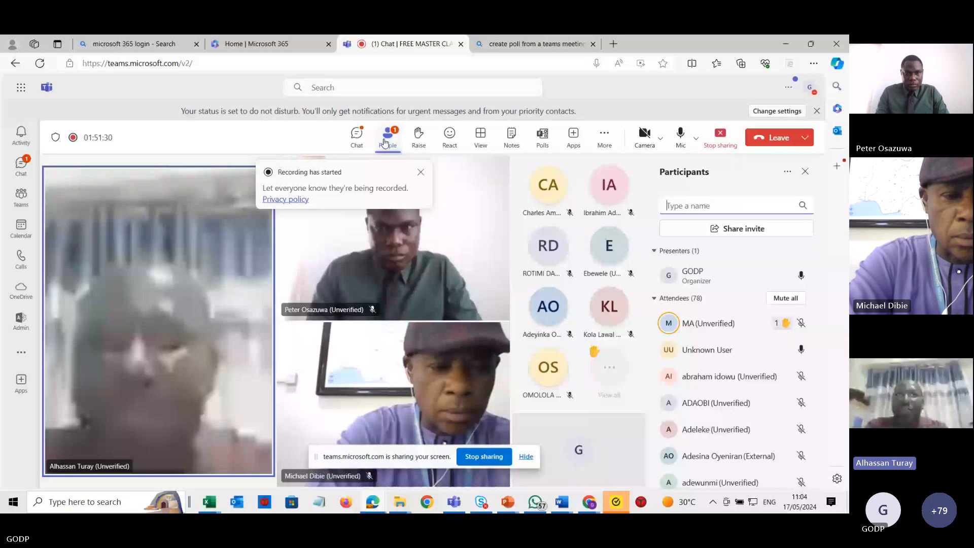
Dismiss the recording notice and the Norton threats alert, and switch to the Book1 workbook.
{"action": "left_click", "coordinate": [420, 171]}
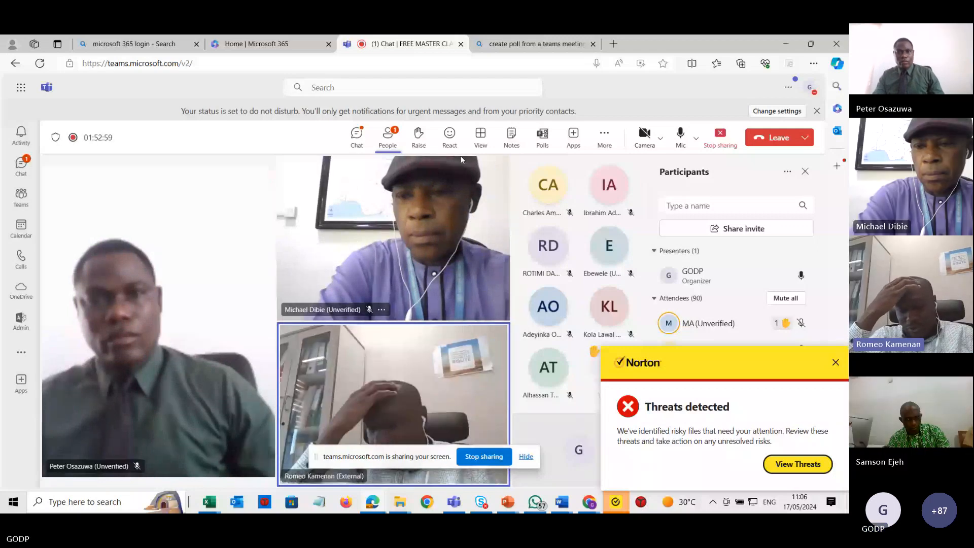
{"action": "left_click", "coordinate": [835, 362]}
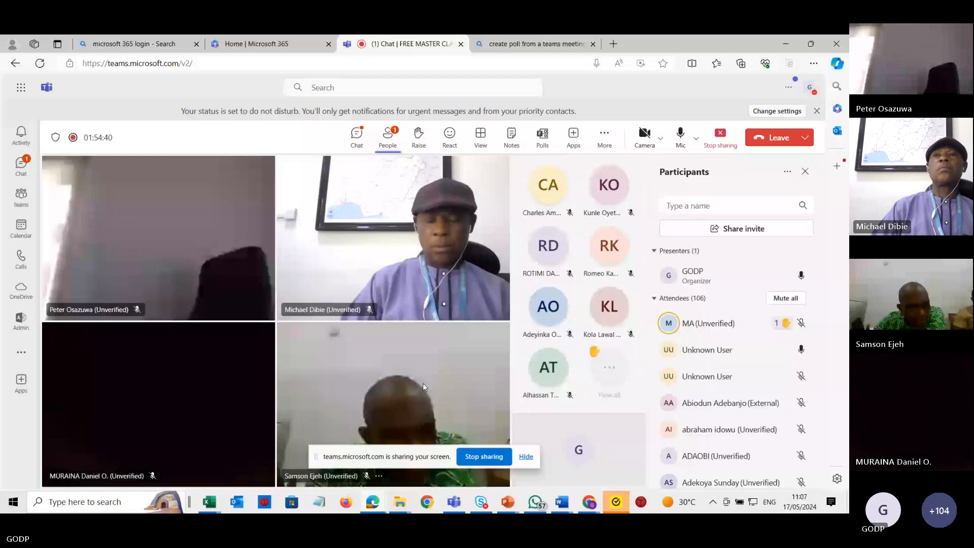
{"action": "key", "text": "alt+Tab"}
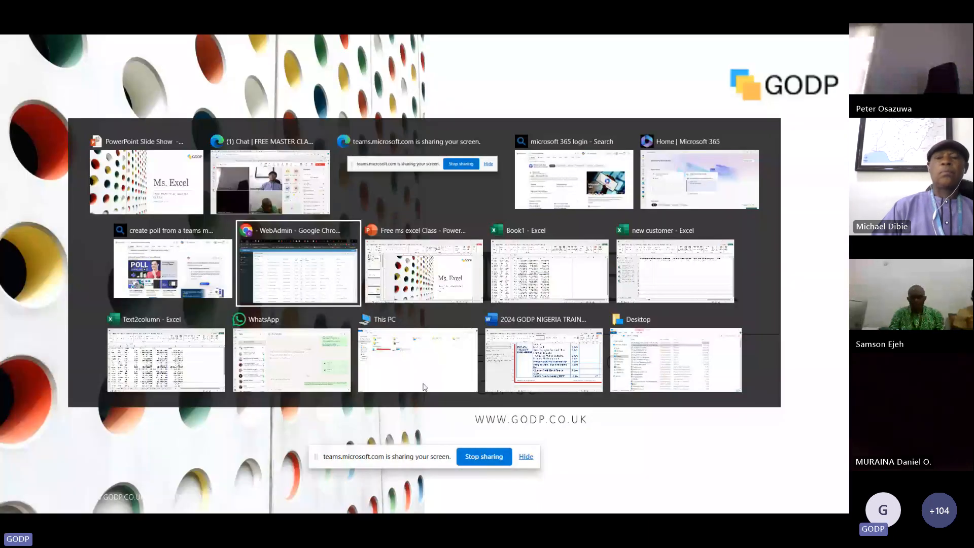
{"action": "key", "text": "alt+Tab"}
{"action": "key", "text": "alt+Tab"}
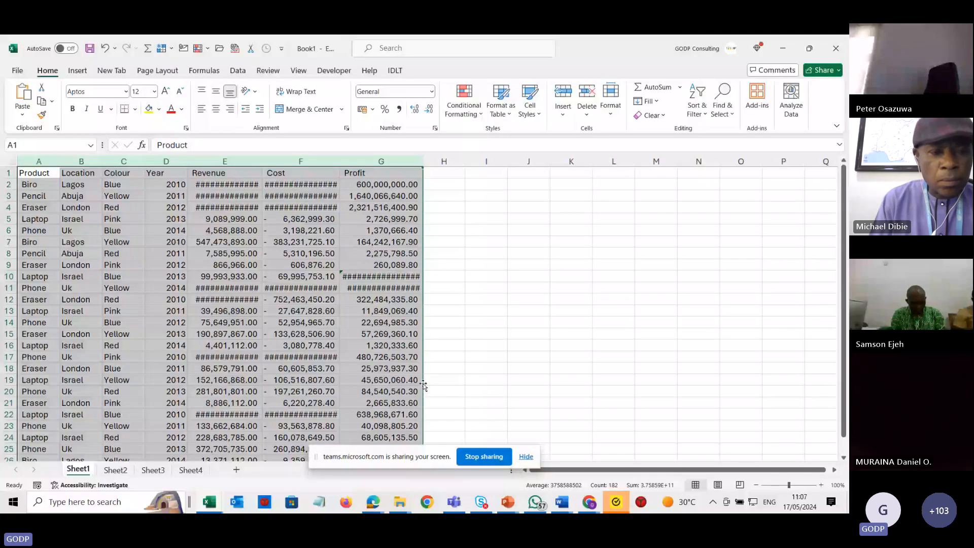
Zoom the sheet to 110% and autofit the widths of the Revenue, Cost and Profit columns.
{"action": "key", "text": "ctrl+a"}
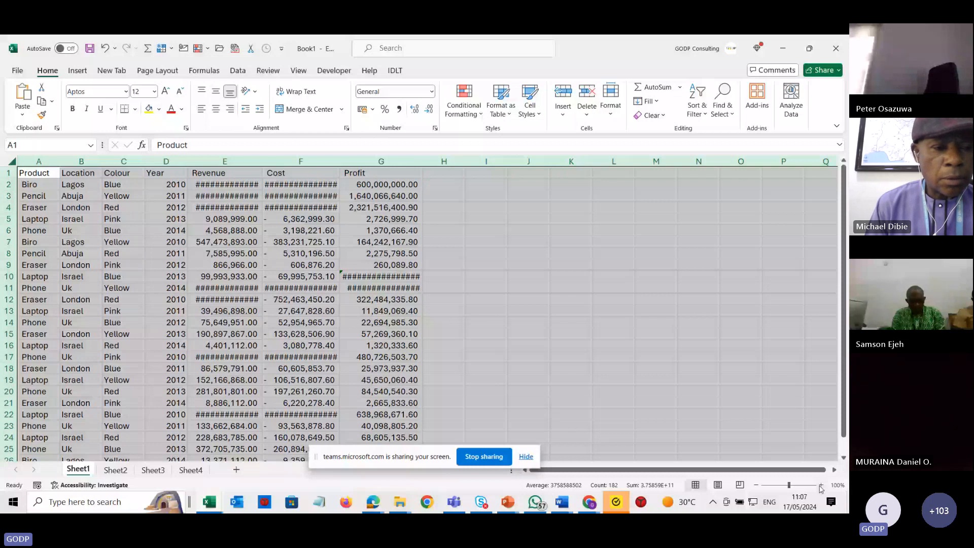
{"action": "left_click", "coordinate": [821, 486]}
{"action": "left_click_drag", "start_coordinate": [247, 162], "coordinate": [420, 162]}
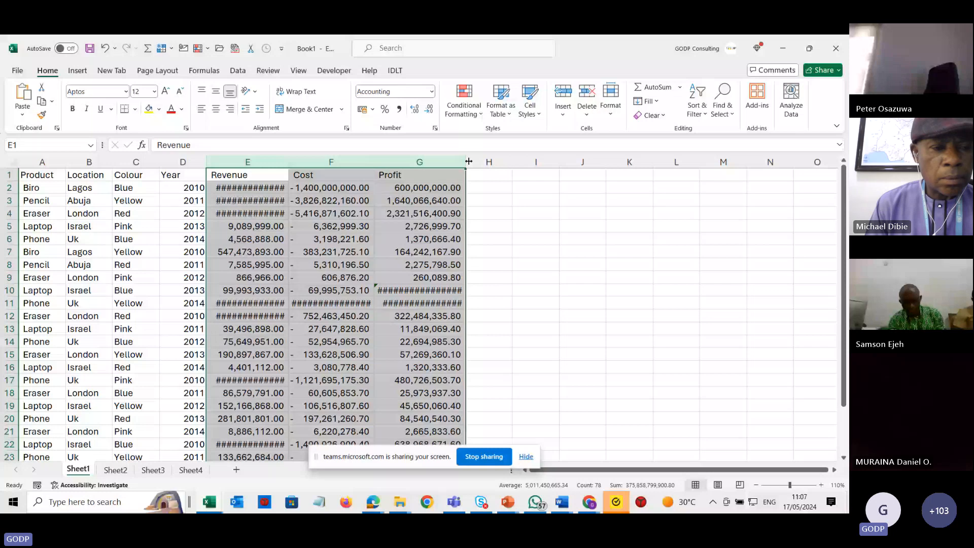
{"action": "double_click", "coordinate": [468, 161]}
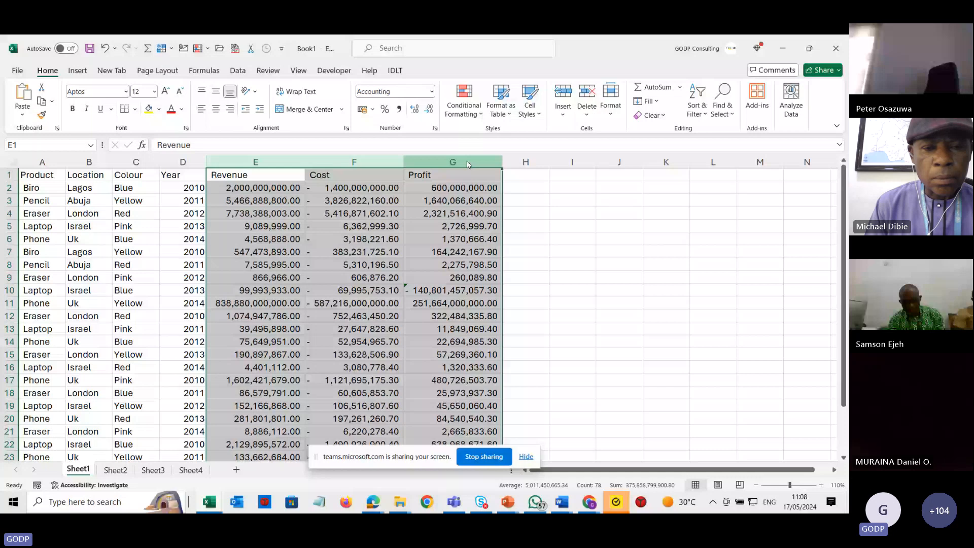
Open the meeting chat and view its extra message options.
{"action": "key", "text": "alt+Tab"}
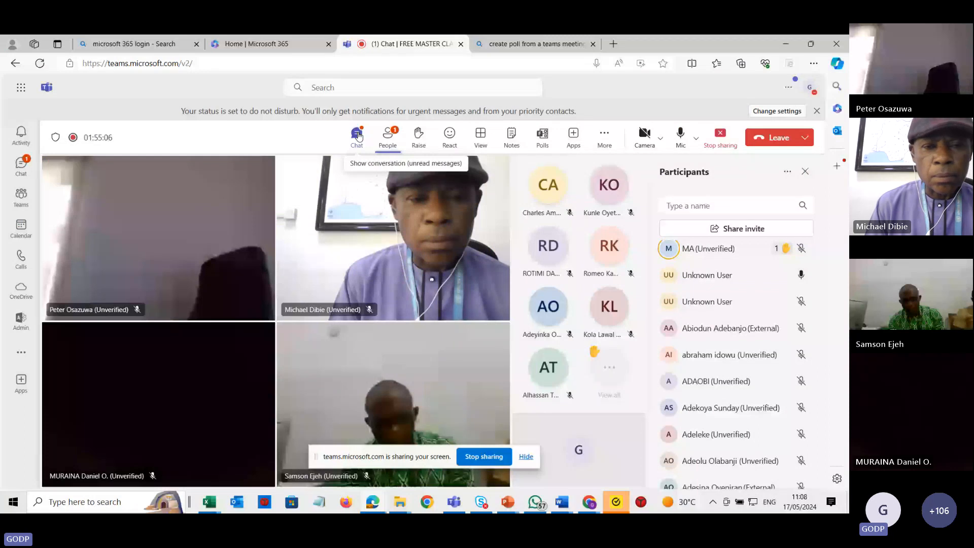
{"action": "left_click", "coordinate": [358, 135]}
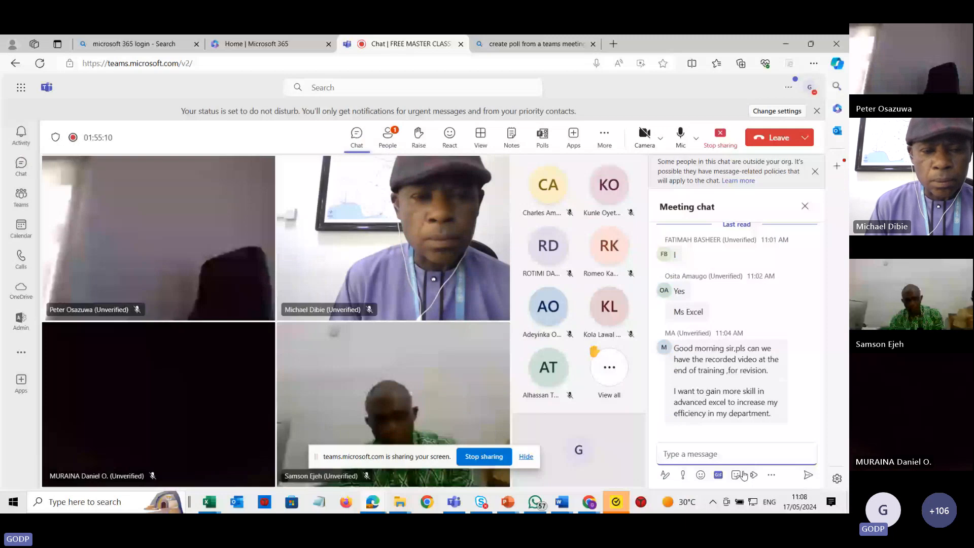
{"action": "left_click", "coordinate": [771, 475]}
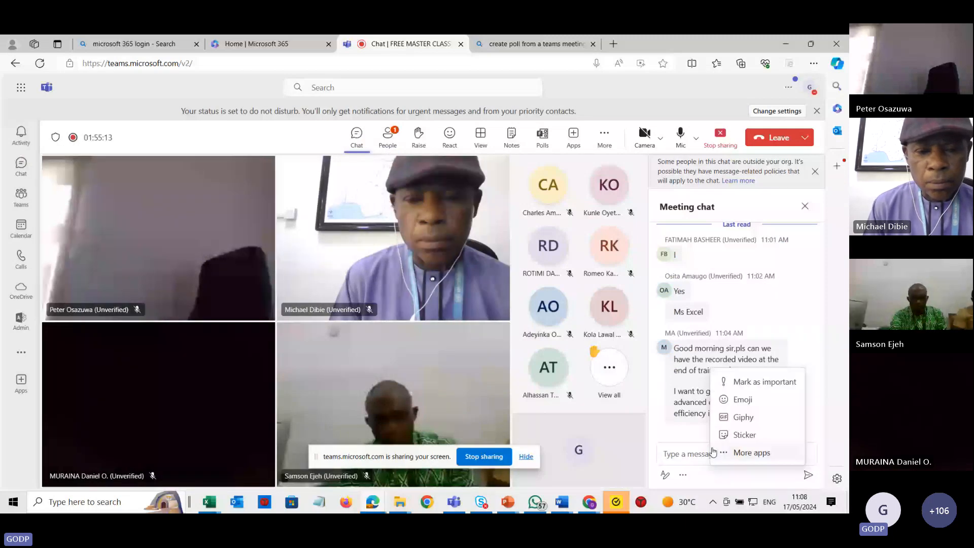
{"action": "left_click", "coordinate": [738, 474]}
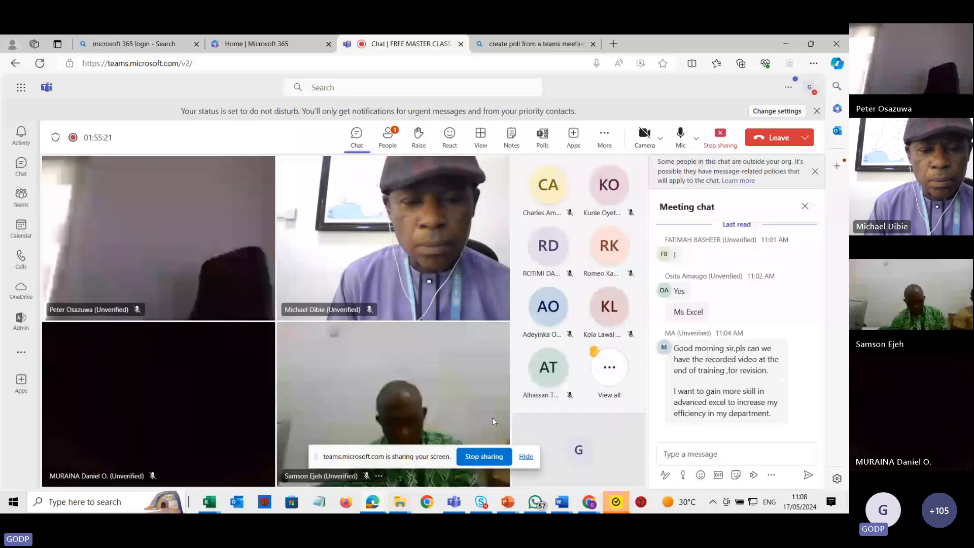
Switch between the spreadsheet and the To Do agenda slide, ending back on the sheet.
{"action": "key", "text": "alt+Tab"}
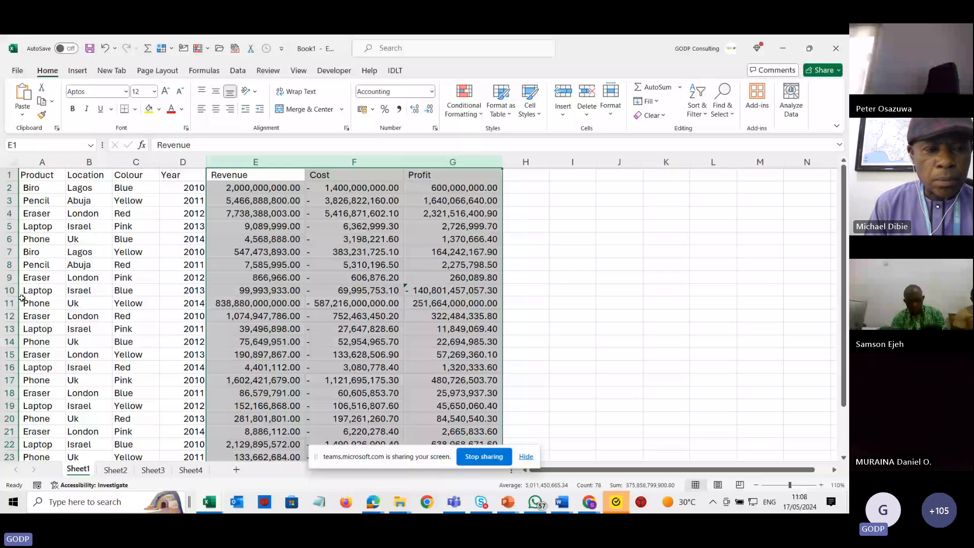
{"action": "left_click", "coordinate": [630, 264]}
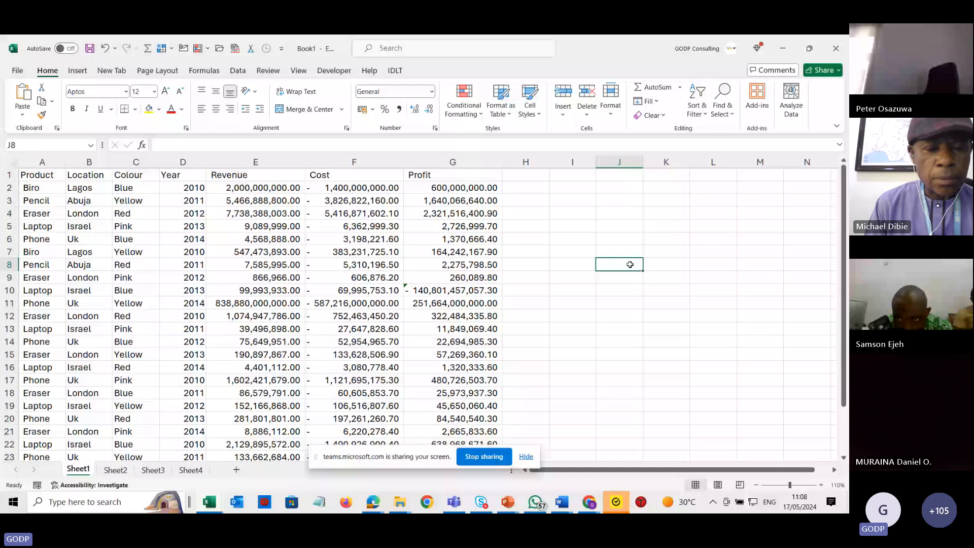
{"action": "key", "text": "alt+Tab"}
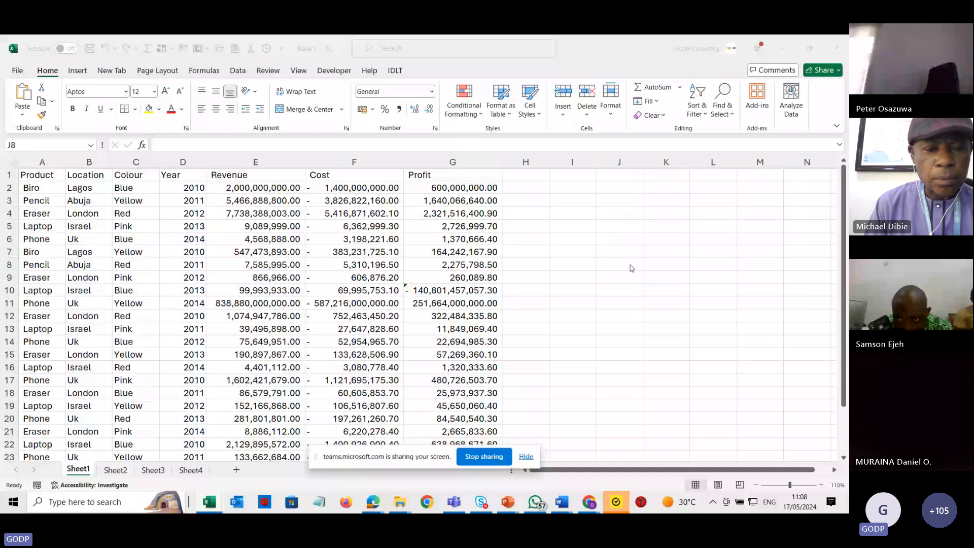
{"action": "key", "text": "alt+Tab"}
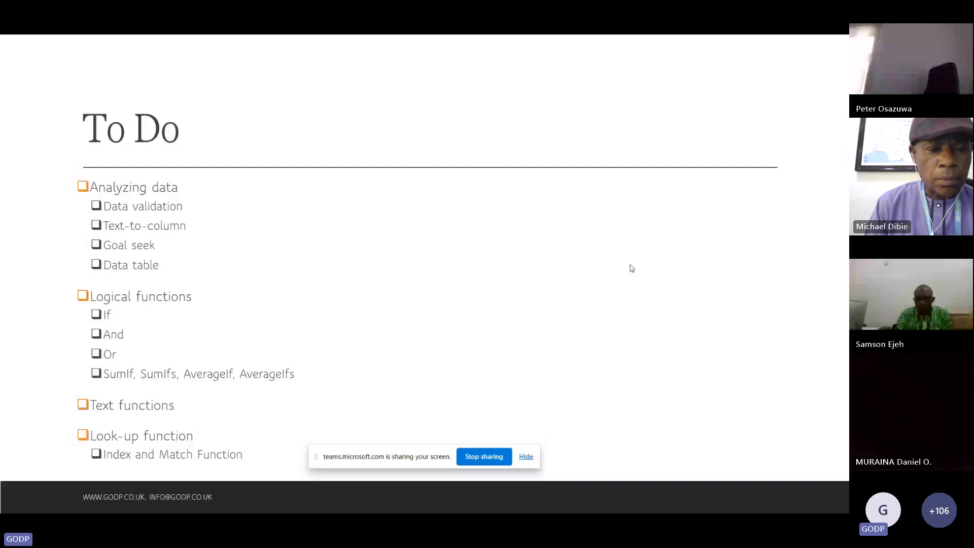
{"action": "key", "text": "alt+Tab"}
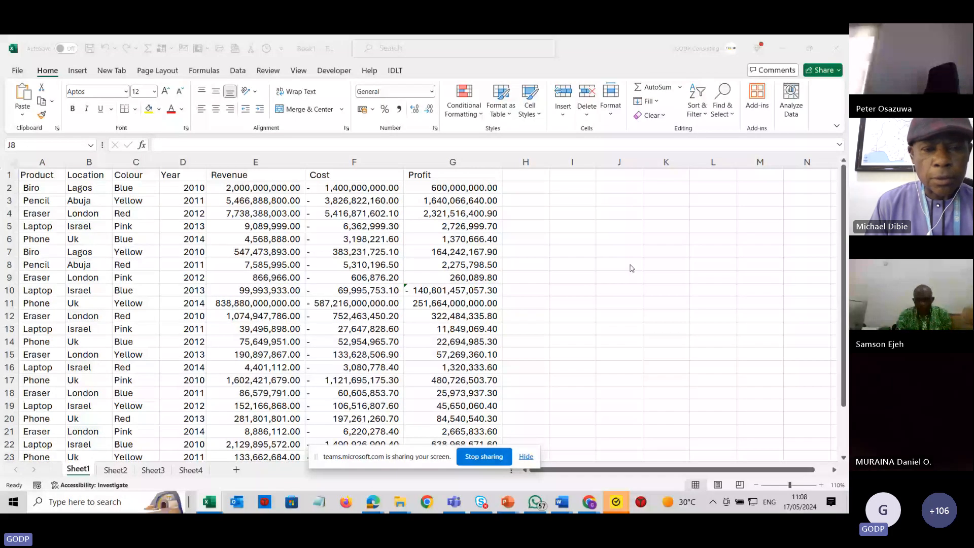
{"action": "left_click", "coordinate": [629, 264]}
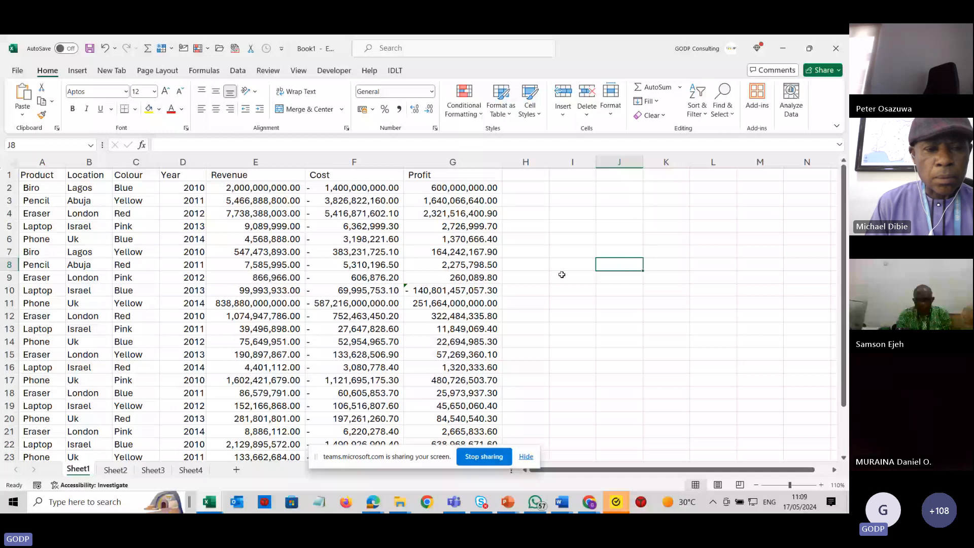
Enter the date 31/12/2022 in cell H4.
{"action": "left_click", "coordinate": [562, 215]}
{"action": "type", "text": "31/12/2"}
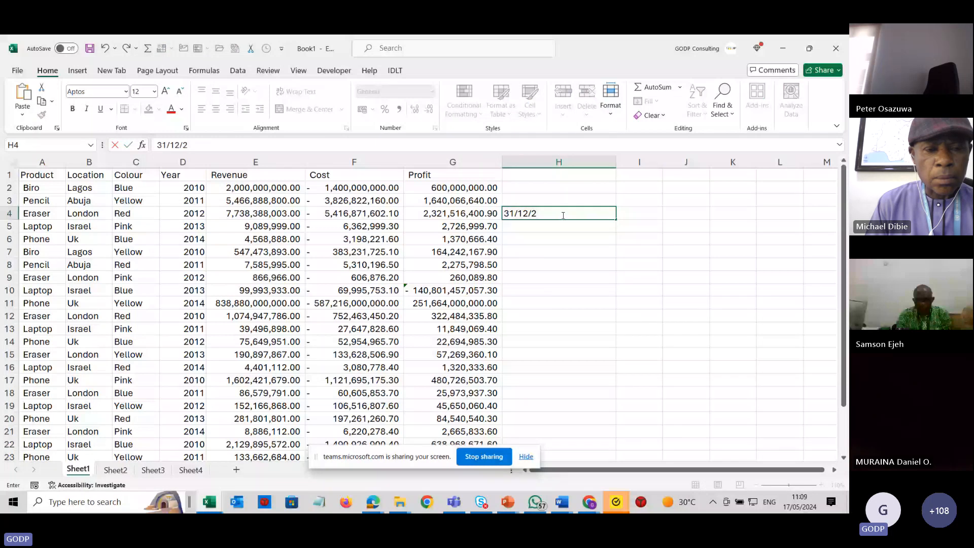
{"action": "type", "text": "022"}
{"action": "key", "text": "Return"}
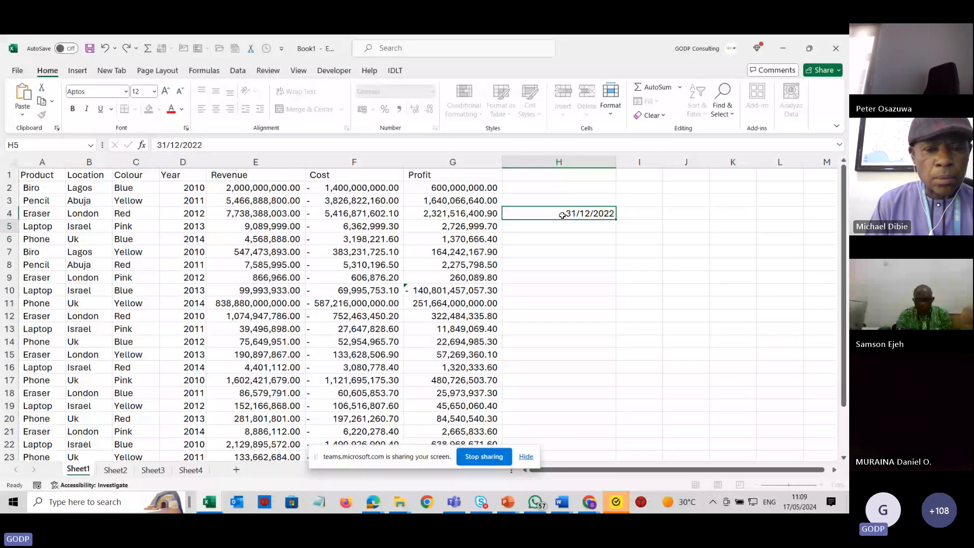
Enter 12/31/2022 in cell H5 in month-first order.
{"action": "type", "text": "12/31/2022"}
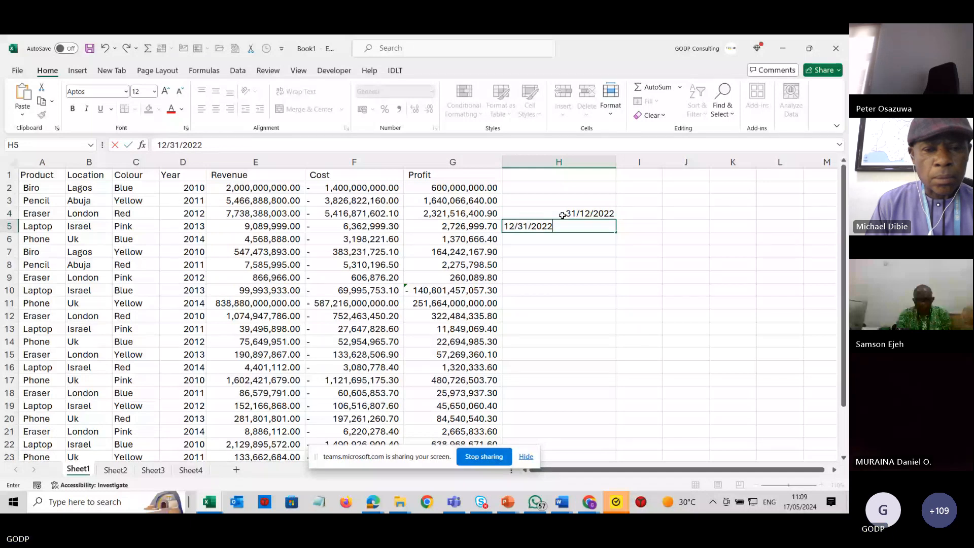
{"action": "left_click", "coordinate": [585, 163]}
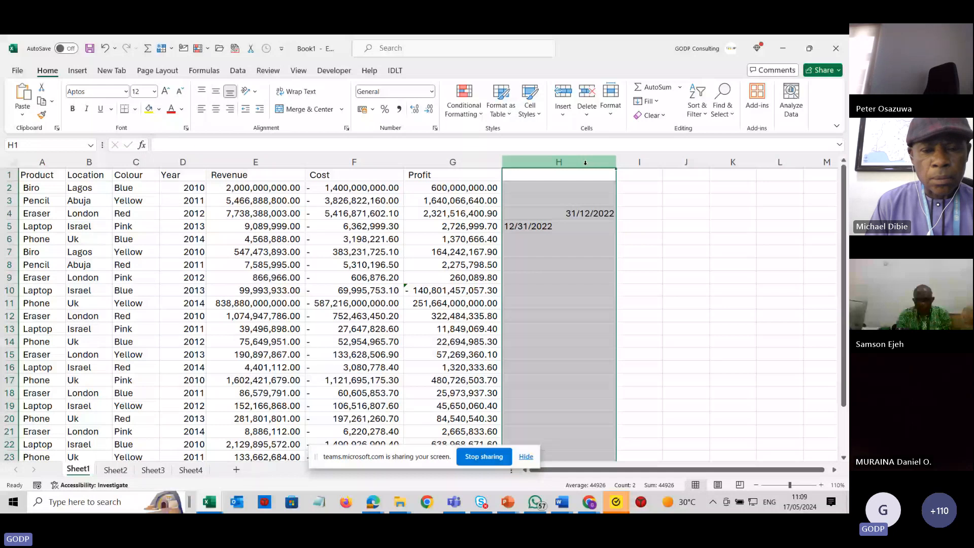
Widen column I next to the date column.
{"action": "key", "text": "ctrl+1"}
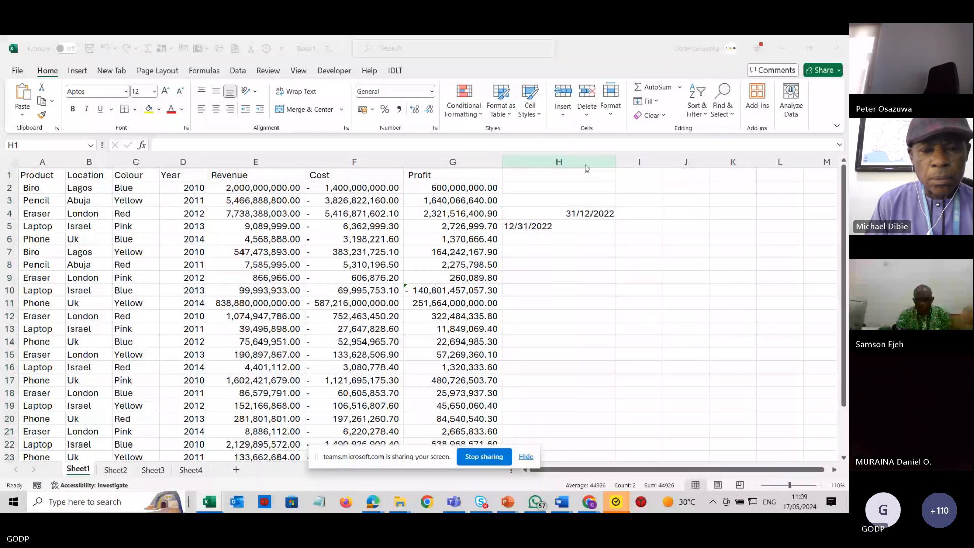
{"action": "left_click", "coordinate": [584, 163]}
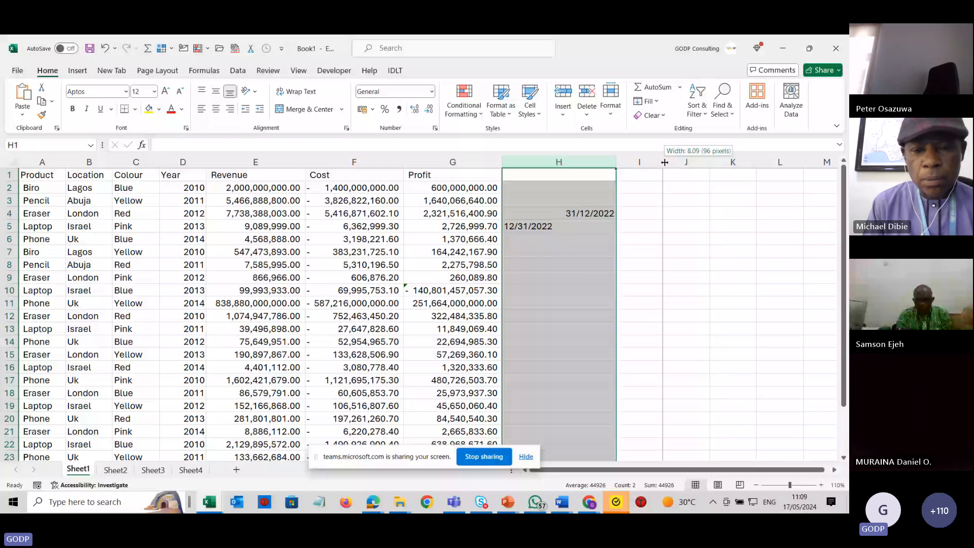
{"action": "left_click_drag", "start_coordinate": [663, 162], "coordinate": [709, 162]}
Enter the date 31/12/2023 in cell I4.
{"action": "left_click", "coordinate": [659, 212]}
{"action": "type", "text": "31/1/2"}
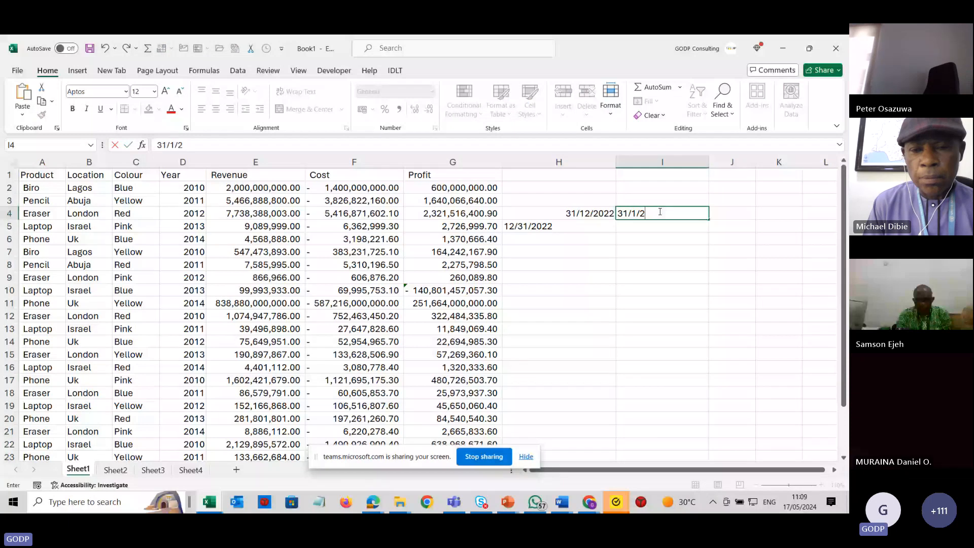
{"action": "key", "text": "BackSpace"}
{"action": "key", "text": "BackSpace"}
{"action": "type", "text": "2/202"}
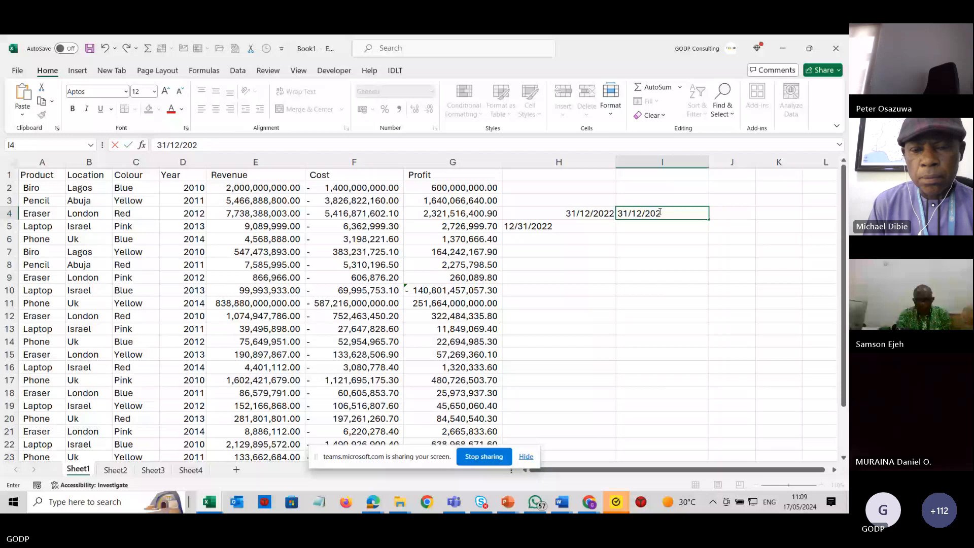
{"action": "type", "text": "3"}
{"action": "key", "text": "Return"}
Enter 12/31/2023 in cell I5 in month-first order.
{"action": "type", "text": "12/31/"}
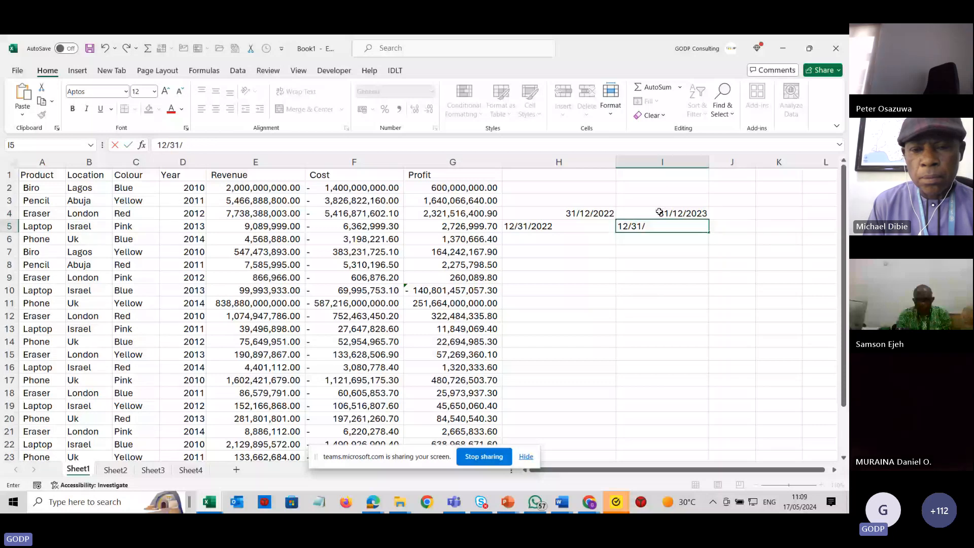
{"action": "type", "text": "2023"}
{"action": "key", "text": "Return"}
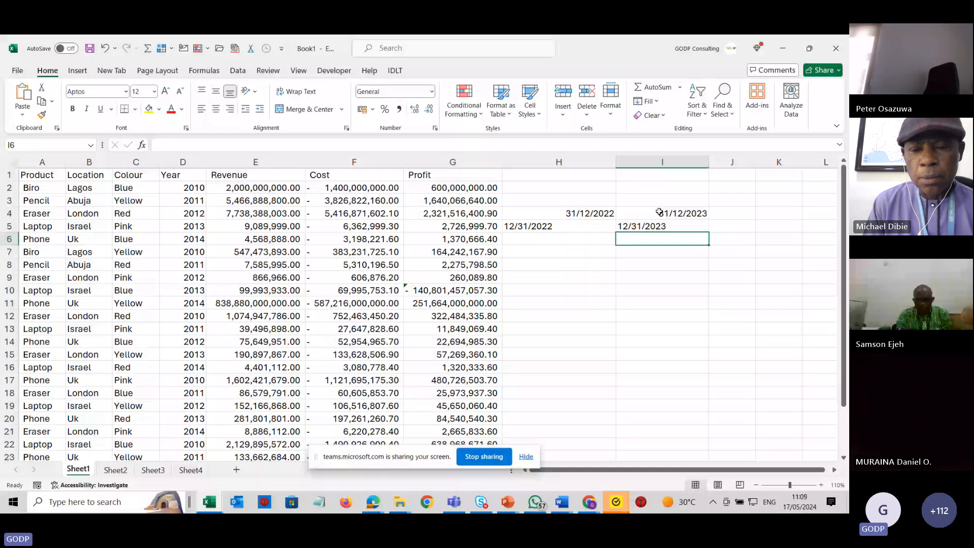
In J4, enter the formula =I4-H4 to count the days between the two dates.
{"action": "left_click", "coordinate": [725, 213]}
{"action": "type", "text": "="}
{"action": "left_click", "coordinate": [689, 214]}
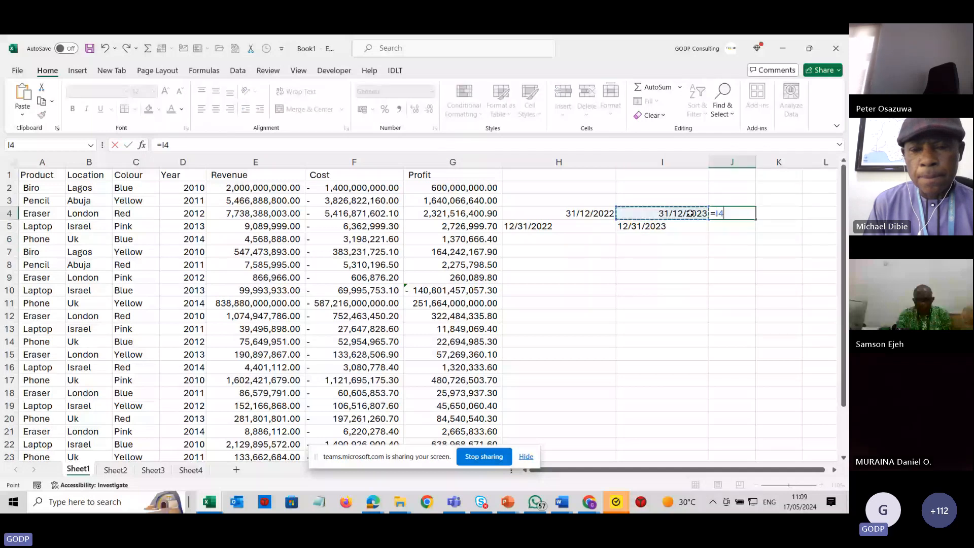
{"action": "type", "text": "-H4"}
{"action": "key", "text": "Return"}
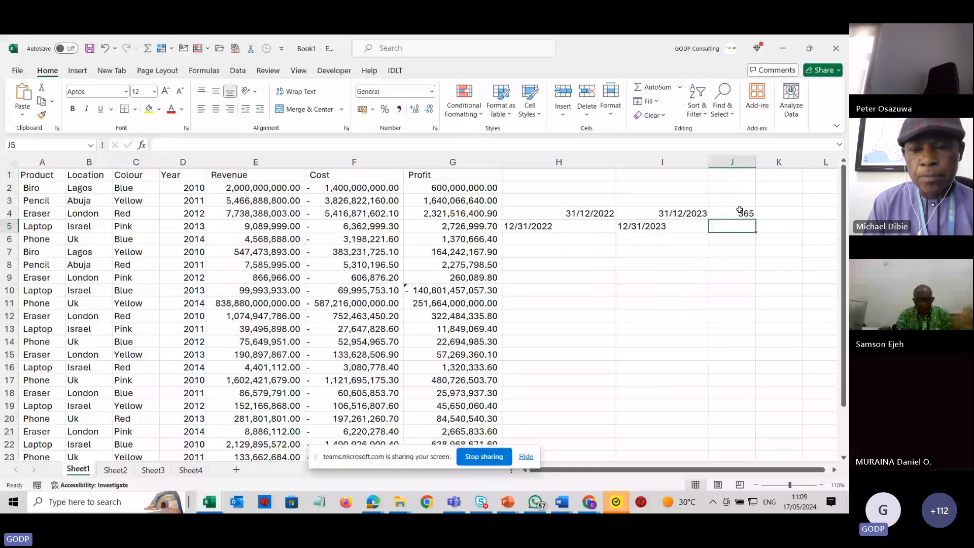
In J5, enter the formula =I5-H5 subtracting the month-first dates.
{"action": "type", "text": "="}
{"action": "left_click", "coordinate": [662, 226]}
{"action": "type", "text": "-"}
{"action": "left_click", "coordinate": [573, 228]}
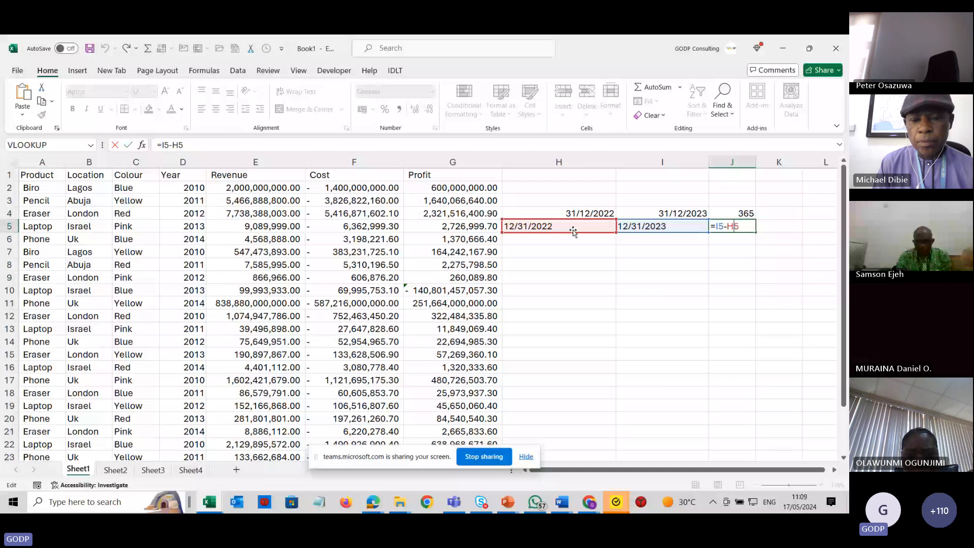
{"action": "key", "text": "ctrl+Return"}
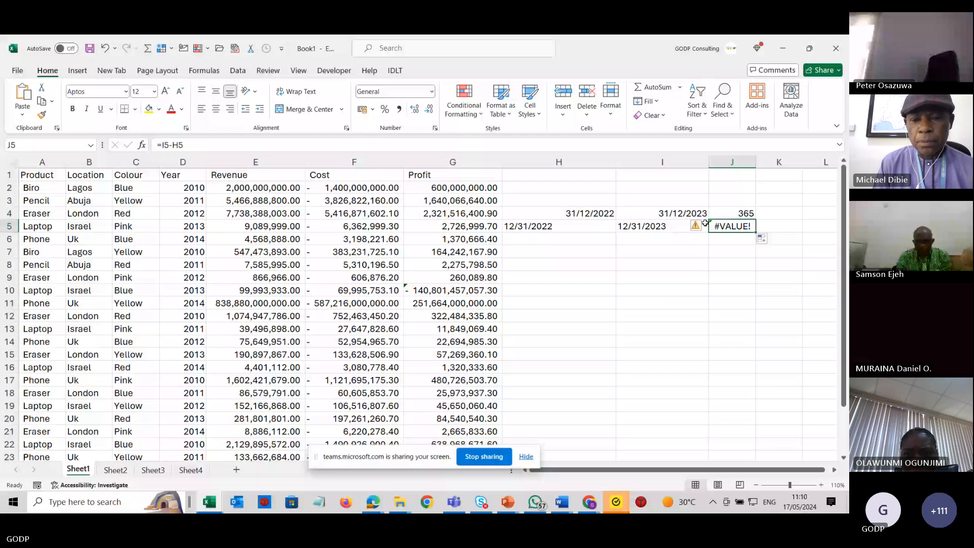
Inspect the error options on J5's result and the text entry in I5.
{"action": "left_click", "coordinate": [704, 225]}
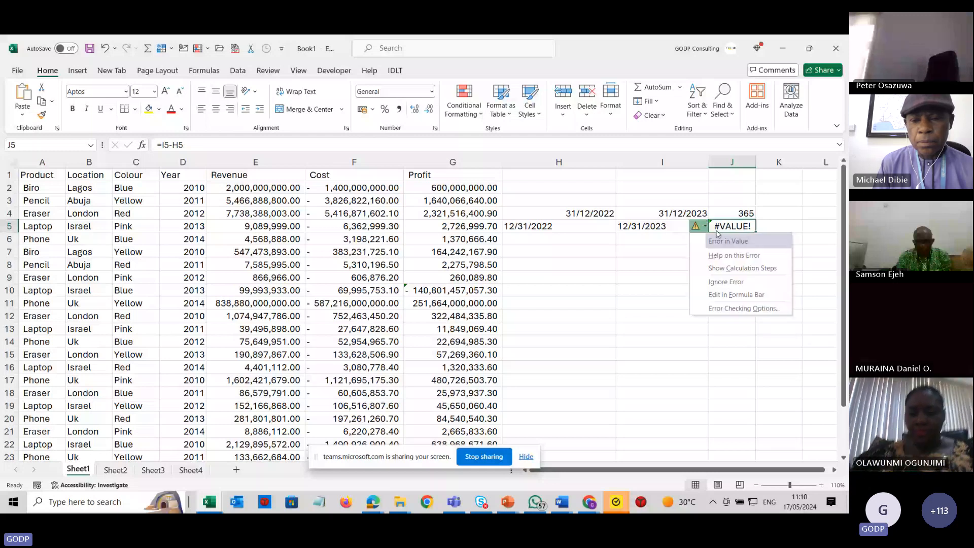
{"action": "left_click", "coordinate": [635, 213]}
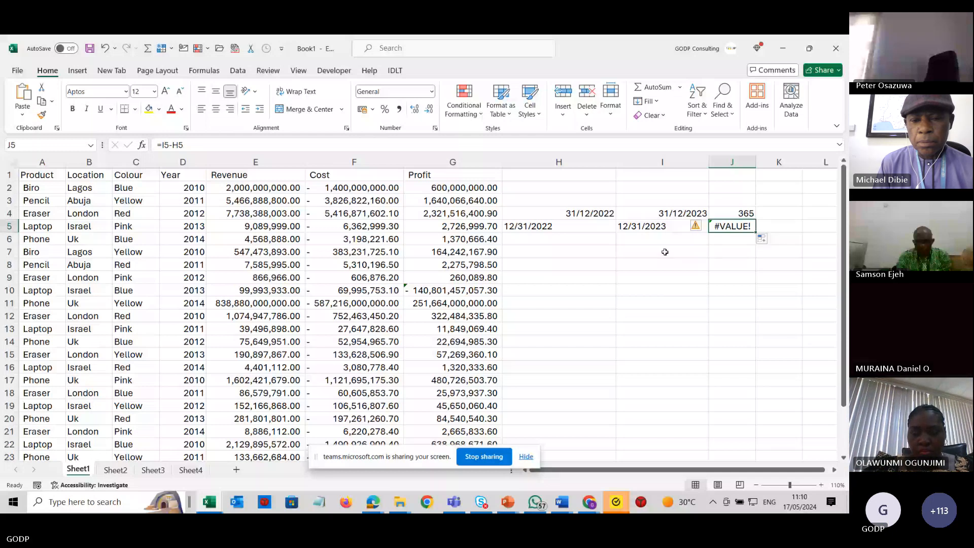
{"action": "key", "text": "Left"}
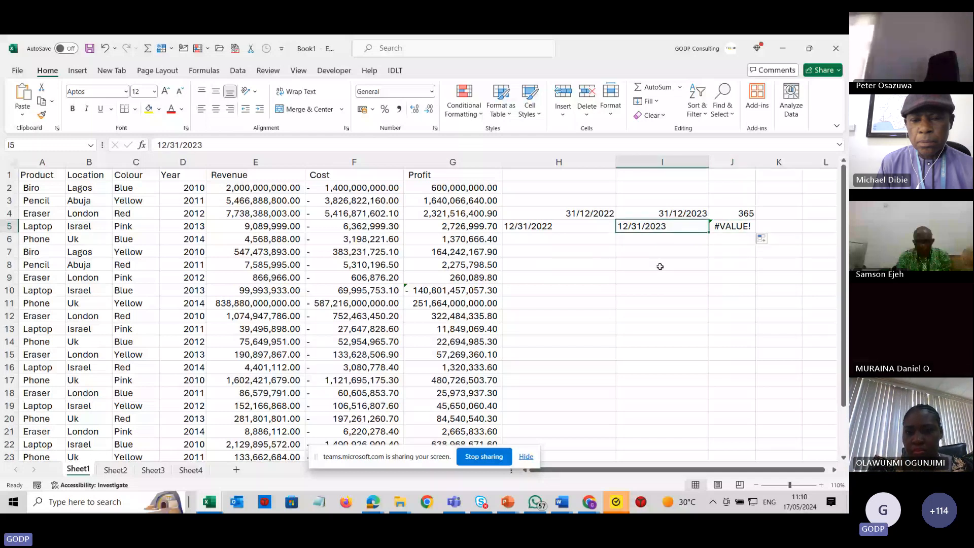
{"action": "left_click", "coordinate": [659, 269]}
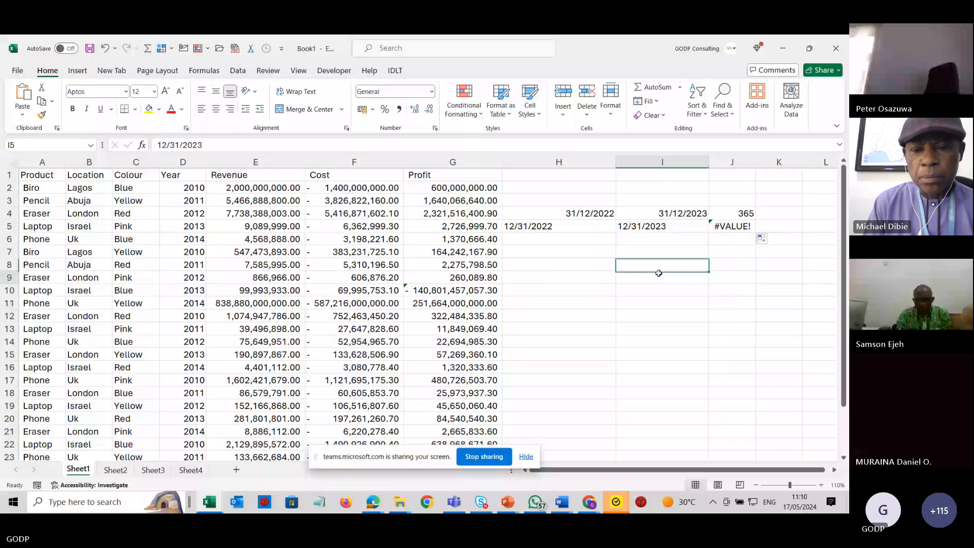
Enter the text John in cell I9 and the number 12 in cell I8.
{"action": "left_click", "coordinate": [658, 274]}
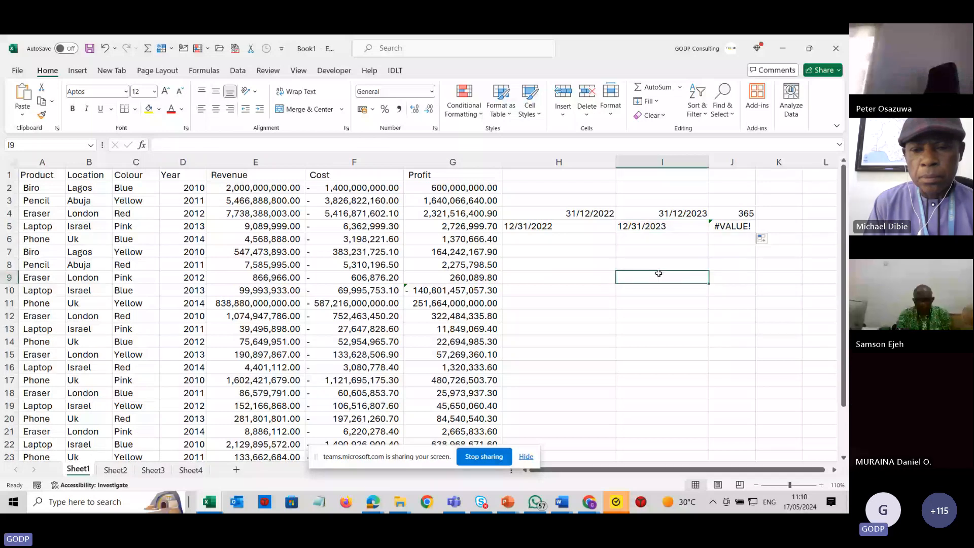
{"action": "type", "text": "John"}
{"action": "key", "text": "Return"}
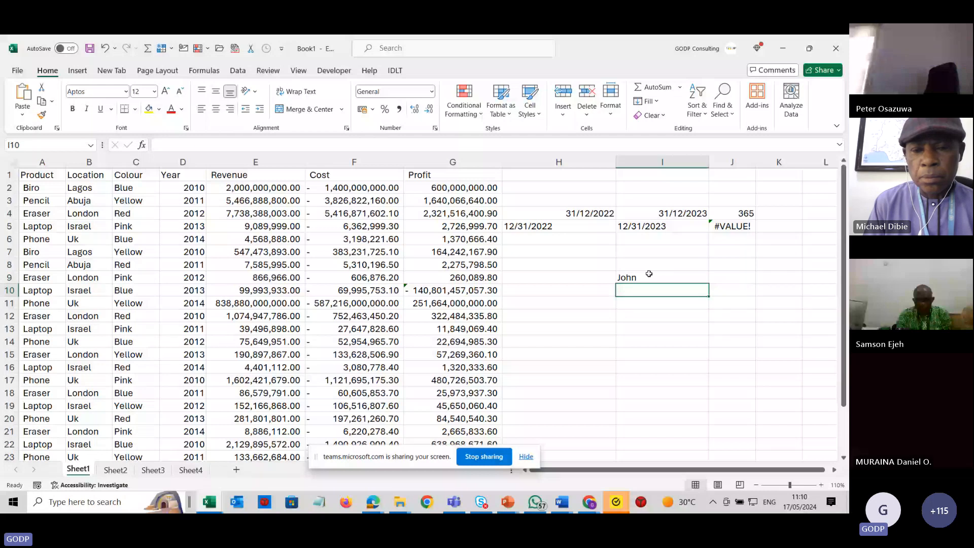
{"action": "left_click", "coordinate": [655, 265]}
{"action": "type", "text": "12"}
{"action": "key", "text": "Return"}
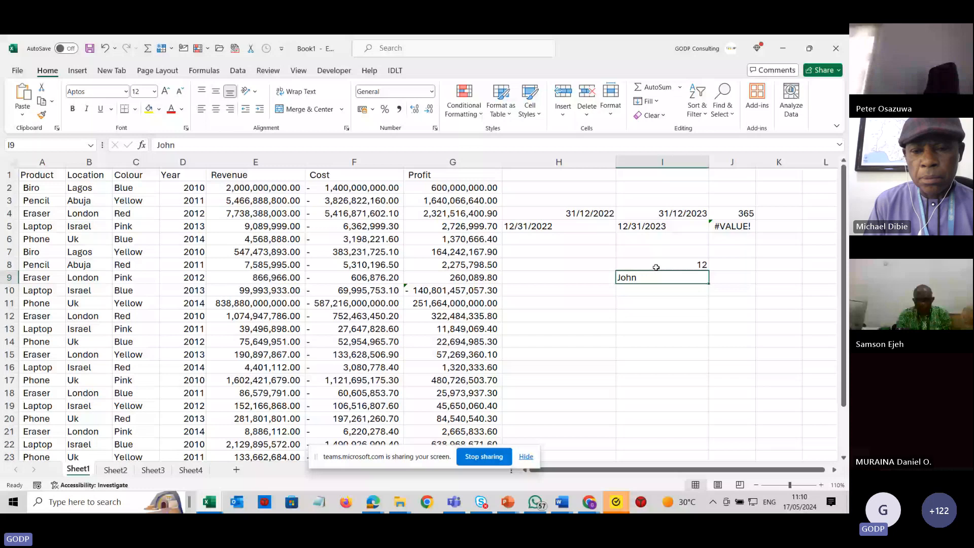
Examine the month-first date entries in H5:I5 and the #VALUE! result in J5.
{"action": "key", "text": "Up"}
{"action": "key", "text": "Up"}
{"action": "key", "text": "Up"}
{"action": "key", "text": "Up"}
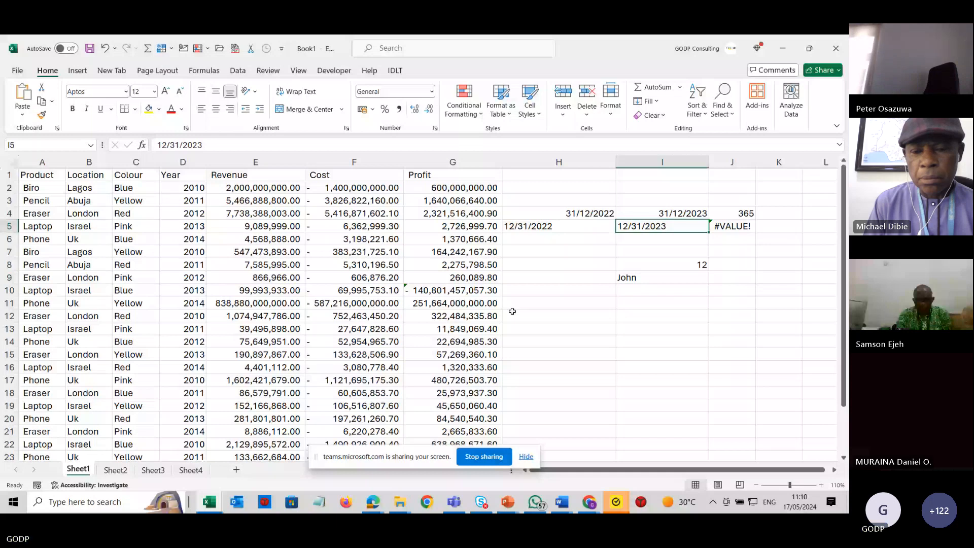
{"action": "left_click_drag", "start_coordinate": [576, 230], "coordinate": [629, 233]}
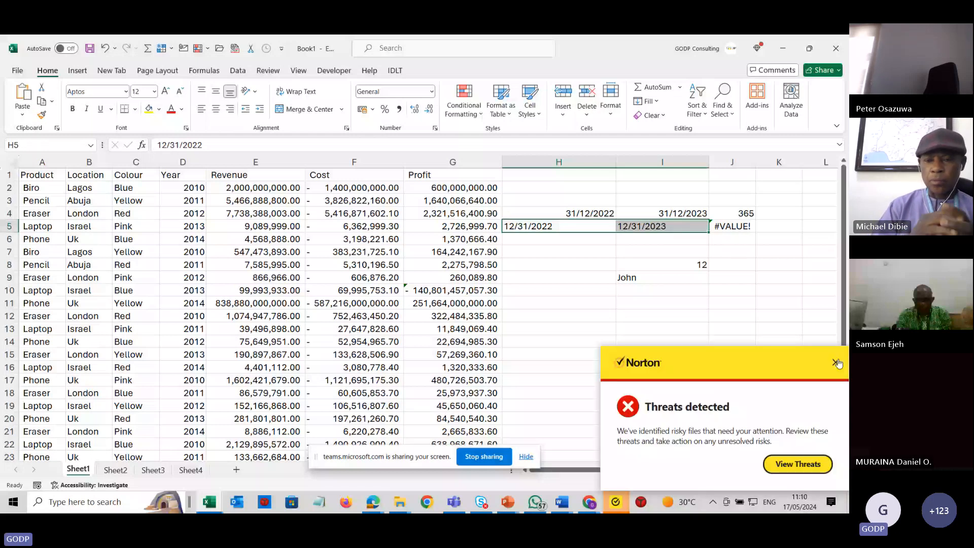
{"action": "left_click", "coordinate": [835, 363]}
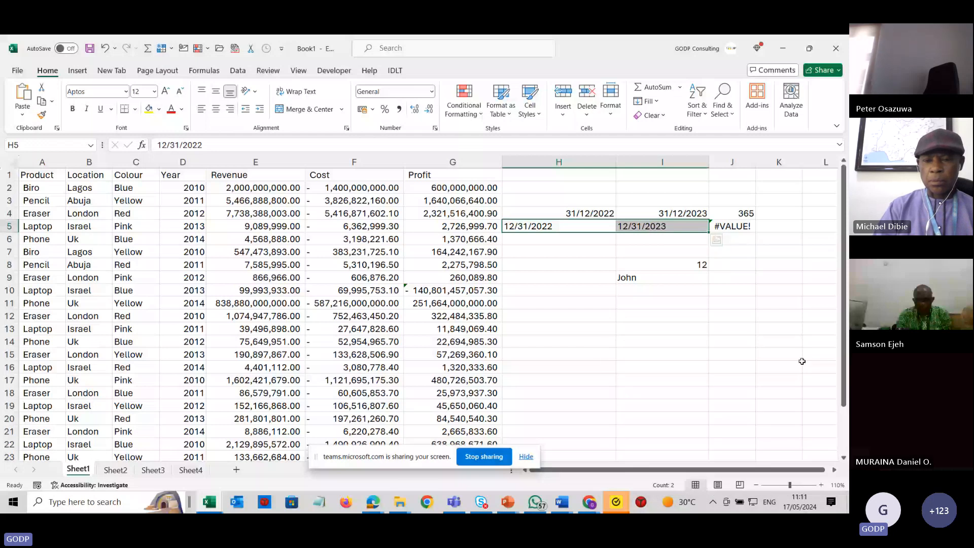
{"action": "left_click", "coordinate": [740, 223]}
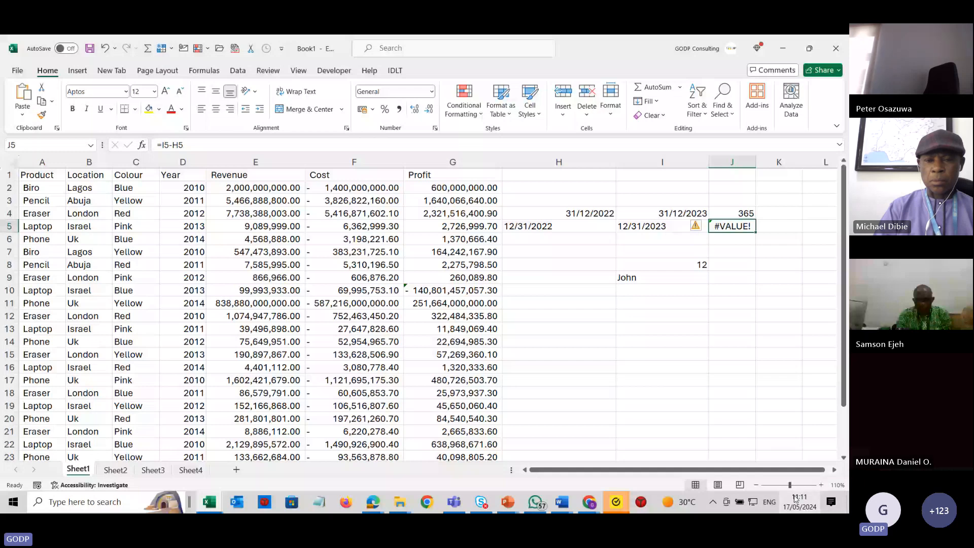
{"action": "left_click", "coordinate": [550, 263]}
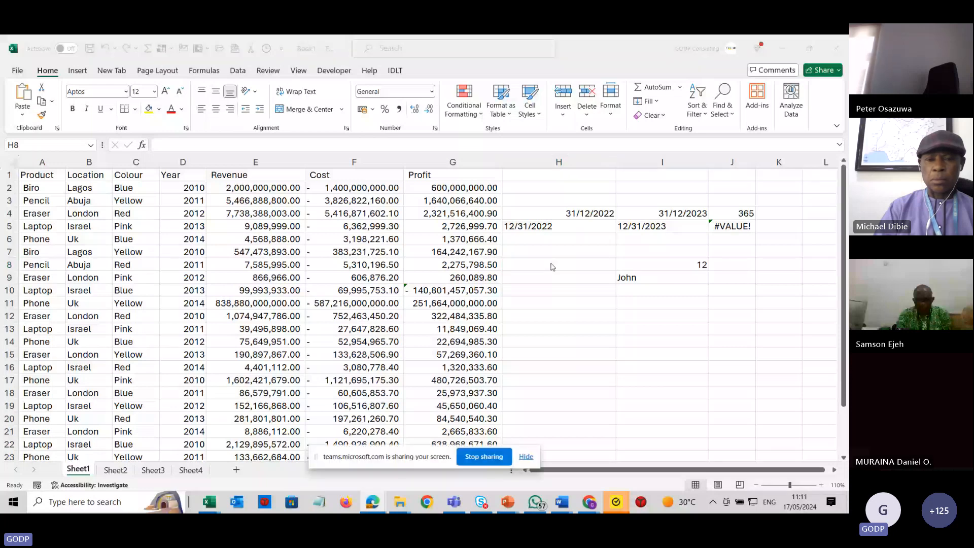
{"action": "key", "text": "alt+Tab"}
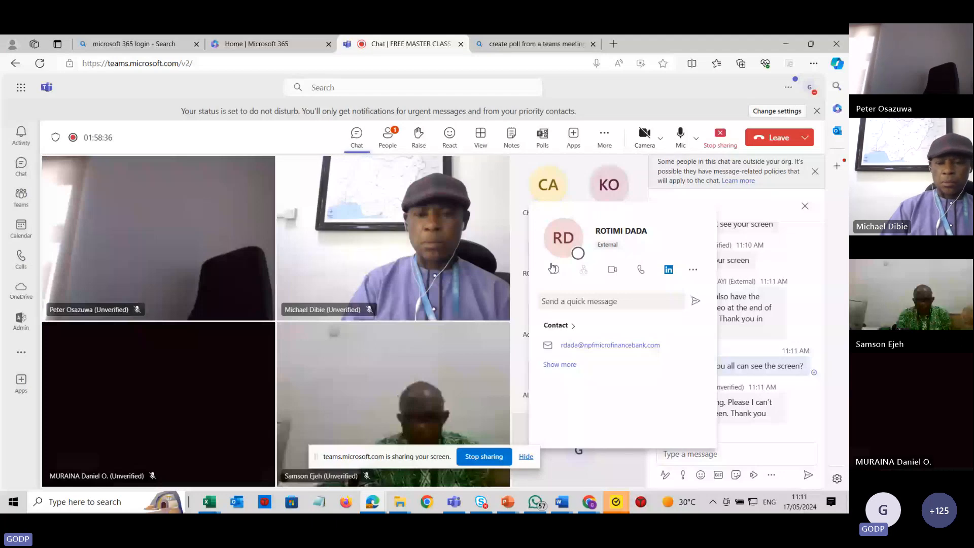
{"action": "left_click", "coordinate": [648, 110]}
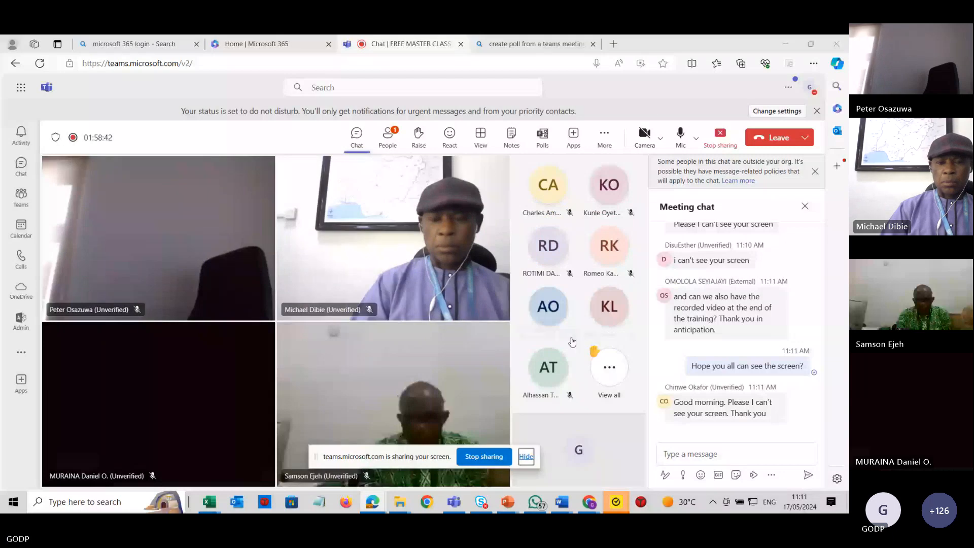
{"action": "key", "text": "alt+Tab"}
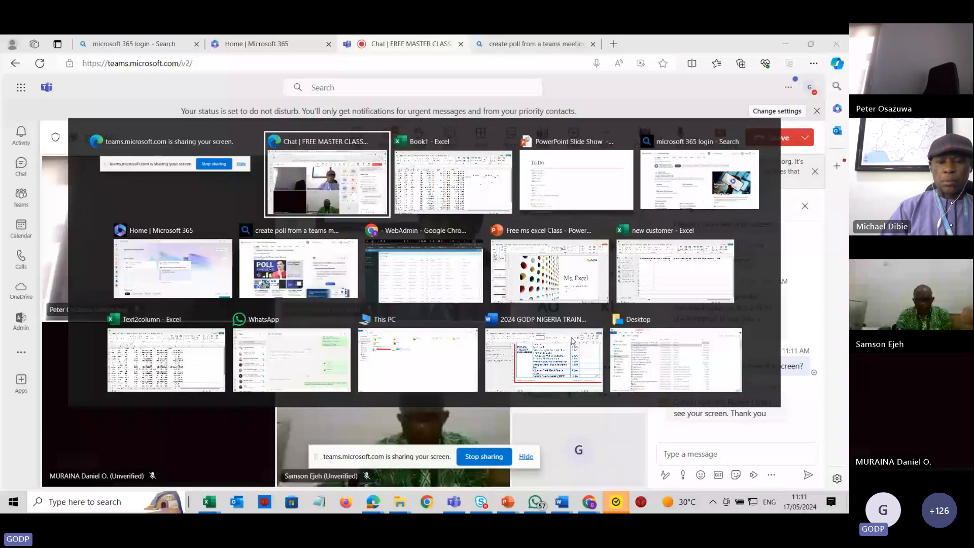
{"action": "key", "text": "alt+Tab"}
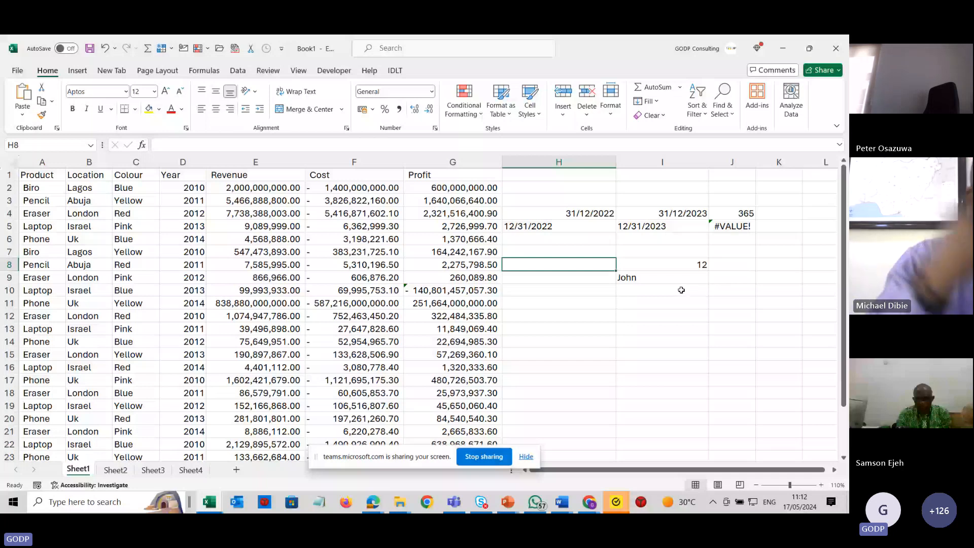
{"action": "left_click", "coordinate": [799, 502]}
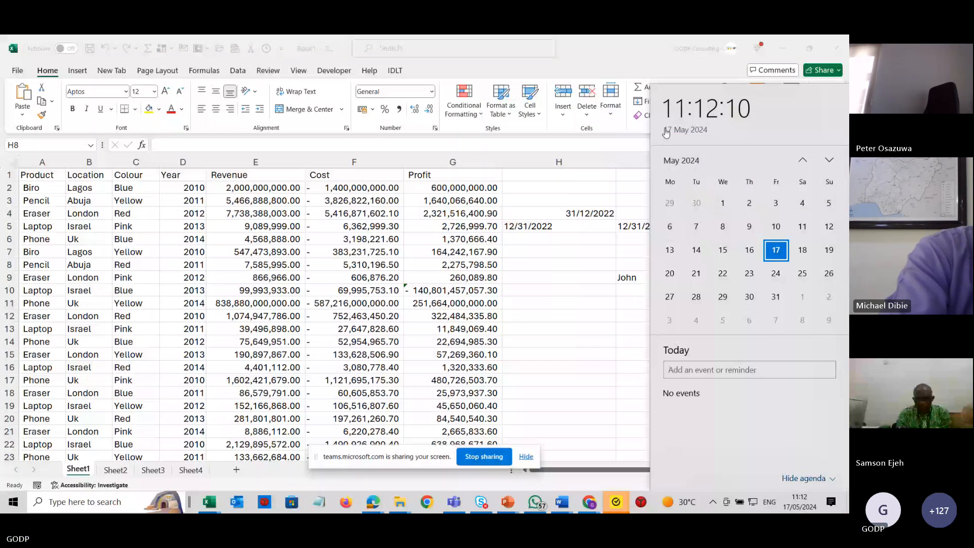
{"action": "key", "text": "Escape"}
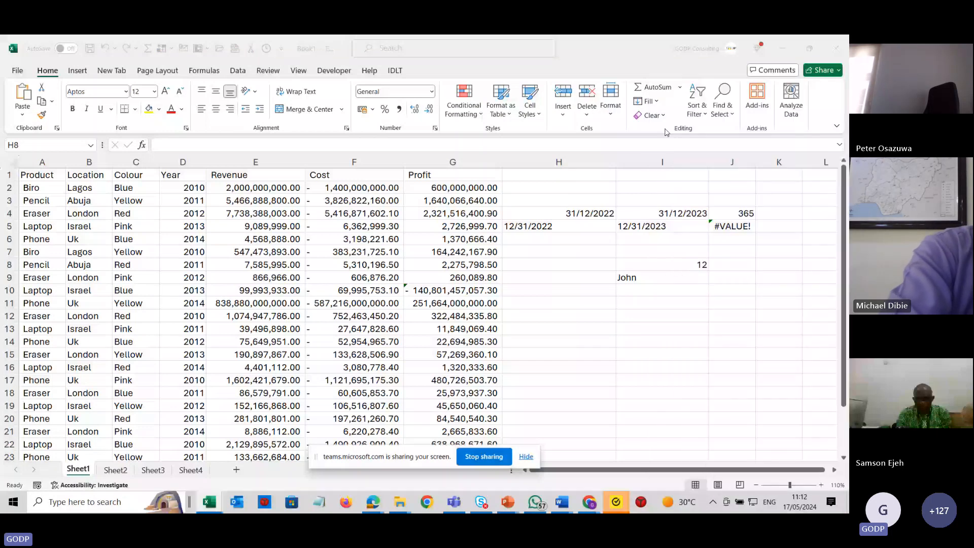
{"action": "key", "text": "alt+Tab"}
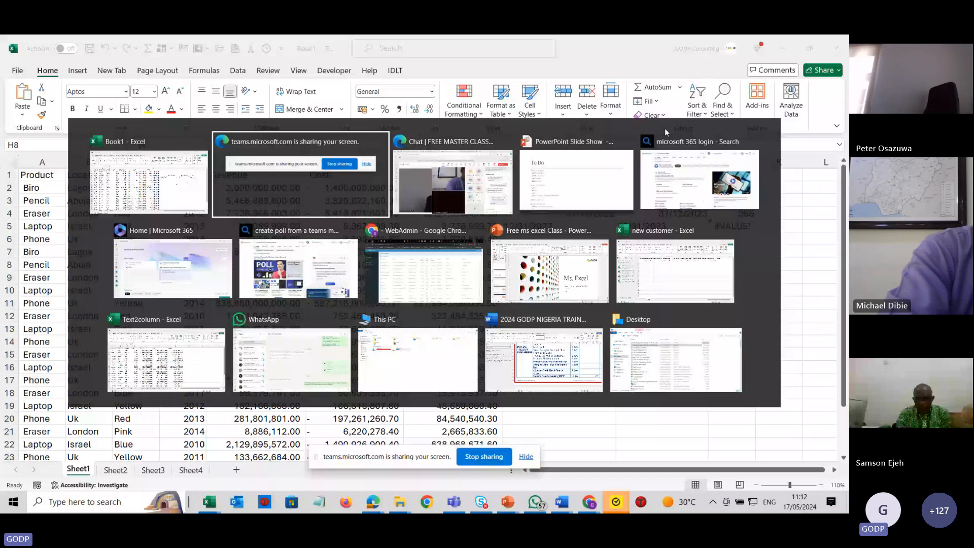
{"action": "key", "text": "Escape"}
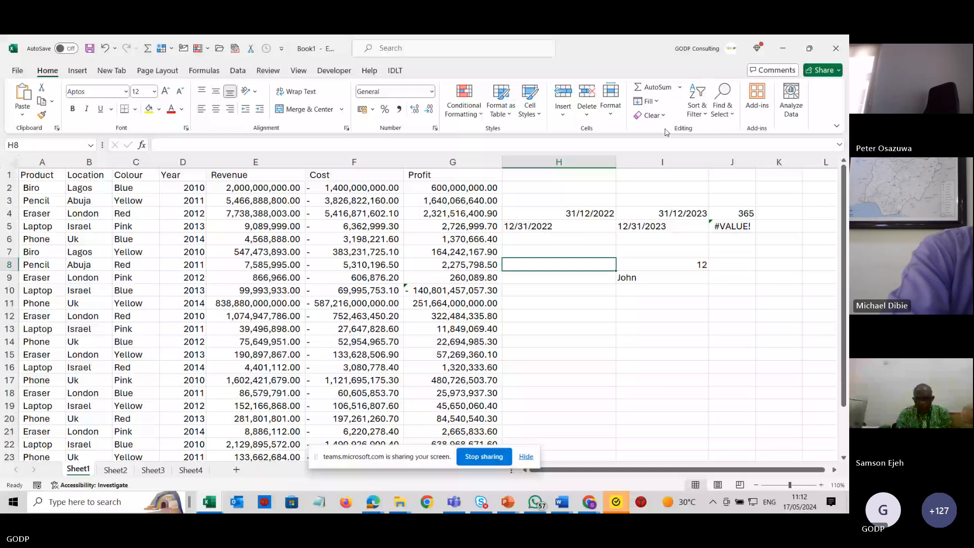
{"action": "left_click", "coordinate": [673, 228]}
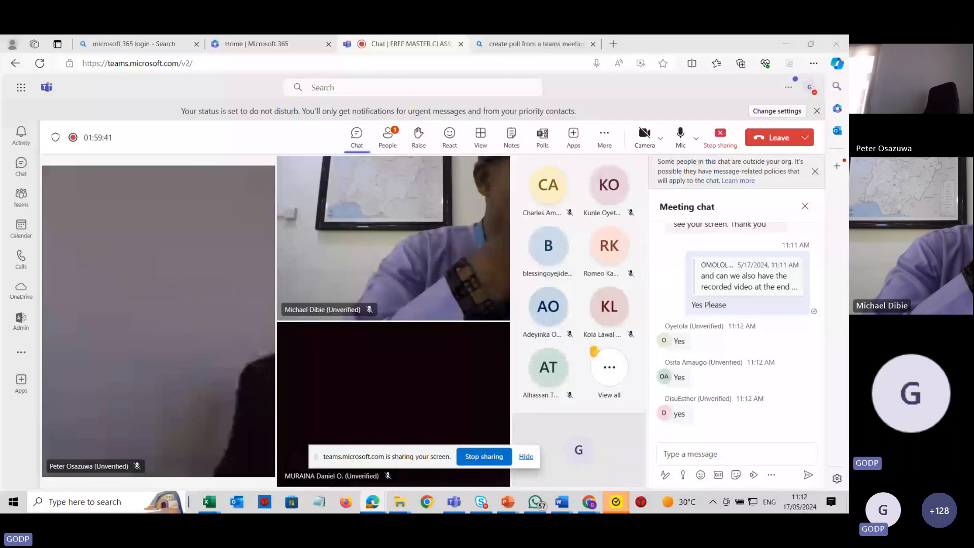
{"action": "left_click", "coordinate": [388, 137]}
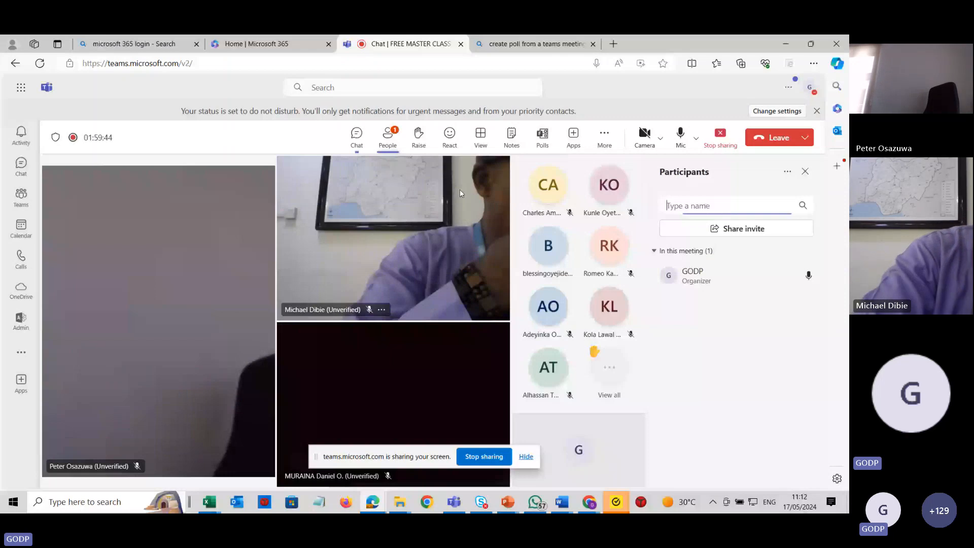
{"action": "key", "text": "alt+Tab"}
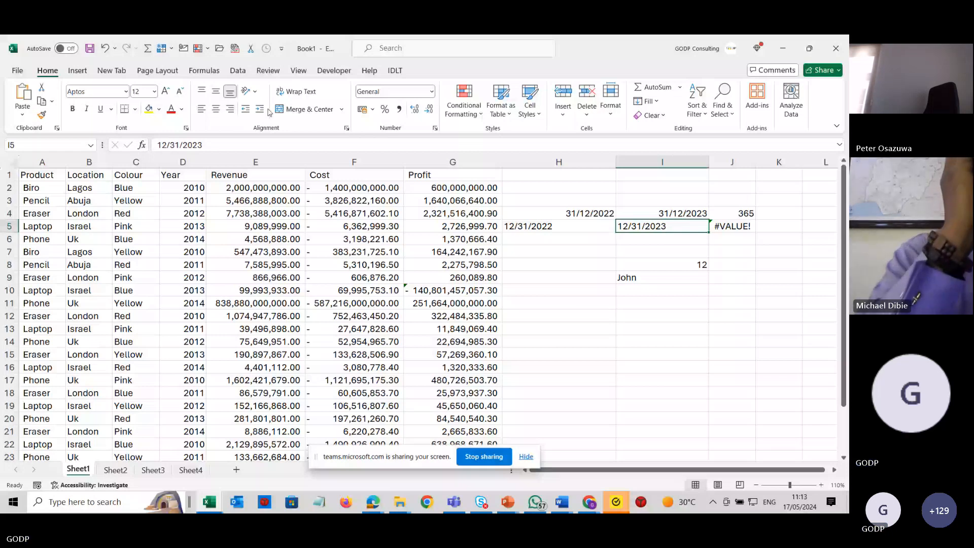
Apply the Long Date number format to columns H and I.
{"action": "left_click", "coordinate": [626, 208]}
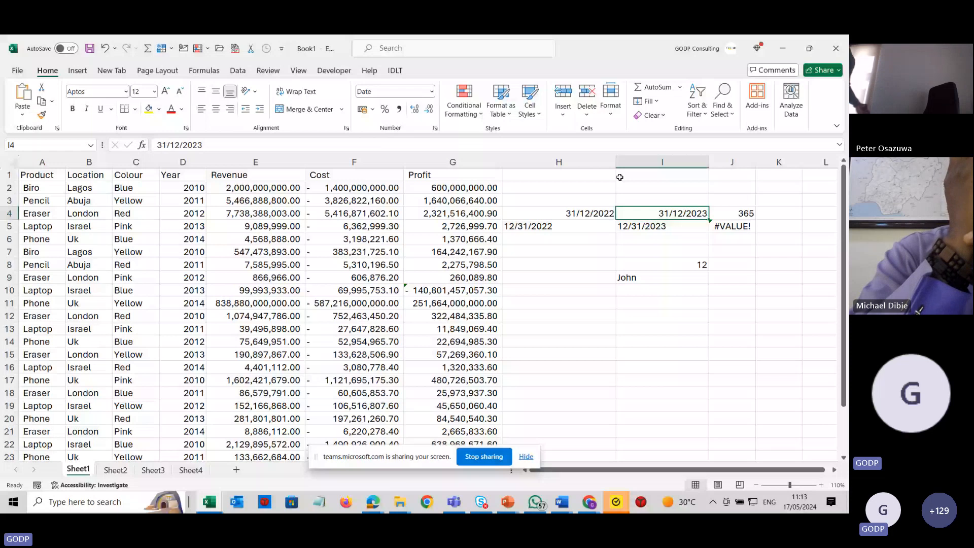
{"action": "left_click_drag", "start_coordinate": [598, 162], "coordinate": [650, 163]}
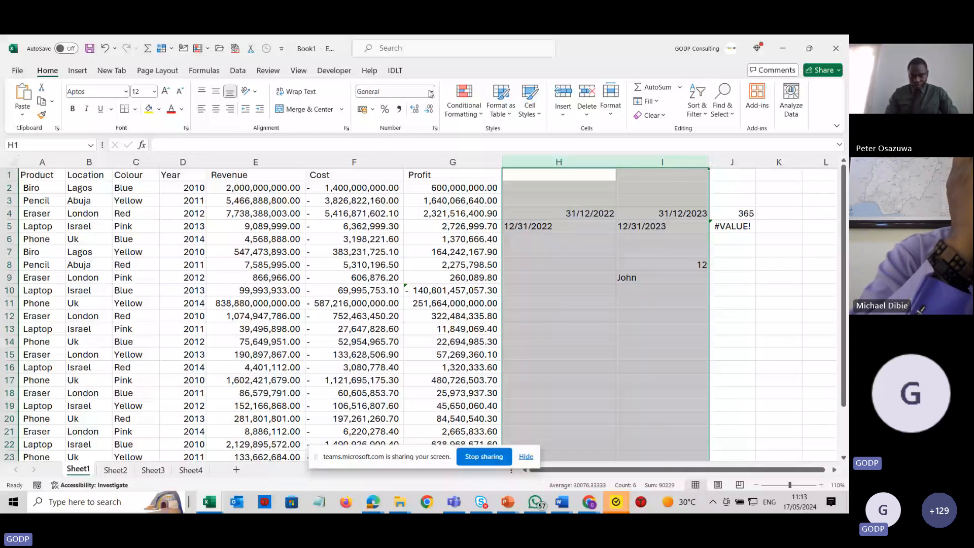
{"action": "left_click", "coordinate": [431, 92]}
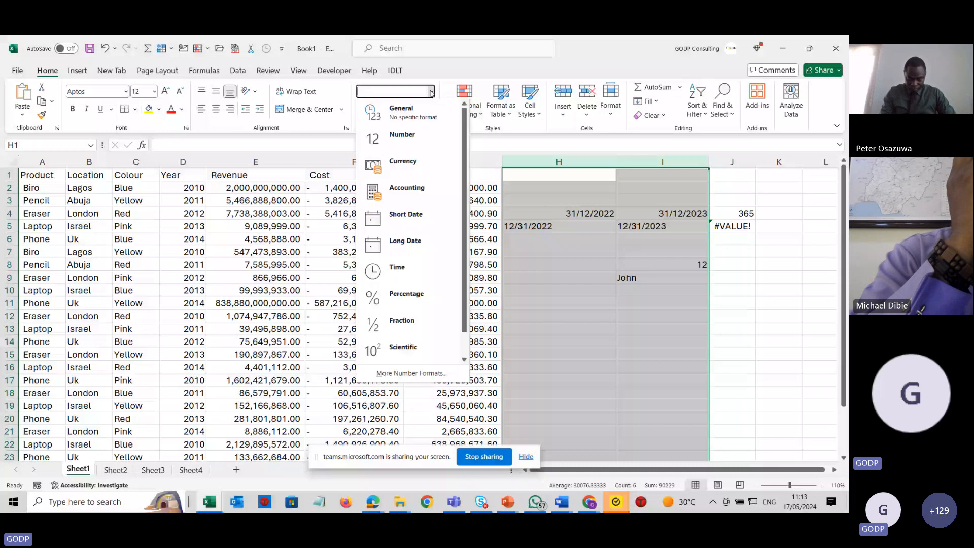
{"action": "left_click", "coordinate": [415, 242]}
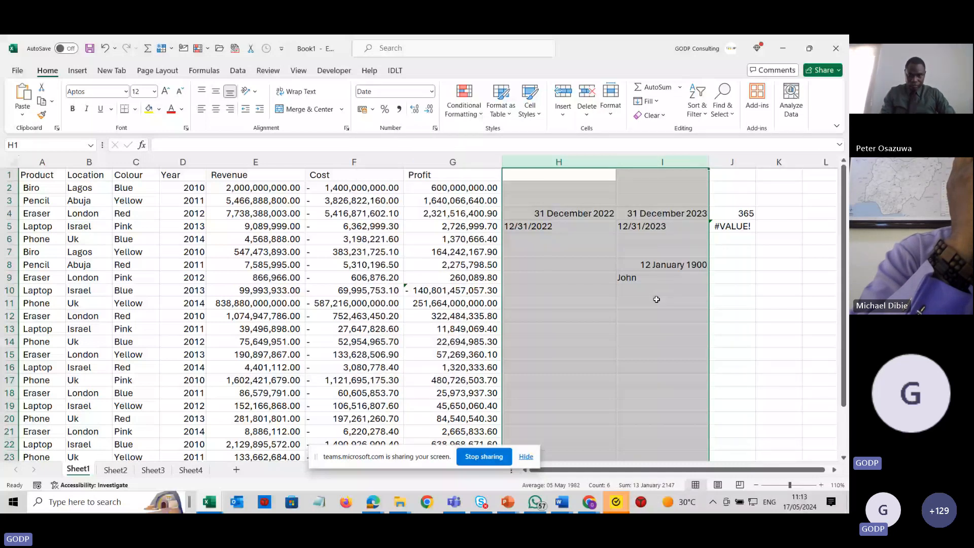
Apply the Long Date format to the month-first date entry in H5.
{"action": "left_click", "coordinate": [656, 299]}
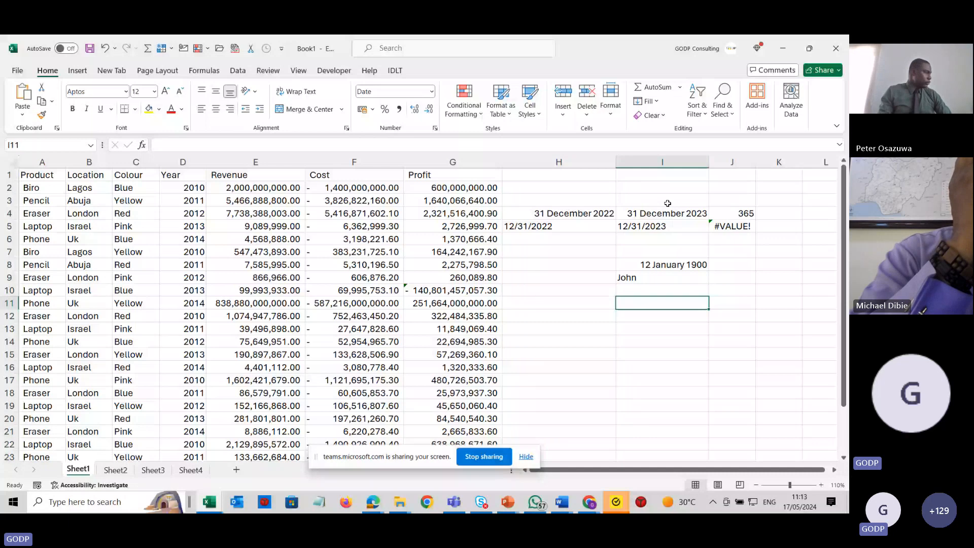
{"action": "left_click", "coordinate": [665, 212]}
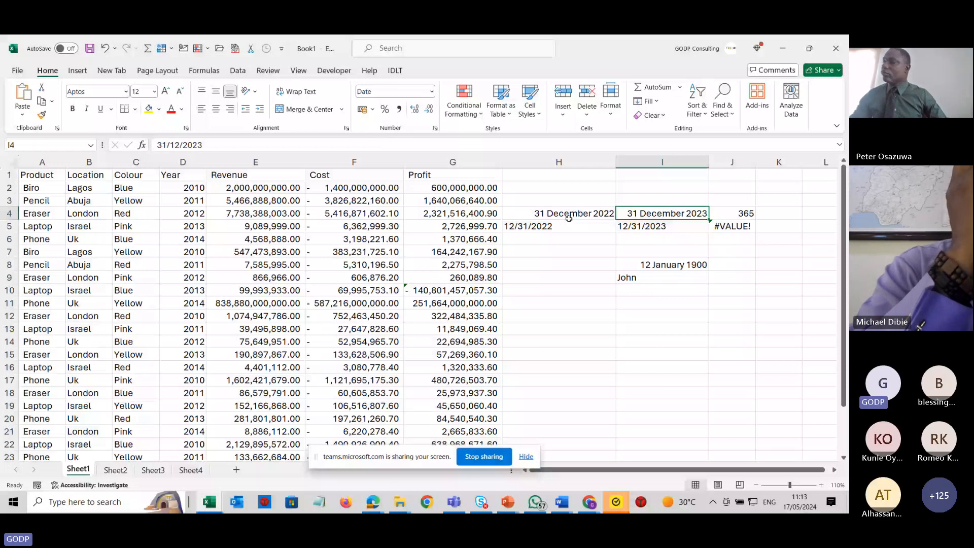
{"action": "left_click", "coordinate": [655, 228]}
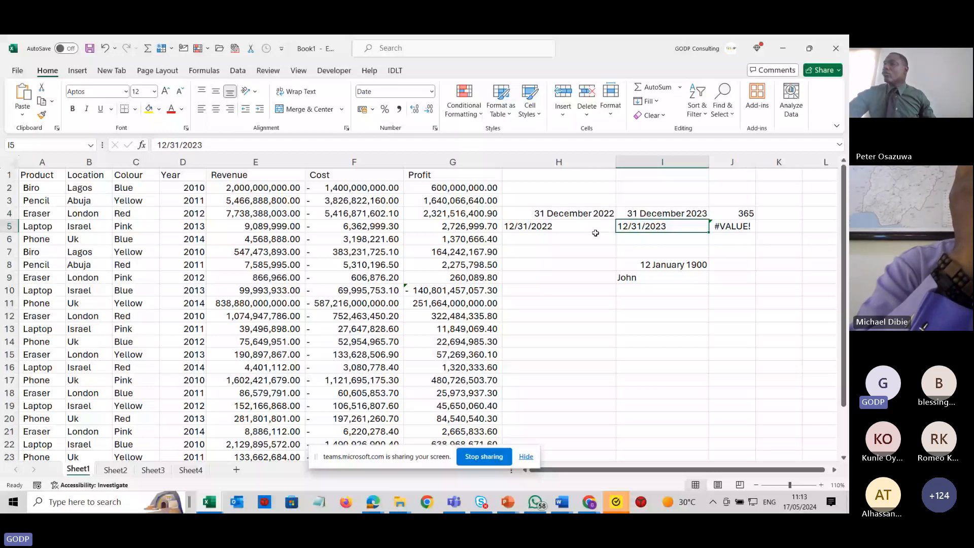
{"action": "left_click", "coordinate": [568, 229]}
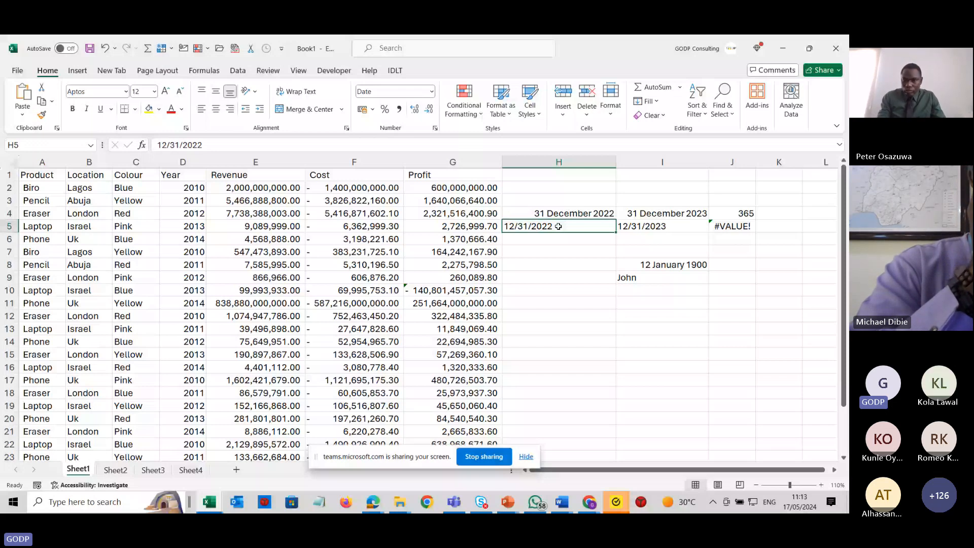
{"action": "left_click", "coordinate": [430, 91]}
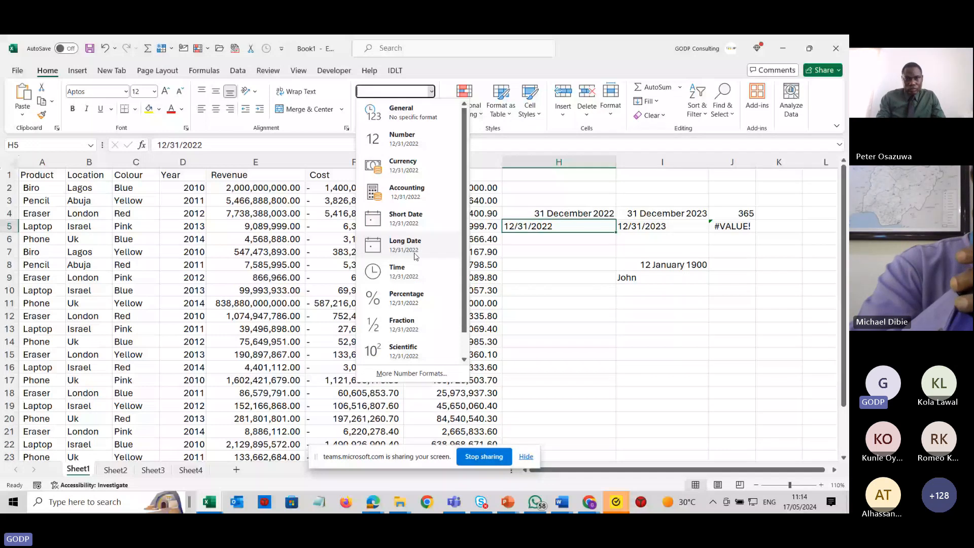
{"action": "left_click", "coordinate": [415, 255]}
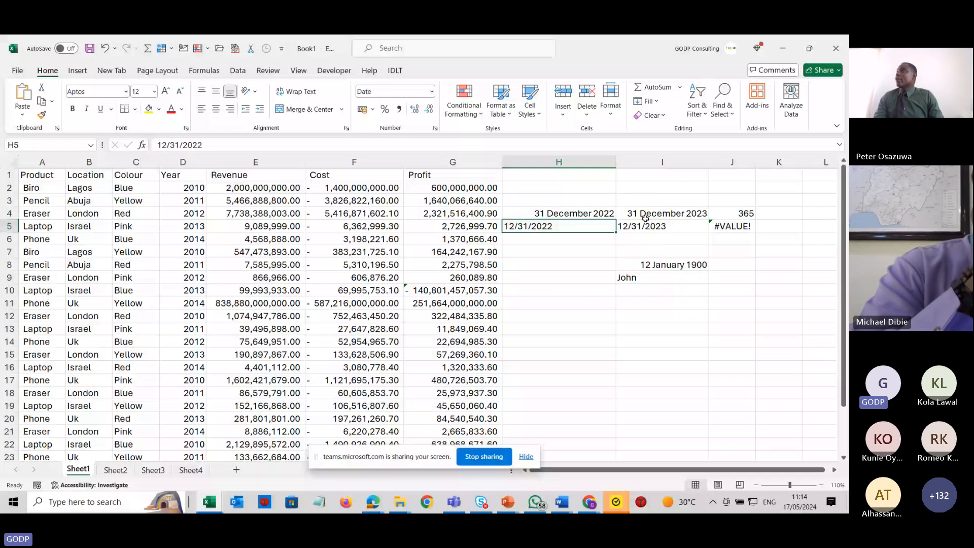
Copy H5's 12/31/2022 entry into L4 and fill it down through L17.
{"action": "scroll", "coordinate": [772, 190], "scroll_direction": "right", "scroll_amount": 2}
{"action": "left_click", "coordinate": [771, 188]}
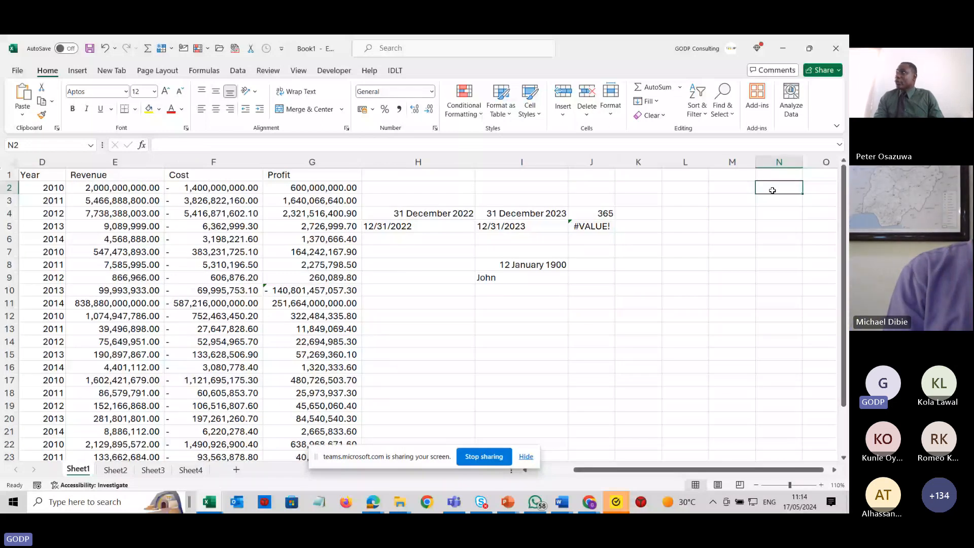
{"action": "scroll", "coordinate": [772, 190], "scroll_direction": "right", "scroll_amount": 1}
{"action": "left_click", "coordinate": [395, 226]}
{"action": "key", "text": "ctrl+c"}
{"action": "left_click", "coordinate": [643, 216]}
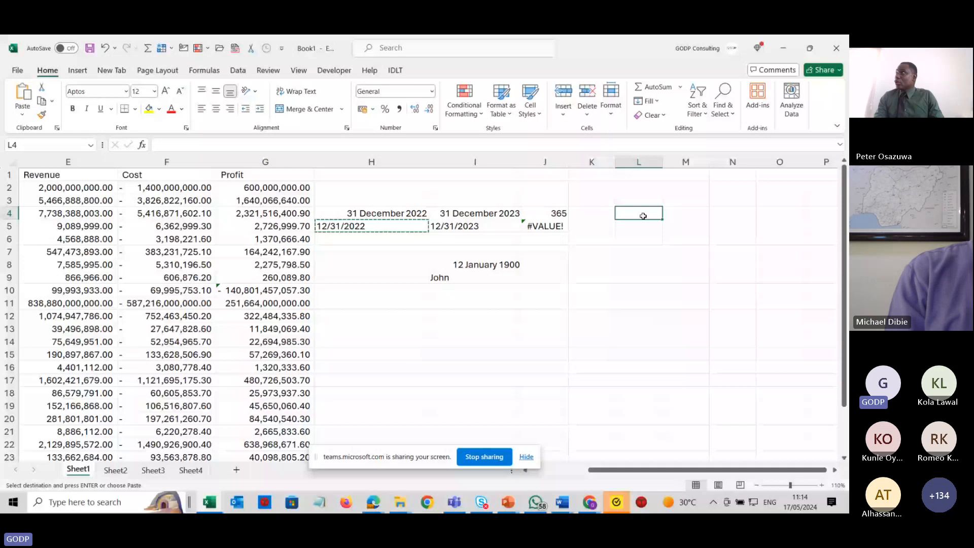
{"action": "key", "text": "ctrl+v"}
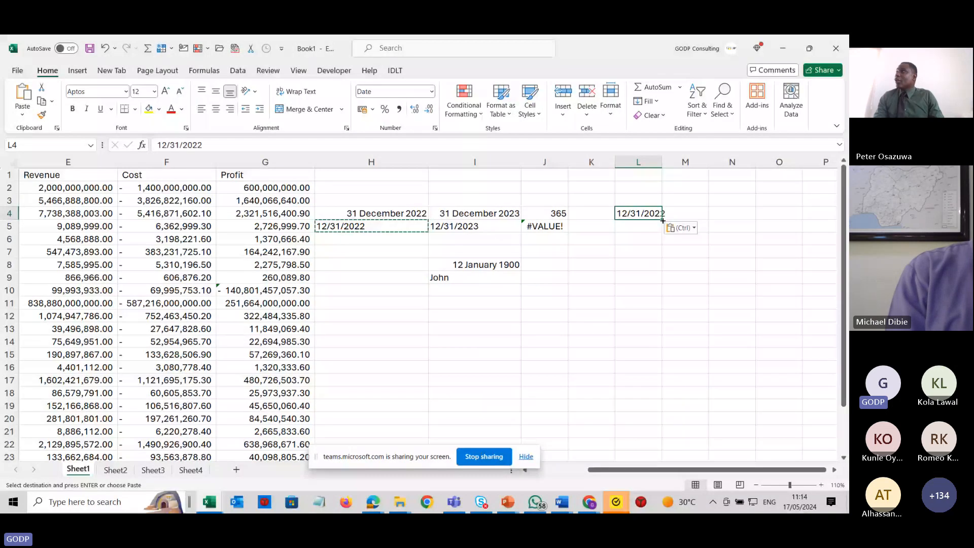
{"action": "left_click_drag", "start_coordinate": [662, 221], "coordinate": [662, 385]}
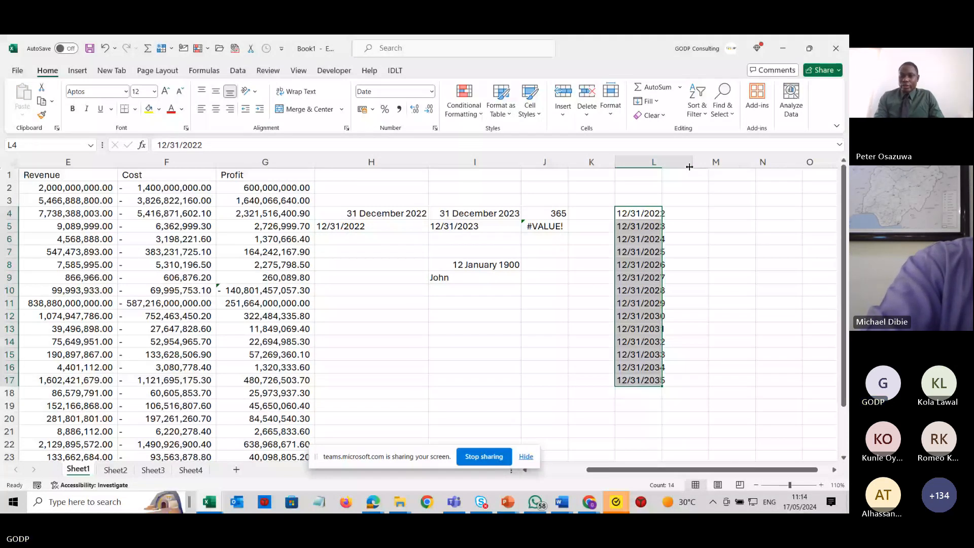
{"action": "left_click", "coordinate": [654, 161]}
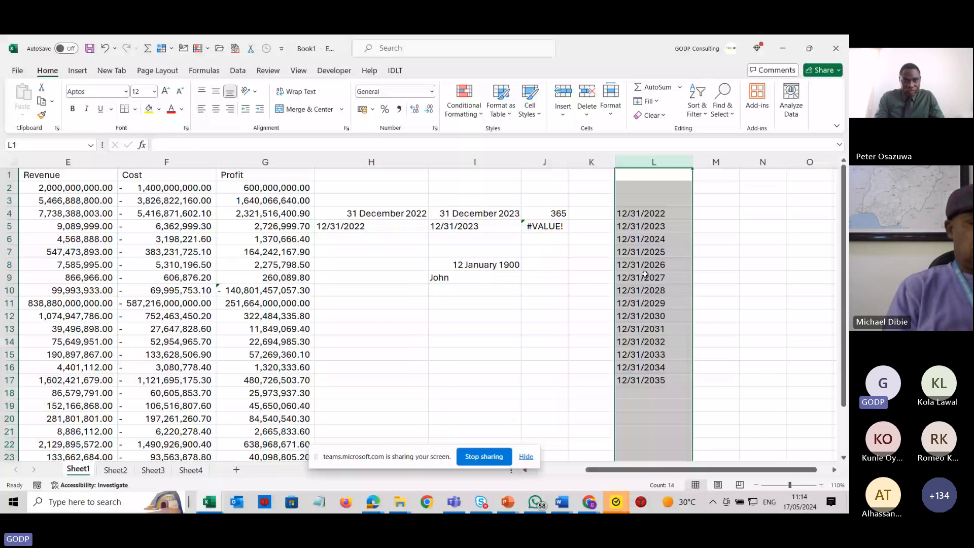
{"action": "left_click", "coordinate": [237, 71]}
{"action": "key", "text": "alt+Tab"}
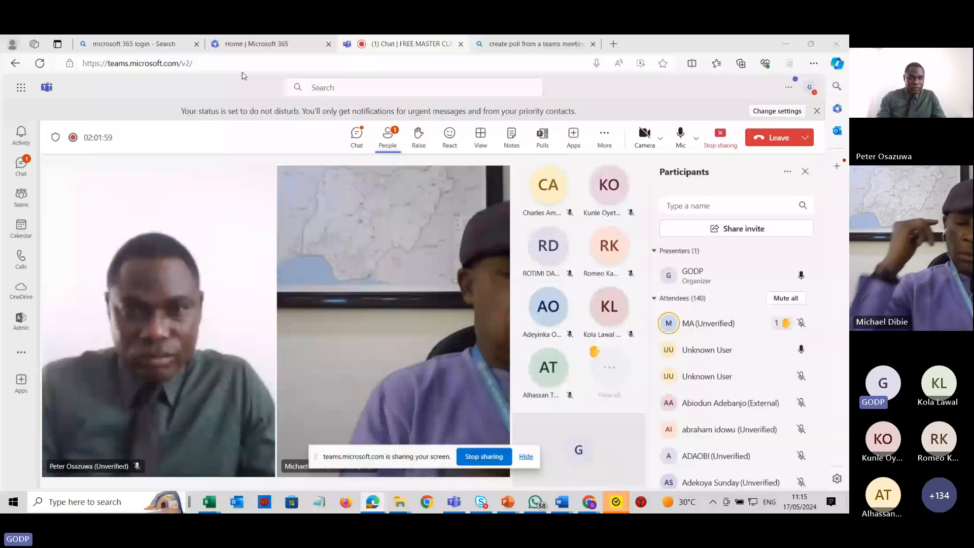
Convert the text dates in column L to real dates with Text to Columns, using Date format MDY and destination $M$1.
{"action": "key", "text": "alt+Tab"}
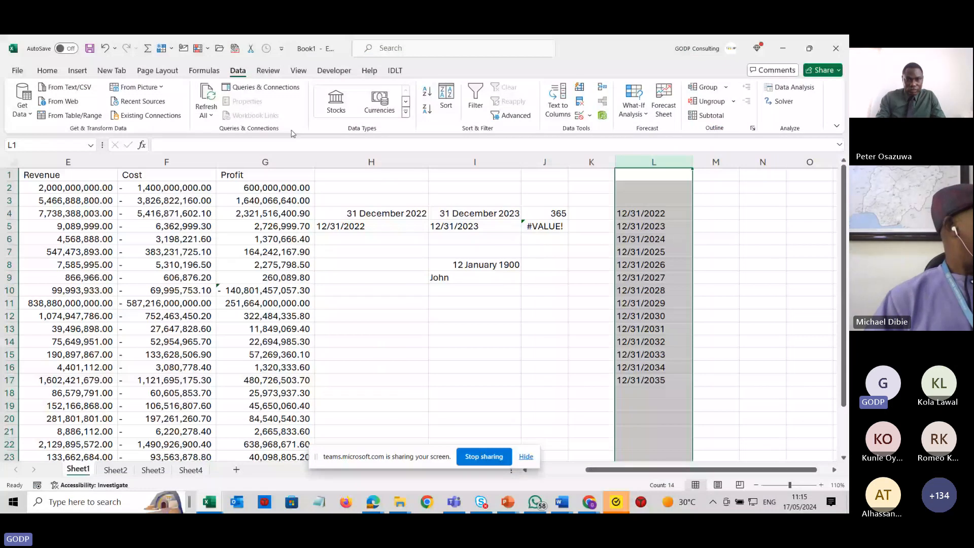
{"action": "left_click", "coordinate": [669, 163]}
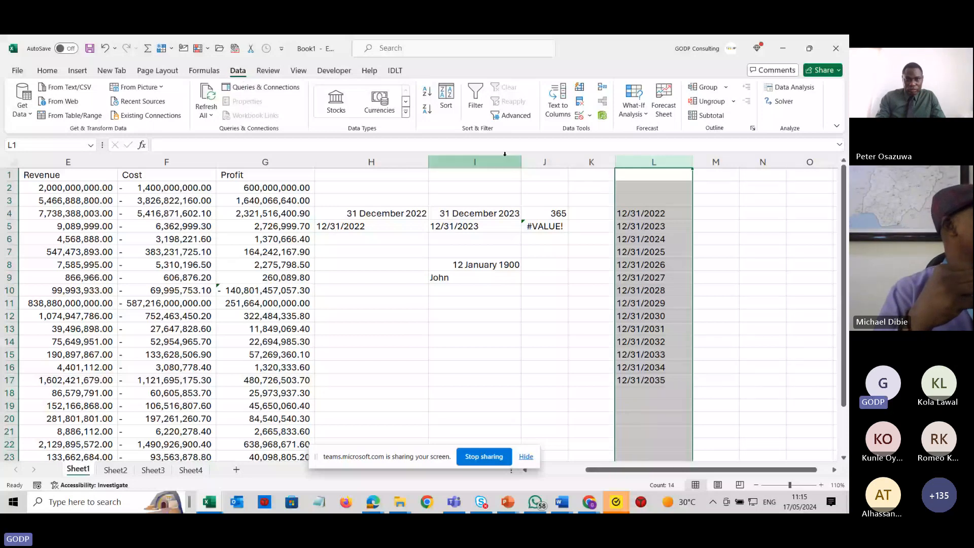
{"action": "left_click", "coordinate": [557, 102]}
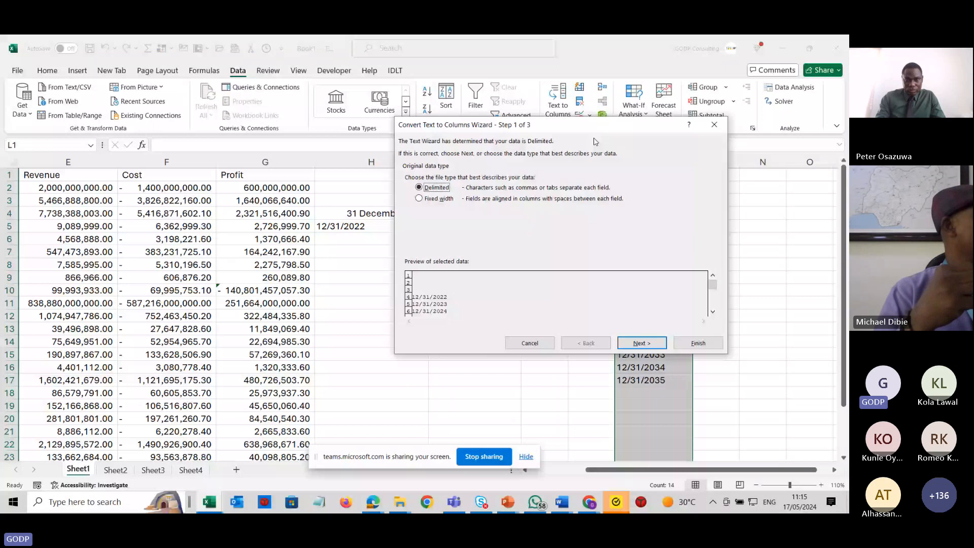
{"action": "left_click_drag", "start_coordinate": [589, 125], "coordinate": [449, 125]}
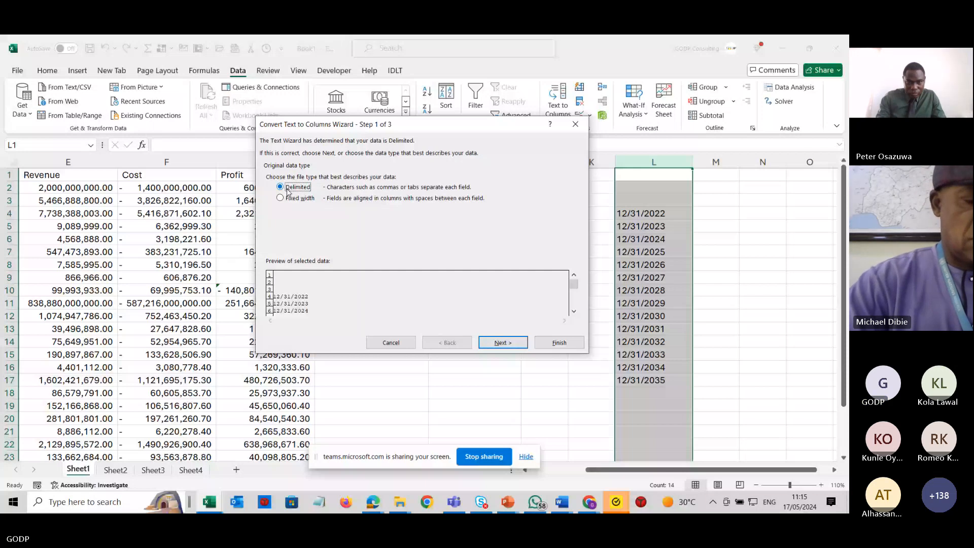
{"action": "left_click", "coordinate": [499, 343]}
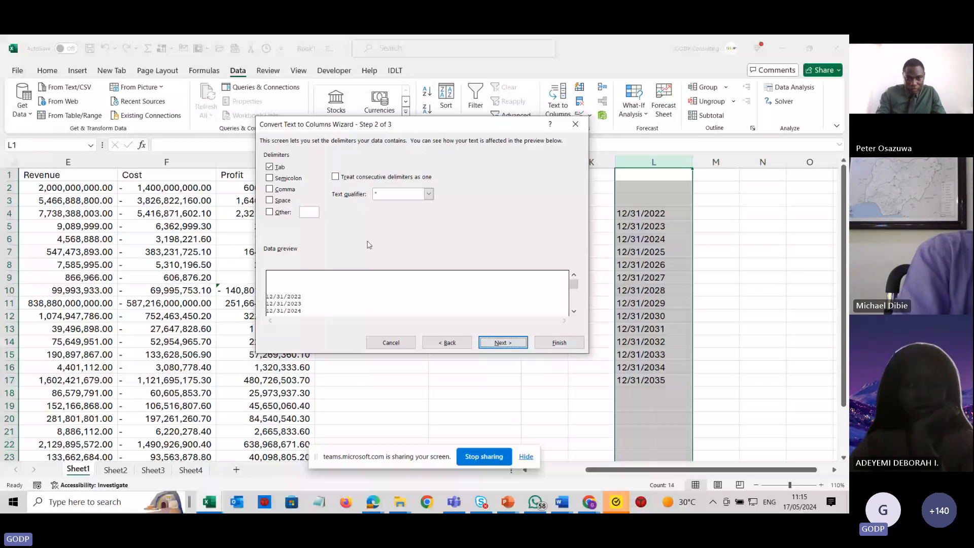
{"action": "key", "text": "Return"}
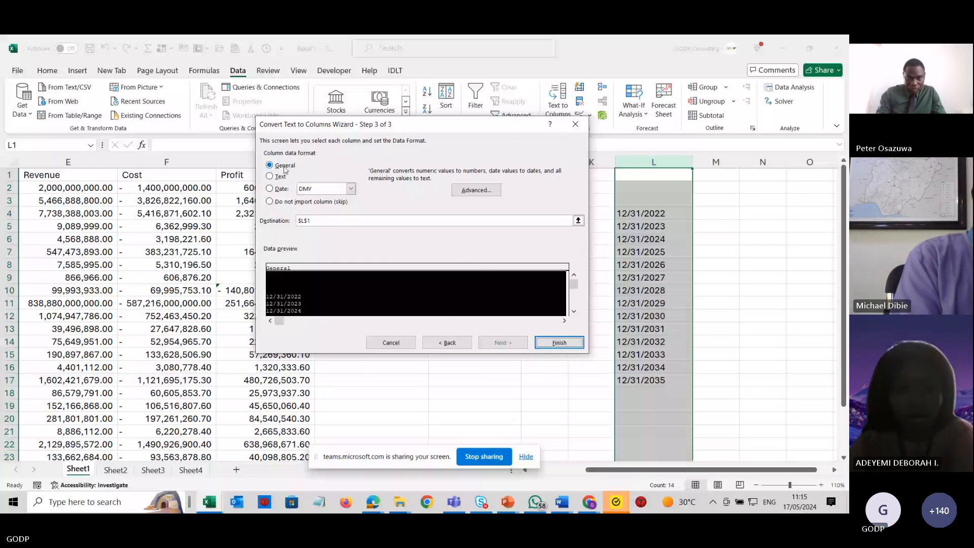
{"action": "left_click", "coordinate": [269, 189]}
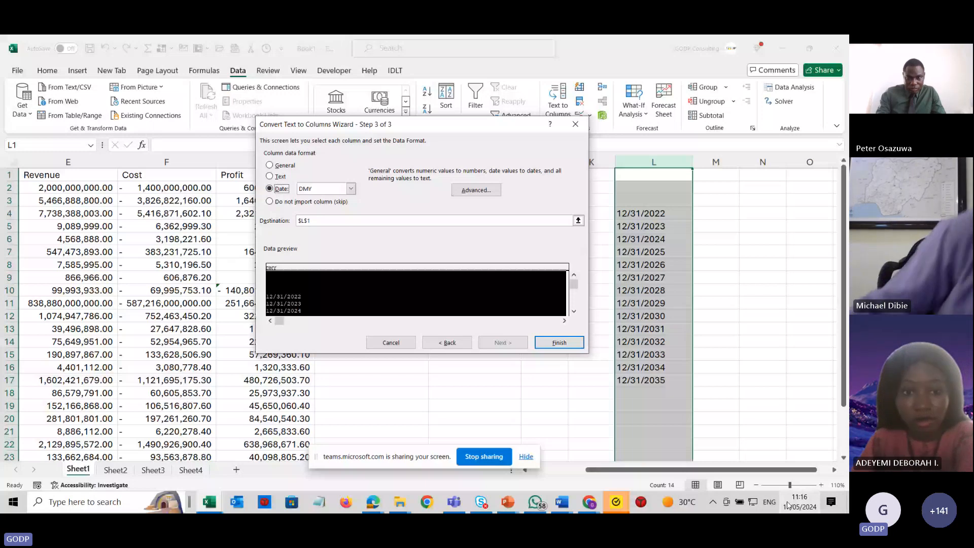
{"action": "left_click", "coordinate": [351, 188]}
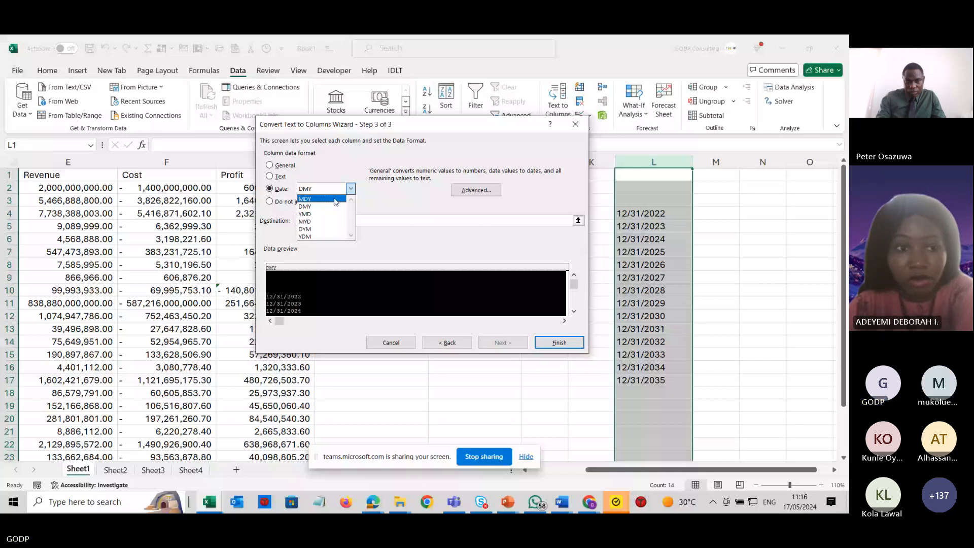
{"action": "left_click", "coordinate": [335, 199]}
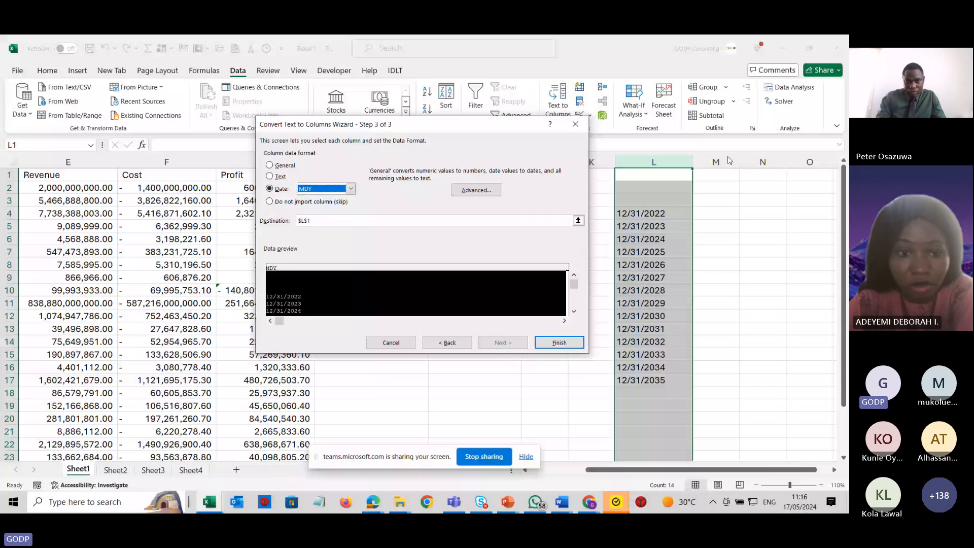
{"action": "left_click", "coordinate": [304, 223]}
{"action": "key", "text": "BackSpace"}
{"action": "type", "text": "m"}
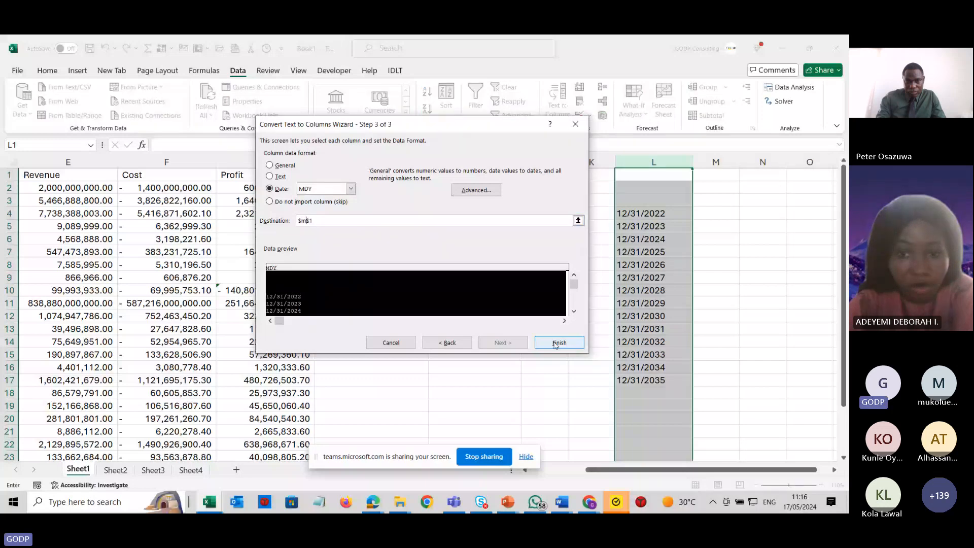
{"action": "left_click", "coordinate": [558, 343]}
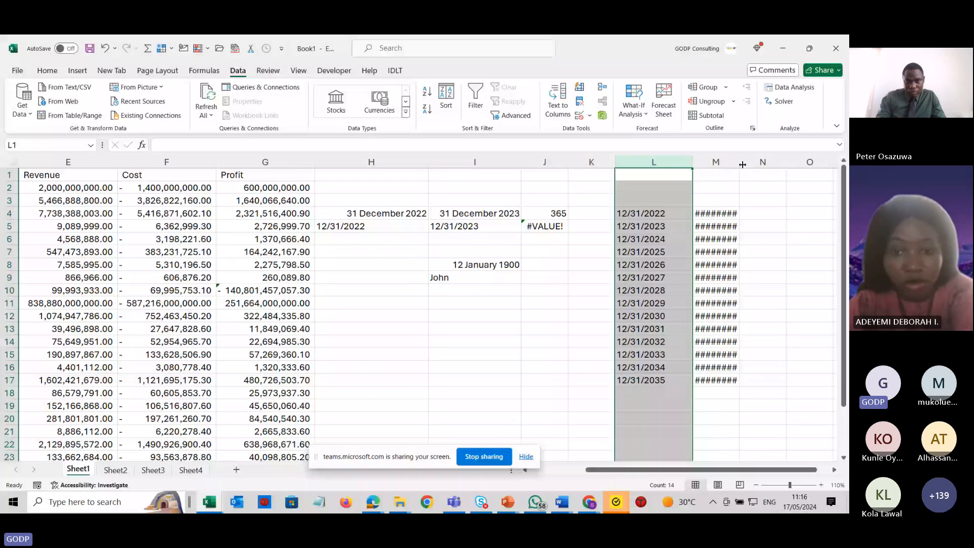
Autofit column M's width and apply the Long Date number format to column M.
{"action": "double_click", "coordinate": [742, 164]}
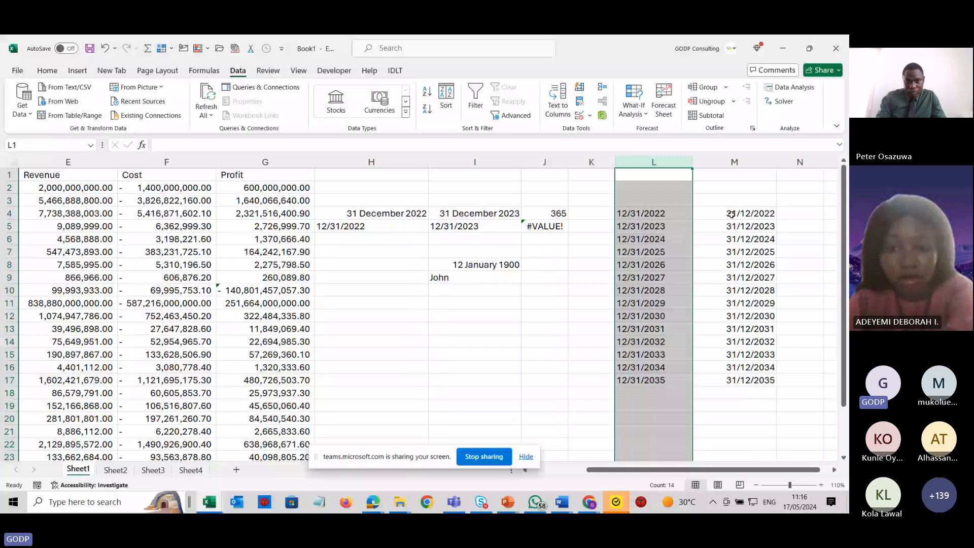
{"action": "left_click", "coordinate": [734, 162]}
{"action": "left_click", "coordinate": [47, 70]}
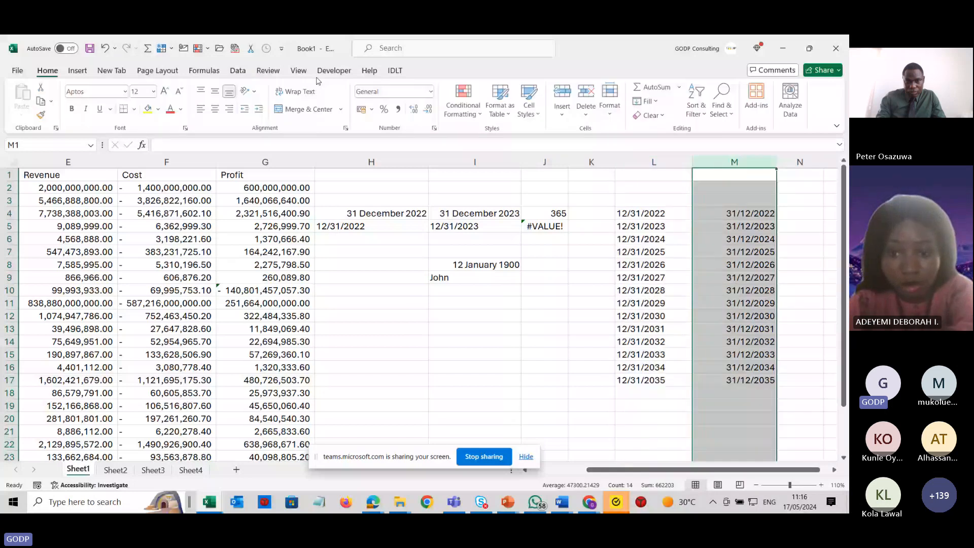
{"action": "left_click", "coordinate": [431, 91]}
{"action": "left_click", "coordinate": [388, 230]}
{"action": "left_click", "coordinate": [740, 217]}
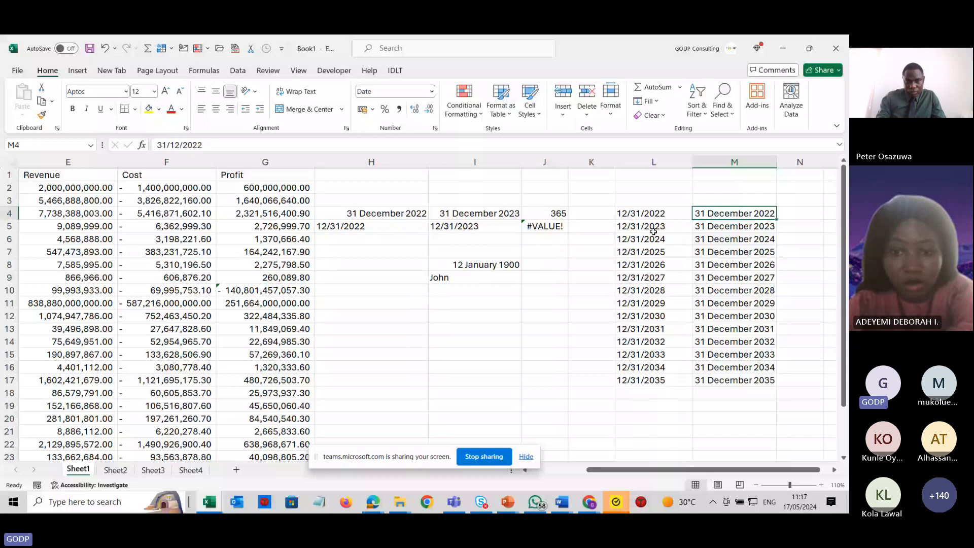
Clear the copied dates from L5:L17, leaving only the entry in L4.
{"action": "key", "text": "Left"}
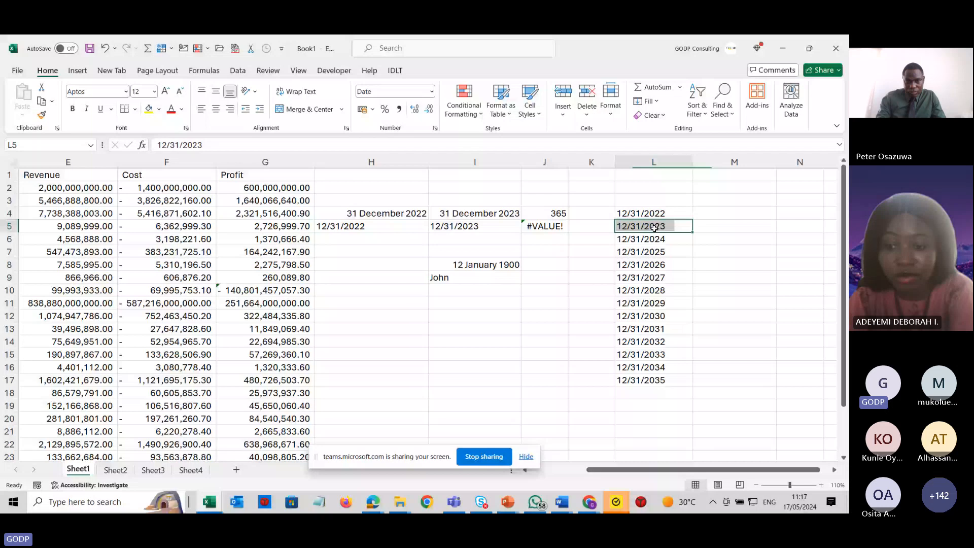
{"action": "left_click_drag", "start_coordinate": [653, 228], "coordinate": [656, 383]}
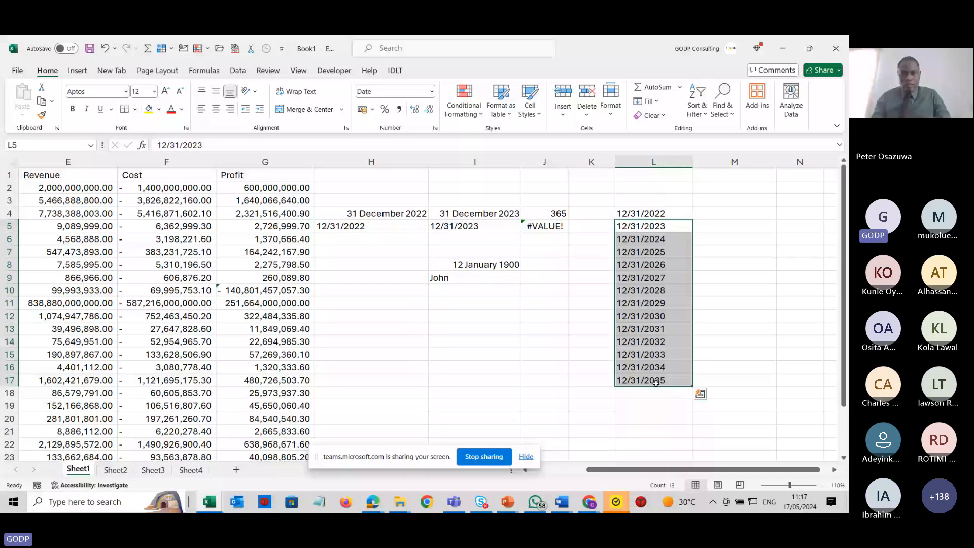
{"action": "key", "text": "Delete"}
{"action": "left_click", "coordinate": [668, 209]}
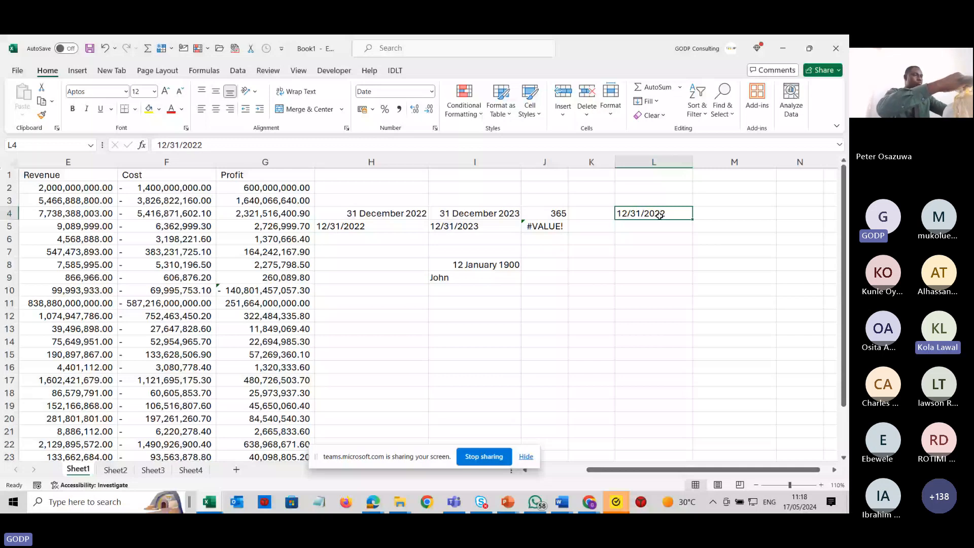
{"action": "key", "text": "alt+Tab"}
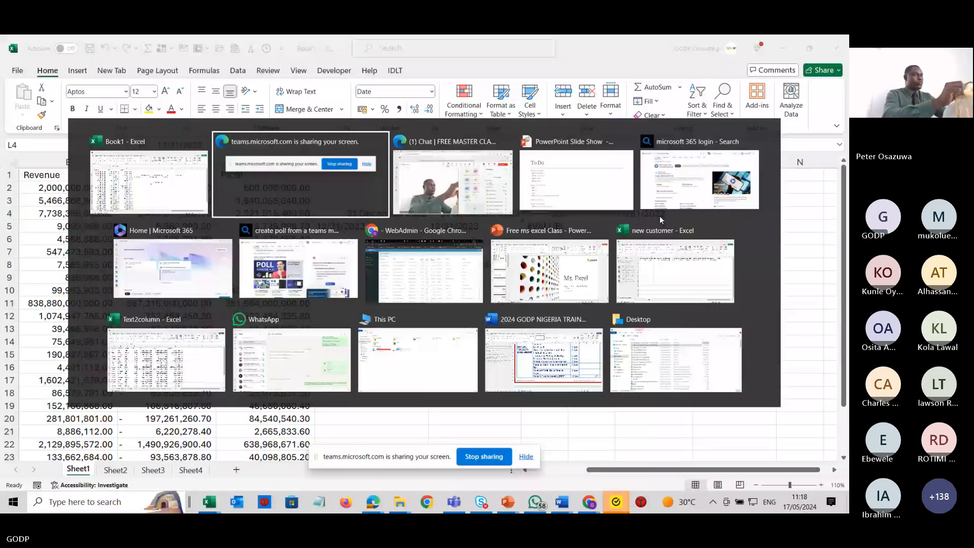
{"action": "key", "text": "alt+Tab"}
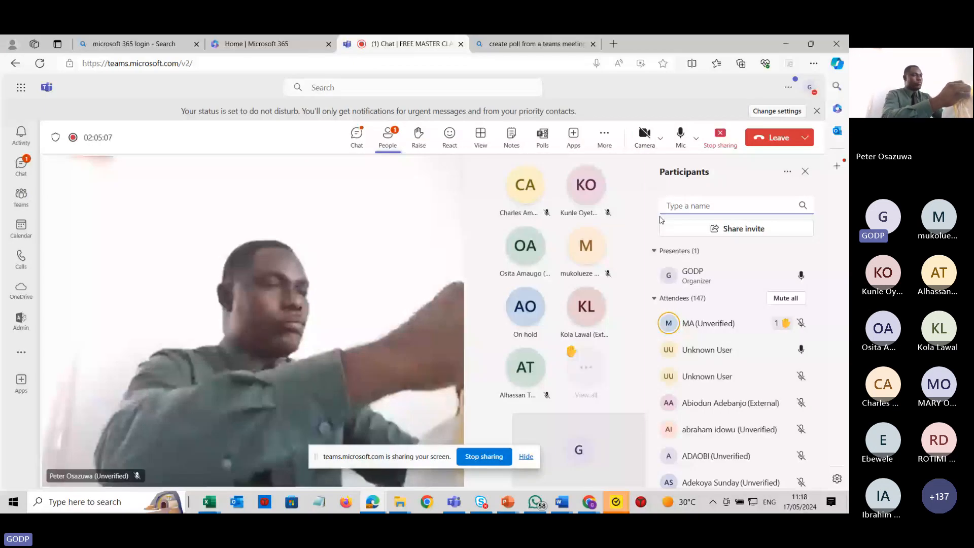
{"action": "key", "text": "alt+Tab"}
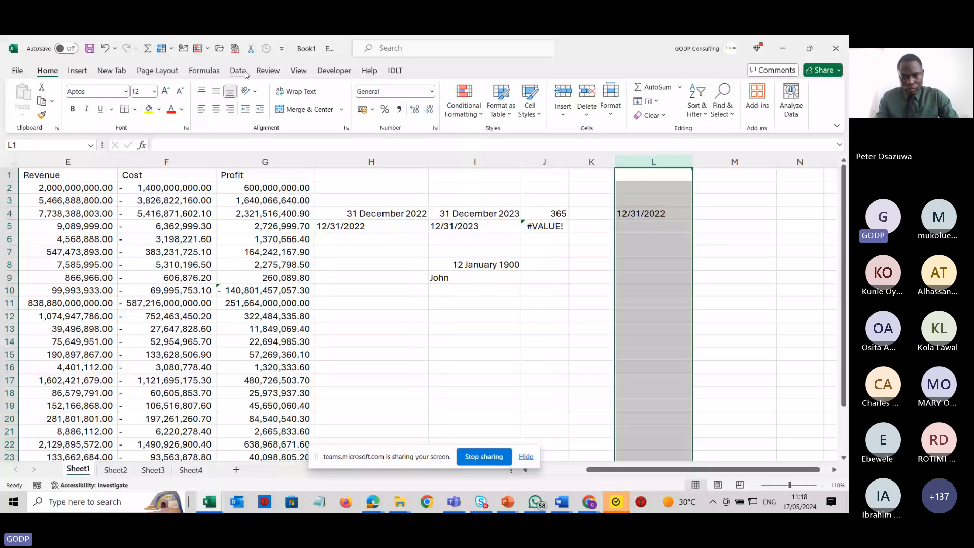
Rerun Text to Columns on column L with Date format MDY and destination $M$1, then select M4.
{"action": "left_click", "coordinate": [244, 73]}
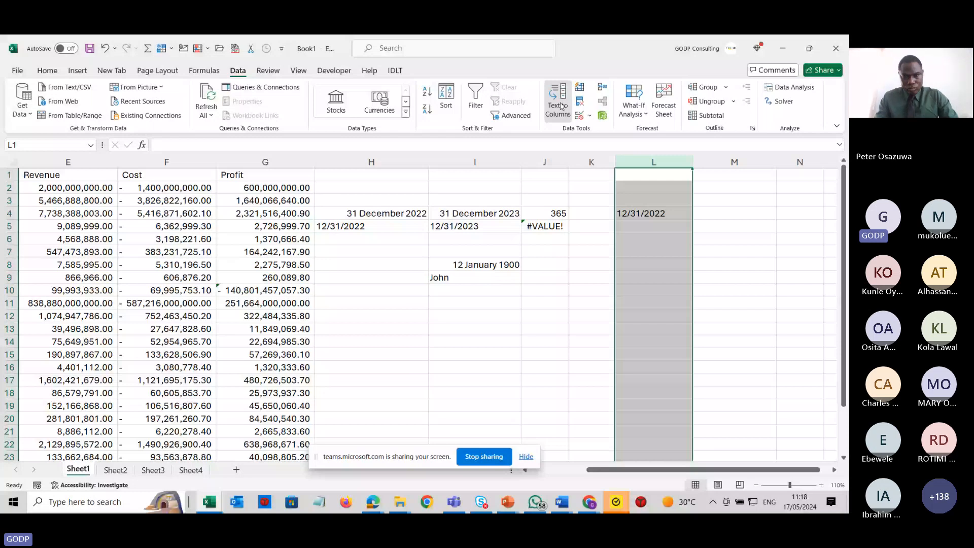
{"action": "left_click", "coordinate": [560, 106]}
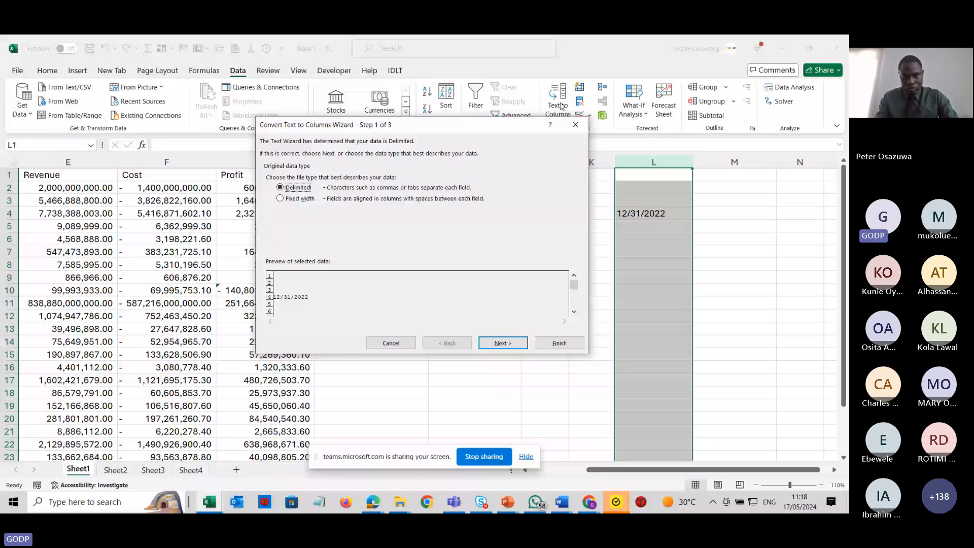
{"action": "left_click", "coordinate": [496, 343]}
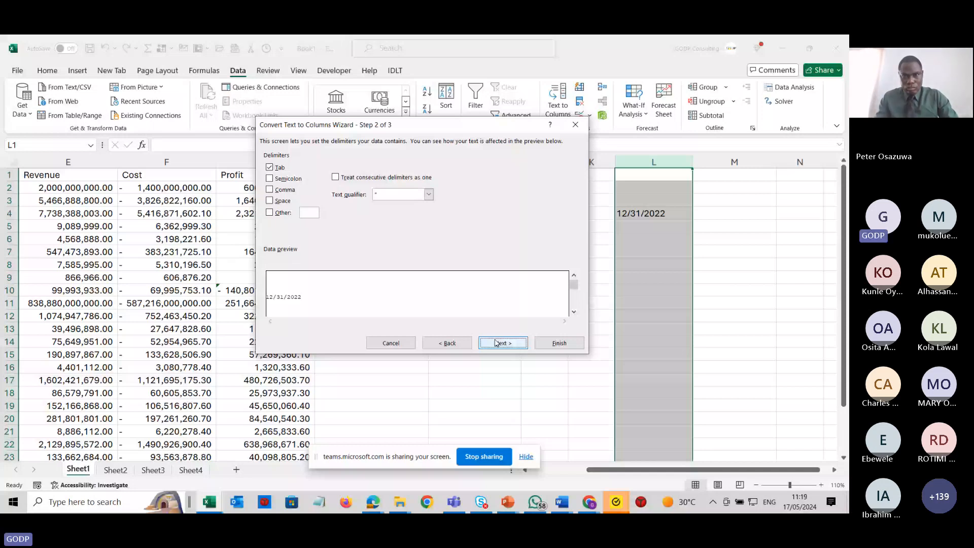
{"action": "left_click", "coordinate": [495, 343]}
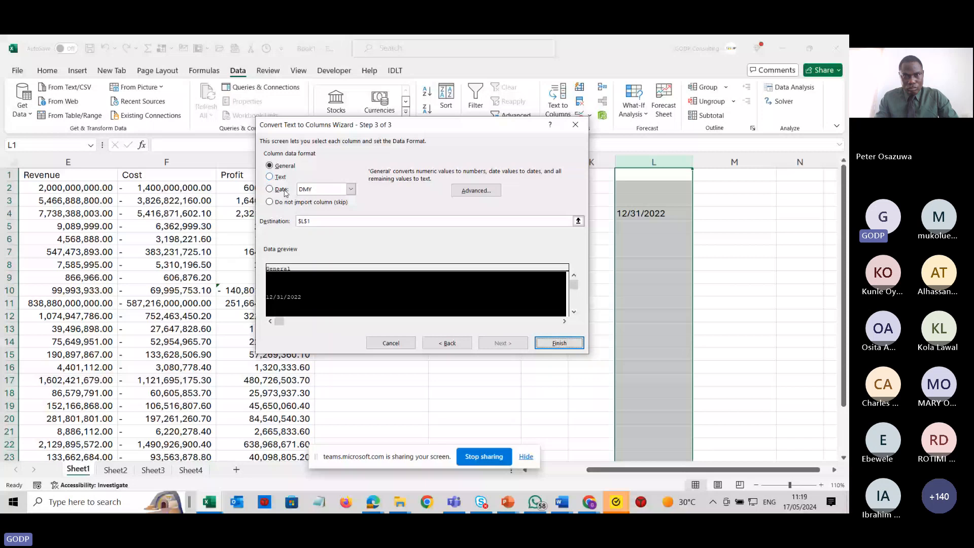
{"action": "left_click", "coordinate": [283, 190]}
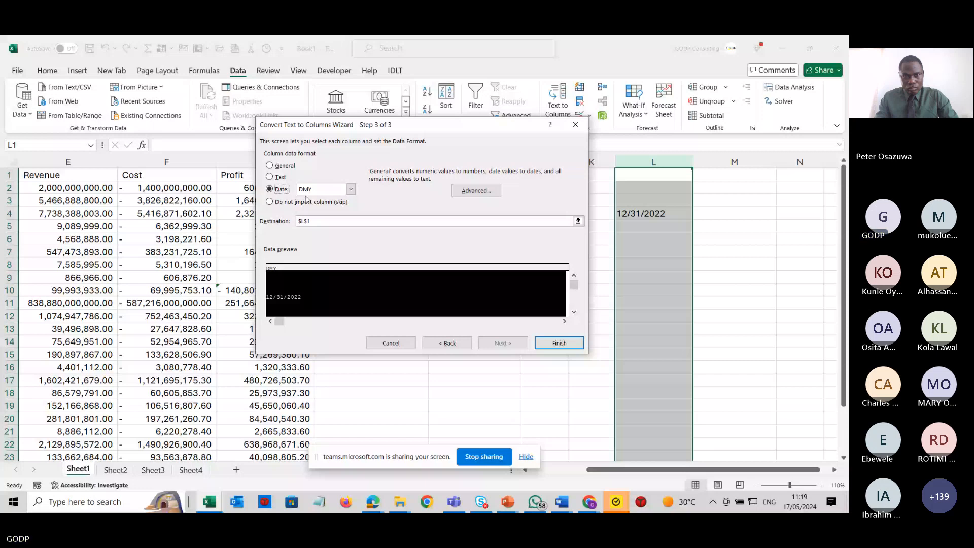
{"action": "left_click", "coordinate": [350, 190]}
{"action": "left_click", "coordinate": [333, 197]}
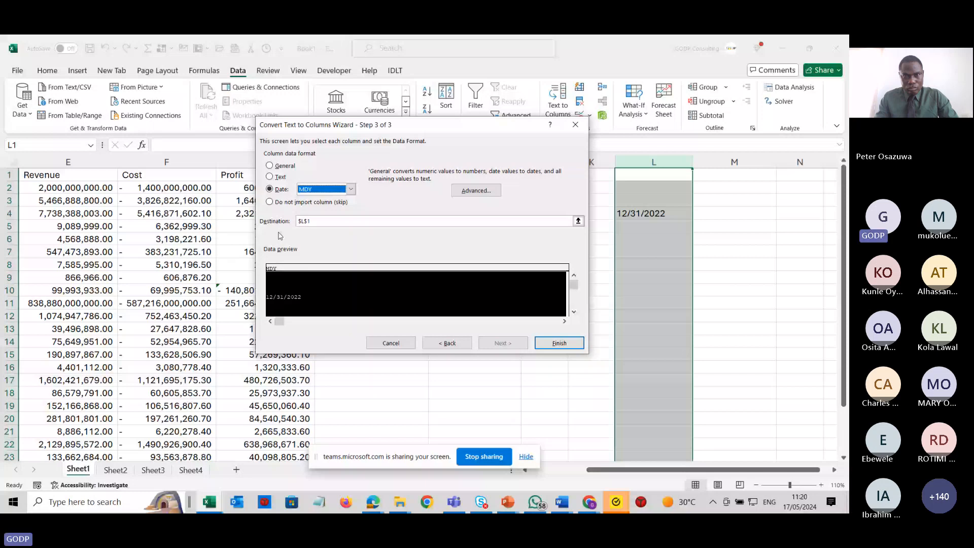
{"action": "left_click", "coordinate": [304, 221]}
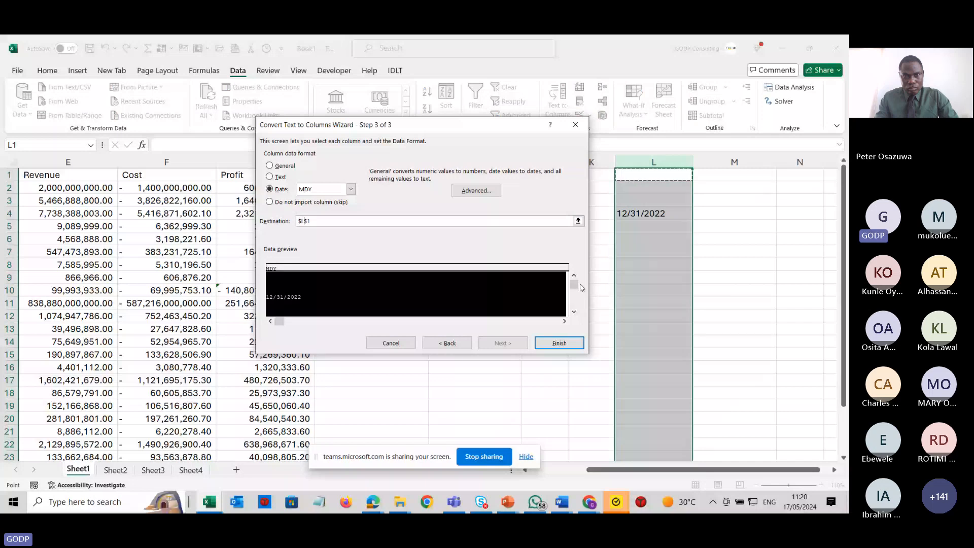
{"action": "key", "text": "BackSpace"}
{"action": "type", "text": "m"}
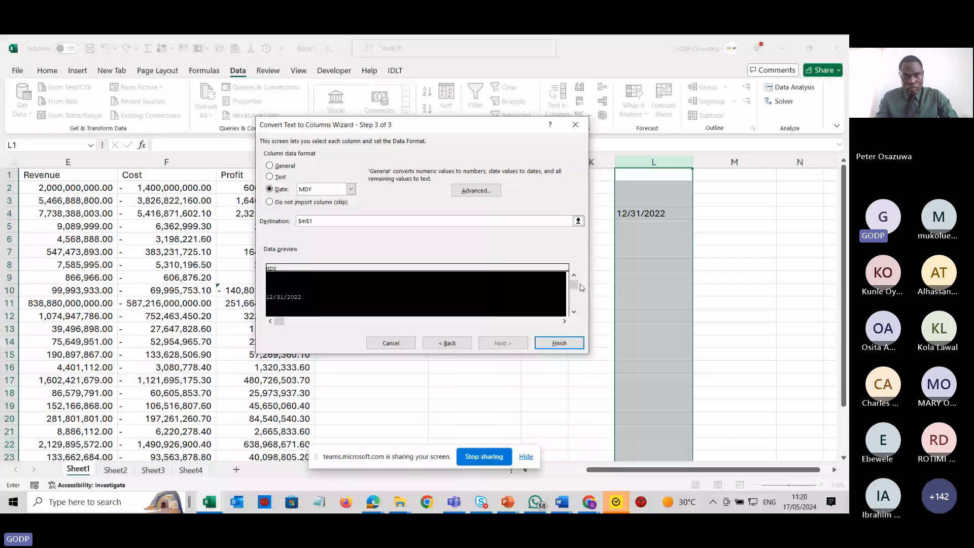
{"action": "left_click", "coordinate": [561, 343]}
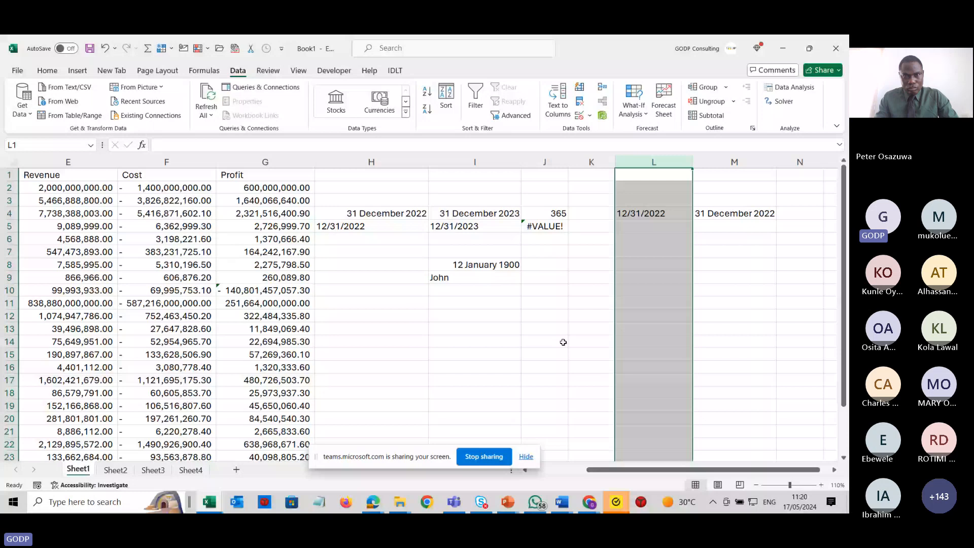
{"action": "left_click", "coordinate": [760, 215]}
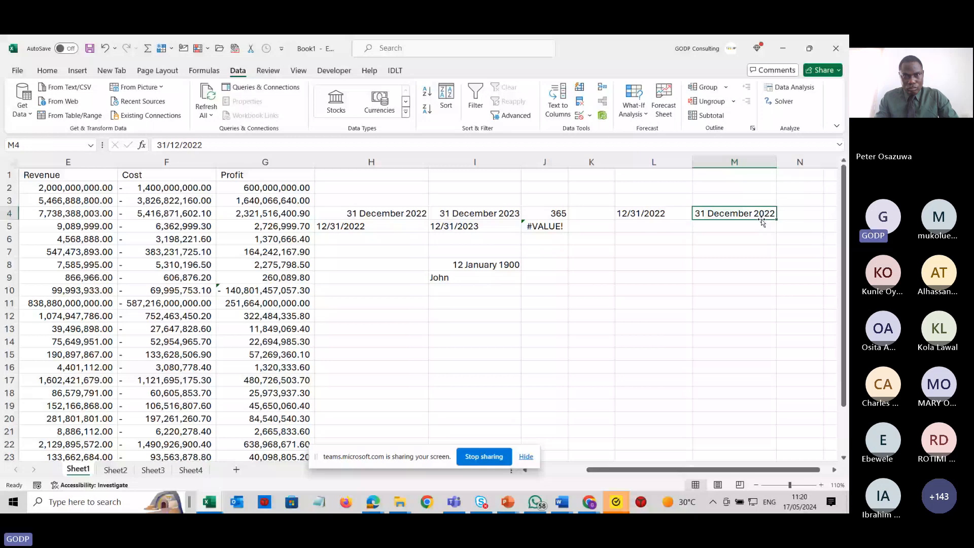
{"action": "key", "text": "alt+Tab"}
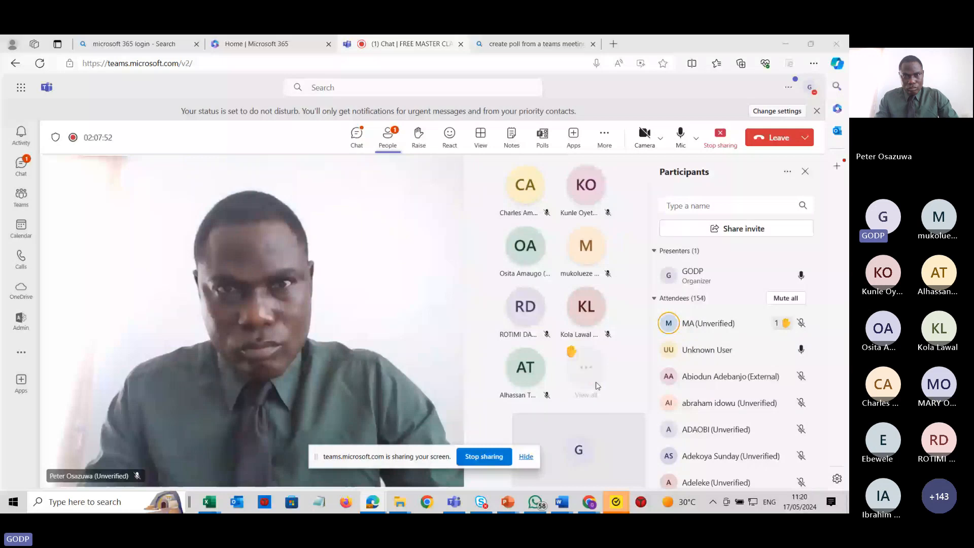
{"action": "key", "text": "alt+Tab"}
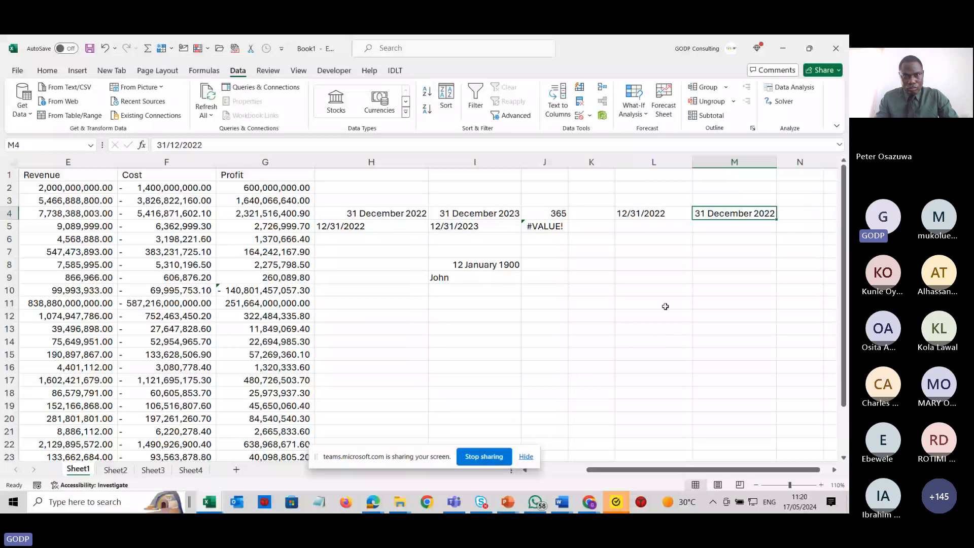
{"action": "left_click", "coordinate": [653, 161]}
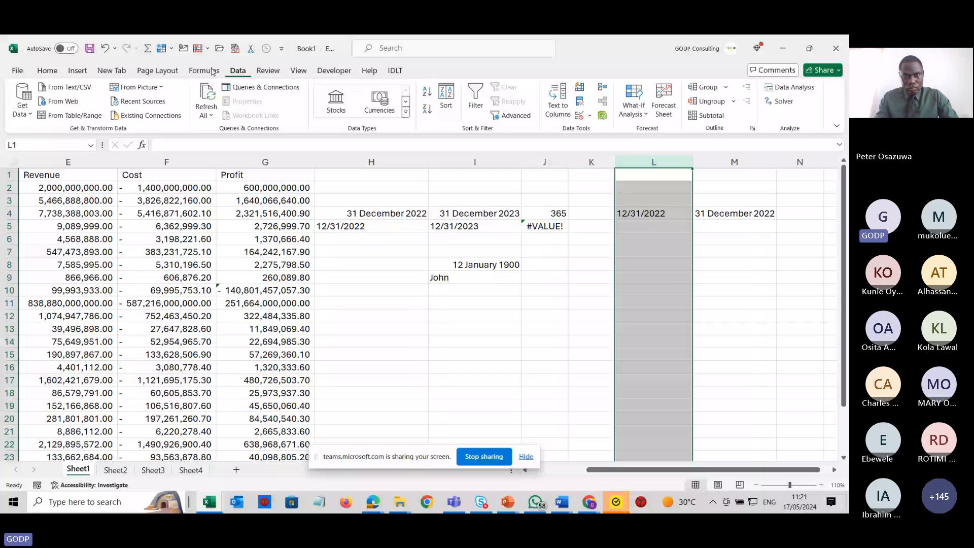
{"action": "left_click", "coordinate": [566, 106]}
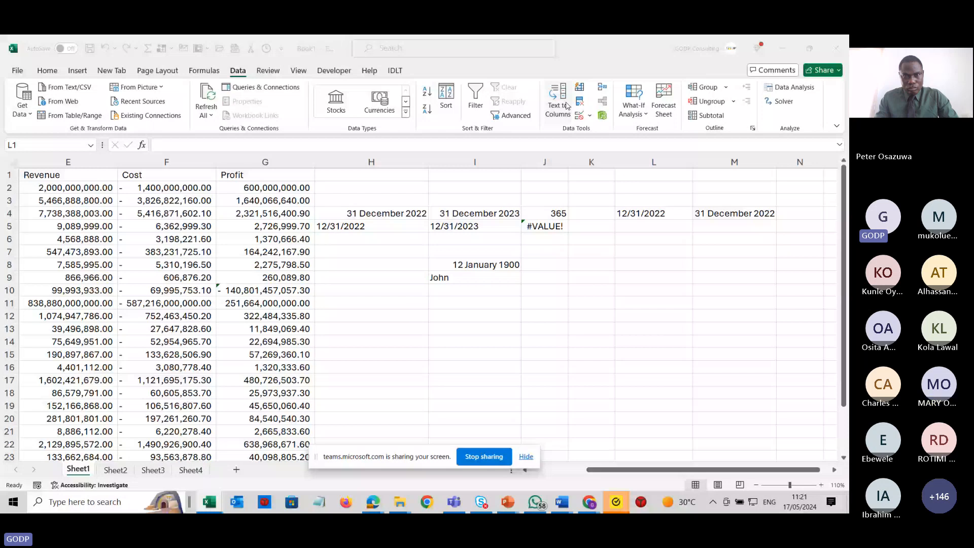
{"action": "key", "text": "Escape"}
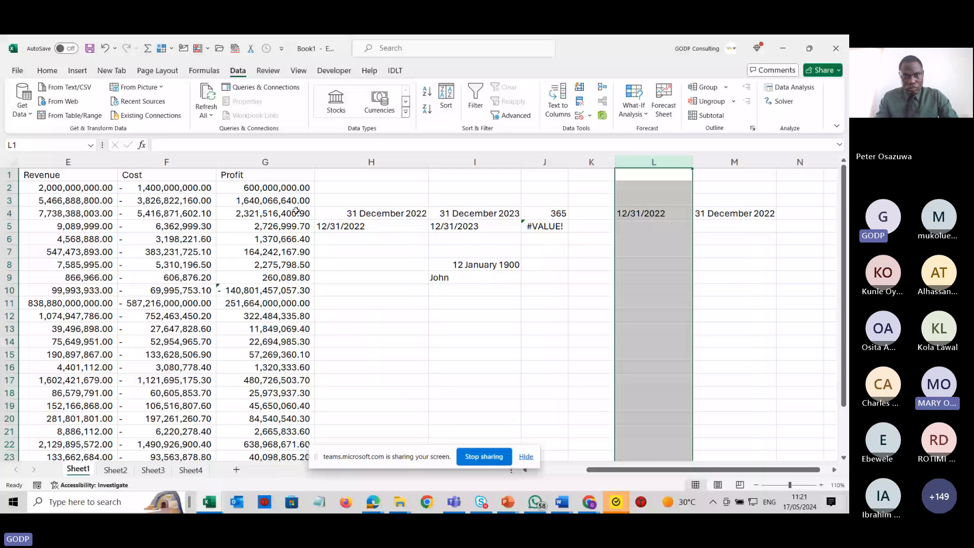
Clear the date examples from columns H to M.
{"action": "left_click_drag", "start_coordinate": [367, 163], "coordinate": [736, 172]}
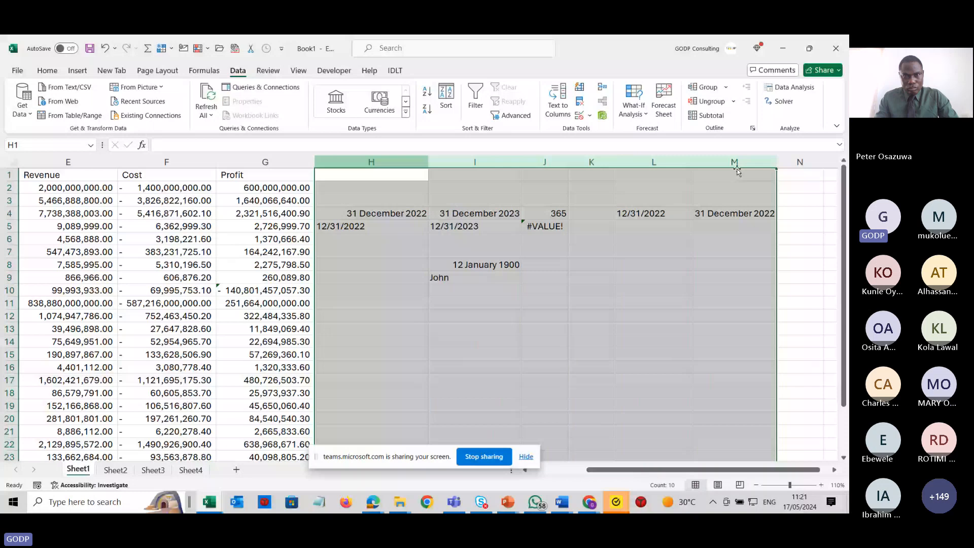
{"action": "key", "text": "alt+Tab"}
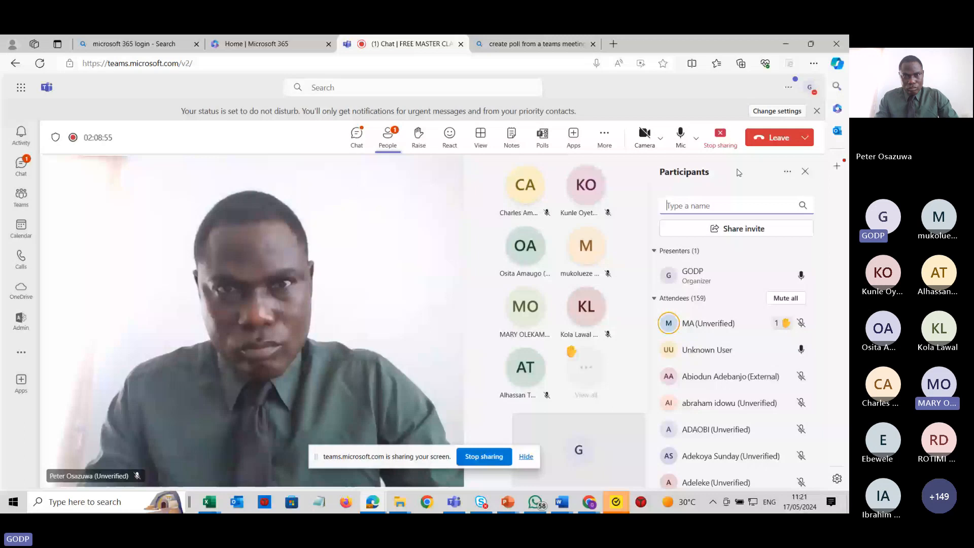
{"action": "key", "text": "alt+Tab"}
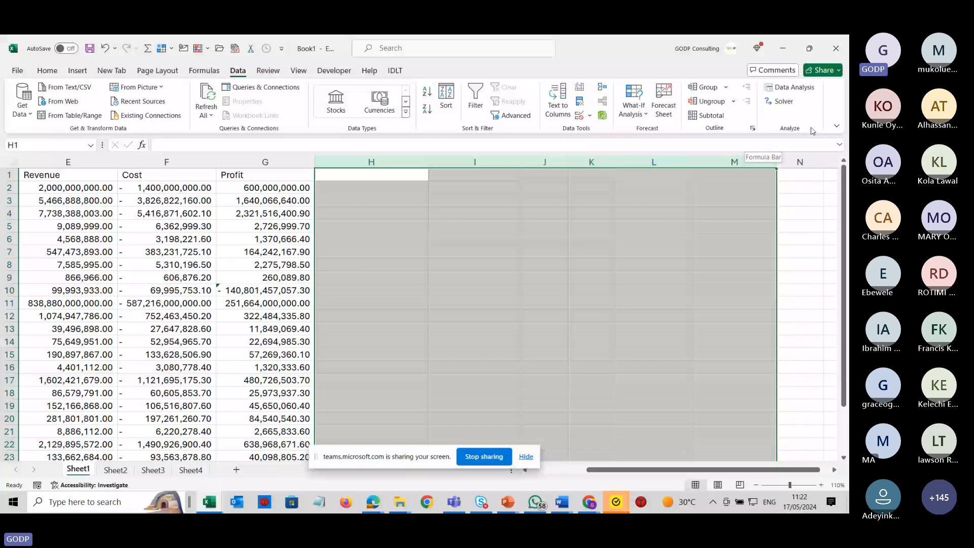
{"action": "left_click", "coordinate": [348, 180]}
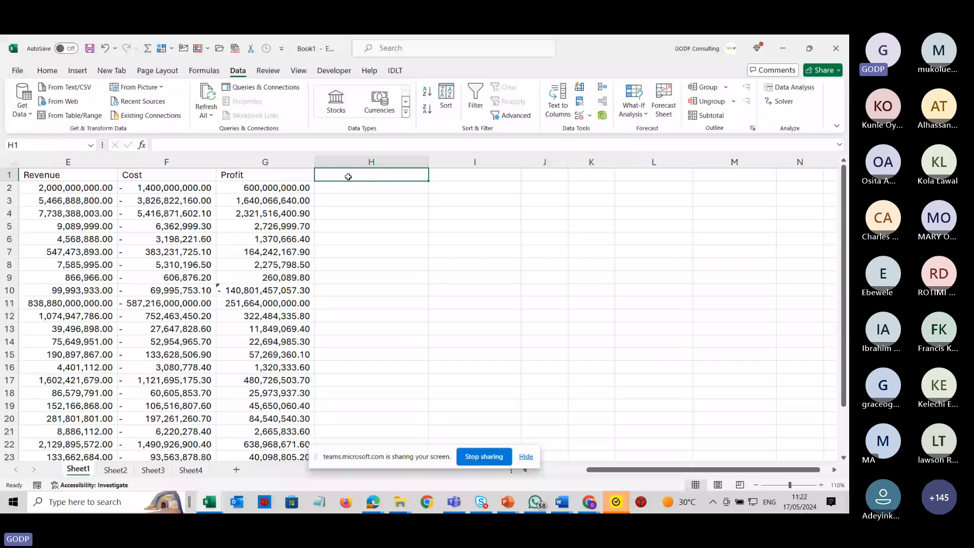
Move across the dataset and beyond to examine how the headers and columns scroll out of view.
{"action": "key", "text": "Left"}
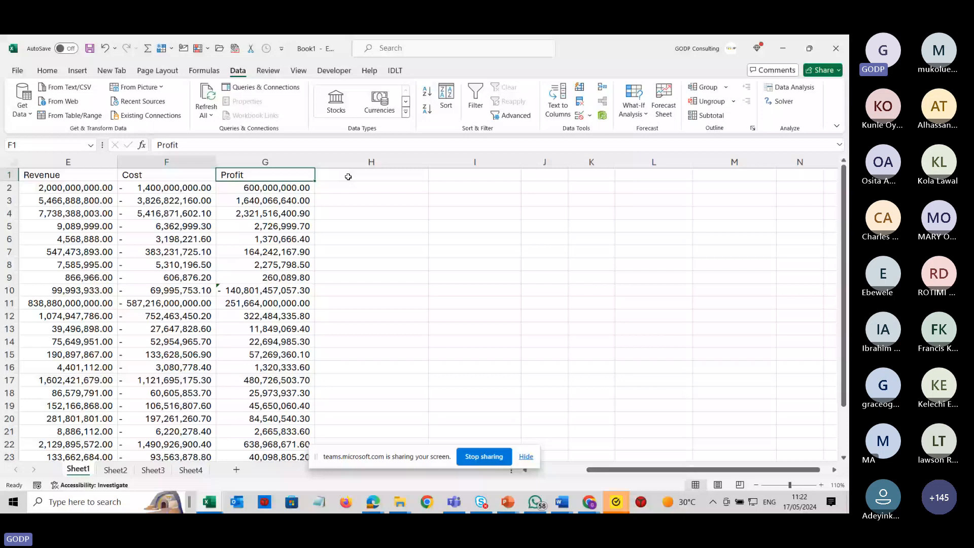
{"action": "key", "text": "ctrl+Left"}
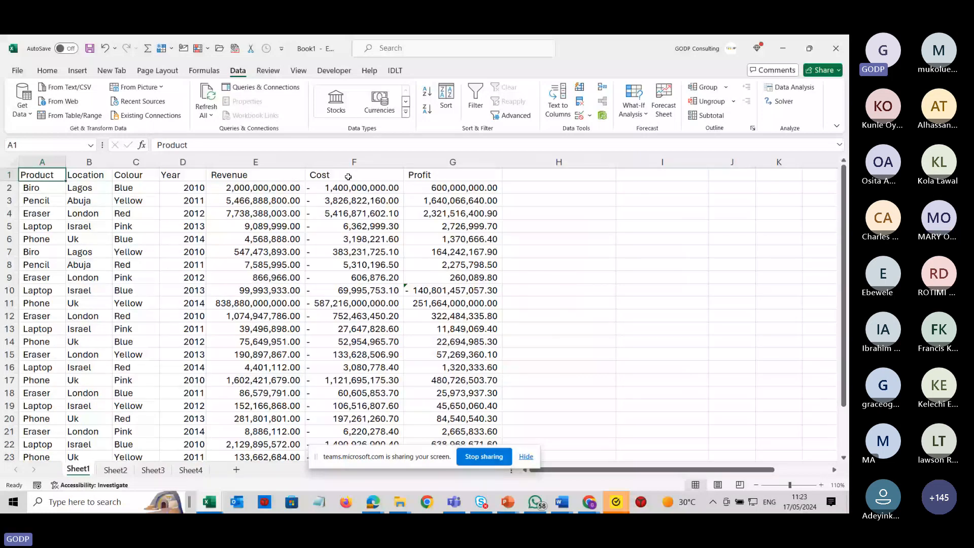
{"action": "key", "text": "Right"}
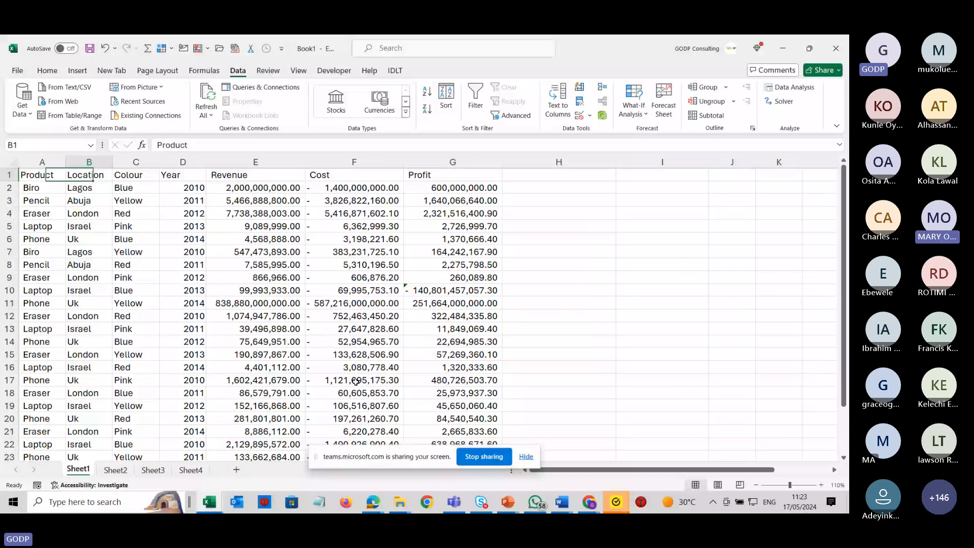
{"action": "key", "text": "Right"}
{"action": "key", "text": "Right"}
{"action": "key", "text": "Right"}
{"action": "key", "text": "Right"}
{"action": "key", "text": "Right"}
{"action": "key", "text": "Right"}
{"action": "key", "text": "Right"}
{"action": "key", "text": "Right"}
{"action": "key", "text": "Right"}
{"action": "key", "text": "Right"}
{"action": "key", "text": "Right"}
{"action": "key", "text": "Right"}
{"action": "key", "text": "Right"}
{"action": "key", "text": "Right"}
{"action": "key", "text": "Right"}
{"action": "key", "text": "Right"}
{"action": "key", "text": "Right"}
{"action": "key", "text": "Right"}
{"action": "key", "text": "Right"}
{"action": "key", "text": "Left"}
{"action": "key", "text": "Left"}
{"action": "key", "text": "Left"}
{"action": "key", "text": "Left"}
{"action": "key", "text": "Left"}
{"action": "key", "text": "Left"}
{"action": "key", "text": "Left"}
{"action": "key", "text": "Left"}
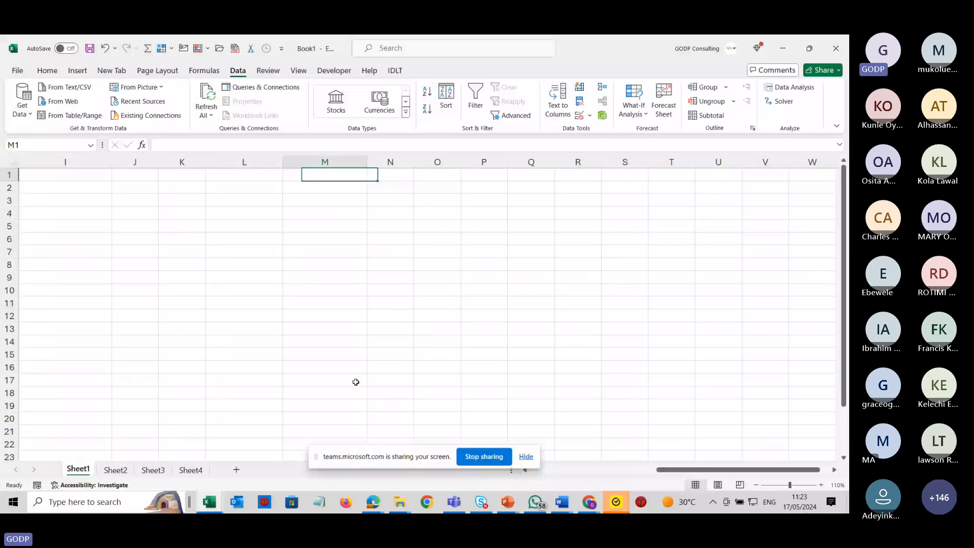
{"action": "key", "text": "ctrl+Home"}
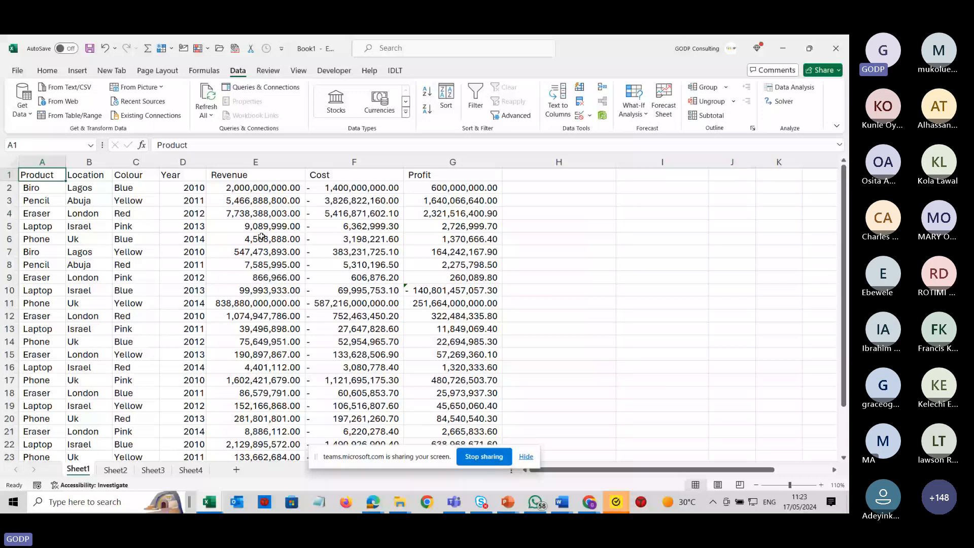
Freeze panes at cell E2 to keep the header row and columns A to D in place.
{"action": "left_click", "coordinate": [253, 191]}
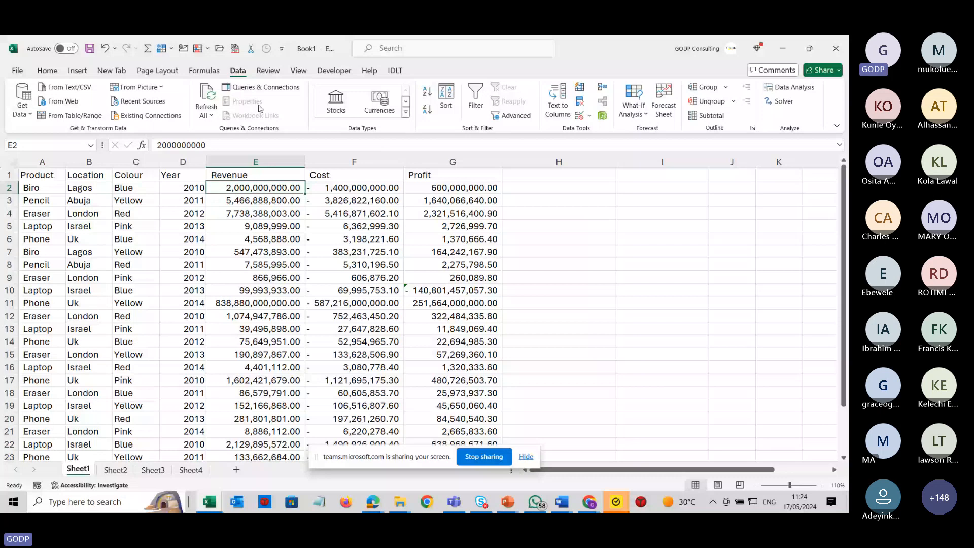
{"action": "left_click", "coordinate": [298, 70]}
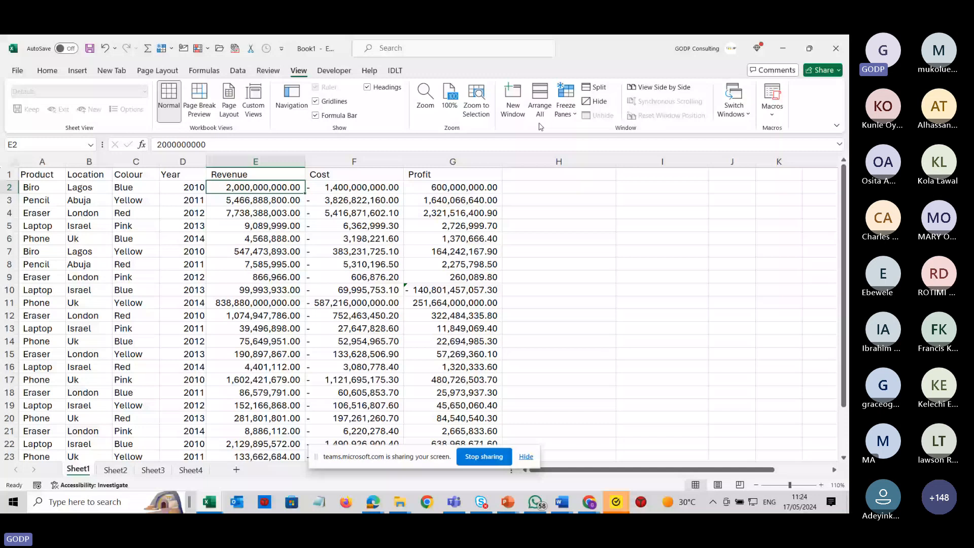
{"action": "left_click", "coordinate": [567, 114]}
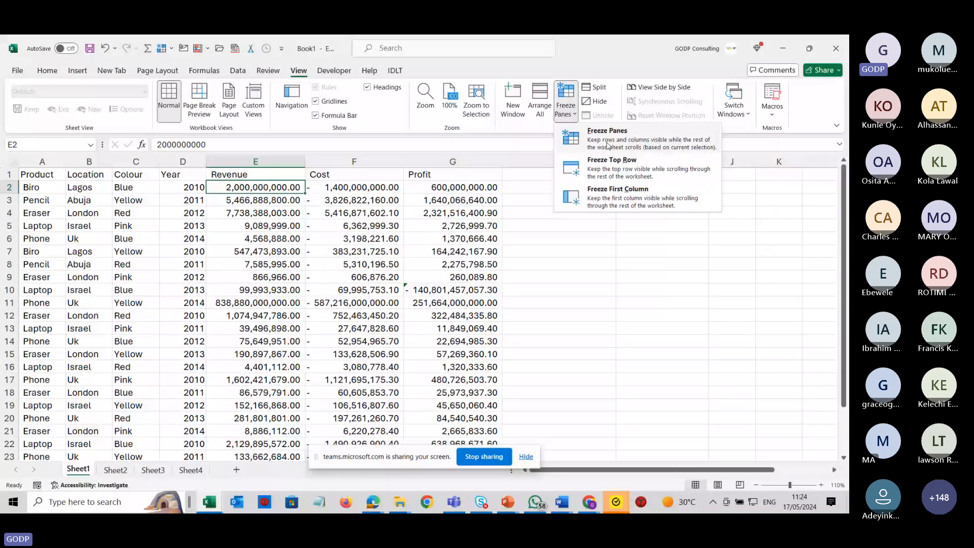
{"action": "left_click", "coordinate": [607, 145]}
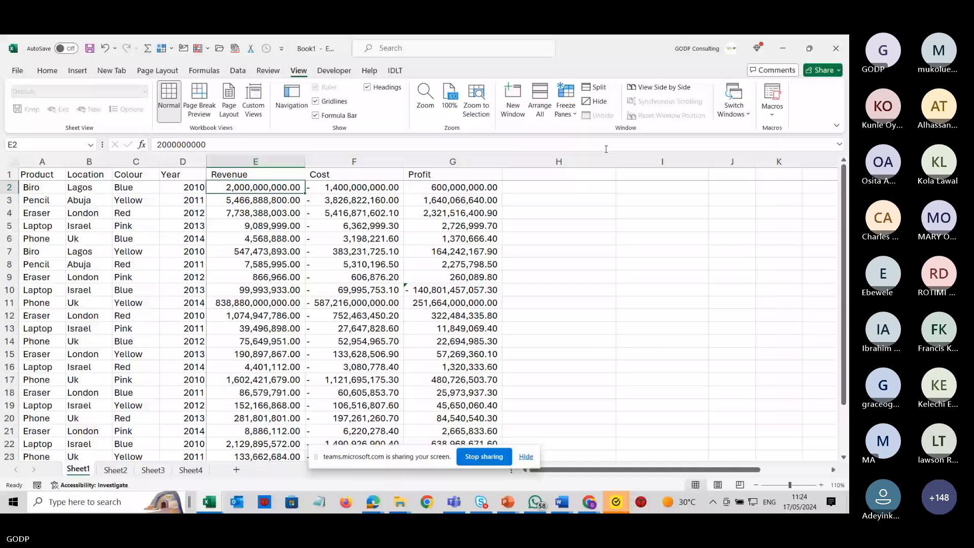
Scroll right and return home to check that the frozen columns stay visible.
{"action": "key", "text": "Right"}
{"action": "key", "text": "Right"}
{"action": "key", "text": "Right"}
{"action": "key", "text": "Right"}
{"action": "key", "text": "Right"}
{"action": "key", "text": "Right"}
{"action": "key", "text": "Right"}
{"action": "key", "text": "Right"}
{"action": "key", "text": "Right"}
{"action": "key", "text": "Right"}
{"action": "key", "text": "Right"}
{"action": "key", "text": "Right"}
{"action": "key", "text": "Right"}
{"action": "key", "text": "Right"}
{"action": "key", "text": "Right"}
{"action": "key", "text": "Right"}
{"action": "key", "text": "Right"}
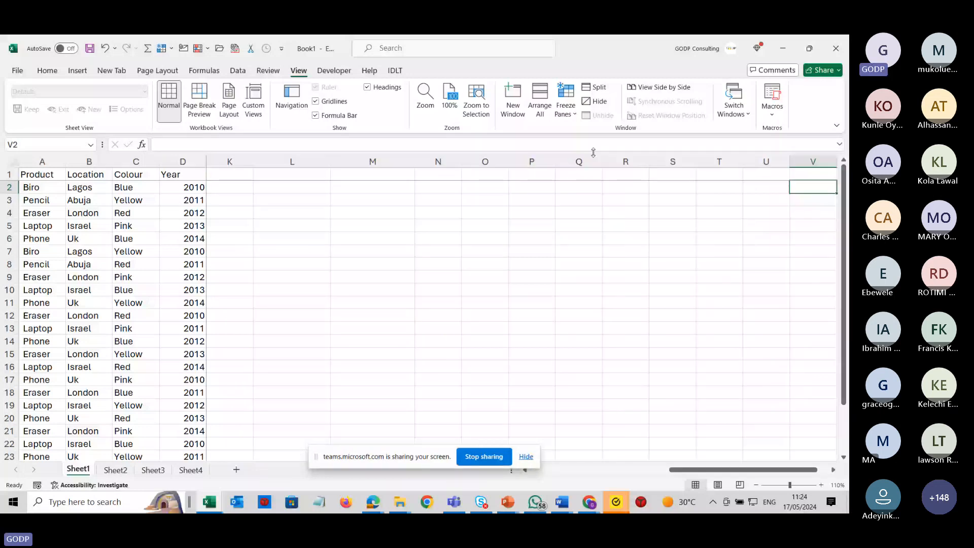
{"action": "key", "text": "ctrl+Home"}
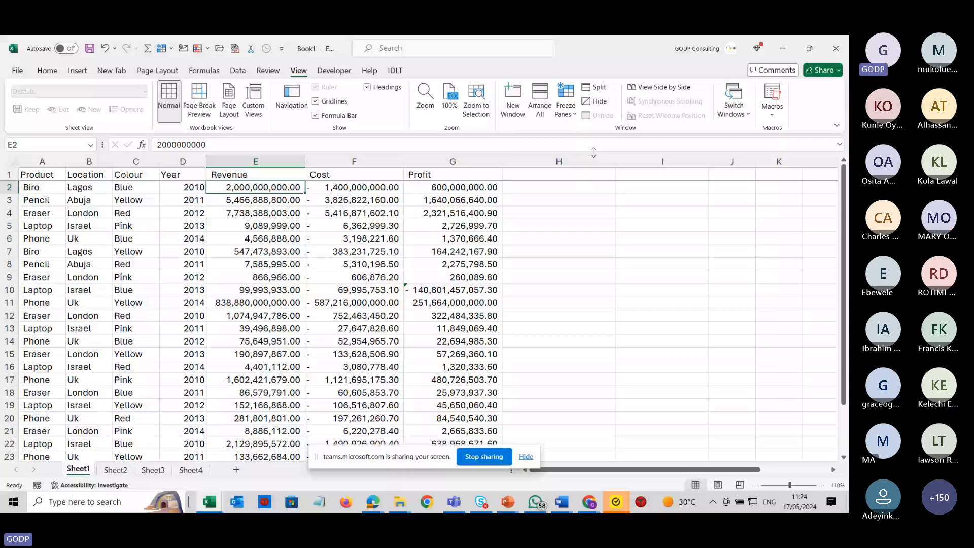
{"action": "key", "text": "alt+Tab"}
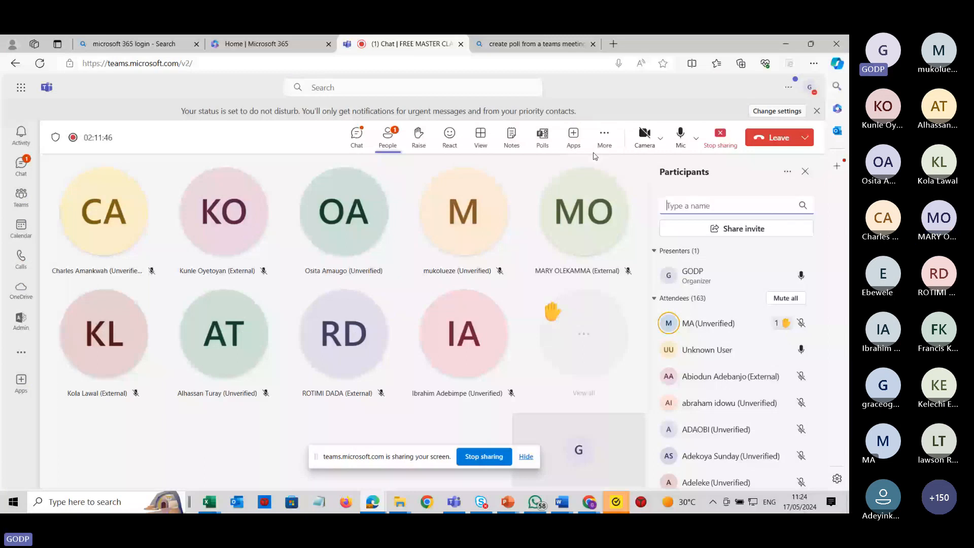
{"action": "key", "text": "alt+Tab"}
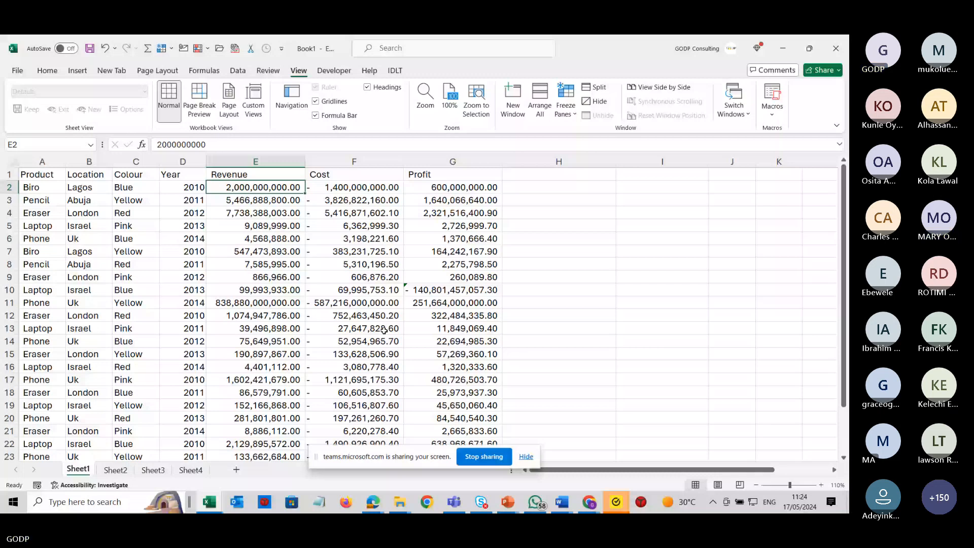
Scroll across and down the sheet to check which headers and columns stay in view.
{"action": "key", "text": "Right"}
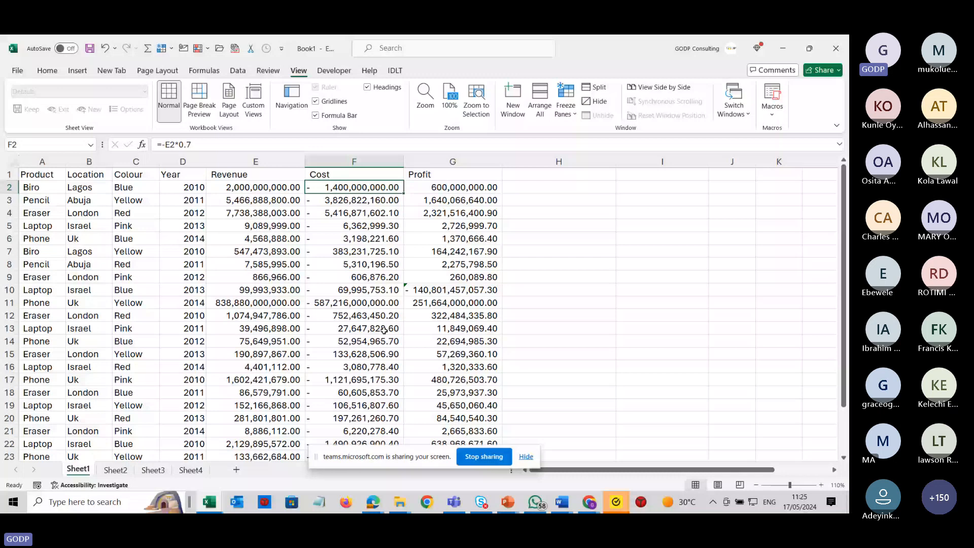
{"action": "key", "text": "Right"}
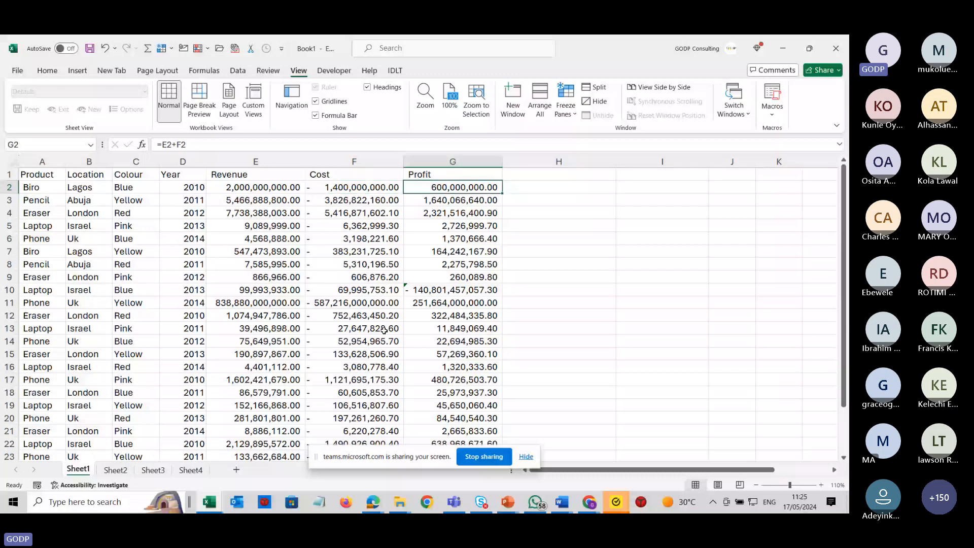
{"action": "key", "text": "ctrl+Right"}
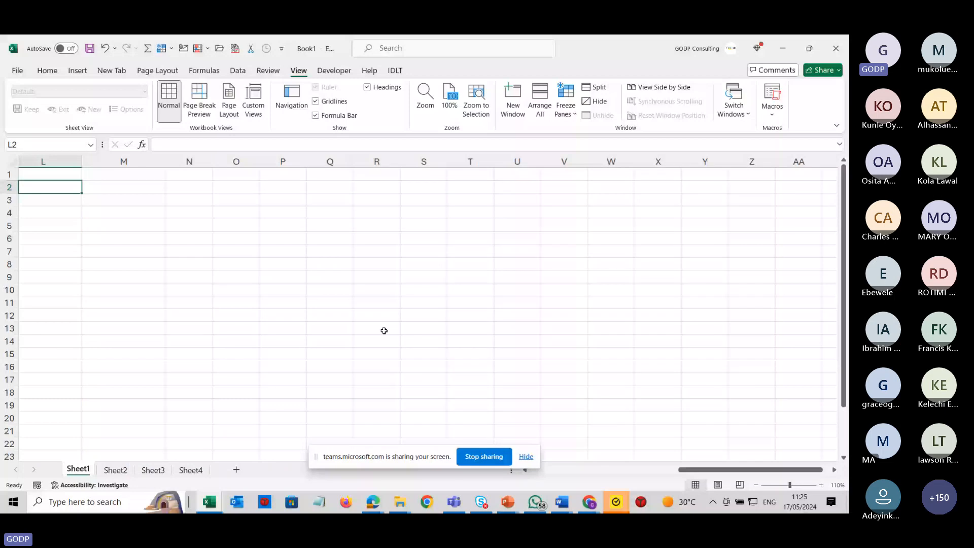
{"action": "key", "text": "ctrl+Right"}
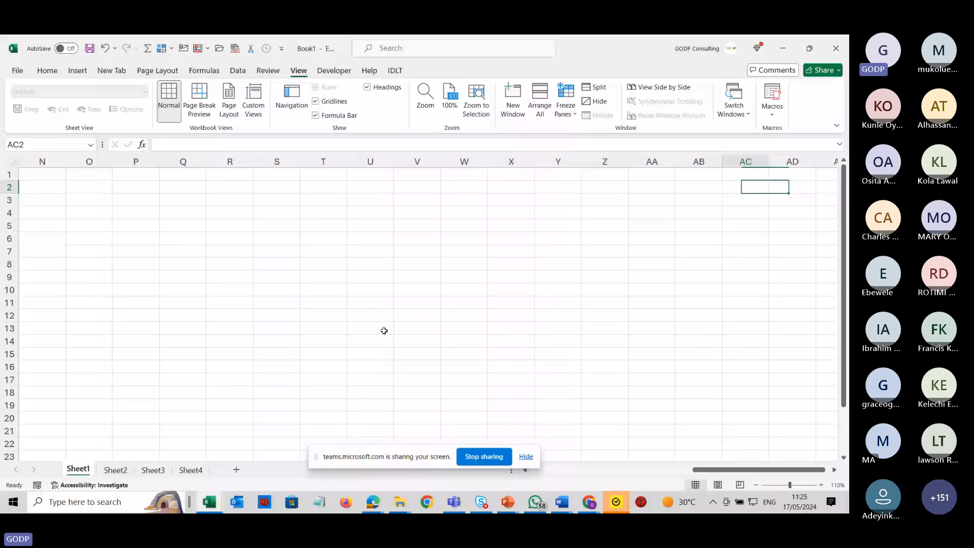
{"action": "key", "text": "Left"}
{"action": "key", "text": "Left"}
{"action": "key", "text": "Left"}
{"action": "key", "text": "Left"}
{"action": "key", "text": "Left"}
{"action": "key", "text": "Left"}
{"action": "key", "text": "Left"}
{"action": "key", "text": "Left"}
{"action": "key", "text": "Left"}
{"action": "key", "text": "Left"}
{"action": "key", "text": "Left"}
{"action": "key", "text": "Left"}
{"action": "key", "text": "Left"}
{"action": "key", "text": "Left"}
{"action": "key", "text": "Left"}
{"action": "key", "text": "Left"}
{"action": "key", "text": "Left"}
{"action": "key", "text": "Left"}
{"action": "key", "text": "Left"}
{"action": "key", "text": "Left"}
{"action": "key", "text": "Down"}
{"action": "key", "text": "Down"}
{"action": "key", "text": "Down"}
{"action": "key", "text": "Down"}
{"action": "key", "text": "Down"}
{"action": "key", "text": "Down"}
{"action": "key", "text": "Down"}
{"action": "key", "text": "Down"}
{"action": "key", "text": "Down"}
{"action": "key", "text": "Down"}
{"action": "key", "text": "Down"}
{"action": "key", "text": "Down"}
{"action": "key", "text": "Down"}
{"action": "key", "text": "Down"}
{"action": "key", "text": "Down"}
{"action": "key", "text": "Down"}
{"action": "key", "text": "Down"}
{"action": "key", "text": "Down"}
{"action": "key", "text": "Down"}
{"action": "key", "text": "Down"}
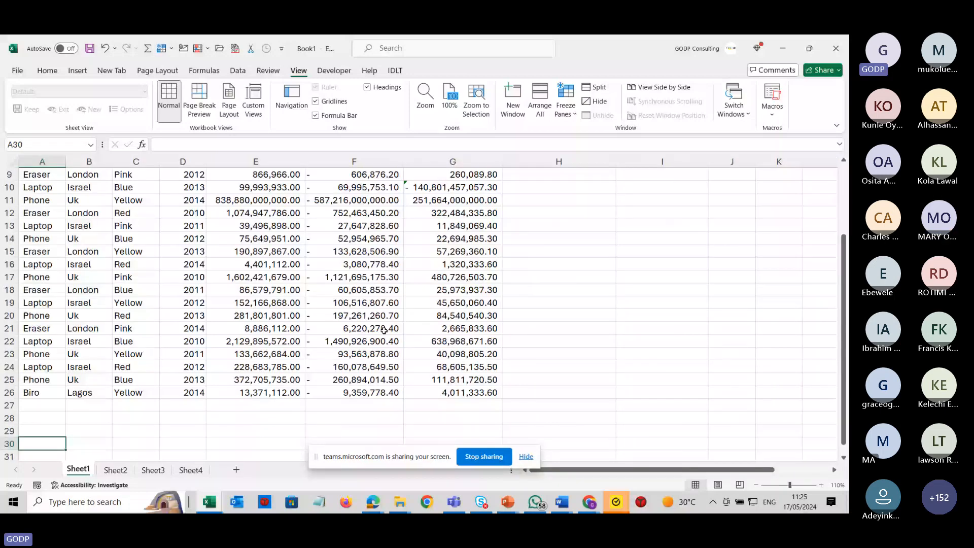
{"action": "key", "text": "Down"}
{"action": "key", "text": "Down"}
{"action": "key", "text": "Down"}
{"action": "key", "text": "Down"}
{"action": "key", "text": "Down"}
{"action": "key", "text": "Up"}
{"action": "key", "text": "Up"}
{"action": "key", "text": "Up"}
{"action": "key", "text": "Up"}
{"action": "key", "text": "Up"}
{"action": "key", "text": "Up"}
{"action": "key", "text": "Up"}
{"action": "key", "text": "Up"}
{"action": "key", "text": "Up"}
{"action": "key", "text": "Up"}
{"action": "key", "text": "Up"}
{"action": "key", "text": "Up"}
{"action": "key", "text": "Up"}
{"action": "key", "text": "Up"}
{"action": "key", "text": "Up"}
{"action": "key", "text": "Up"}
{"action": "key", "text": "Up"}
{"action": "key", "text": "Up"}
{"action": "key", "text": "Up"}
{"action": "key", "text": "Up"}
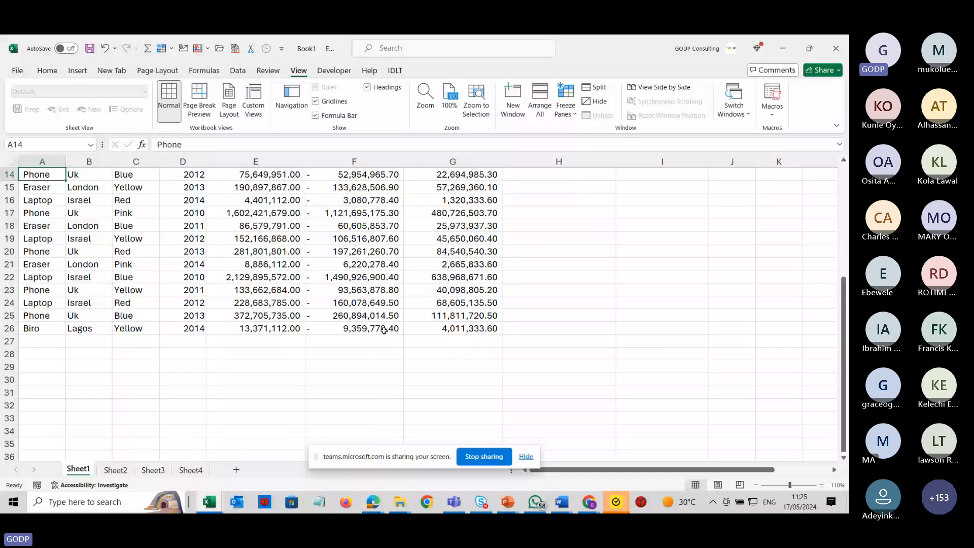
{"action": "key", "text": "ctrl+Home"}
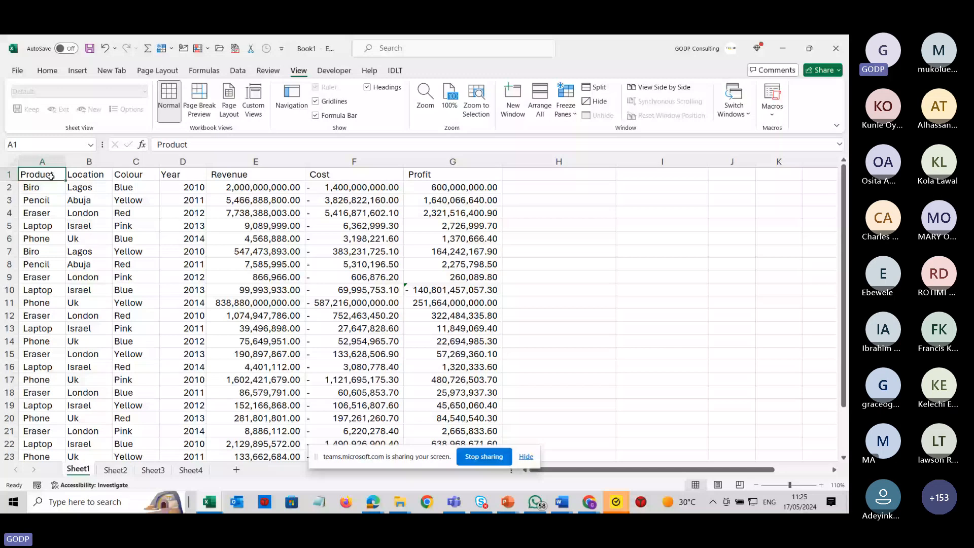
Select the header cells A1 to E1 and move across the empty columns to show them scrolling away.
{"action": "left_click_drag", "start_coordinate": [51, 176], "coordinate": [136, 175]}
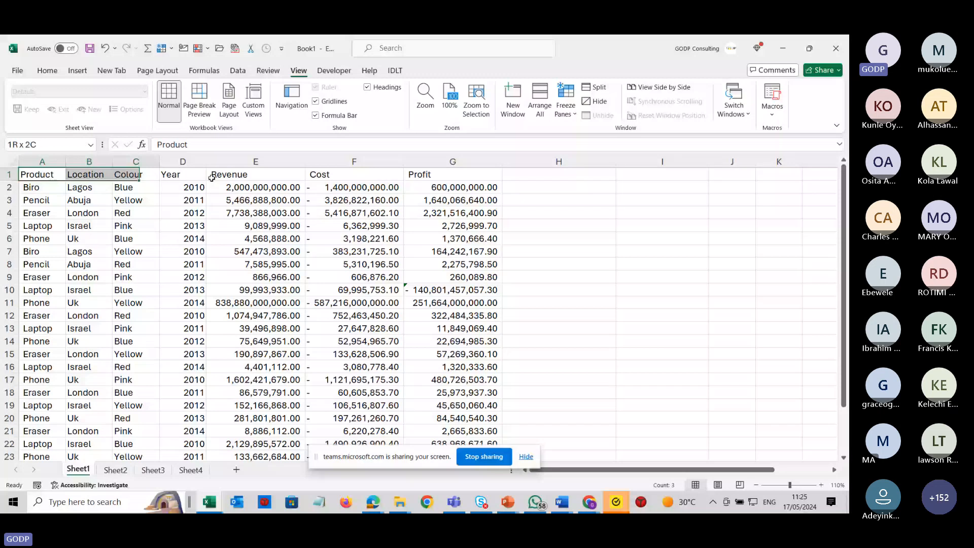
{"action": "left_click_drag", "start_coordinate": [212, 178], "coordinate": [276, 181]}
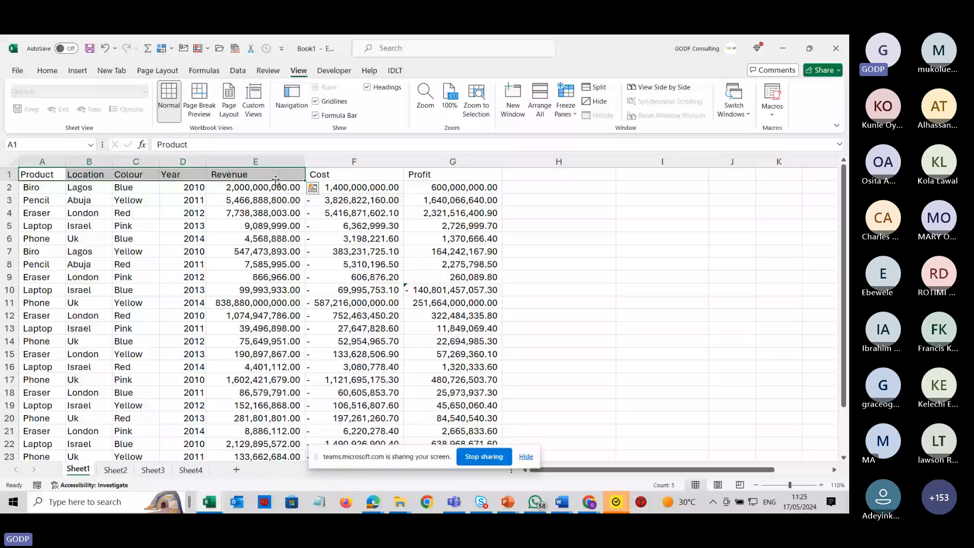
{"action": "left_click", "coordinate": [424, 238]}
{"action": "key", "text": "Right"}
{"action": "key", "text": "Right"}
{"action": "key", "text": "Right"}
{"action": "key", "text": "Right"}
{"action": "key", "text": "Right"}
{"action": "key", "text": "Right"}
{"action": "key", "text": "Right"}
{"action": "key", "text": "Right"}
{"action": "key", "text": "Right"}
{"action": "key", "text": "Right"}
{"action": "key", "text": "Right"}
{"action": "key", "text": "Right"}
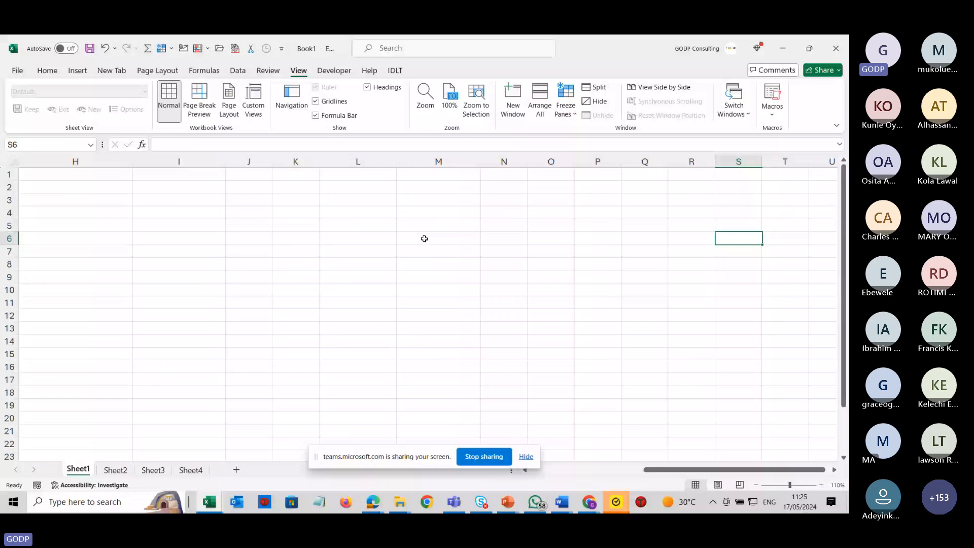
{"action": "key", "text": "Home"}
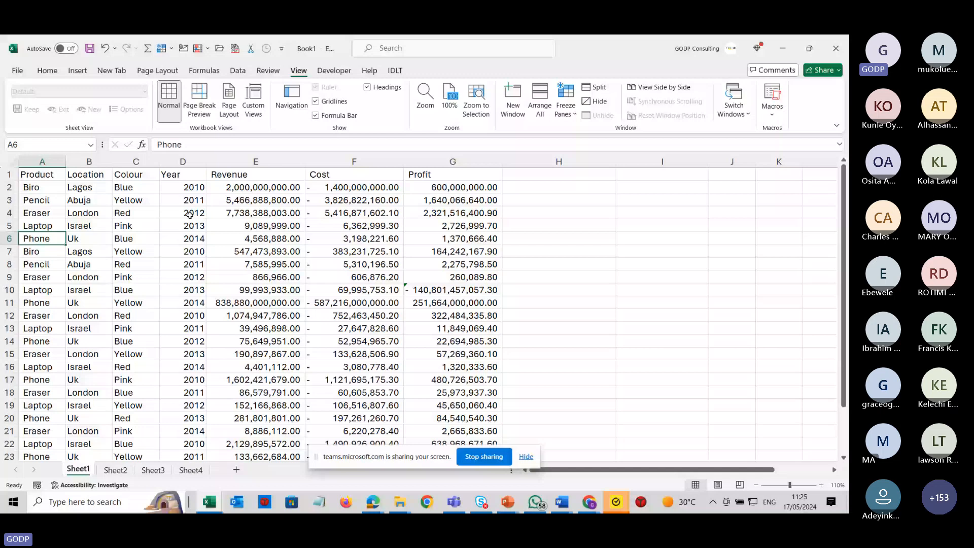
Alternately select columns A to E and row 1 to point out the areas to keep frozen.
{"action": "left_click_drag", "start_coordinate": [42, 161], "coordinate": [255, 162]}
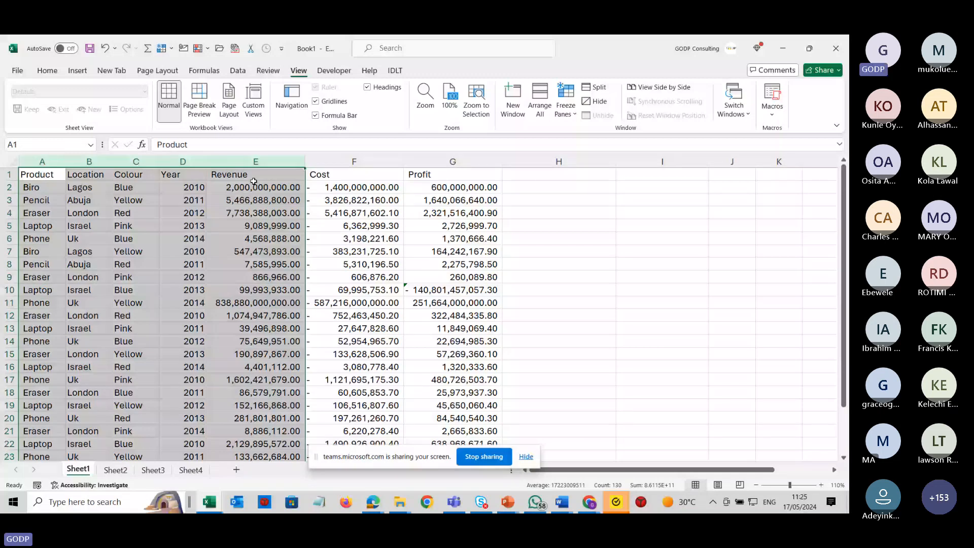
{"action": "left_click", "coordinate": [6, 174]}
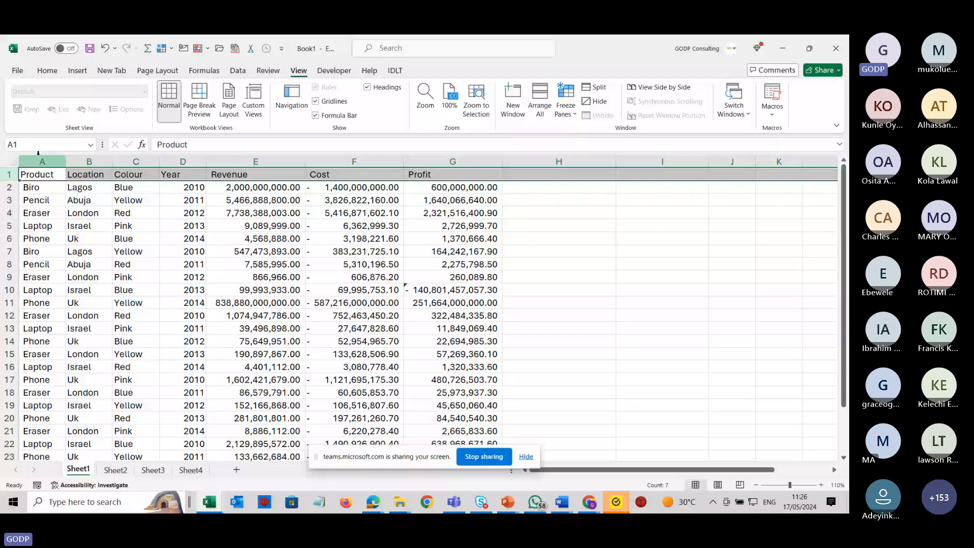
{"action": "left_click_drag", "start_coordinate": [38, 159], "coordinate": [256, 161]}
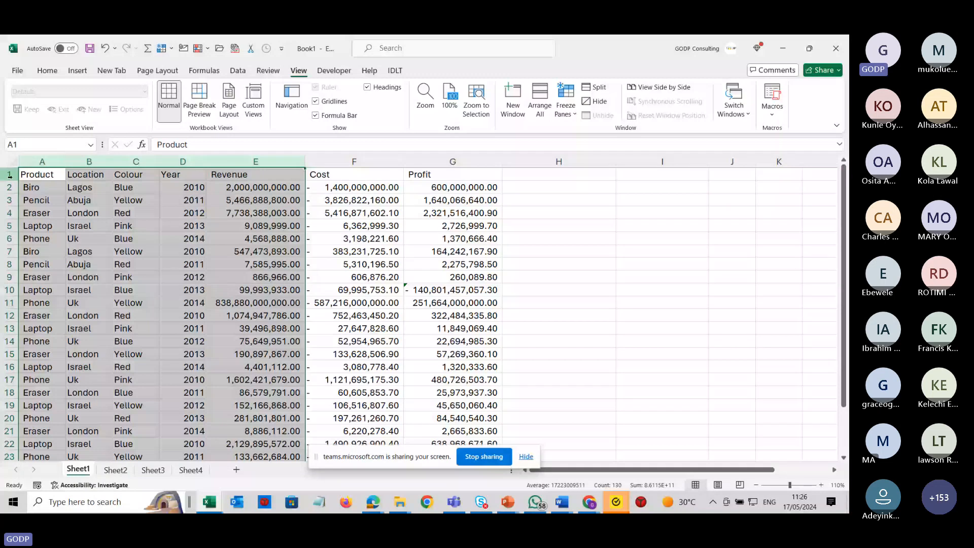
{"action": "left_click", "coordinate": [352, 187]}
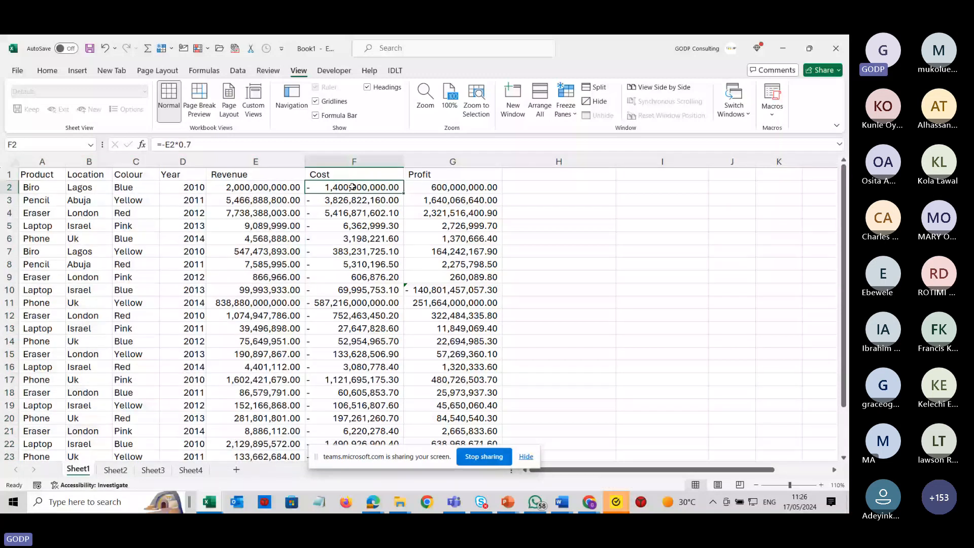
{"action": "left_click_drag", "start_coordinate": [42, 161], "coordinate": [244, 177]}
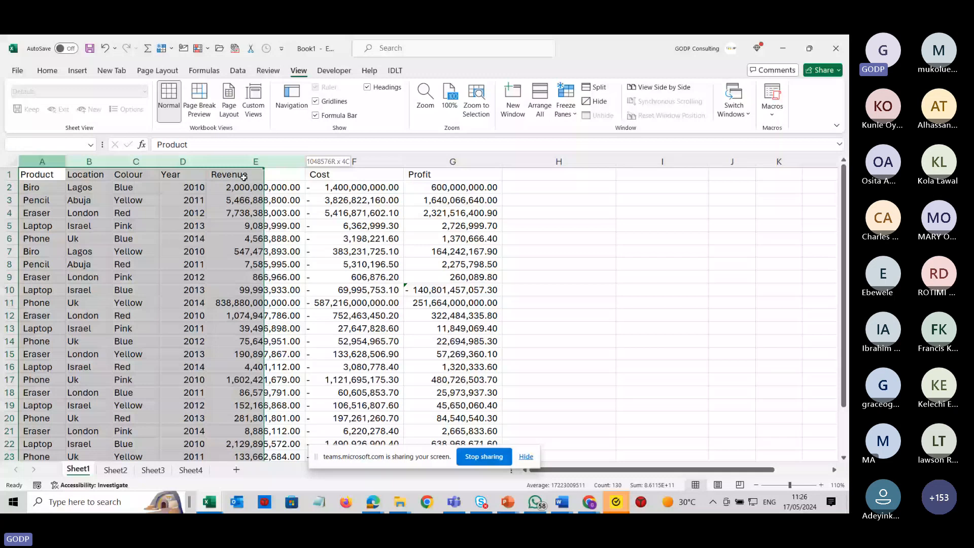
{"action": "left_click", "coordinate": [10, 174]}
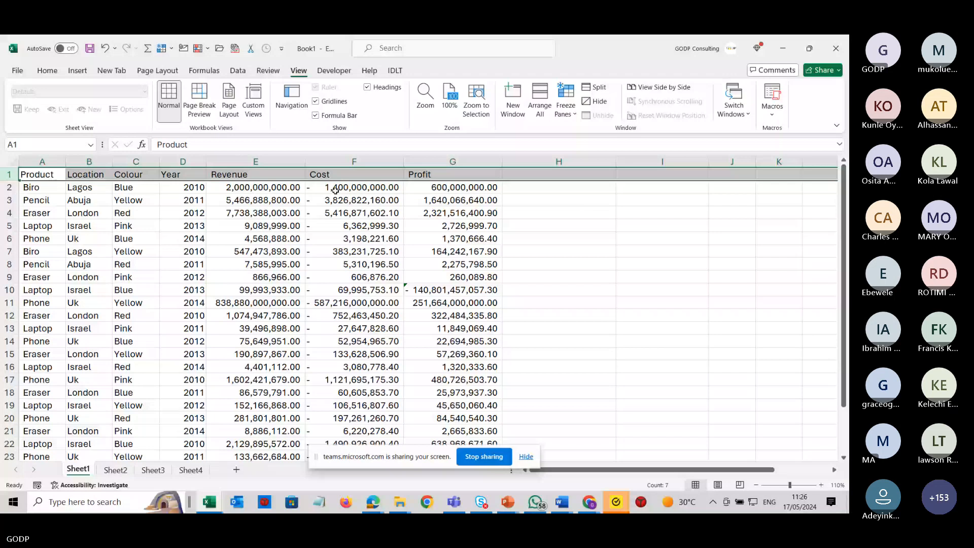
{"action": "left_click", "coordinate": [335, 189]}
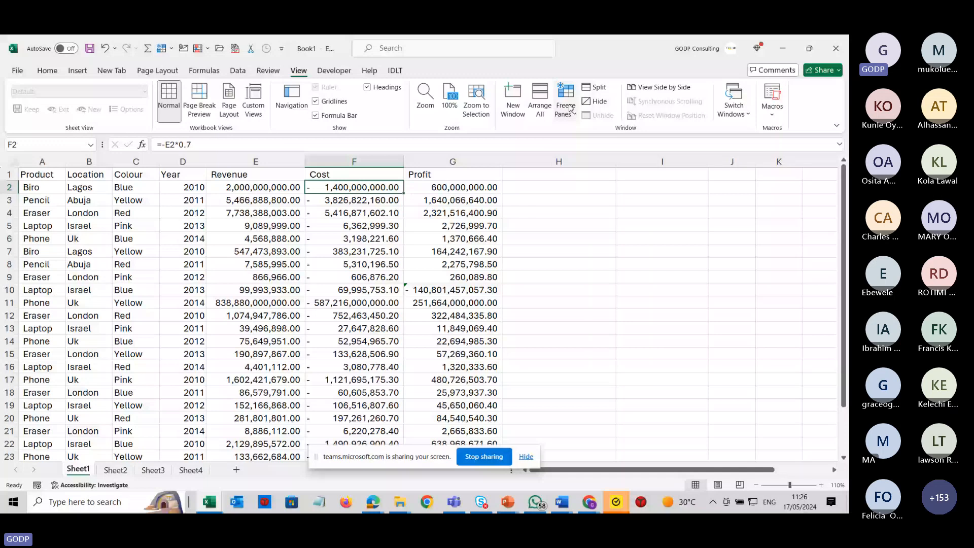
Freeze panes at cell F2 so the header row and columns A to E stay in view.
{"action": "left_click", "coordinate": [571, 108]}
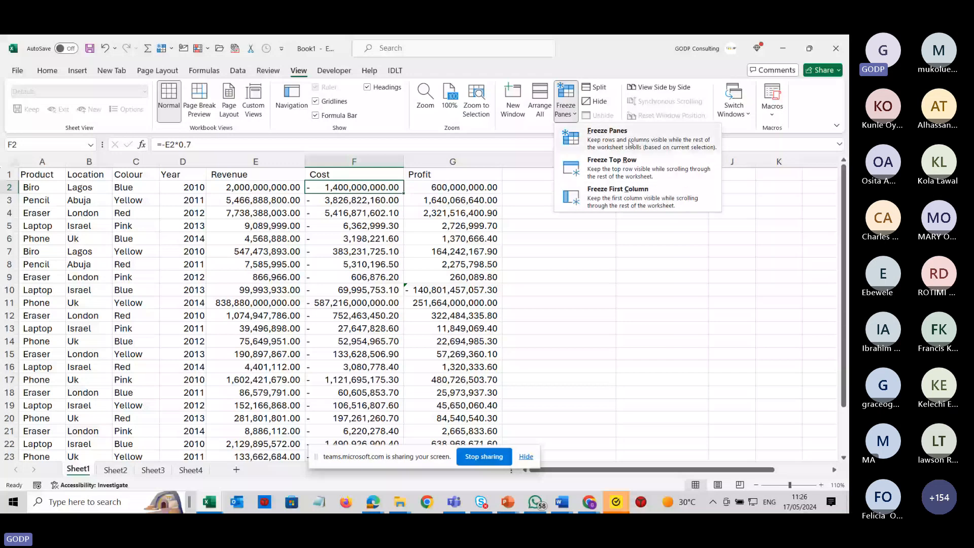
{"action": "left_click", "coordinate": [629, 144]}
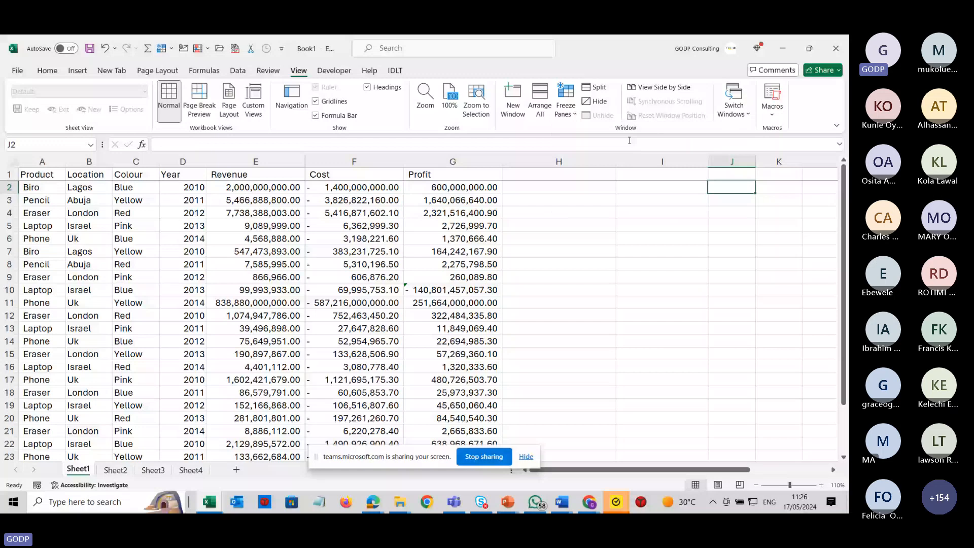
Move down, up, right and left through the sheet to check the frozen header row and columns.
{"action": "key", "text": "Home"}
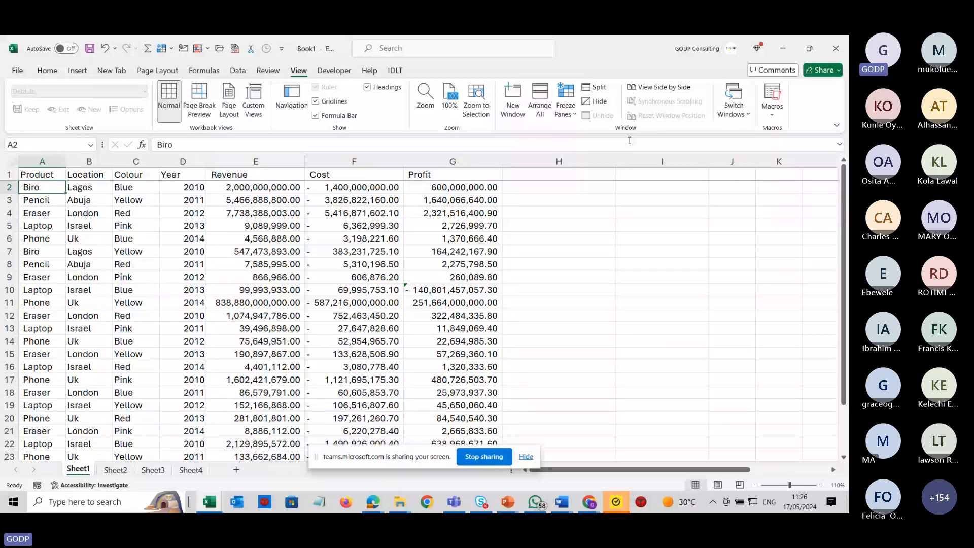
{"action": "key", "text": "Down"}
{"action": "key", "text": "Down"}
{"action": "key", "text": "Down"}
{"action": "key", "text": "Down"}
{"action": "key", "text": "Down"}
{"action": "key", "text": "Down"}
{"action": "key", "text": "Down"}
{"action": "key", "text": "Down"}
{"action": "key", "text": "Down"}
{"action": "key", "text": "Down"}
{"action": "key", "text": "Down"}
{"action": "key", "text": "Down"}
{"action": "key", "text": "Down"}
{"action": "key", "text": "Down"}
{"action": "key", "text": "Down"}
{"action": "key", "text": "Down"}
{"action": "key", "text": "Down"}
{"action": "key", "text": "Down"}
{"action": "key", "text": "Down"}
{"action": "key", "text": "Down"}
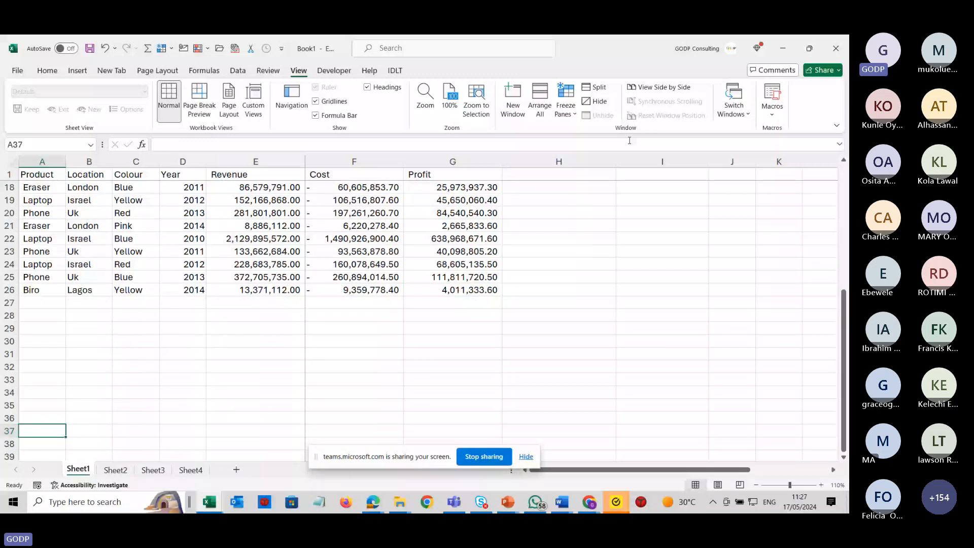
{"action": "key", "text": "Up"}
{"action": "key", "text": "Up"}
{"action": "key", "text": "Up"}
{"action": "key", "text": "Up"}
{"action": "key", "text": "Up"}
{"action": "key", "text": "Up"}
{"action": "key", "text": "Up"}
{"action": "key", "text": "Up"}
{"action": "key", "text": "Up"}
{"action": "key", "text": "Up"}
{"action": "key", "text": "Up"}
{"action": "key", "text": "Up"}
{"action": "key", "text": "Up"}
{"action": "key", "text": "Up"}
{"action": "key", "text": "Up"}
{"action": "key", "text": "Up"}
{"action": "key", "text": "Up"}
{"action": "key", "text": "Up"}
{"action": "key", "text": "Up"}
{"action": "key", "text": "Up"}
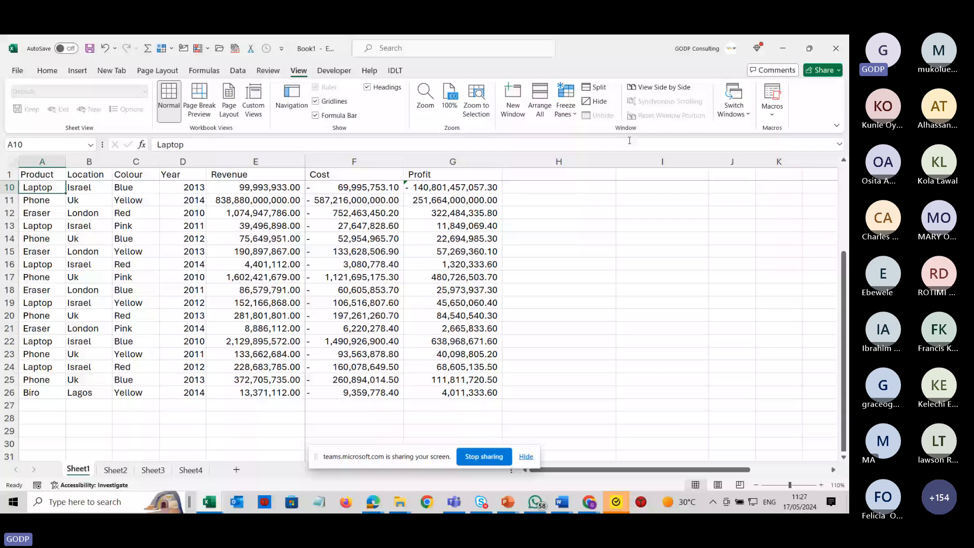
{"action": "key", "text": "Up"}
{"action": "key", "text": "Up"}
{"action": "key", "text": "Up"}
{"action": "key", "text": "Up"}
{"action": "key", "text": "Up"}
{"action": "key", "text": "Up"}
{"action": "key", "text": "Up"}
{"action": "key", "text": "Up"}
{"action": "key", "text": "Up"}
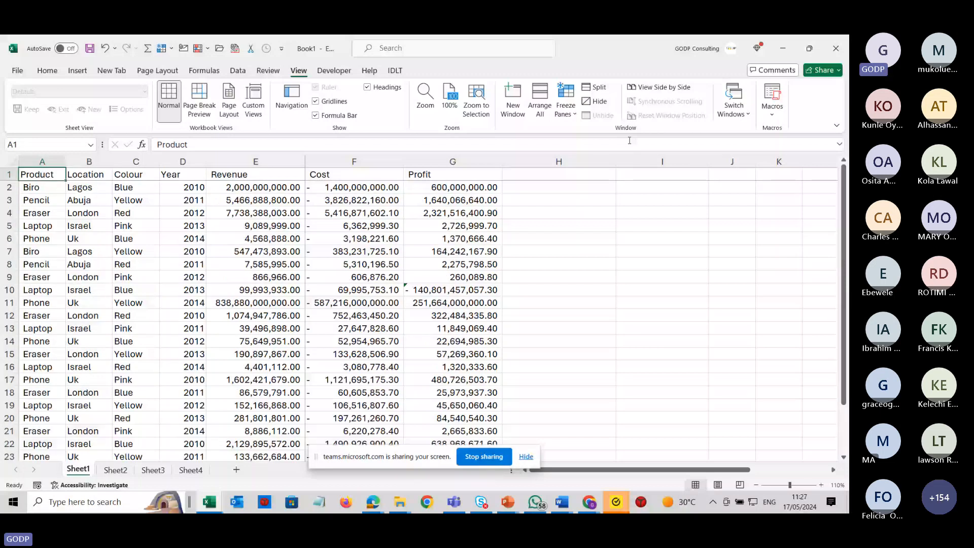
{"action": "key", "text": "Right"}
{"action": "key", "text": "Right"}
{"action": "key", "text": "Right"}
{"action": "key", "text": "Right"}
{"action": "key", "text": "Right"}
{"action": "key", "text": "Right"}
{"action": "key", "text": "Right"}
{"action": "key", "text": "Right"}
{"action": "key", "text": "Right"}
{"action": "key", "text": "Right"}
{"action": "key", "text": "Right"}
{"action": "key", "text": "Right"}
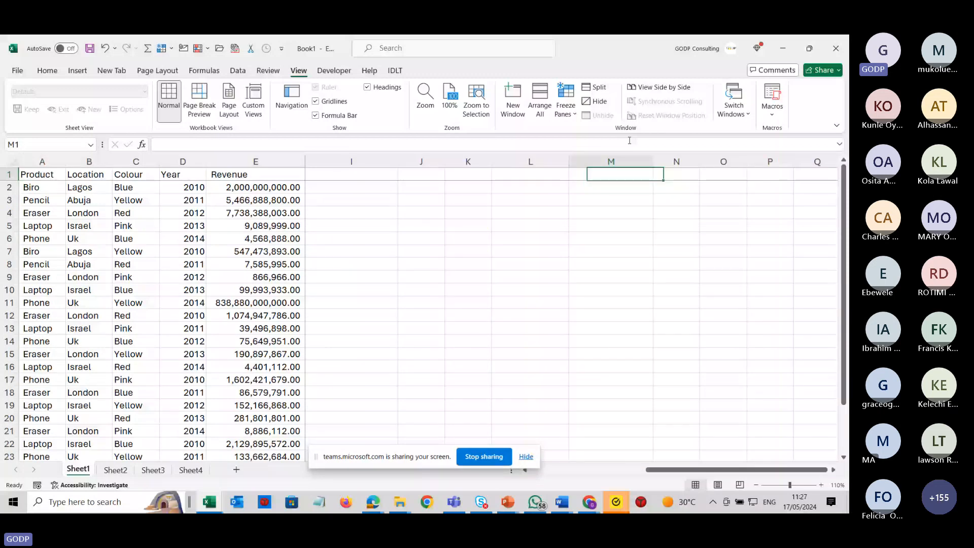
{"action": "key", "text": "Left"}
{"action": "key", "text": "Left"}
{"action": "key", "text": "Left"}
{"action": "key", "text": "Left"}
{"action": "key", "text": "Left"}
{"action": "key", "text": "Left"}
{"action": "key", "text": "Left"}
{"action": "key", "text": "Left"}
{"action": "key", "text": "Left"}
{"action": "key", "text": "Left"}
{"action": "key", "text": "Left"}
{"action": "key", "text": "Left"}
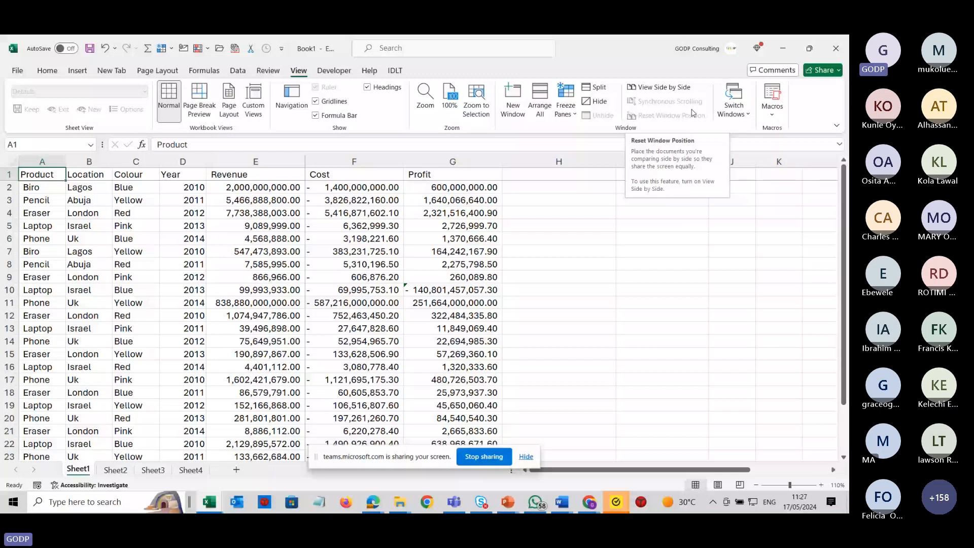
{"action": "left_click", "coordinate": [574, 175]}
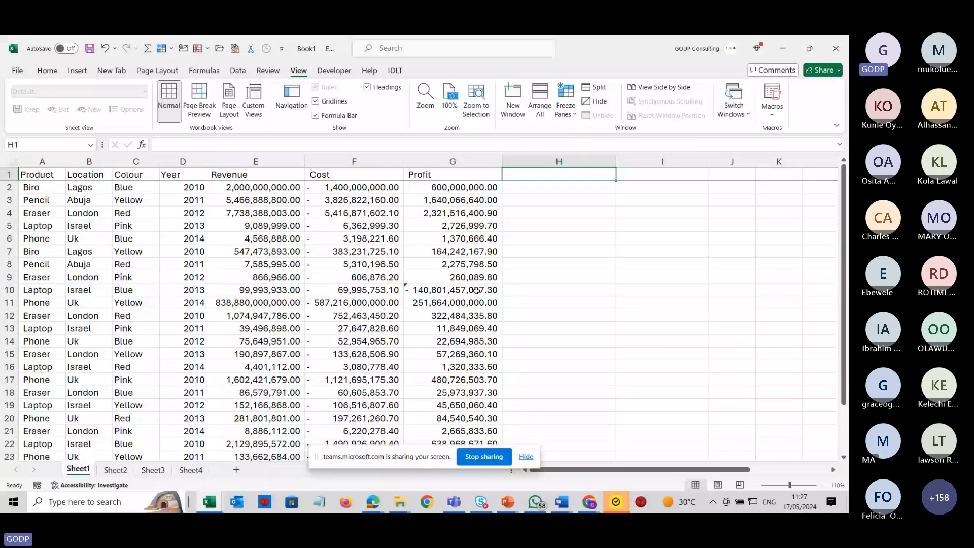
{"action": "left_click", "coordinate": [327, 188]}
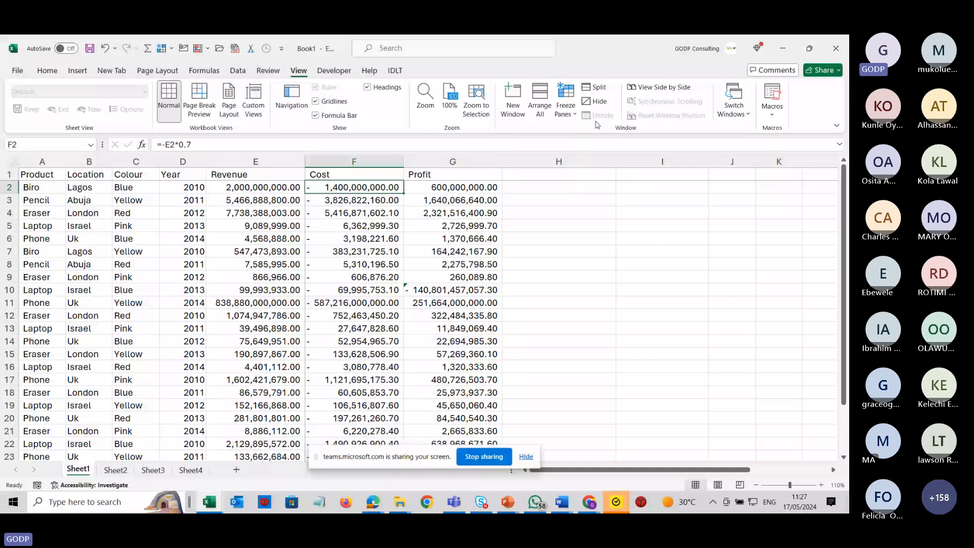
{"action": "left_click", "coordinate": [565, 104]}
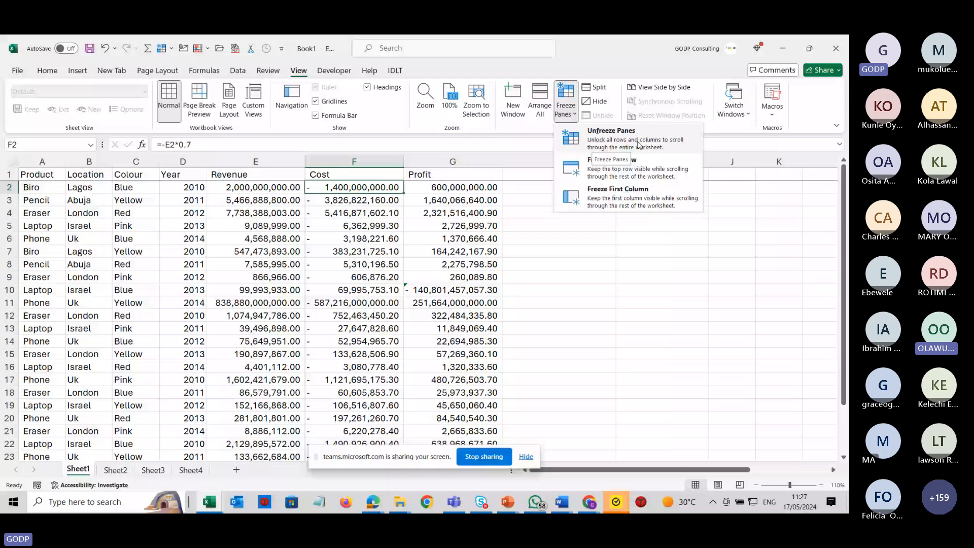
{"action": "left_click", "coordinate": [456, 188]}
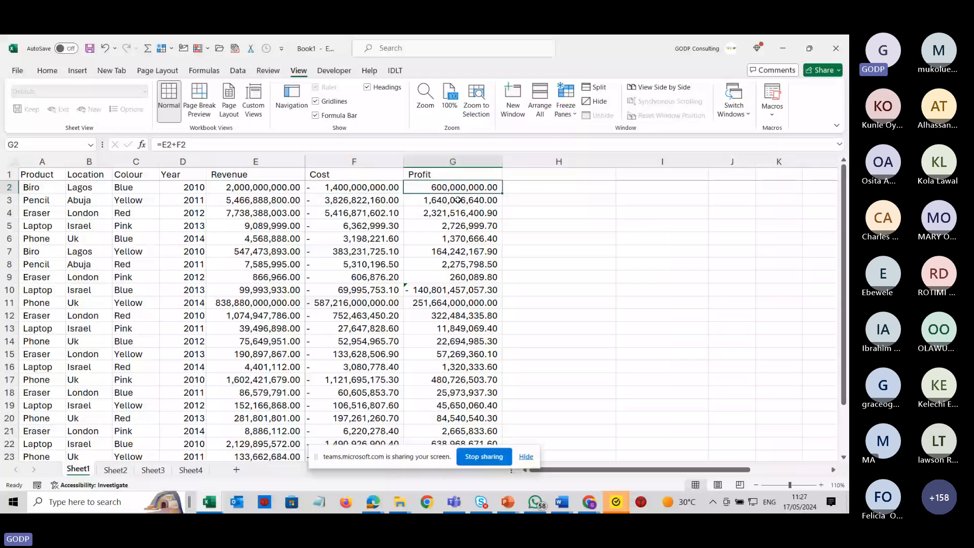
Add the header Inventory date in cell H1.
{"action": "key", "text": "Up"}
{"action": "key", "text": "Right"}
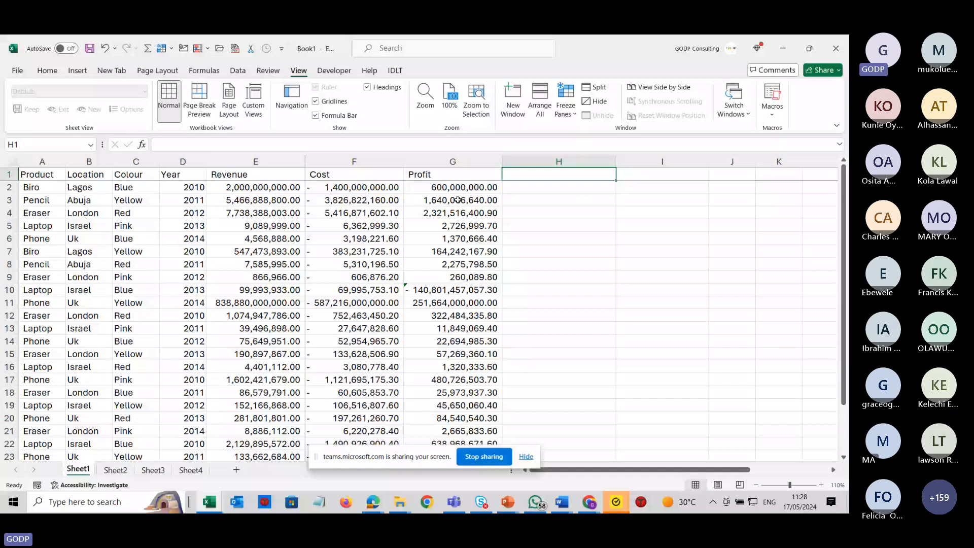
{"action": "type", "text": "Da"}
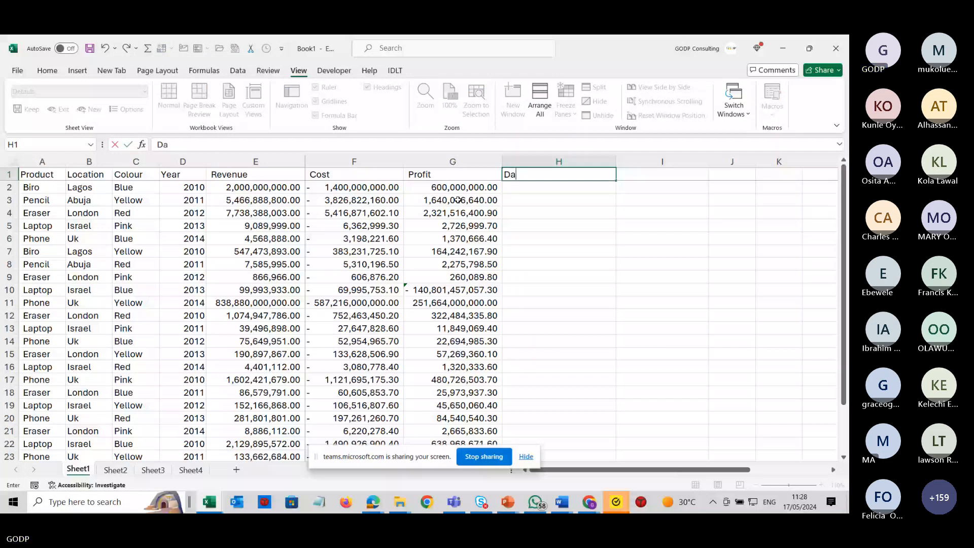
{"action": "type", "text": "te of"}
{"action": "key", "text": "BackSpace"}
{"action": "key", "text": "BackSpace"}
{"action": "key", "text": "BackSpace"}
{"action": "key", "text": "BackSpace"}
{"action": "key", "text": "BackSpace"}
{"action": "key", "text": "BackSpace"}
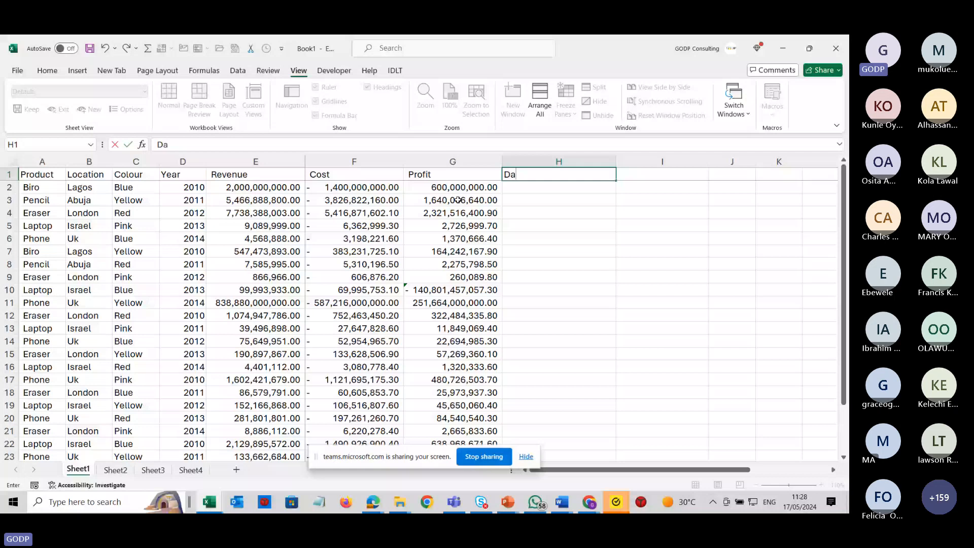
{"action": "key", "text": "BackSpace"}
{"action": "key", "text": "BackSpace"}
{"action": "type", "text": "Inventory dat"}
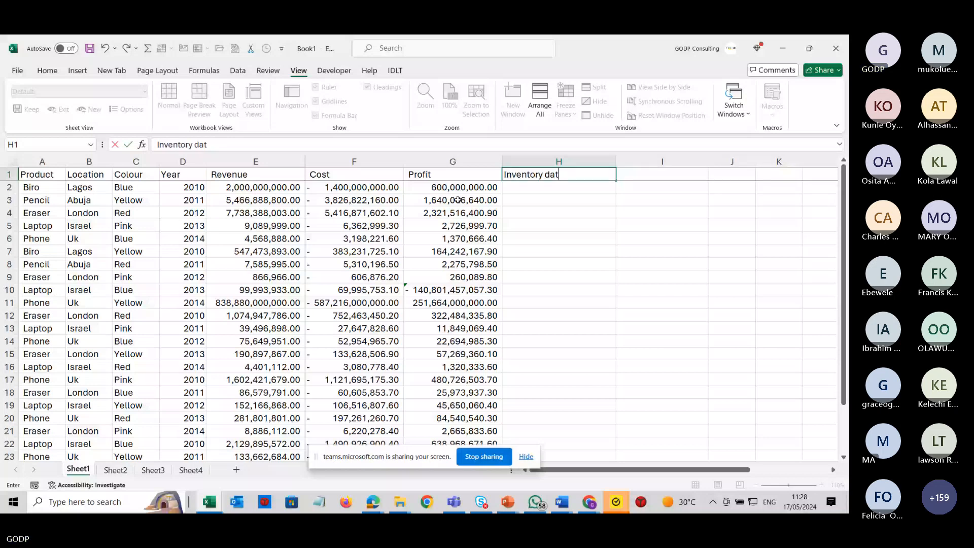
{"action": "type", "text": "e"}
{"action": "key", "text": "Return"}
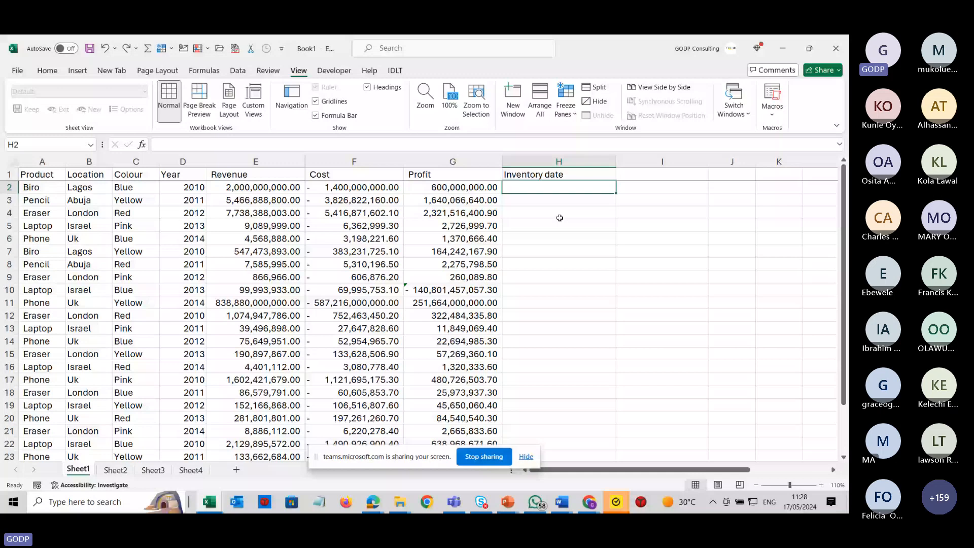
Enter 12t may 2022 as the first inventory date in H2.
{"action": "type", "text": "12t"}
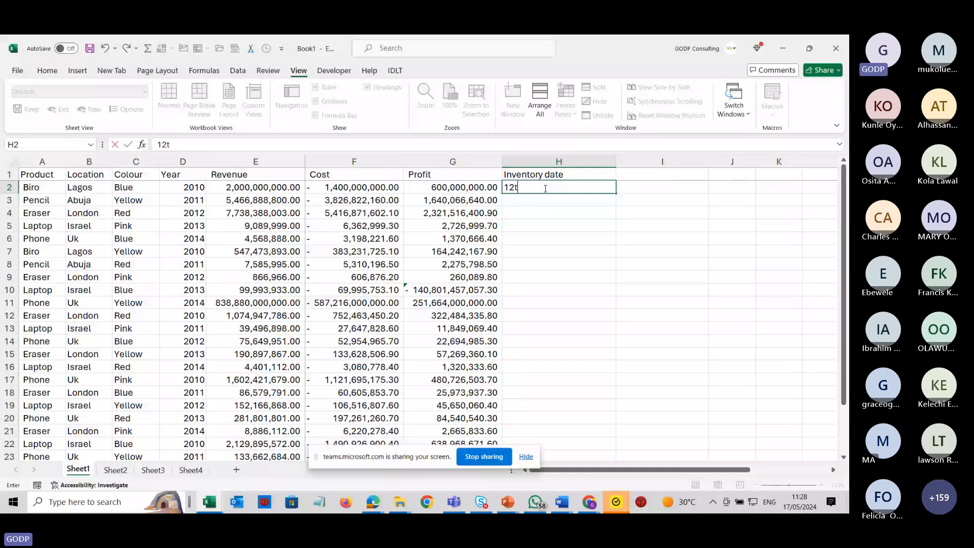
{"action": "type", "text": " may 2022"}
{"action": "key", "text": "Return"}
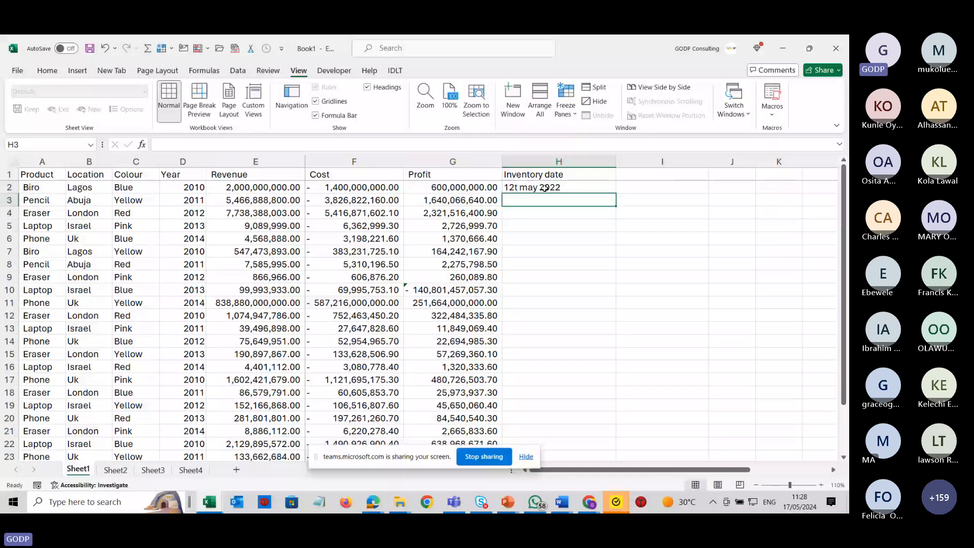
Enter 12th, may. 2022 in H3 at 120% zoom, then undo both date entries.
{"action": "left_click", "coordinate": [821, 485]}
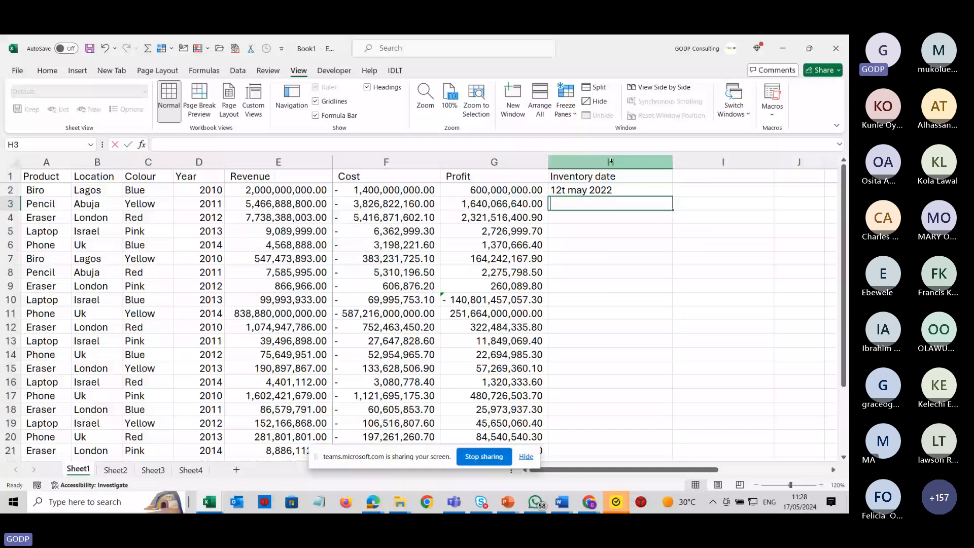
{"action": "type", "text": "12th, may"}
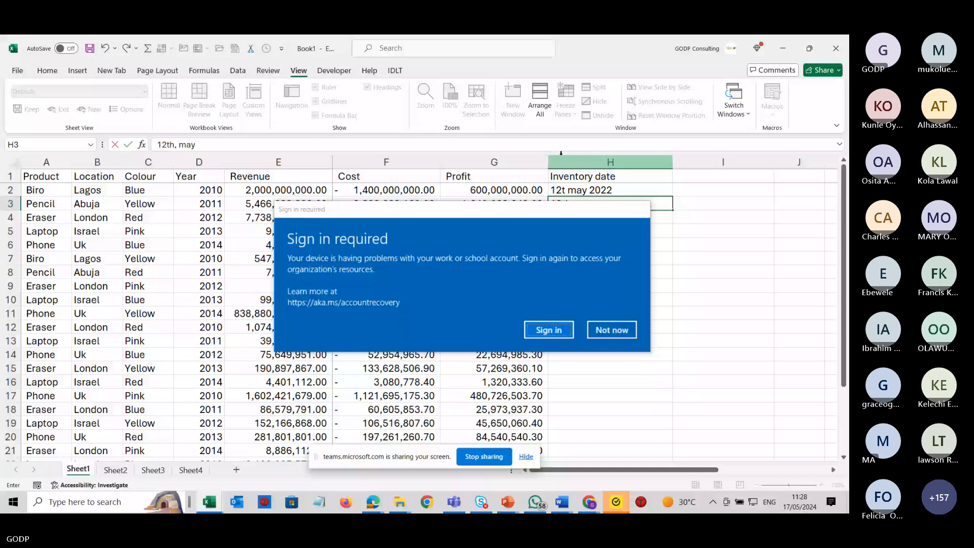
{"action": "type", "text": ". 2"}
{"action": "left_click", "coordinate": [614, 327]}
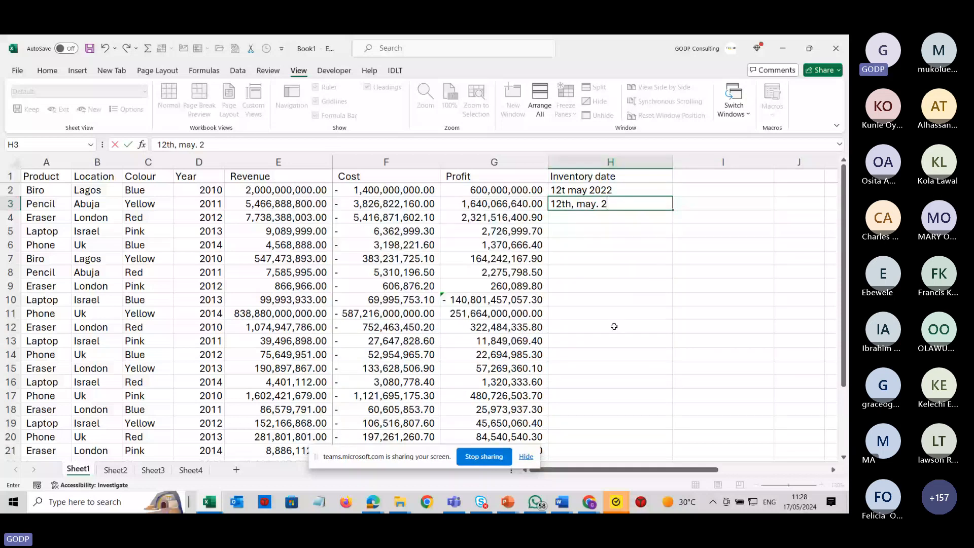
{"action": "type", "text": "022"}
{"action": "key", "text": "Return"}
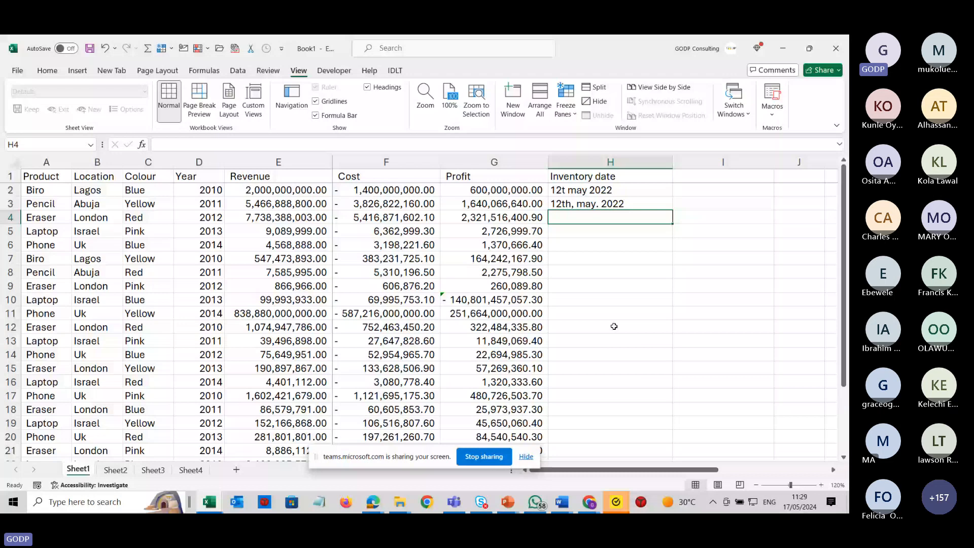
{"action": "key", "text": "ctrl+z"}
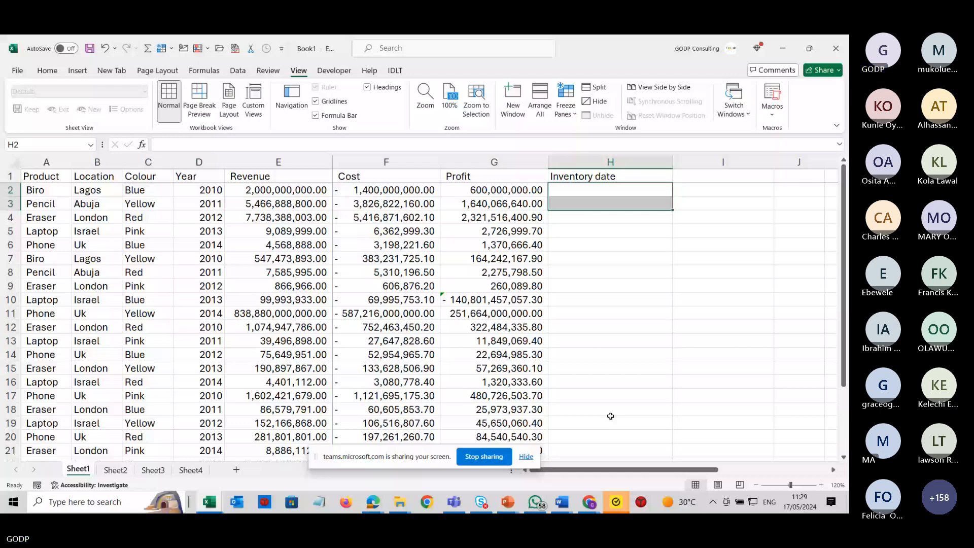
Select column H and open the data tools to convert the Inventory date column with Text to Columns.
{"action": "left_click", "coordinate": [621, 158]}
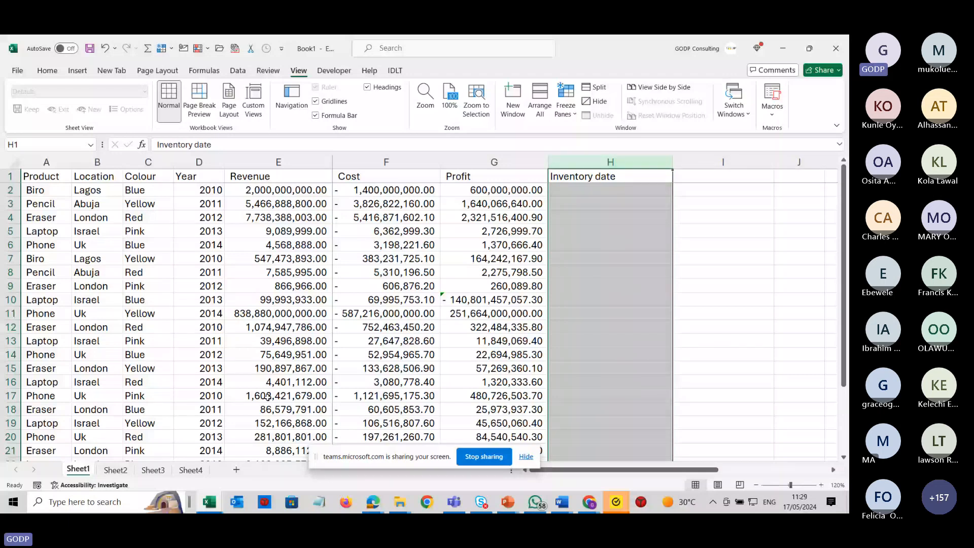
{"action": "left_click", "coordinate": [238, 70]}
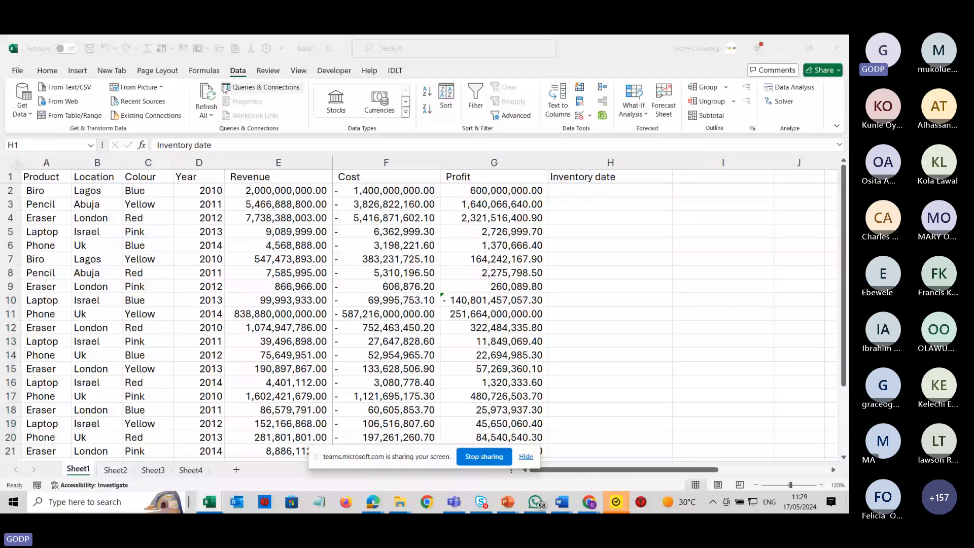
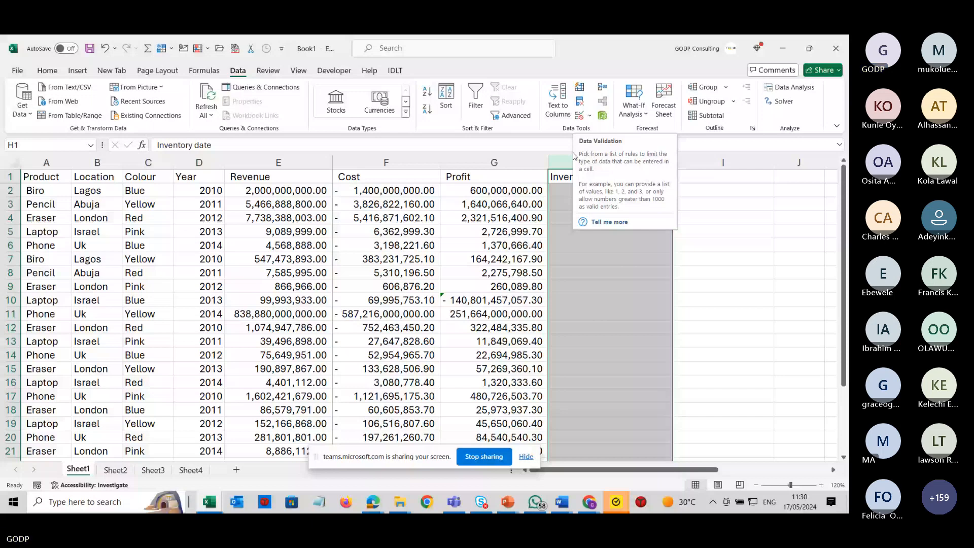
Open Data Validation for column H and set it to allow only dates between two limits.
{"action": "left_click", "coordinate": [578, 116]}
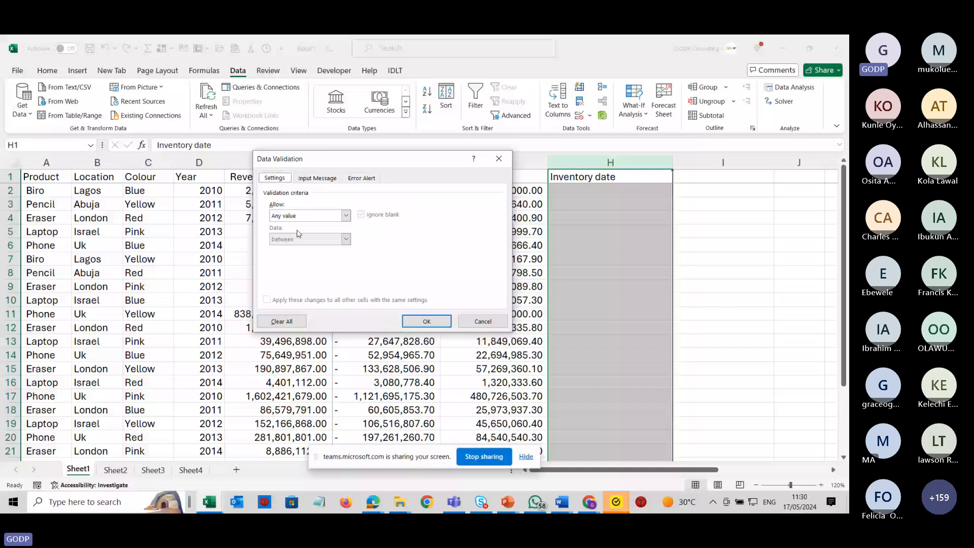
{"action": "left_click", "coordinate": [345, 216]}
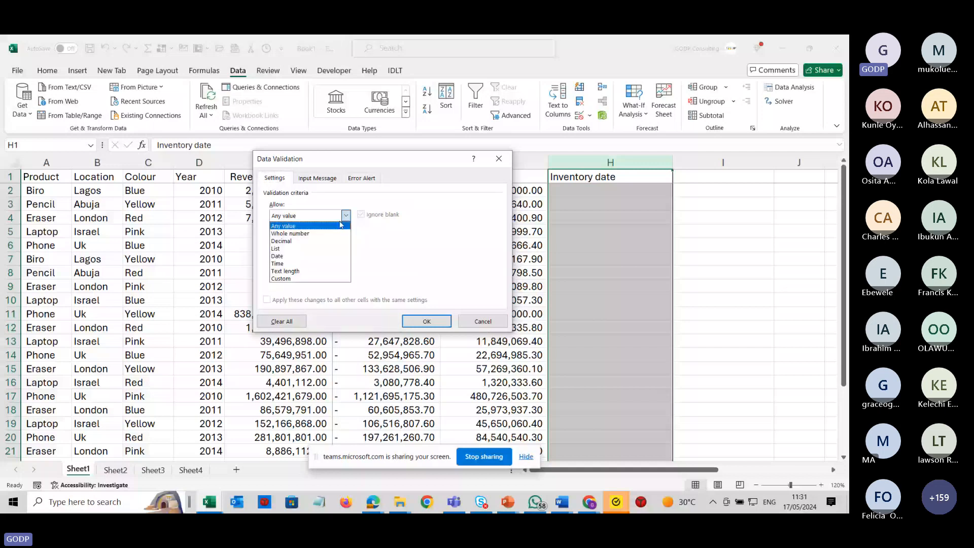
{"action": "left_click", "coordinate": [347, 216]}
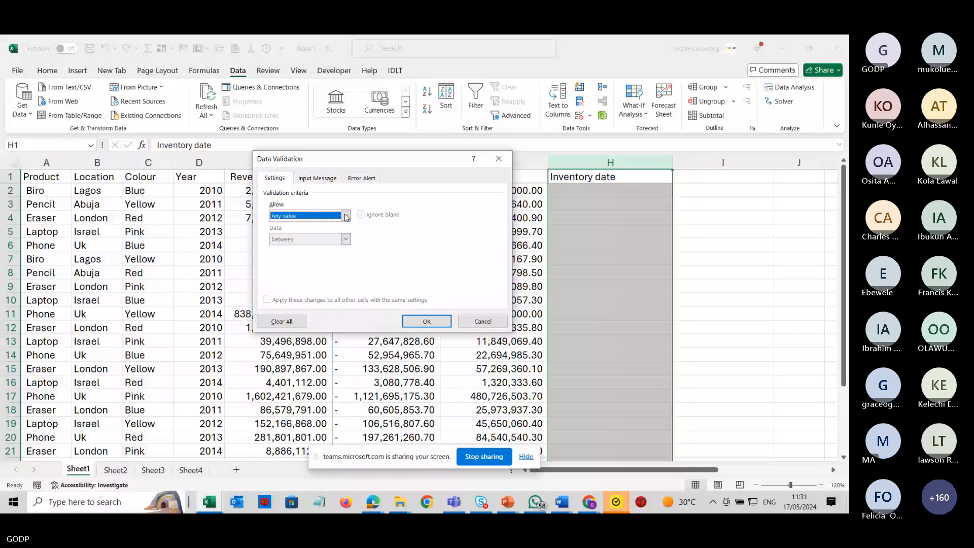
{"action": "left_click", "coordinate": [345, 216]}
{"action": "left_click", "coordinate": [296, 255]}
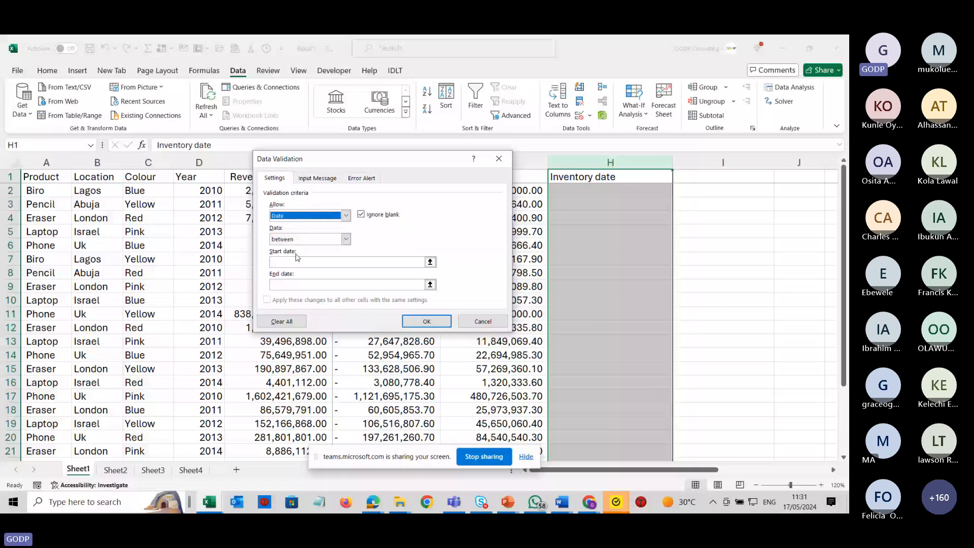
{"action": "left_click", "coordinate": [346, 215]}
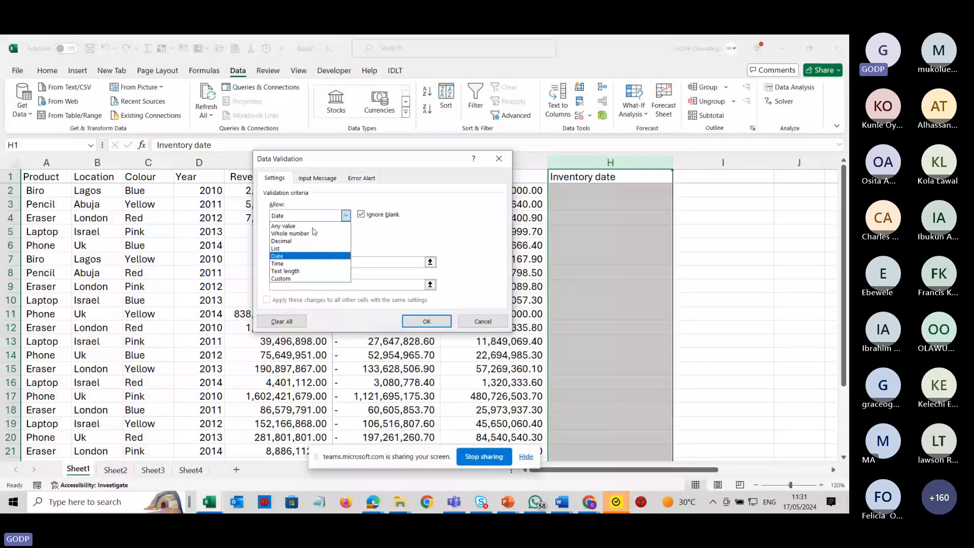
{"action": "left_click", "coordinate": [293, 255]}
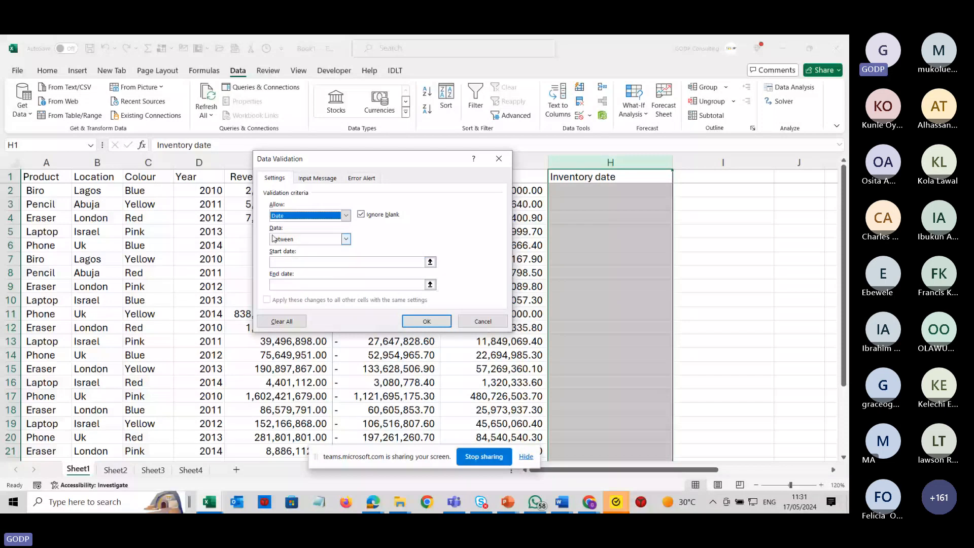
{"action": "left_click", "coordinate": [346, 238]}
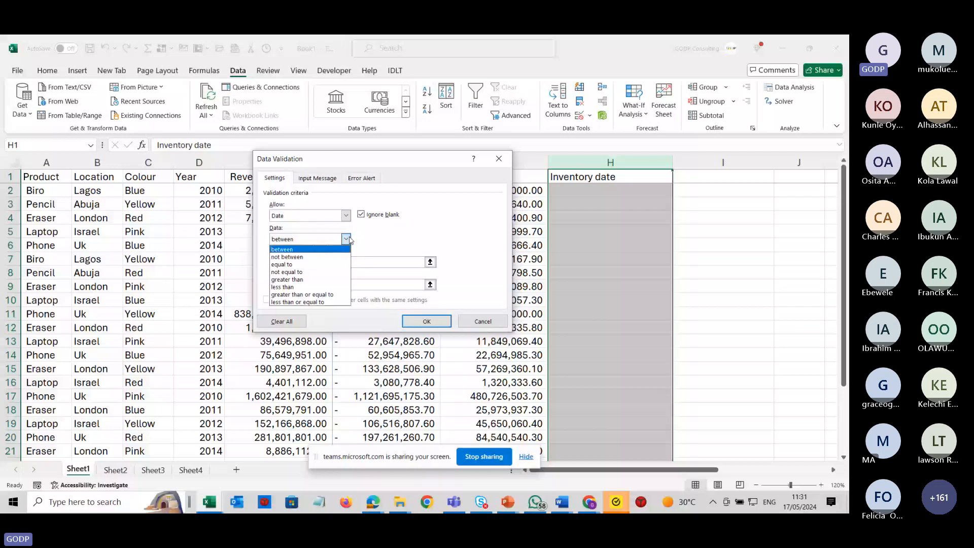
{"action": "left_click", "coordinate": [374, 240]}
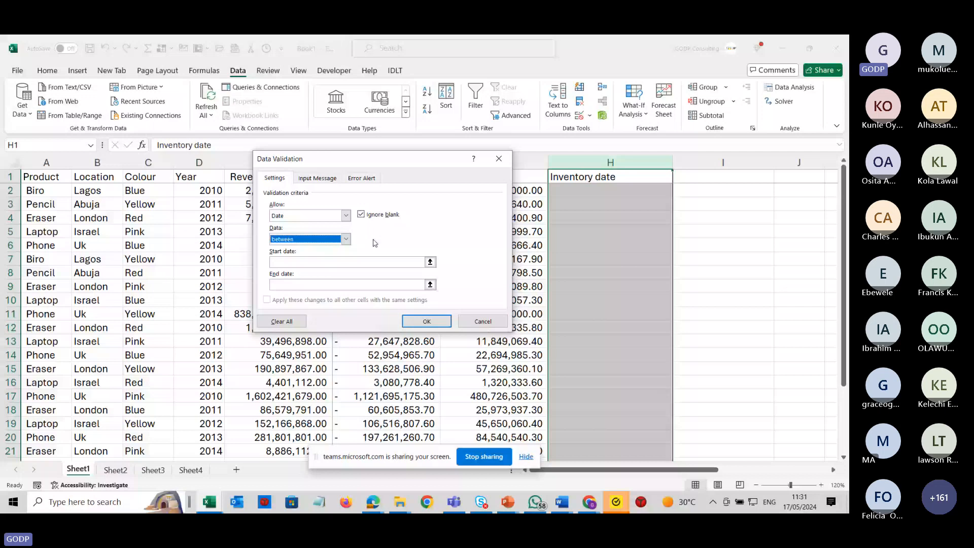
Set the validation start date to 1/1/2024 and the end date to 31/12/2024.
{"action": "left_click", "coordinate": [288, 259]}
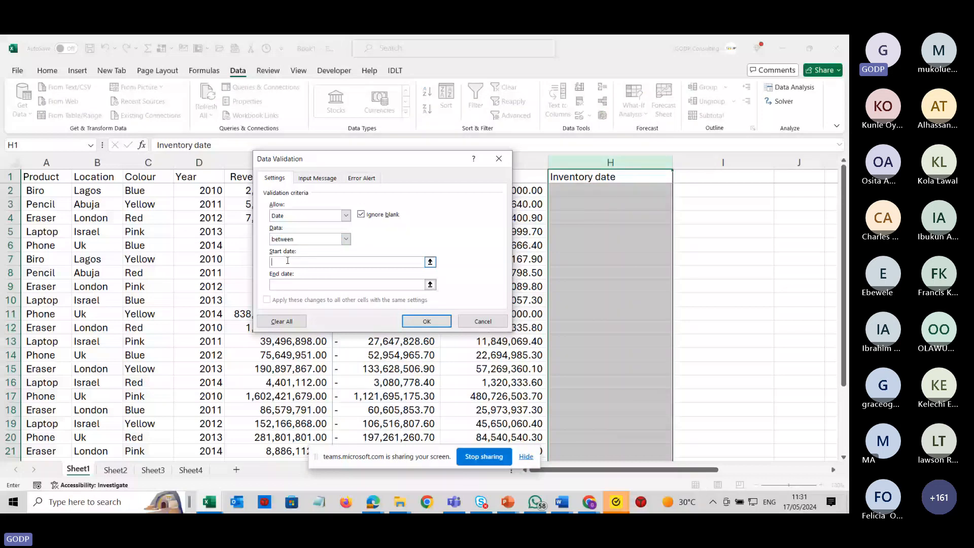
{"action": "type", "text": "1/1/2024"}
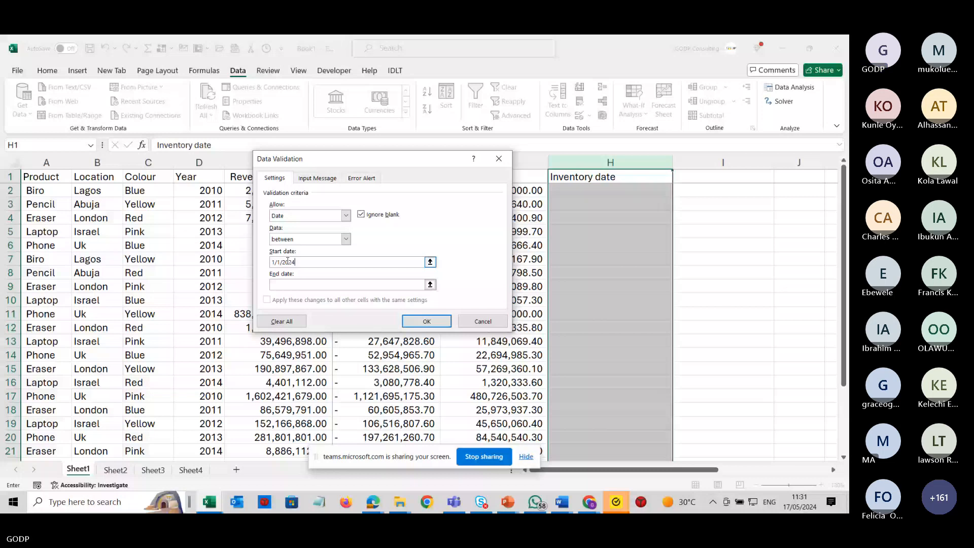
{"action": "left_click", "coordinate": [306, 285]}
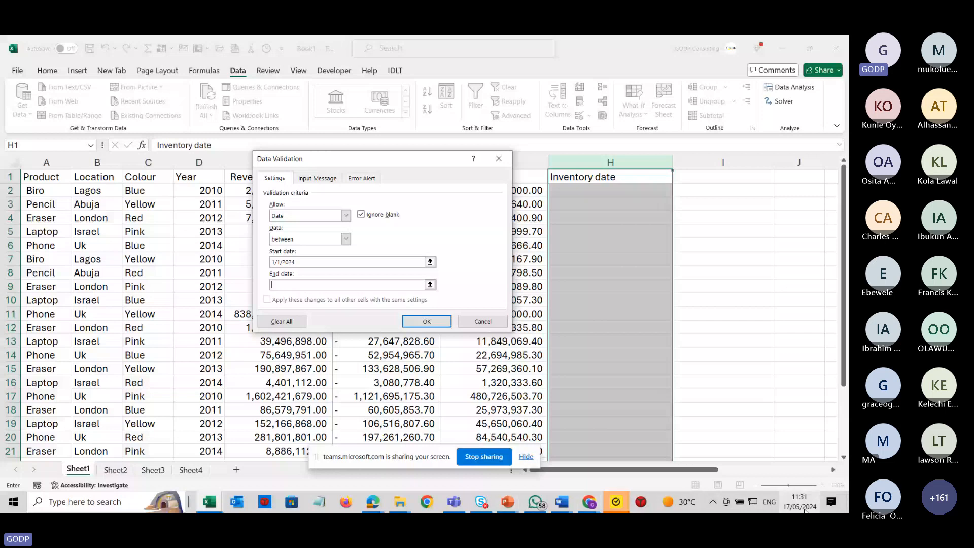
{"action": "mouse_move", "coordinate": [804, 510]}
{"action": "type", "text": "31/12/2024"}
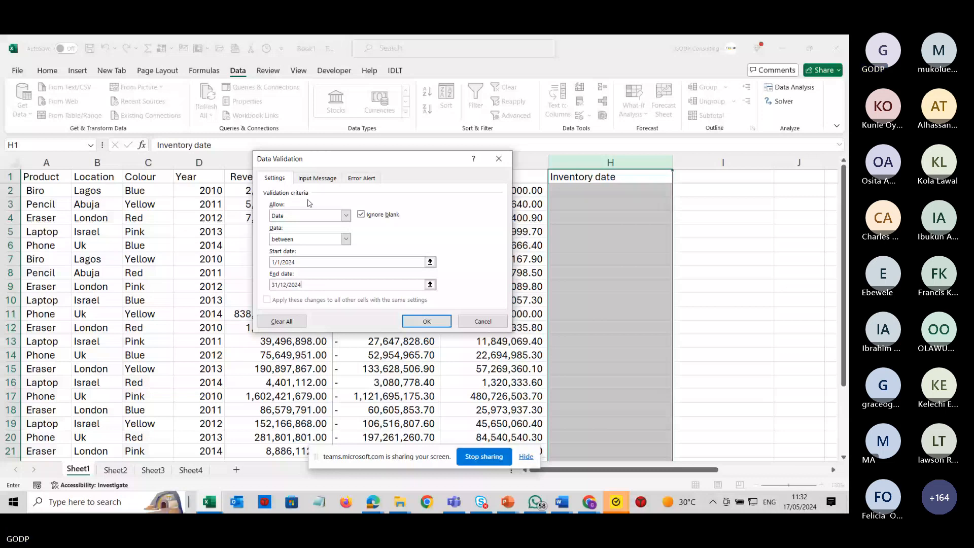
Add an input message titled Kindly Input Date with the text Input Dates in Current Year Alone.
{"action": "left_click", "coordinate": [317, 179]}
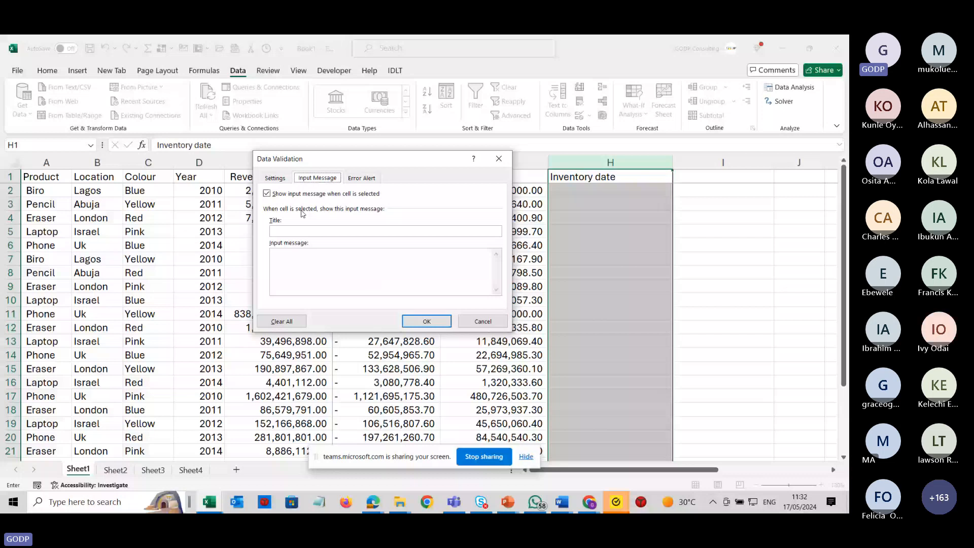
{"action": "left_click", "coordinate": [318, 232]}
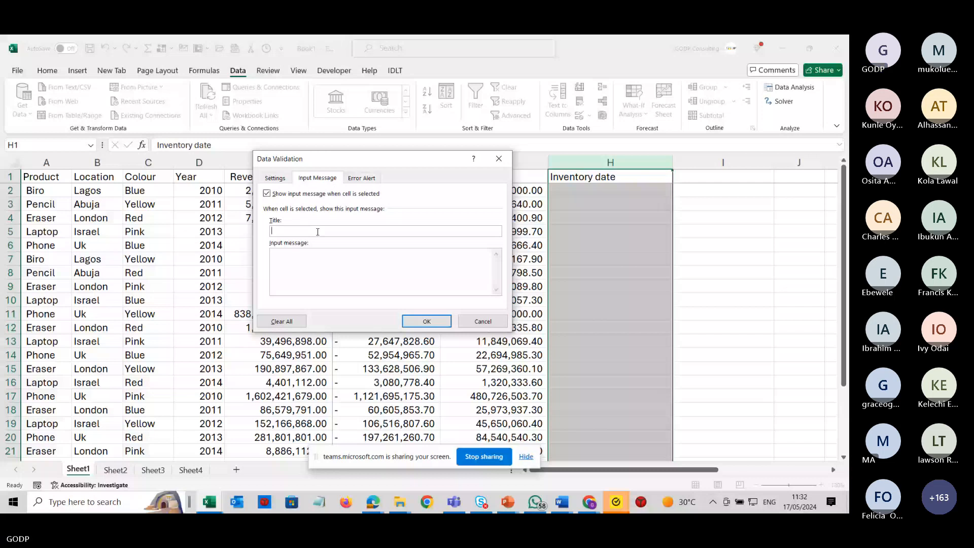
{"action": "type", "text": "Ki"}
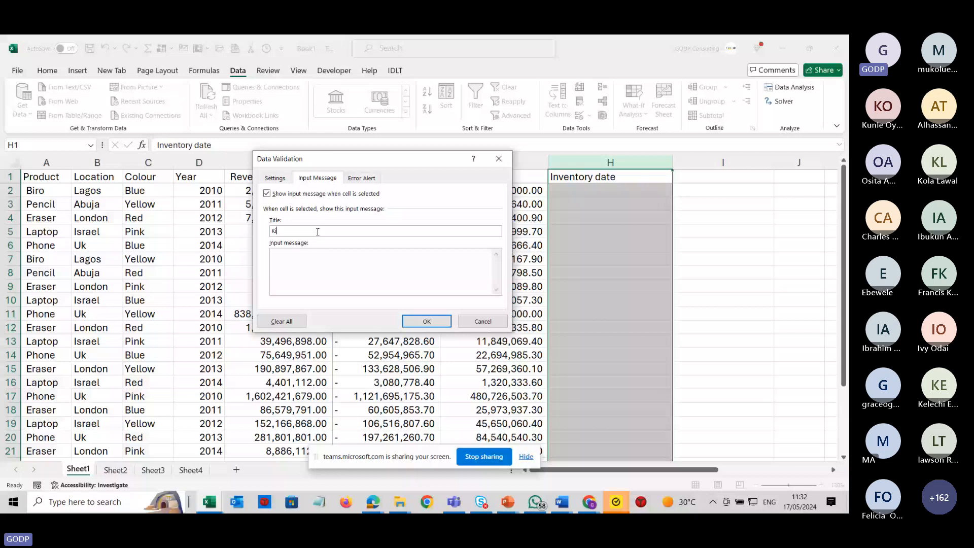
{"action": "type", "text": "ndly Input Date"}
{"action": "type", "text": "Input Dates in"}
{"action": "type", "text": " Current Y"}
{"action": "type", "text": "ear Alone"}
Add a Stop error alert titled Incorrect Entry with the message You have entered a wrong date or date in a wrong format, and apply.
{"action": "left_click", "coordinate": [362, 178]}
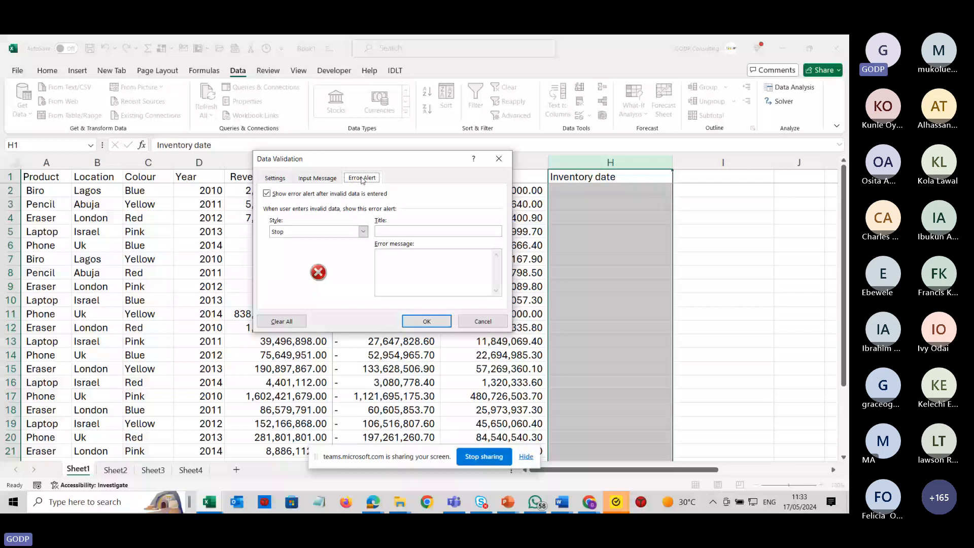
{"action": "left_click", "coordinate": [393, 233]}
{"action": "type", "text": "Incor"}
{"action": "type", "text": "rect Entry"}
{"action": "type", "text": "ou have entere"}
{"action": "type", "text": "d a wron"}
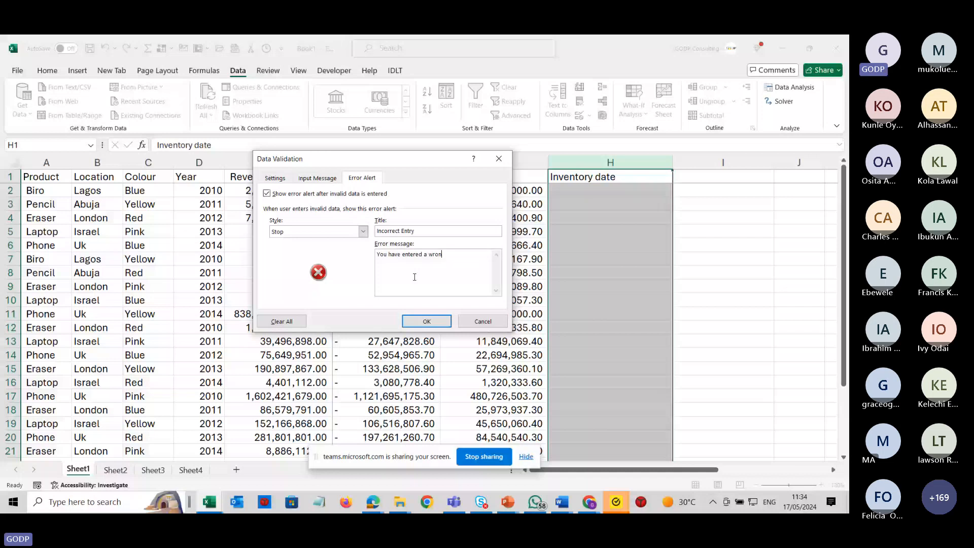
{"action": "type", "text": "g date or a"}
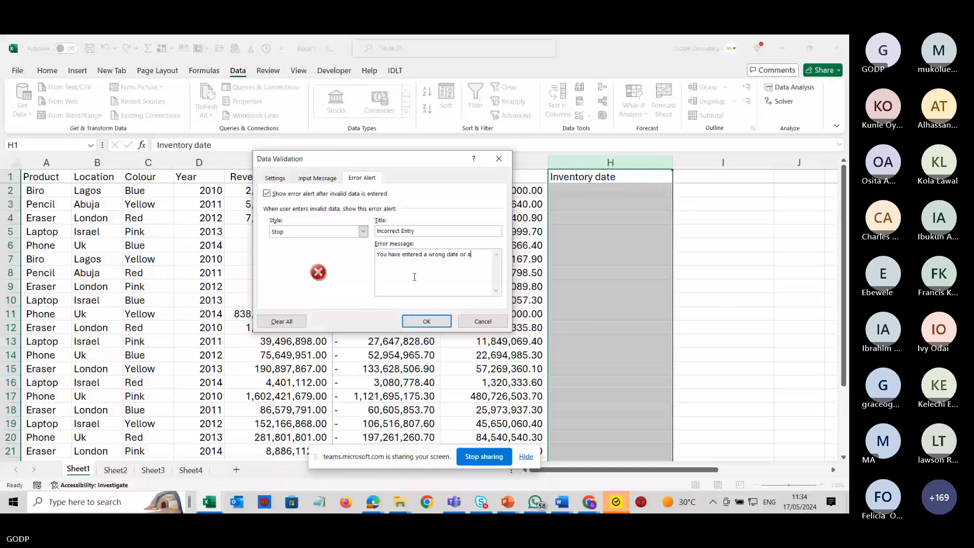
{"action": "key", "text": "BackSpace"}
{"action": "type", "text": "date in a wro"}
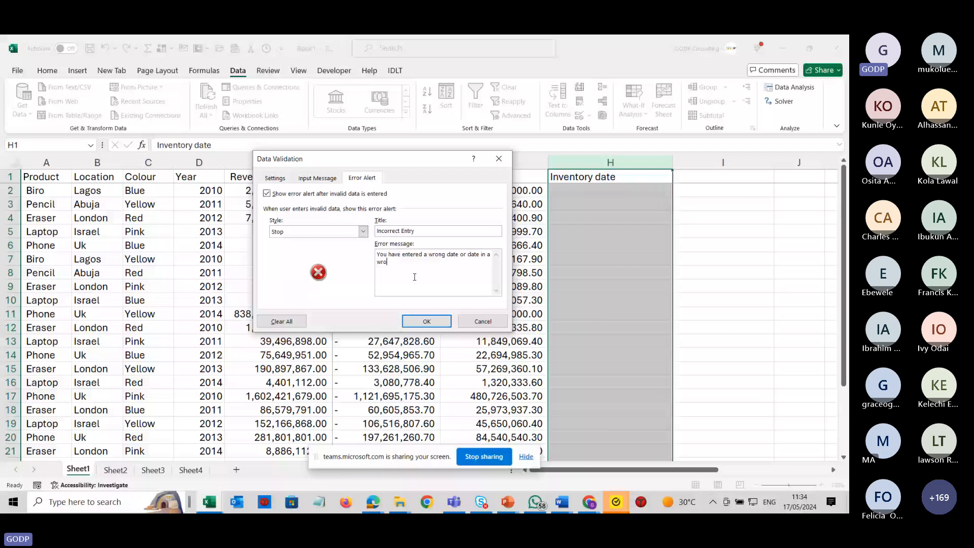
{"action": "type", "text": "ng format"}
{"action": "left_click", "coordinate": [426, 323]}
Enter 1/2/2024 as the inventory date in H2.
{"action": "left_click", "coordinate": [627, 191]}
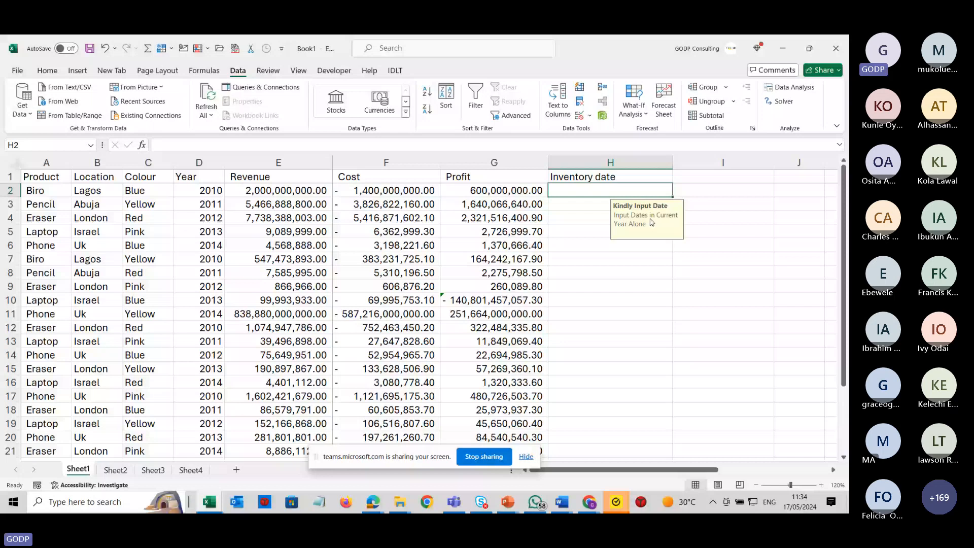
{"action": "left_click", "coordinate": [610, 163]}
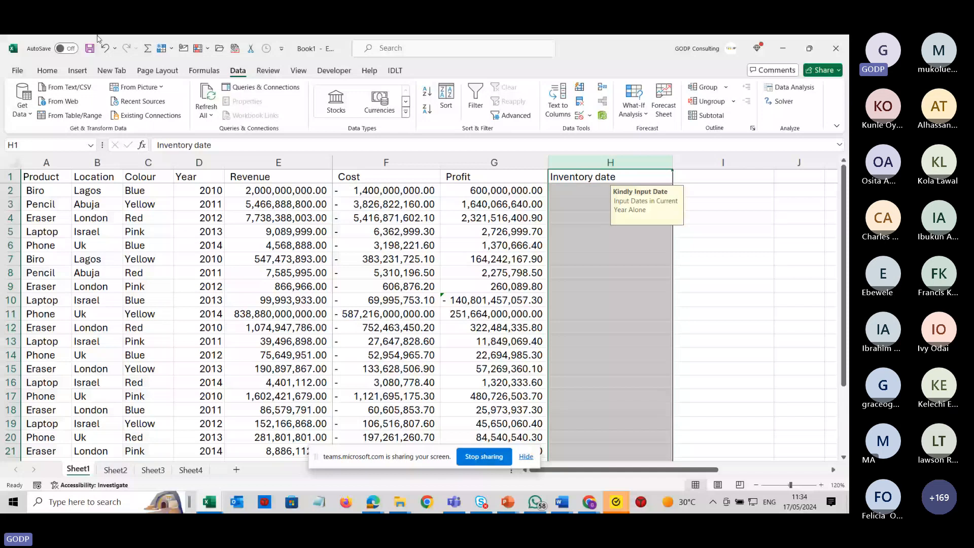
{"action": "left_click", "coordinate": [47, 70]}
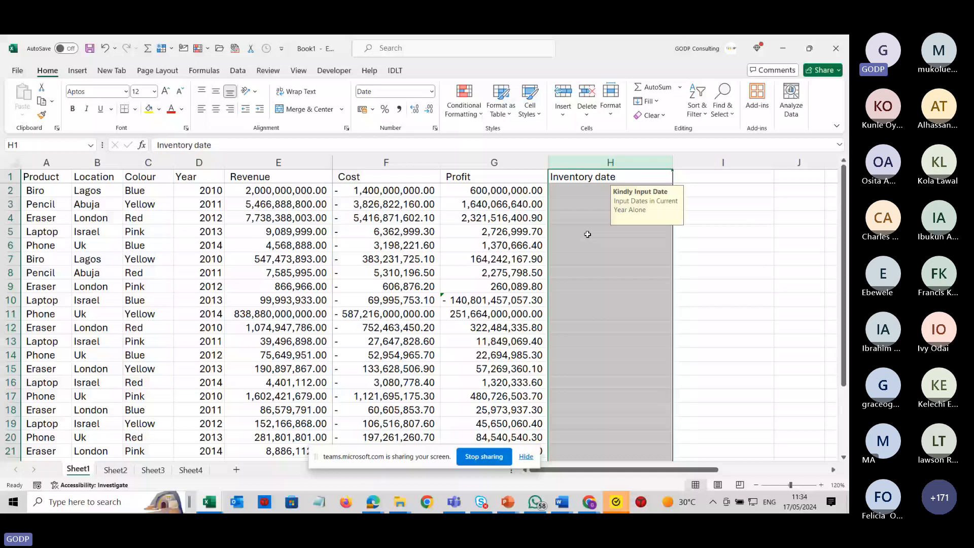
{"action": "double_click", "coordinate": [578, 190]}
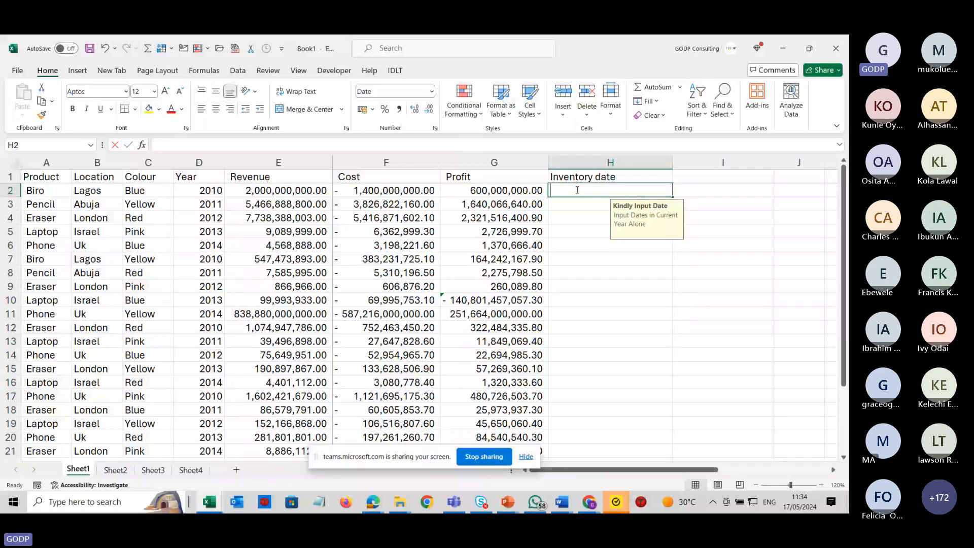
{"action": "type", "text": "1/2/2024"}
{"action": "key", "text": "Return"}
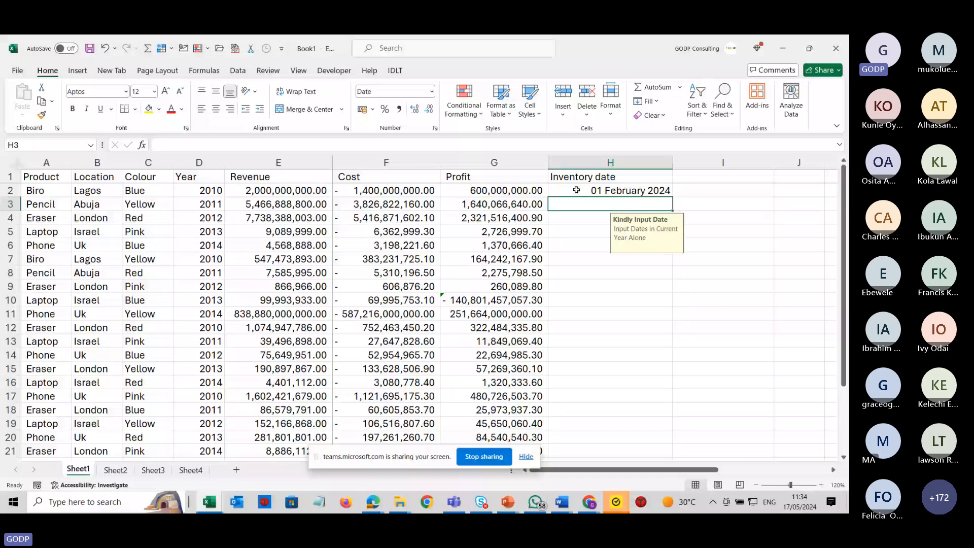
Try to enter 2/3/2022 in H3 and cancel the rejected entry.
{"action": "type", "text": "2/3/2022"}
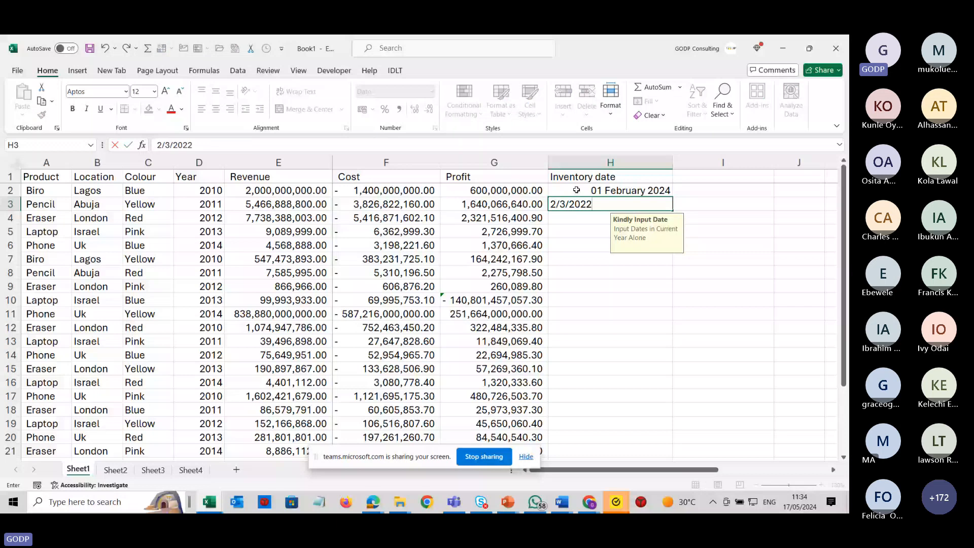
{"action": "key", "text": "Return"}
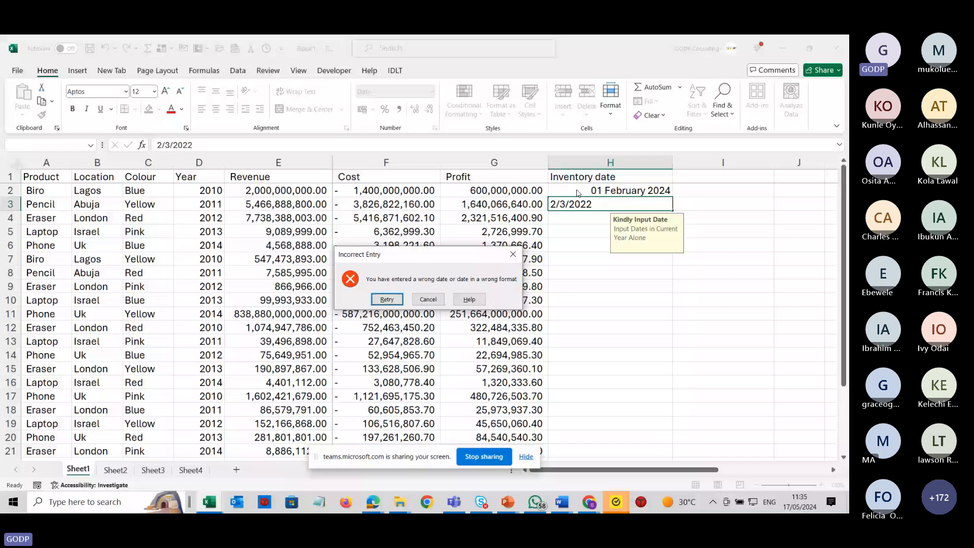
{"action": "key", "text": "Escape"}
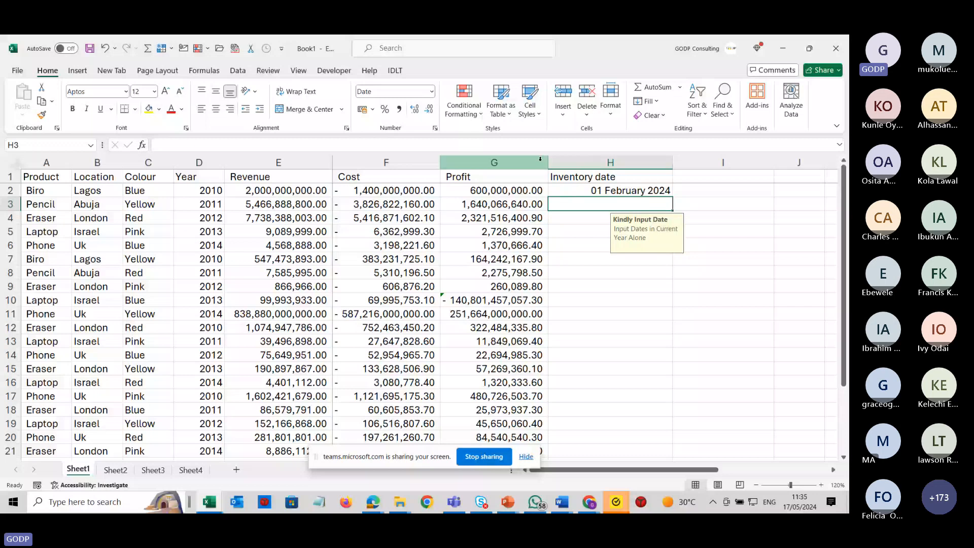
Reopen column H's data validation and review its settings, input message and error alert tabs.
{"action": "left_click", "coordinate": [602, 161]}
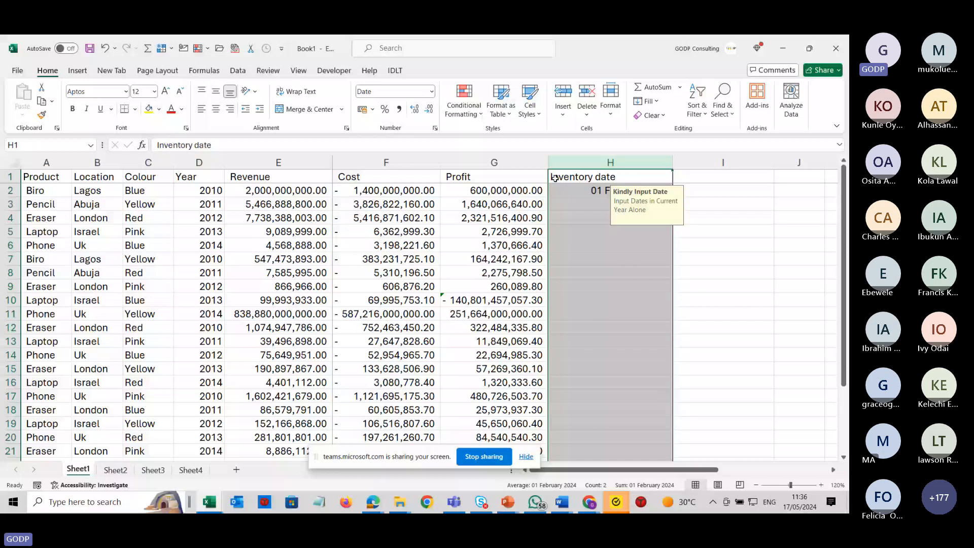
{"action": "left_click", "coordinate": [237, 71]}
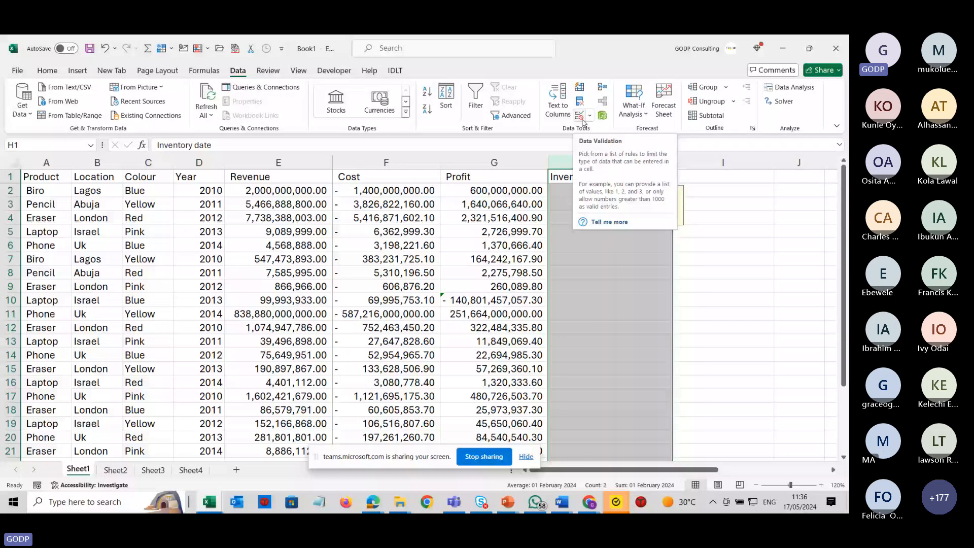
{"action": "left_click", "coordinate": [580, 116]}
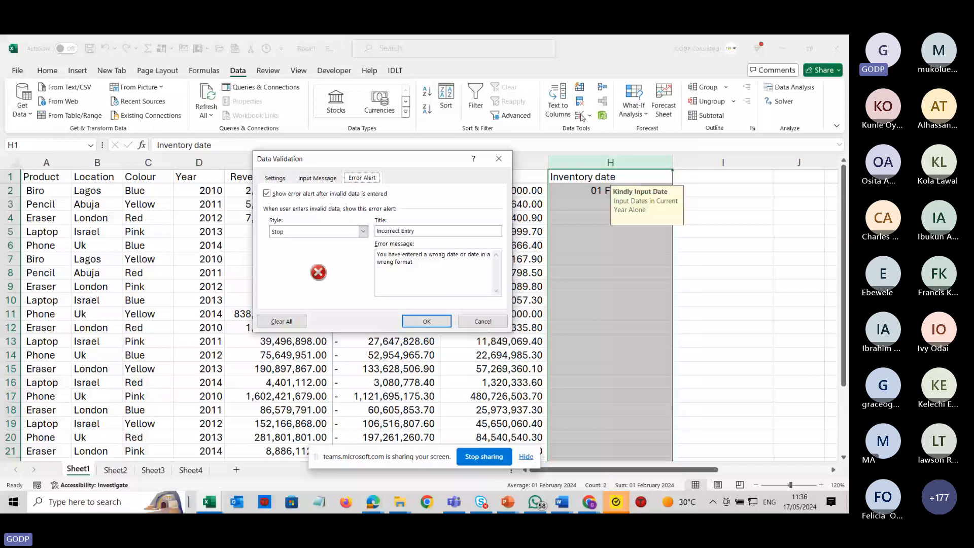
{"action": "left_click", "coordinate": [275, 178]}
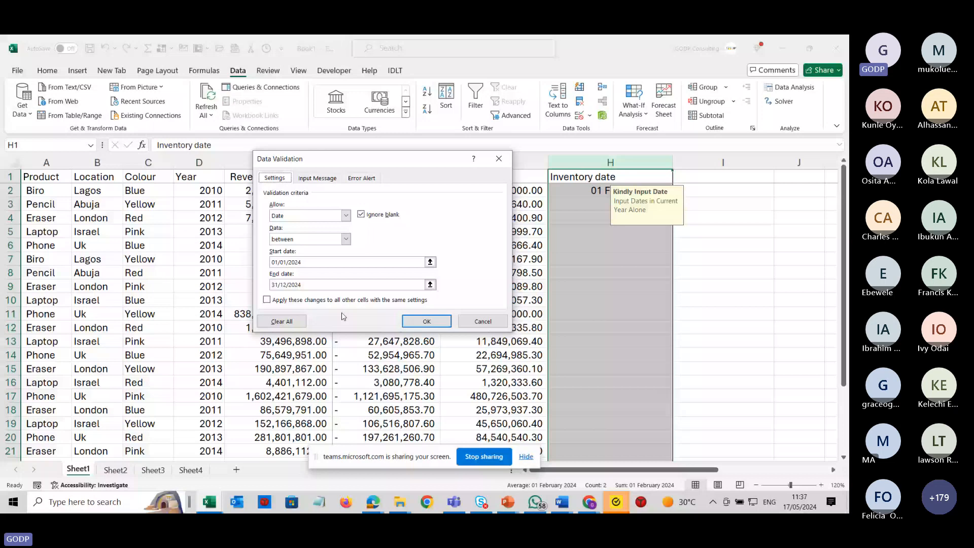
{"action": "left_click", "coordinate": [317, 178]}
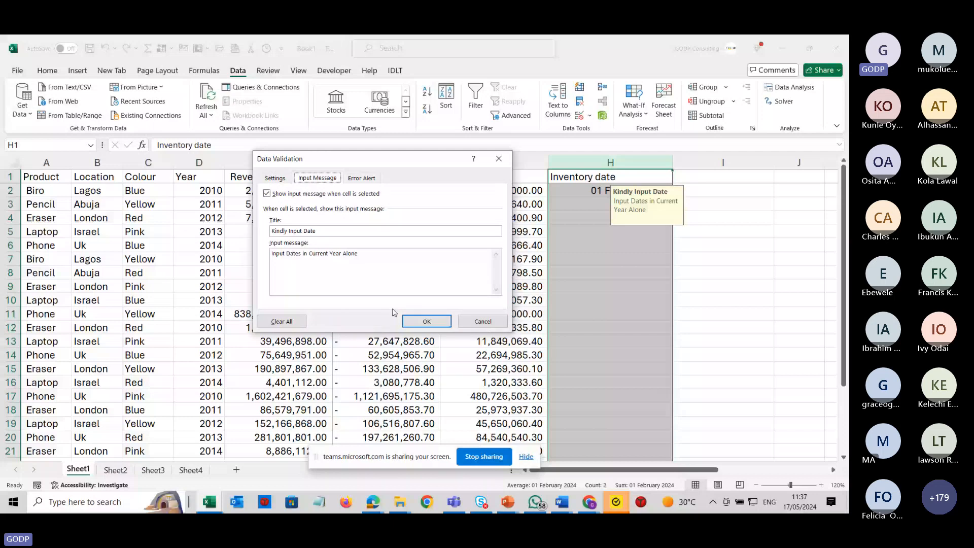
{"action": "left_click", "coordinate": [361, 178]}
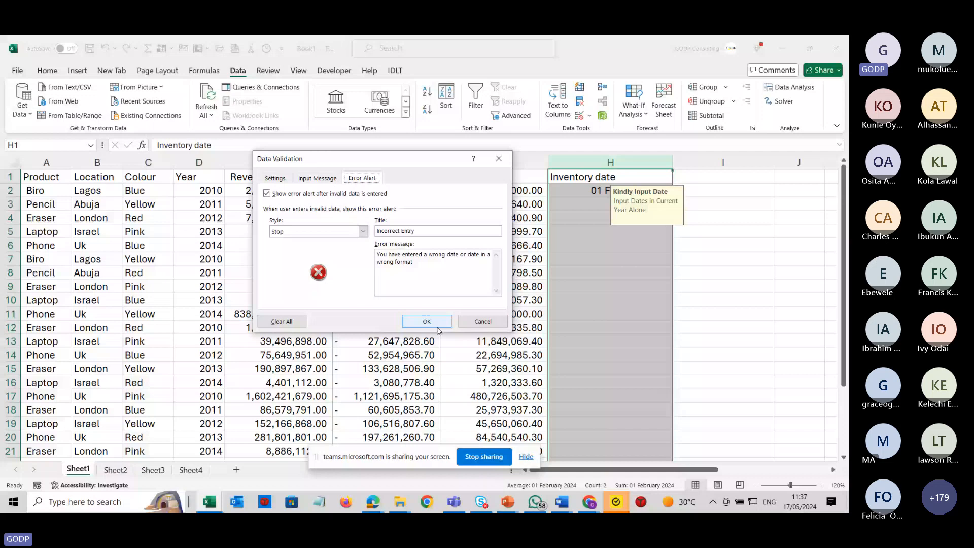
{"action": "key", "text": "alt+Tab"}
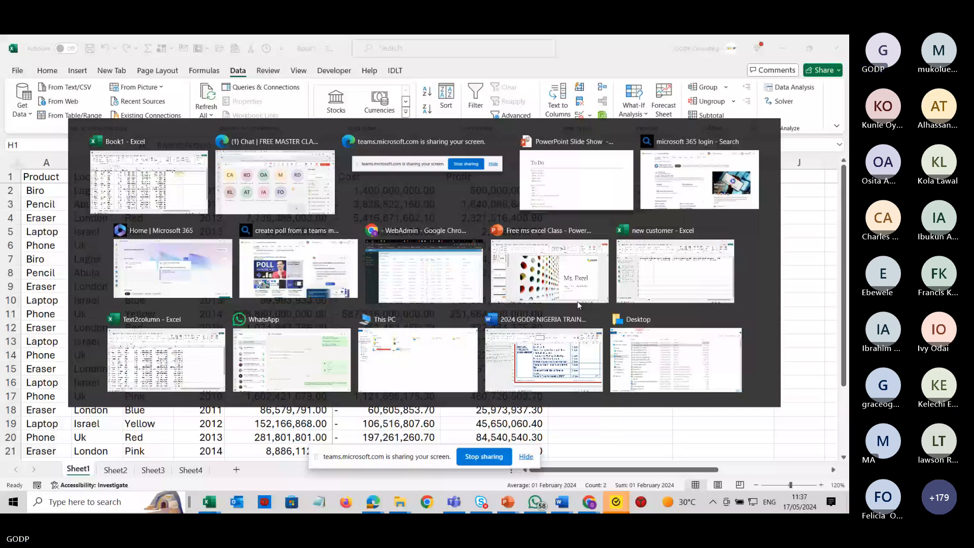
{"action": "key", "text": "Escape"}
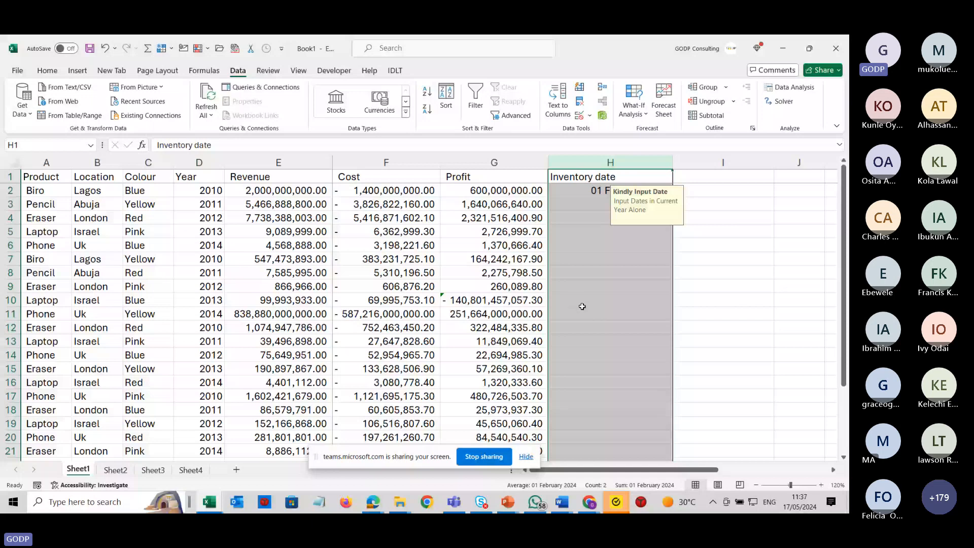
Enter the column header Region in cell I1.
{"action": "left_click", "coordinate": [582, 340]}
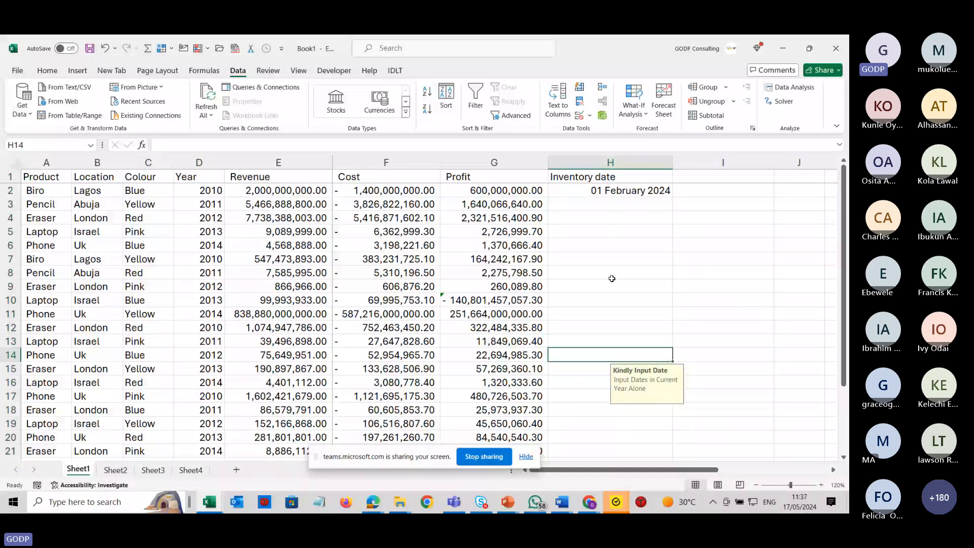
{"action": "left_click", "coordinate": [614, 247]}
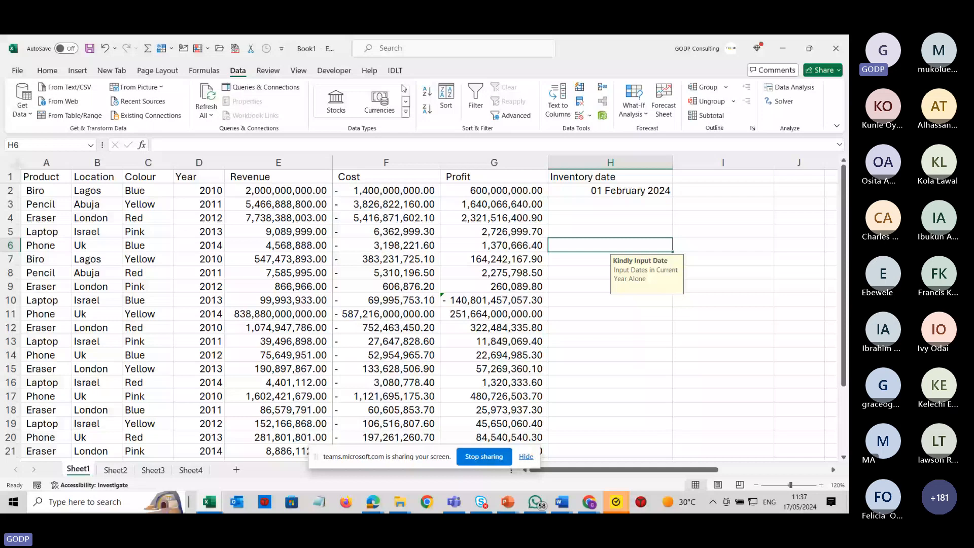
{"action": "left_click", "coordinate": [721, 178]}
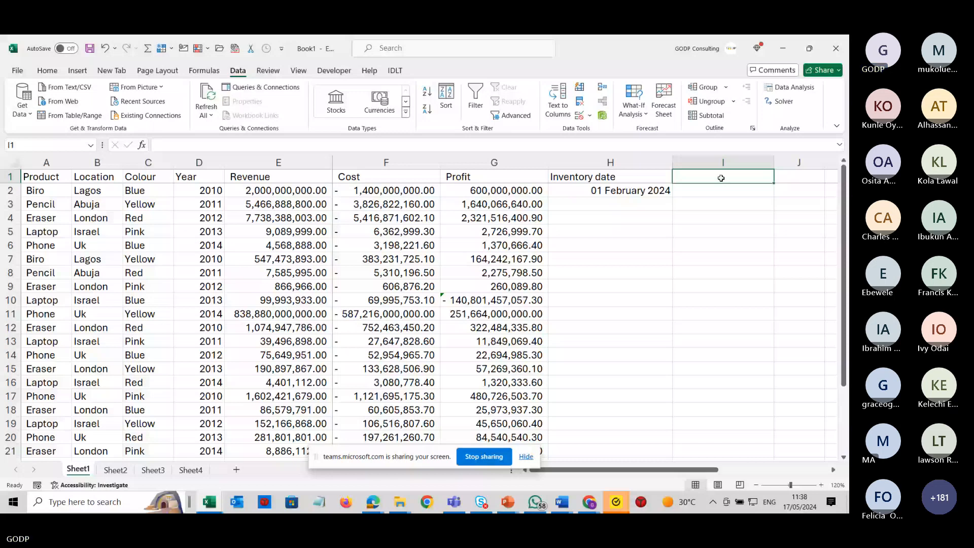
{"action": "type", "text": "Country"}
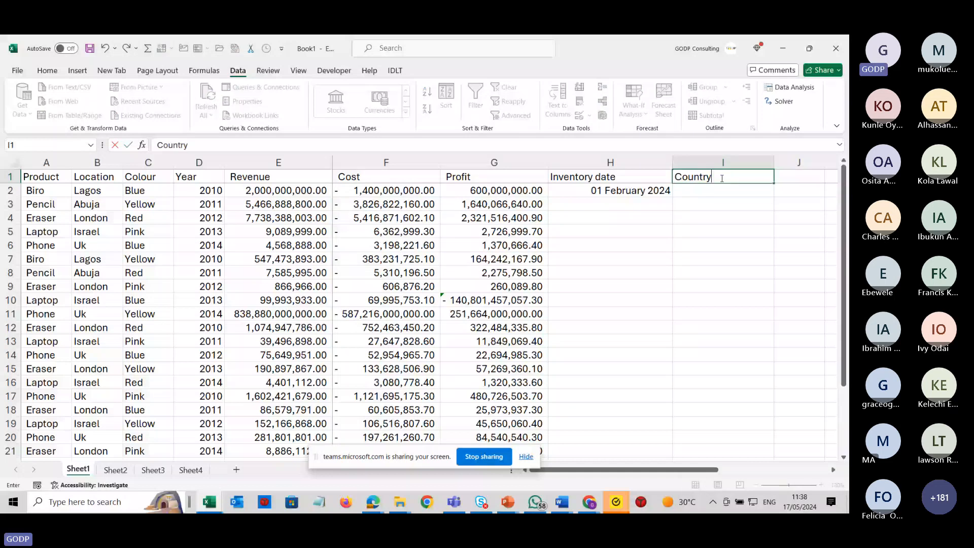
{"action": "key", "text": "BackSpace"}
{"action": "key", "text": "BackSpace"}
{"action": "key", "text": "BackSpace"}
{"action": "key", "text": "BackSpace"}
{"action": "key", "text": "BackSpace"}
{"action": "key", "text": "BackSpace"}
{"action": "key", "text": "BackSpace"}
{"action": "type", "text": "Region"}
{"action": "key", "text": "Return"}
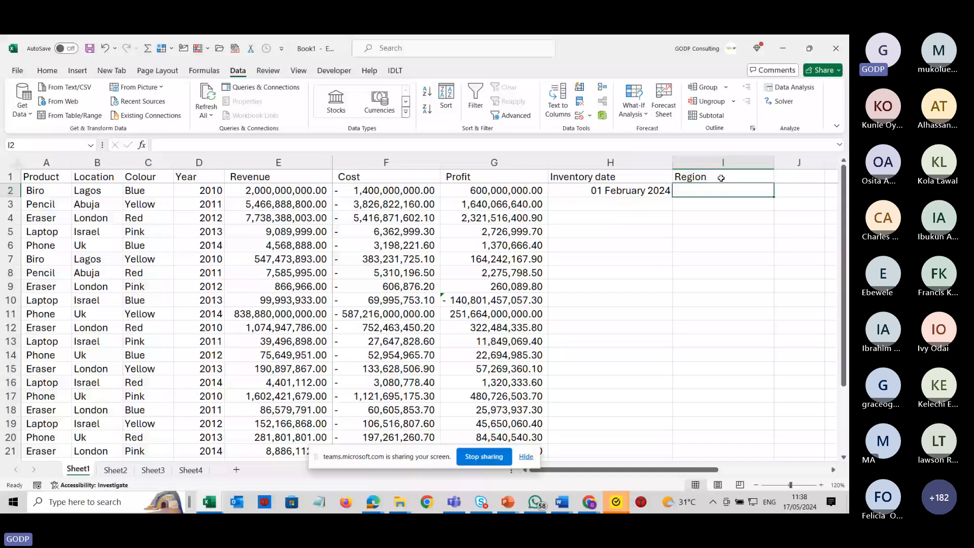
{"action": "type", "text": "s"}
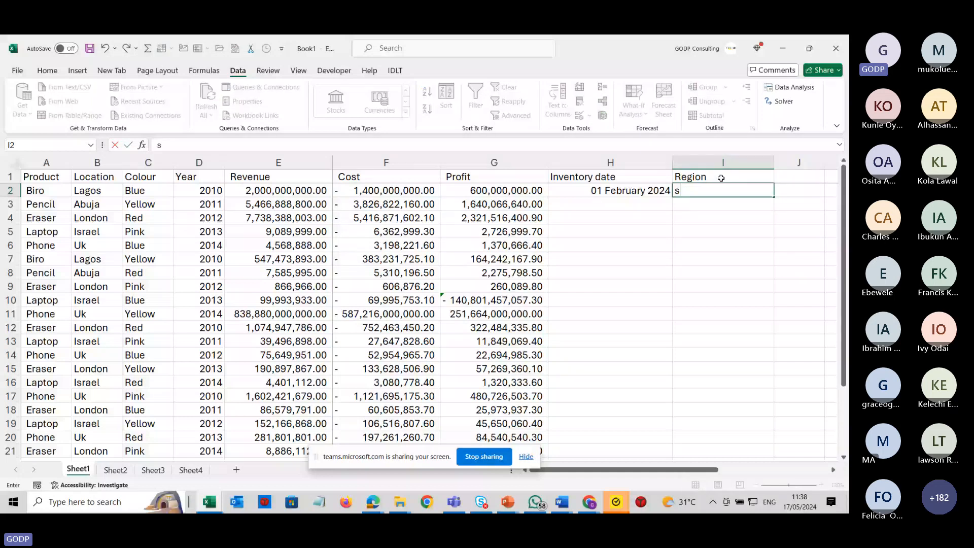
{"action": "type", "text": "out"}
{"action": "key", "text": "Return"}
{"action": "type", "text": "sourth"}
{"action": "key", "text": "Return"}
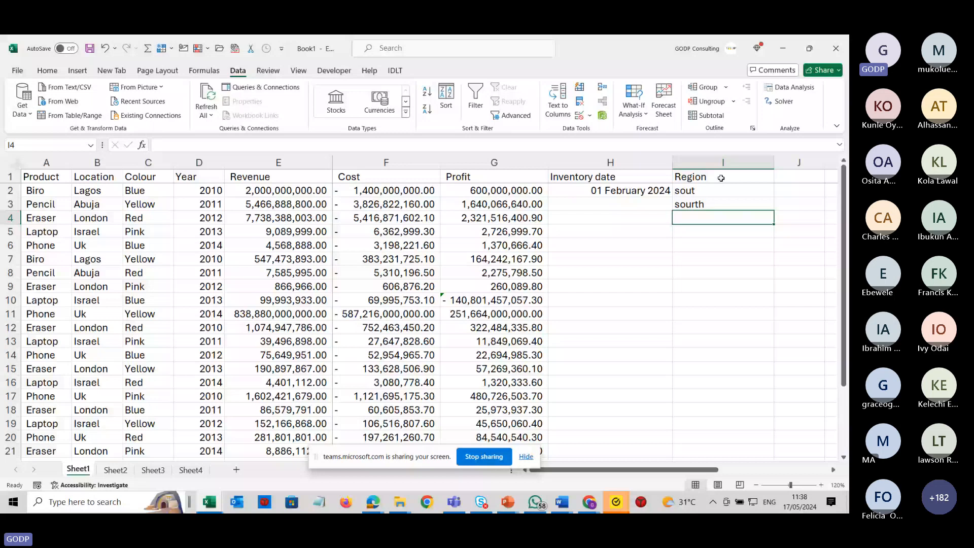
{"action": "key", "text": "Up"}
{"action": "key", "text": "Up"}
{"action": "key", "text": "shift+Down"}
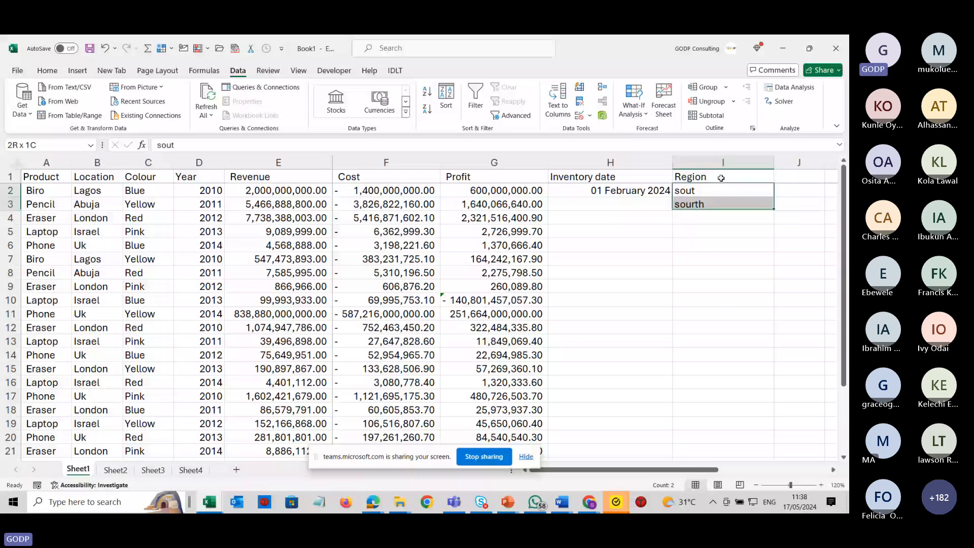
{"action": "key", "text": "Delete"}
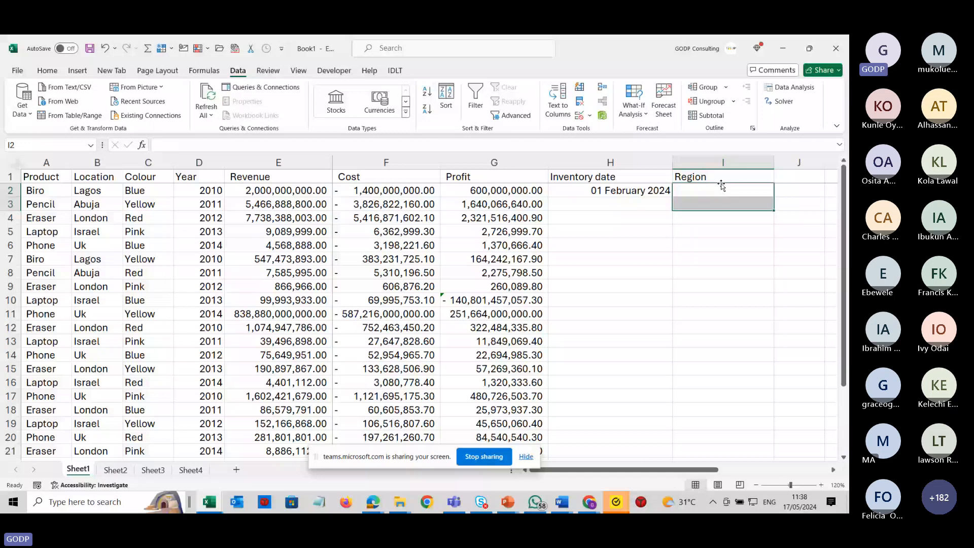
Restrict column I with data validation to a list with source West, East, North, South.
{"action": "left_click", "coordinate": [720, 163]}
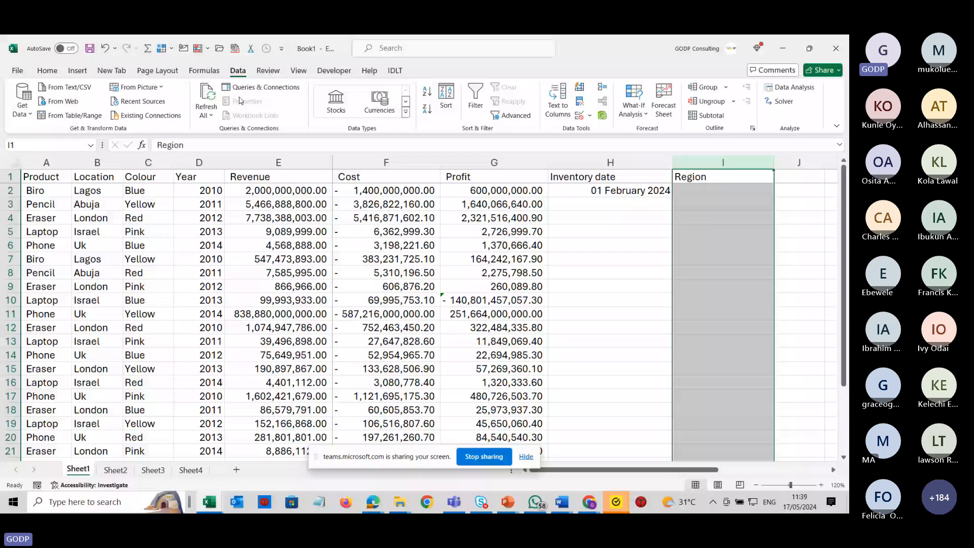
{"action": "left_click", "coordinate": [578, 117]}
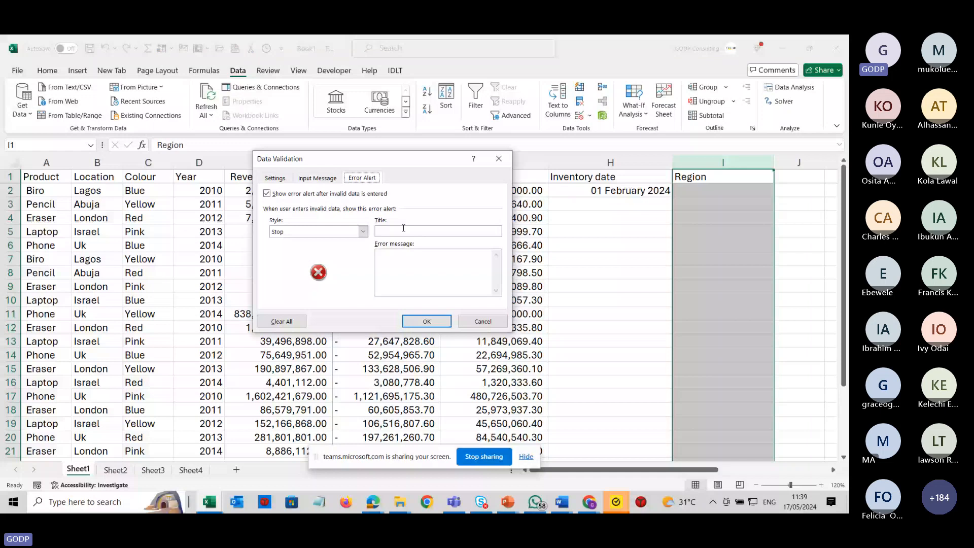
{"action": "left_click", "coordinate": [275, 178]}
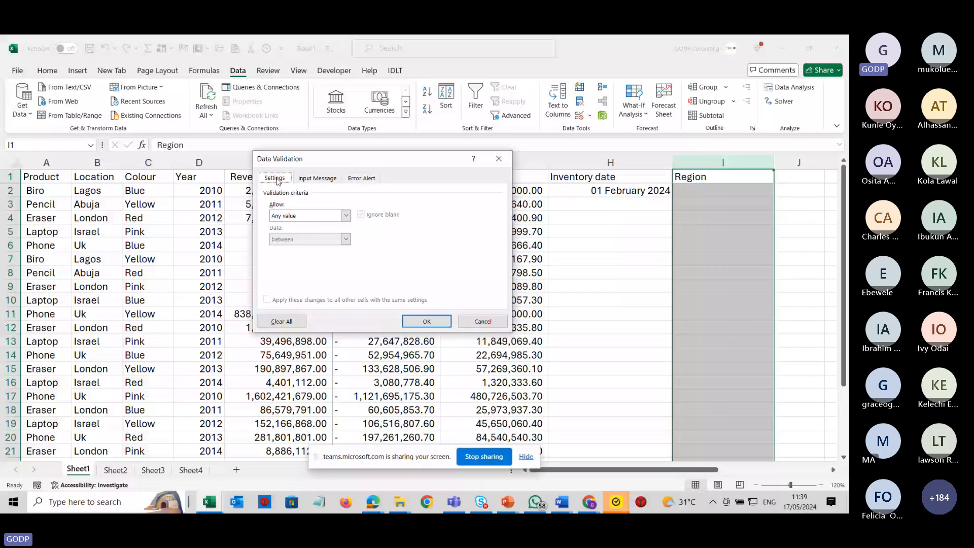
{"action": "left_click", "coordinate": [310, 216]}
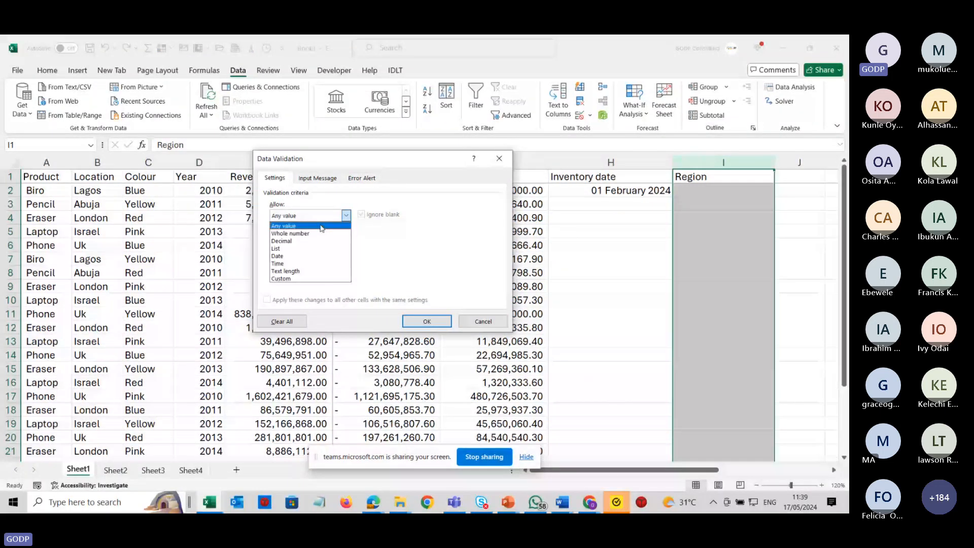
{"action": "left_click", "coordinate": [295, 248]}
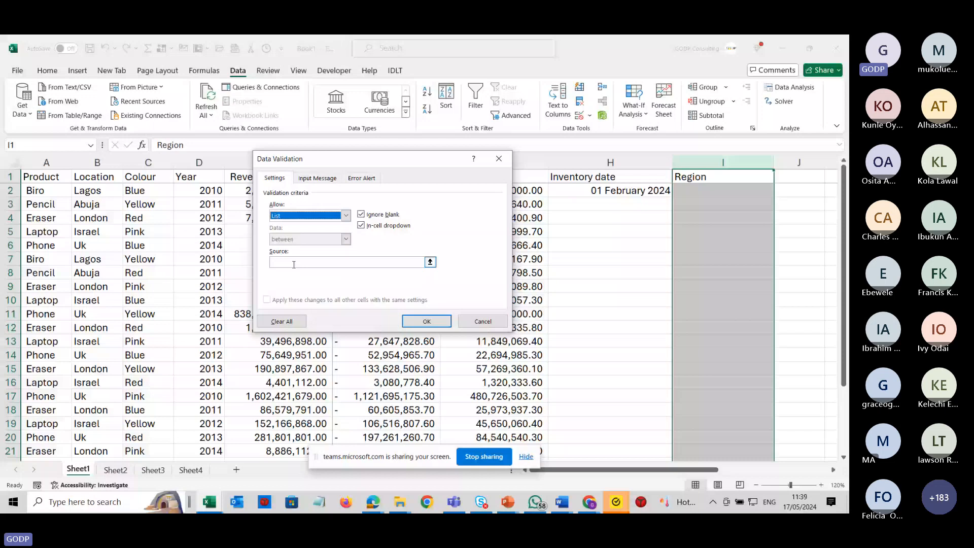
{"action": "left_click", "coordinate": [294, 262]}
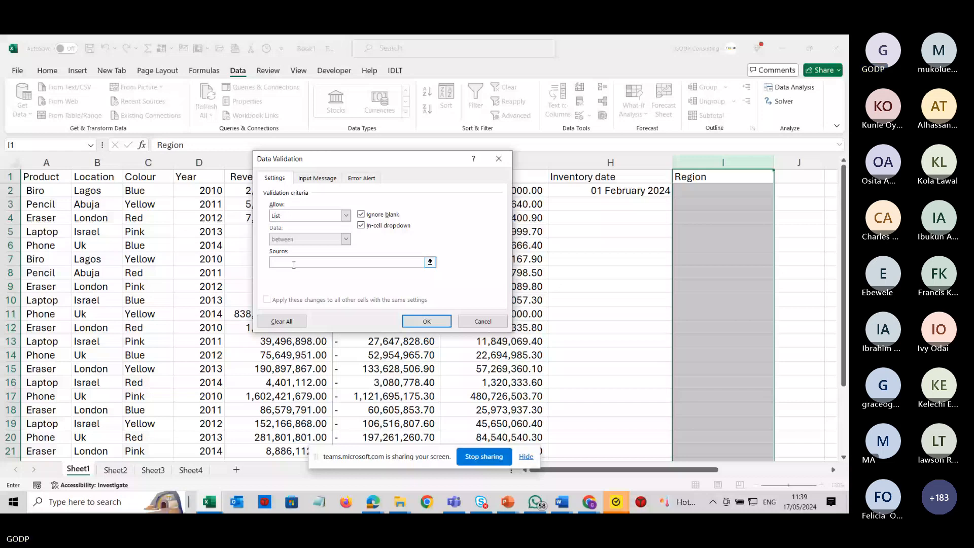
{"action": "type", "text": "West, East"}
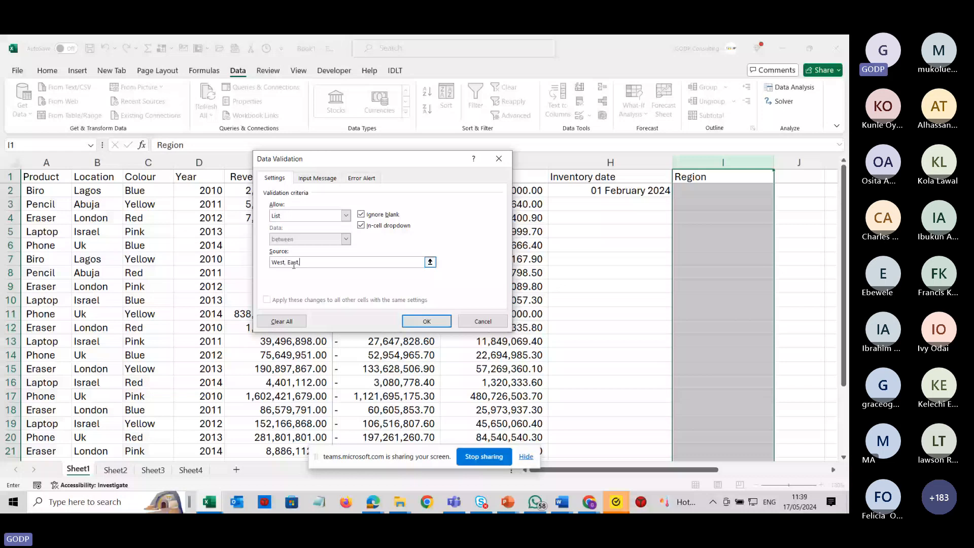
{"action": "type", "text": ", North, "}
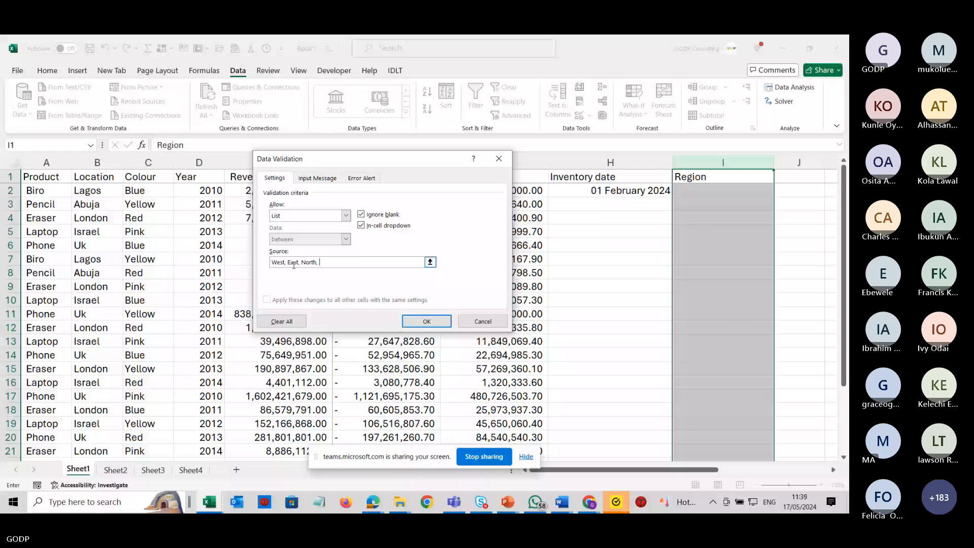
{"action": "type", "text": "Sou"}
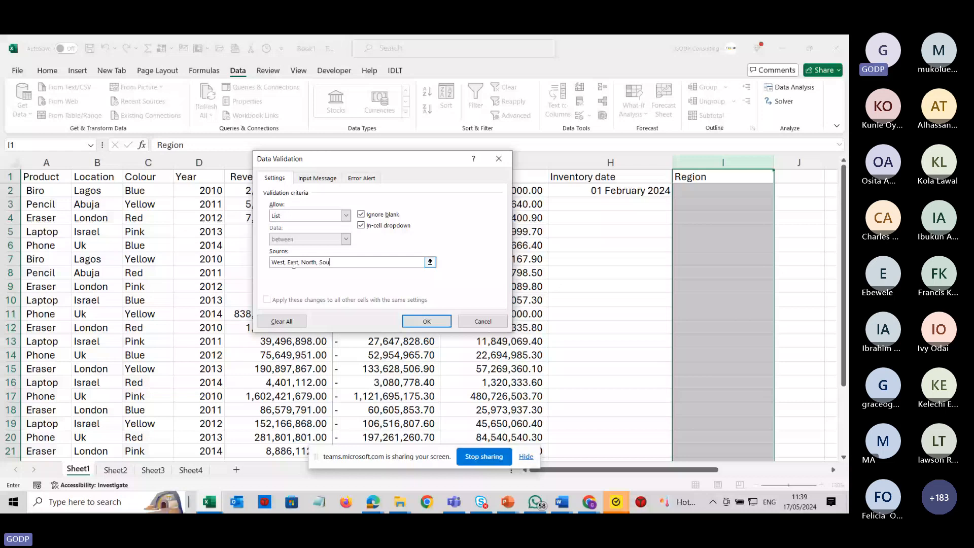
{"action": "type", "text": "th"}
Add an input message titled Select Region with the text Select only one Region.
{"action": "left_click", "coordinate": [317, 178]}
{"action": "left_click", "coordinate": [281, 230]}
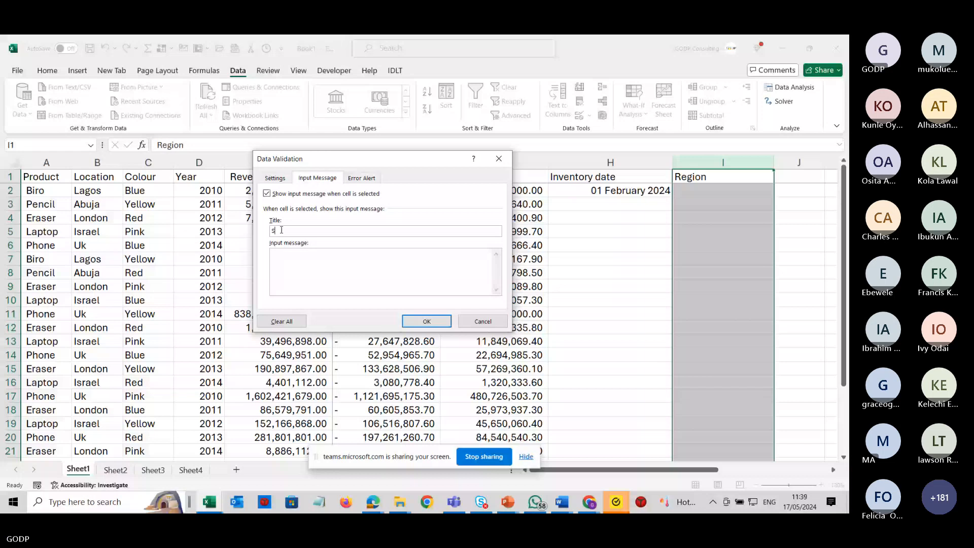
{"action": "type", "text": "Select Reg"}
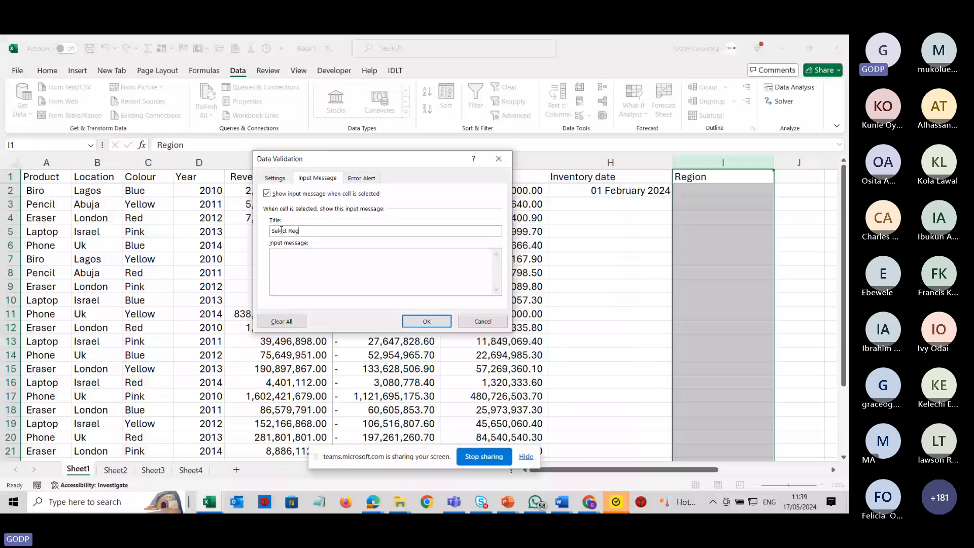
{"action": "type", "text": "ion"}
{"action": "left_click", "coordinate": [288, 263]}
{"action": "type", "text": "Select only one"}
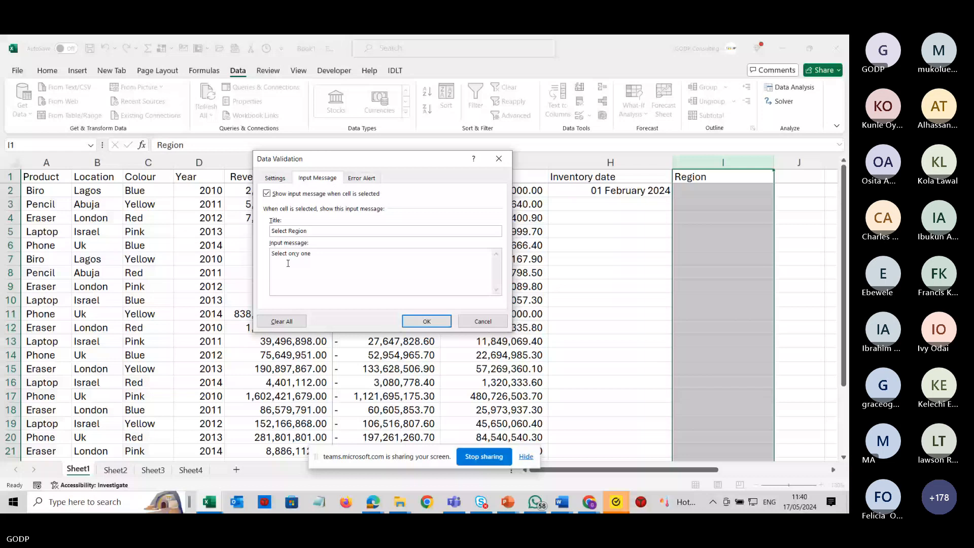
{"action": "type", "text": " Region"}
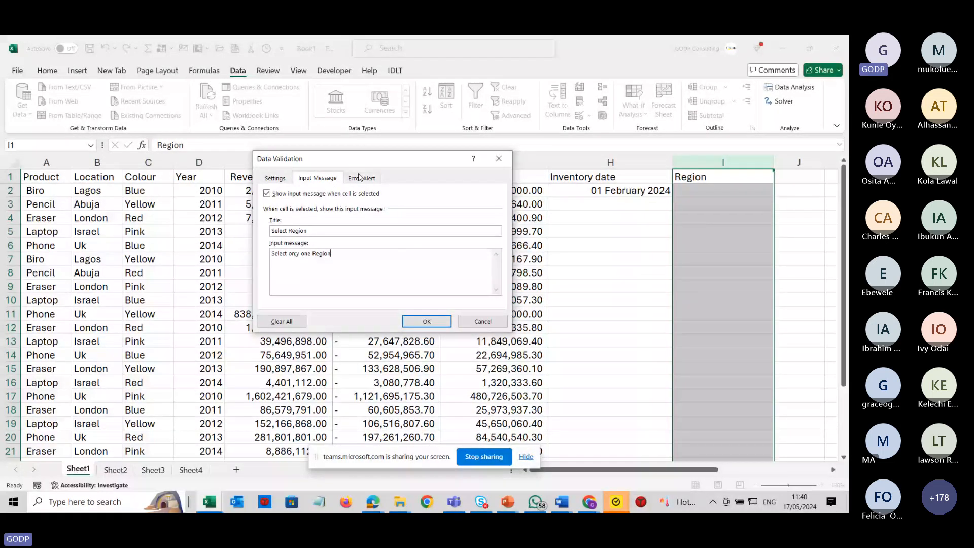
Add a Stop error alert titled Incorrect Entry with the message Ask Google, and apply the validation.
{"action": "left_click", "coordinate": [359, 177]}
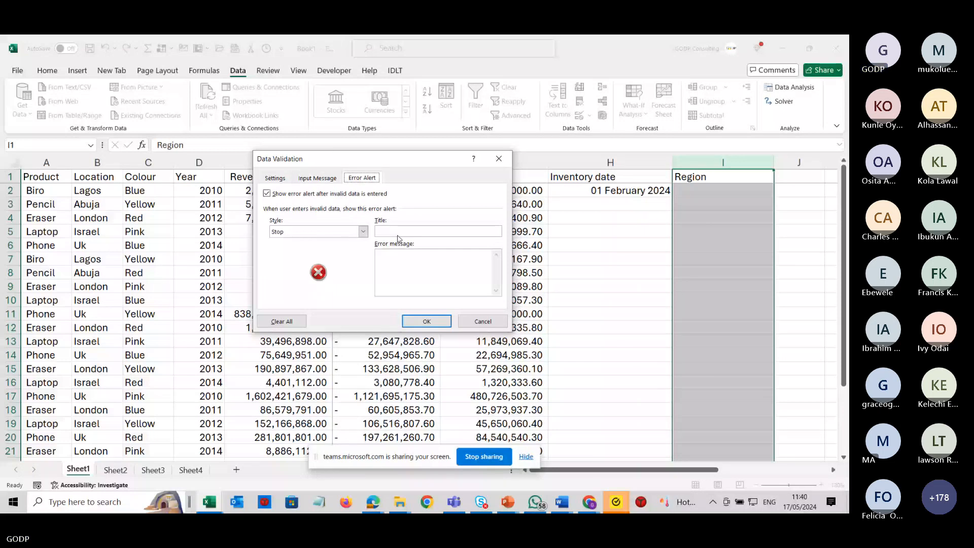
{"action": "left_click", "coordinate": [396, 233]}
{"action": "type", "text": "Incorr"}
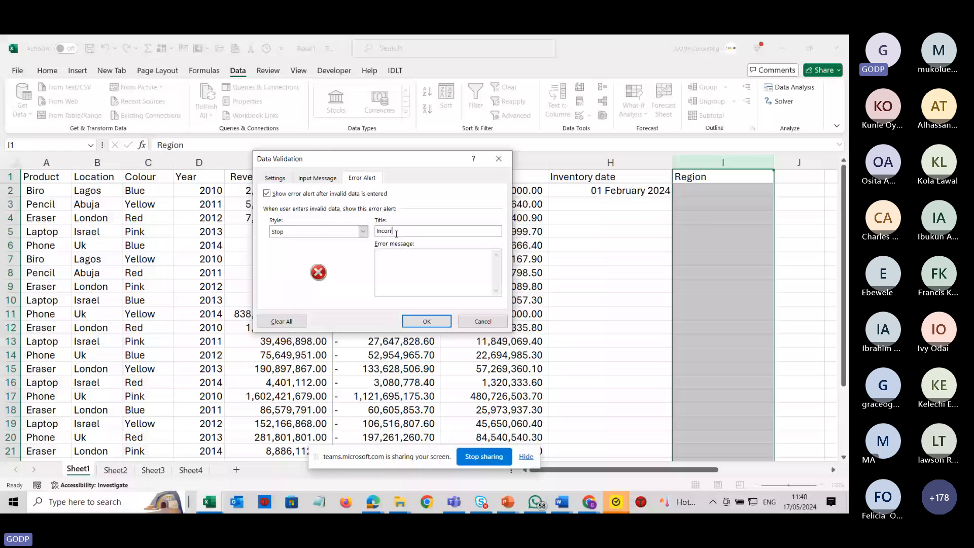
{"action": "type", "text": "ect Entry"}
{"action": "left_click", "coordinate": [396, 260]}
{"action": "type", "text": "Ask Google"}
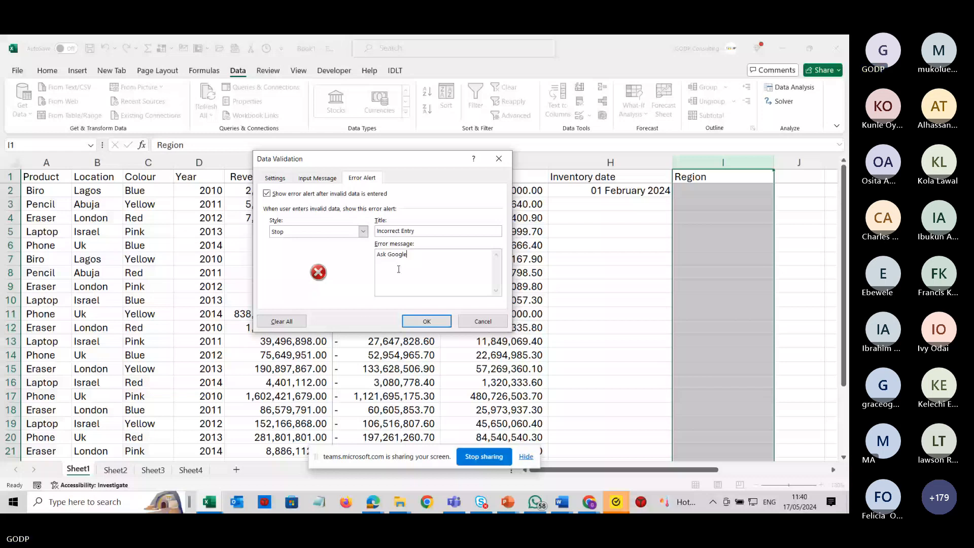
{"action": "left_click", "coordinate": [426, 321]}
Check the Region input message on a column I cell and open the dropdown list in I2.
{"action": "left_click", "coordinate": [722, 232]}
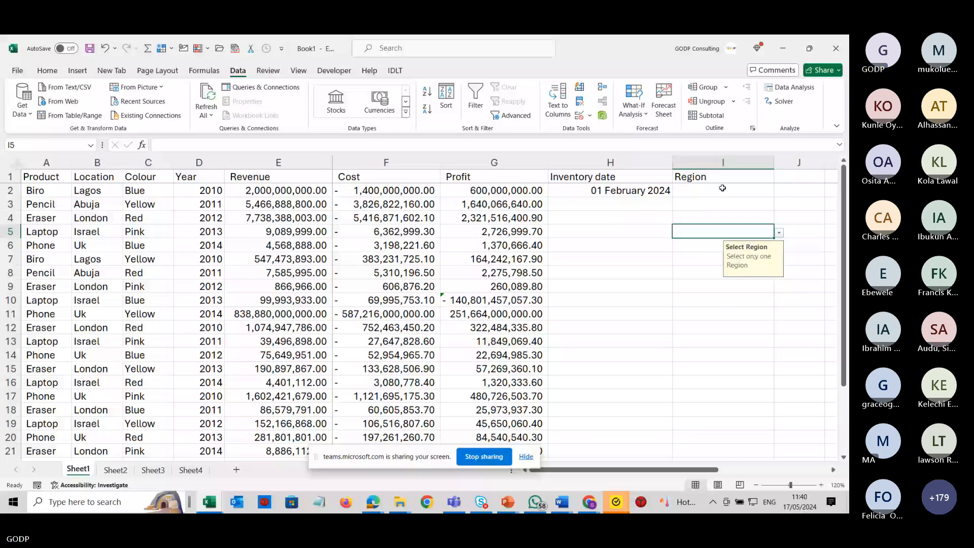
{"action": "left_click", "coordinate": [722, 189]}
{"action": "key", "text": "alt+Down"}
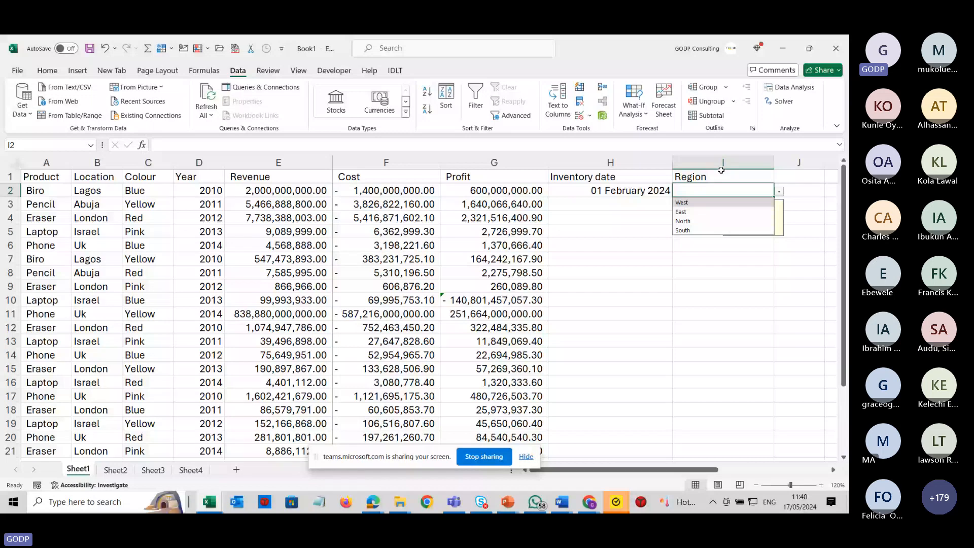
Reopen column I's data validation, review its input message and error alert, and close it.
{"action": "left_click", "coordinate": [720, 166]}
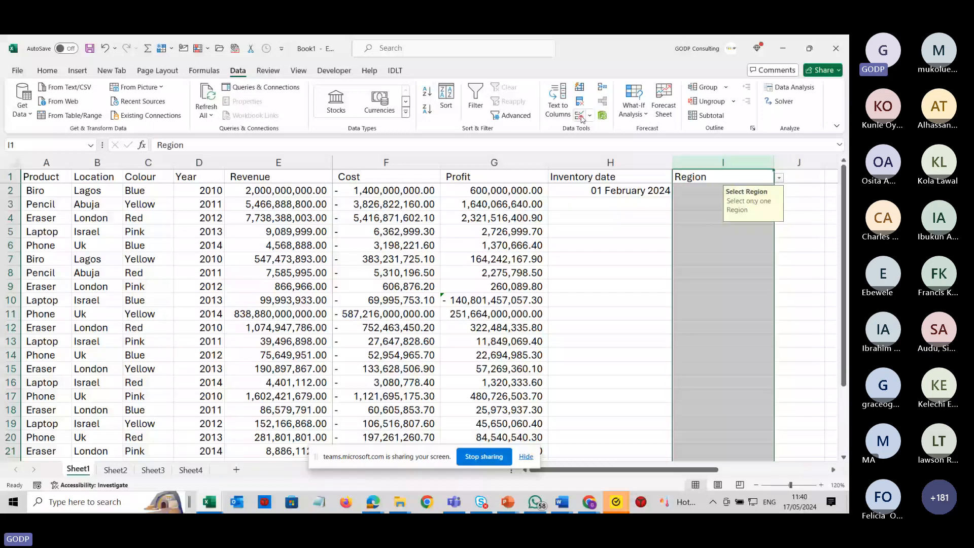
{"action": "left_click", "coordinate": [580, 115]}
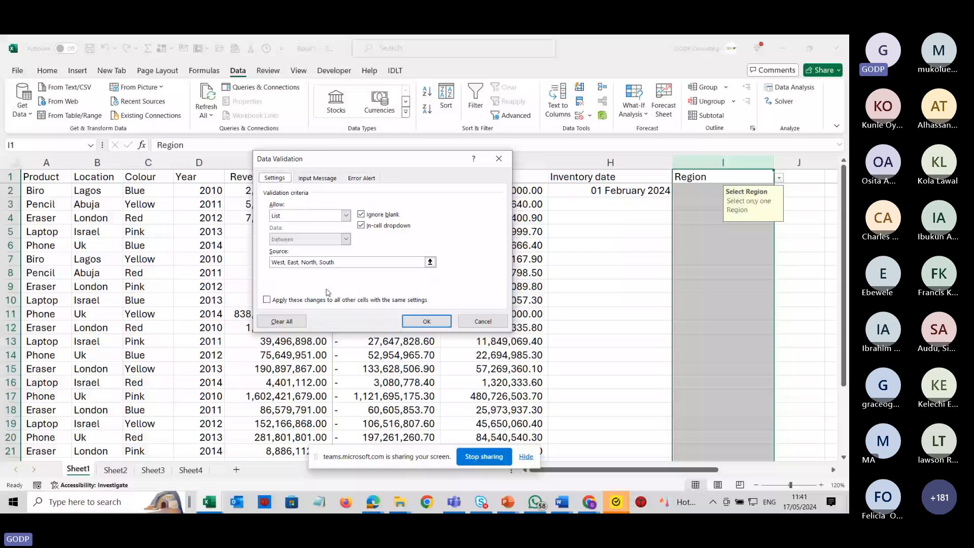
{"action": "left_click", "coordinate": [317, 178]}
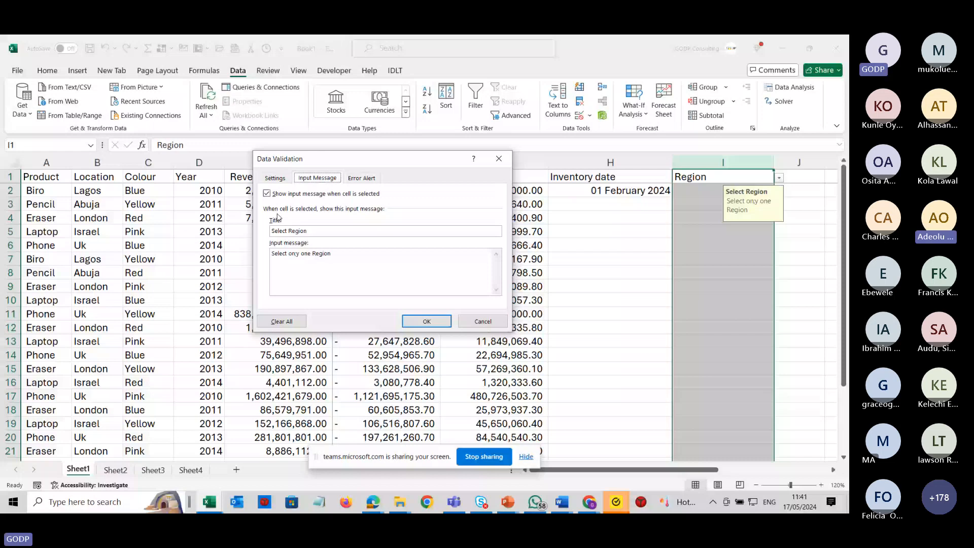
{"action": "left_click", "coordinate": [363, 179]}
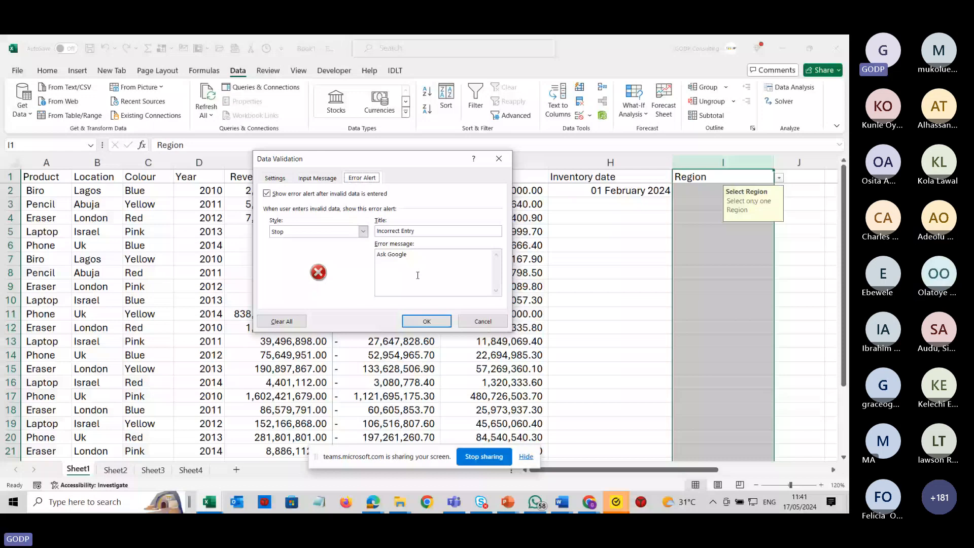
{"action": "key", "text": "alt+Tab"}
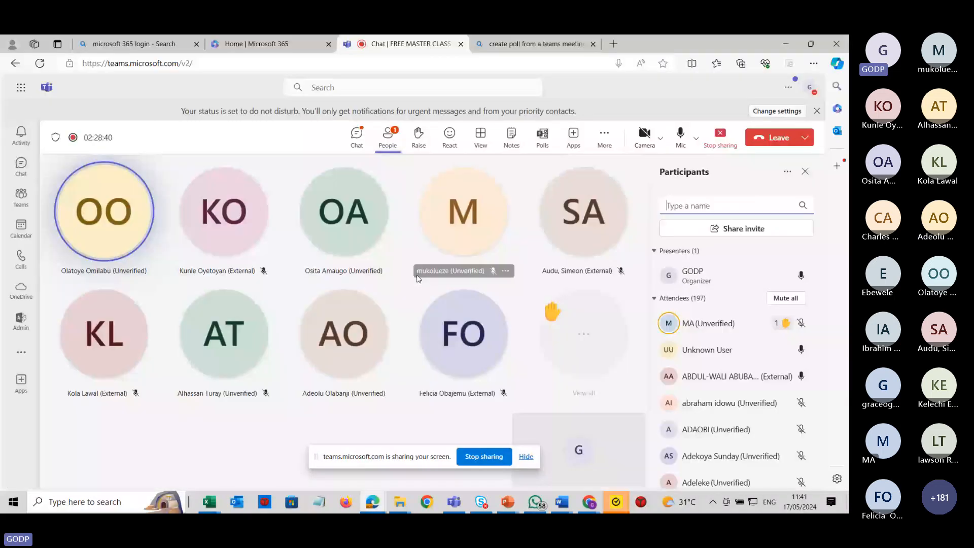
{"action": "key", "text": "alt+Tab"}
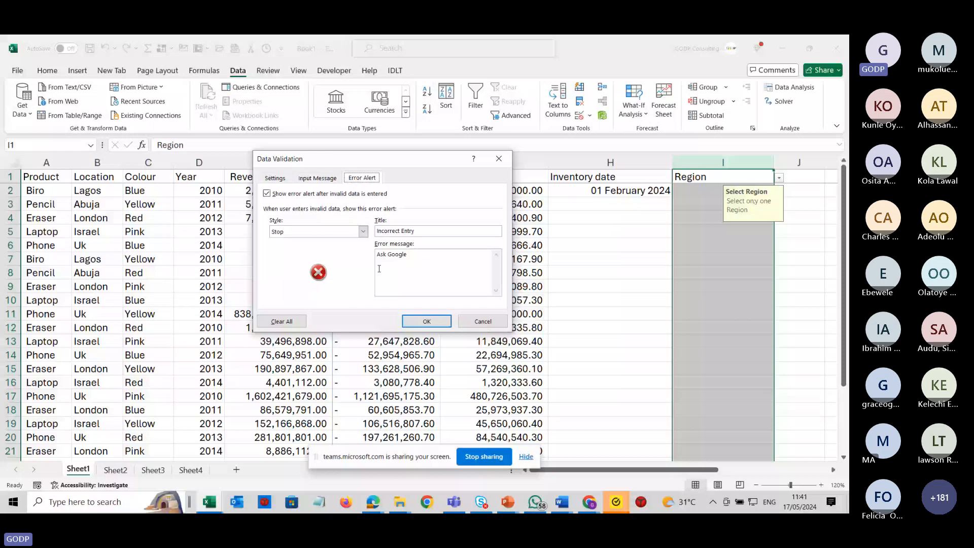
{"action": "left_click", "coordinate": [435, 322]}
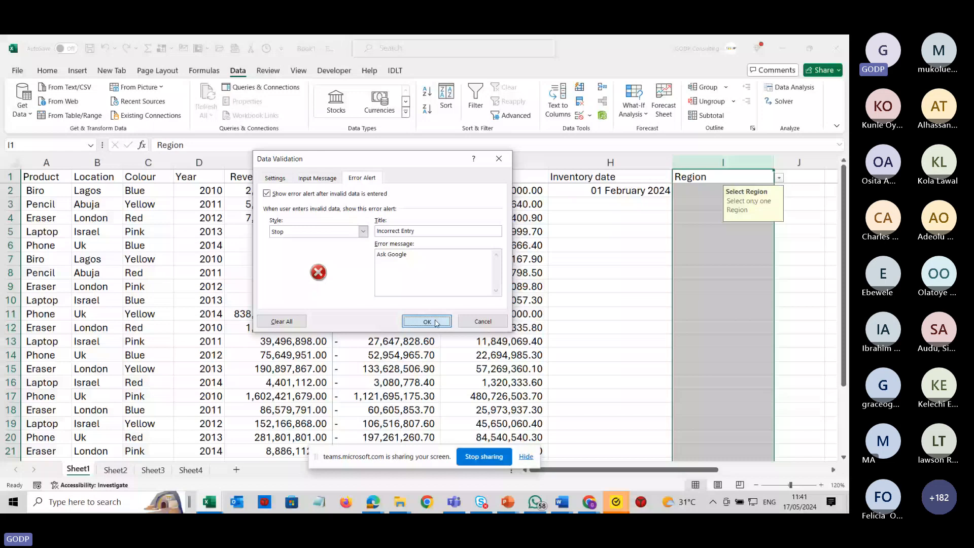
Open the Region dropdown list in cell I2 to show the choices.
{"action": "left_click", "coordinate": [722, 190]}
{"action": "left_click", "coordinate": [779, 192]}
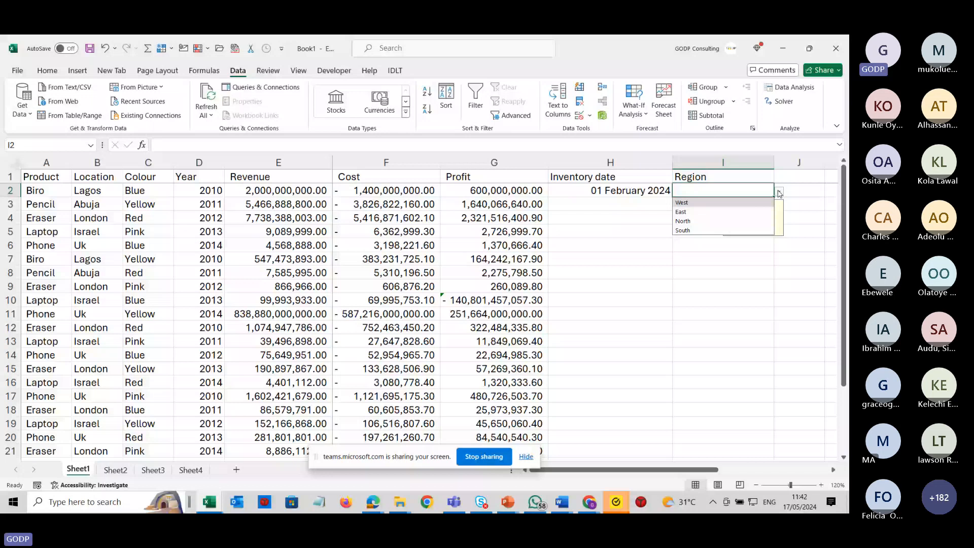
Pick West for I2 and North for I3 from the Region dropdown list.
{"action": "left_click", "coordinate": [758, 203]}
{"action": "left_click", "coordinate": [757, 207]}
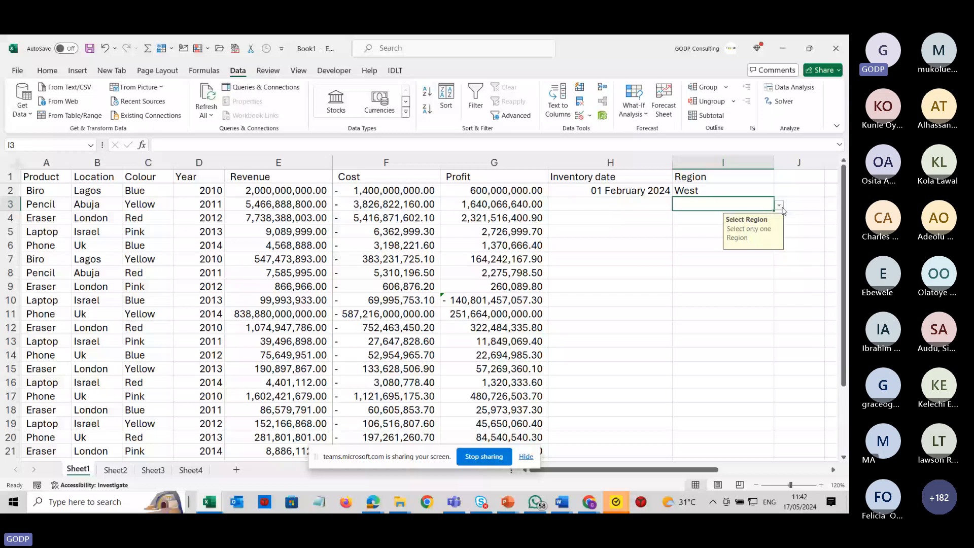
{"action": "left_click", "coordinate": [780, 206]}
{"action": "left_click", "coordinate": [708, 218]}
{"action": "left_click", "coordinate": [709, 218]}
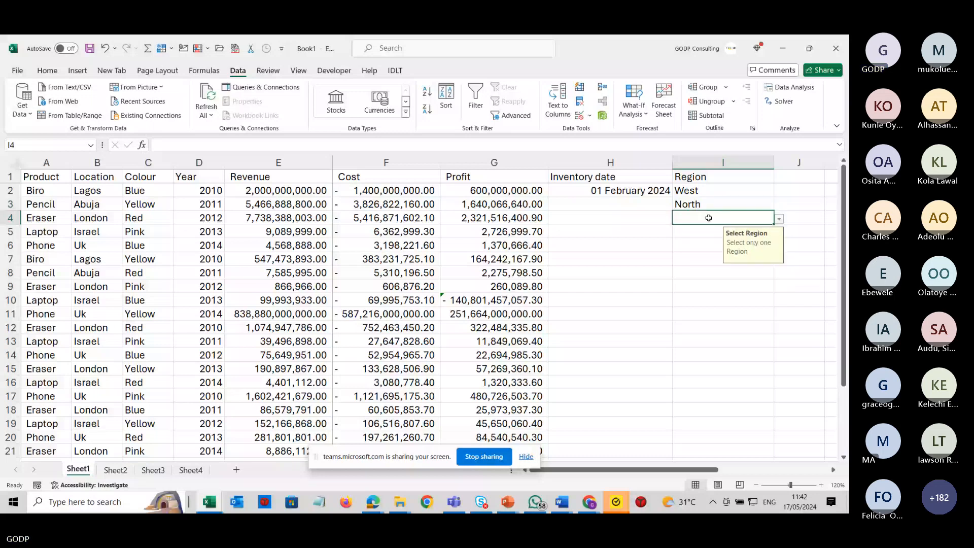
Try entering Accra in I4 to test the Region validation, and dismiss the error alert.
{"action": "type", "text": "A"}
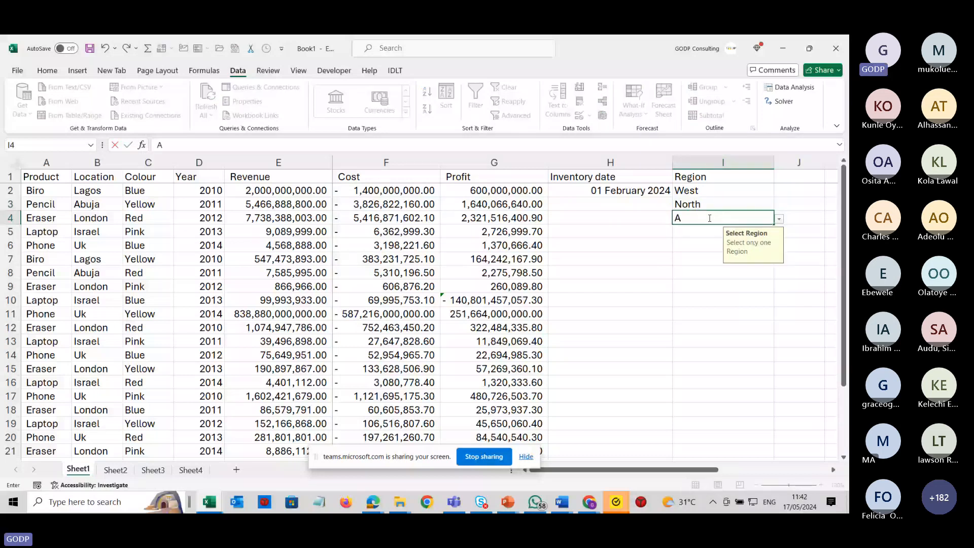
{"action": "type", "text": "ccra"}
{"action": "key", "text": "Return"}
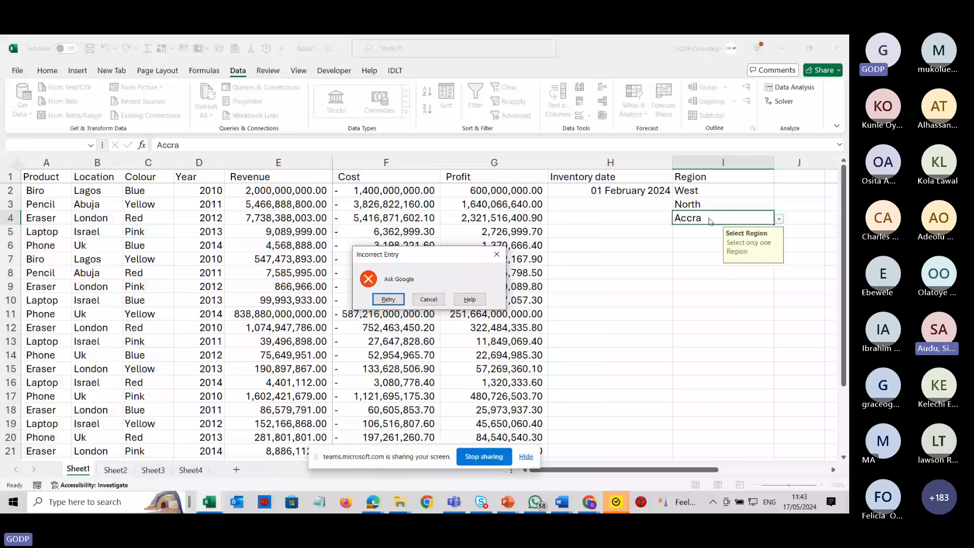
{"action": "key", "text": "alt+Tab"}
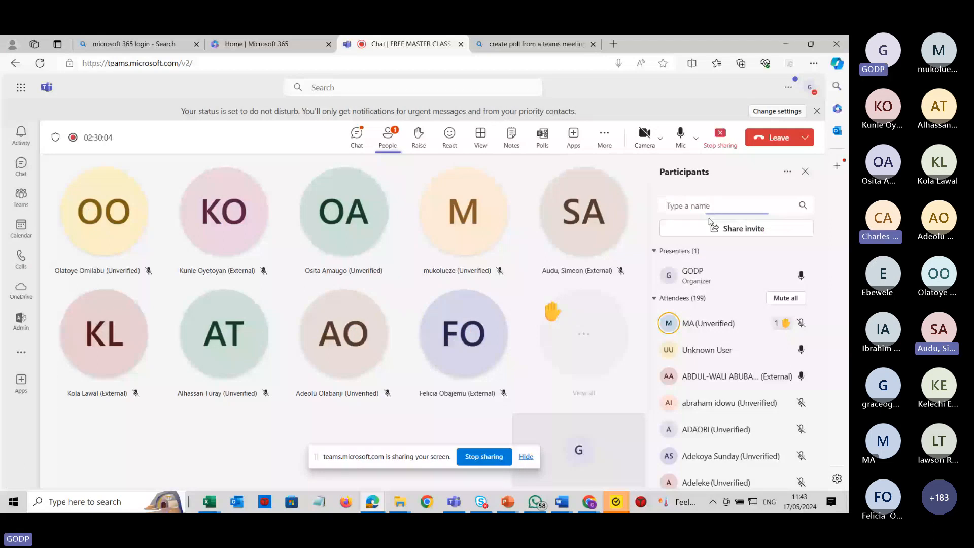
{"action": "key", "text": "alt+Tab"}
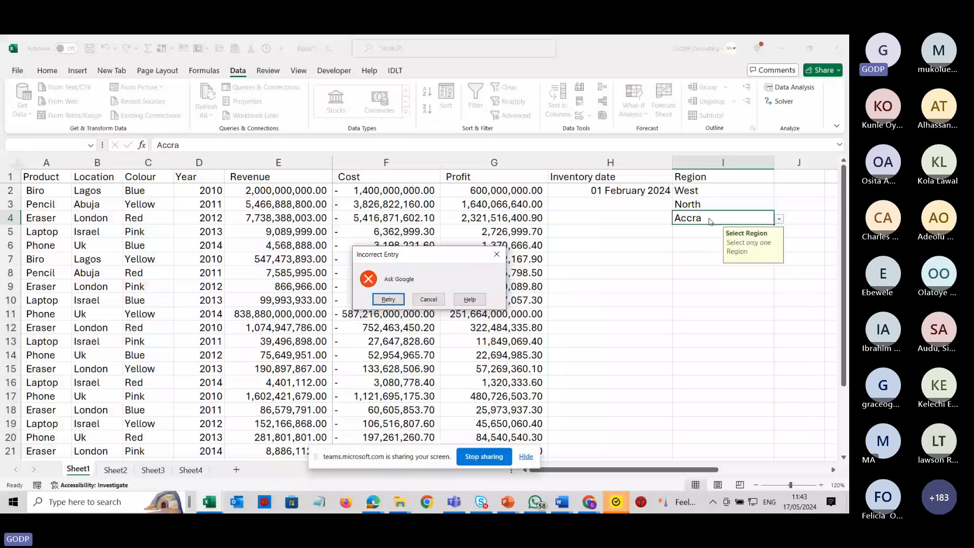
{"action": "left_click", "coordinate": [470, 299]}
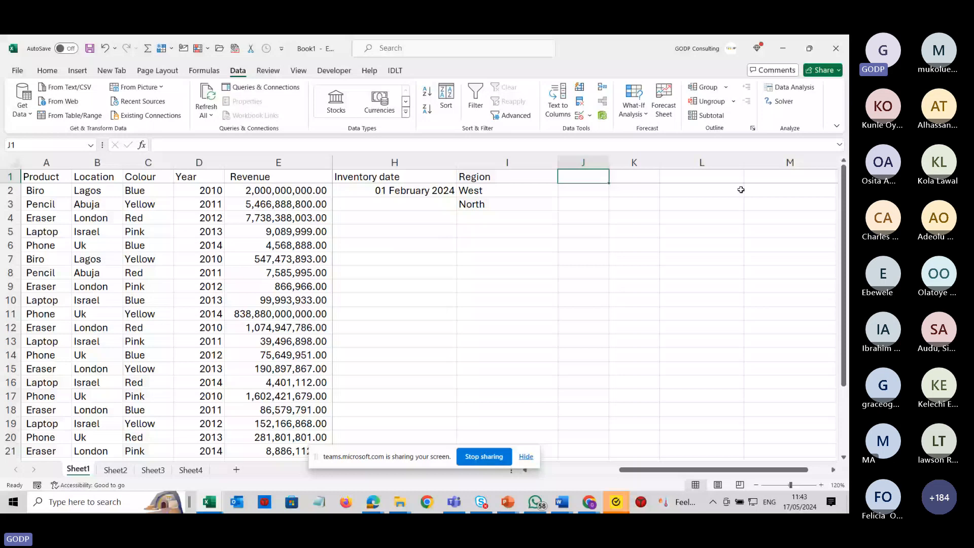
Enter the header Age in J1 and select column J.
{"action": "type", "text": "Age"}
{"action": "key", "text": "Return"}
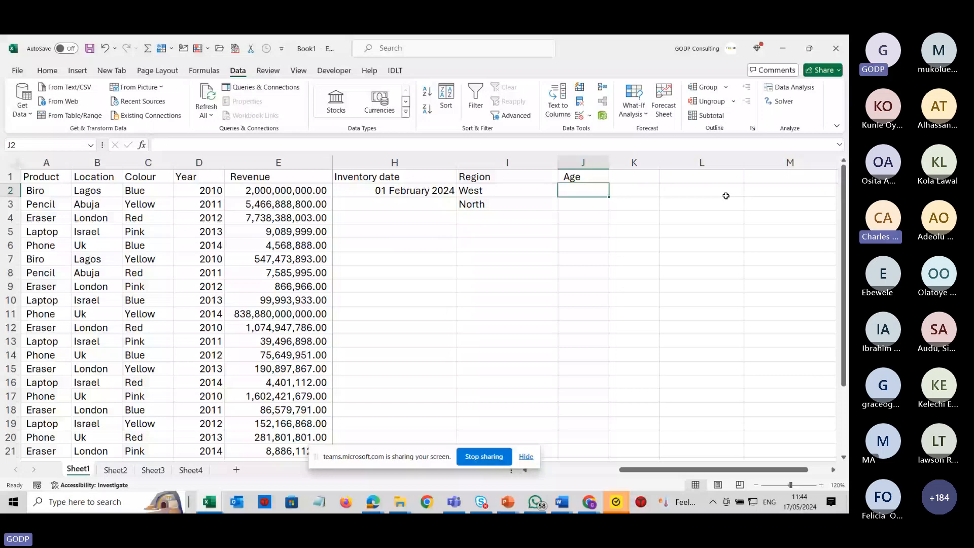
{"action": "left_click", "coordinate": [590, 163]}
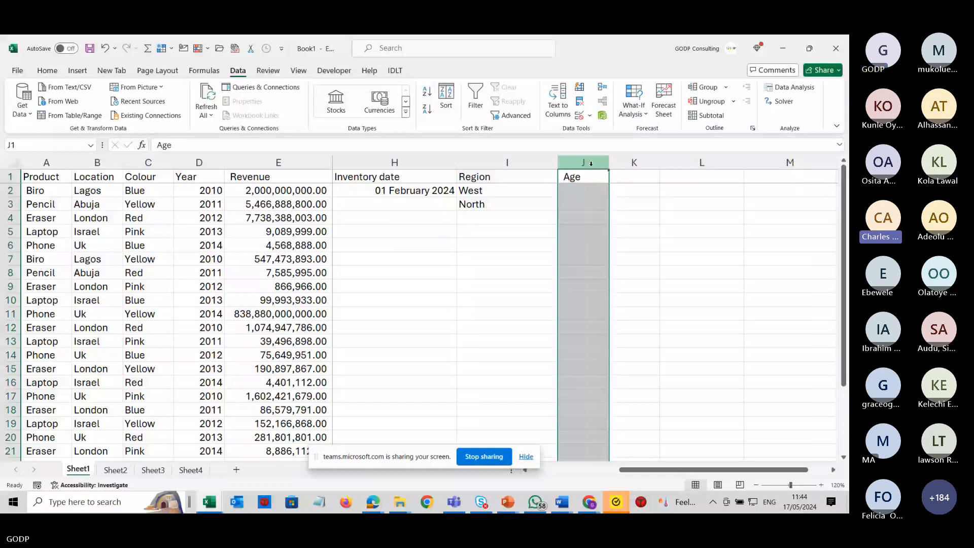
{"action": "key", "text": "alt+Tab"}
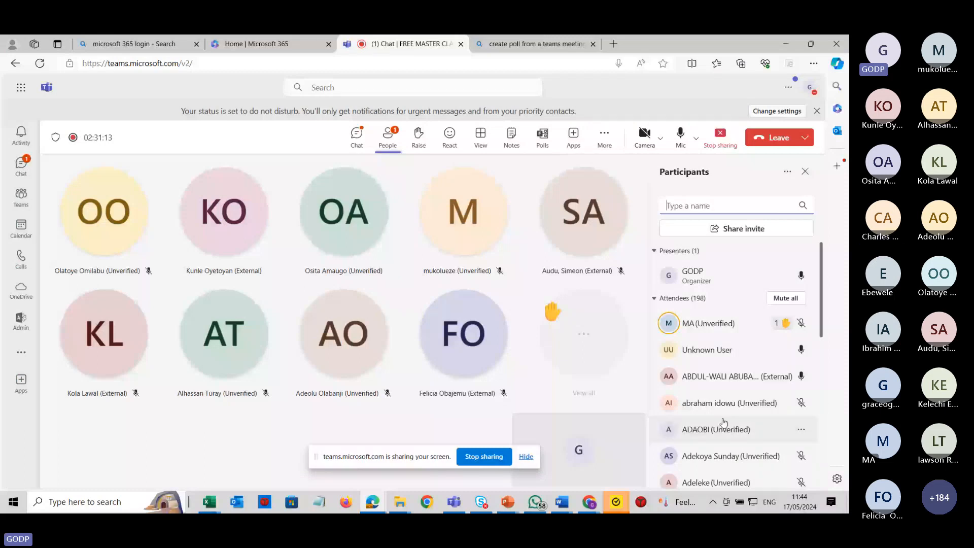
{"action": "key", "text": "alt+Tab"}
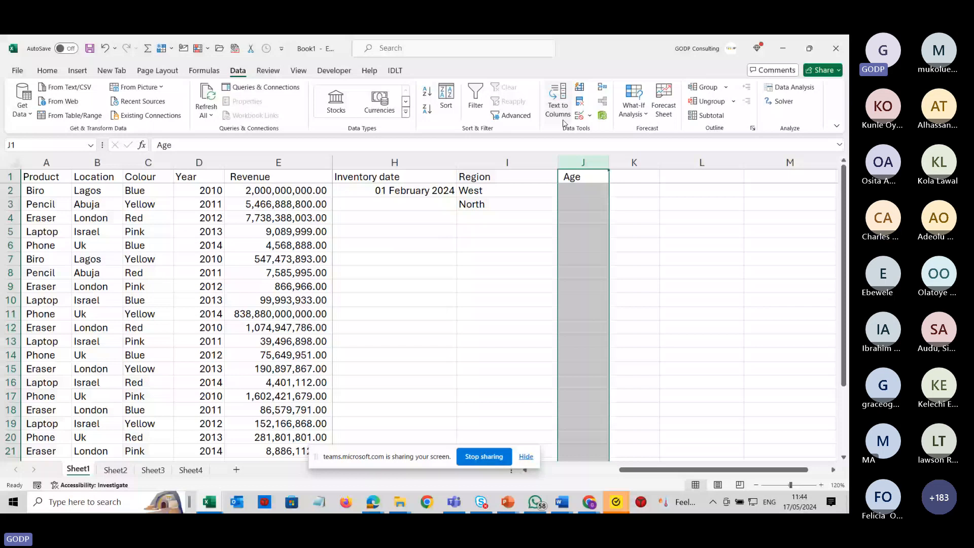
Set column J's data validation to allow whole numbers greater than or equal to 18.
{"action": "left_click", "coordinate": [579, 115]}
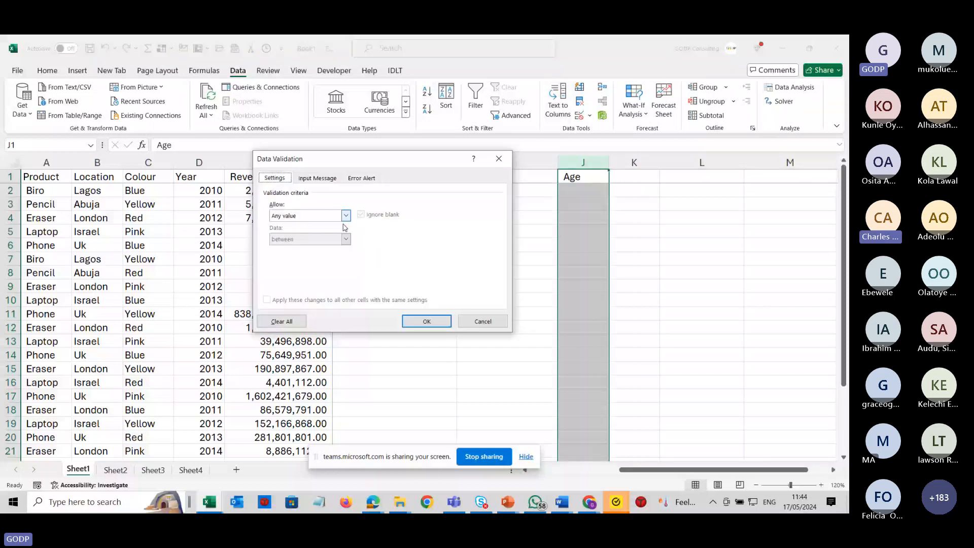
{"action": "left_click", "coordinate": [346, 216]}
{"action": "left_click", "coordinate": [310, 232]}
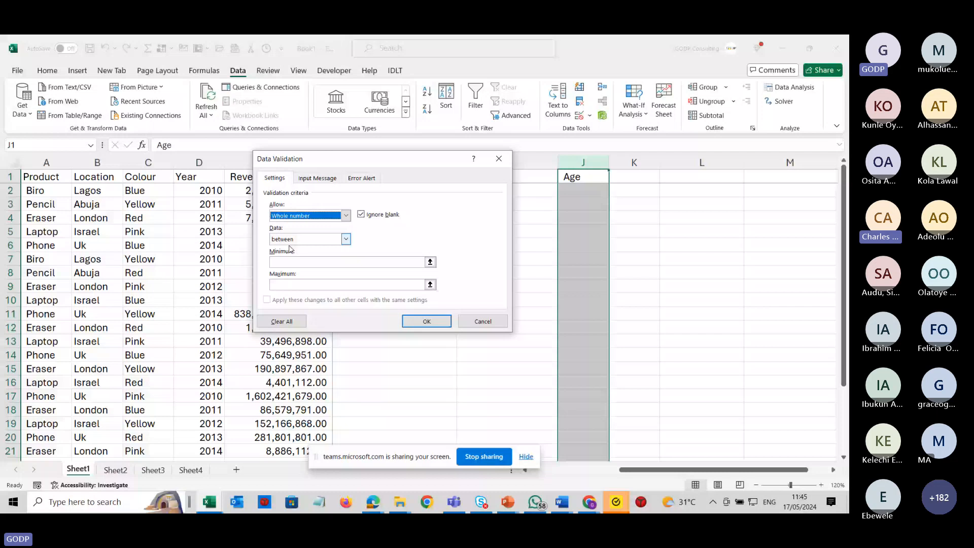
{"action": "left_click", "coordinate": [346, 239]}
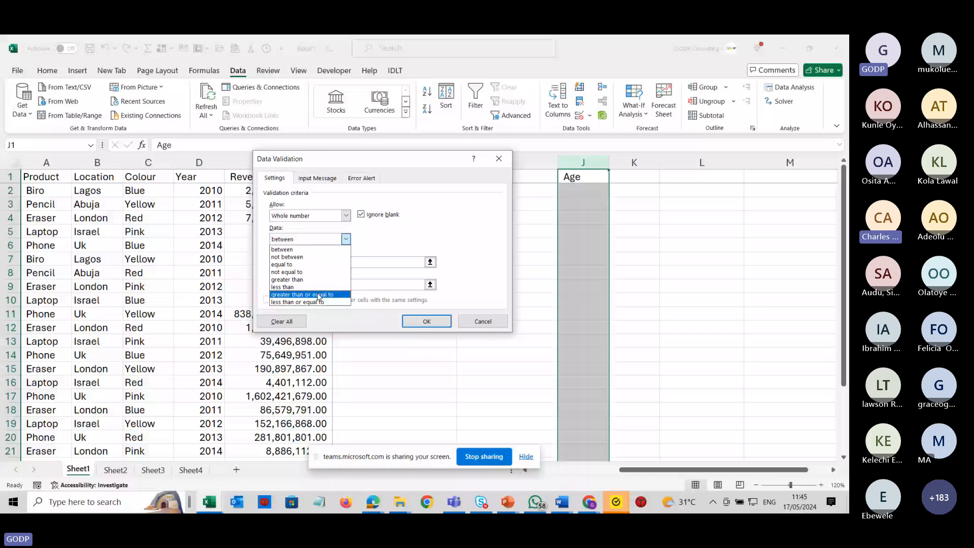
{"action": "left_click", "coordinate": [318, 296]}
{"action": "left_click", "coordinate": [323, 264]}
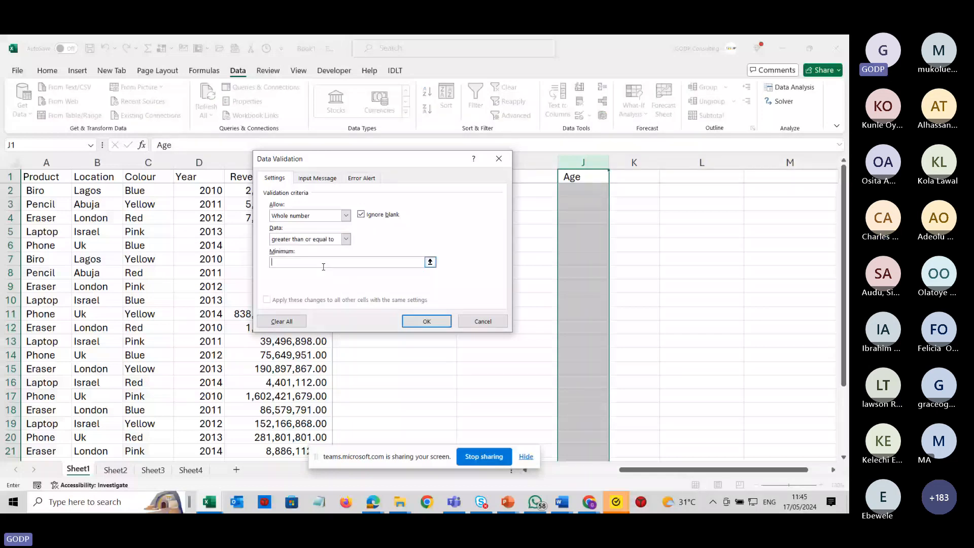
{"action": "type", "text": "18"}
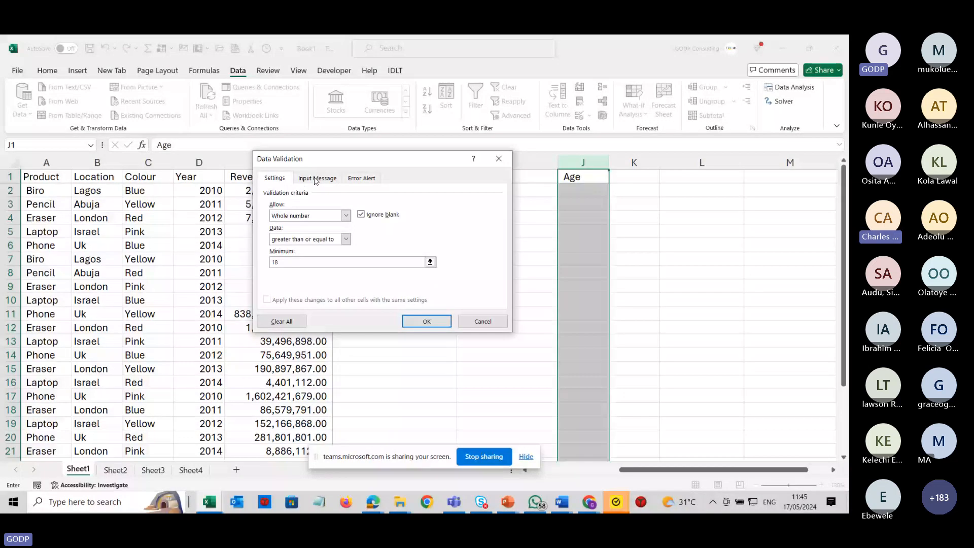
Add an input message titled Input Correct Age with the text Kindly input only correct.
{"action": "left_click", "coordinate": [316, 178]}
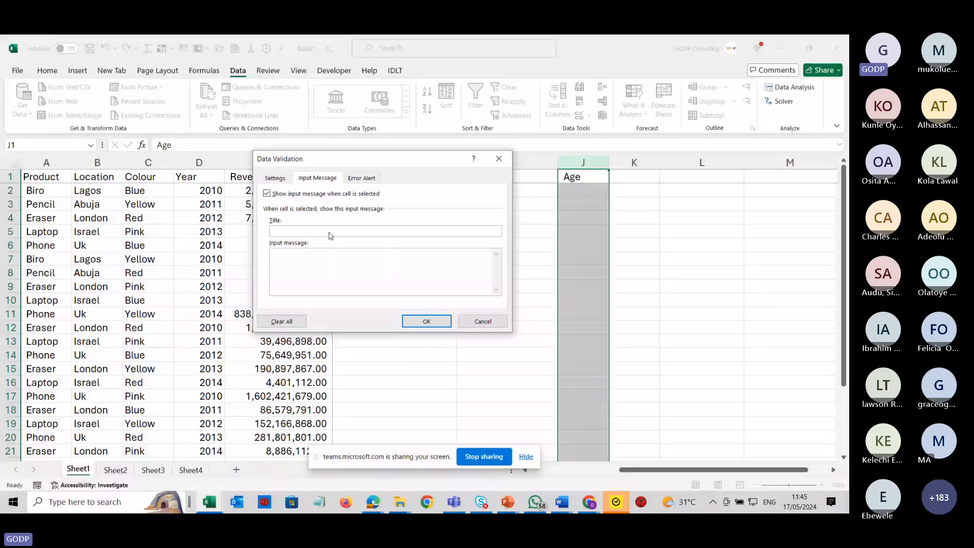
{"action": "left_click", "coordinate": [330, 232]}
{"action": "type", "text": "Input Correct Age"}
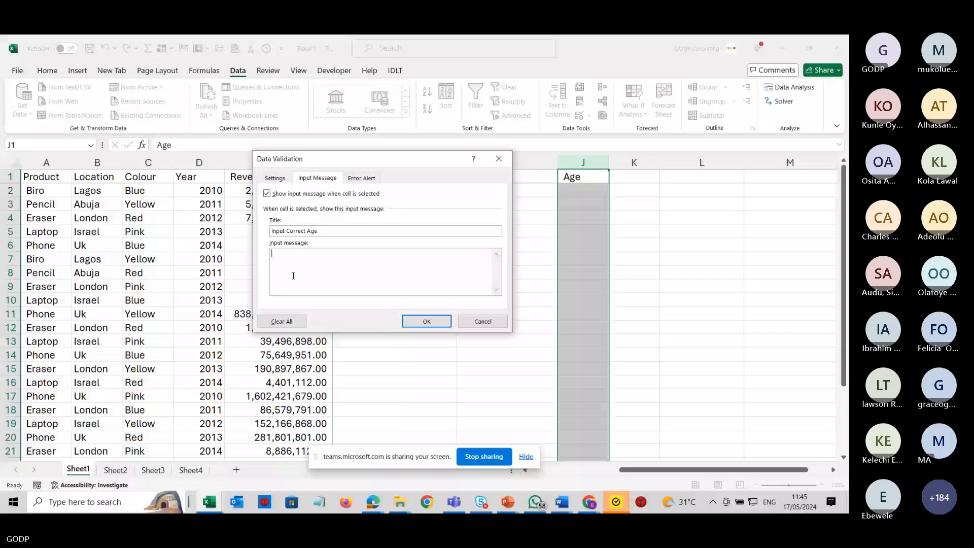
{"action": "left_click", "coordinate": [293, 276]}
{"action": "type", "text": "Kindly "}
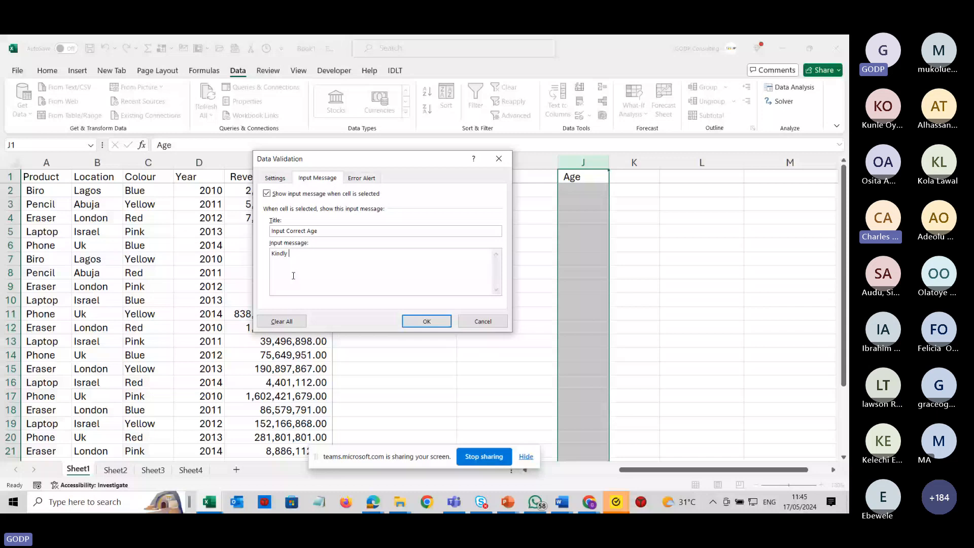
{"action": "type", "text": "input on"}
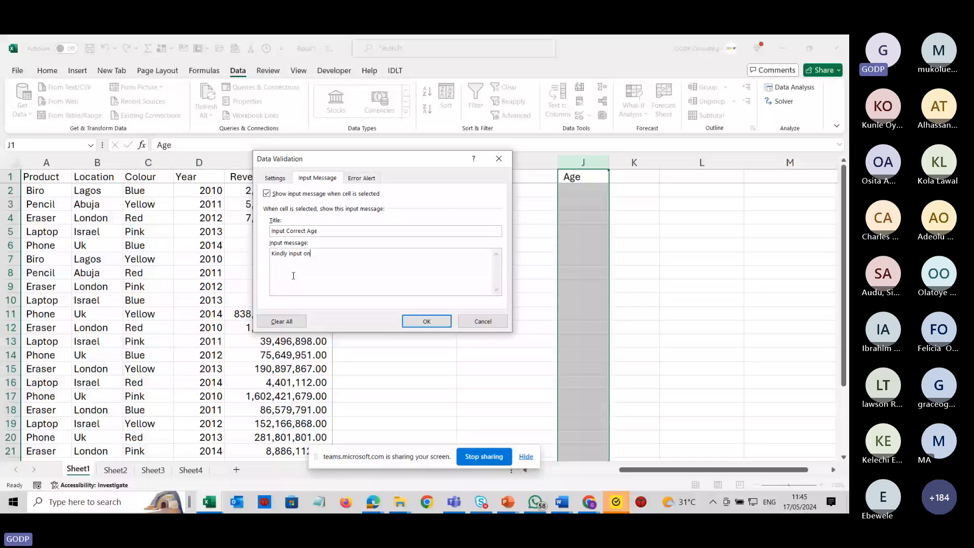
{"action": "type", "text": "ly cor"}
Add a Stop error alert titled Incorrect Entry with the message Consult your Birth Certificate, and apply the validation.
{"action": "left_click", "coordinate": [362, 178]}
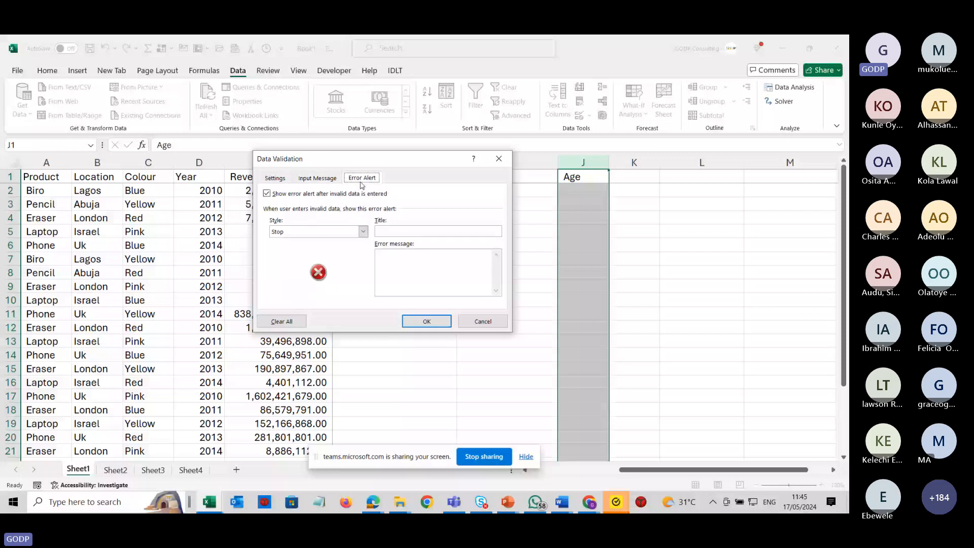
{"action": "left_click", "coordinate": [397, 233]}
{"action": "type", "text": "Incorrect En"}
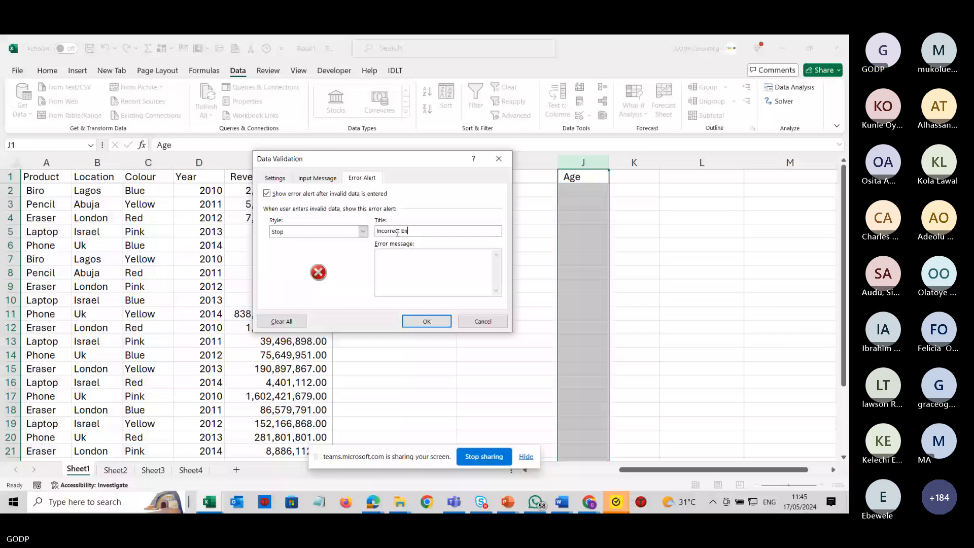
{"action": "type", "text": "try"}
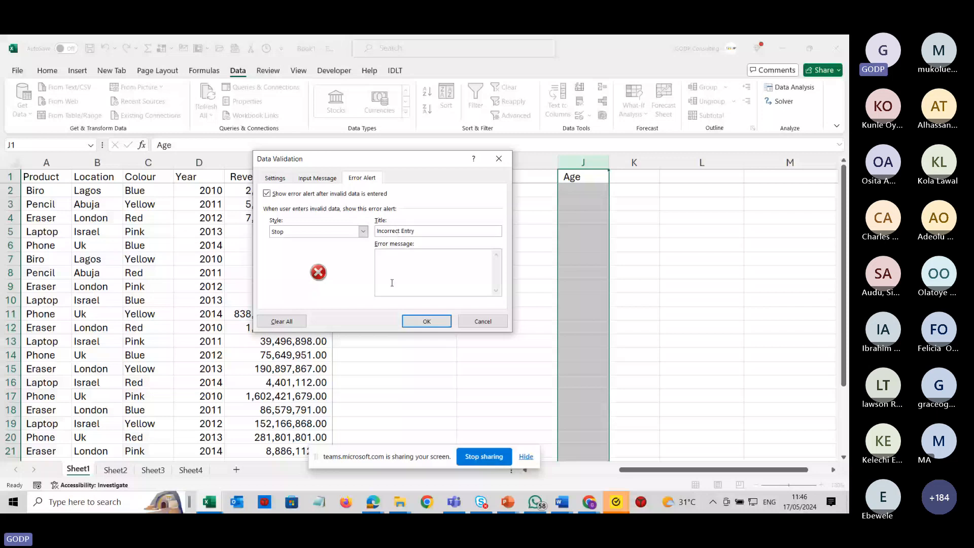
{"action": "left_click", "coordinate": [391, 282]}
{"action": "type", "text": "Consult yo"}
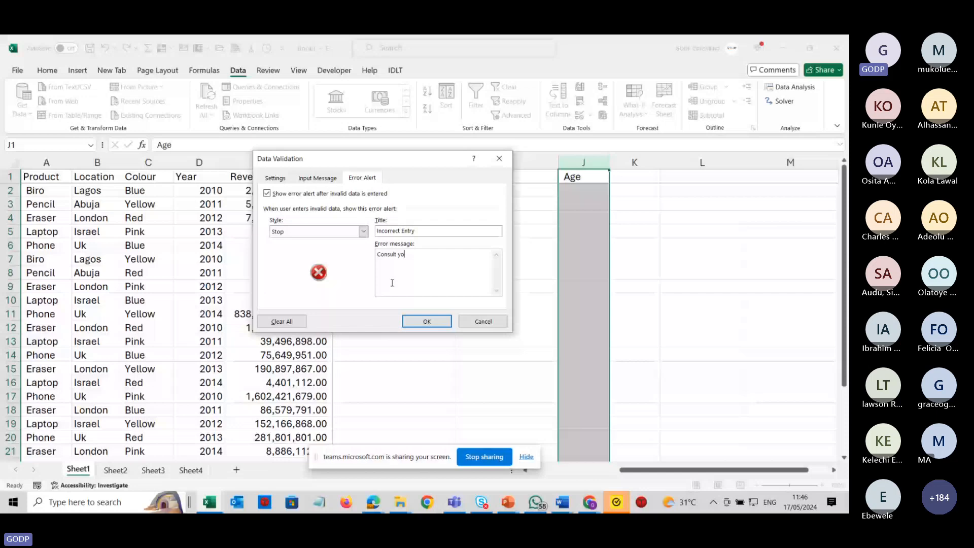
{"action": "type", "text": "ur"}
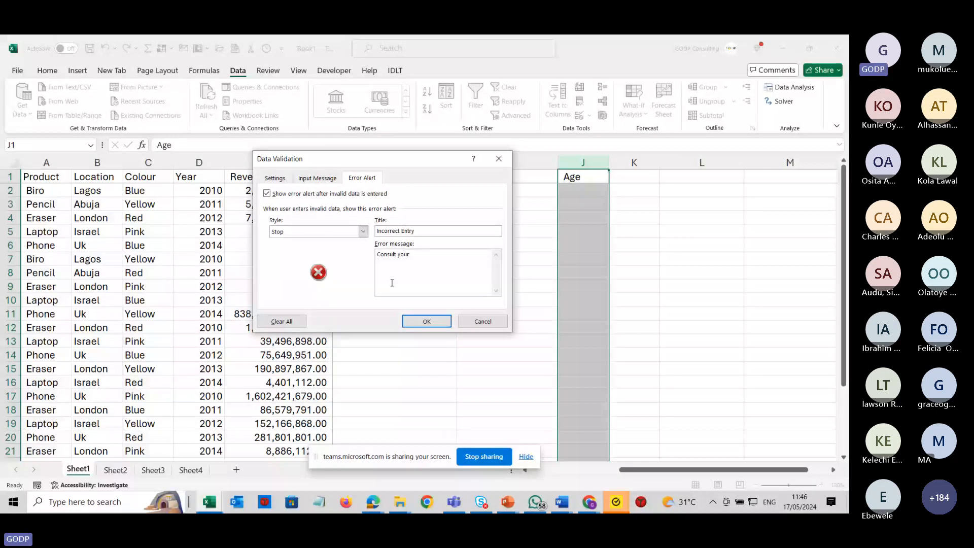
{"action": "type", "text": " Birth Certifica"}
{"action": "left_click", "coordinate": [426, 321]}
Check the Age input message, then enter ages 20 in J2 and 50 in J3.
{"action": "left_click", "coordinate": [573, 227]}
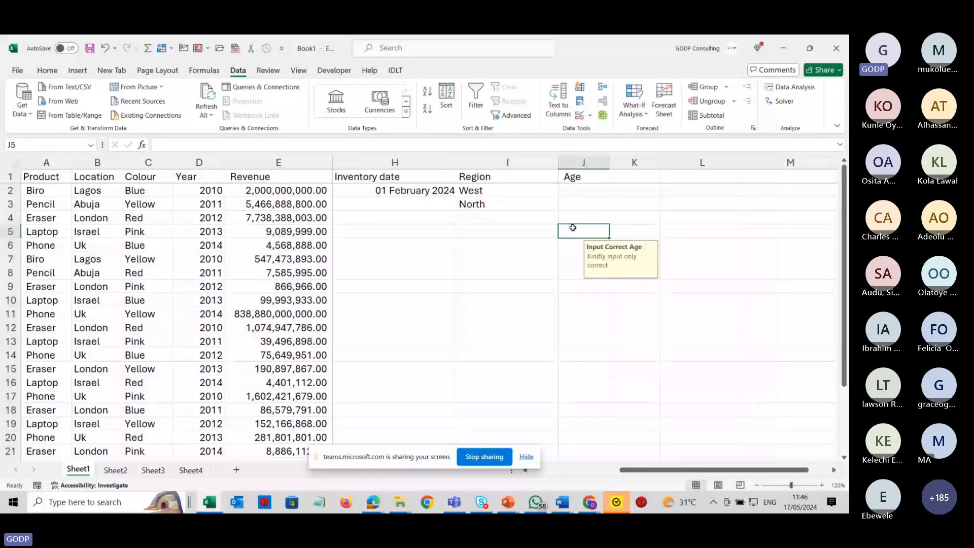
{"action": "left_click", "coordinate": [581, 194]}
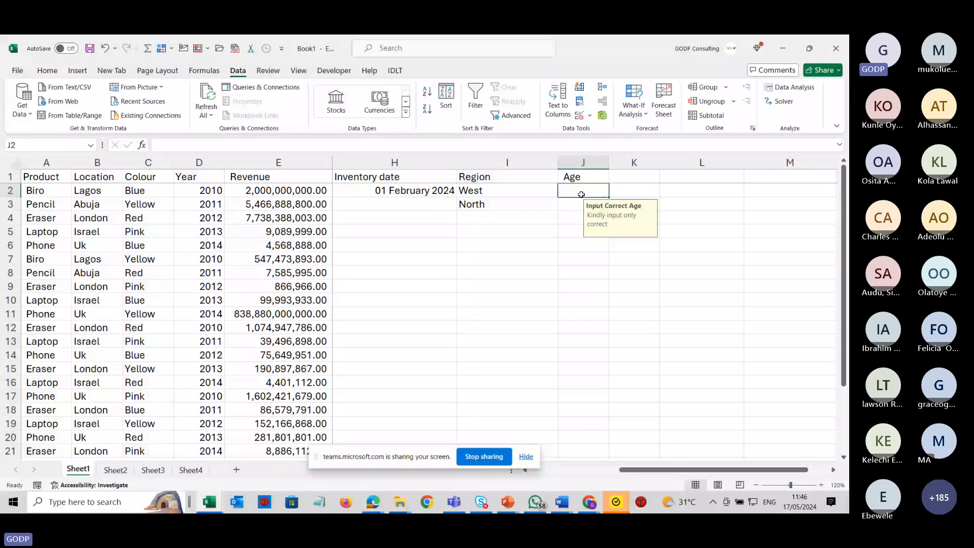
{"action": "type", "text": "2"}
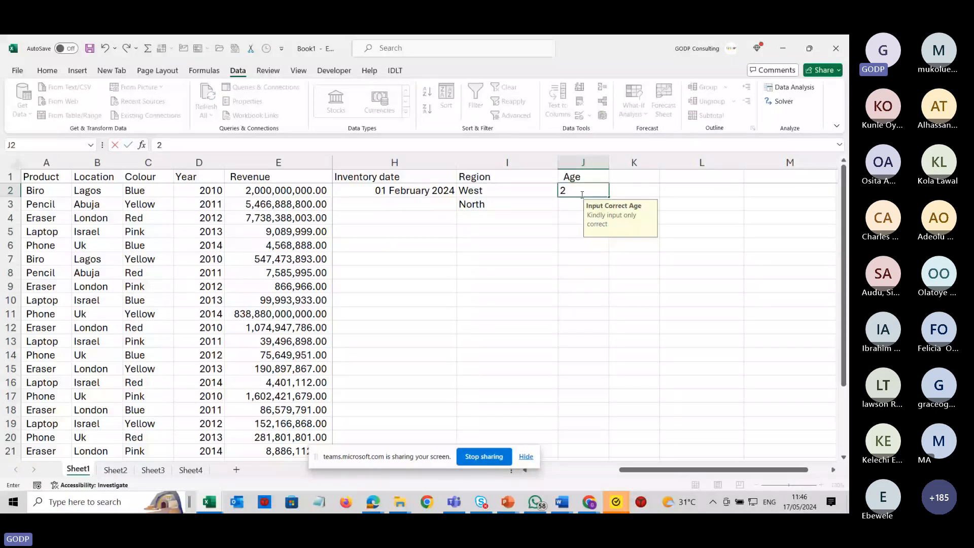
{"action": "type", "text": "0"}
{"action": "key", "text": "Return"}
{"action": "type", "text": "50"}
{"action": "key", "text": "ctrl+Return"}
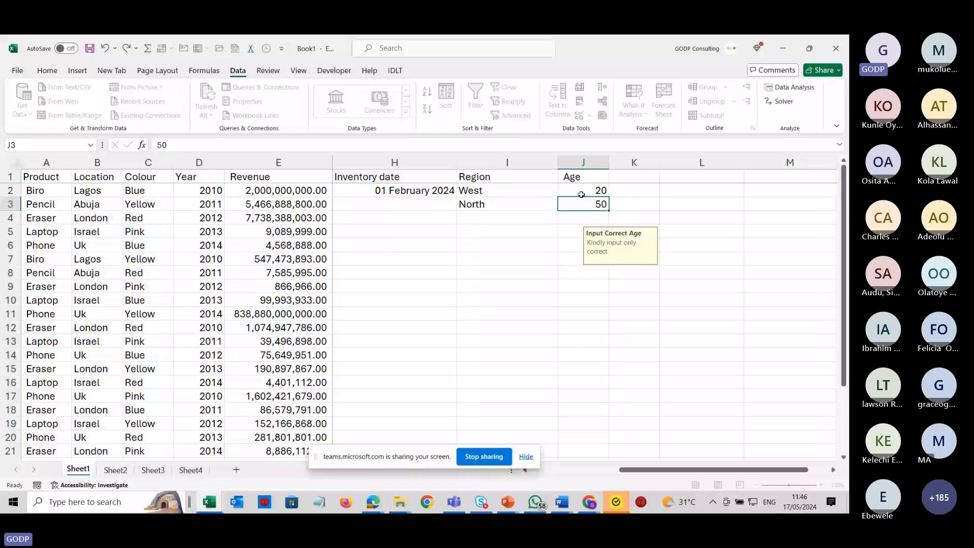
Try entering age 12 in J4 and cancel the rejected entry.
{"action": "key", "text": "Return"}
{"action": "type", "text": "12"}
{"action": "key", "text": "Return"}
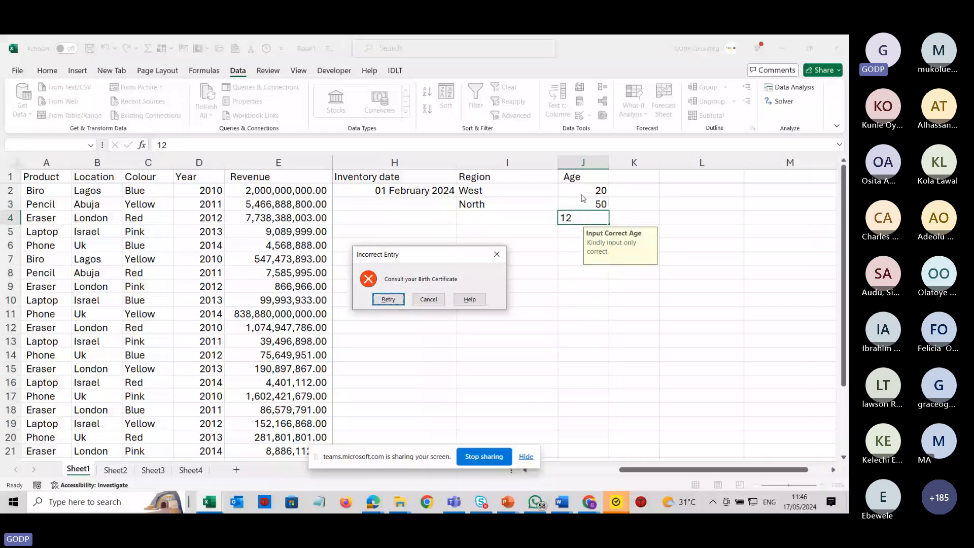
{"action": "key", "text": "Escape"}
Reopen column J's data validation and change the error message to Age in in a wrong format or lower than 18.
{"action": "left_click", "coordinate": [583, 162]}
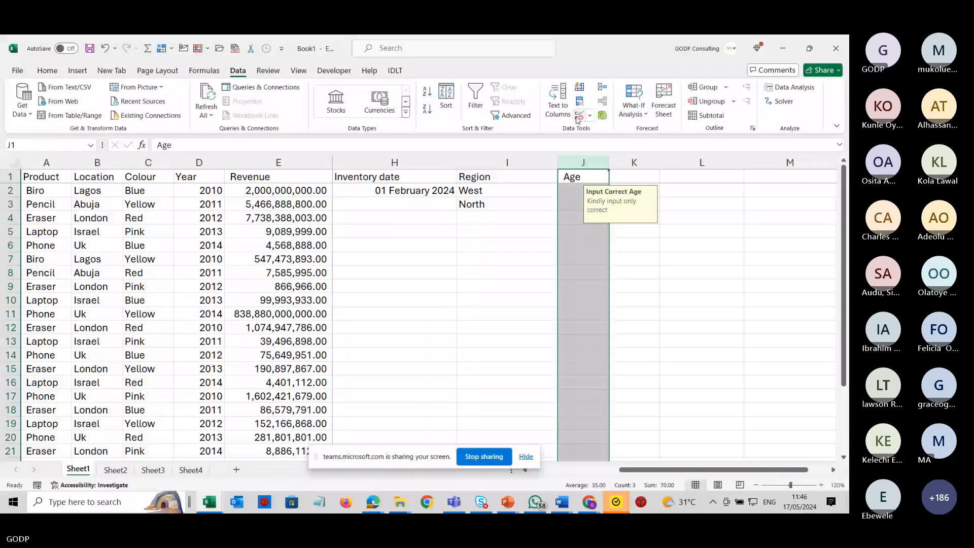
{"action": "left_click", "coordinate": [577, 116]}
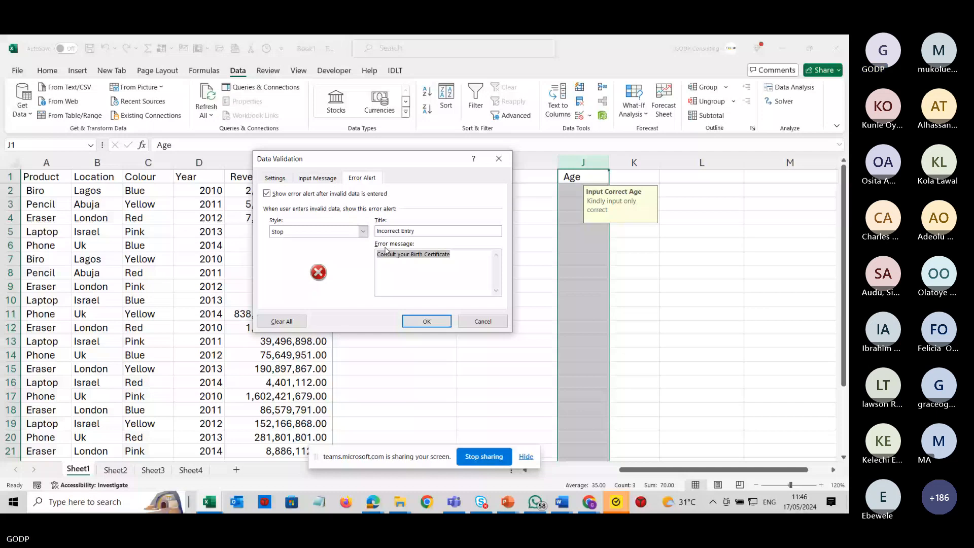
{"action": "type", "text": "Age in in a w"}
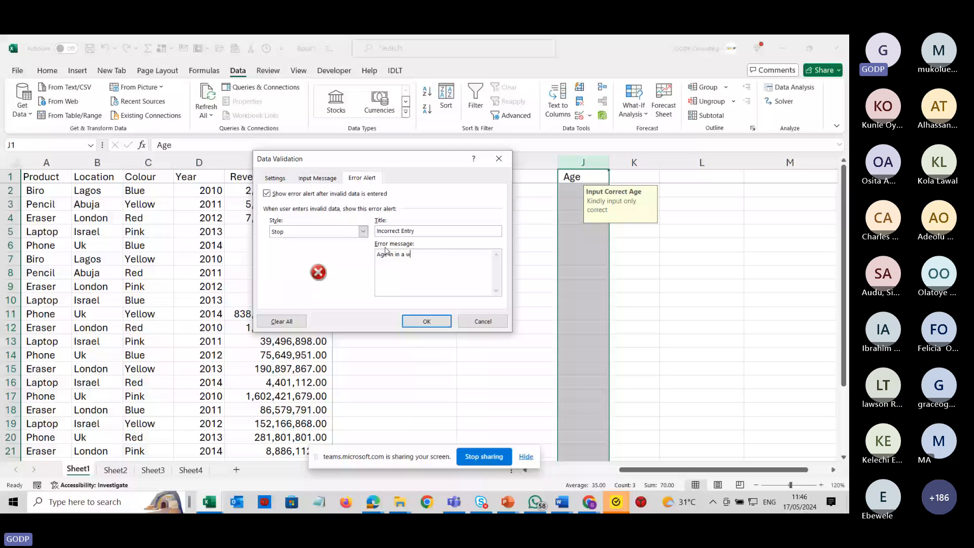
{"action": "type", "text": "rong format or lower than 18"}
{"action": "left_click", "coordinate": [433, 322]}
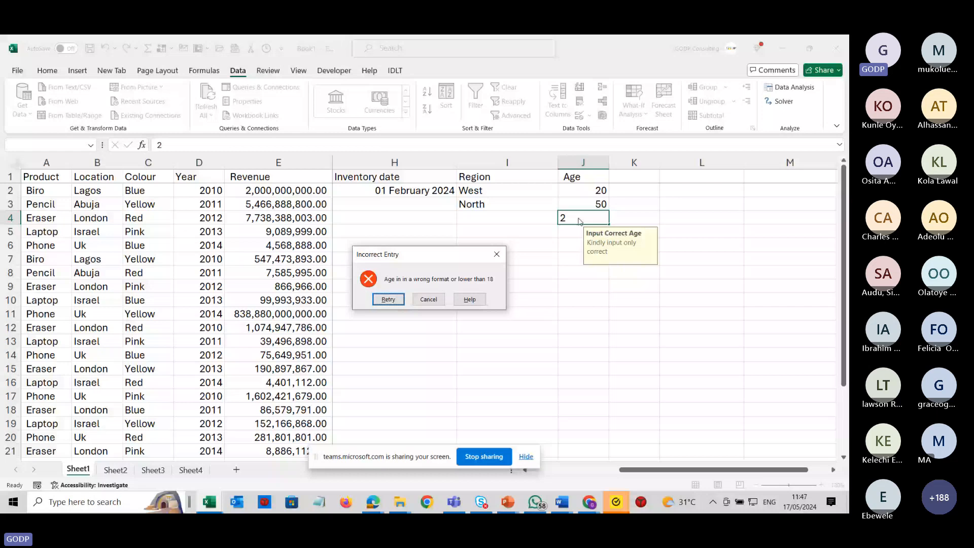
Retry the age in J4 as 21 and enter 18 in J5.
{"action": "key", "text": "Return"}
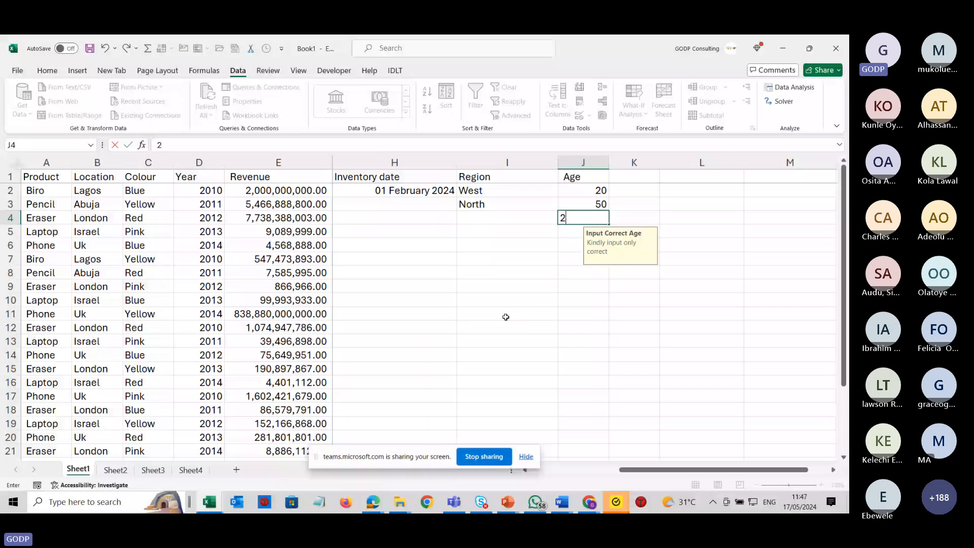
{"action": "type", "text": "1"}
{"action": "key", "text": "Return"}
{"action": "type", "text": "18"}
{"action": "key", "text": "Return"}
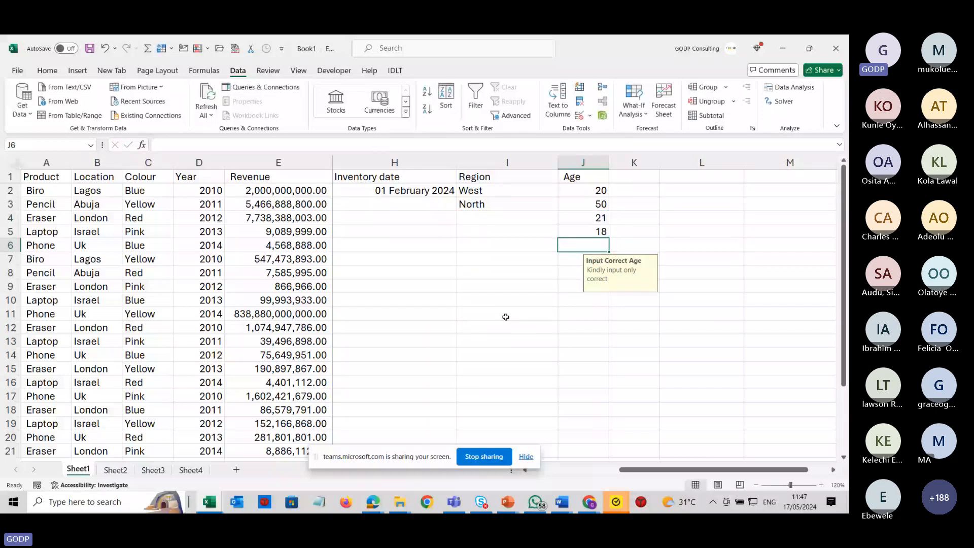
Try entering age 17 in J6 and close the rejected entry's alert.
{"action": "type", "text": "17"}
{"action": "key", "text": "Return"}
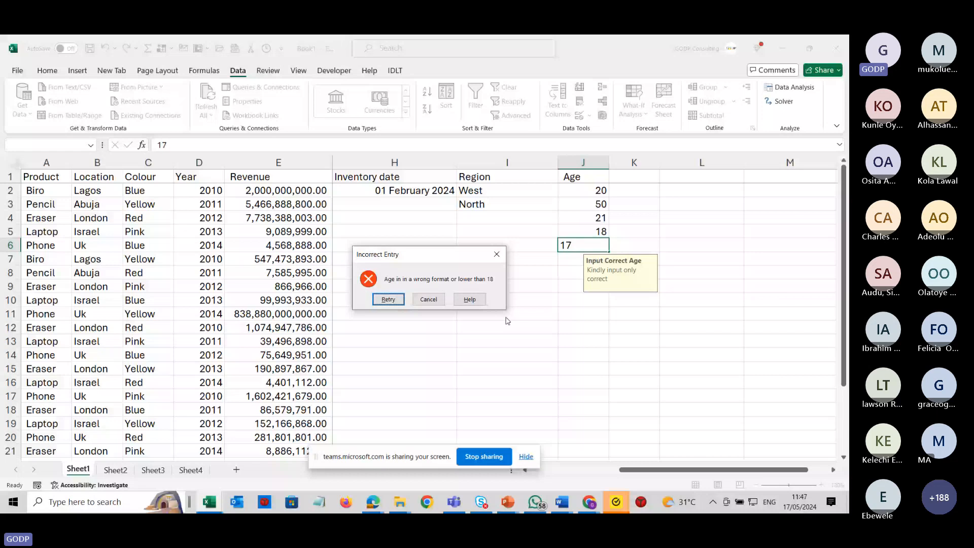
{"action": "left_click", "coordinate": [496, 253]}
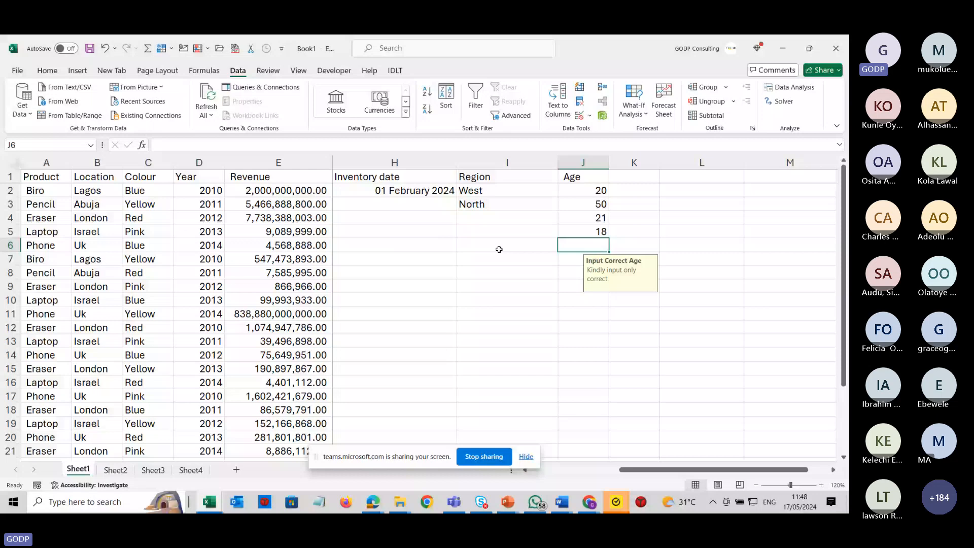
{"action": "key", "text": "alt+Tab"}
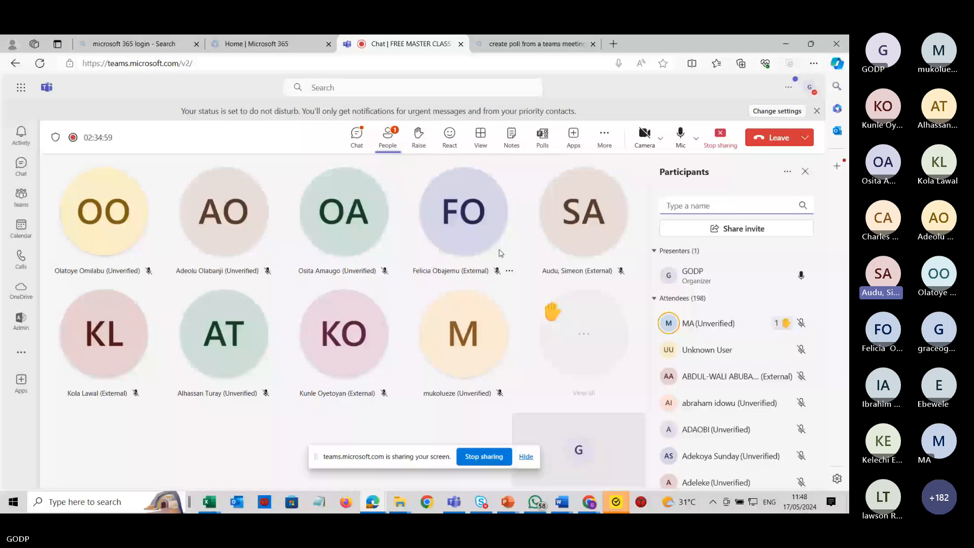
{"action": "key", "text": "alt+Tab"}
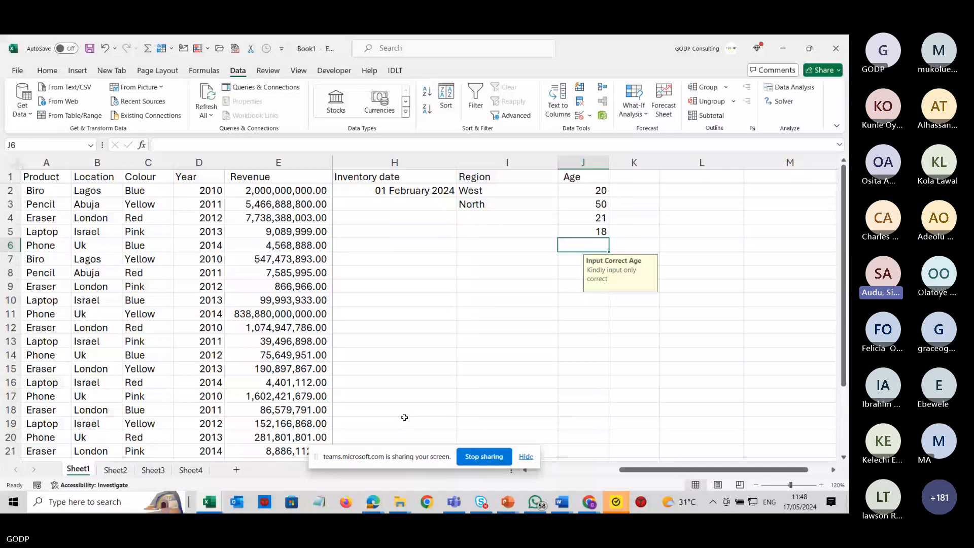
Reopen the Age cell's data validation to review its settings, then close the dialog.
{"action": "left_click", "coordinate": [579, 116]}
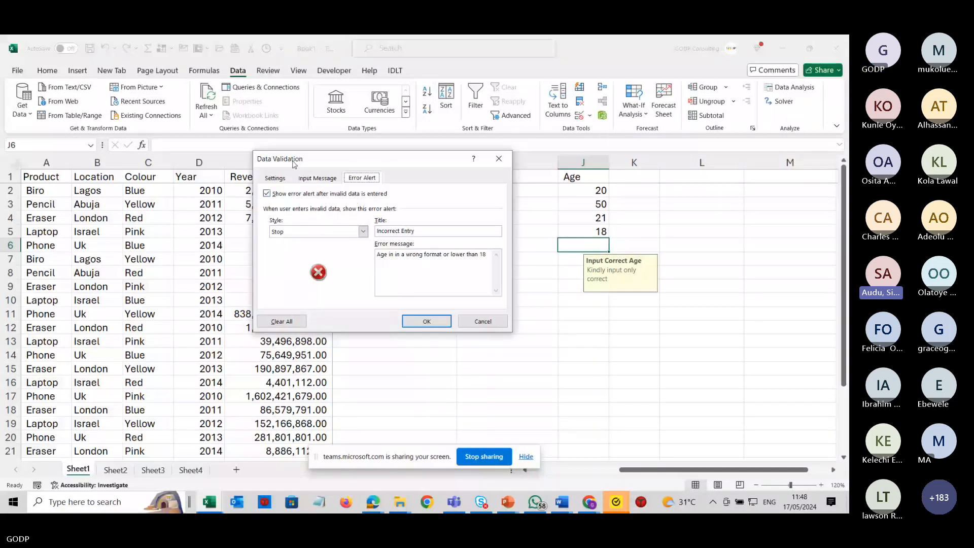
{"action": "left_click", "coordinate": [283, 180]}
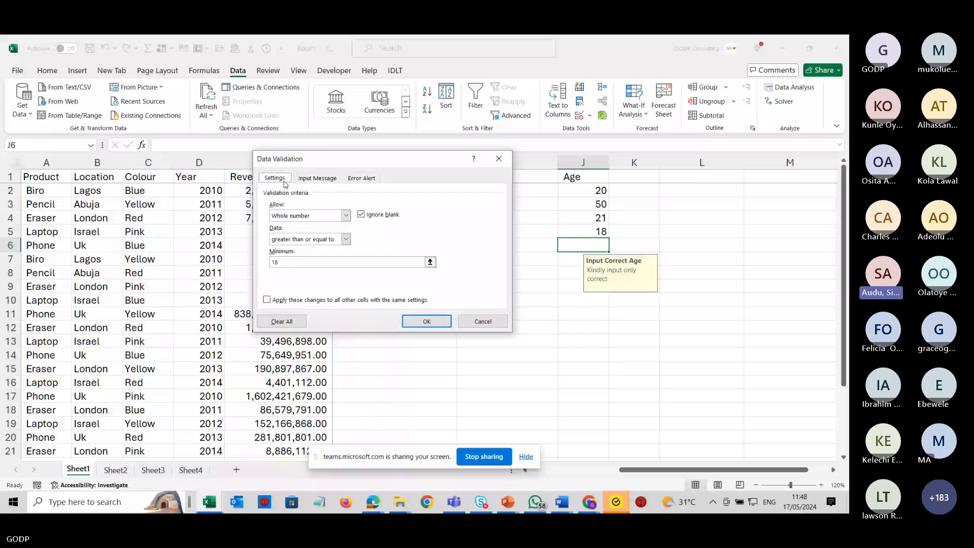
{"action": "left_click", "coordinate": [346, 215]}
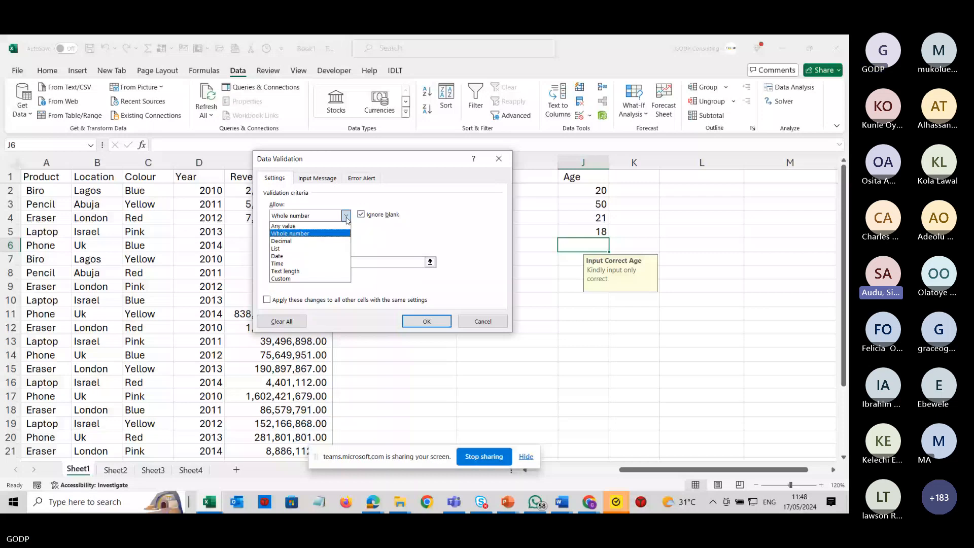
{"action": "left_click", "coordinate": [498, 158]}
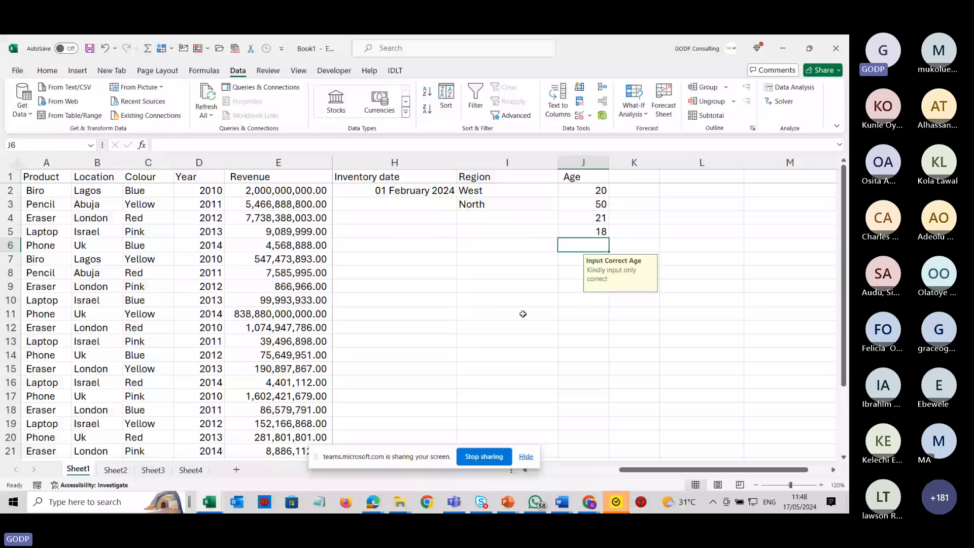
Replace the year in D4 with the text Twenty Twelve.
{"action": "left_click", "coordinate": [589, 118]}
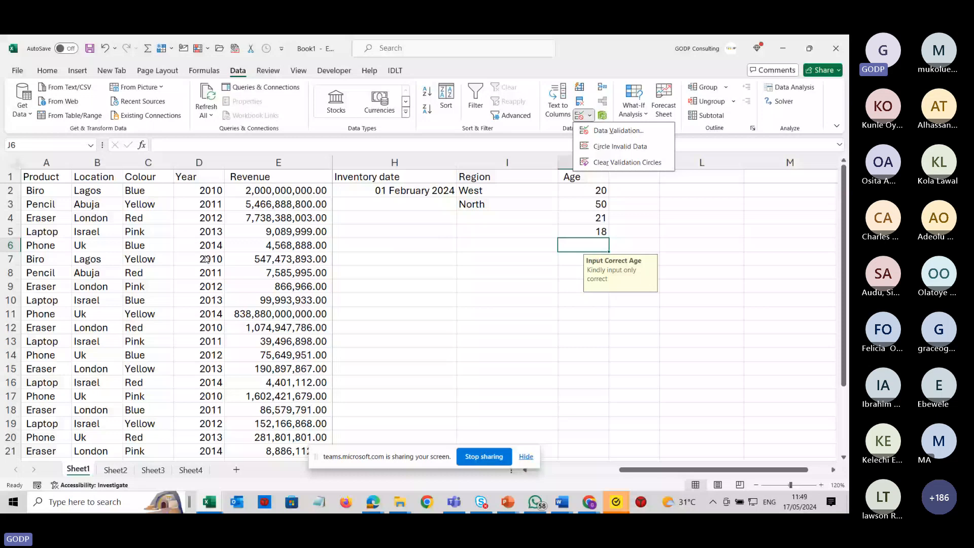
{"action": "left_click", "coordinate": [205, 285]}
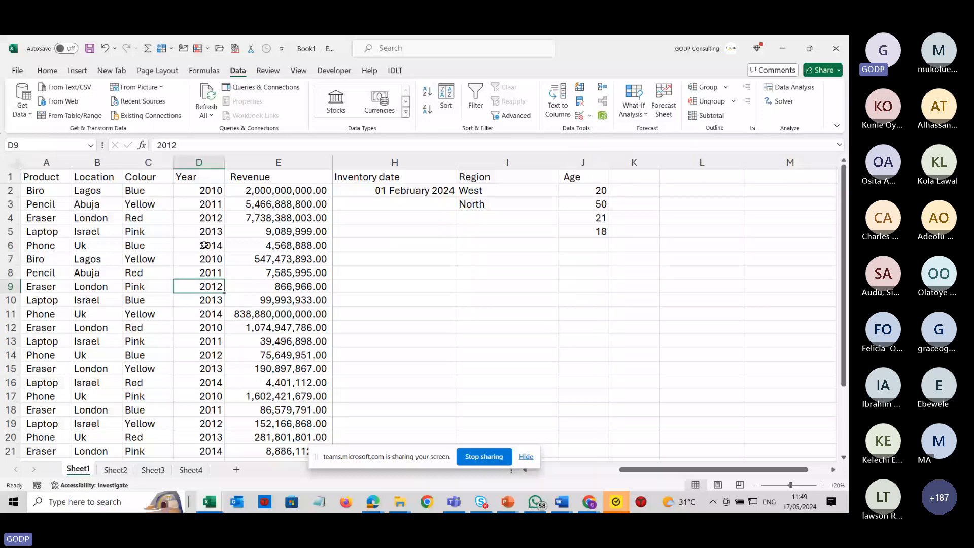
{"action": "left_click", "coordinate": [204, 244]}
{"action": "left_click", "coordinate": [210, 218]}
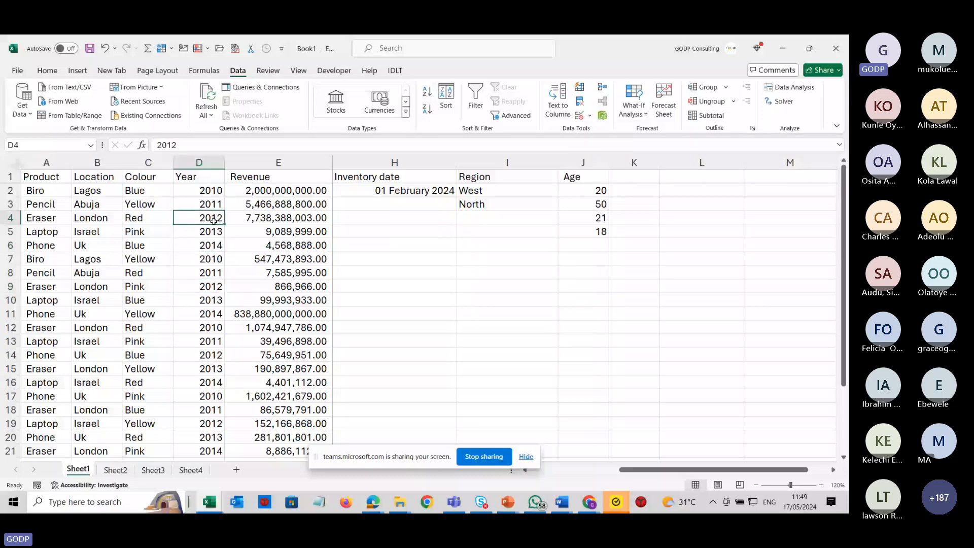
{"action": "double_click", "coordinate": [222, 222]}
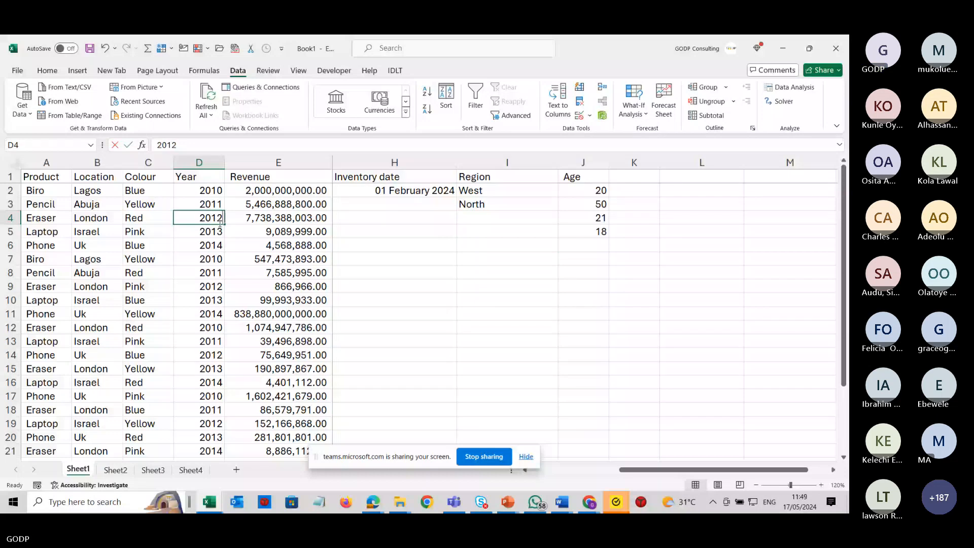
{"action": "type", "text": "Twenty"}
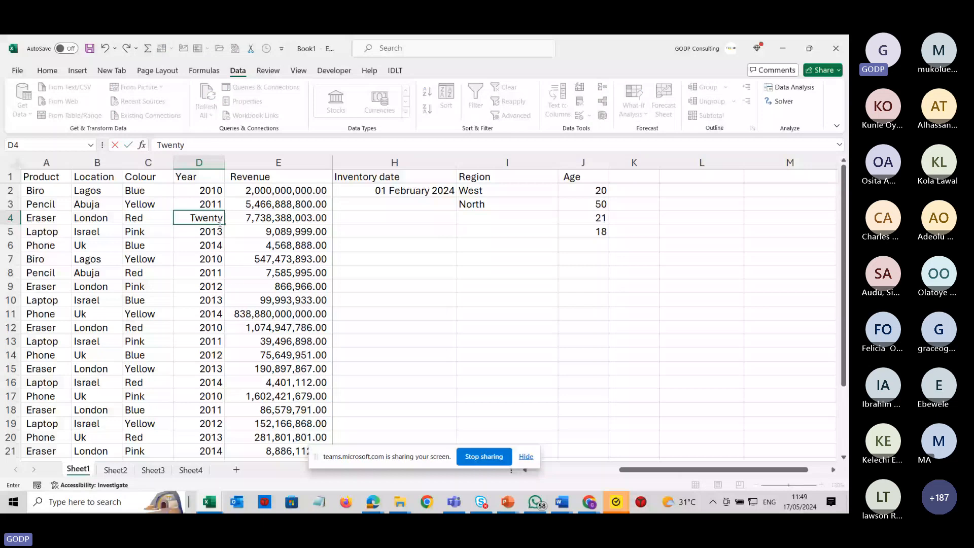
{"action": "type", "text": " Twelve"}
{"action": "key", "text": "Return"}
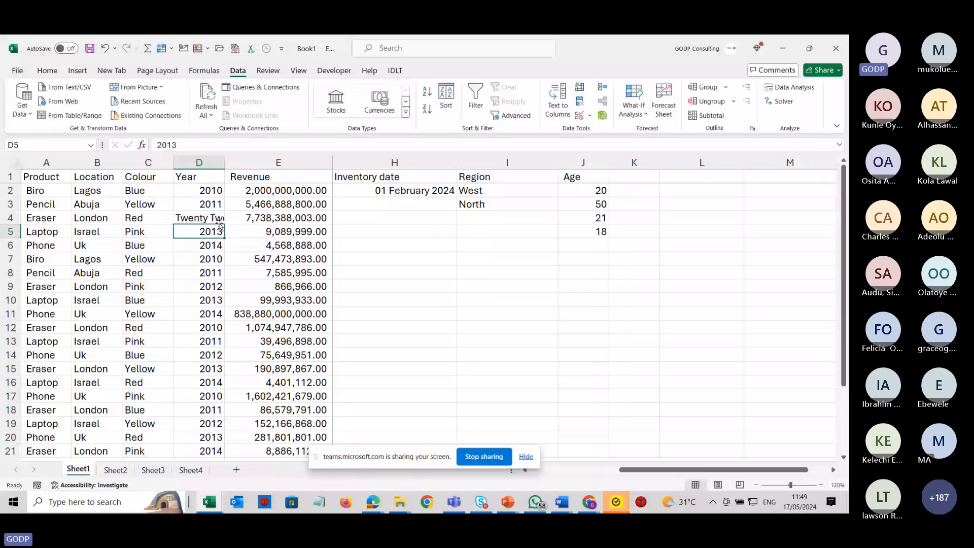
Widen column D to fit, then validate the Year column to whole numbers less than 2009.
{"action": "double_click", "coordinate": [224, 163]}
{"action": "left_click", "coordinate": [216, 215]}
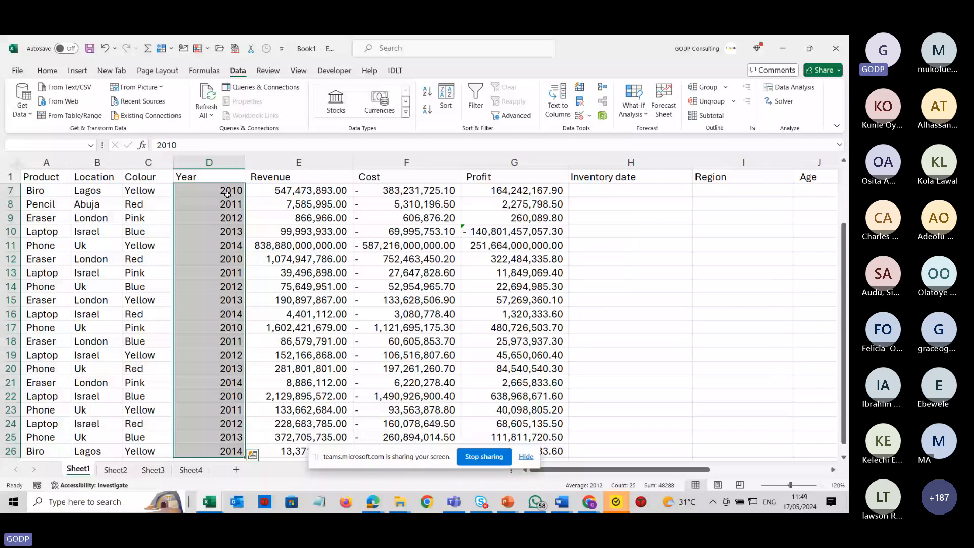
{"action": "scroll", "coordinate": [227, 194], "scroll_direction": "up", "scroll_amount": 2}
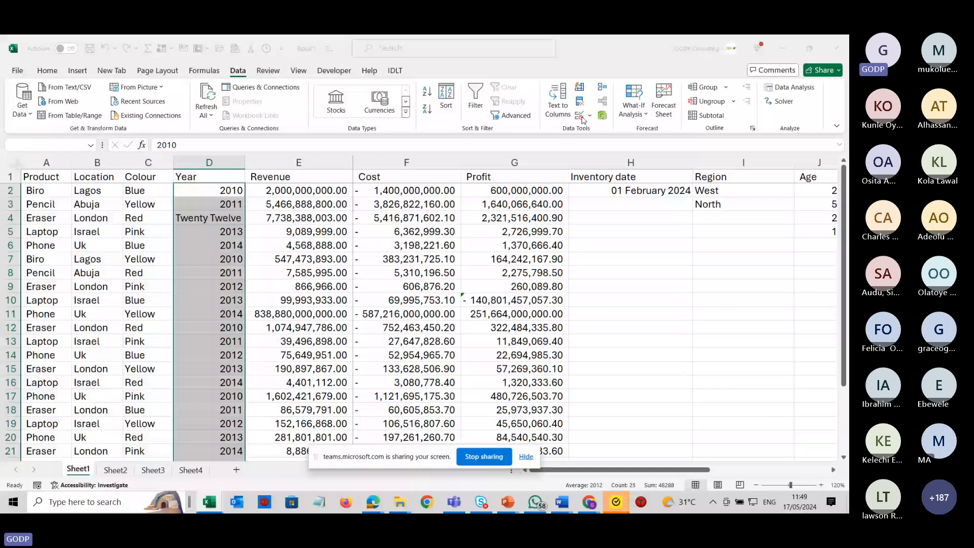
{"action": "left_click", "coordinate": [581, 117]}
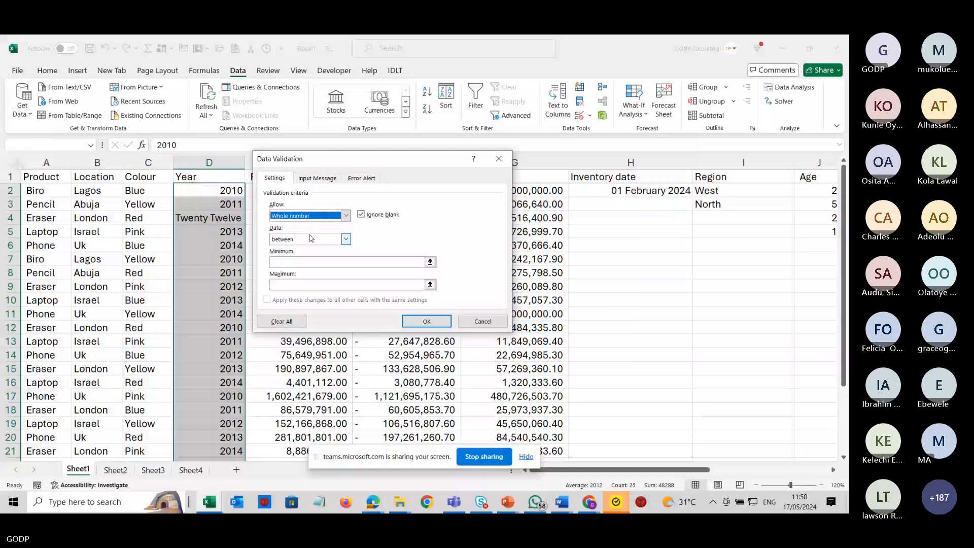
{"action": "left_click", "coordinate": [311, 237]}
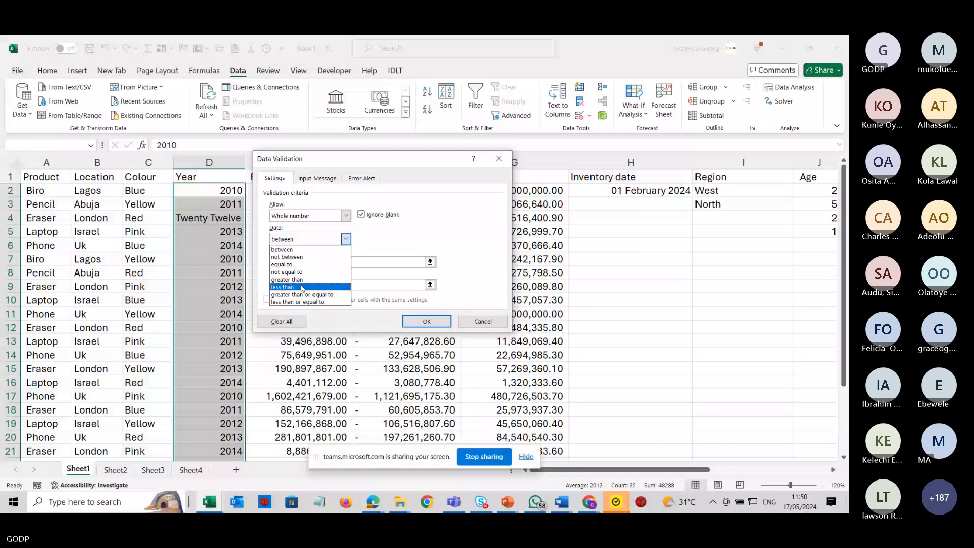
{"action": "left_click", "coordinate": [302, 287]}
{"action": "left_click", "coordinate": [300, 262]}
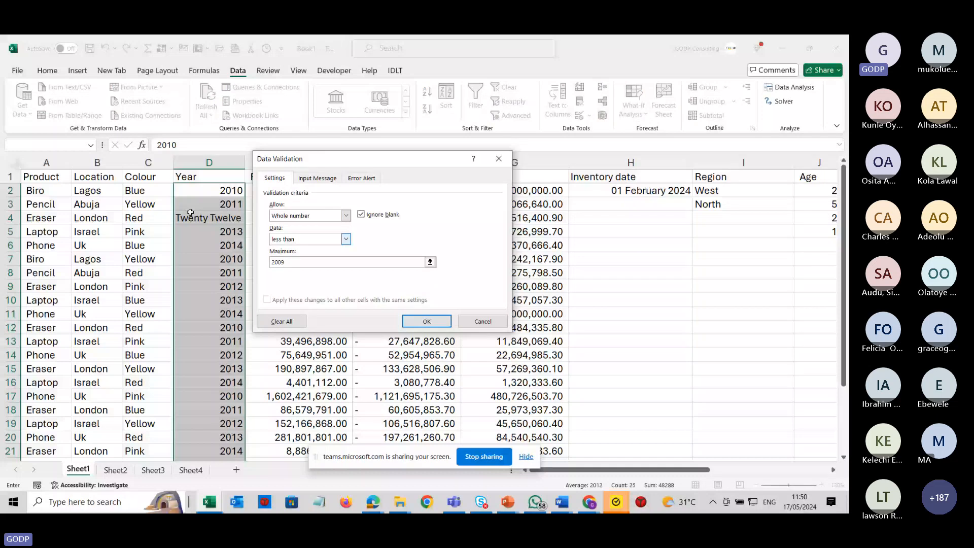
Give the Year validation a Stop error alert titled ff with message fff, and apply it.
{"action": "left_click", "coordinate": [318, 178]}
{"action": "left_click", "coordinate": [348, 230]}
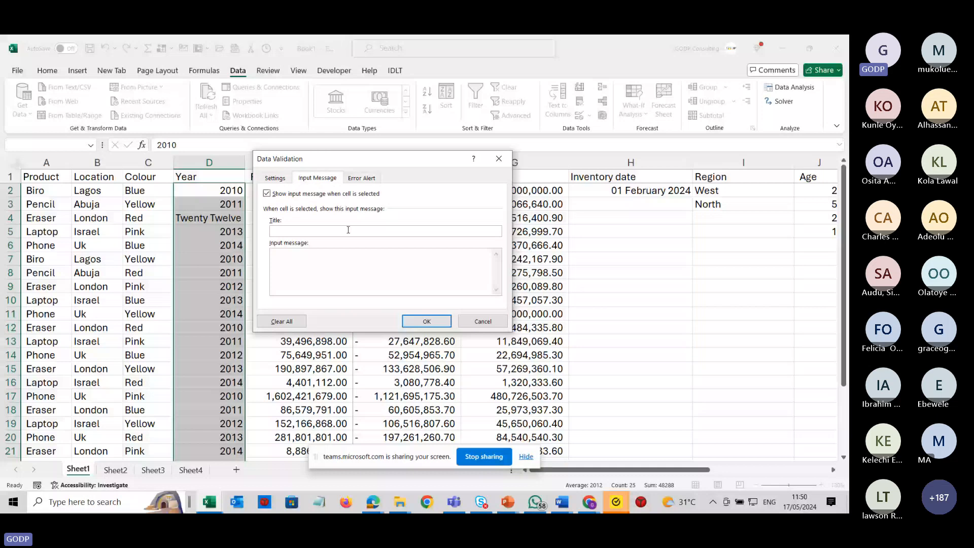
{"action": "left_click", "coordinate": [361, 178]}
{"action": "left_click", "coordinate": [409, 231]}
{"action": "type", "text": "ff"}
{"action": "left_click", "coordinate": [409, 257]}
{"action": "type", "text": "fff"}
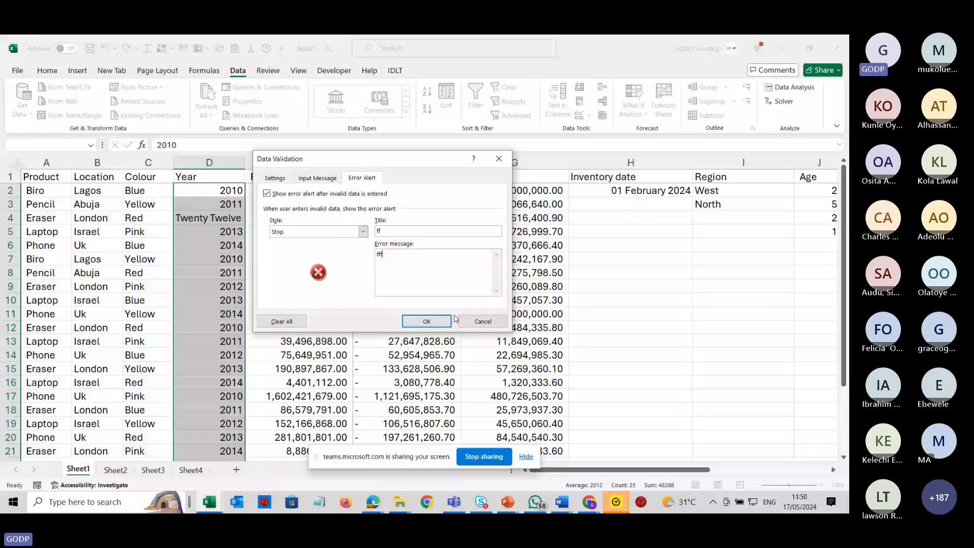
{"action": "left_click", "coordinate": [426, 320]}
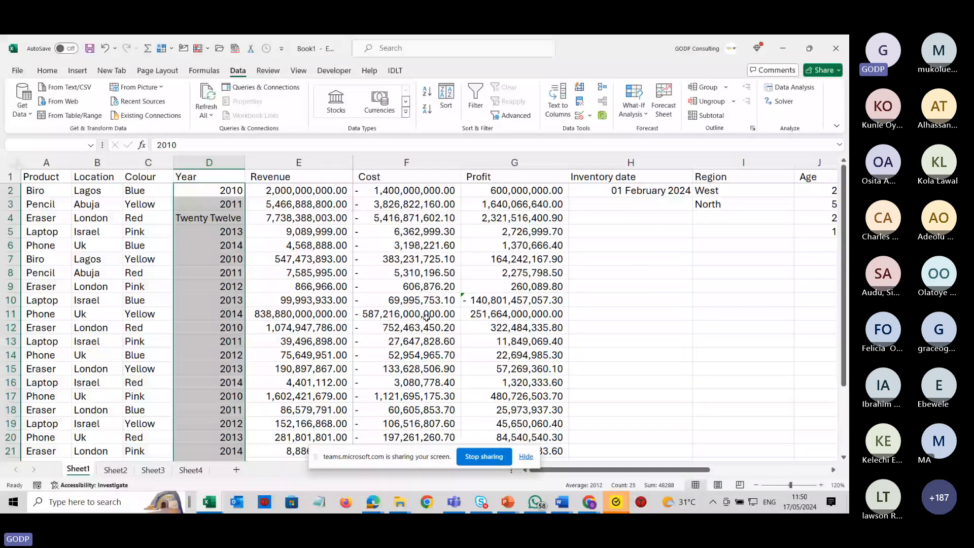
Select the Year column and circle the invalid data on the sheet.
{"action": "left_click", "coordinate": [230, 204]}
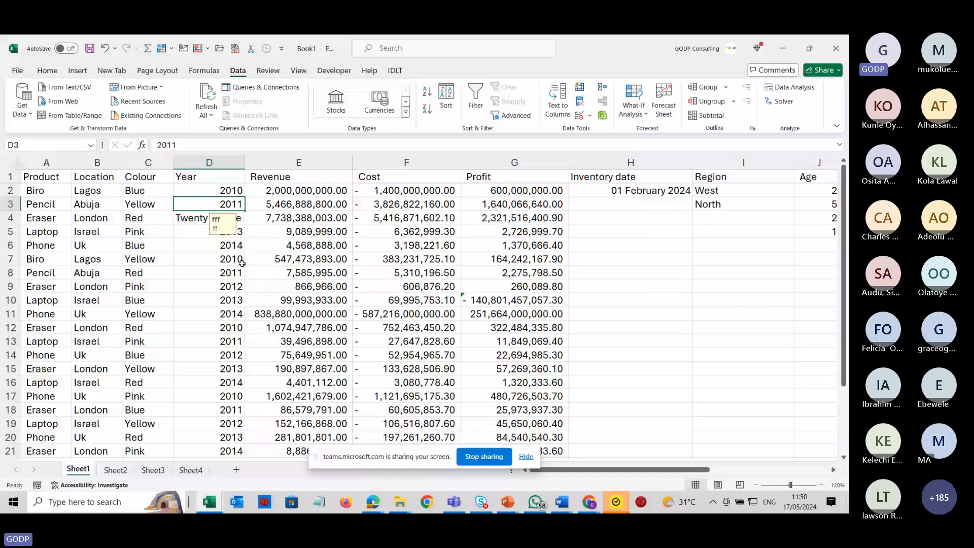
{"action": "left_click", "coordinate": [235, 285]}
{"action": "left_click", "coordinate": [221, 165]}
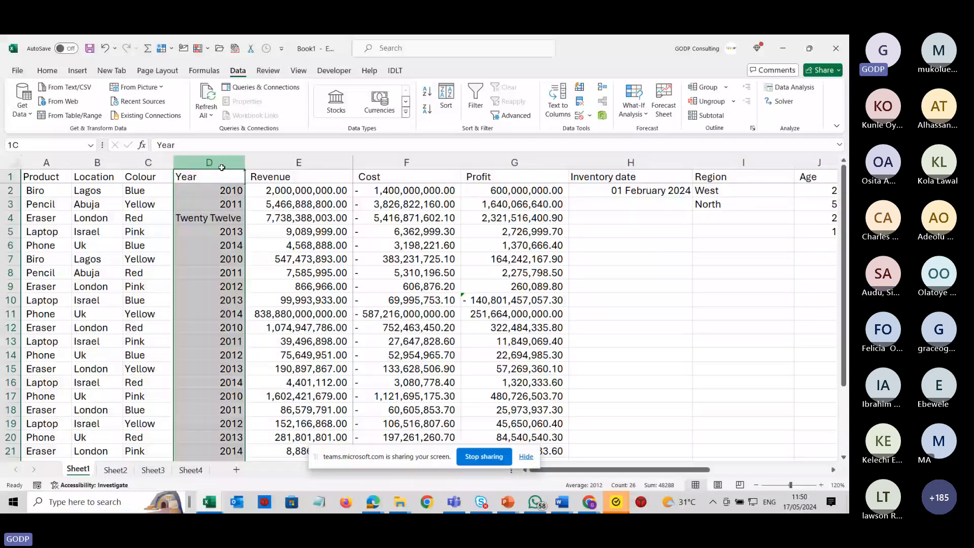
{"action": "left_click", "coordinate": [590, 116]}
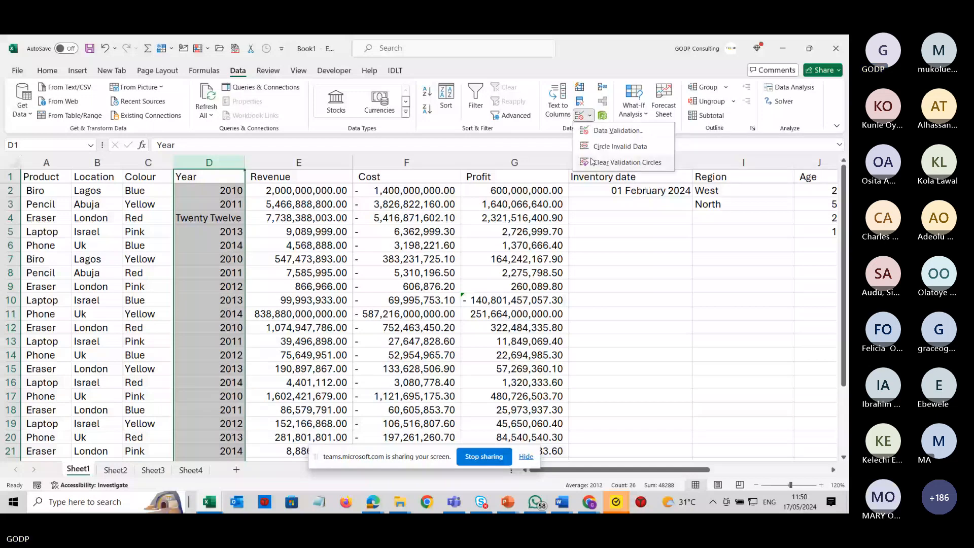
{"action": "left_click", "coordinate": [589, 116]}
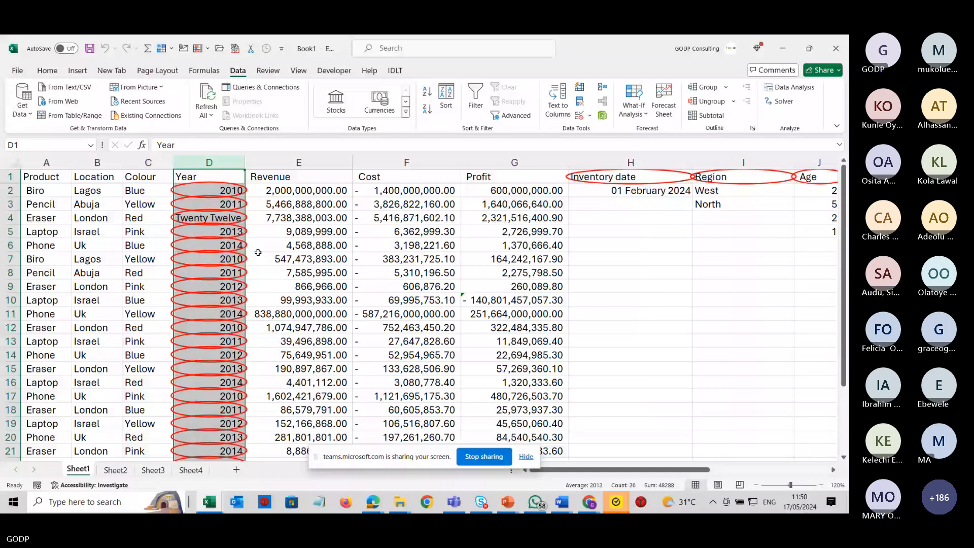
Inspect the circled cells in the Year and Age columns.
{"action": "left_click", "coordinate": [256, 253]}
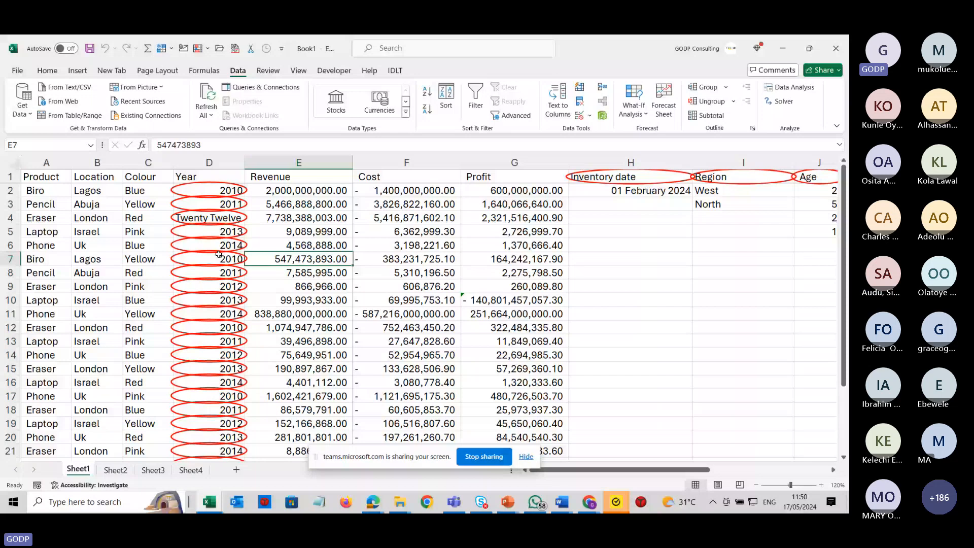
{"action": "left_click_drag", "start_coordinate": [646, 469], "coordinate": [740, 469]}
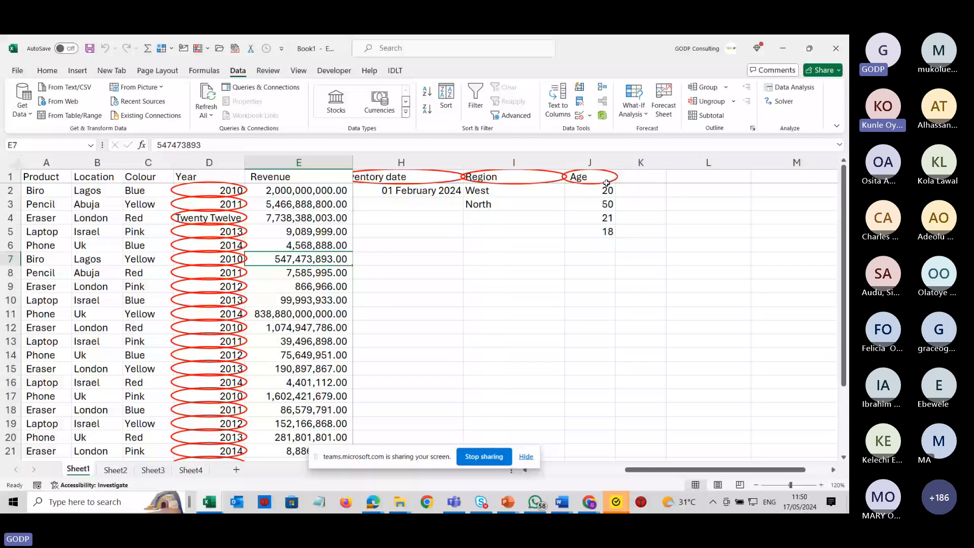
{"action": "left_click", "coordinate": [606, 162]}
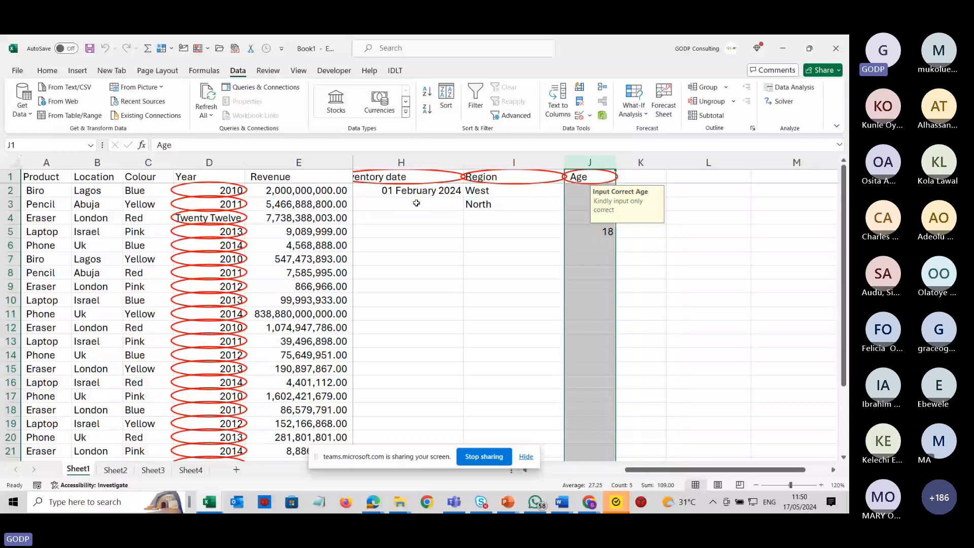
{"action": "left_click", "coordinate": [203, 286]}
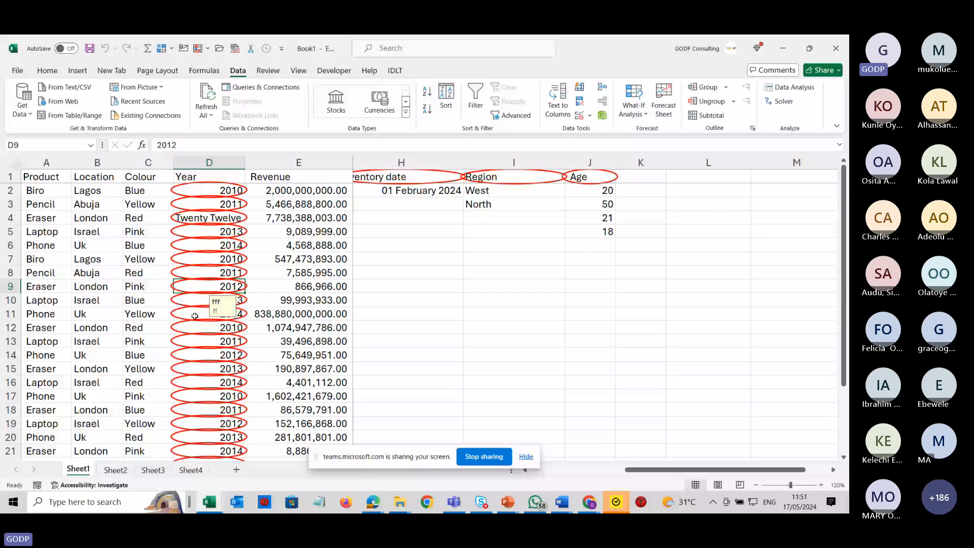
{"action": "left_click", "coordinate": [197, 300]}
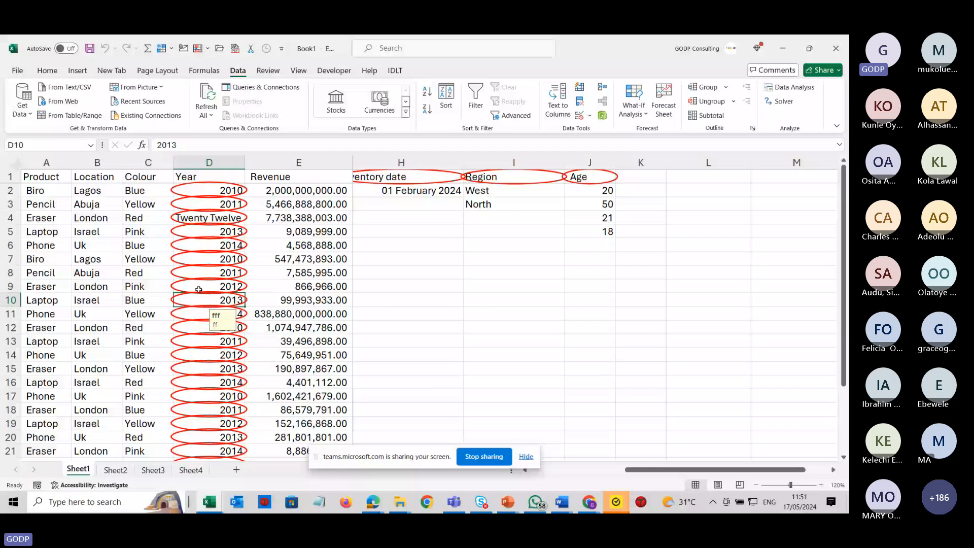
{"action": "left_click", "coordinate": [318, 214]}
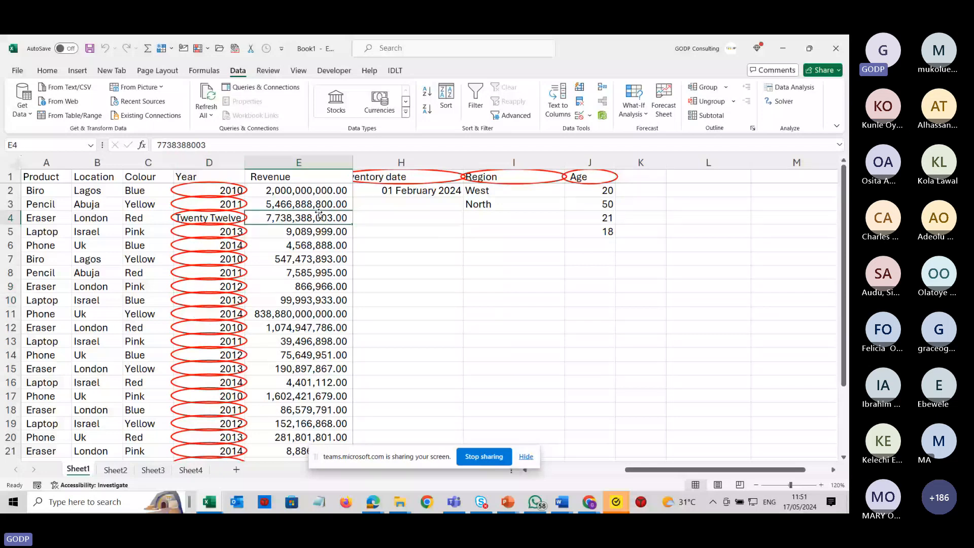
{"action": "left_click", "coordinate": [310, 167]}
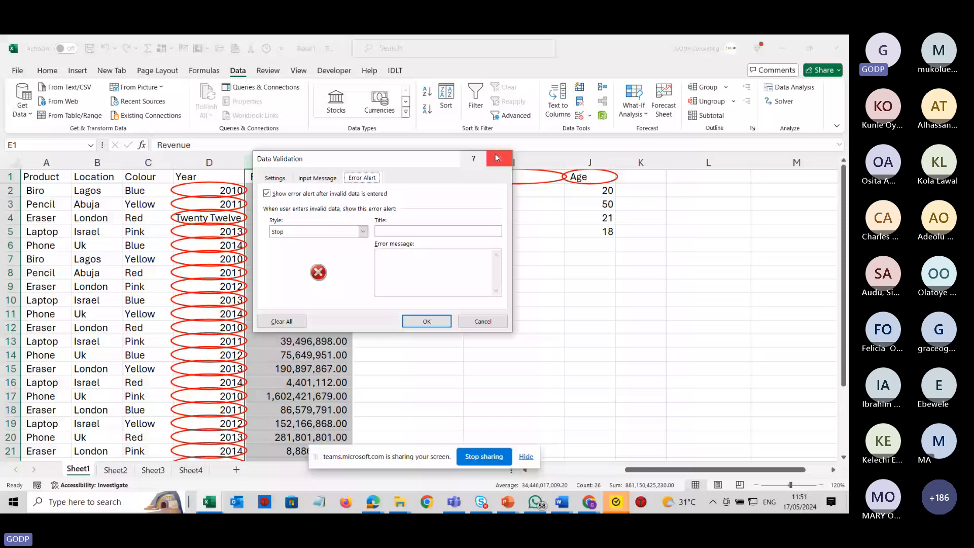
{"action": "left_click", "coordinate": [495, 158]}
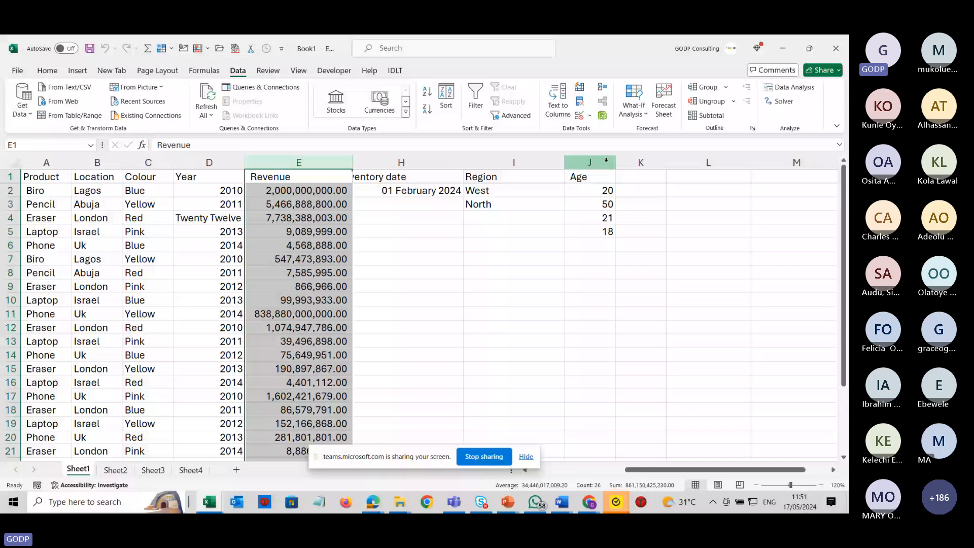
{"action": "key", "text": "Down"}
{"action": "left_click", "coordinate": [314, 161]}
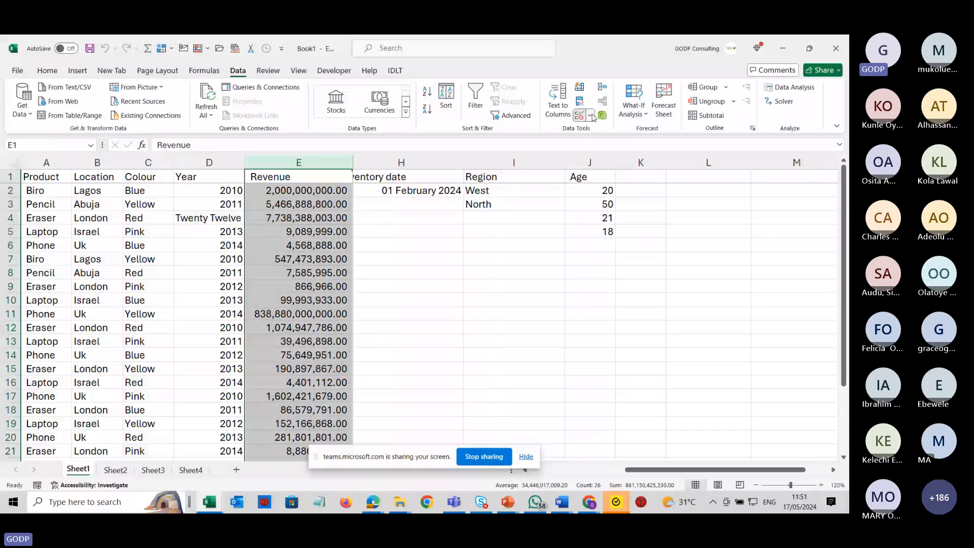
{"action": "left_click", "coordinate": [590, 116]}
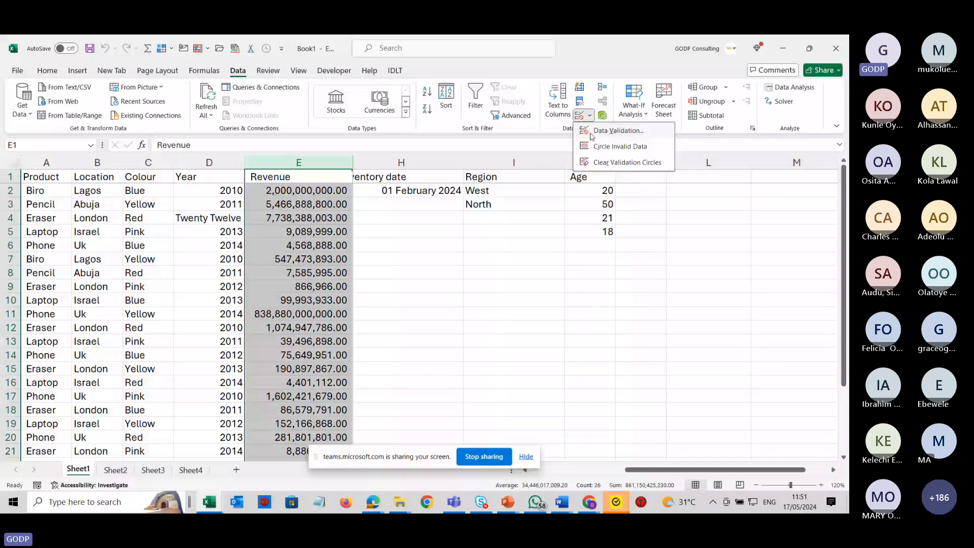
{"action": "left_click", "coordinate": [618, 130]}
{"action": "left_click", "coordinate": [307, 216]}
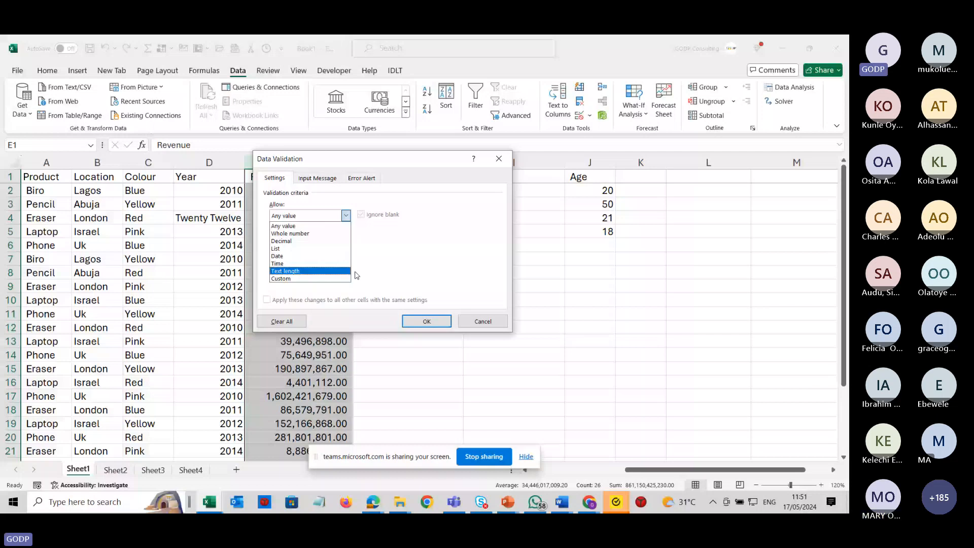
{"action": "left_click", "coordinate": [507, 161]}
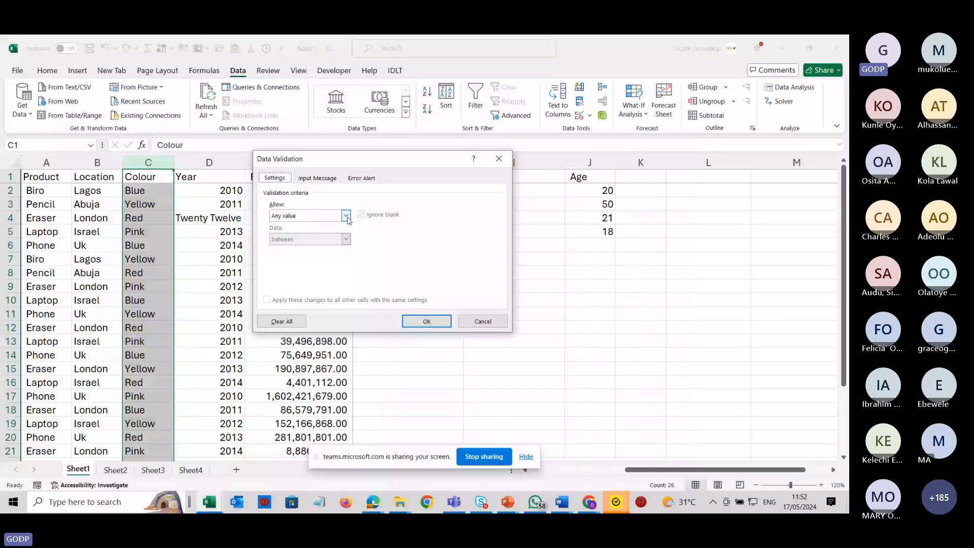
Validate the Colour column to allow text length between 1 and 1000.
{"action": "left_click", "coordinate": [346, 215]}
{"action": "left_click", "coordinate": [326, 262]}
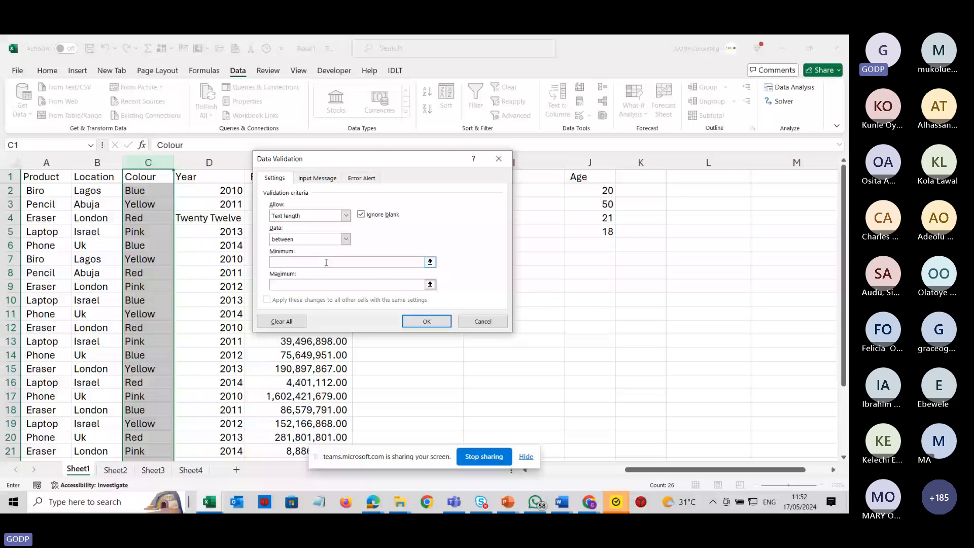
{"action": "type", "text": "1"}
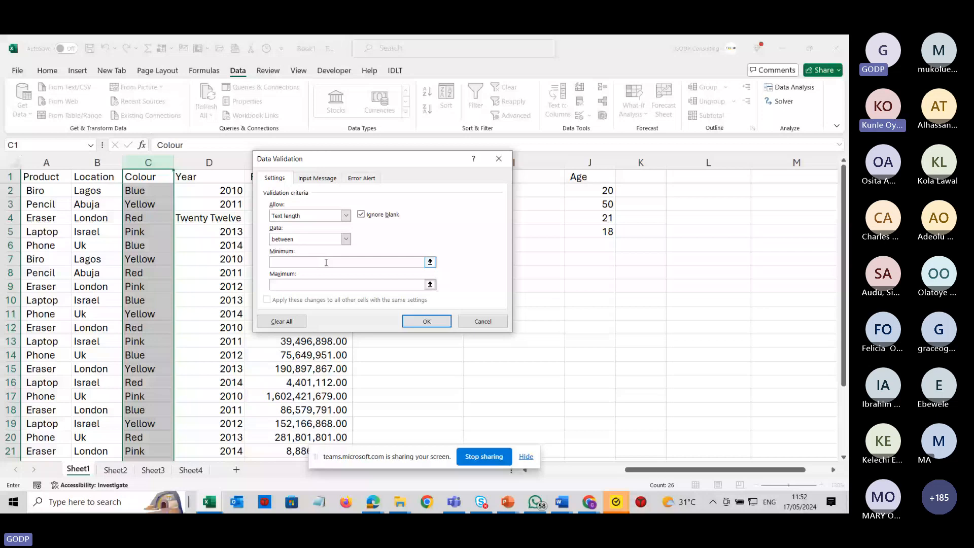
{"action": "key", "text": "Tab"}
{"action": "type", "text": "1000"}
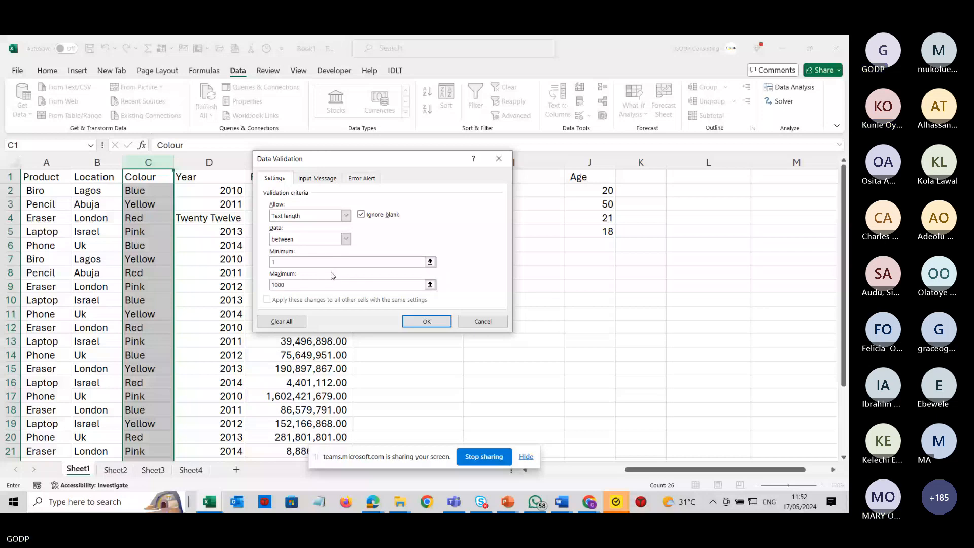
Give the Colour validation the input message title sss and a Stop error alert titled ss with message sss, and apply it.
{"action": "left_click", "coordinate": [317, 178]}
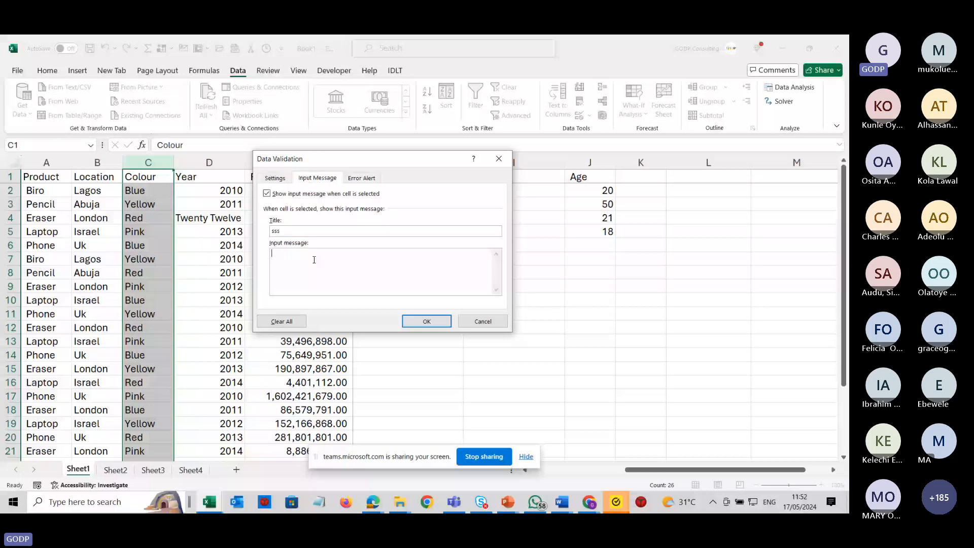
{"action": "left_click", "coordinate": [314, 260]}
{"action": "left_click", "coordinate": [362, 178]}
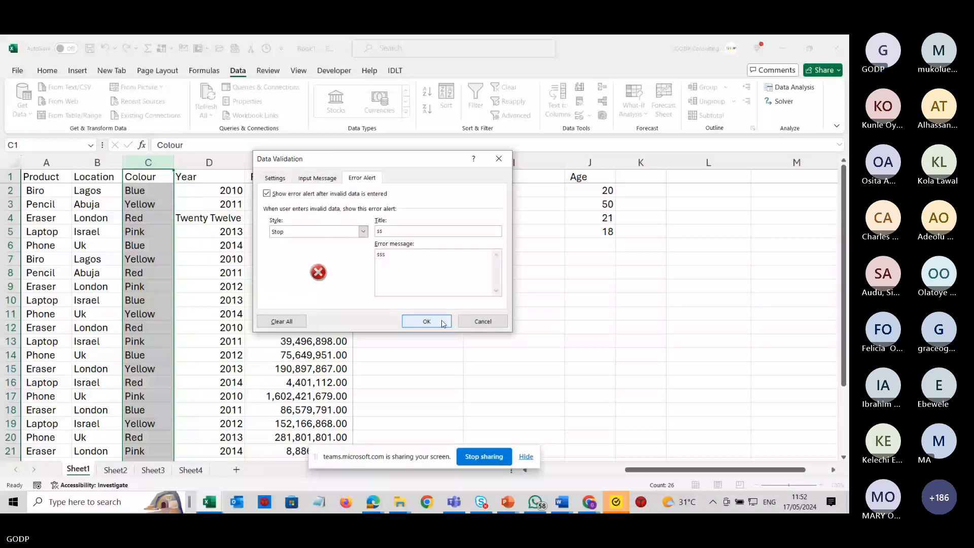
{"action": "left_click", "coordinate": [443, 323]}
Enter 123 in C3 and 13333 in C9 to test the Colour validation.
{"action": "left_click", "coordinate": [148, 204]}
{"action": "type", "text": "1"}
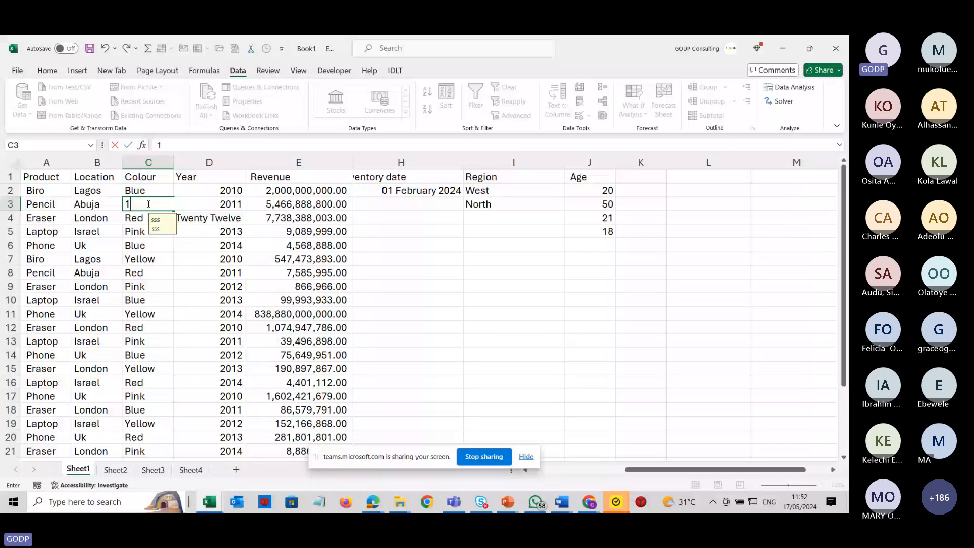
{"action": "type", "text": "23"}
{"action": "key", "text": "Return"}
{"action": "left_click", "coordinate": [148, 286]}
{"action": "type", "text": "13333"}
{"action": "key", "text": "Return"}
Reopen data validation for the whole Colour column and confirm the dialog.
{"action": "left_click_drag", "start_coordinate": [148, 245], "coordinate": [148, 232]}
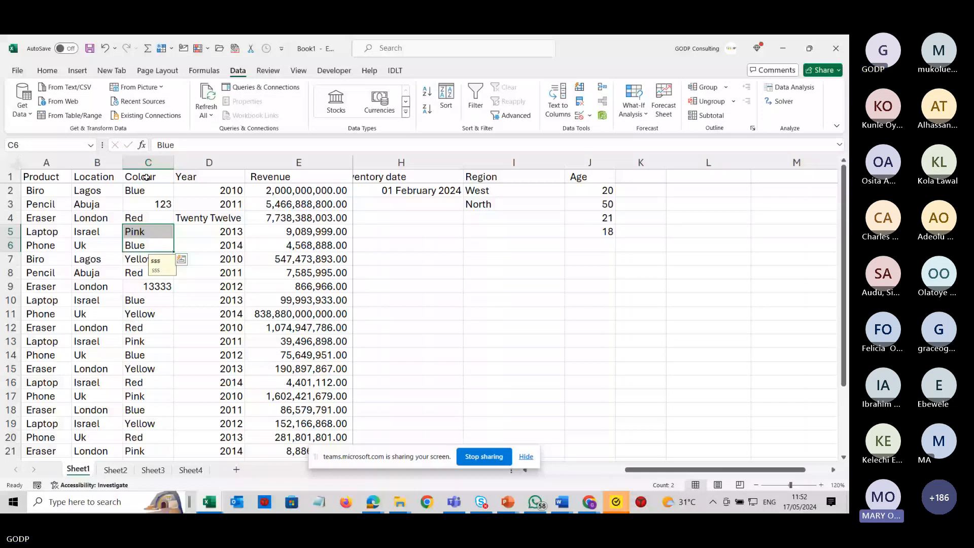
{"action": "left_click", "coordinate": [146, 177]}
{"action": "left_click", "coordinate": [579, 116]}
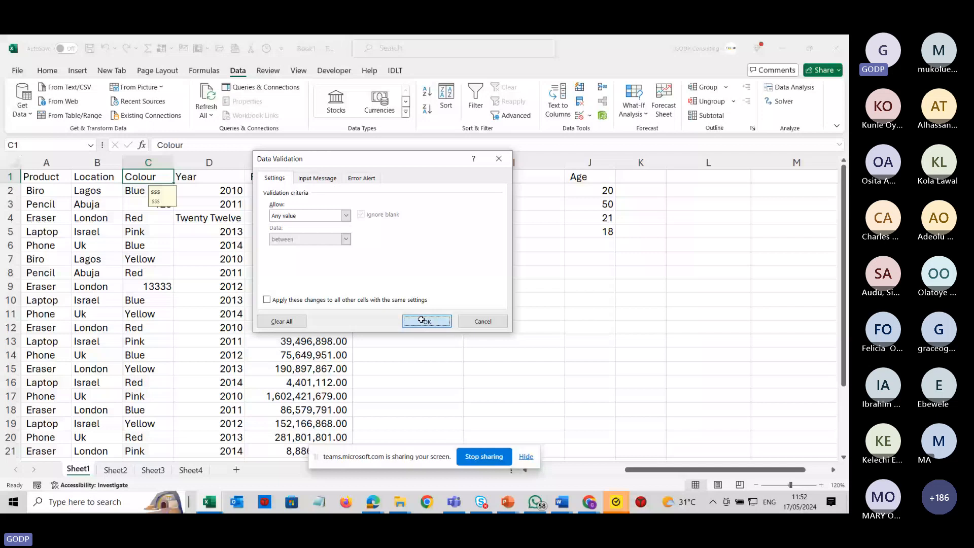
{"action": "left_click", "coordinate": [424, 320]}
Circle the invalid data on the sheet.
{"action": "left_click", "coordinate": [149, 272]}
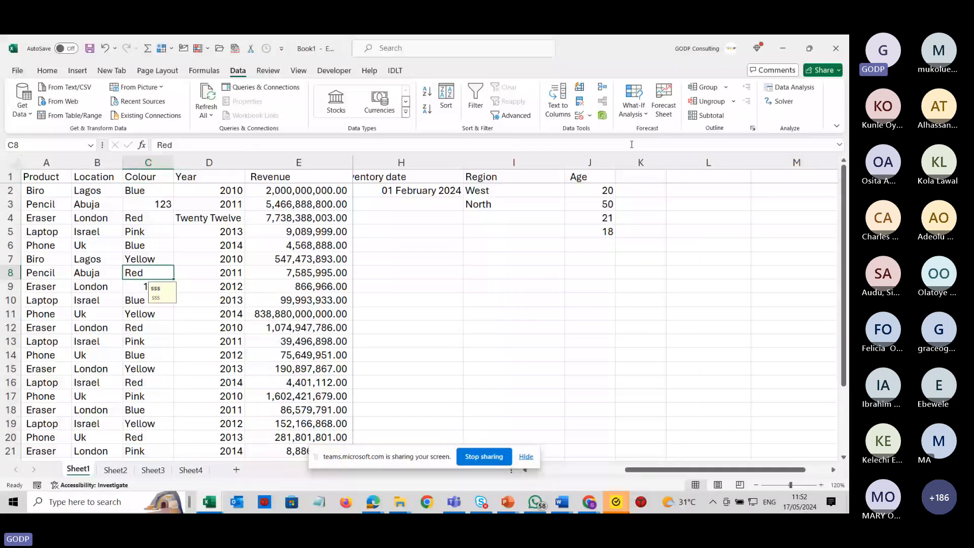
{"action": "left_click", "coordinate": [583, 115]}
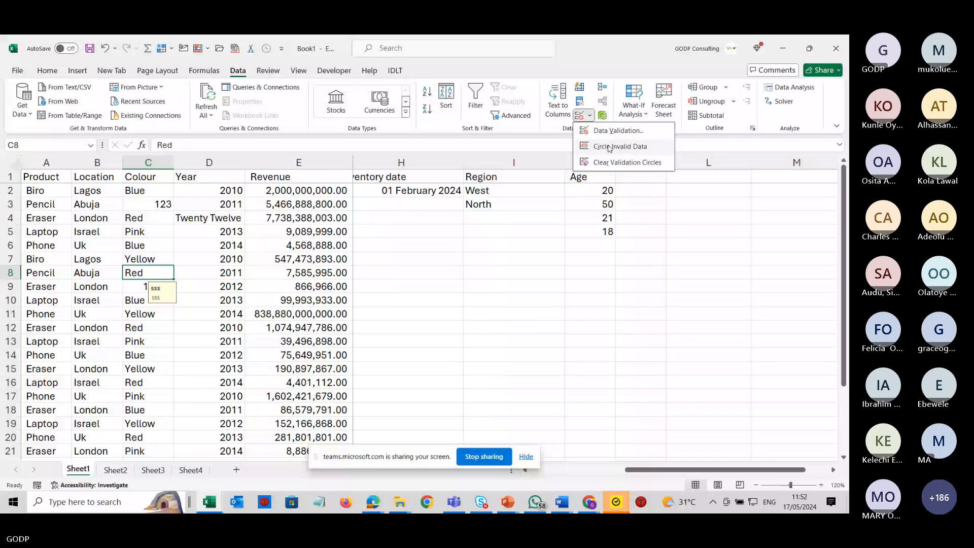
{"action": "left_click", "coordinate": [609, 147]}
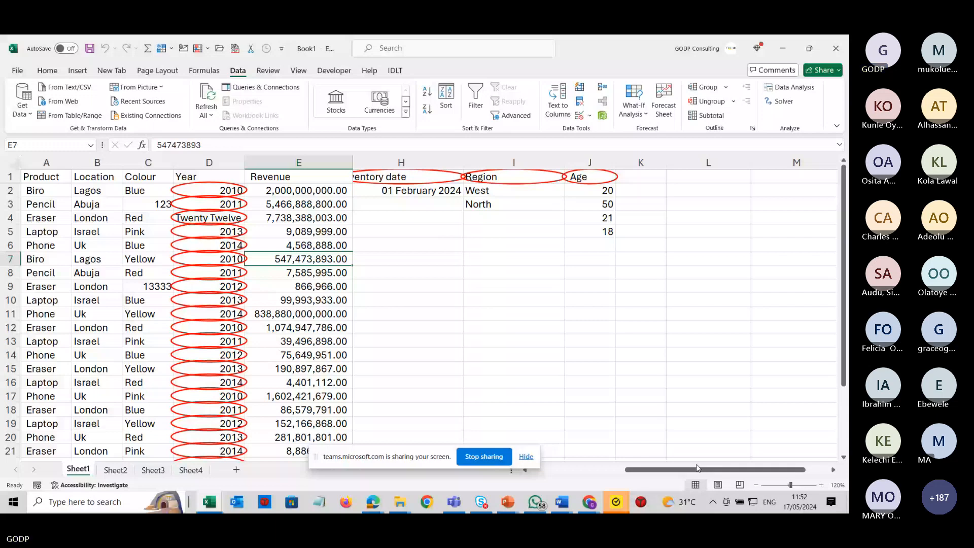
Test the Age validation by entering ttt below the ages and cancel the rejected entry.
{"action": "scroll", "coordinate": [534, 207], "scroll_direction": "right", "scroll_amount": 2}
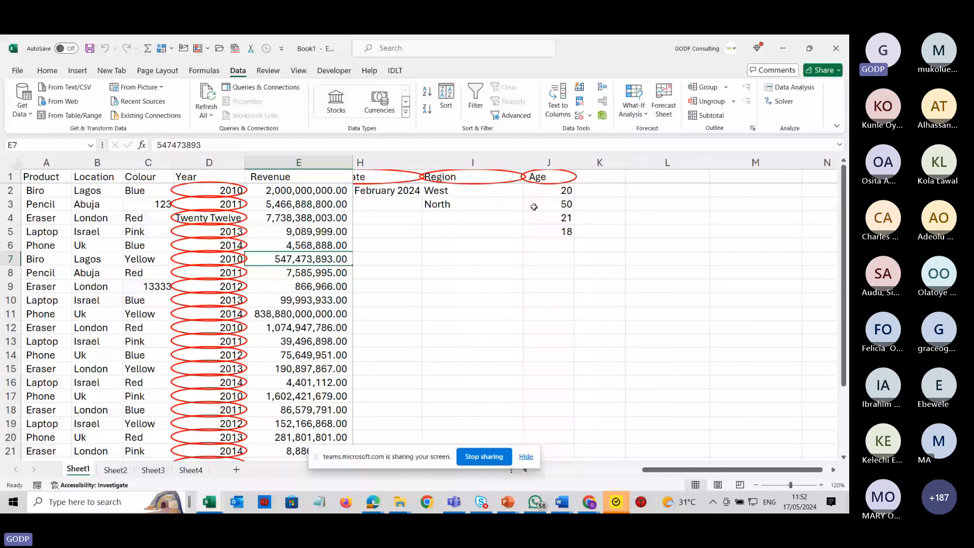
{"action": "left_click", "coordinate": [521, 177]}
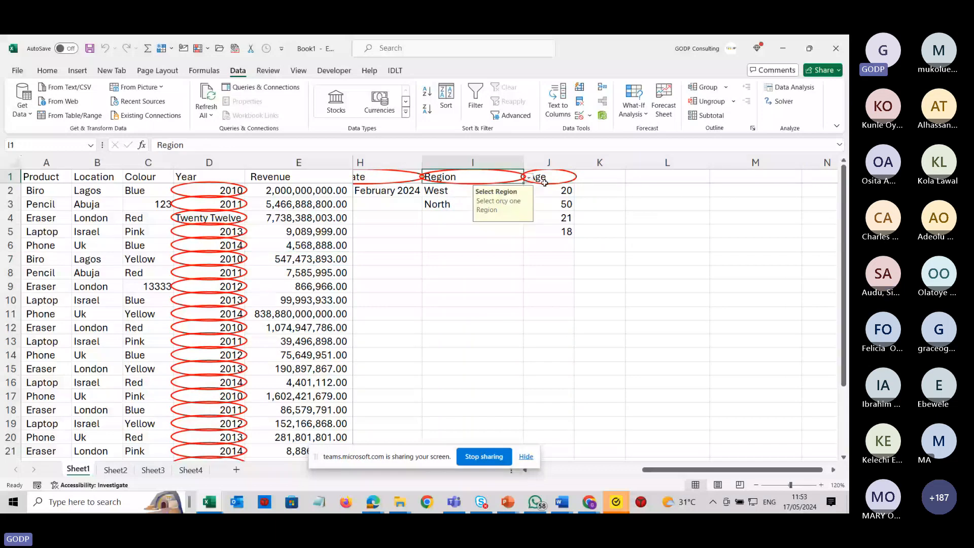
{"action": "left_click", "coordinate": [544, 180]}
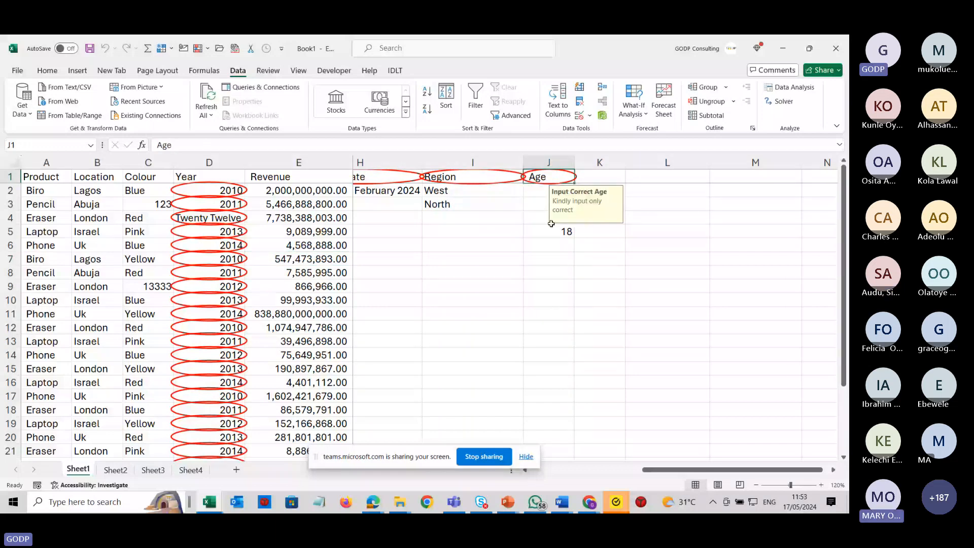
{"action": "left_click", "coordinate": [550, 248]}
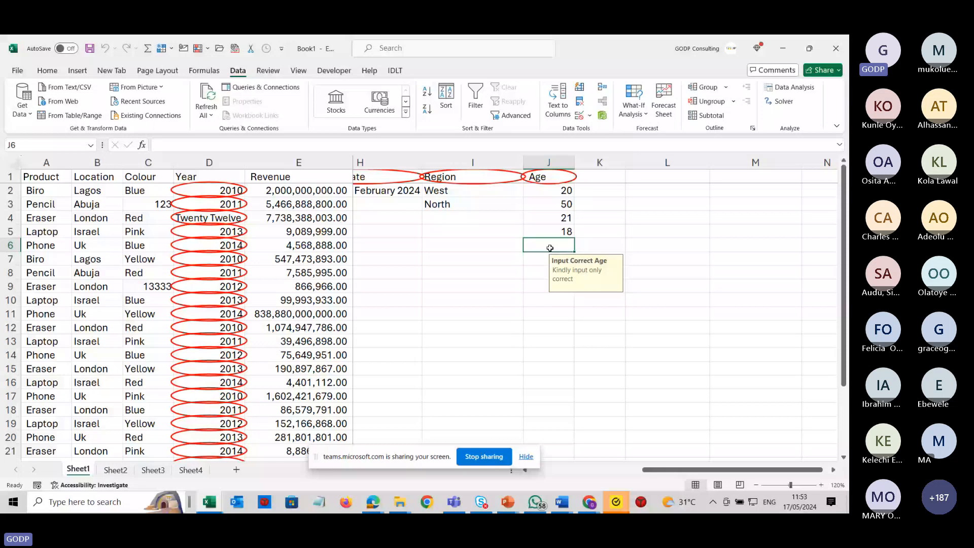
{"action": "type", "text": "ttt"}
{"action": "key", "text": "Return"}
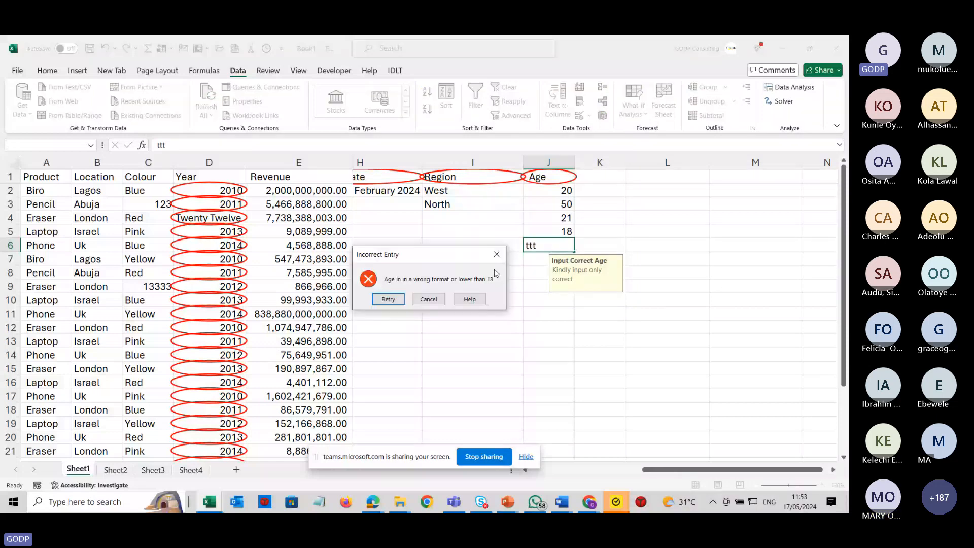
{"action": "key", "text": "Escape"}
{"action": "left_click", "coordinate": [496, 273]}
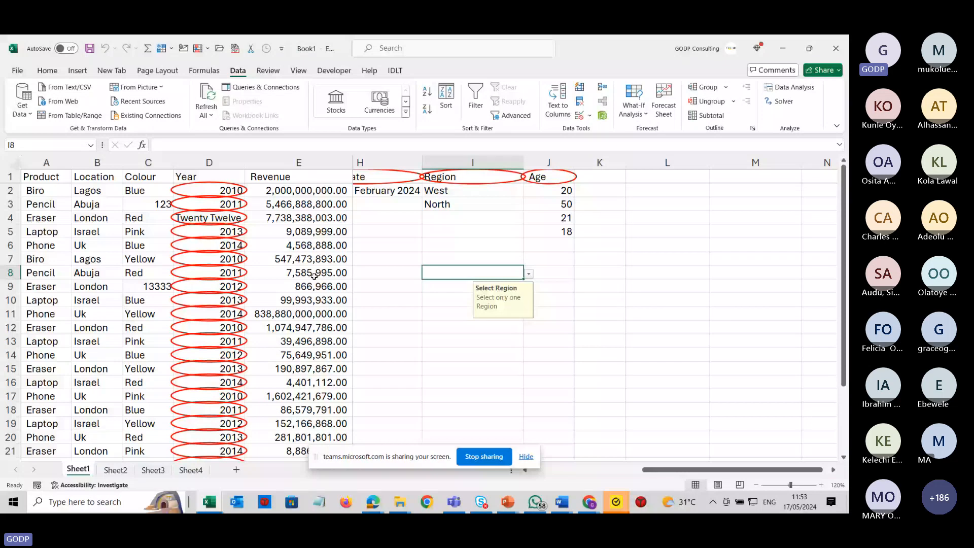
Pick North from the dropdown list in the Region header cell I1.
{"action": "left_click", "coordinate": [215, 218]}
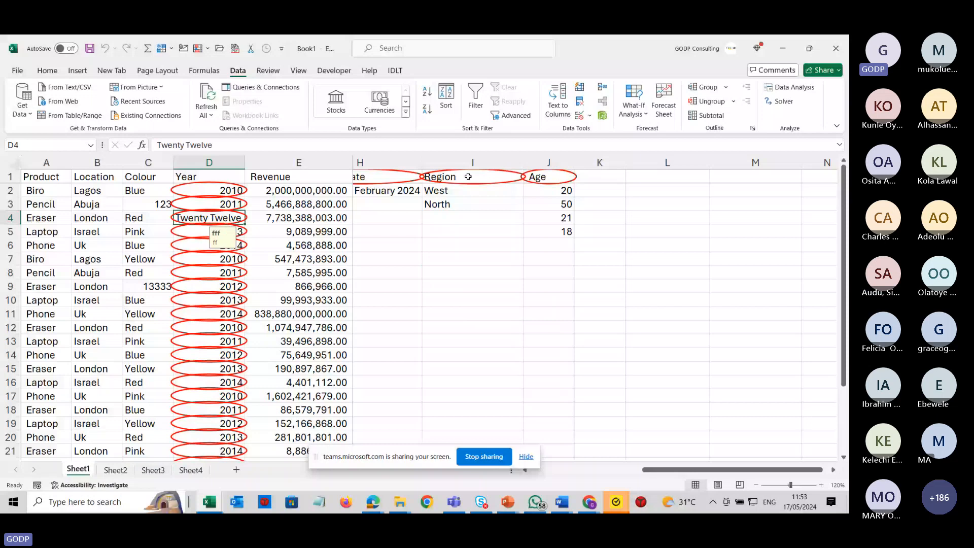
{"action": "left_click", "coordinate": [443, 205]}
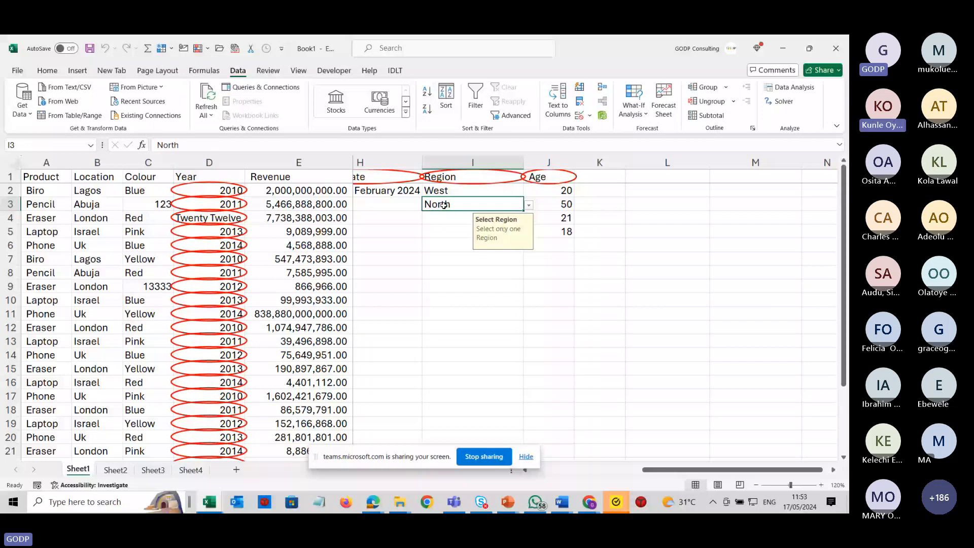
{"action": "left_click", "coordinate": [472, 177]}
{"action": "left_click", "coordinate": [528, 178]}
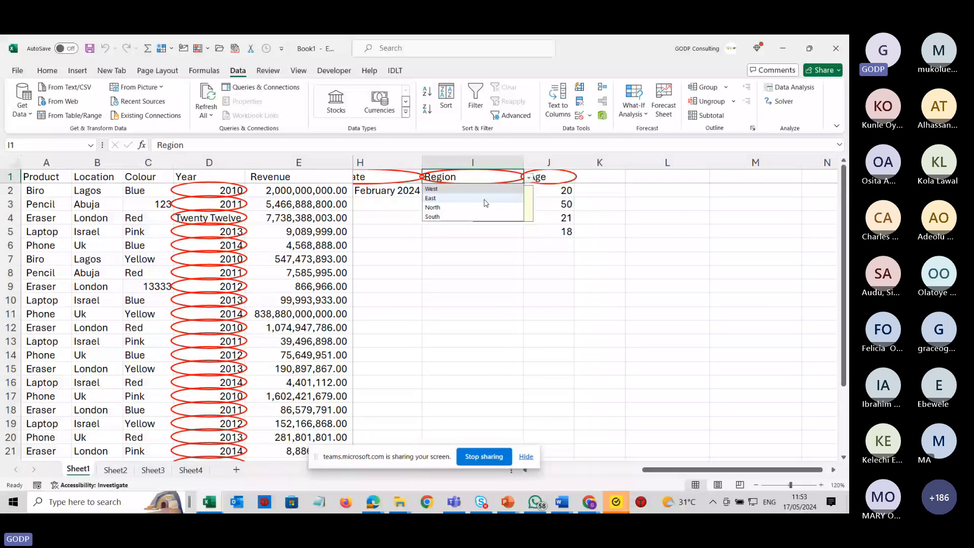
{"action": "left_click", "coordinate": [485, 207]}
Enter 23 in the Age header cell J1.
{"action": "left_click", "coordinate": [473, 245]}
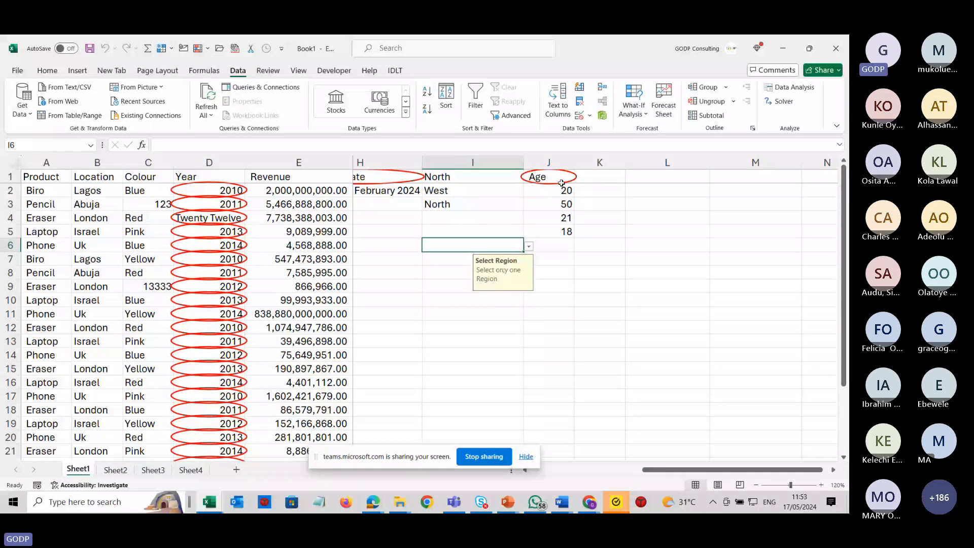
{"action": "left_click", "coordinate": [564, 180]}
{"action": "type", "text": "23"}
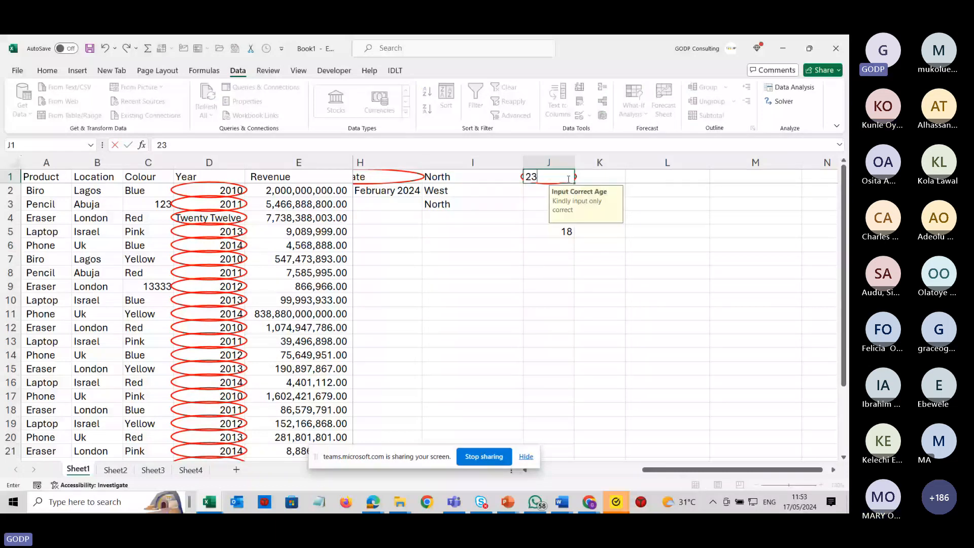
{"action": "key", "text": "Return"}
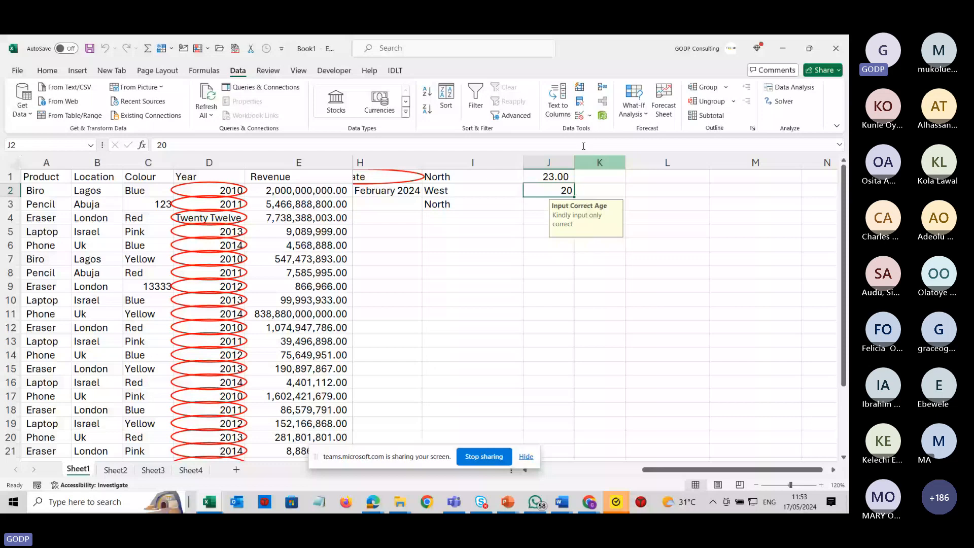
Clear the validation circles and remove the data from columns H to J.
{"action": "left_click", "coordinate": [588, 115]}
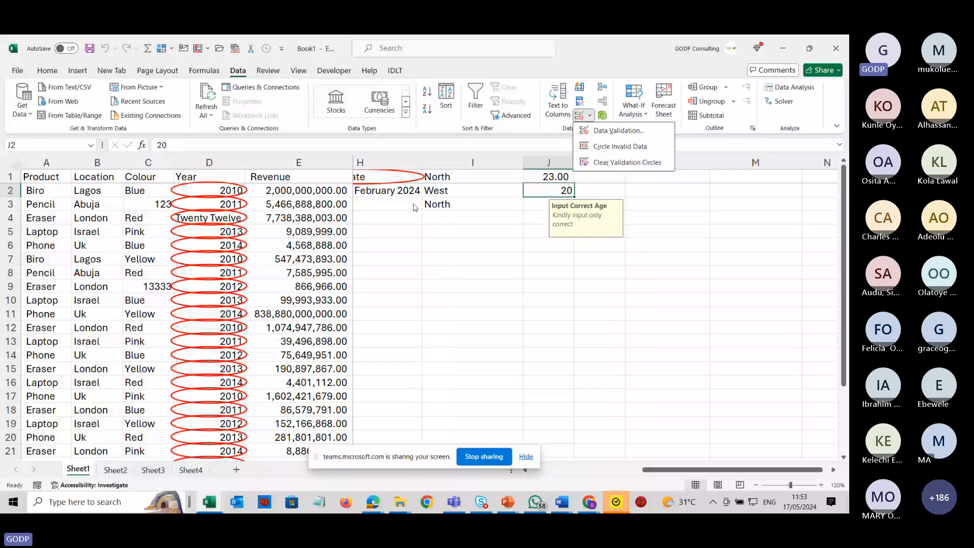
{"action": "left_click", "coordinate": [620, 163]}
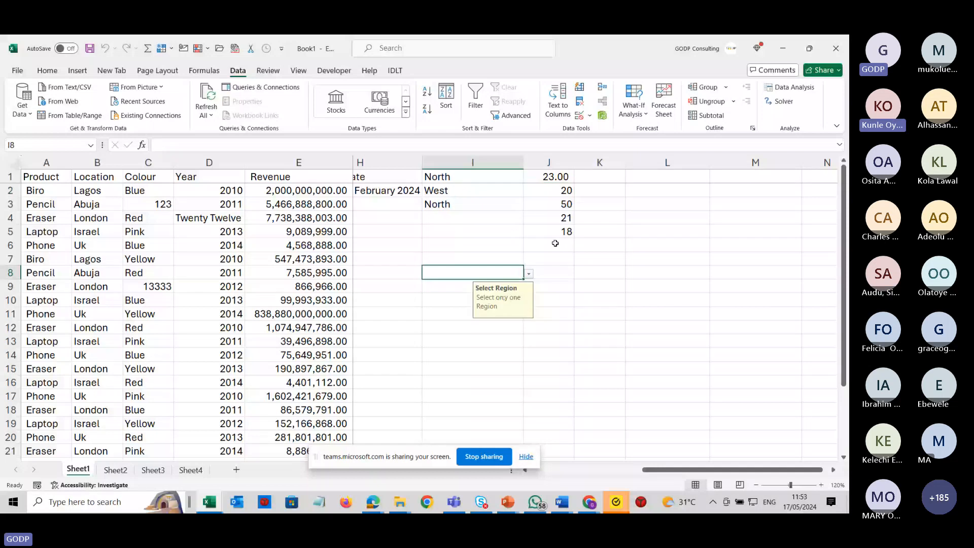
{"action": "left_click", "coordinate": [557, 218]}
{"action": "left_click_drag", "start_coordinate": [561, 161], "coordinate": [640, 192]}
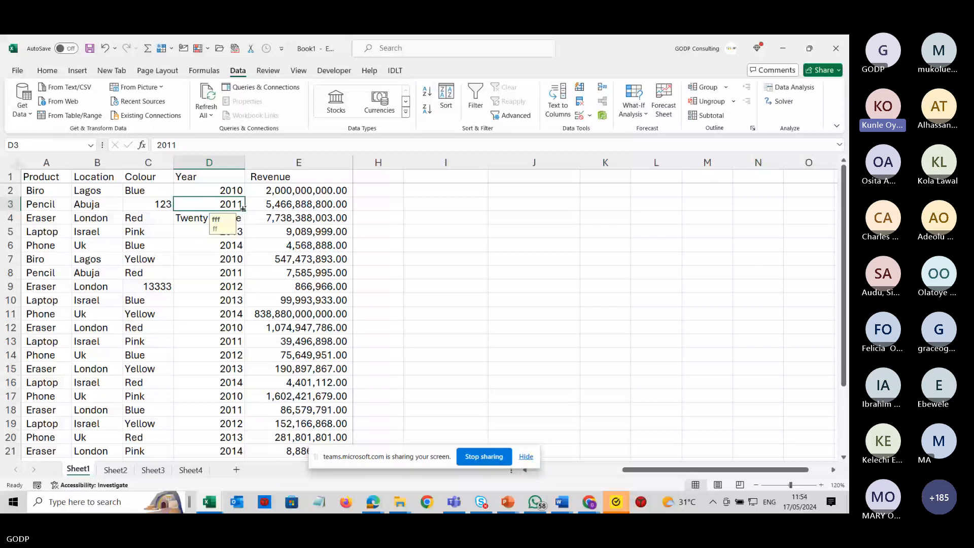
Copy 2011 from D3 into D4 and dismiss the Year column's Data Validation dialog.
{"action": "key", "text": "ctrl+c"}
{"action": "key", "text": "Down"}
{"action": "key", "text": "ctrl+v"}
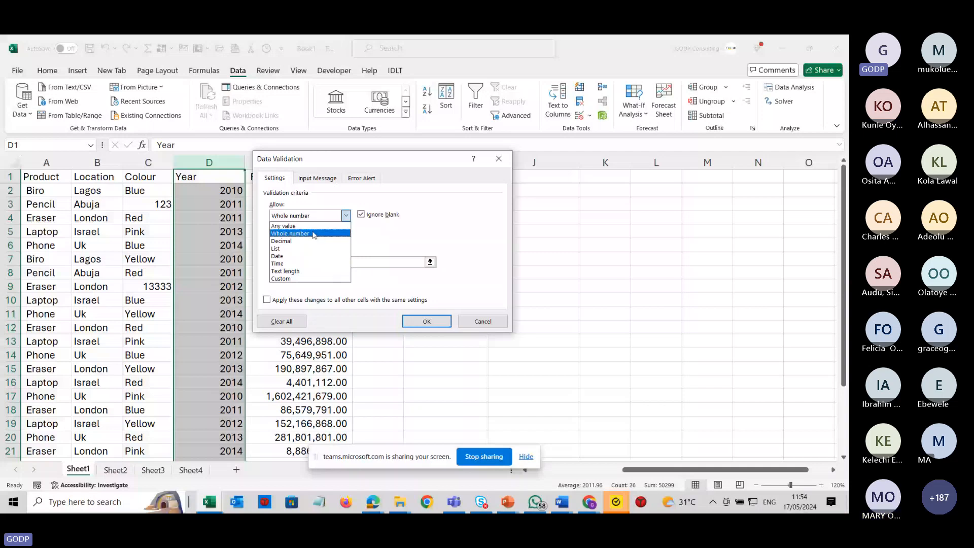
{"action": "key", "text": "Escape"}
{"action": "key", "text": "Escape"}
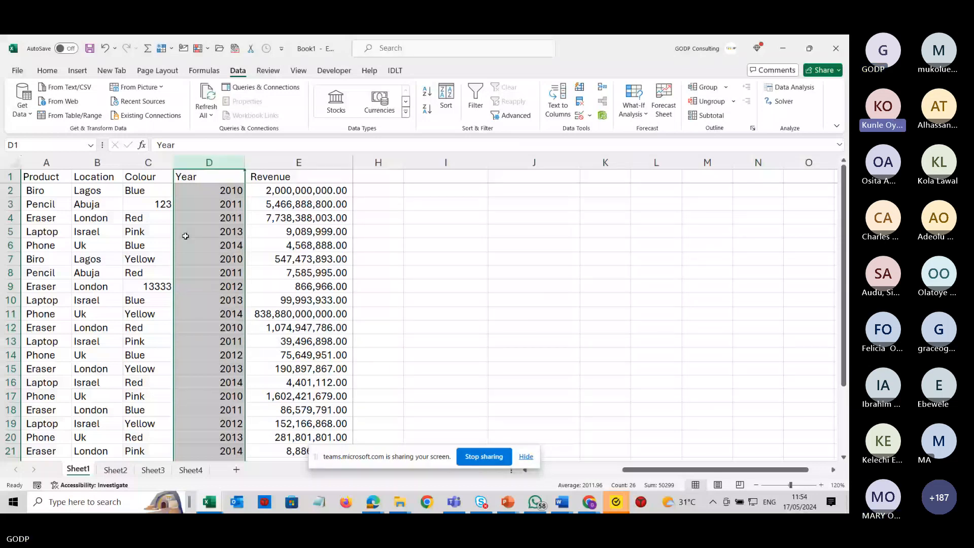
Fill Blue down into C3 and Red down into C9 to replace the invalid colour entries.
{"action": "left_click", "coordinate": [162, 196]}
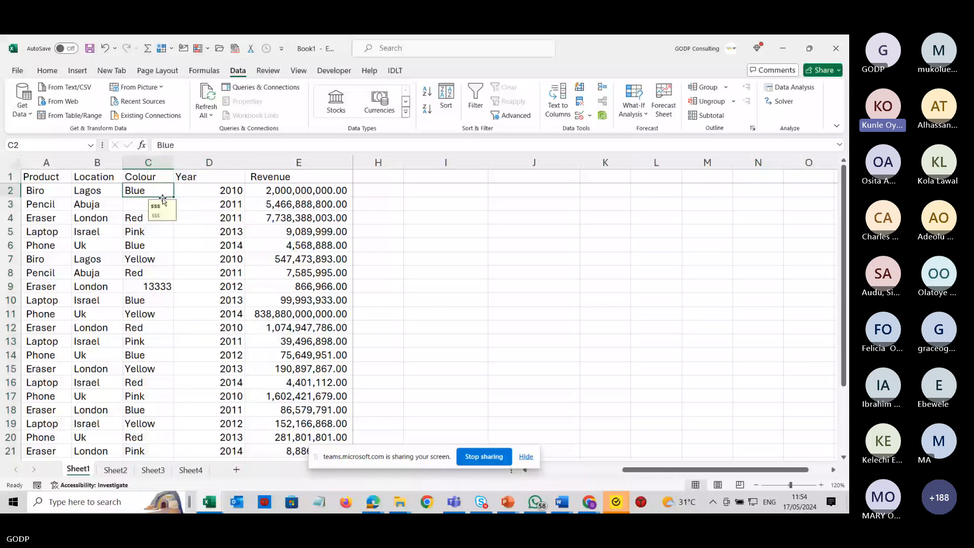
{"action": "left_click_drag", "start_coordinate": [173, 197], "coordinate": [167, 208]}
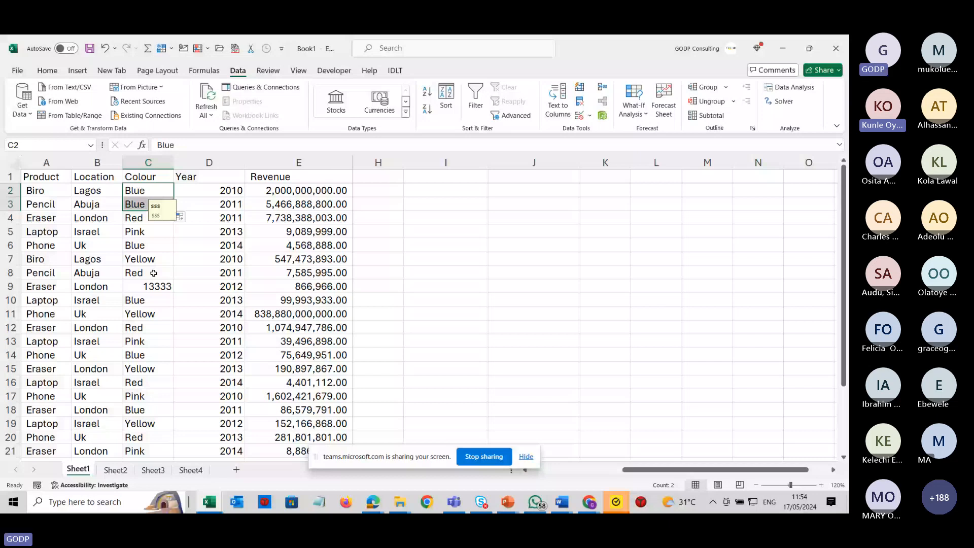
{"action": "left_click", "coordinate": [154, 273]}
{"action": "left_click_drag", "start_coordinate": [173, 279], "coordinate": [170, 289]}
{"action": "left_click", "coordinate": [207, 260]}
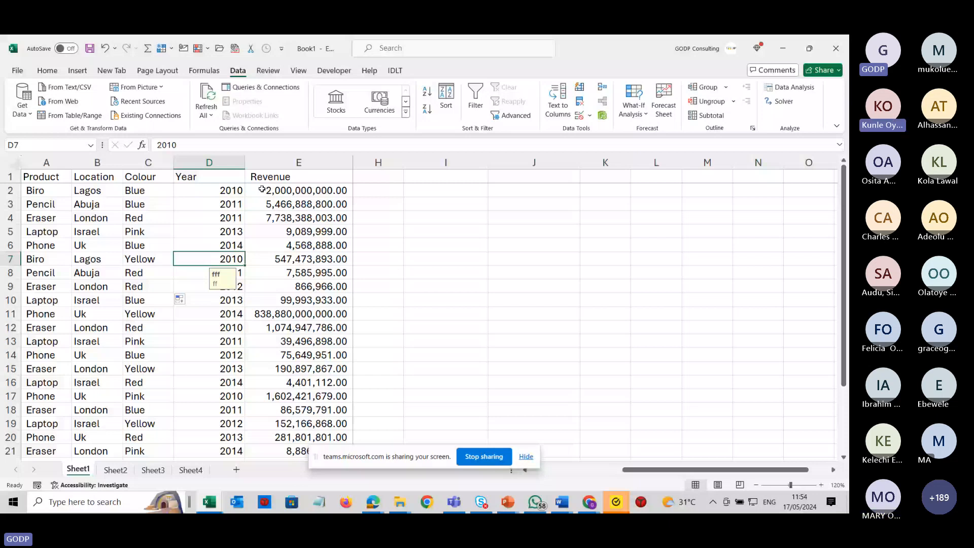
Select the Revenue column and check its data validation settings, then close the dialog.
{"action": "left_click", "coordinate": [312, 179]}
{"action": "key", "text": "ctrl+shift+Down"}
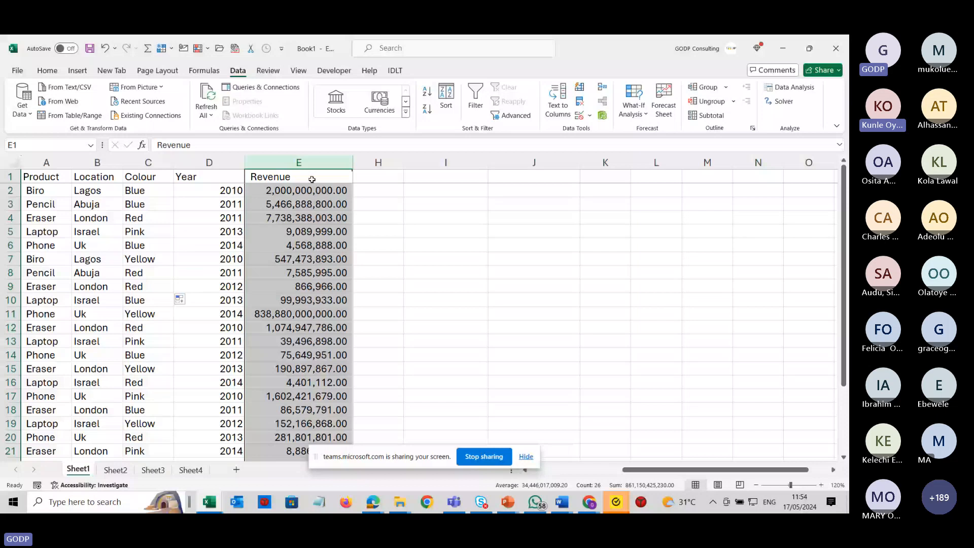
{"action": "left_click", "coordinate": [311, 179]}
{"action": "key", "text": "alt+d"}
{"action": "key", "text": "l"}
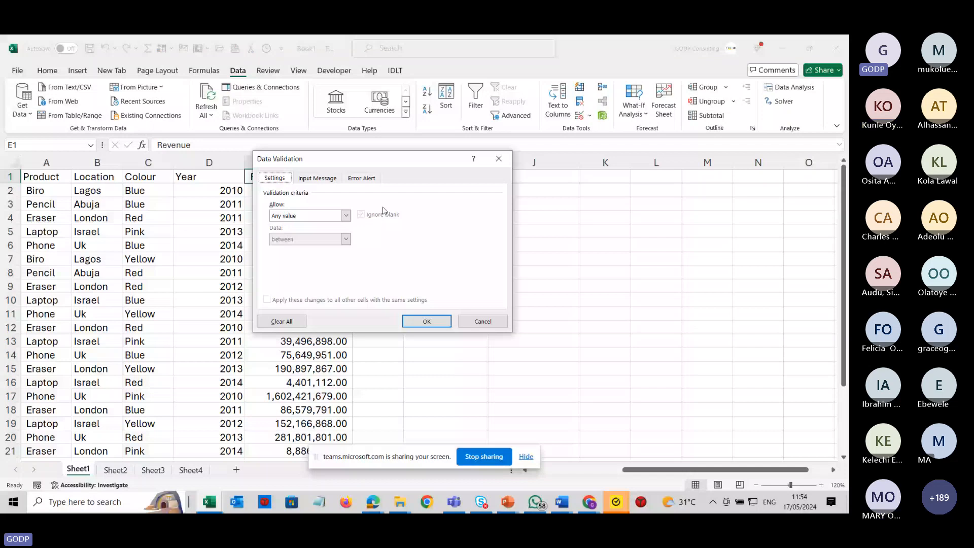
{"action": "key", "text": "Escape"}
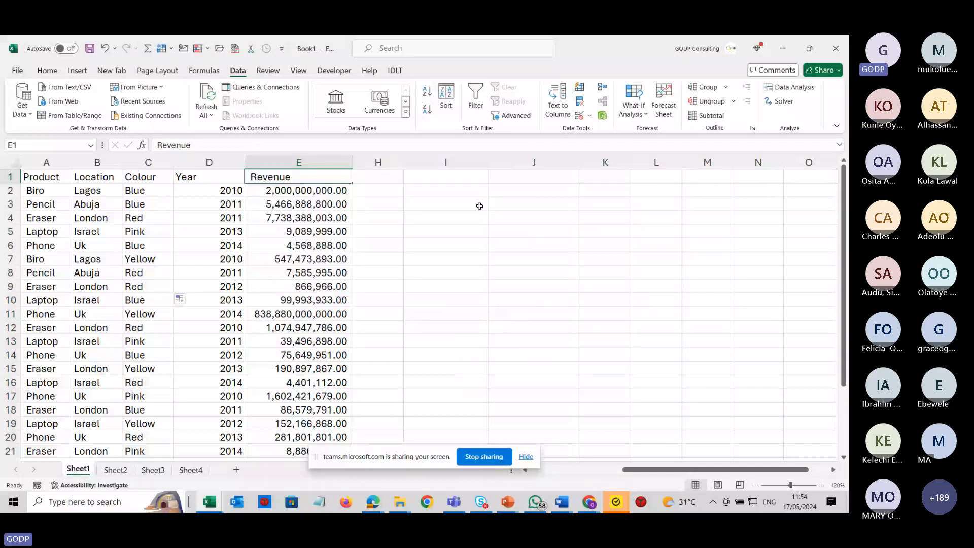
{"action": "left_click", "coordinate": [217, 227]}
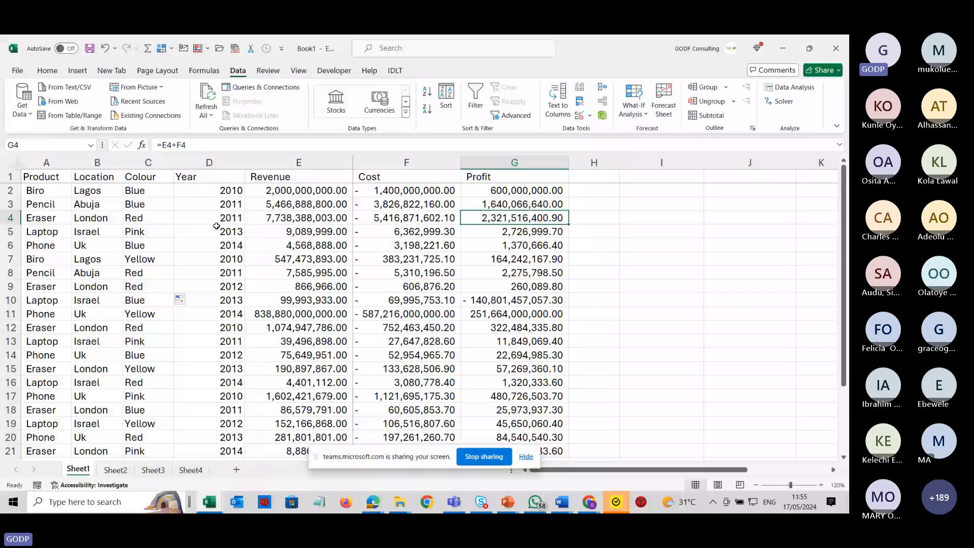
{"action": "key", "text": "Right"}
{"action": "key", "text": "Right"}
{"action": "key", "text": "Right"}
{"action": "key", "text": "Right"}
{"action": "key", "text": "Right"}
{"action": "key", "text": "Right"}
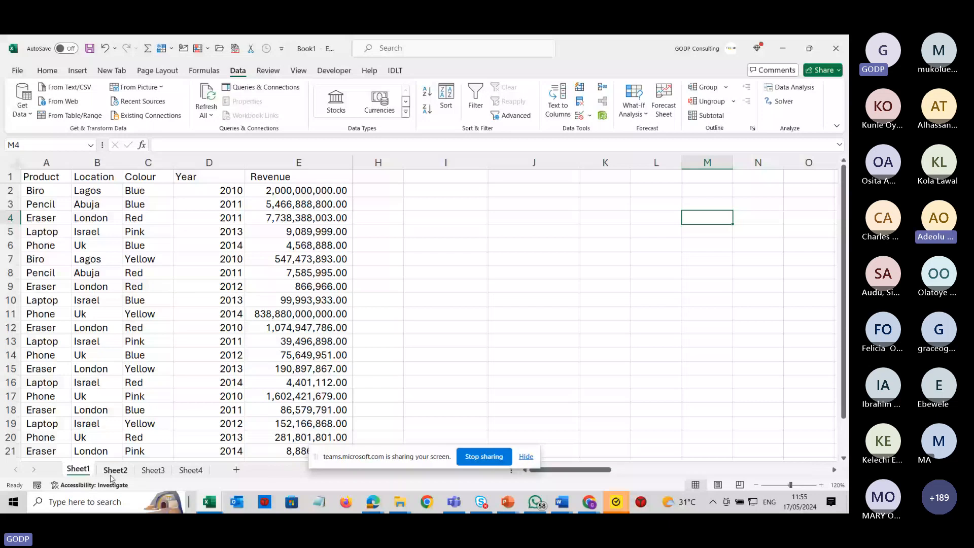
On Sheet2, zoom in and enter Revenue in A1 with 100 in B1.
{"action": "left_click", "coordinate": [111, 477]}
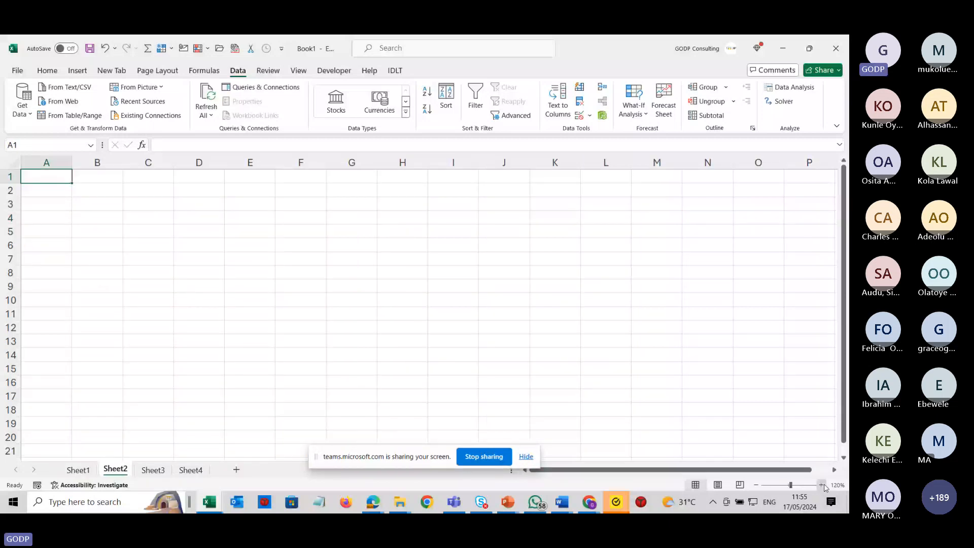
{"action": "left_click", "coordinate": [822, 485]}
{"action": "left_click", "coordinate": [822, 485]}
{"action": "left_click", "coordinate": [822, 485]}
{"action": "left_click", "coordinate": [822, 485]}
{"action": "left_click", "coordinate": [822, 485]}
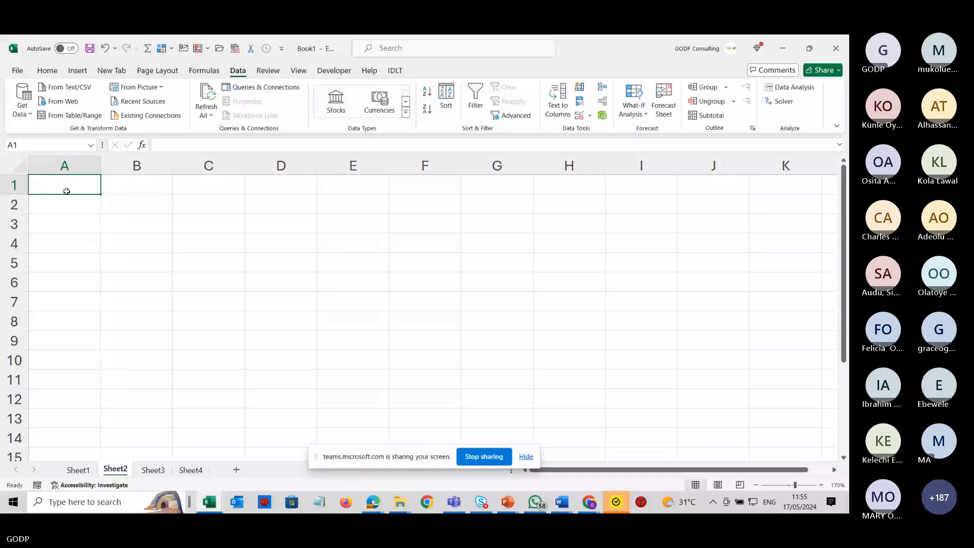
{"action": "double_click", "coordinate": [66, 191]}
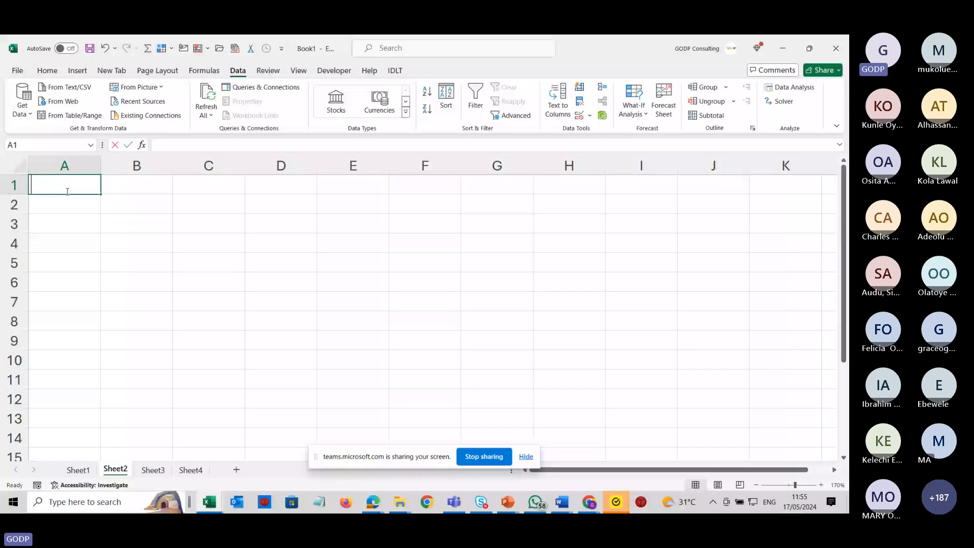
{"action": "type", "text": "Revenue"}
{"action": "key", "text": "Tab"}
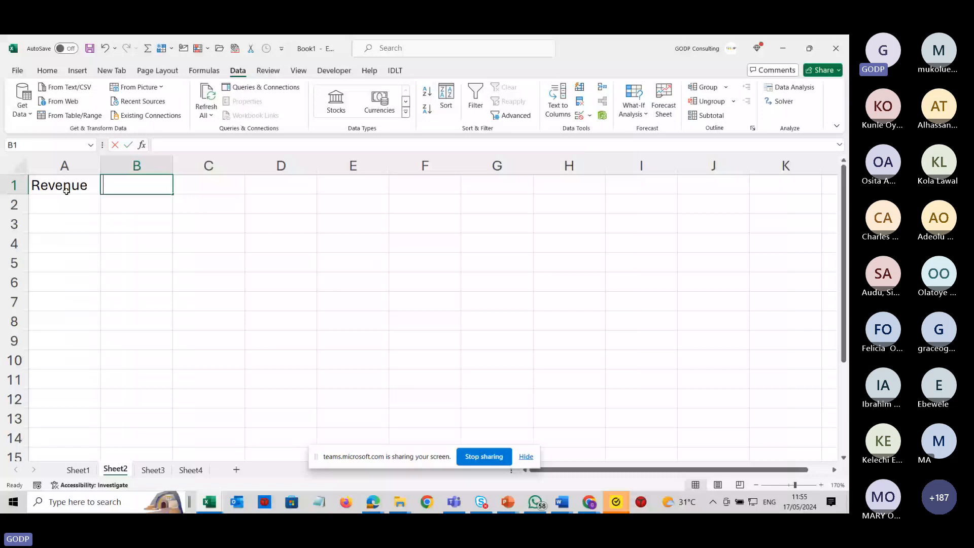
{"action": "type", "text": "100"}
{"action": "key", "text": "Return"}
Label cell A2 as Direct Cost.
{"action": "type", "text": "C"}
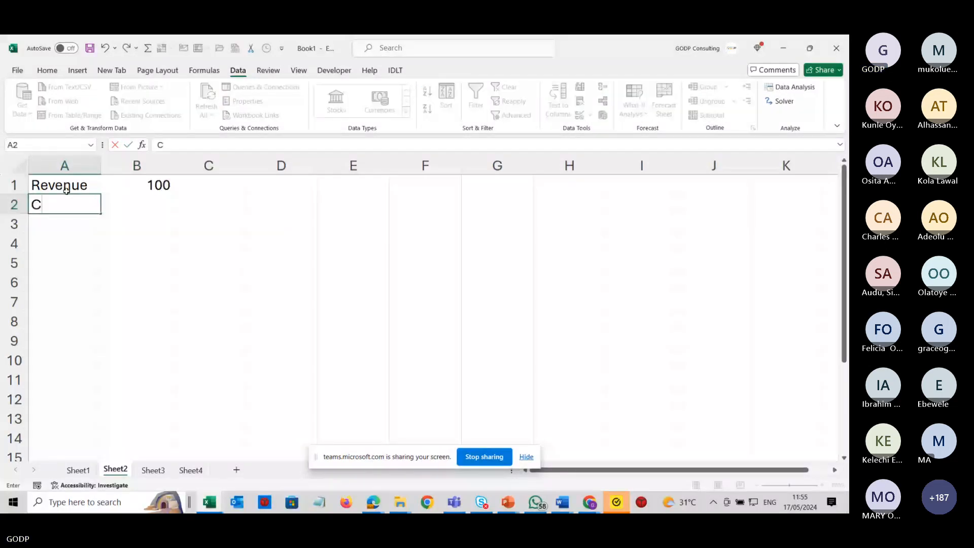
{"action": "type", "text": "ost of S"}
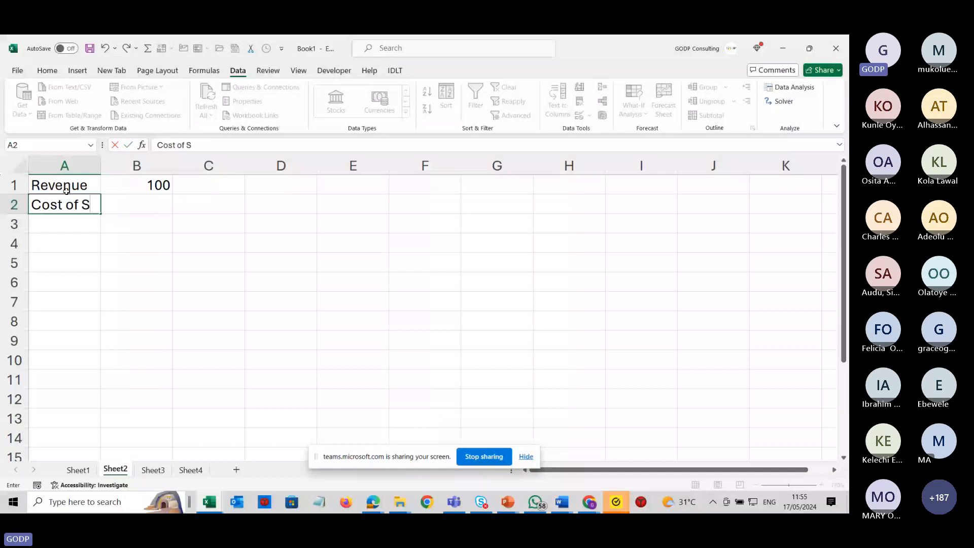
{"action": "key", "text": "Escape"}
{"action": "type", "text": "Di"}
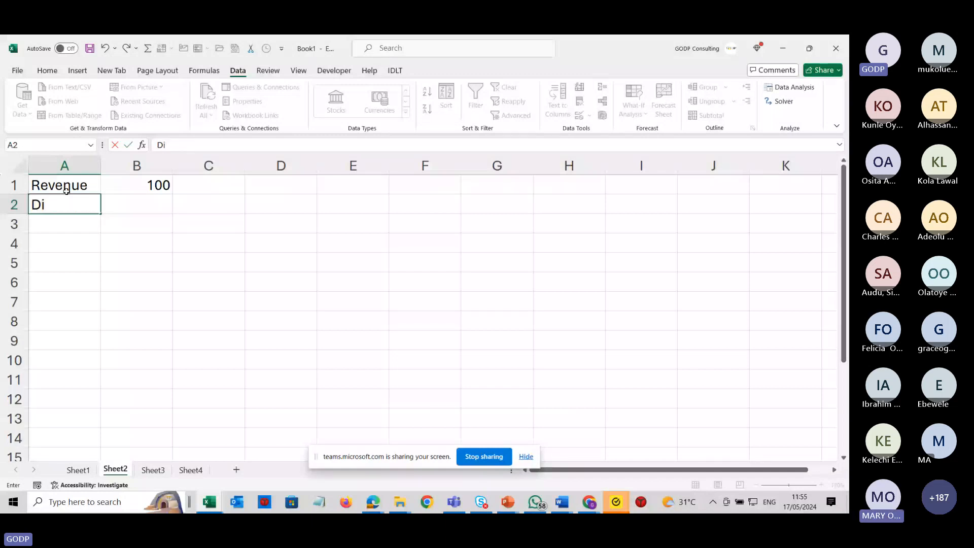
{"action": "type", "text": "rect Cost"}
{"action": "key", "text": "Return"}
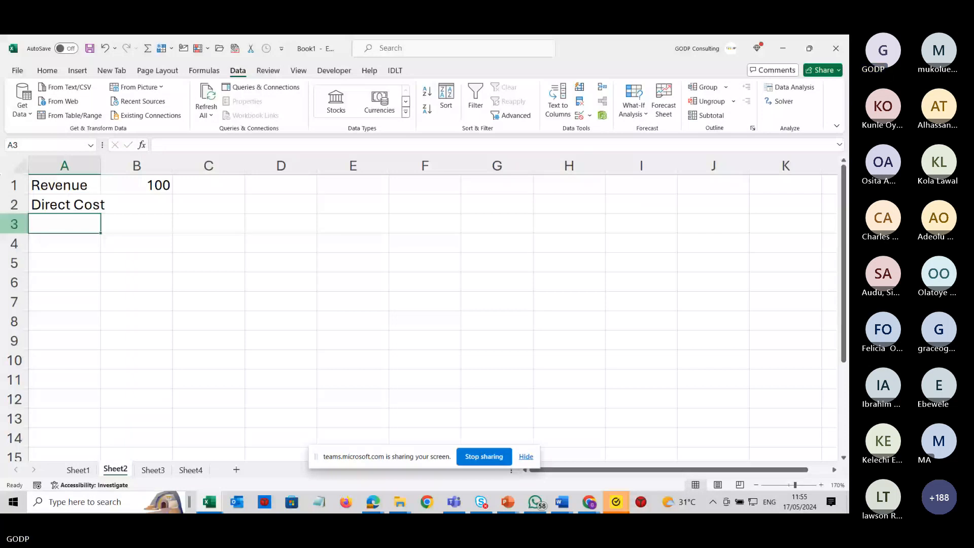
Widen column A and enter -50 as the direct cost in B2.
{"action": "left_click_drag", "start_coordinate": [101, 166], "coordinate": [119, 166]}
{"action": "left_click", "coordinate": [161, 203]}
{"action": "type", "text": "-"}
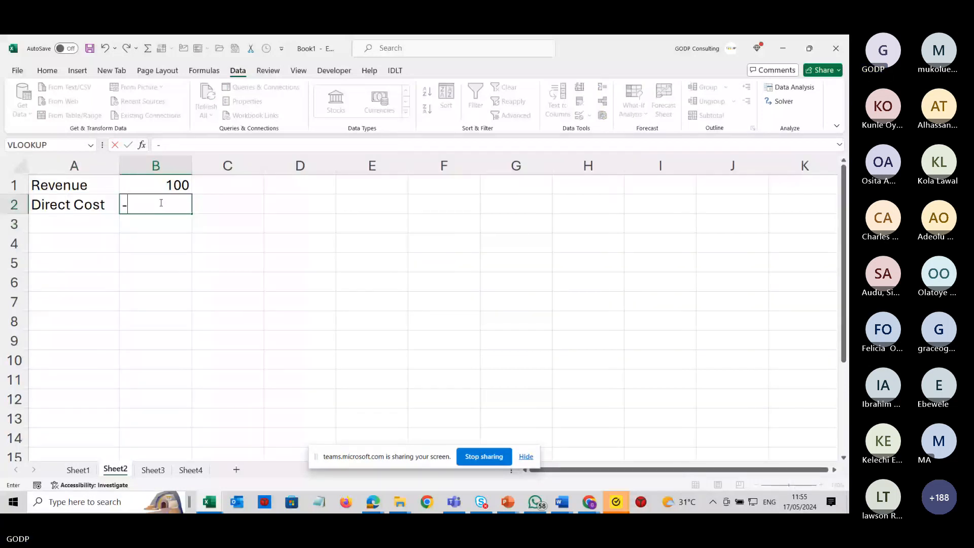
{"action": "type", "text": "50"}
{"action": "left_click", "coordinate": [72, 220]}
Label A3 Gross Profit and AutoSum the revenue and direct cost into B3.
{"action": "type", "text": "G"}
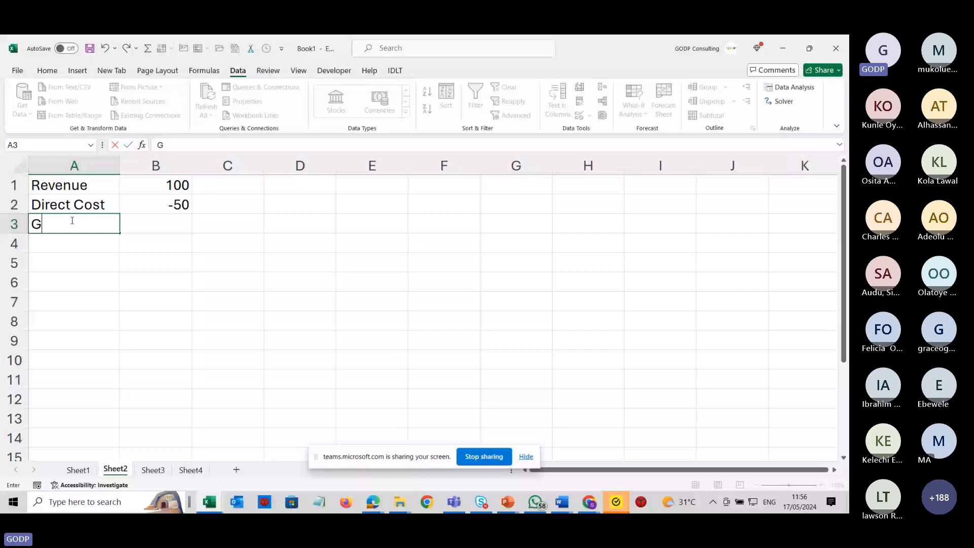
{"action": "type", "text": "ross Profit"}
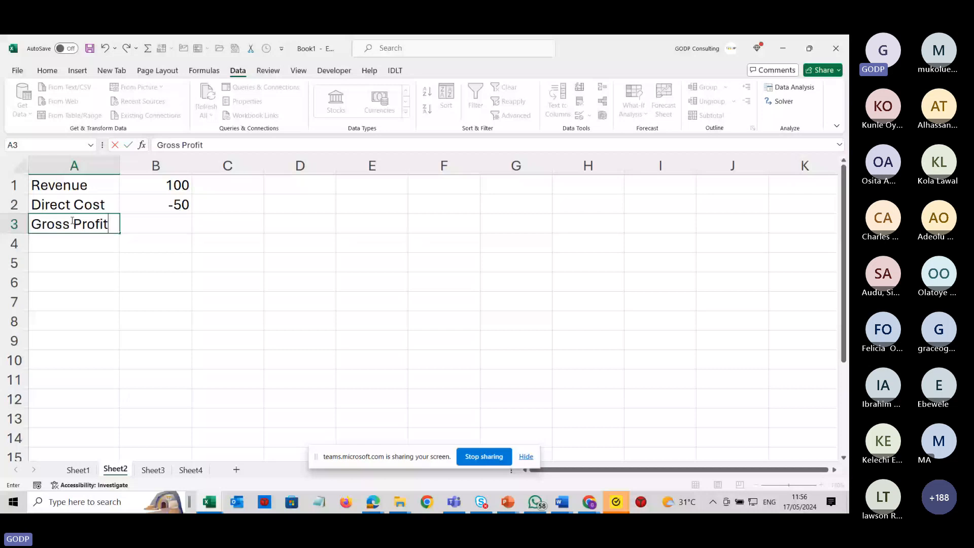
{"action": "left_click", "coordinate": [156, 205]}
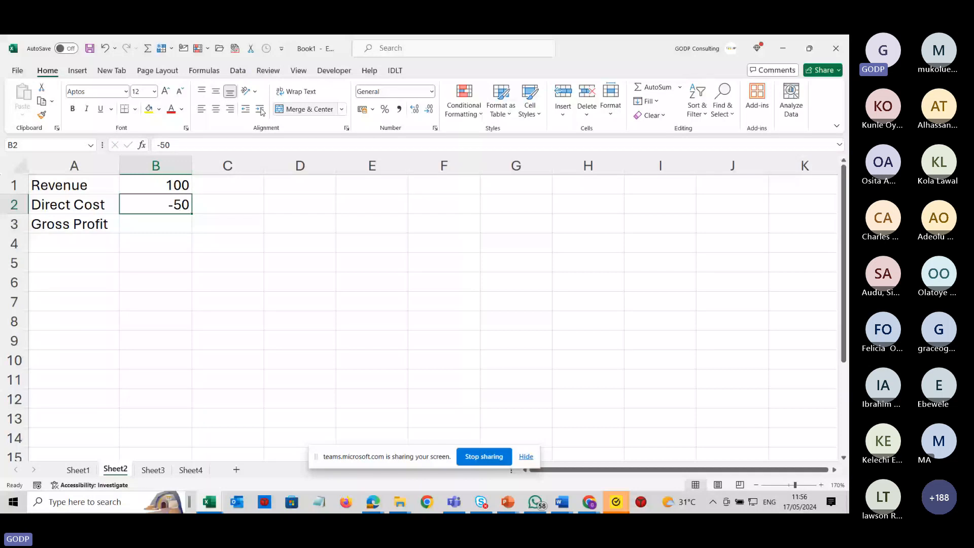
{"action": "left_click", "coordinate": [161, 221]}
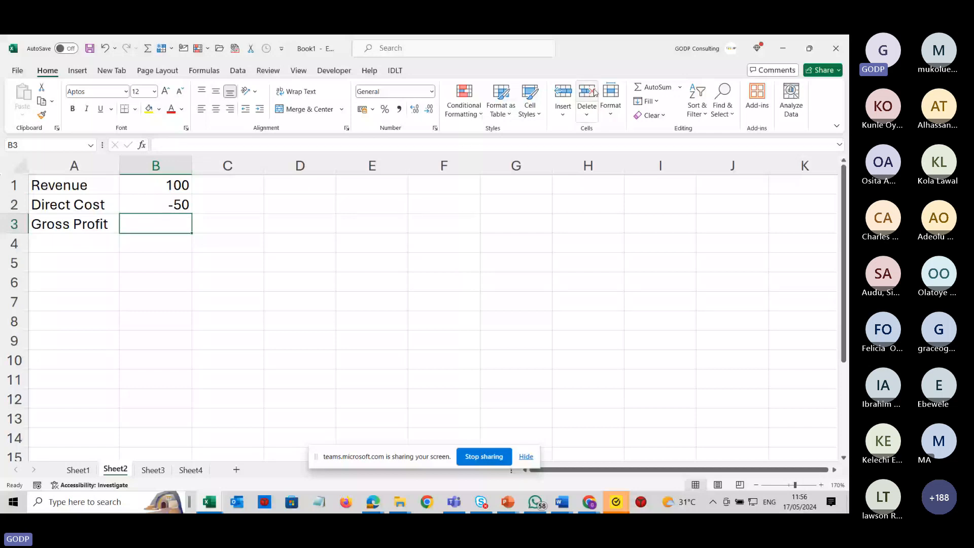
{"action": "key", "text": "alt+equal"}
{"action": "key", "text": "Return"}
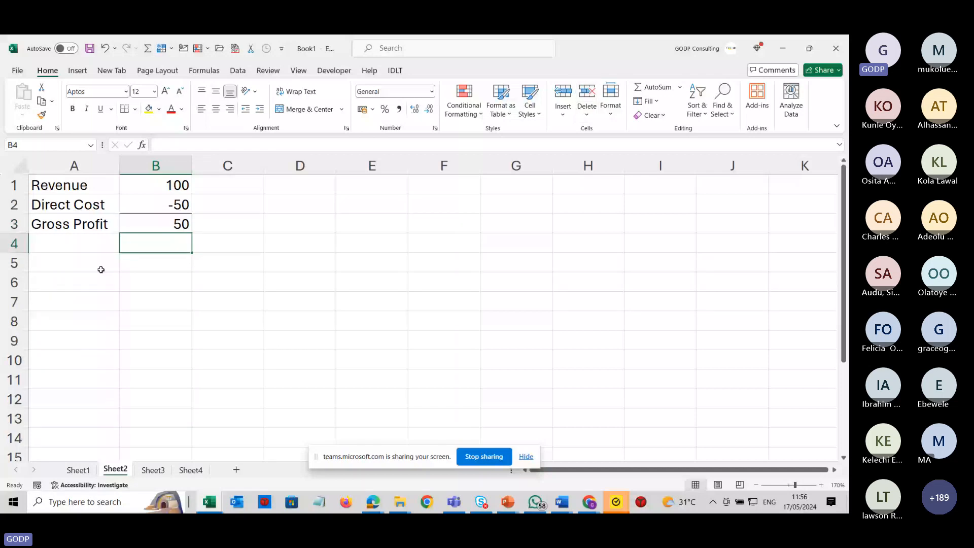
Enter Employee Cost in A5 with -5 in B5.
{"action": "left_click", "coordinate": [101, 269]}
{"action": "type", "text": "Employee "}
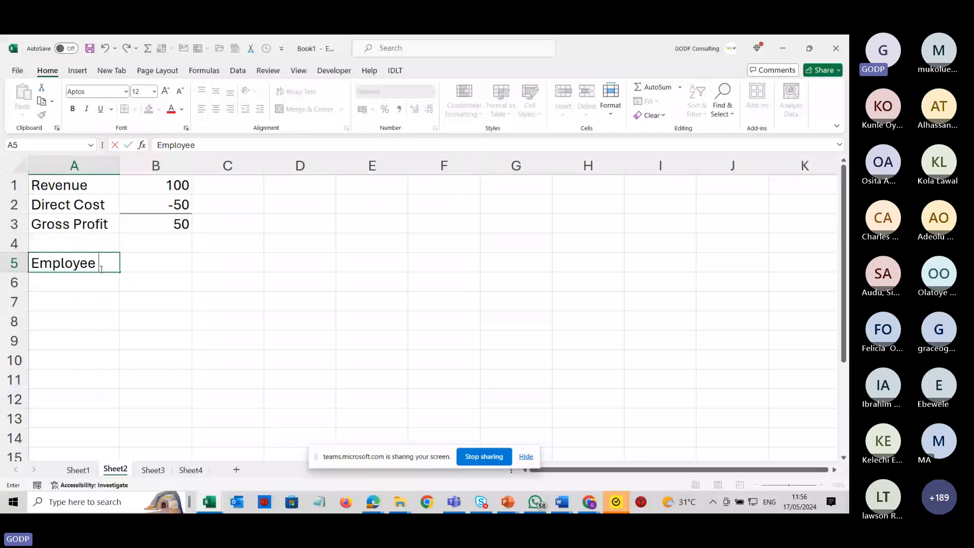
{"action": "type", "text": "Cost"}
{"action": "key", "text": "Tab"}
{"action": "type", "text": "-"}
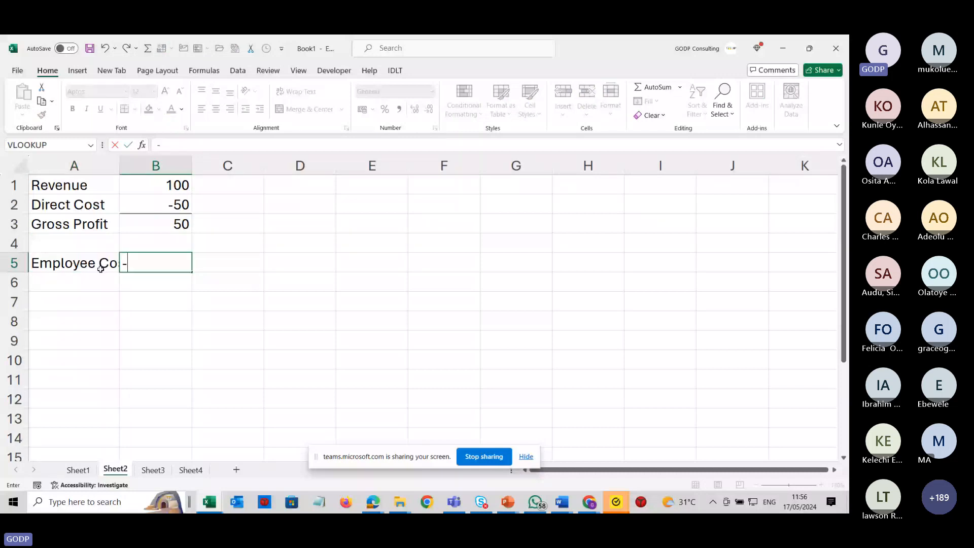
{"action": "type", "text": "5"}
{"action": "key", "text": "Return"}
{"action": "key", "text": "Left"}
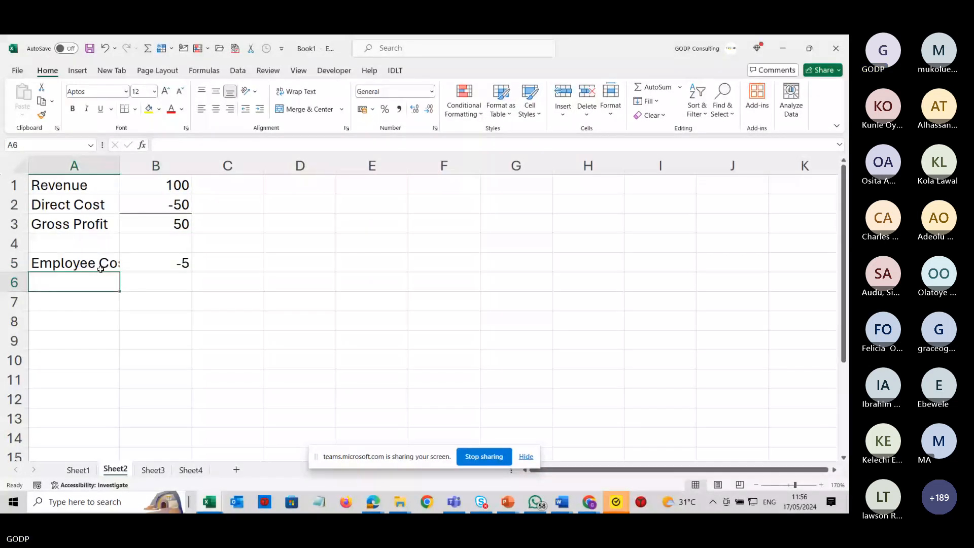
Enter Running Cost in A6 with -9 in B6.
{"action": "type", "text": "Running Cois"}
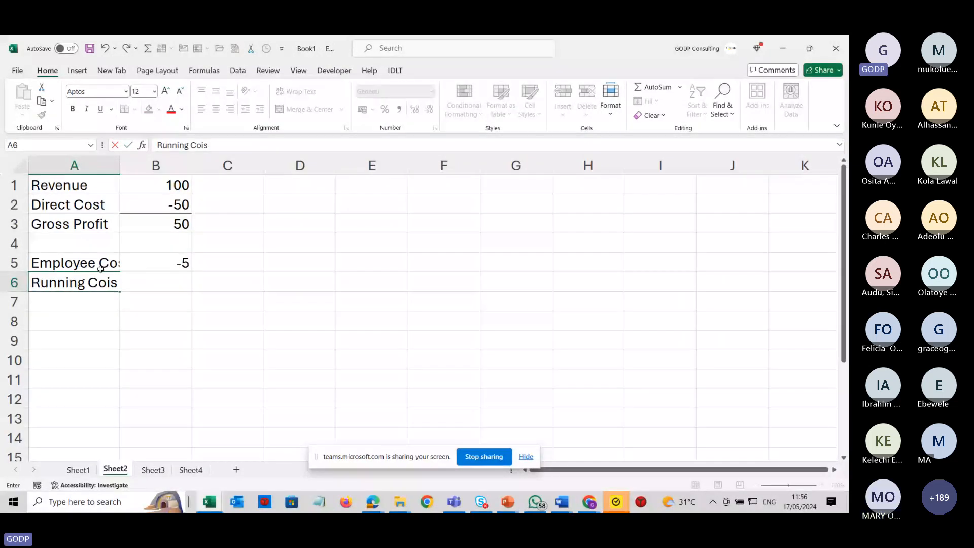
{"action": "key", "text": "BackSpace"}
{"action": "key", "text": "BackSpace"}
{"action": "type", "text": "st"}
{"action": "key", "text": "Tab"}
{"action": "type", "text": "-"}
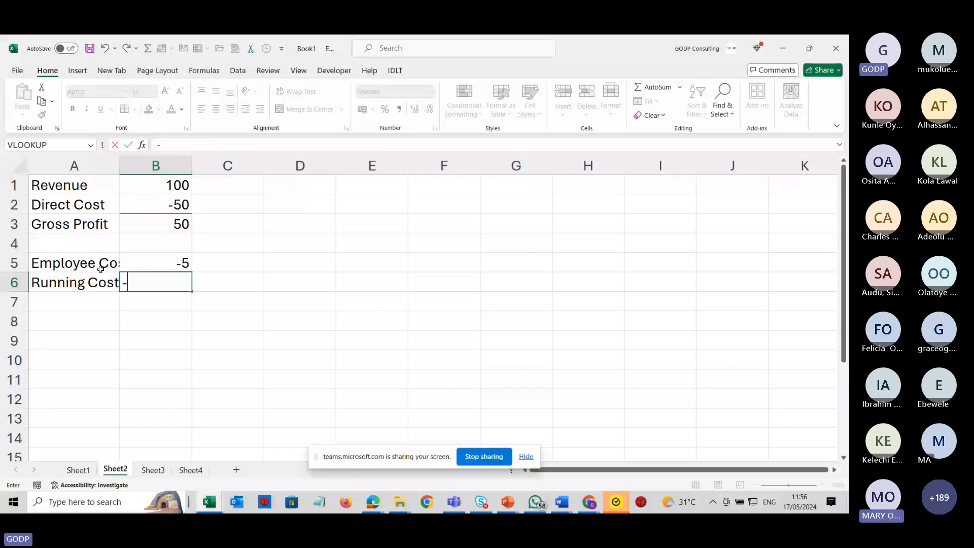
{"action": "type", "text": "9"}
{"action": "key", "text": "Return"}
{"action": "key", "text": "BackSpace"}
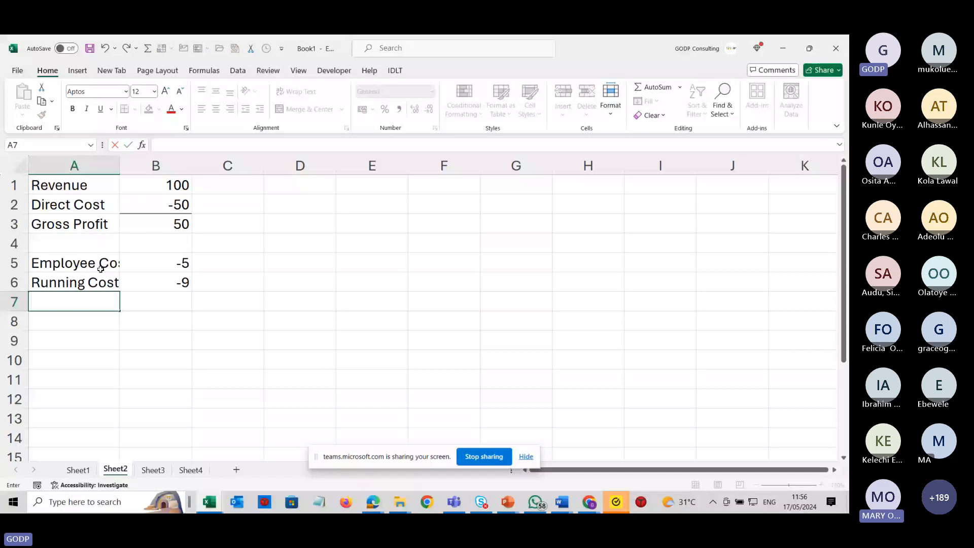
Enter Advert Cost in A7 with -5 in B7.
{"action": "type", "text": "Adv"}
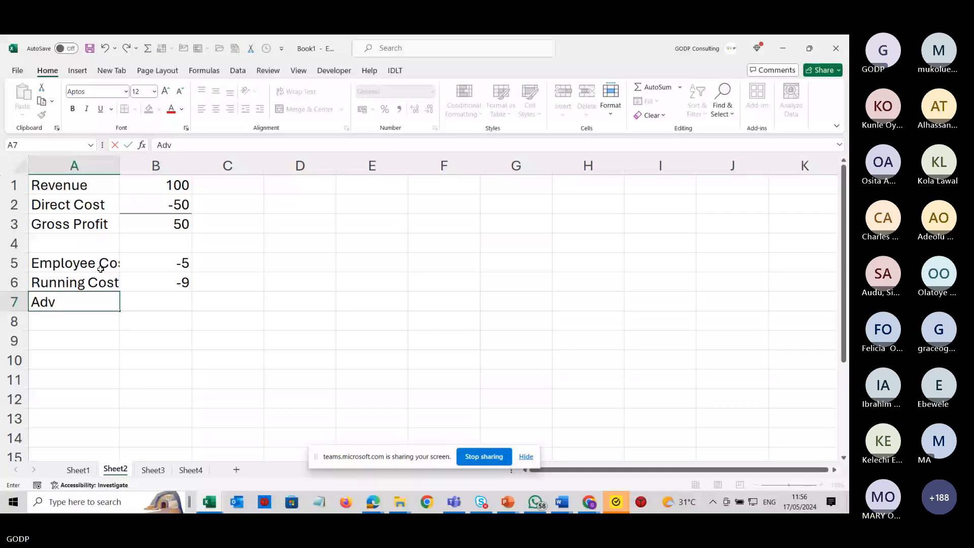
{"action": "type", "text": "ert Cost"}
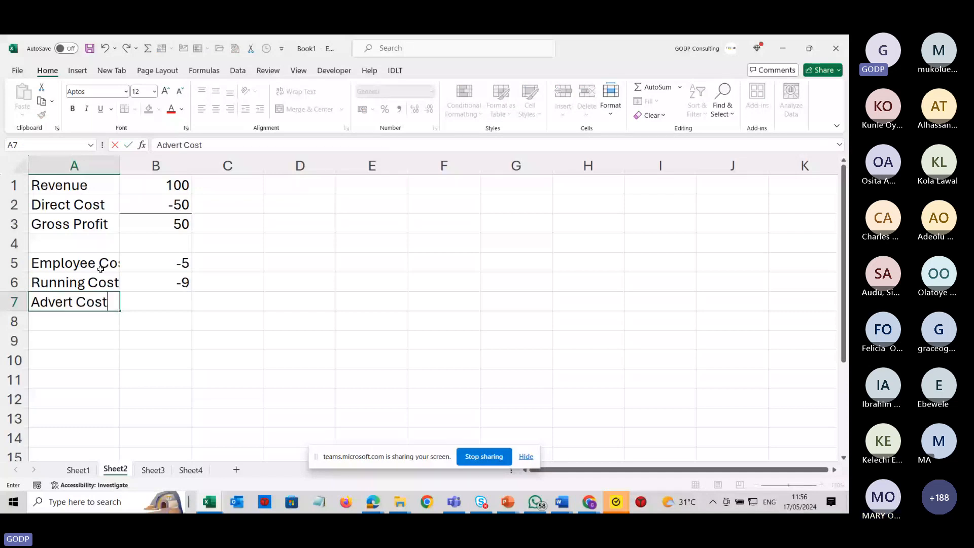
{"action": "key", "text": "Tab"}
{"action": "type", "text": "-5"}
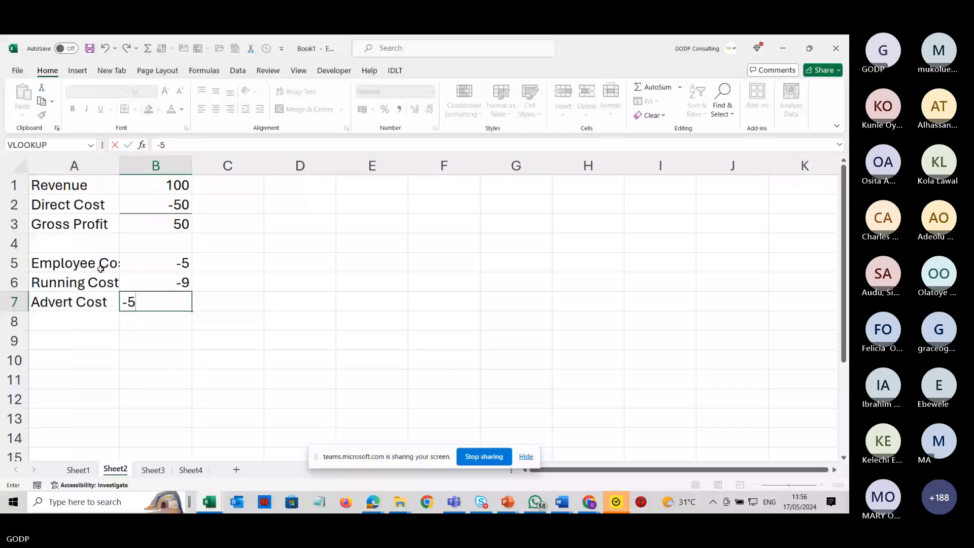
{"action": "key", "text": "Return"}
Label A8 as Other Cost and autofit column A's width.
{"action": "type", "text": "O"}
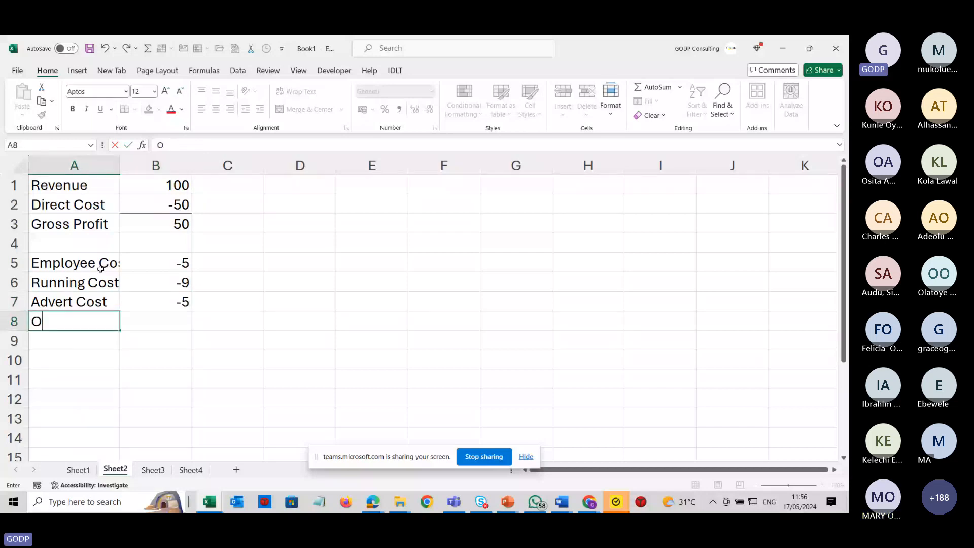
{"action": "type", "text": "ther Cost"}
{"action": "key", "text": "Return"}
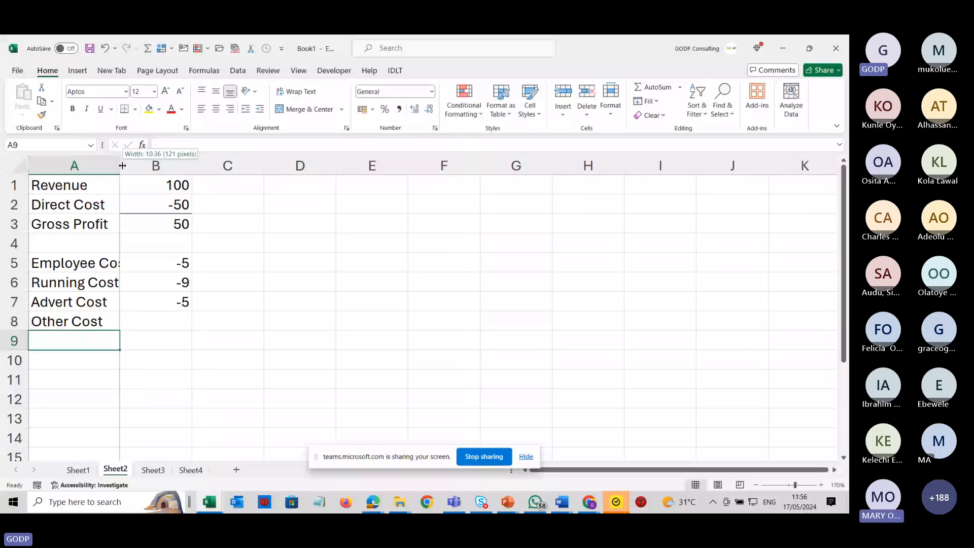
{"action": "left_click_drag", "start_coordinate": [122, 166], "coordinate": [122, 165]}
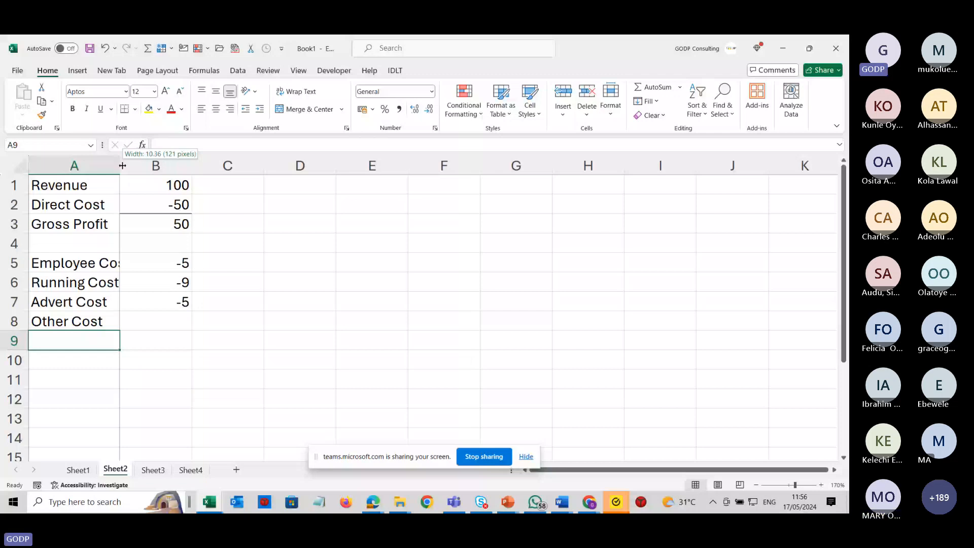
{"action": "double_click", "coordinate": [122, 166]}
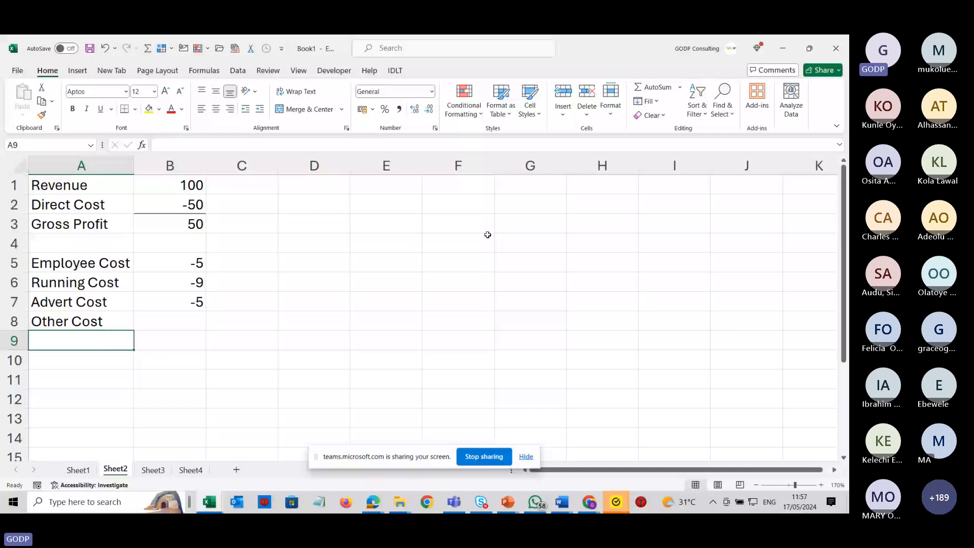
Enter -4 as the Other Cost amount in B8.
{"action": "left_click", "coordinate": [181, 321]}
{"action": "type", "text": "-"}
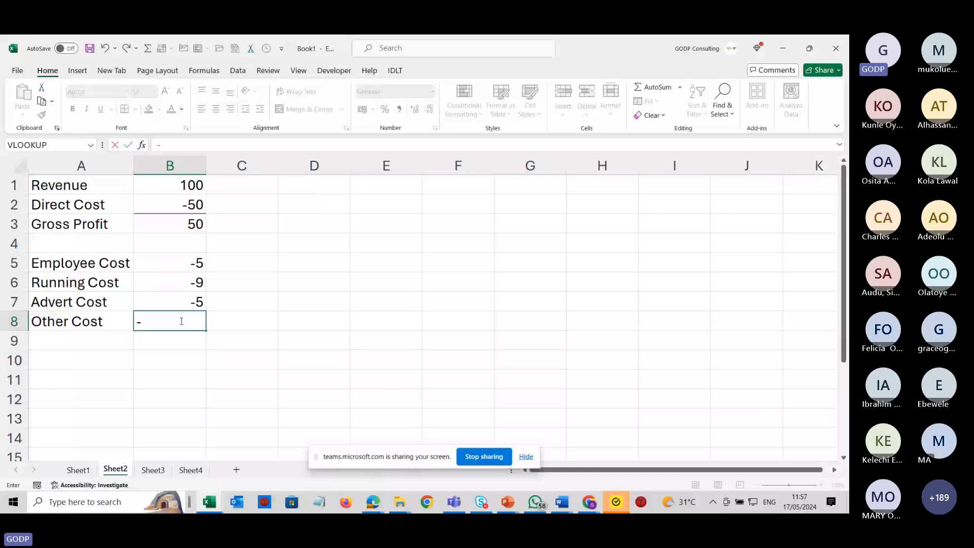
{"action": "type", "text": "4"}
Label A9 as Total Operating Expense and autofit column A's width.
{"action": "left_click", "coordinate": [57, 334]}
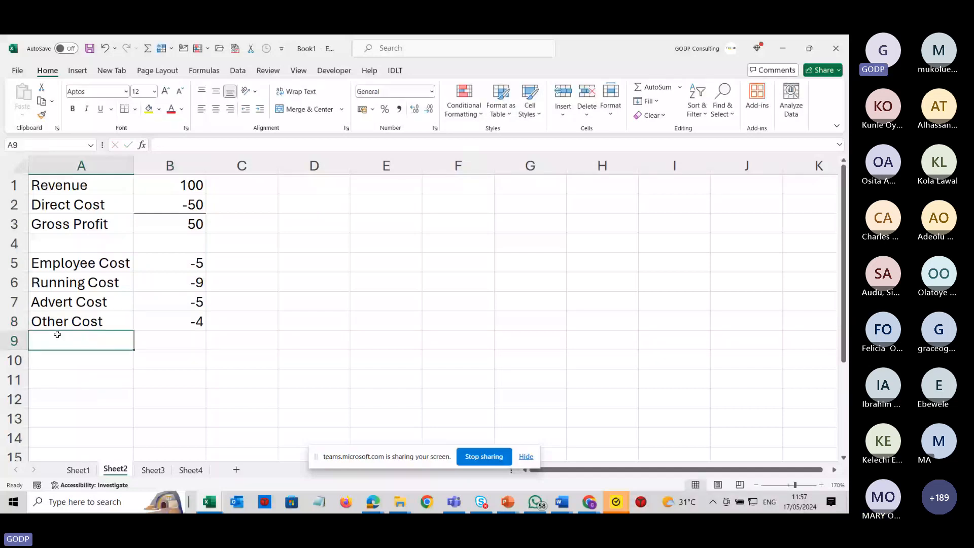
{"action": "type", "text": "Total"}
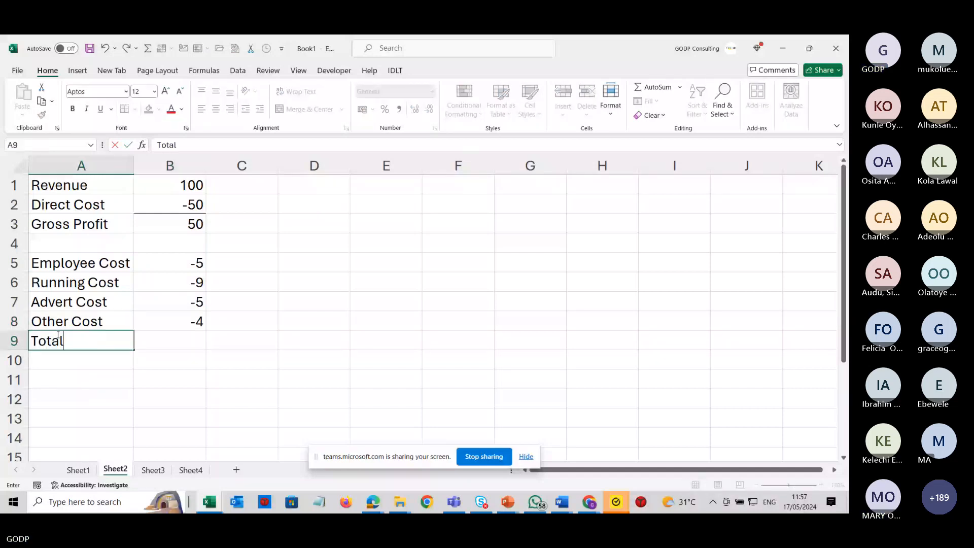
{"action": "type", "text": " Operating Ex"}
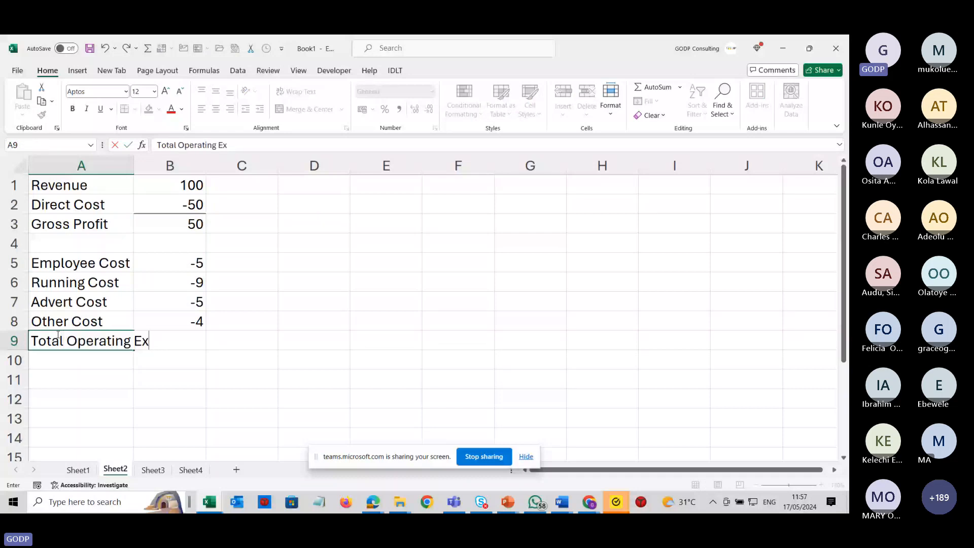
{"action": "type", "text": "pense"}
{"action": "key", "text": "Return"}
{"action": "left_click_drag", "start_coordinate": [135, 169], "coordinate": [135, 170]}
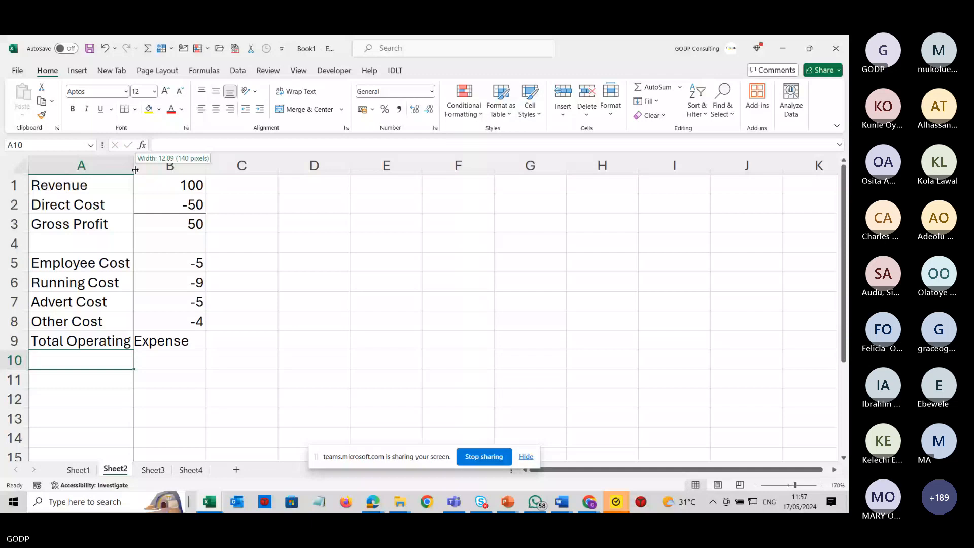
{"action": "double_click", "coordinate": [135, 170]}
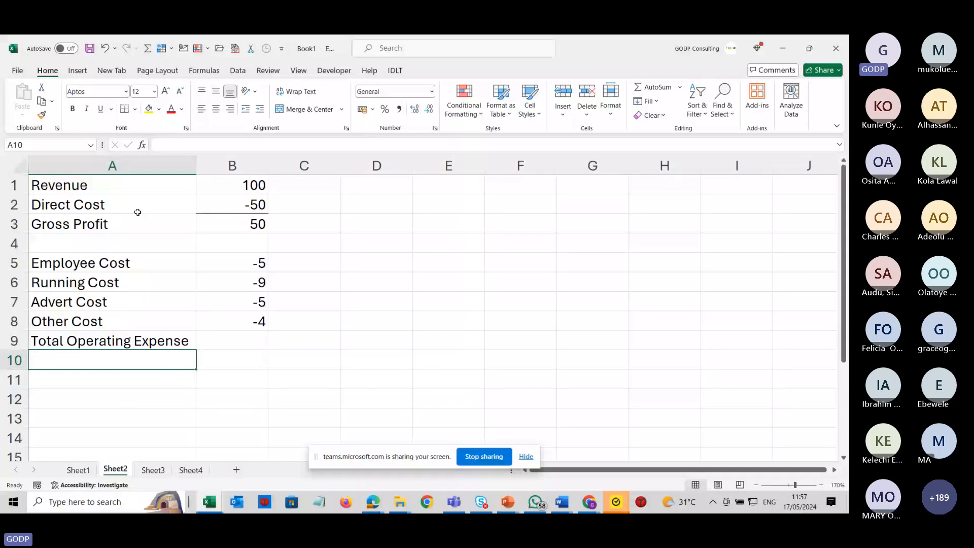
Sum the operating costs B5:B8 into B9 with AutoSum.
{"action": "key", "text": "Up"}
{"action": "key", "text": "Right"}
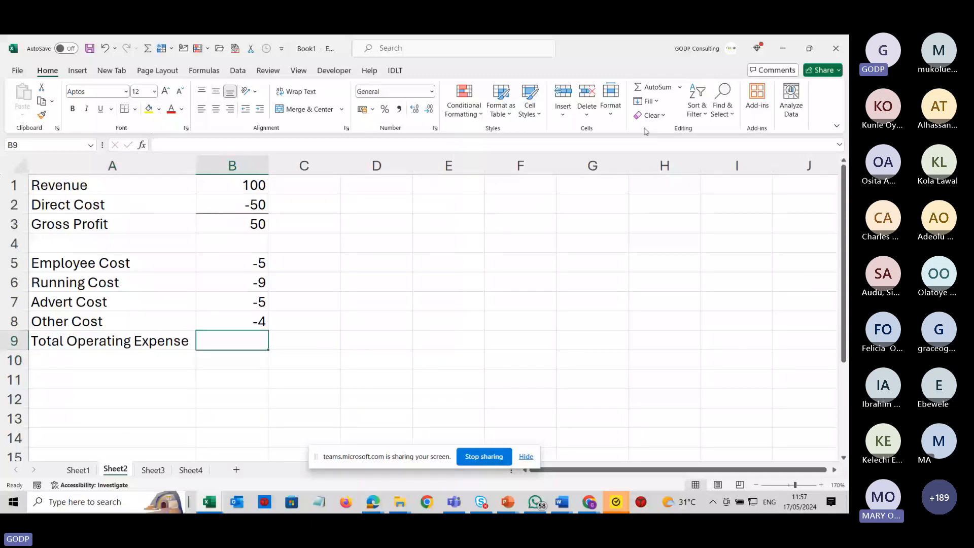
{"action": "left_click", "coordinate": [649, 90]}
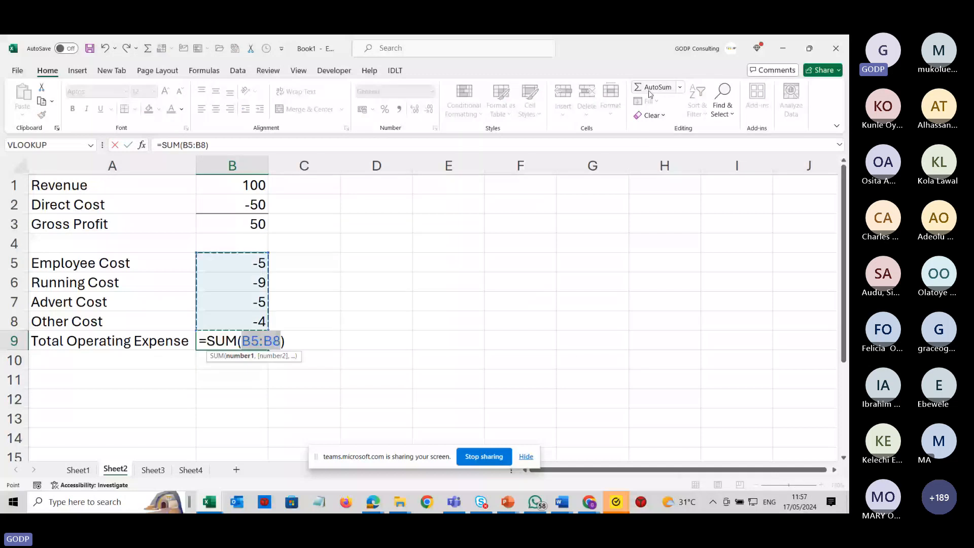
{"action": "key", "text": "Return"}
Label A12 as Net Profit and enter the formula =B3+B9 in B12.
{"action": "key", "text": "Down"}
{"action": "key", "text": "Down"}
{"action": "key", "text": "Left"}
{"action": "type", "text": "N"}
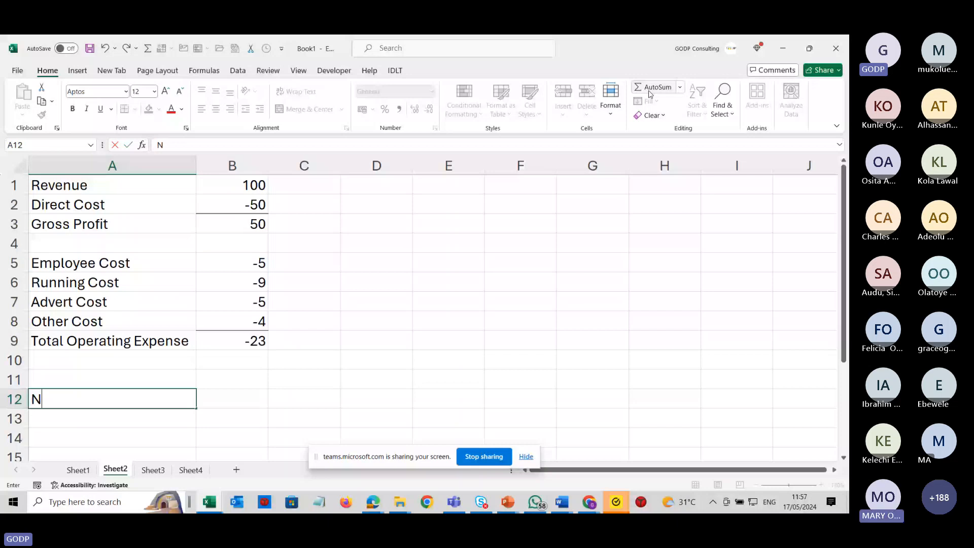
{"action": "type", "text": "et Profit"}
{"action": "key", "text": "Tab"}
{"action": "type", "text": "="}
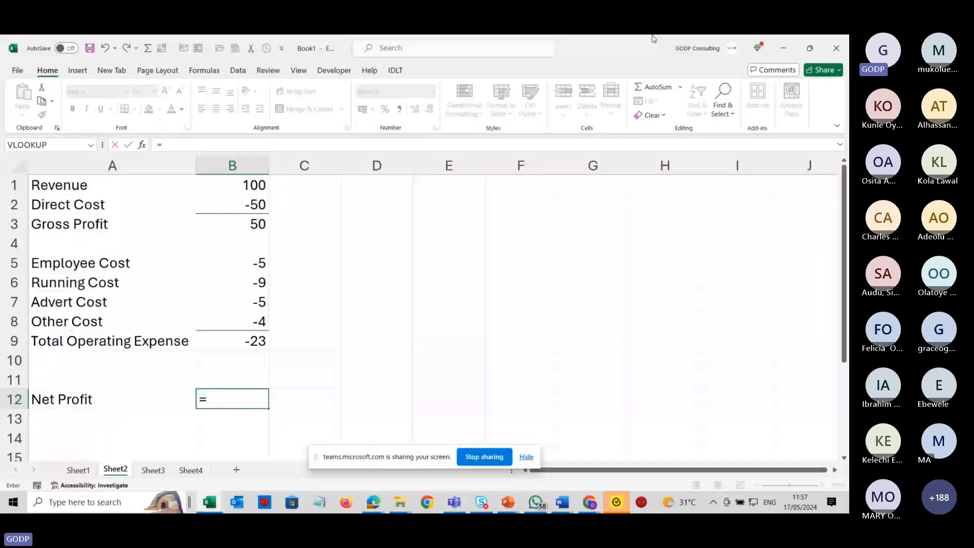
{"action": "left_click", "coordinate": [245, 228]}
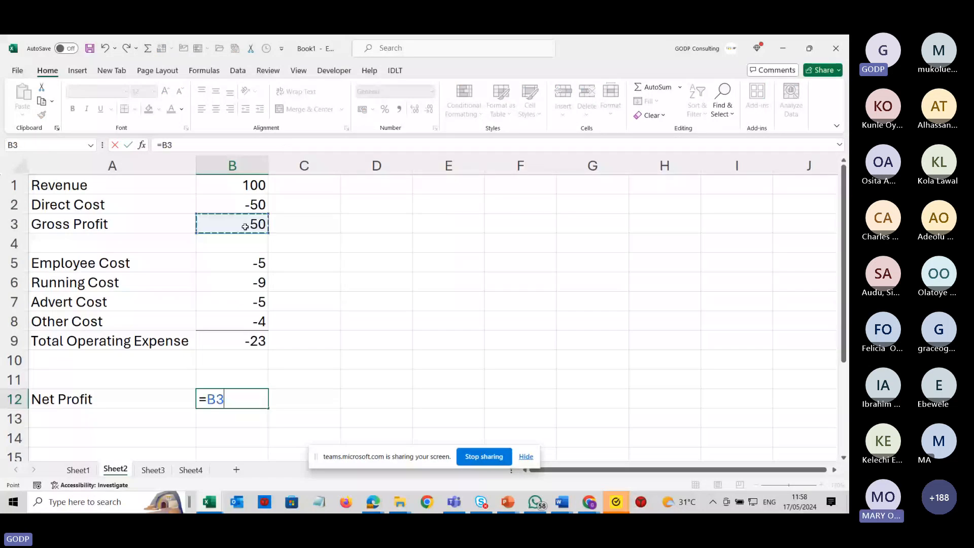
{"action": "type", "text": "+"}
{"action": "left_click", "coordinate": [238, 342]}
{"action": "key", "text": "Return"}
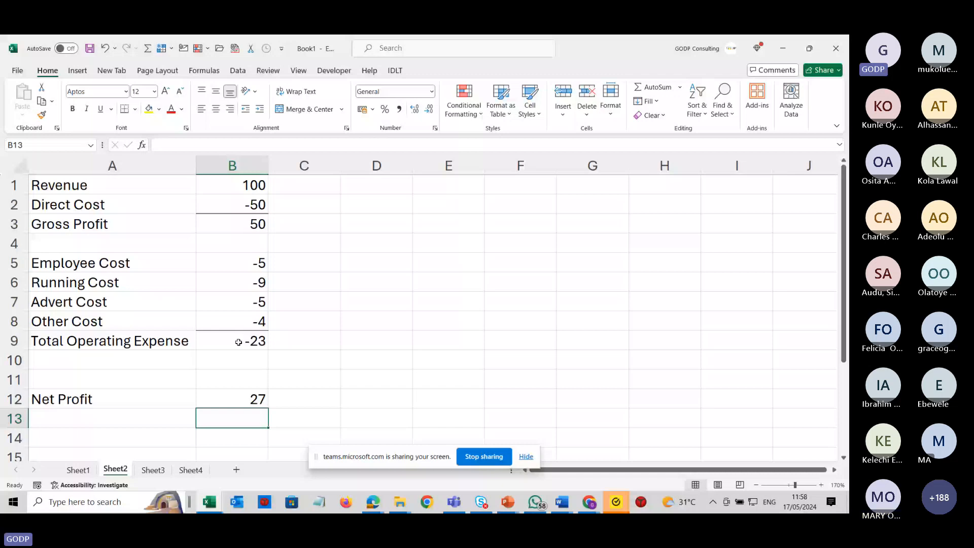
Apply a top and thick bottom border to the net profit cell B12.
{"action": "key", "text": "Up"}
{"action": "left_click", "coordinate": [135, 109]}
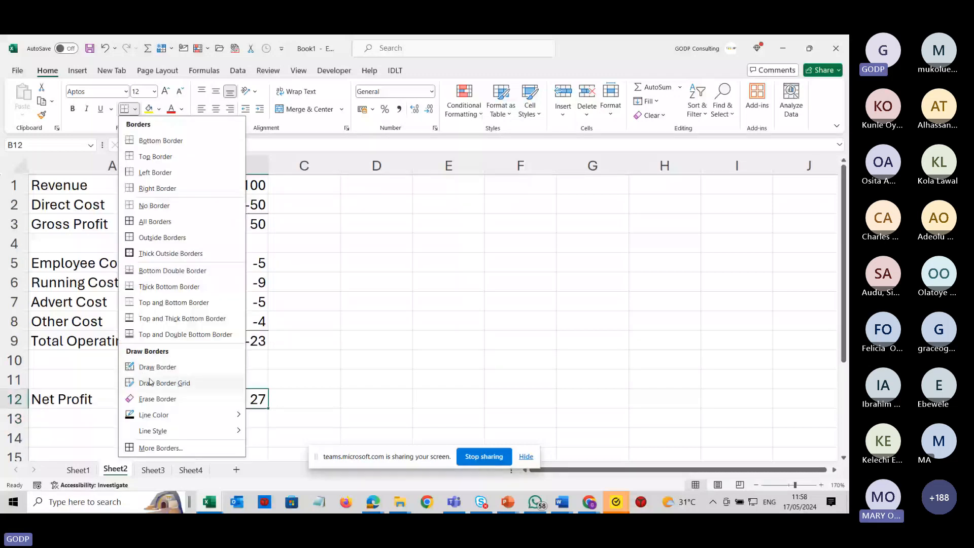
{"action": "left_click", "coordinate": [151, 319]}
Make the Net Profit row A12:B12 bold.
{"action": "left_click", "coordinate": [82, 400]}
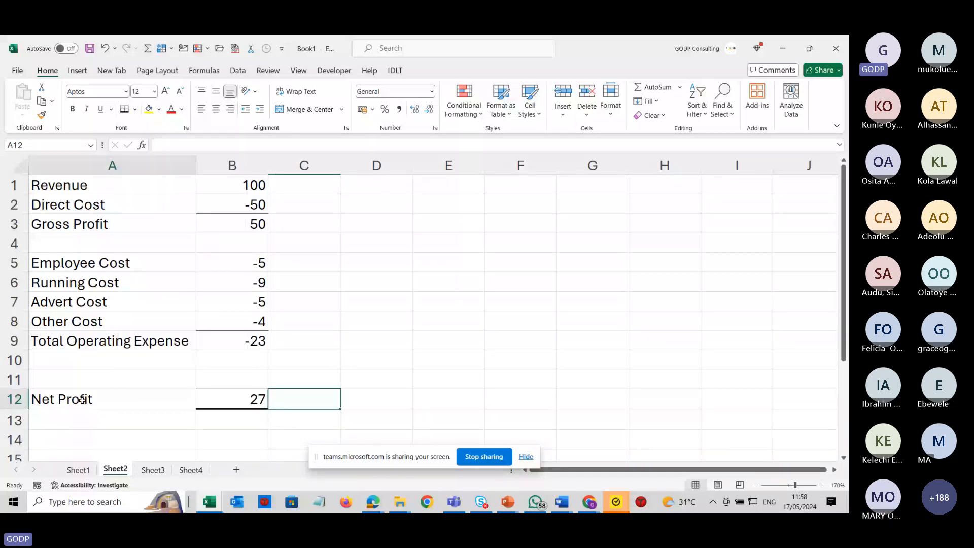
{"action": "left_click_drag", "start_coordinate": [82, 400], "coordinate": [232, 400]}
{"action": "key", "text": "ctrl+b"}
{"action": "left_click", "coordinate": [448, 301]}
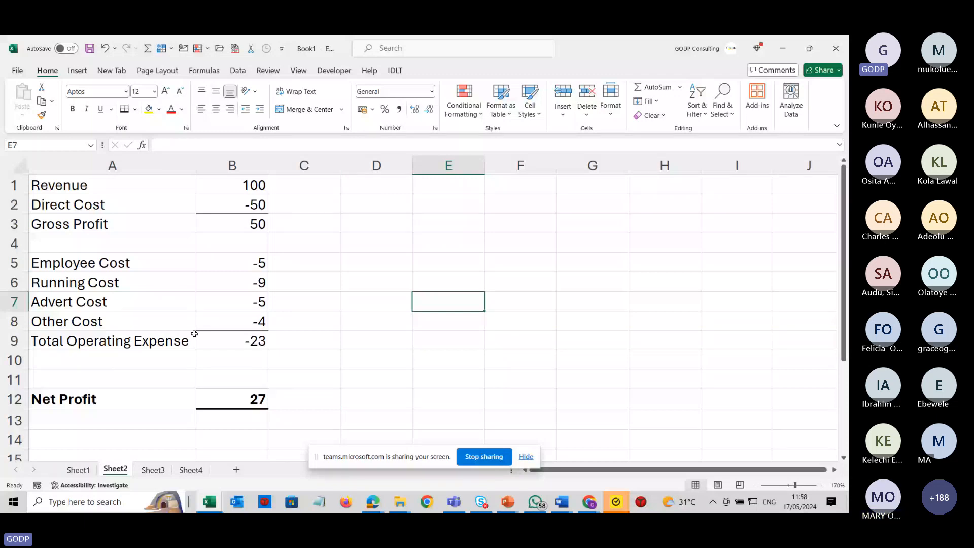
Apply Comma Style number formatting to the whole of column B.
{"action": "left_click", "coordinate": [232, 165]}
{"action": "left_click", "coordinate": [399, 109]}
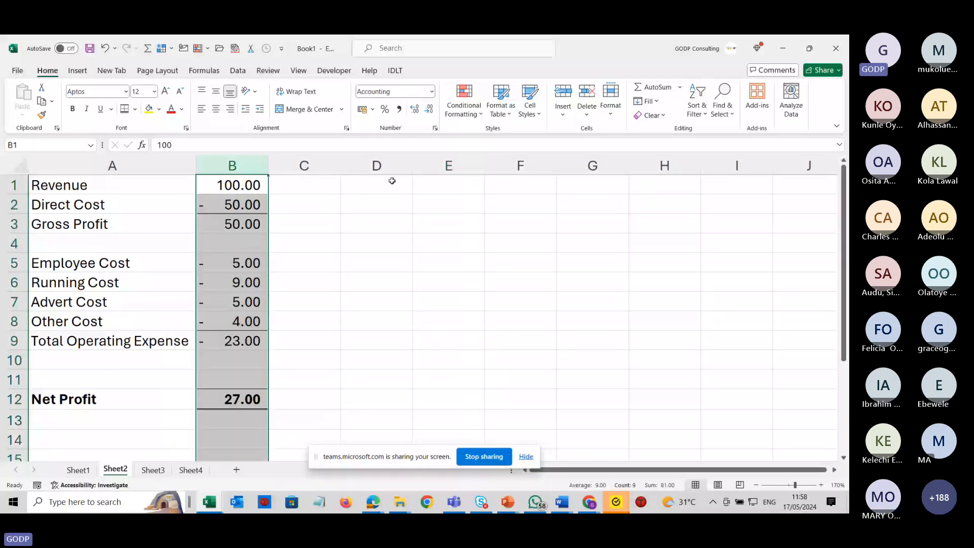
{"action": "left_click", "coordinate": [373, 317]}
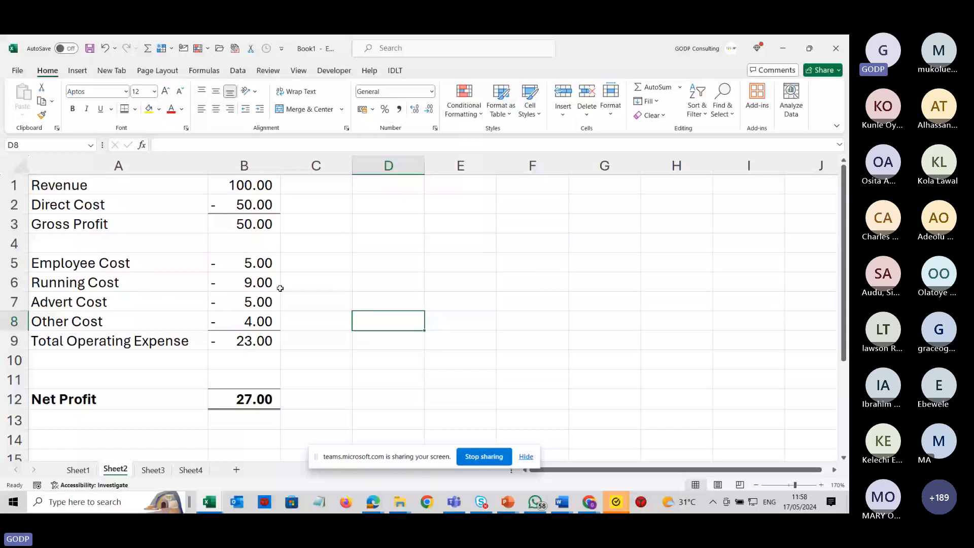
Label E5 as Net profit and enter 250 in F5.
{"action": "left_click", "coordinate": [481, 270]}
{"action": "type", "text": "Net"}
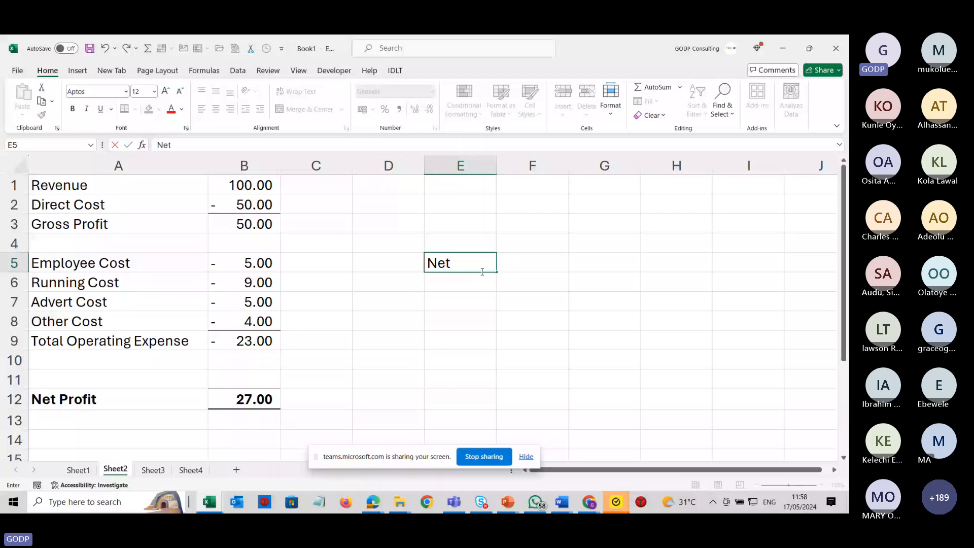
{"action": "type", "text": " profit"}
{"action": "key", "text": "Tab"}
{"action": "type", "text": "1"}
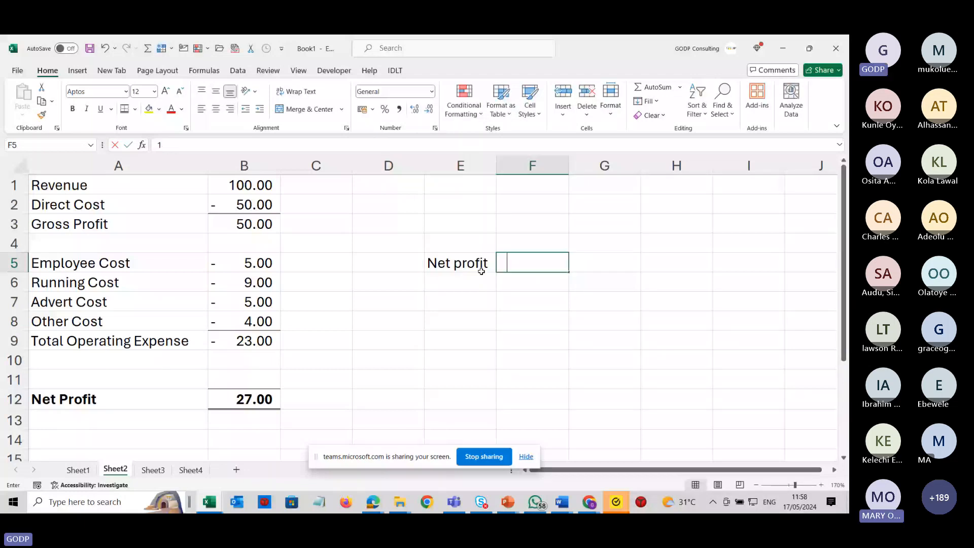
{"action": "type", "text": "0"}
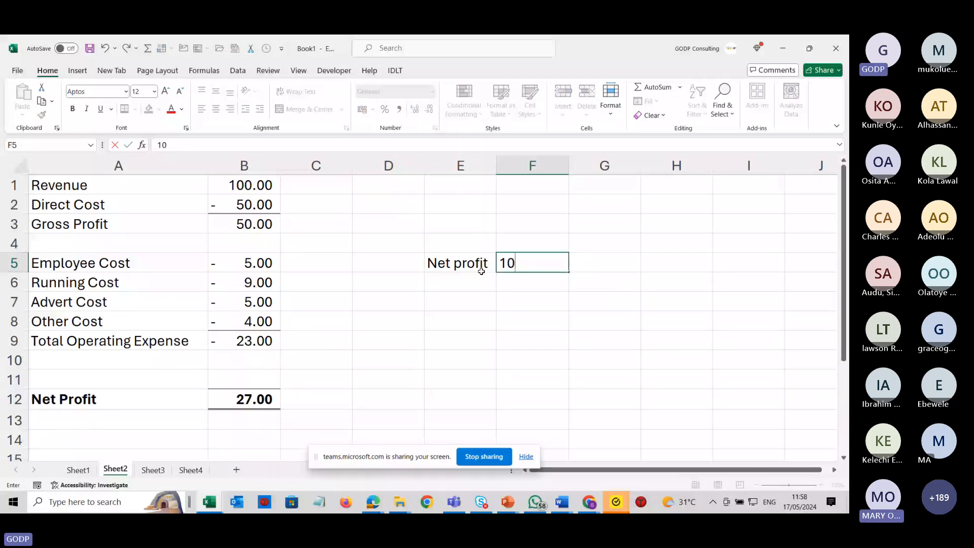
{"action": "type", "text": "0"}
{"action": "key", "text": "ctrl+Return"}
{"action": "key", "text": "F2"}
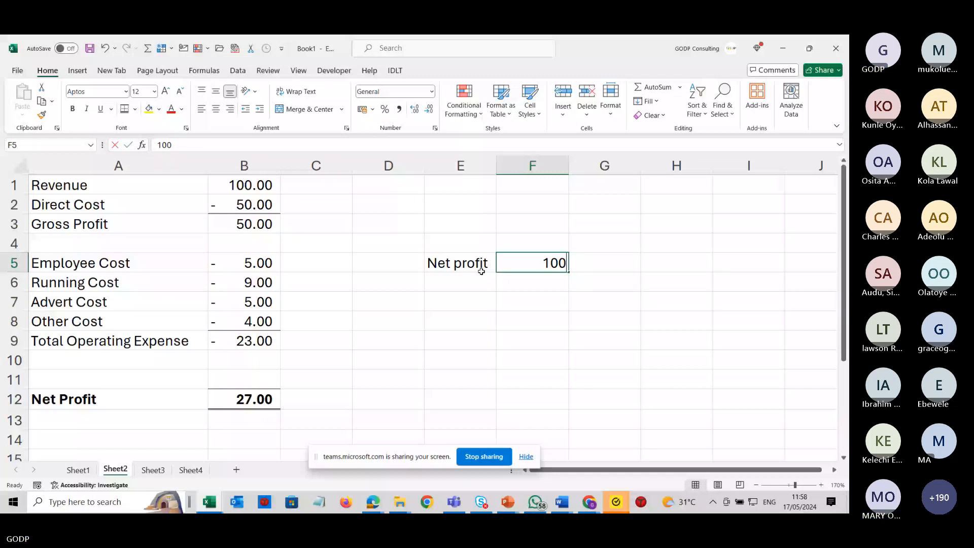
{"action": "key", "text": "BackSpace"}
{"action": "key", "text": "BackSpace"}
{"action": "key", "text": "BackSpace"}
{"action": "type", "text": "250"}
{"action": "key", "text": "Return"}
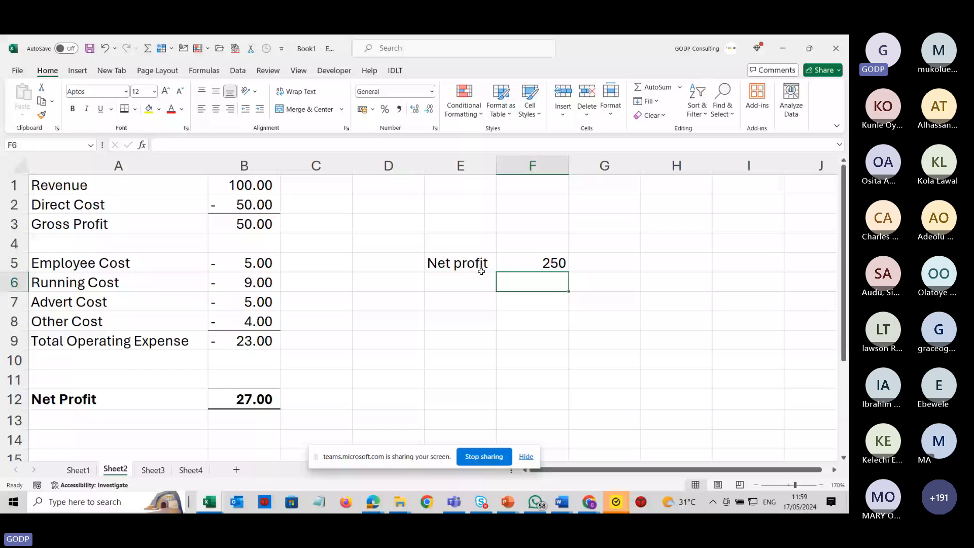
Enter the formula =2%*B1 for Employee Cost in B5.
{"action": "left_click", "coordinate": [256, 264]}
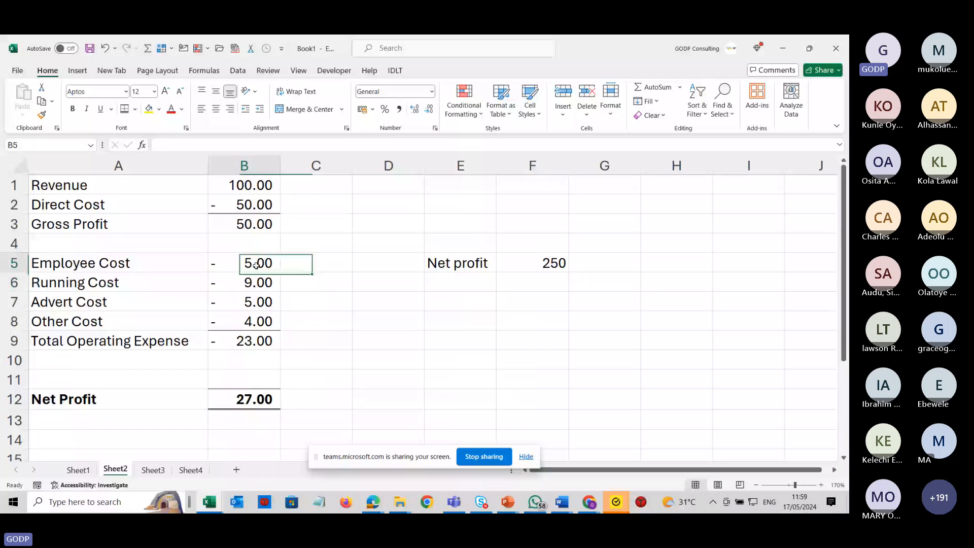
{"action": "type", "text": "="}
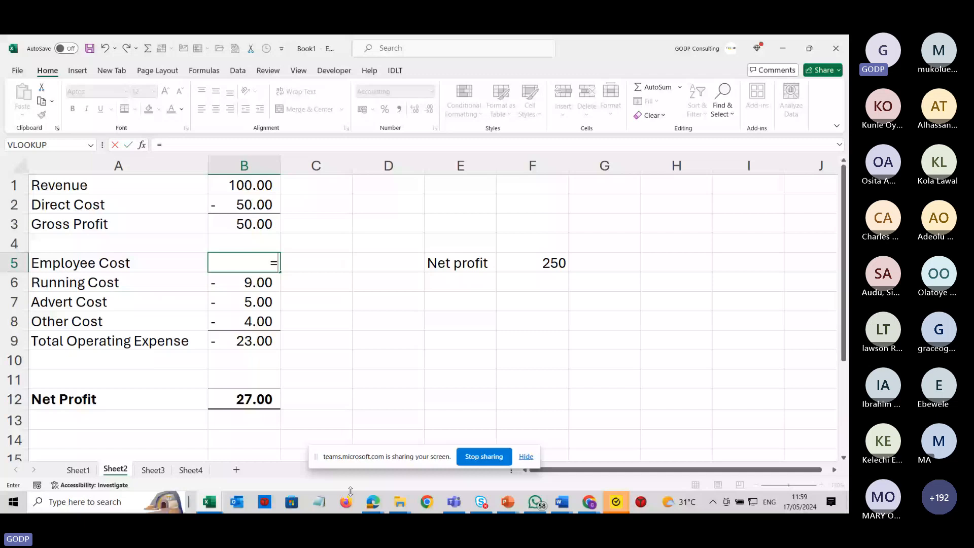
{"action": "type", "text": "2%*"}
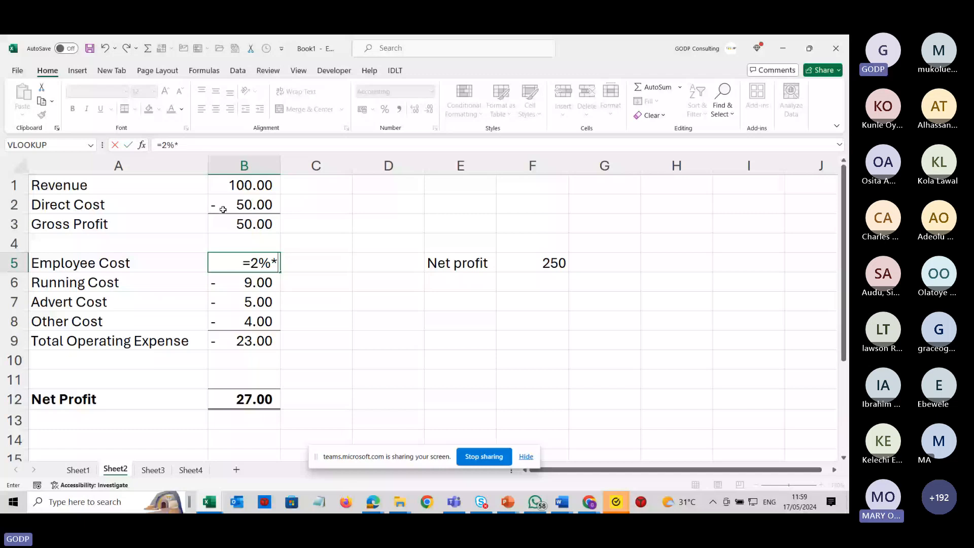
{"action": "type", "text": "B1"}
{"action": "key", "text": "ctrl+Return"}
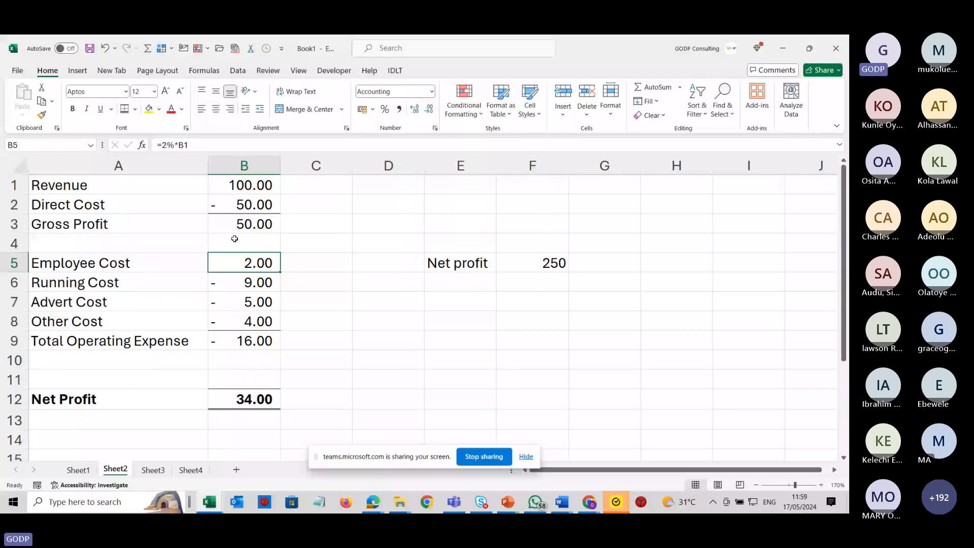
Replace the Employee Cost in B5 with -2.
{"action": "type", "text": "-2"}
{"action": "key", "text": "Return"}
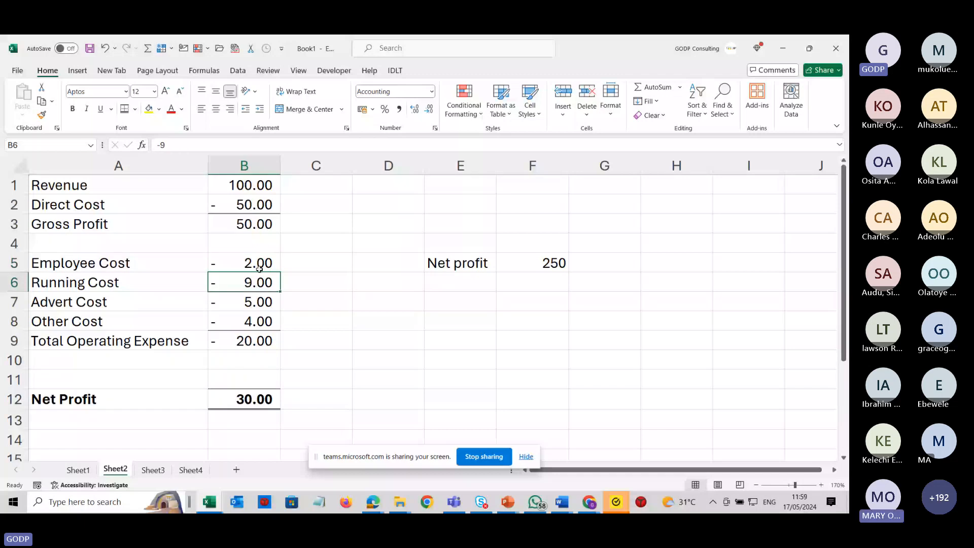
Enter the formula =-2%*B2 for Running Cost in B6 and correct it to a negative amount.
{"action": "type", "text": "="}
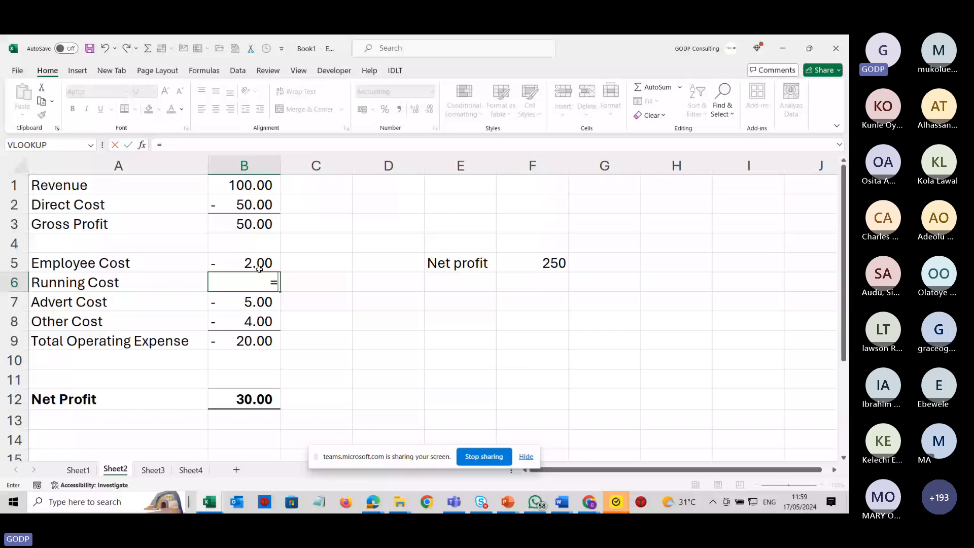
{"action": "type", "text": "-2%*"}
{"action": "left_click", "coordinate": [248, 205]}
{"action": "key", "text": "Return"}
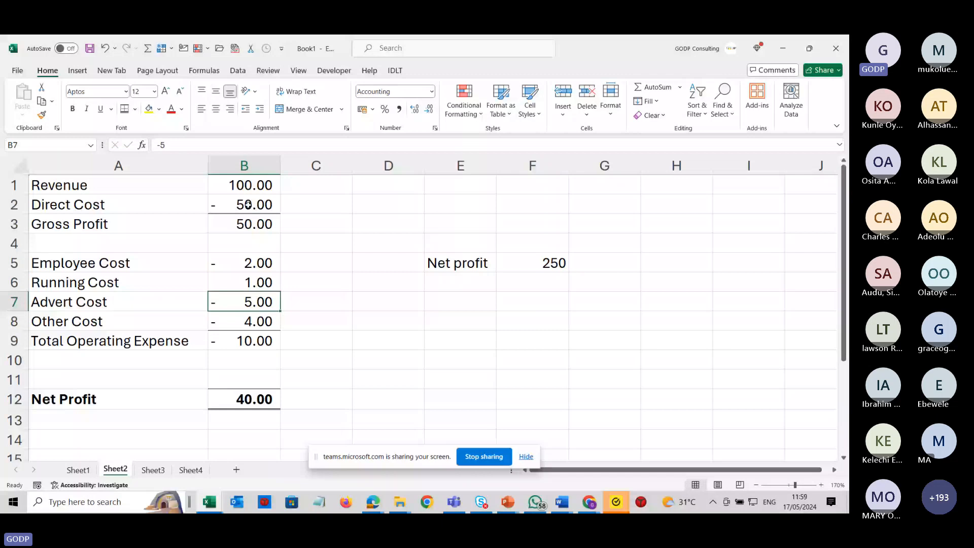
{"action": "key", "text": "Up"}
{"action": "key", "text": "BackSpace"}
{"action": "key", "text": "Return"}
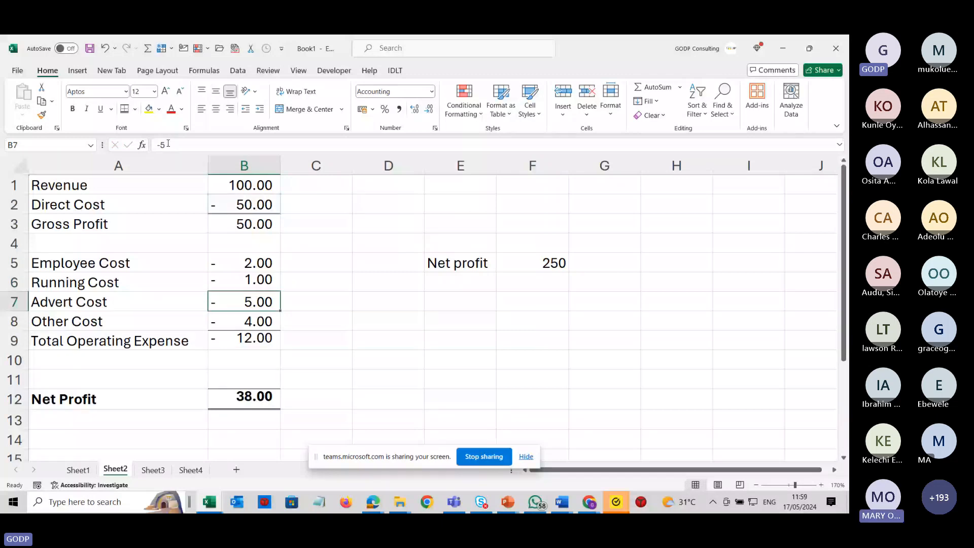
Enter the formula =-5%*B1 for Advert Cost in B7.
{"action": "type", "text": "="}
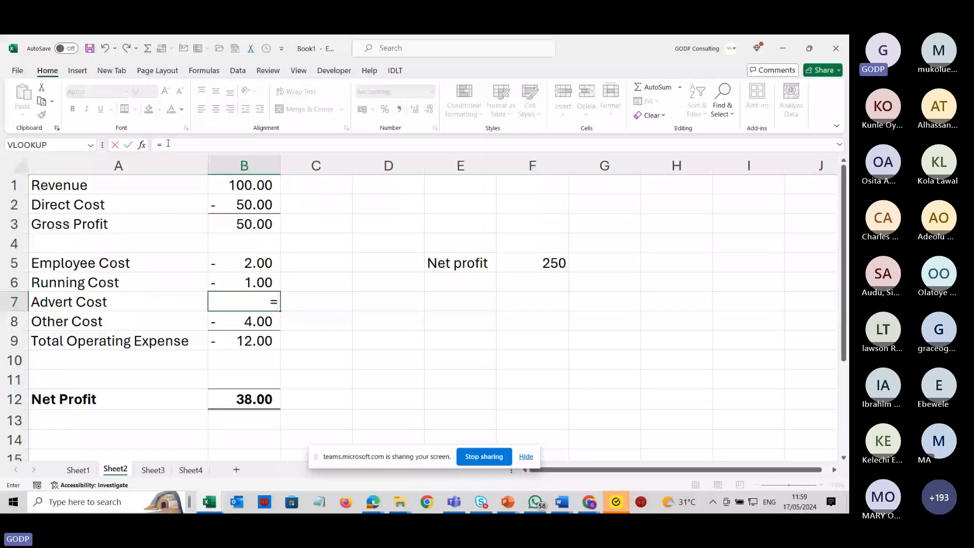
{"action": "type", "text": "-5%*"}
{"action": "left_click", "coordinate": [236, 185]}
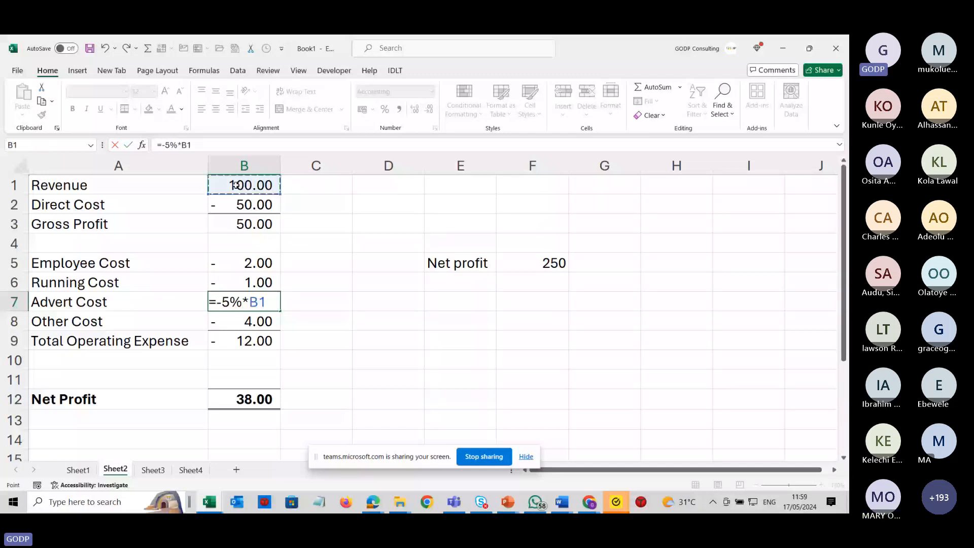
{"action": "key", "text": "Return"}
Enter the formula =1%*B2 for Other Cost in B8 and select the net profit cell.
{"action": "type", "text": "="}
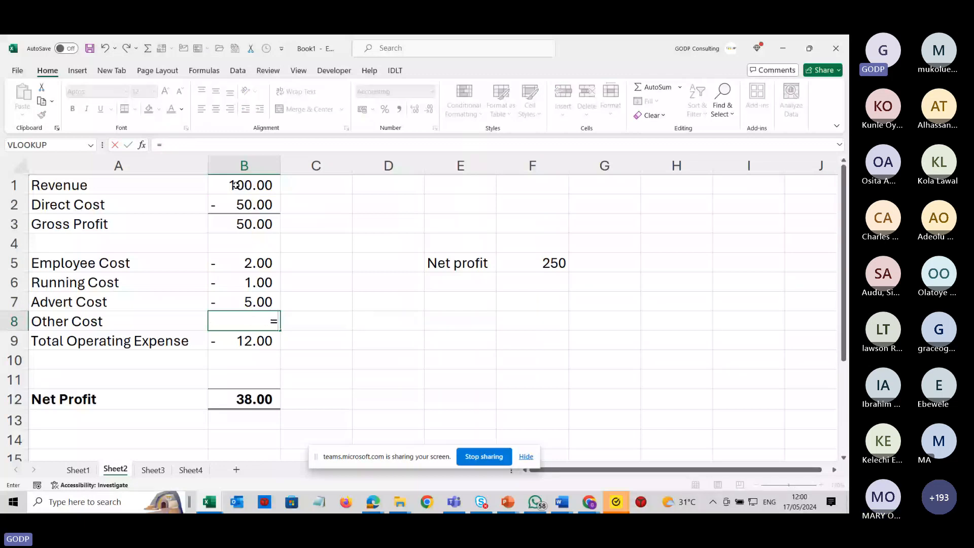
{"action": "type", "text": "1%*"}
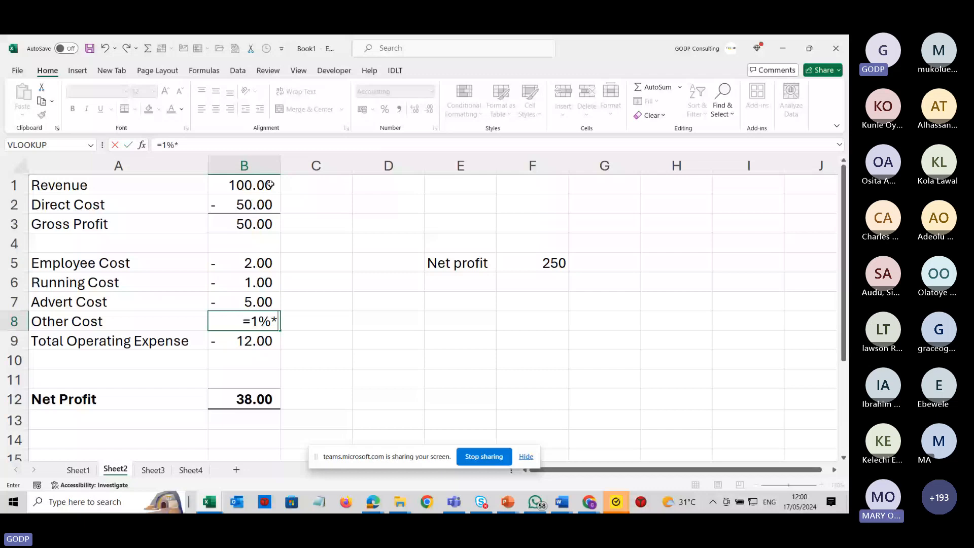
{"action": "left_click", "coordinate": [256, 202]}
{"action": "key", "text": "Return"}
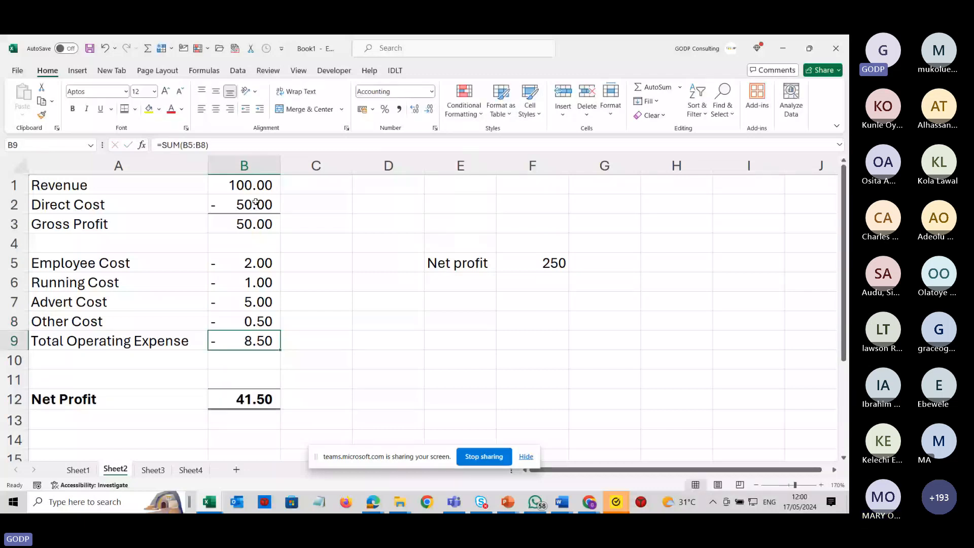
{"action": "left_click", "coordinate": [267, 399]}
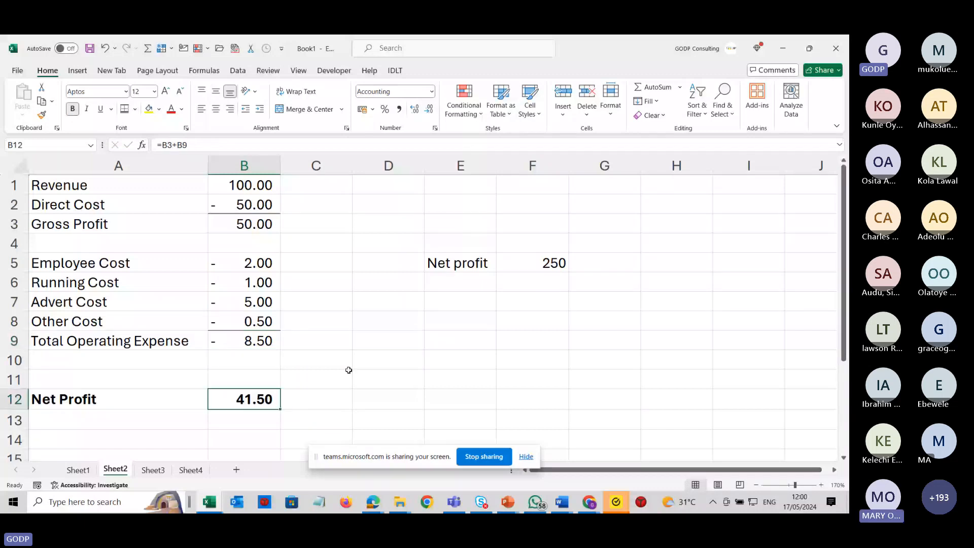
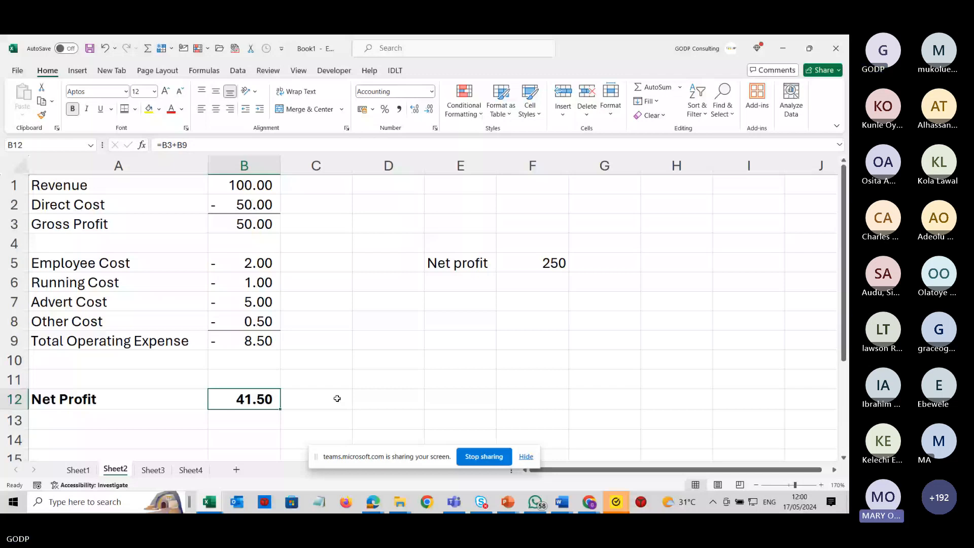
{"action": "left_click_drag", "start_coordinate": [459, 263], "coordinate": [553, 262]}
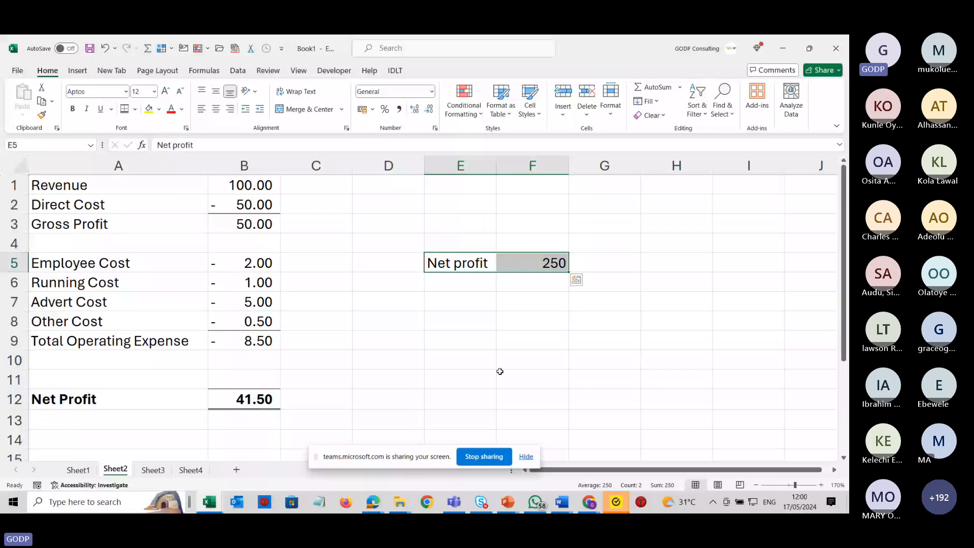
{"action": "left_click", "coordinate": [244, 399]}
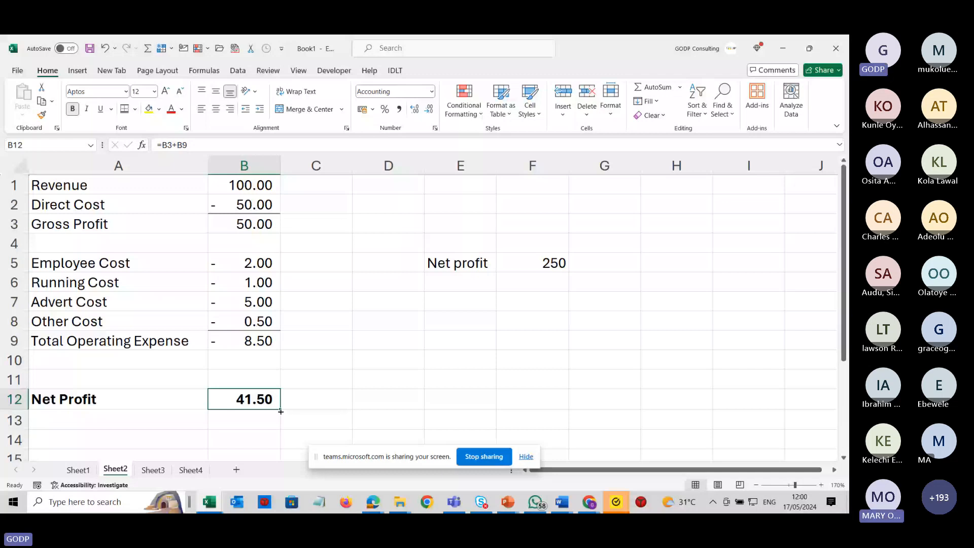
{"action": "left_click", "coordinate": [237, 71]}
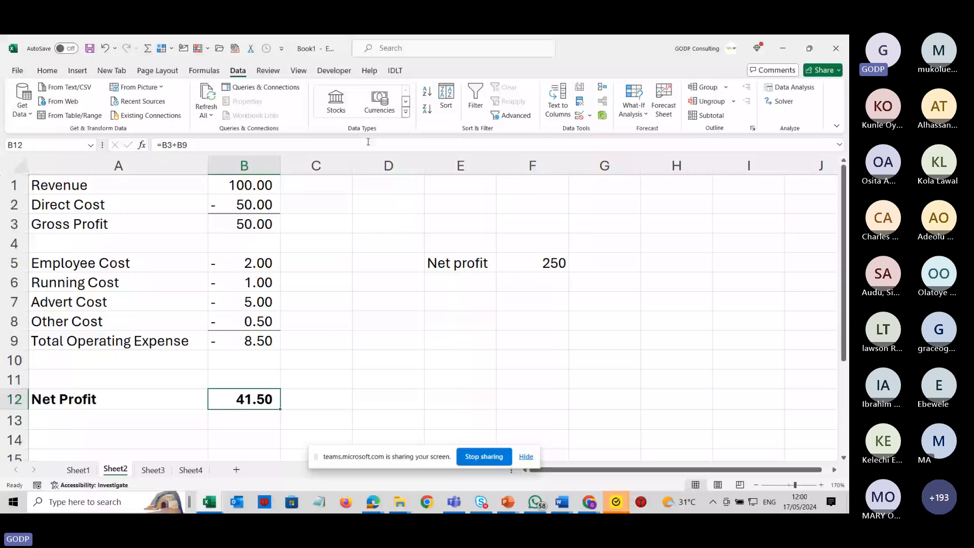
{"action": "left_click", "coordinate": [633, 93]}
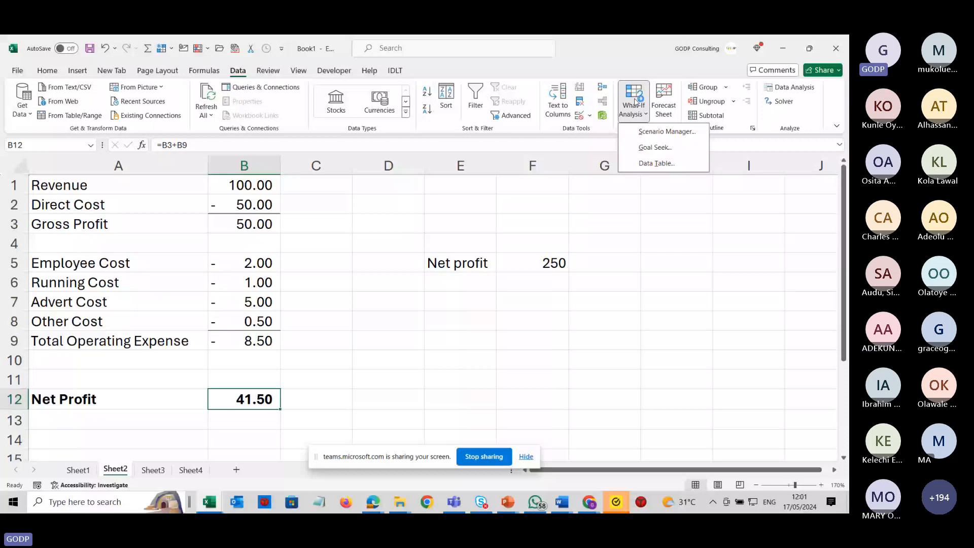
{"action": "left_click", "coordinate": [416, 295]}
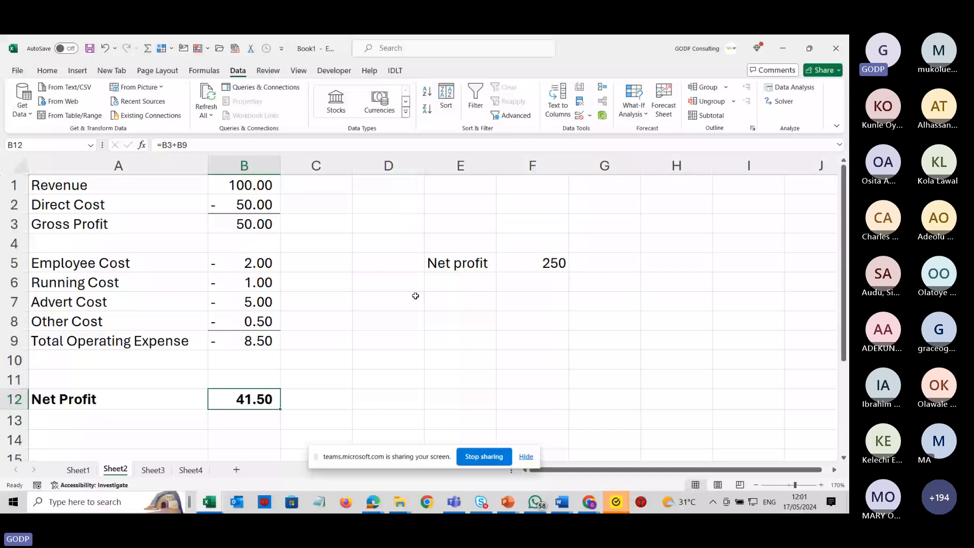
{"action": "left_click", "coordinate": [244, 263]}
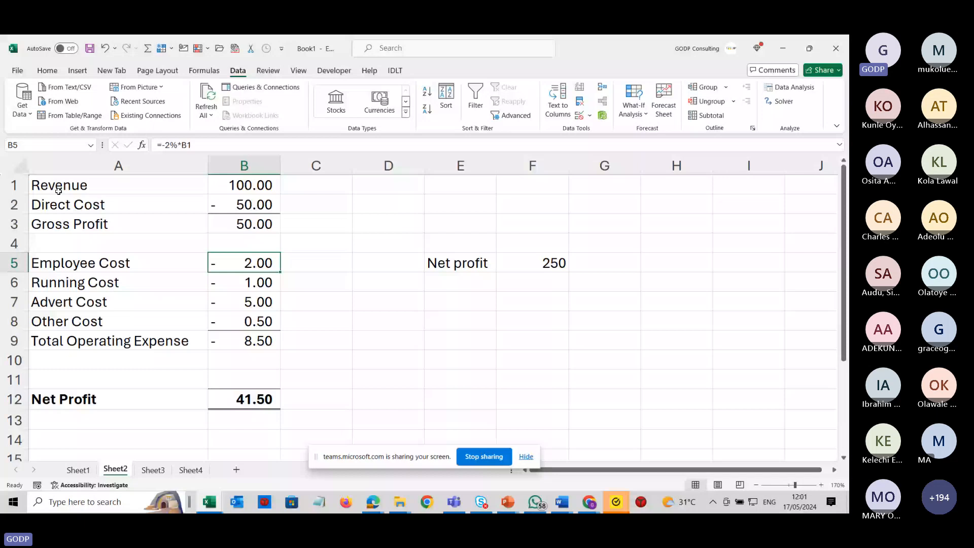
{"action": "left_click", "coordinate": [59, 191]}
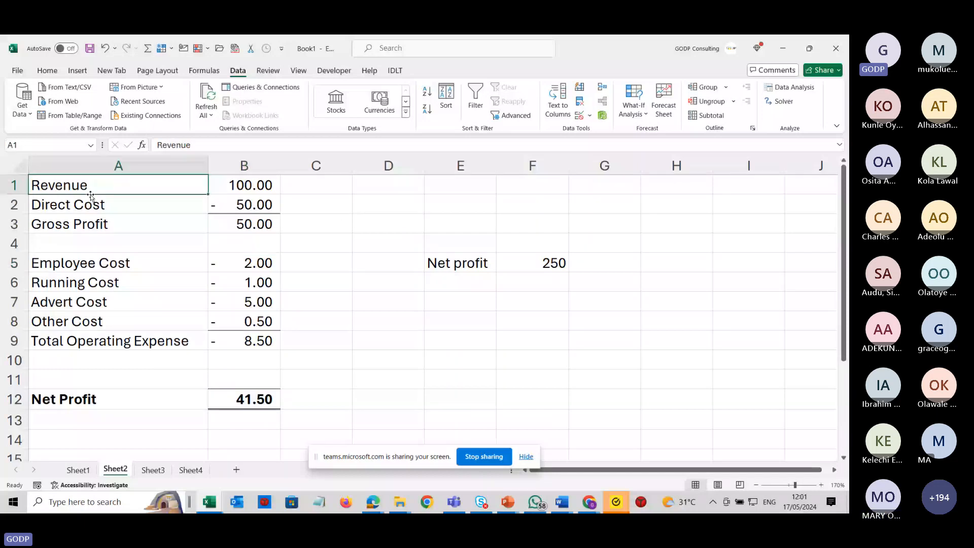
Replace the Direct Cost in B2 with the formula =-20%*B1.
{"action": "left_click", "coordinate": [245, 207]}
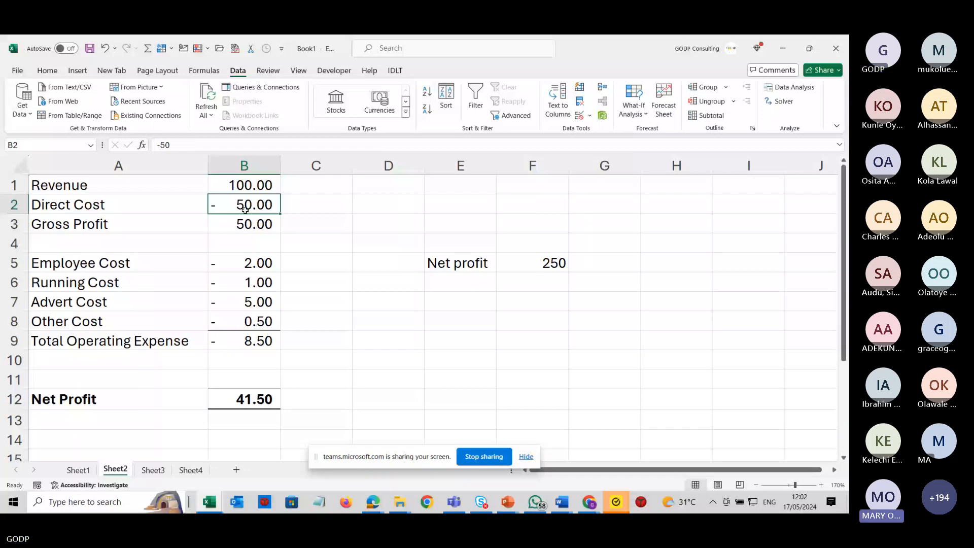
{"action": "type", "text": "="}
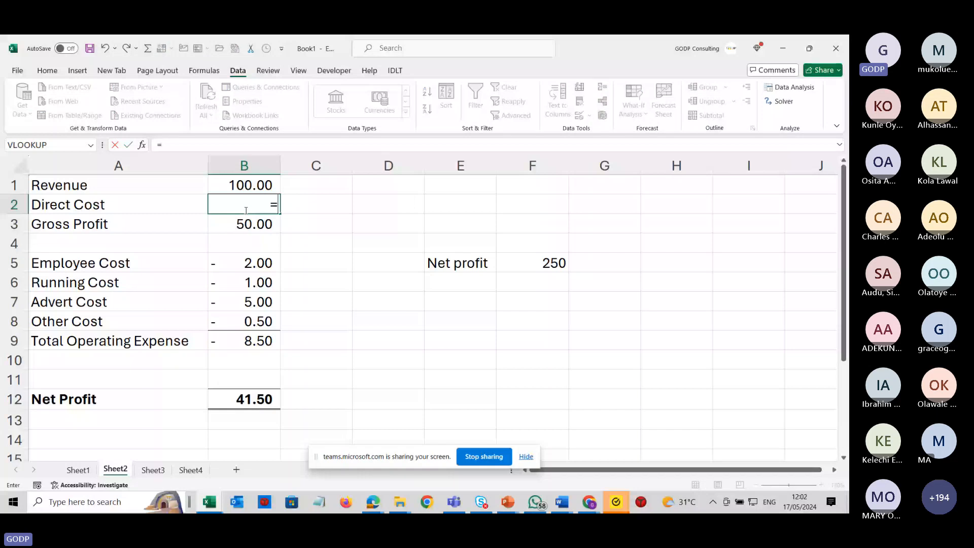
{"action": "type", "text": "-20%*"}
{"action": "left_click", "coordinate": [252, 187]}
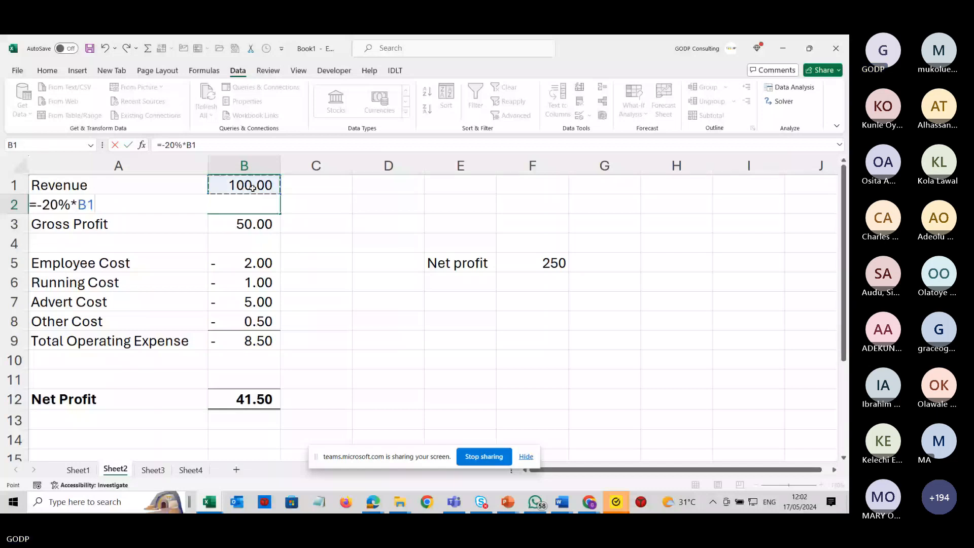
{"action": "key", "text": "Return"}
Change the Running Cost formula in B6 to =-2%*B1, referencing revenue with a negative sign.
{"action": "left_click", "coordinate": [256, 283]}
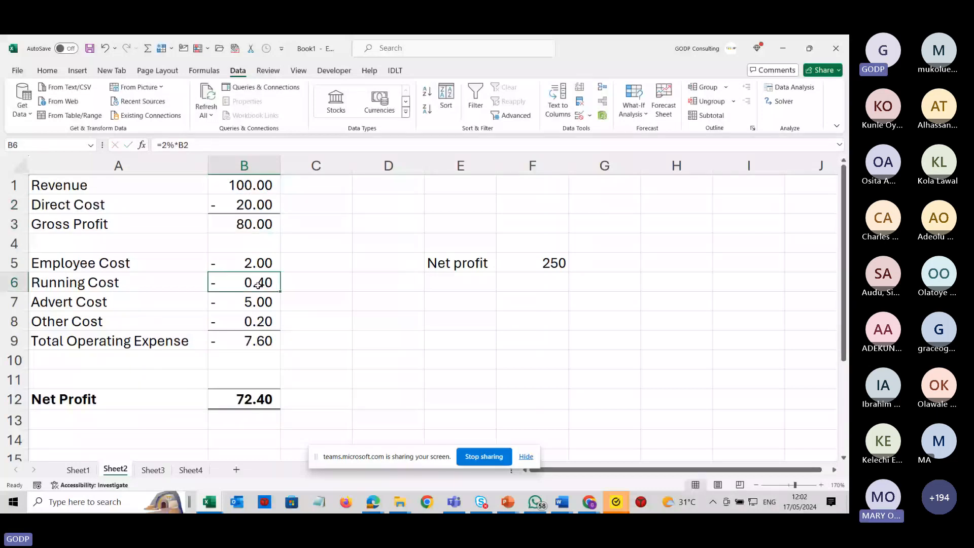
{"action": "double_click", "coordinate": [256, 283]}
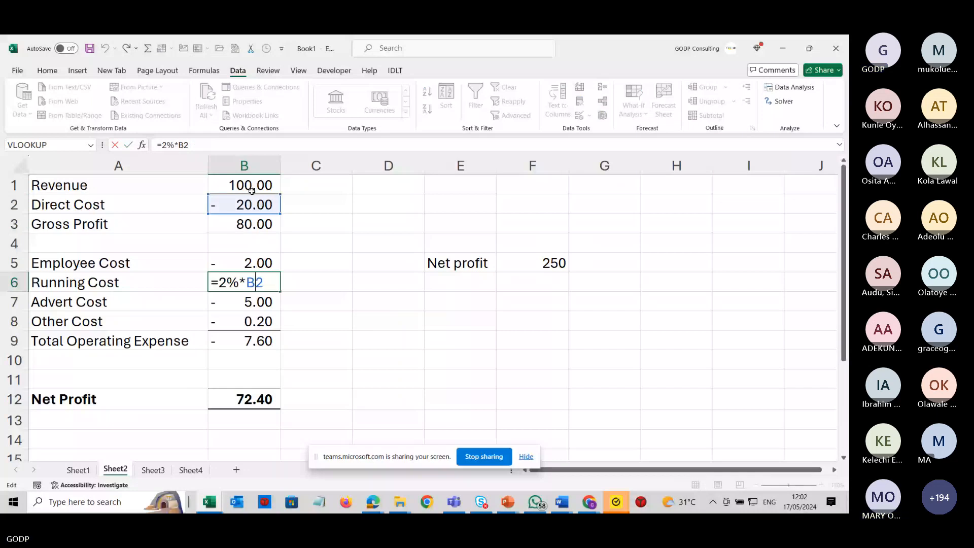
{"action": "left_click", "coordinate": [251, 191]}
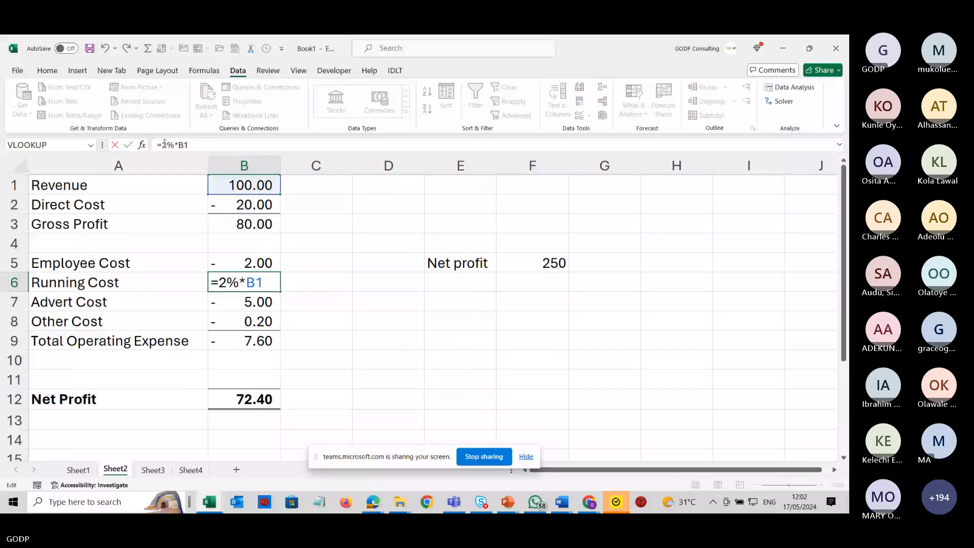
{"action": "left_click", "coordinate": [163, 144]}
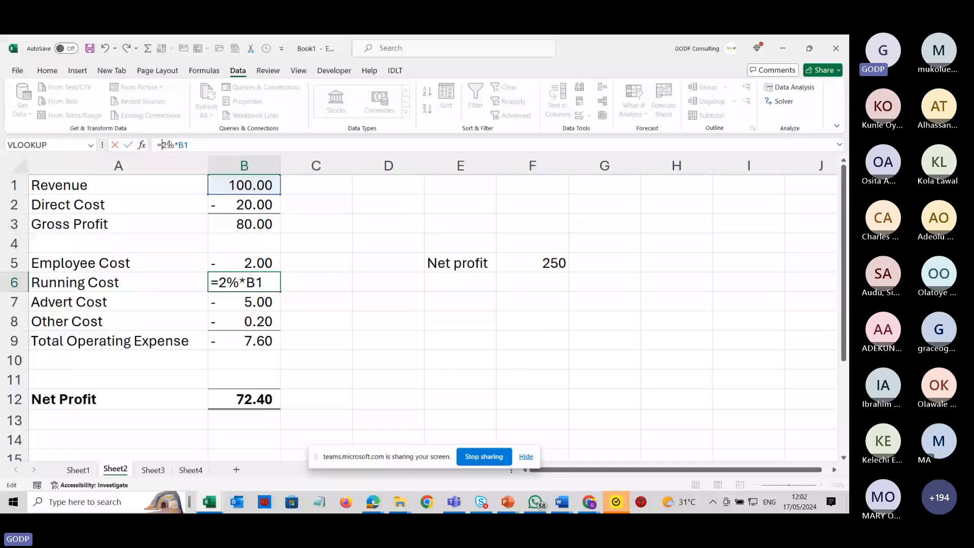
{"action": "type", "text": "-"}
{"action": "key", "text": "Return"}
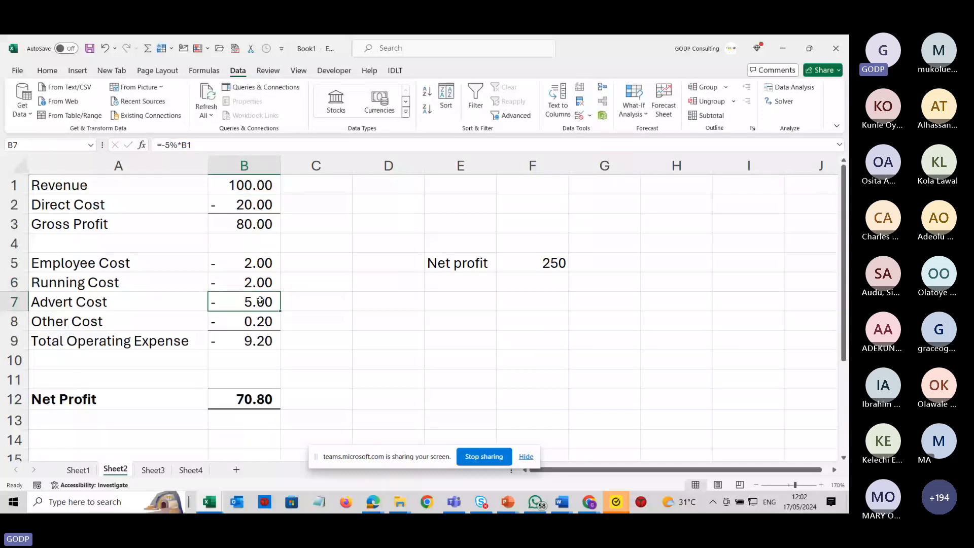
Review the formulas in the Direct Cost, Gross Profit, Employee, Running and Advert Cost cells.
{"action": "double_click", "coordinate": [231, 204]}
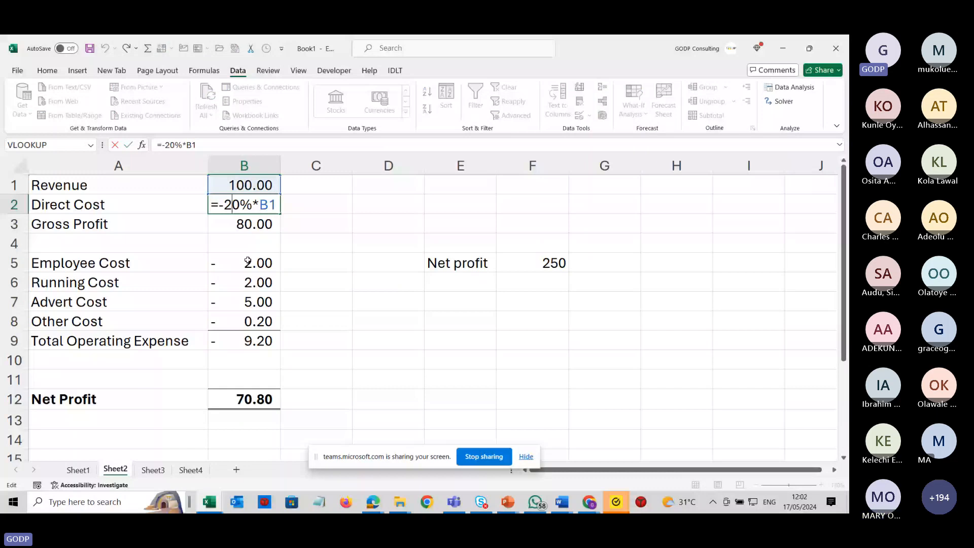
{"action": "key", "text": "Escape"}
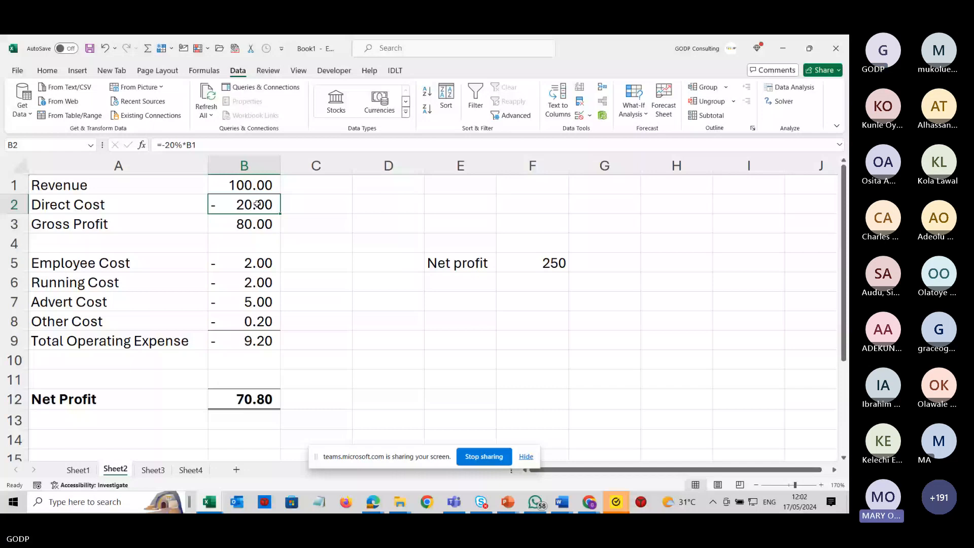
{"action": "left_click", "coordinate": [263, 223]}
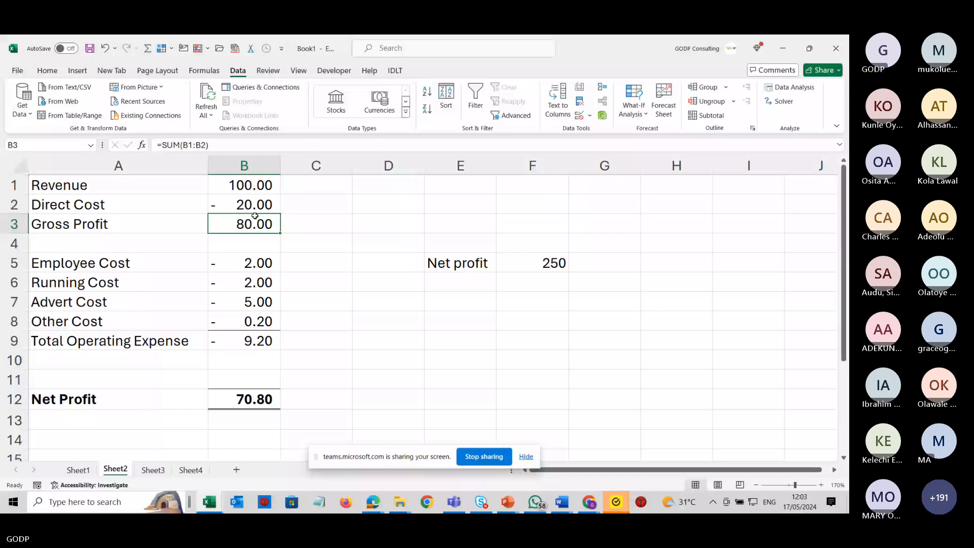
{"action": "left_click", "coordinate": [260, 262]}
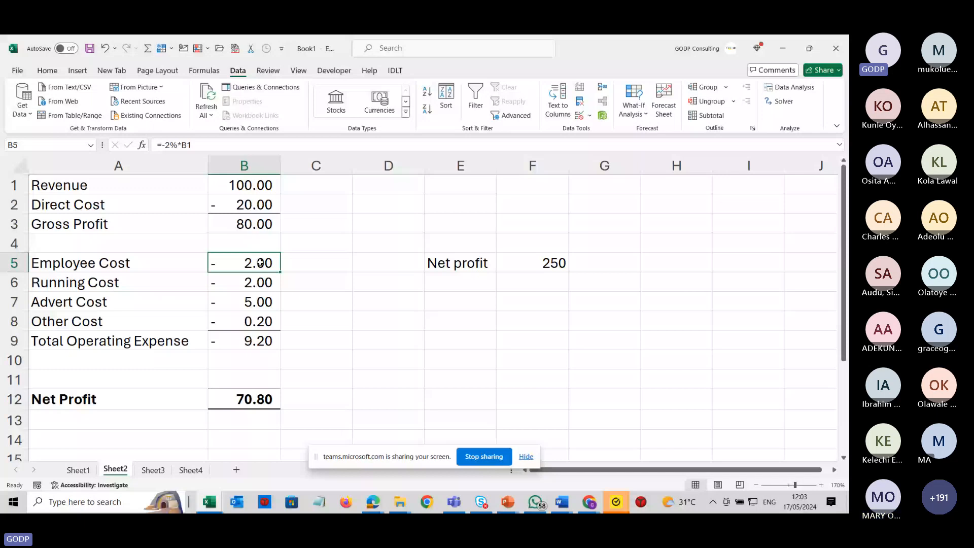
{"action": "double_click", "coordinate": [252, 264]}
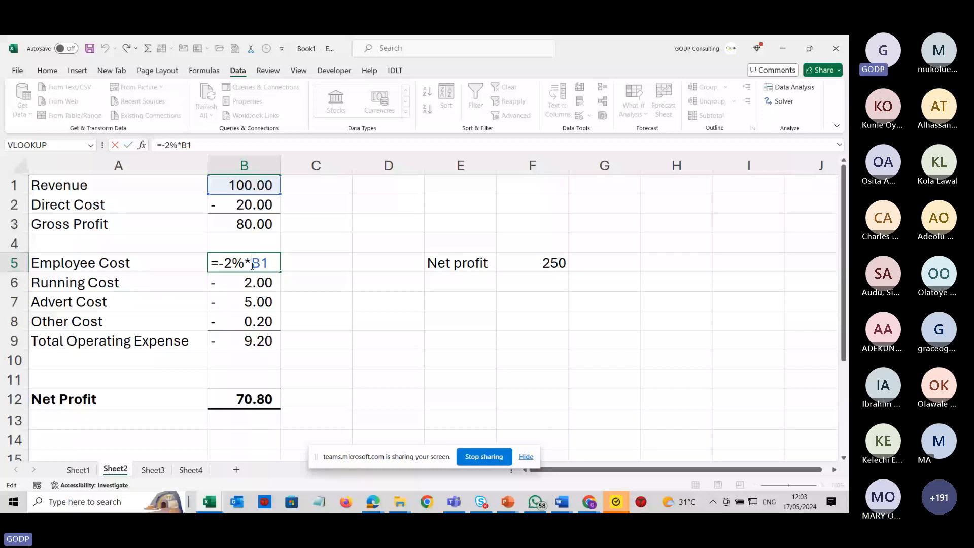
{"action": "key", "text": "Return"}
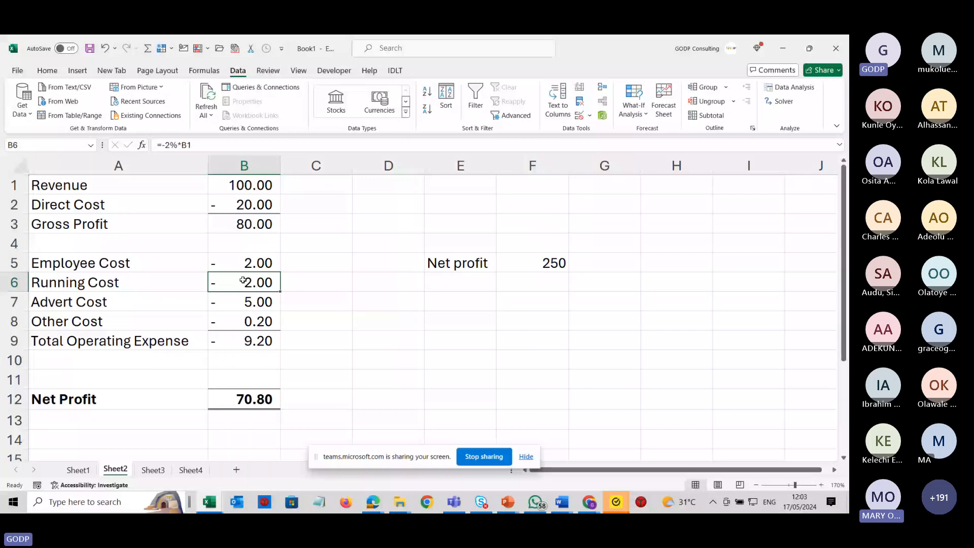
{"action": "double_click", "coordinate": [243, 280]}
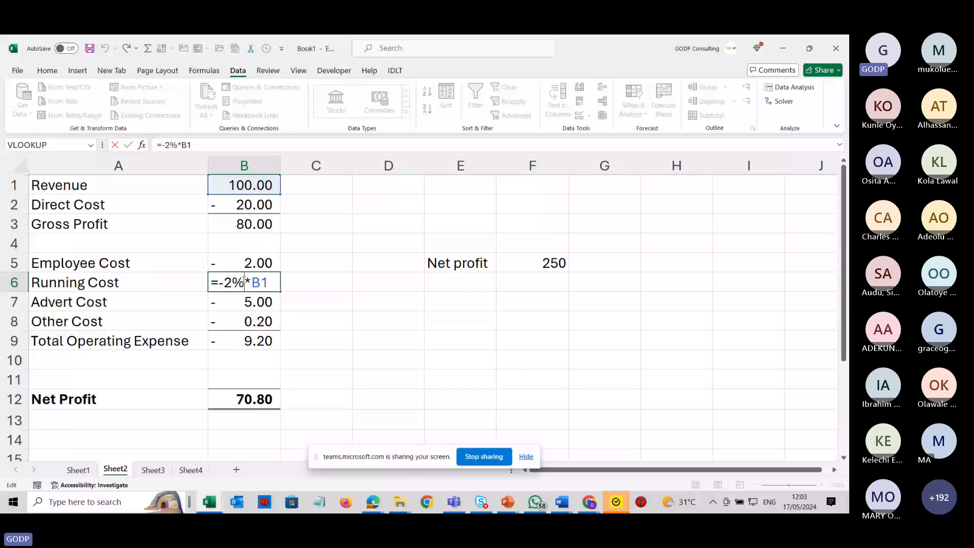
{"action": "double_click", "coordinate": [245, 301]}
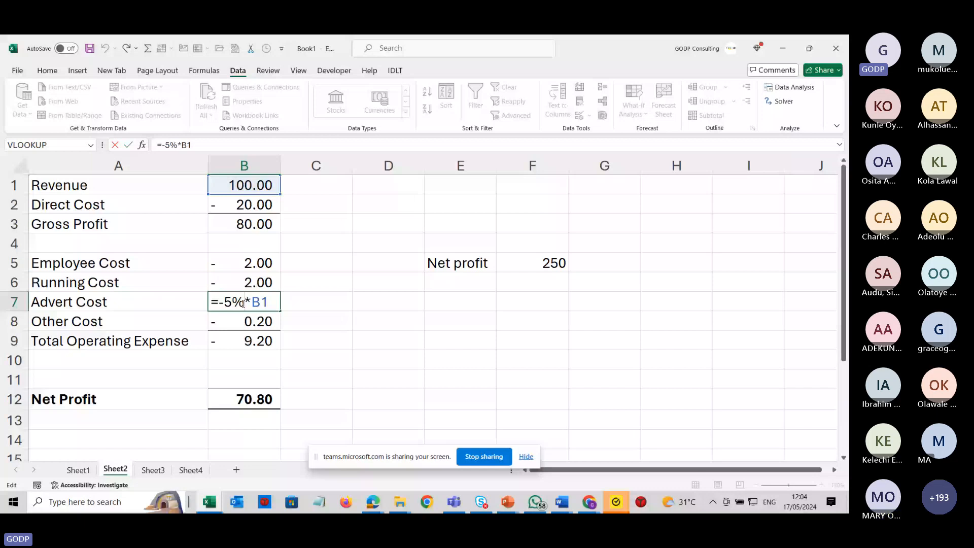
{"action": "key", "text": "Return"}
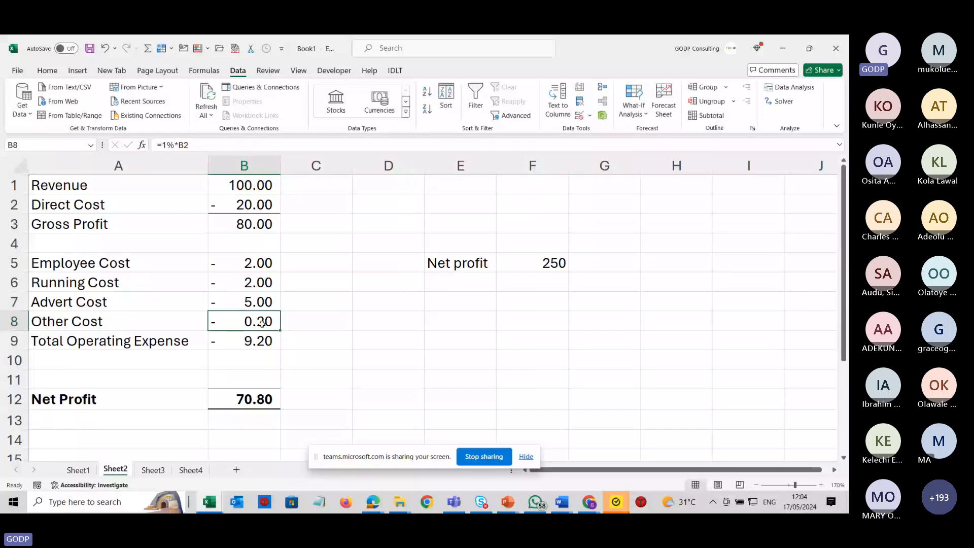
Change the Other Cost formula in B8 to =-1%*B1.
{"action": "double_click", "coordinate": [261, 324]}
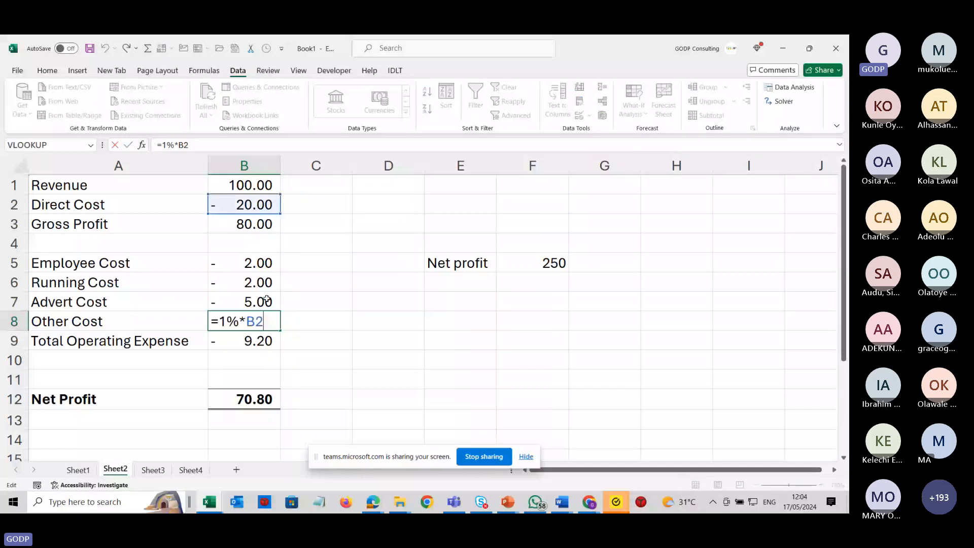
{"action": "key", "text": "BackSpace"}
{"action": "type", "text": "1"}
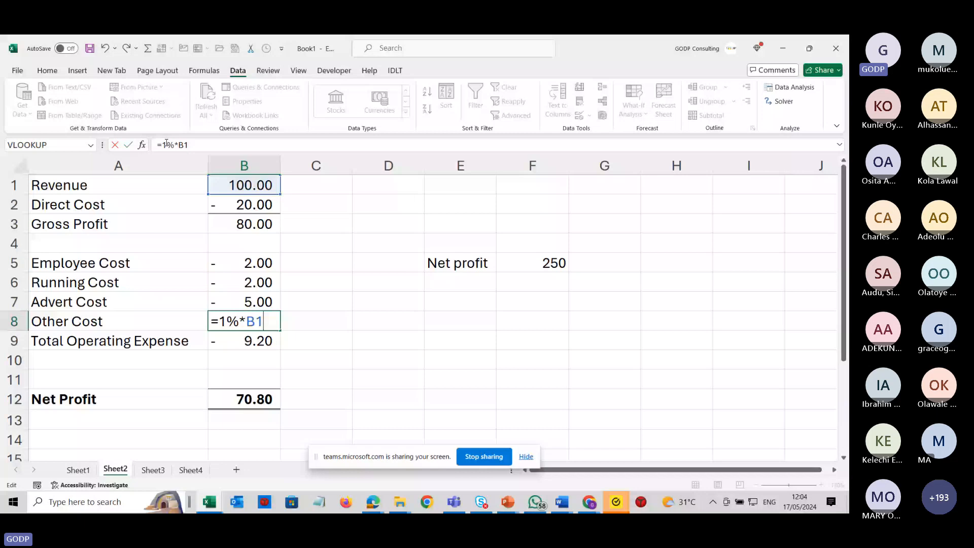
{"action": "left_click", "coordinate": [162, 144]}
{"action": "type", "text": "-"}
{"action": "key", "text": "Return"}
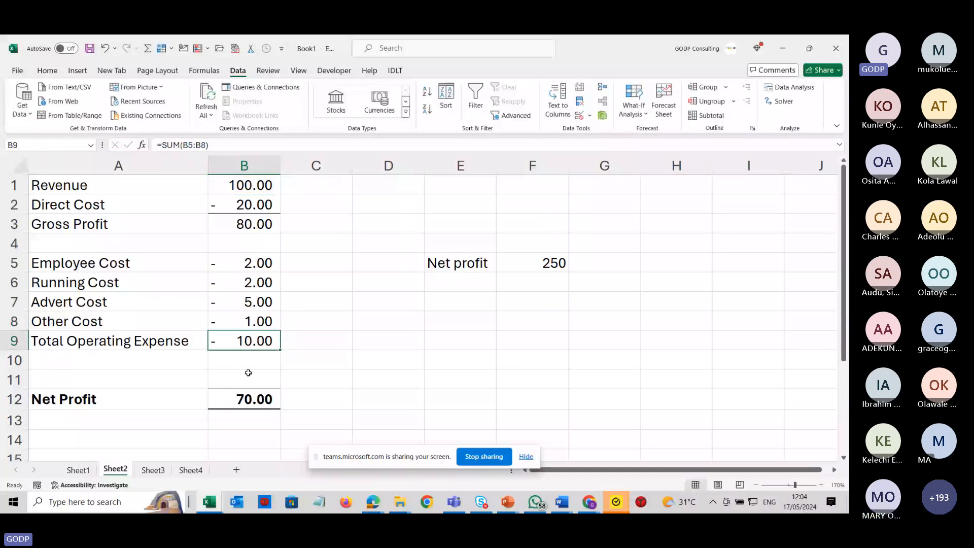
Check the Total Operating Expense and Net Profit formulas in B9 and B12.
{"action": "double_click", "coordinate": [260, 346]}
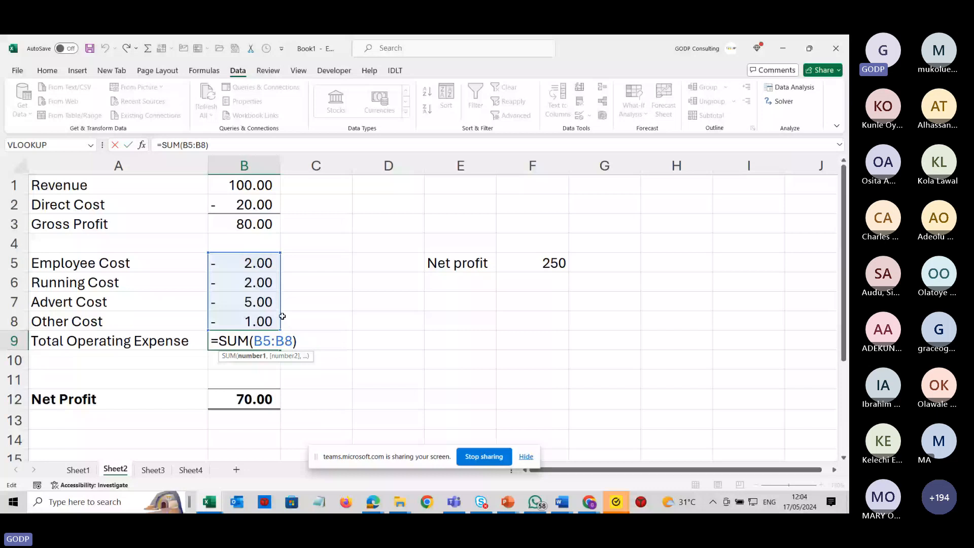
{"action": "left_click", "coordinate": [260, 398]}
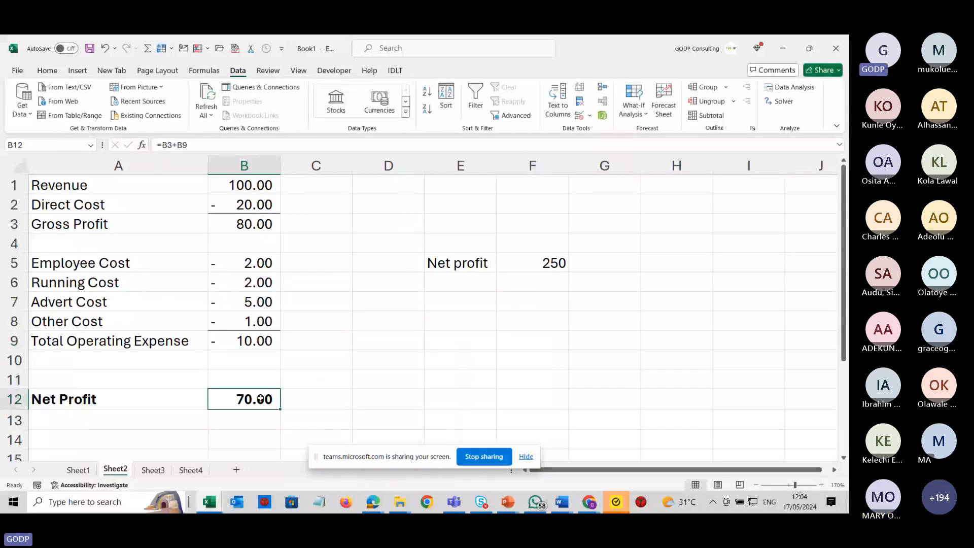
{"action": "double_click", "coordinate": [259, 399]}
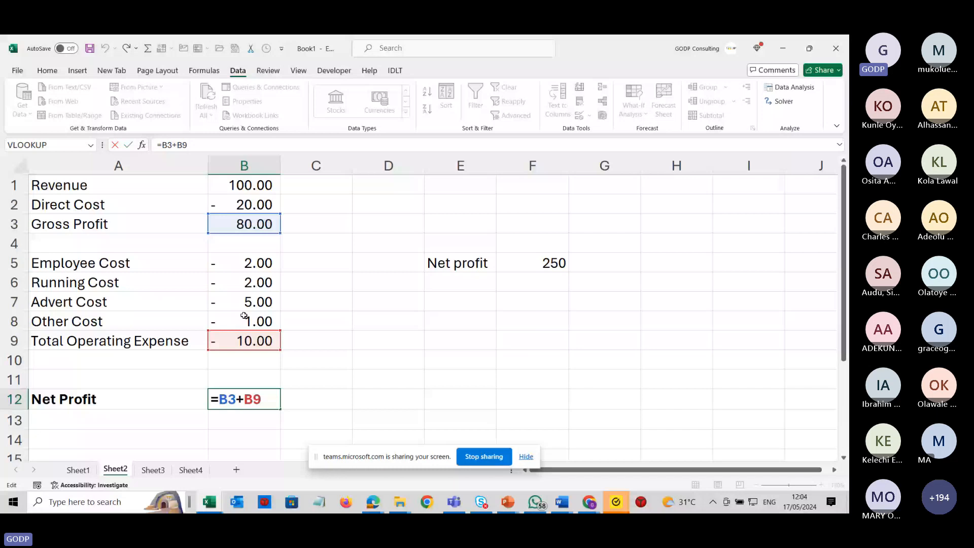
{"action": "key", "text": "ctrl+Return"}
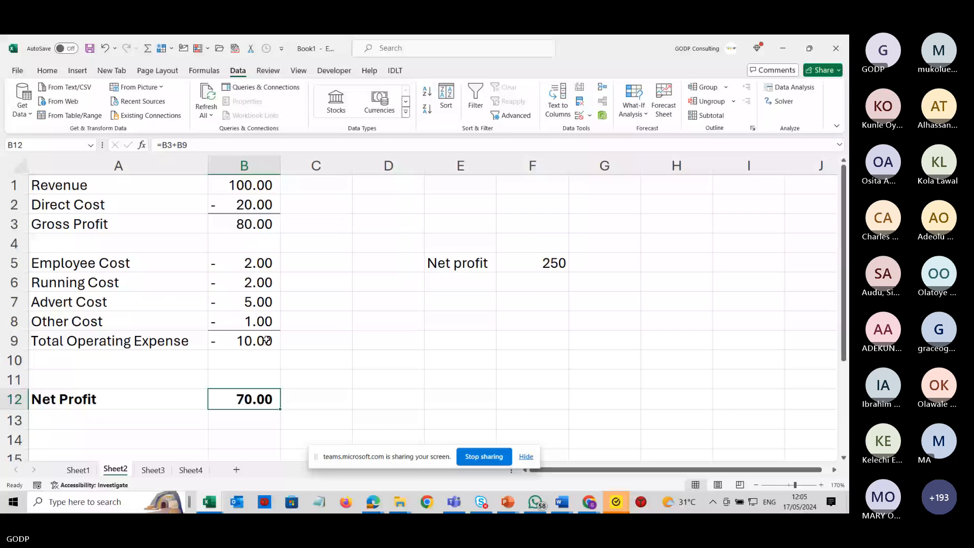
{"action": "key", "text": "alt+Tab"}
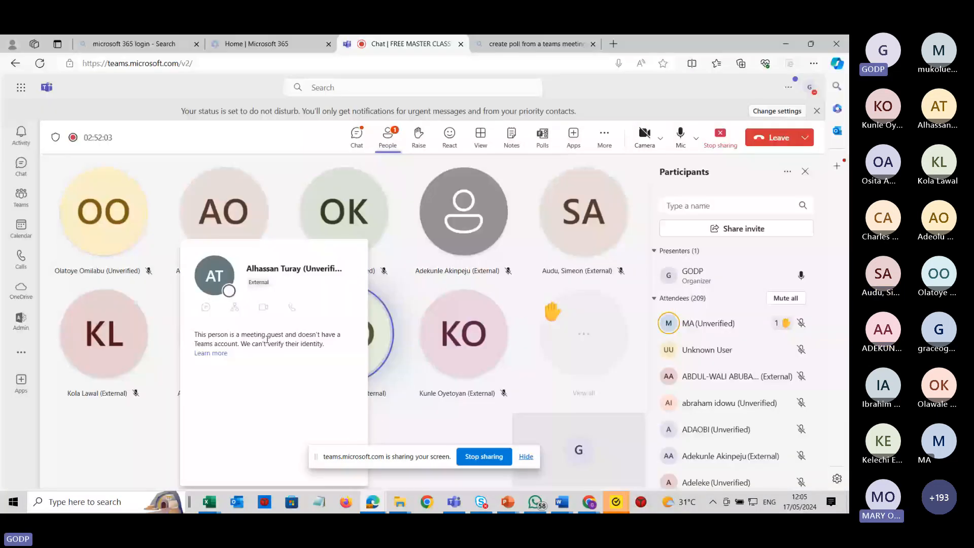
{"action": "key", "text": "alt+Tab"}
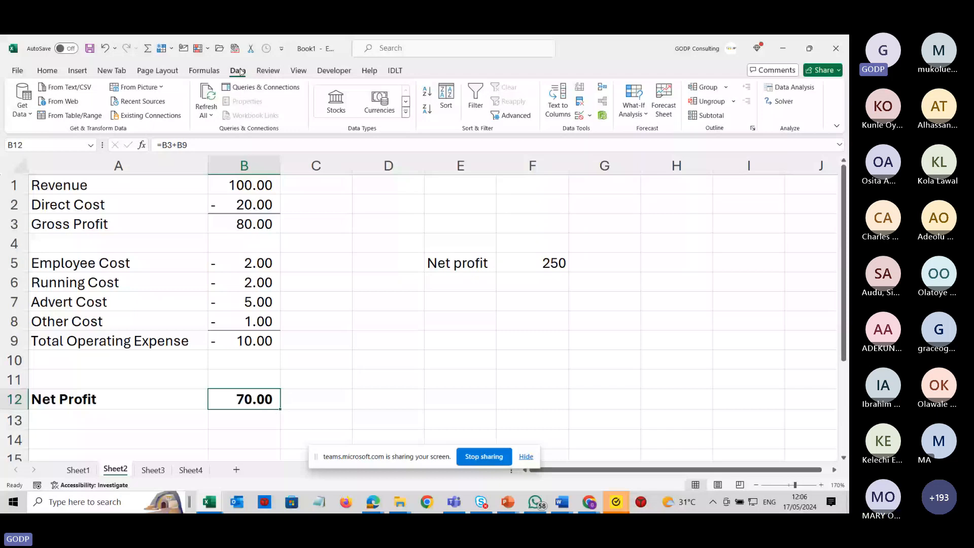
Use Goal Seek to make Net Profit in B12 reach 250 by changing Revenue in B1.
{"action": "left_click", "coordinate": [641, 118]}
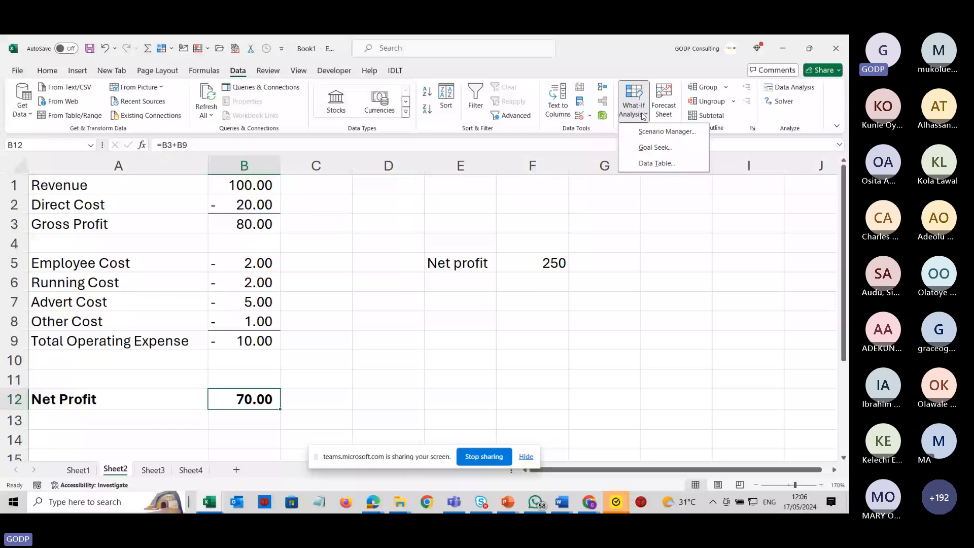
{"action": "left_click", "coordinate": [655, 147]}
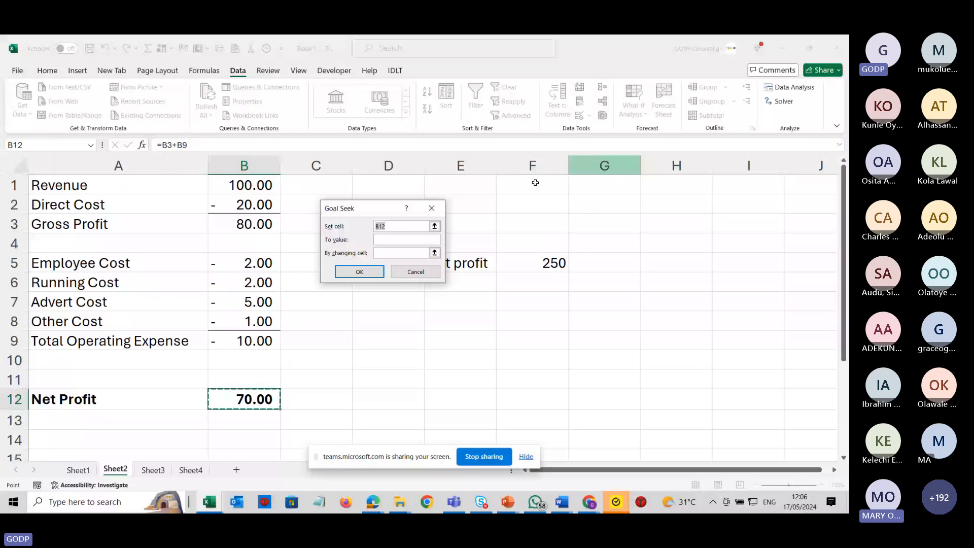
{"action": "left_click_drag", "start_coordinate": [365, 209], "coordinate": [434, 199]}
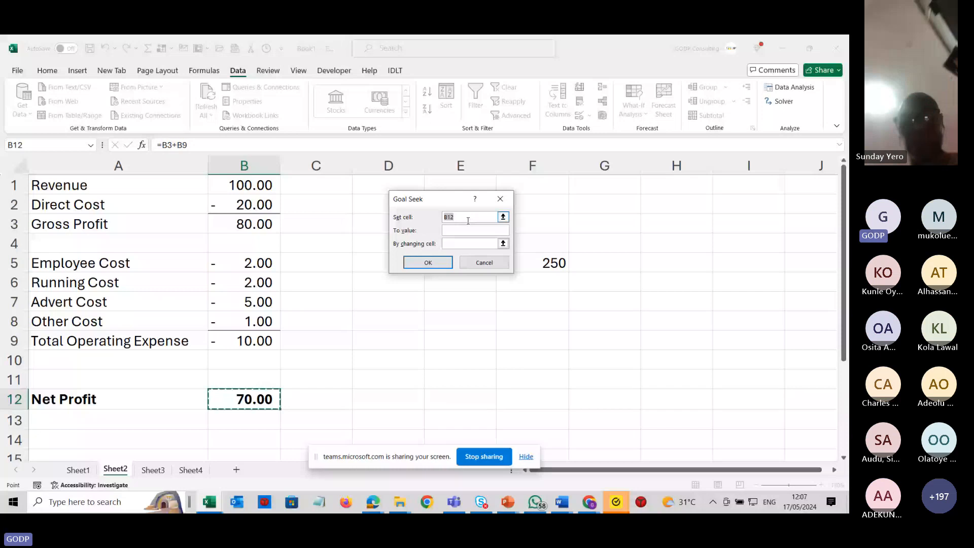
{"action": "left_click", "coordinate": [454, 230]}
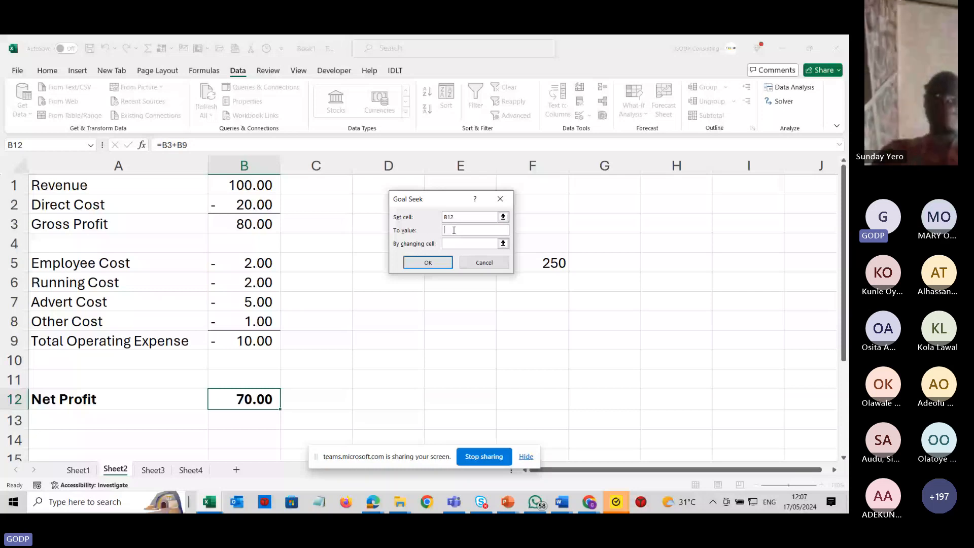
{"action": "type", "text": "250"}
{"action": "left_click", "coordinate": [452, 244]}
{"action": "left_click", "coordinate": [242, 185]}
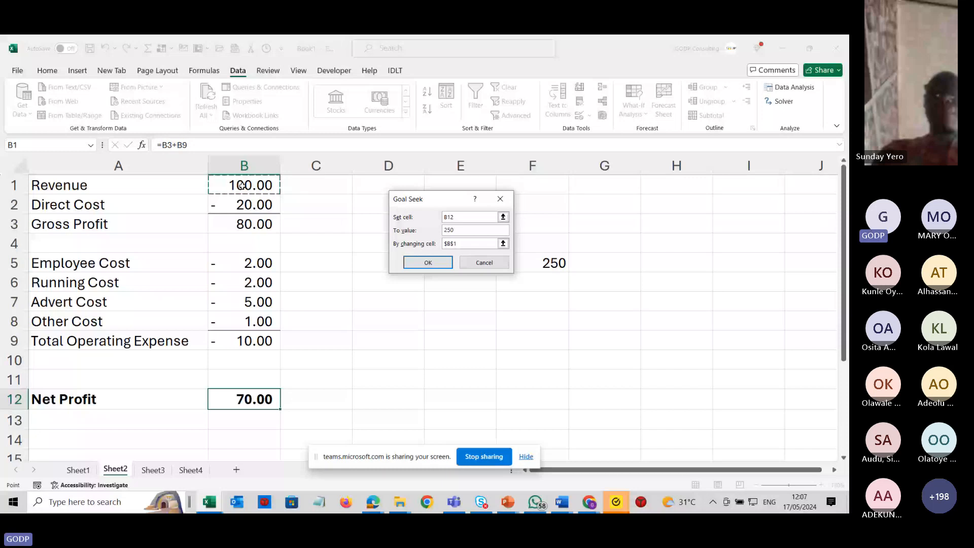
{"action": "left_click", "coordinate": [429, 262]}
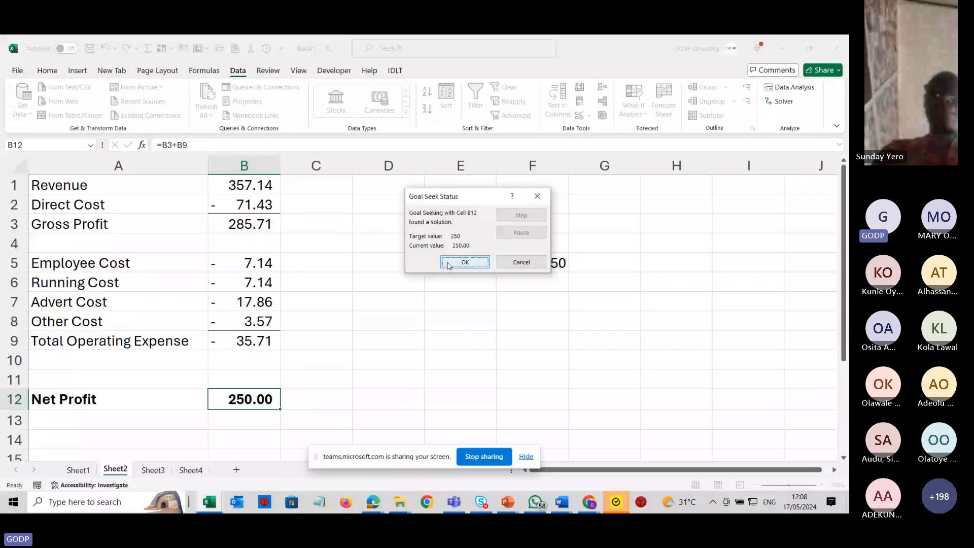
{"action": "left_click", "coordinate": [448, 263]}
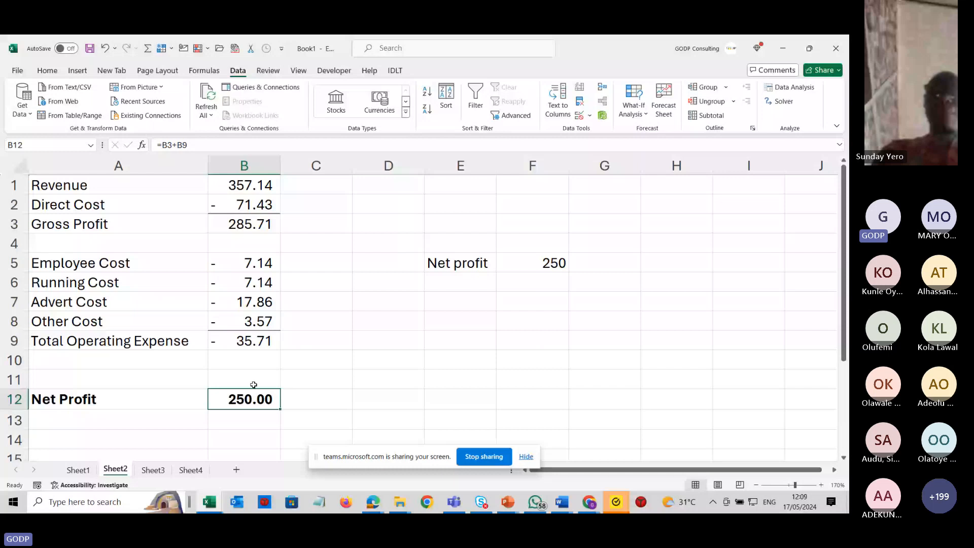
Replace the Other Cost in B8 with a fixed value of -5.
{"action": "left_click", "coordinate": [253, 262]}
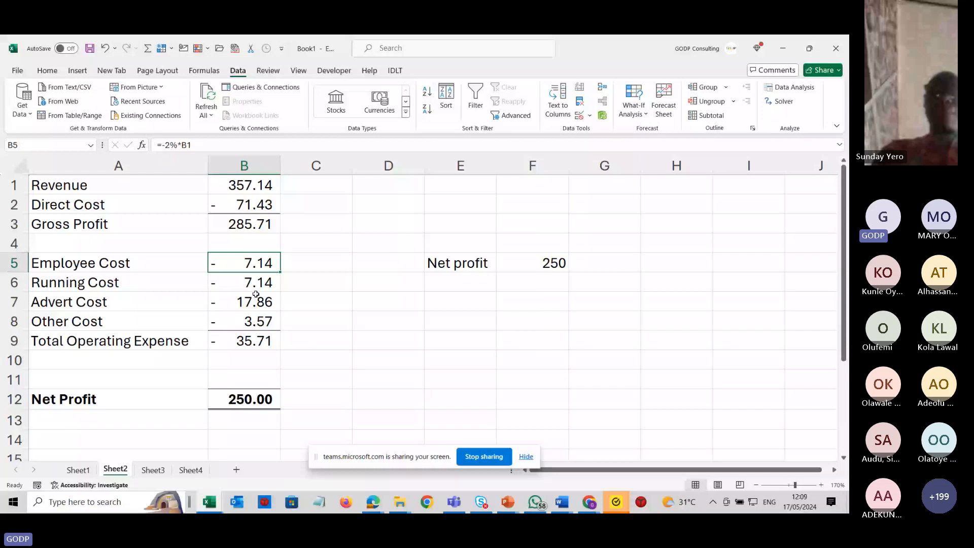
{"action": "key", "text": "Down"}
{"action": "key", "text": "Down"}
{"action": "key", "text": "Down"}
{"action": "type", "text": "-5"}
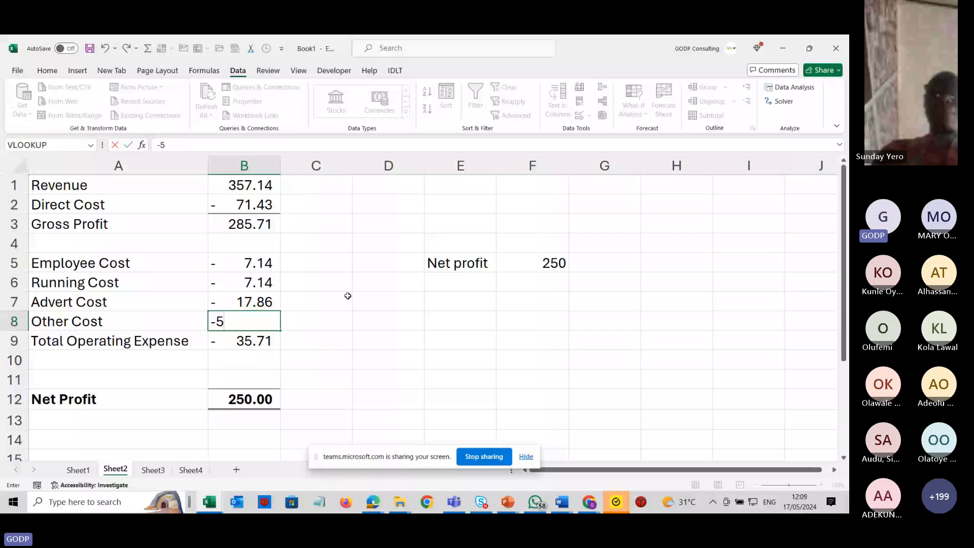
{"action": "left_click", "coordinate": [263, 401]}
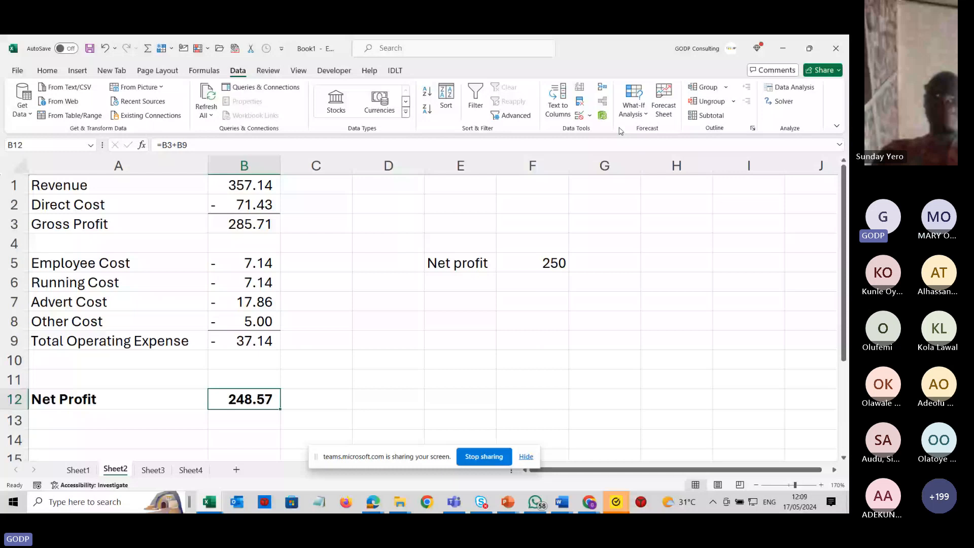
Use Goal Seek to make Net Profit in B12 reach 500 by changing Revenue in B1.
{"action": "left_click", "coordinate": [634, 112]}
{"action": "left_click", "coordinate": [660, 147]}
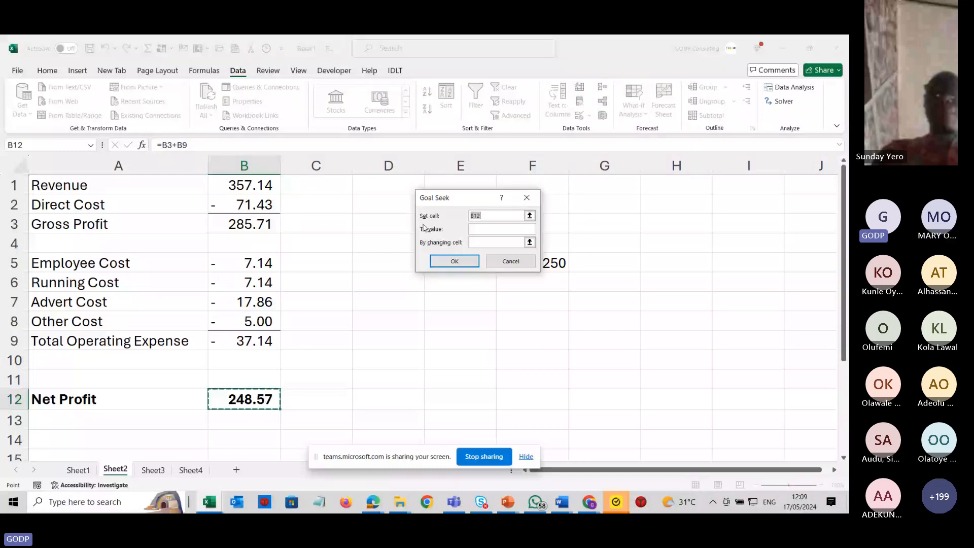
{"action": "left_click", "coordinate": [497, 229]}
{"action": "type", "text": "500"}
{"action": "key", "text": "Tab"}
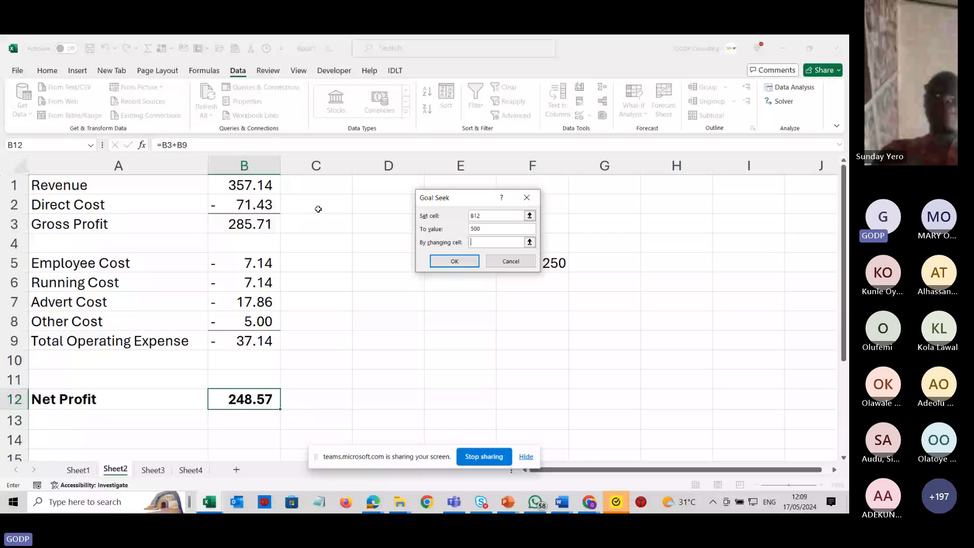
{"action": "left_click", "coordinate": [248, 185]}
{"action": "left_click", "coordinate": [463, 259]}
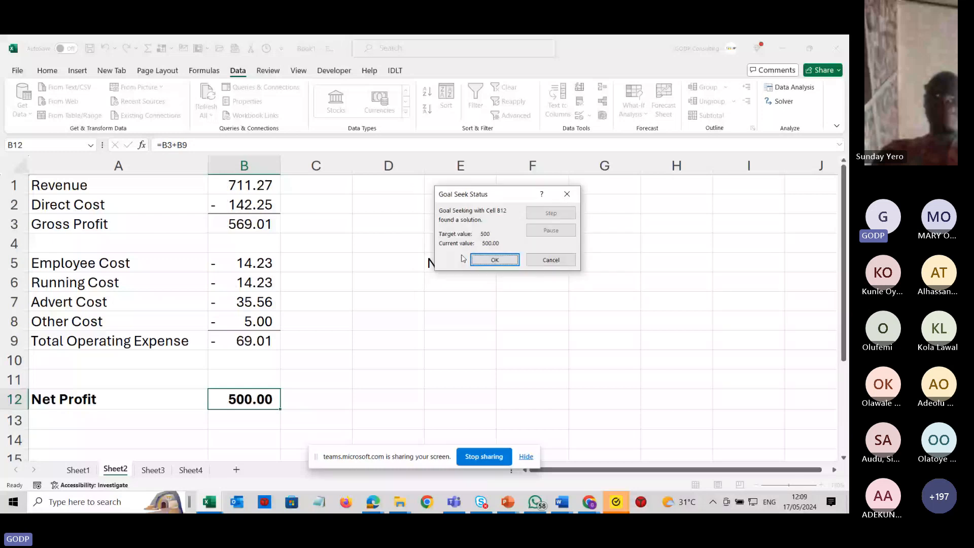
{"action": "left_click", "coordinate": [489, 258]}
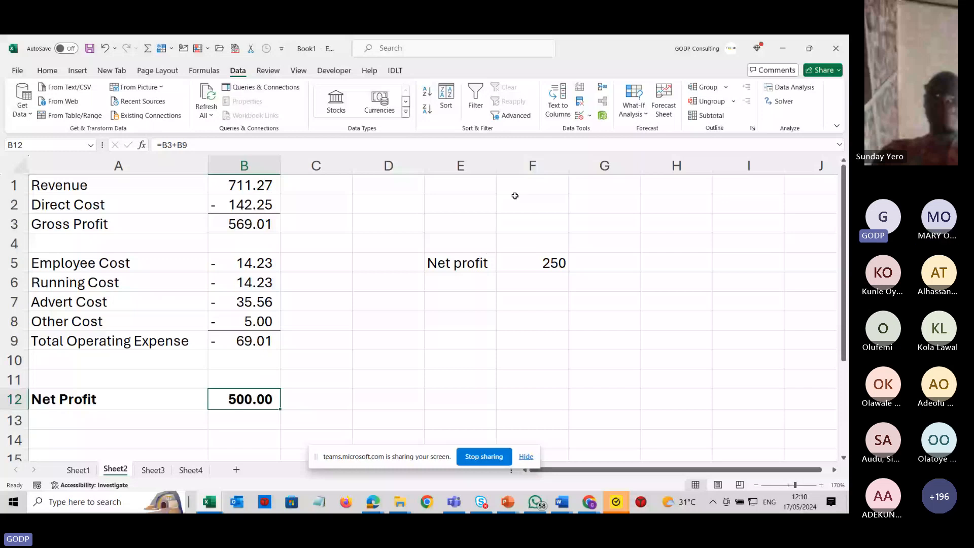
Insert a blank row above the statement and enter the heading Current Year in B1.
{"action": "left_click", "coordinate": [244, 166]}
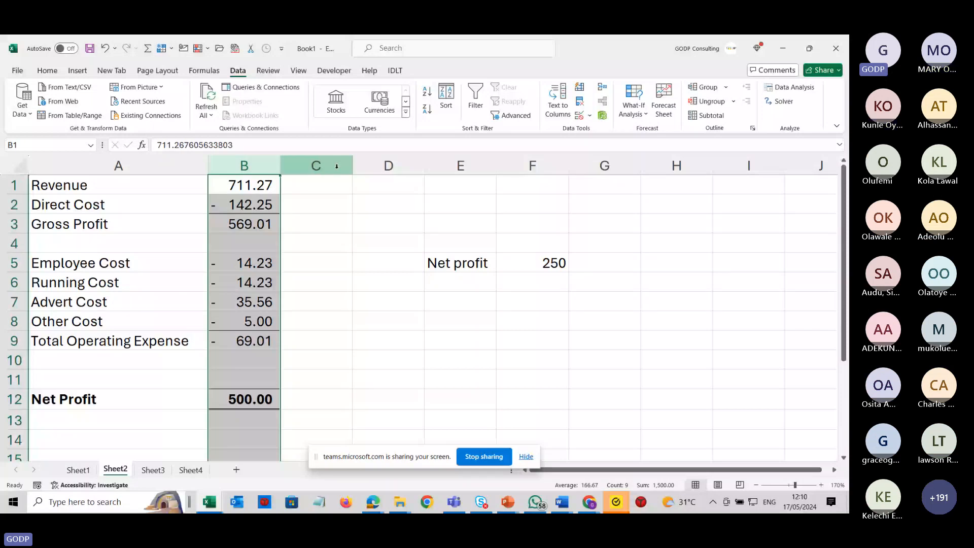
{"action": "left_click", "coordinate": [337, 167]}
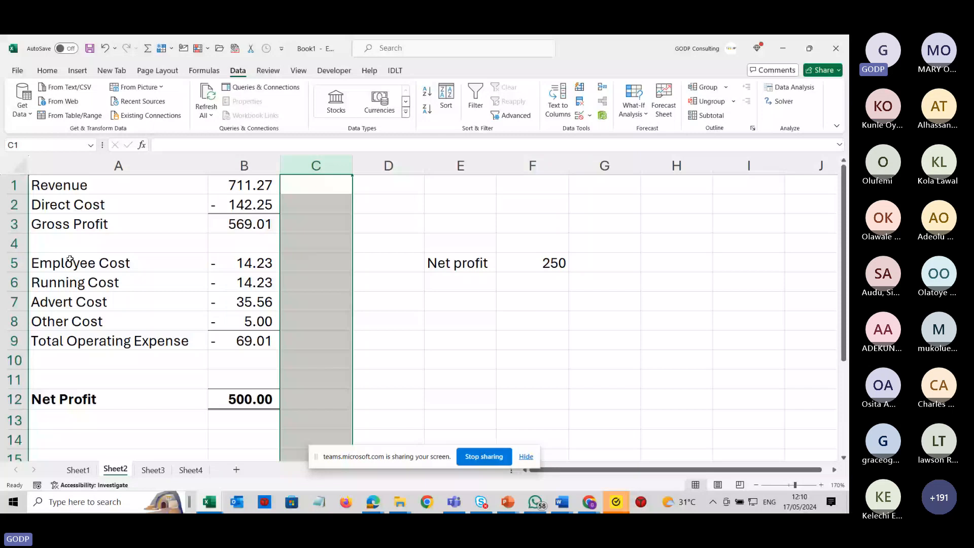
{"action": "left_click", "coordinate": [14, 185]}
{"action": "key", "text": "ctrl+shift+equal"}
{"action": "left_click", "coordinate": [230, 186]}
{"action": "type", "text": "C"}
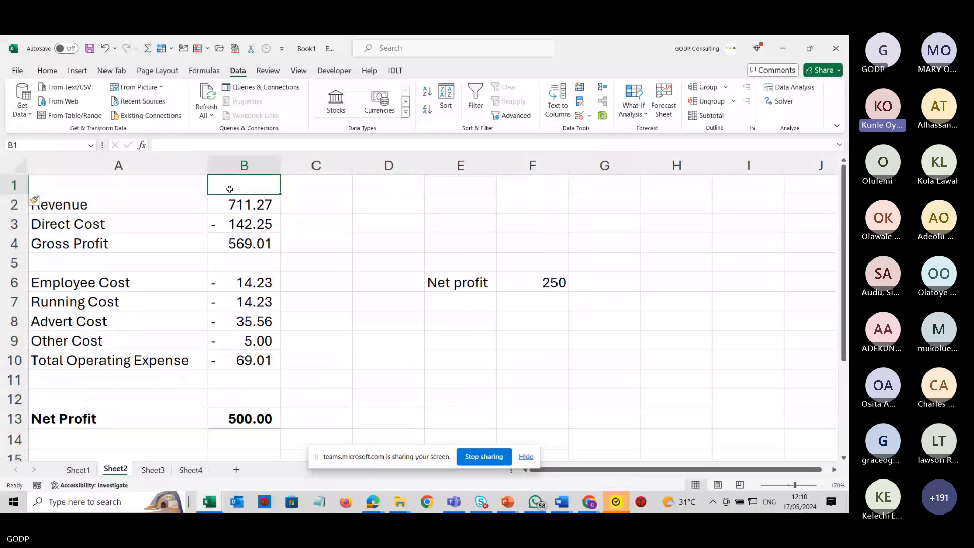
{"action": "type", "text": "urrent"}
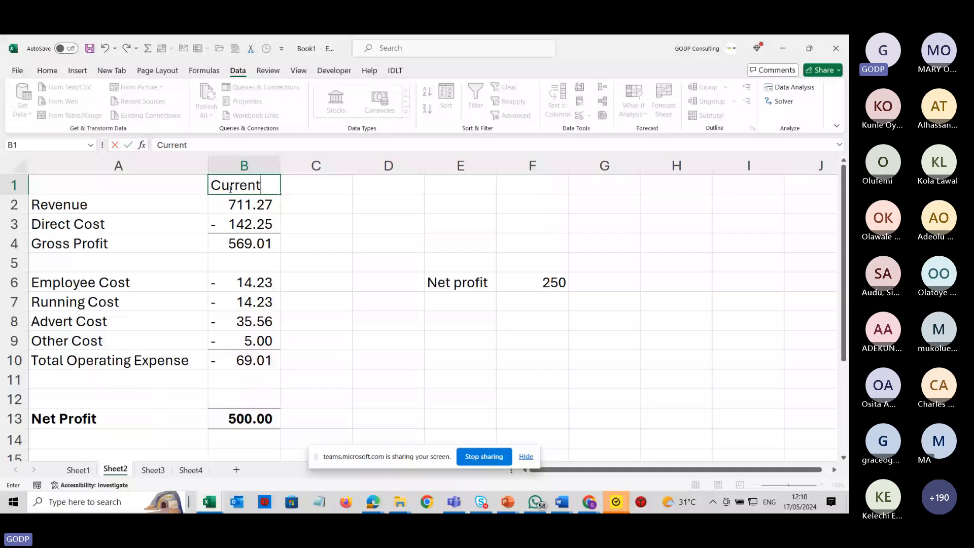
{"action": "type", "text": " Year"}
Insert a new column before the figures and move the Current Year heading into the new B1.
{"action": "left_click", "coordinate": [244, 168]}
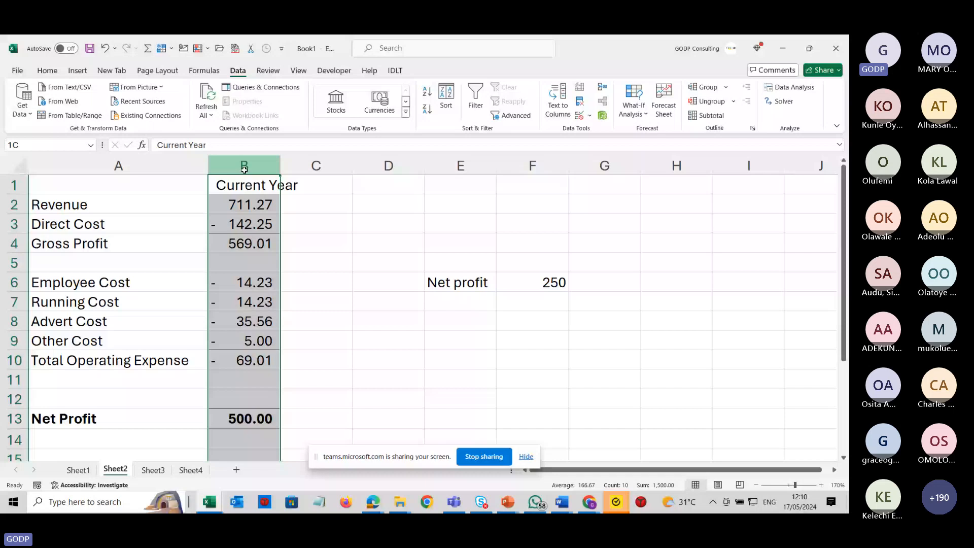
{"action": "key", "text": "ctrl+shift+plus"}
{"action": "left_click", "coordinate": [424, 185]}
{"action": "left_click_drag", "start_coordinate": [388, 186], "coordinate": [331, 188]}
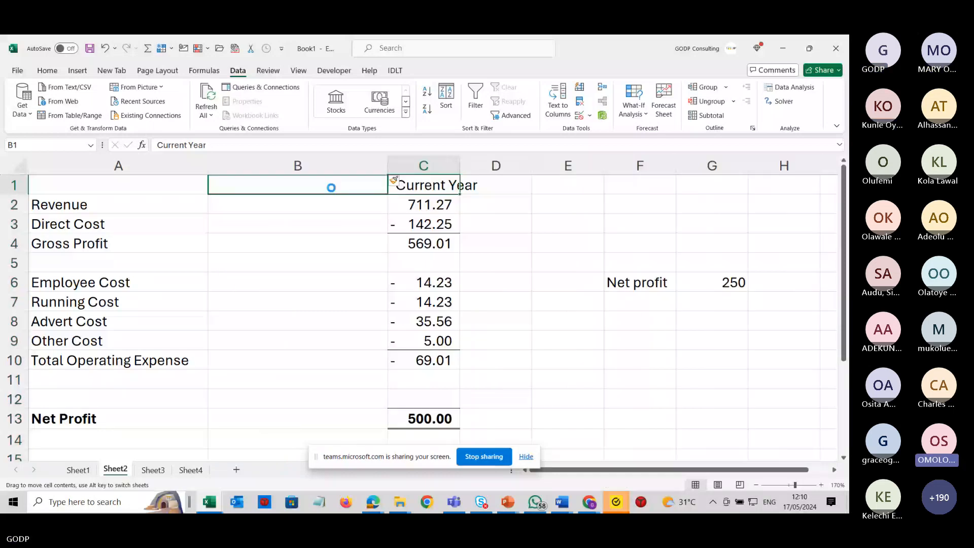
{"action": "left_click_drag", "start_coordinate": [331, 187], "coordinate": [330, 187]}
Enter the heading Projected in C1 and narrow column B.
{"action": "left_click", "coordinate": [430, 184]}
{"action": "type", "text": "Pro"}
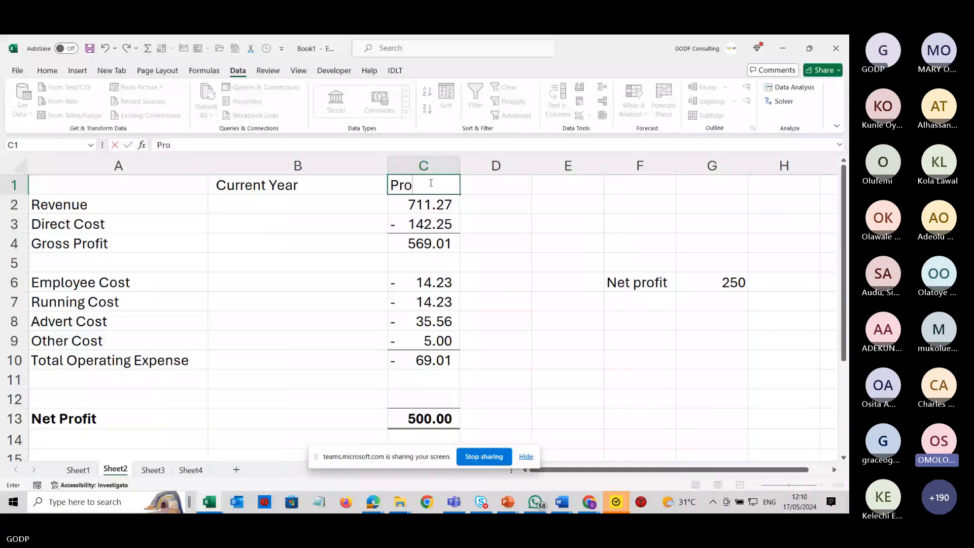
{"action": "type", "text": "jectd"}
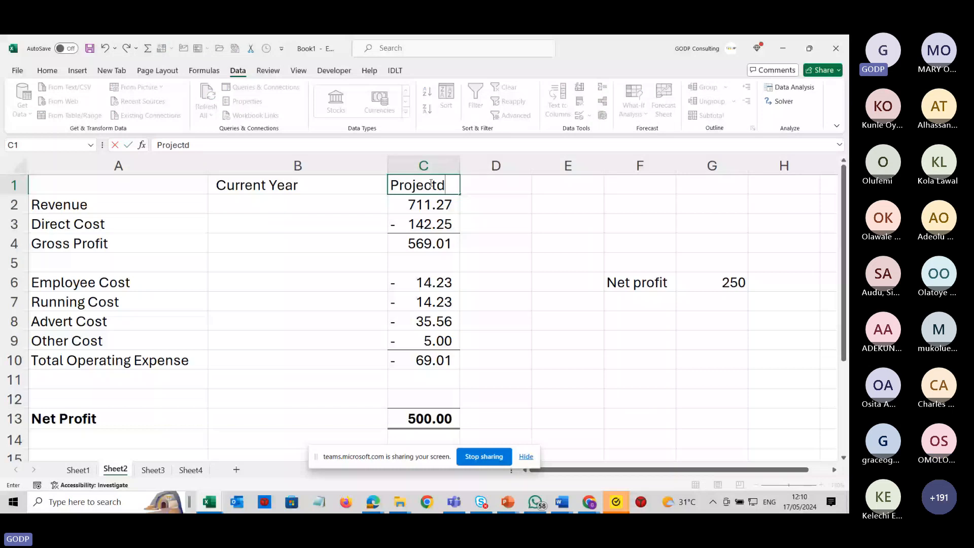
{"action": "key", "text": "BackSpace"}
{"action": "type", "text": "ed"}
{"action": "key", "text": "Return"}
{"action": "left_click_drag", "start_coordinate": [388, 163], "coordinate": [310, 164]}
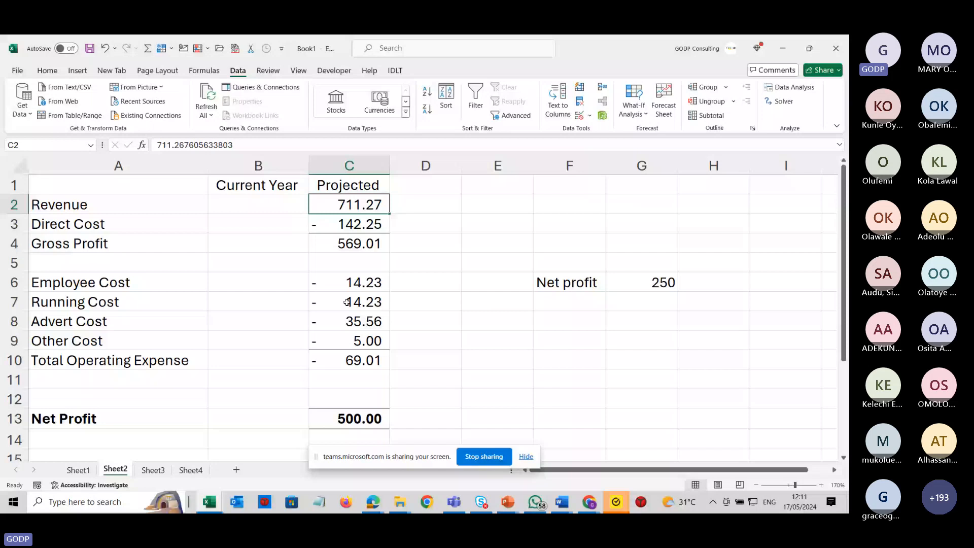
On Sheet3, enter the label Other cost in A5 with the value 5 beside it in B5.
{"action": "left_click", "coordinate": [160, 470]}
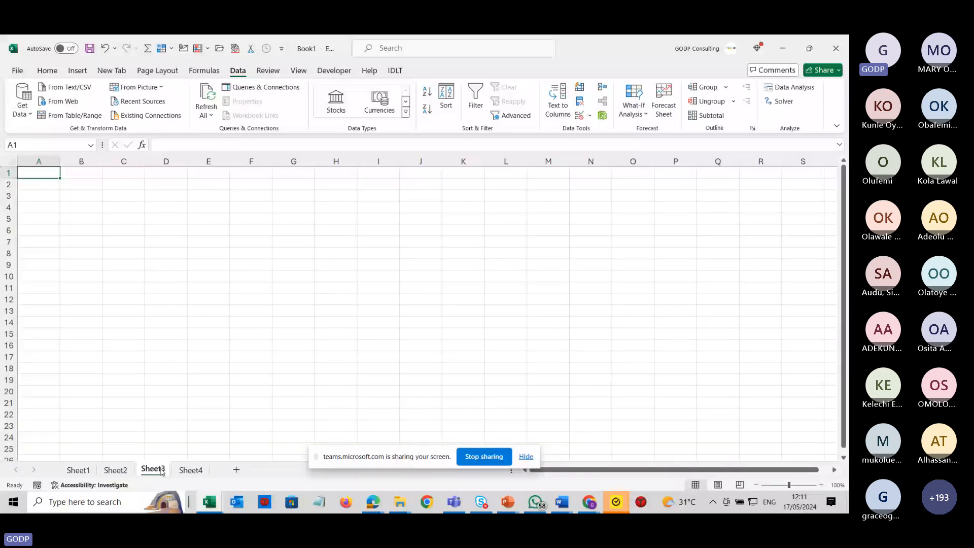
{"action": "left_click", "coordinate": [109, 255]}
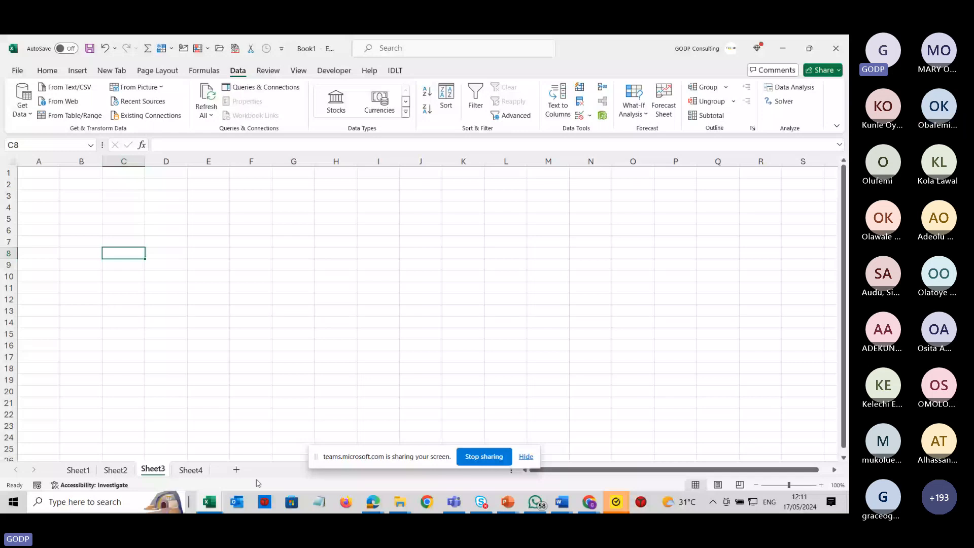
{"action": "scroll", "coordinate": [45, 235], "scroll_direction": "up", "scroll_amount": 2}
{"action": "left_click", "coordinate": [46, 236]}
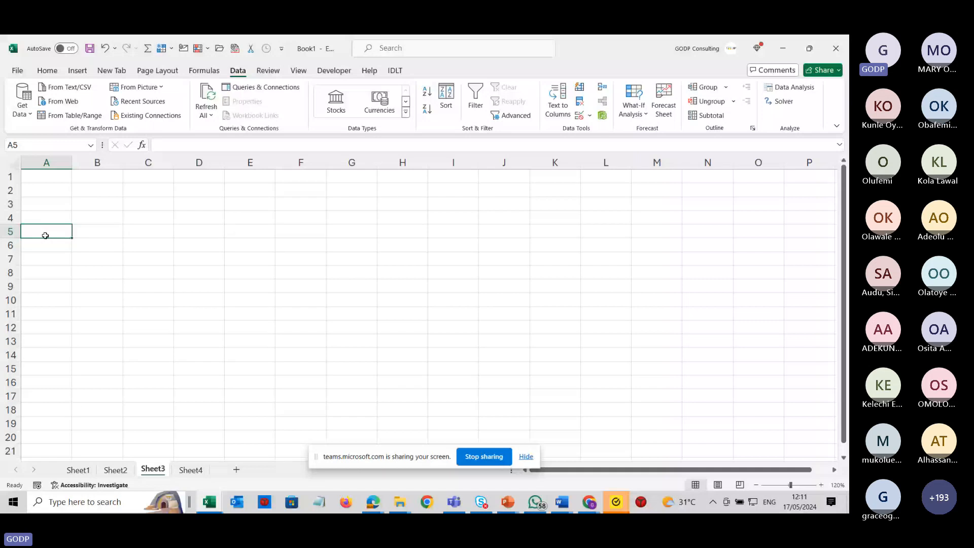
{"action": "type", "text": "Othe"}
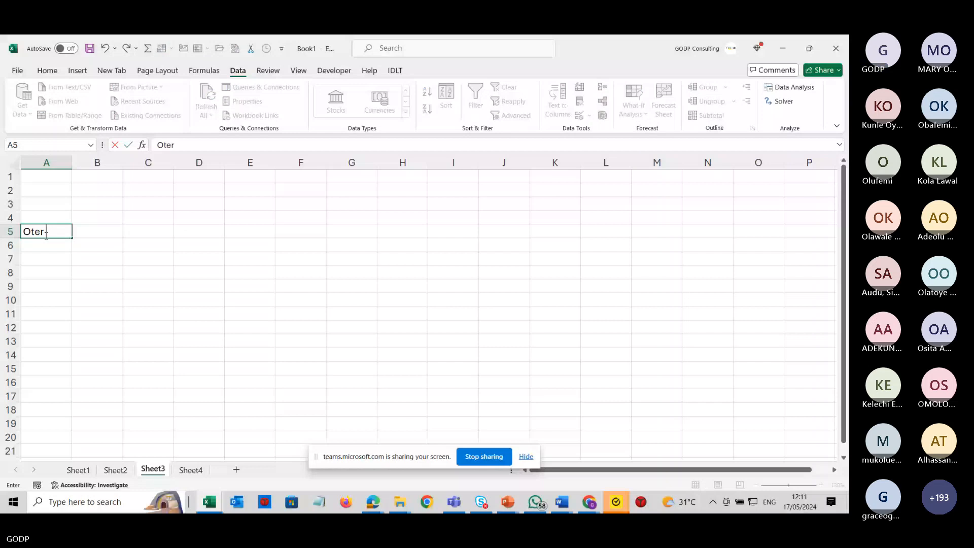
{"action": "type", "text": "r"}
{"action": "key", "text": "BackSpace"}
{"action": "key", "text": "BackSpace"}
{"action": "type", "text": "her cos"}
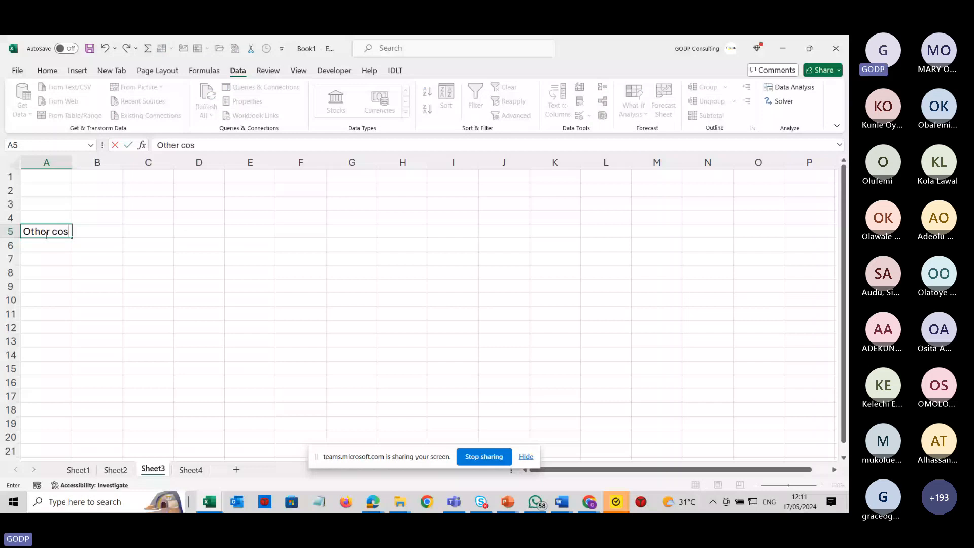
{"action": "type", "text": "t"}
{"action": "key", "text": "Tab"}
{"action": "type", "text": "5"}
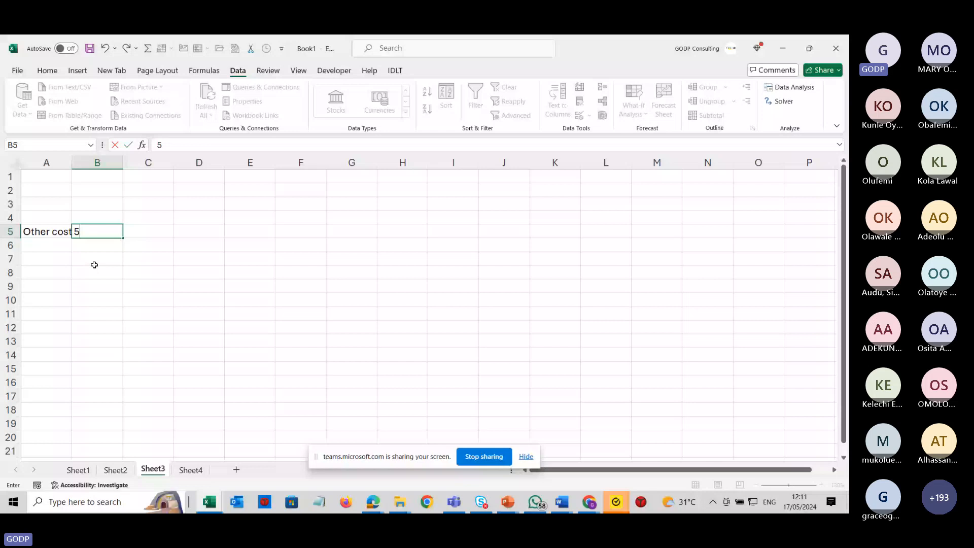
Link the Other Cost in C9 on Sheet2 to Sheet3 with the formula =-Sheet3!B5.
{"action": "left_click", "coordinate": [116, 470]}
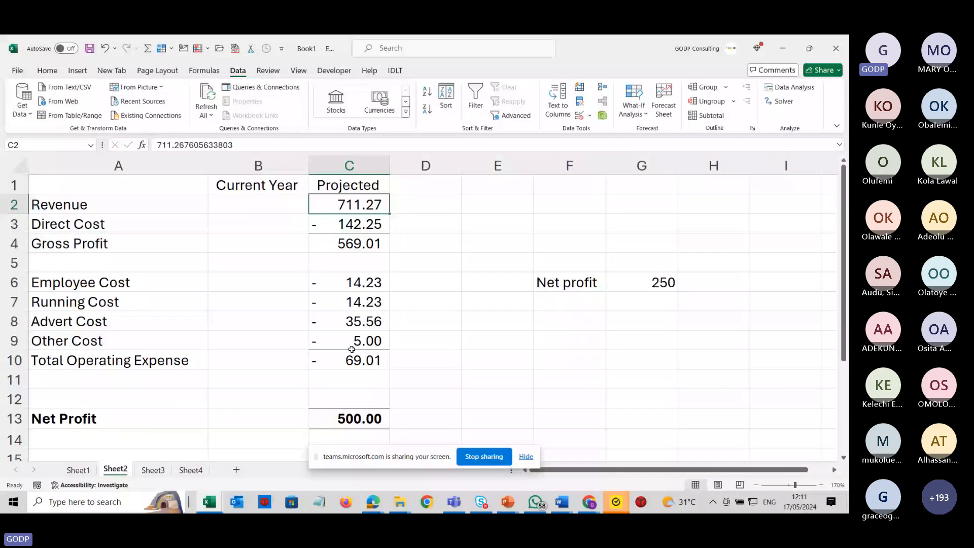
{"action": "left_click", "coordinate": [352, 347]}
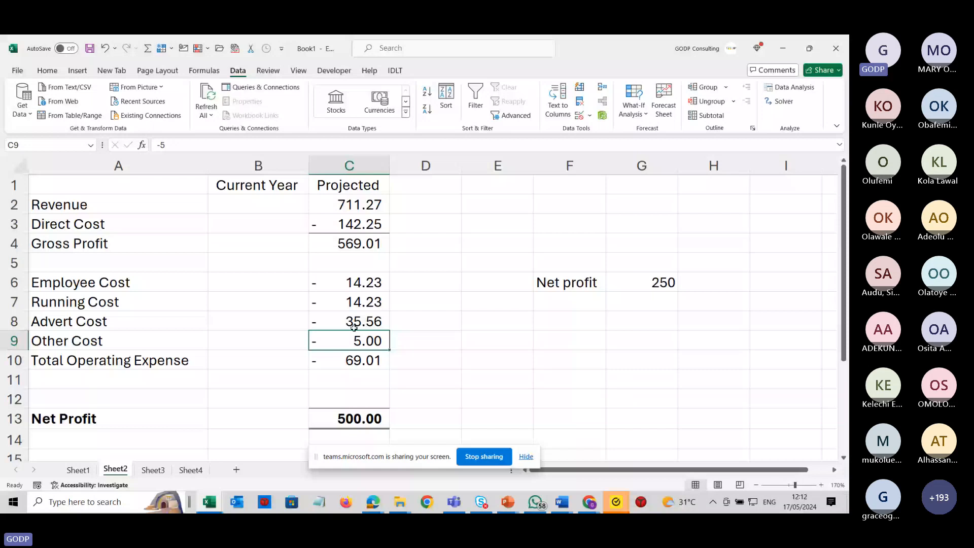
{"action": "type", "text": "=-"}
{"action": "left_click", "coordinate": [153, 470]}
{"action": "left_click", "coordinate": [110, 237]}
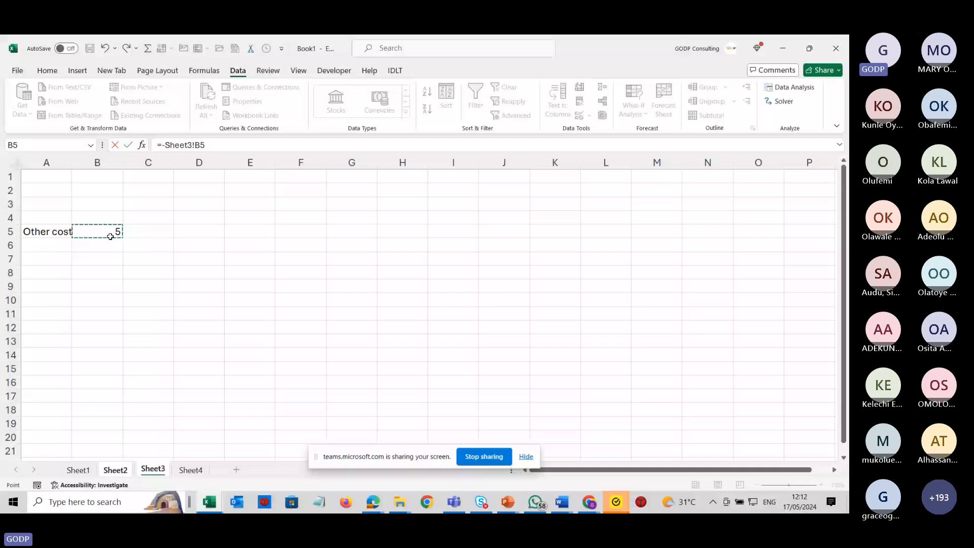
{"action": "key", "text": "Return"}
Use Goal Seek to make Net Profit in C13 reach 700 by changing Revenue in C2.
{"action": "left_click", "coordinate": [349, 419]}
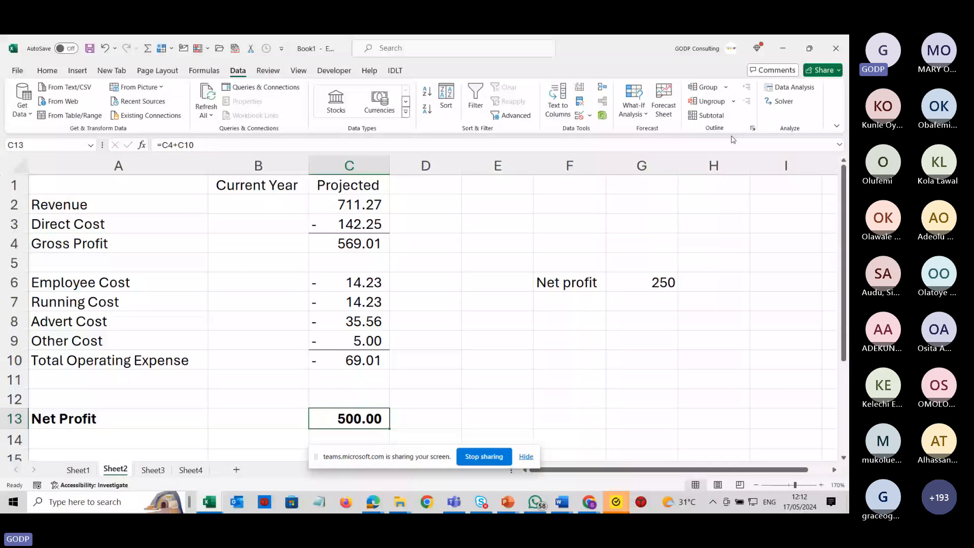
{"action": "left_click", "coordinate": [634, 108]}
{"action": "left_click", "coordinate": [642, 141]}
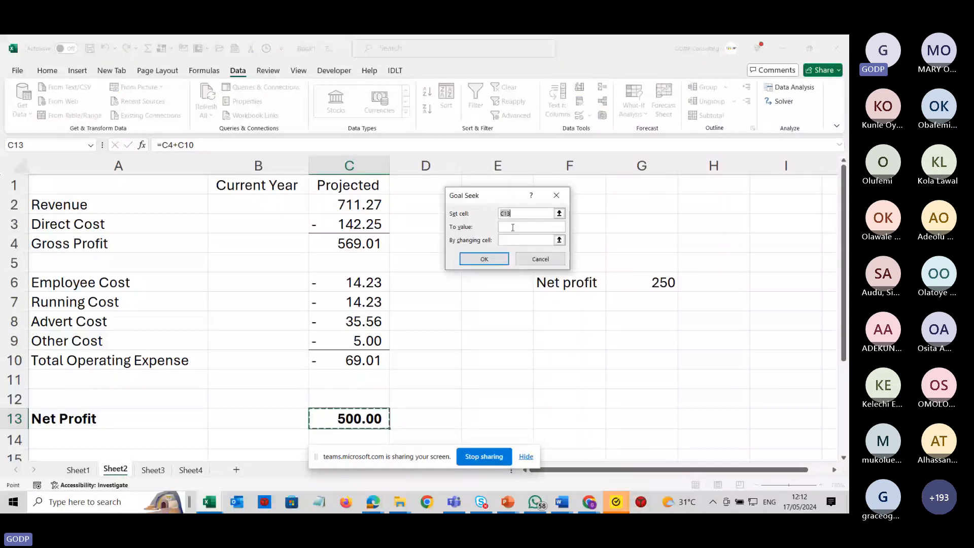
{"action": "left_click", "coordinate": [513, 227]}
{"action": "type", "text": "700"}
{"action": "left_click", "coordinate": [514, 241]}
{"action": "left_click", "coordinate": [360, 205]}
{"action": "left_click", "coordinate": [491, 260]}
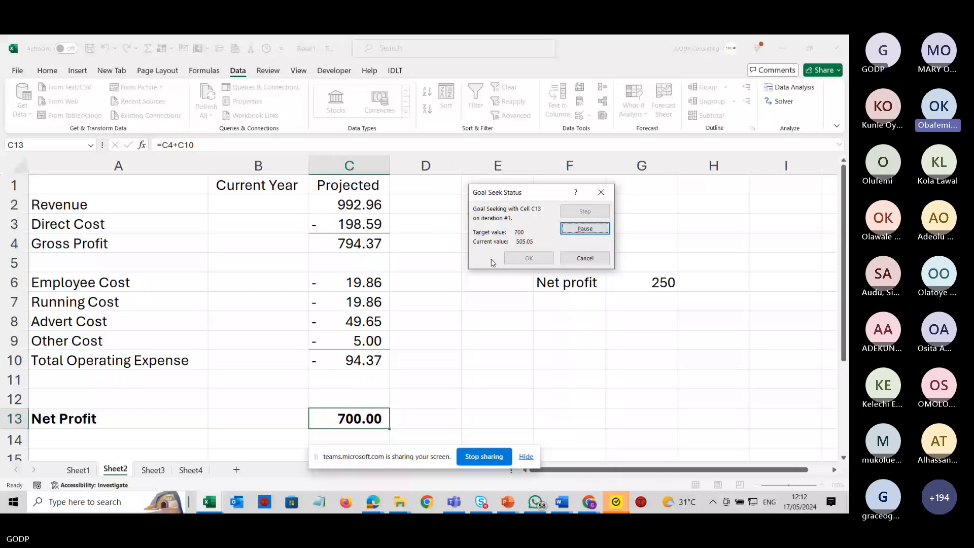
Close the Goal Seek result and review the formulas in the Projected column's revenue, cost and profit cells.
{"action": "left_click", "coordinate": [529, 259]}
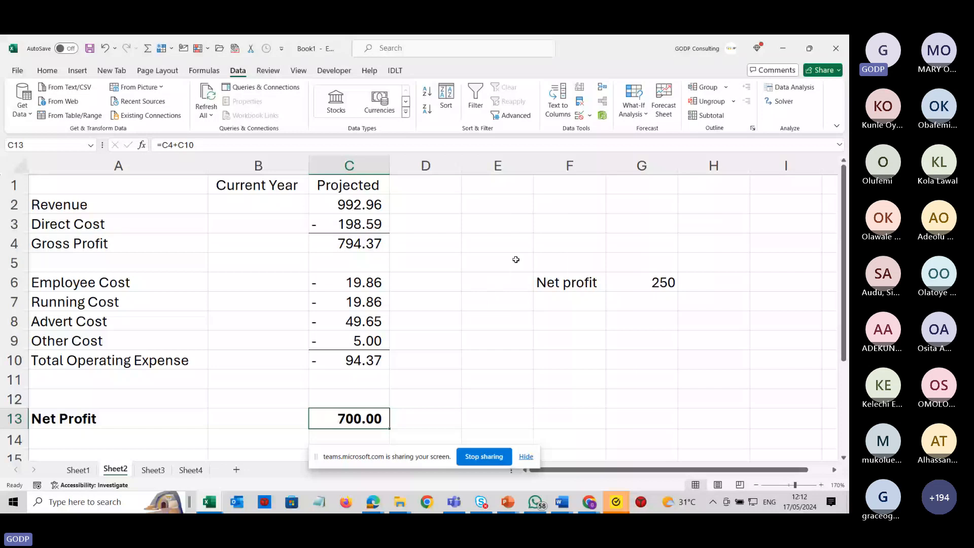
{"action": "left_click", "coordinate": [349, 203]}
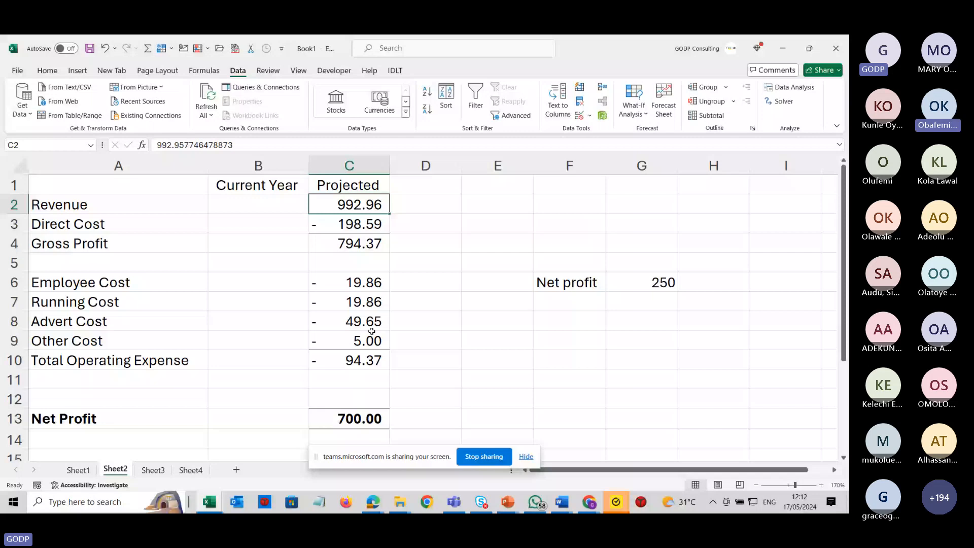
{"action": "double_click", "coordinate": [370, 341]}
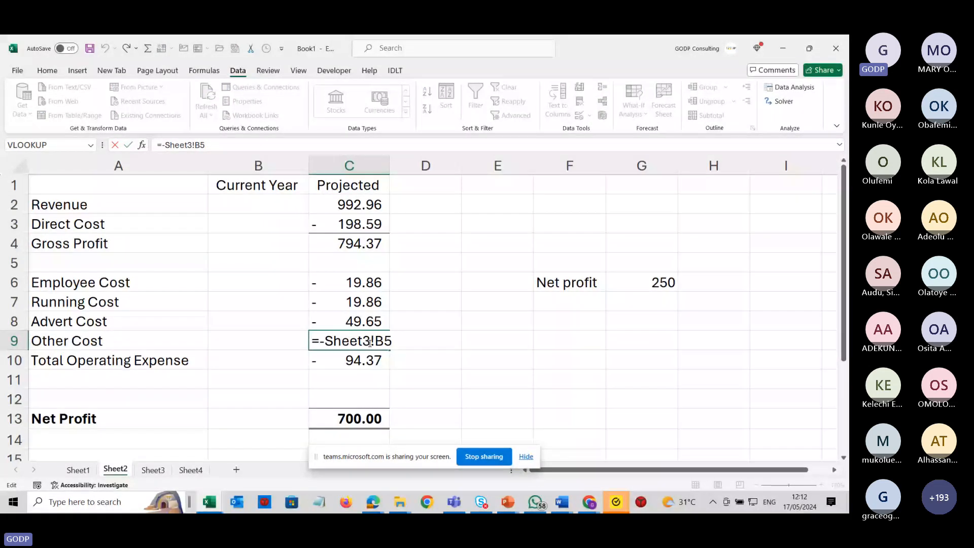
{"action": "key", "text": "ctrl+Return"}
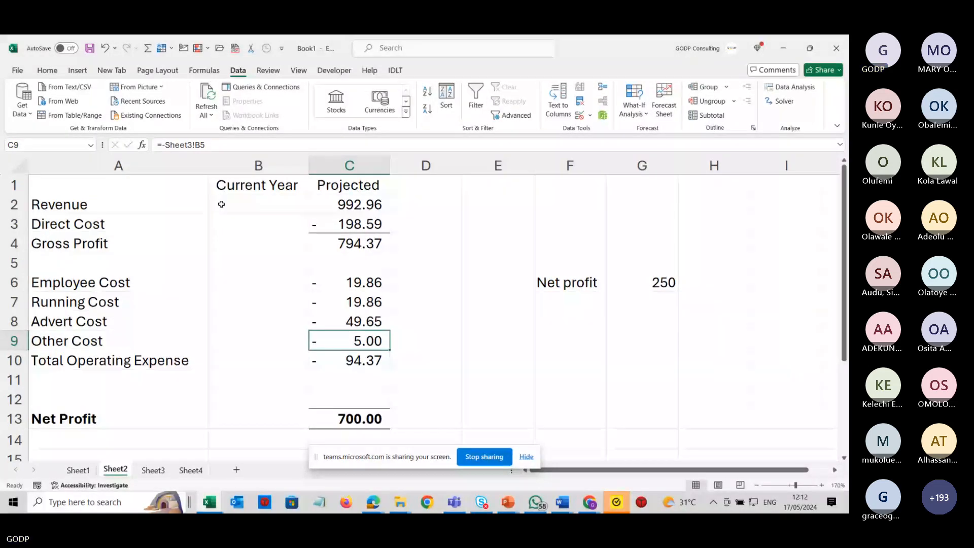
{"action": "left_click", "coordinate": [272, 197]}
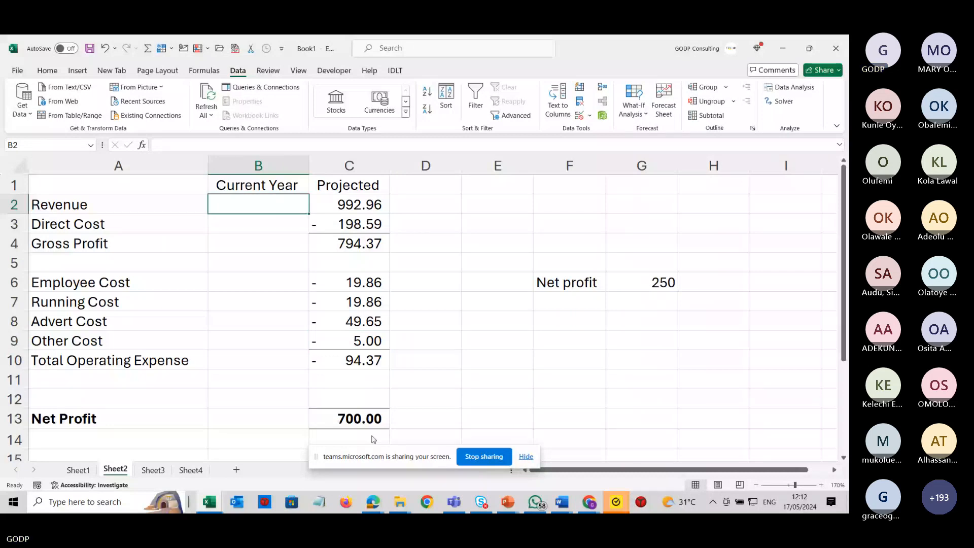
{"action": "left_click", "coordinate": [368, 419]}
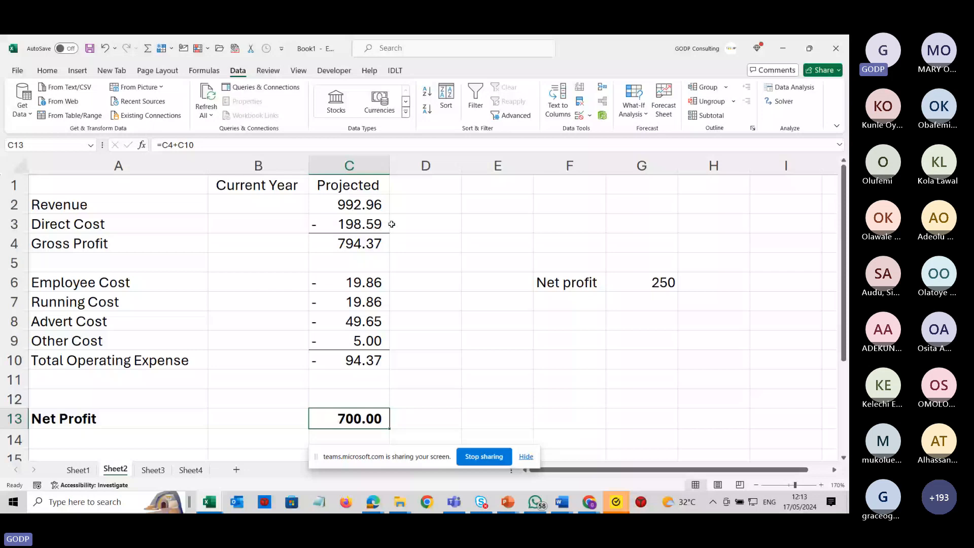
{"action": "left_click", "coordinate": [371, 304]}
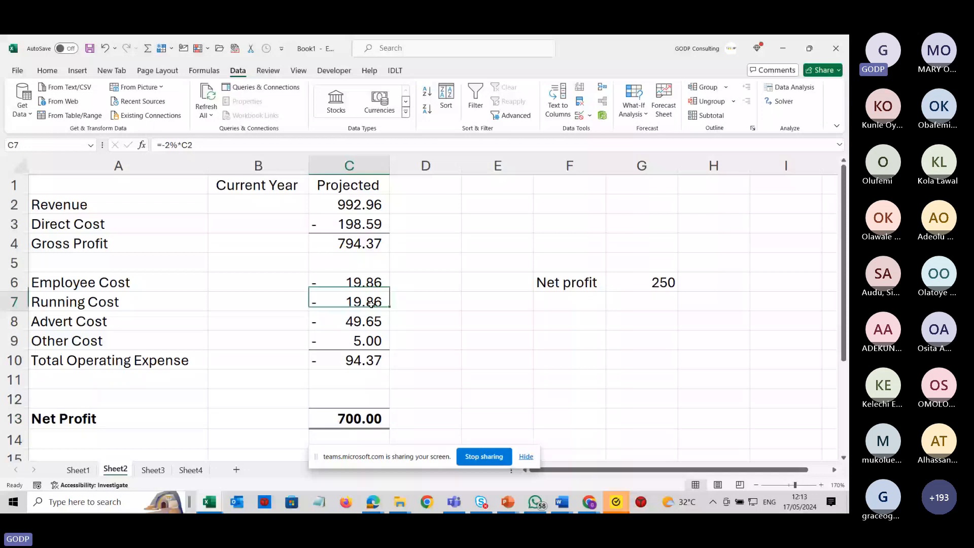
{"action": "left_click", "coordinate": [371, 323]}
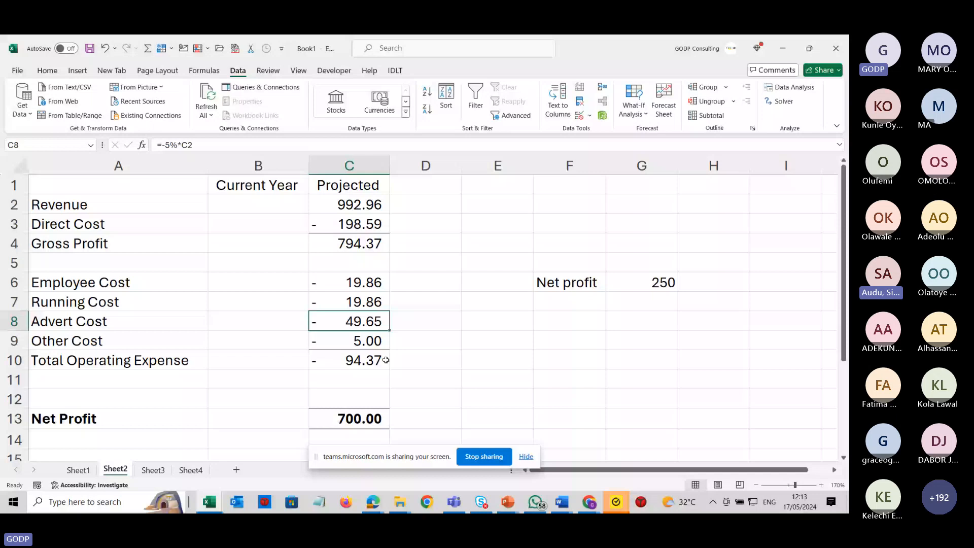
{"action": "left_click", "coordinate": [394, 371]}
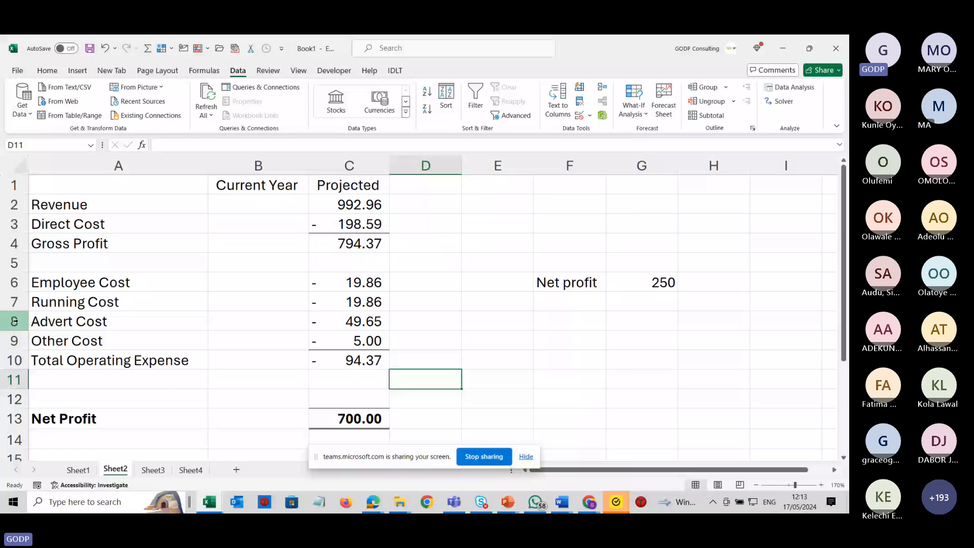
Delete the Running Cost, Advert Cost and Other Cost rows 7 to 9.
{"action": "left_click_drag", "start_coordinate": [14, 302], "coordinate": [14, 340]}
{"action": "right_click", "coordinate": [199, 340]}
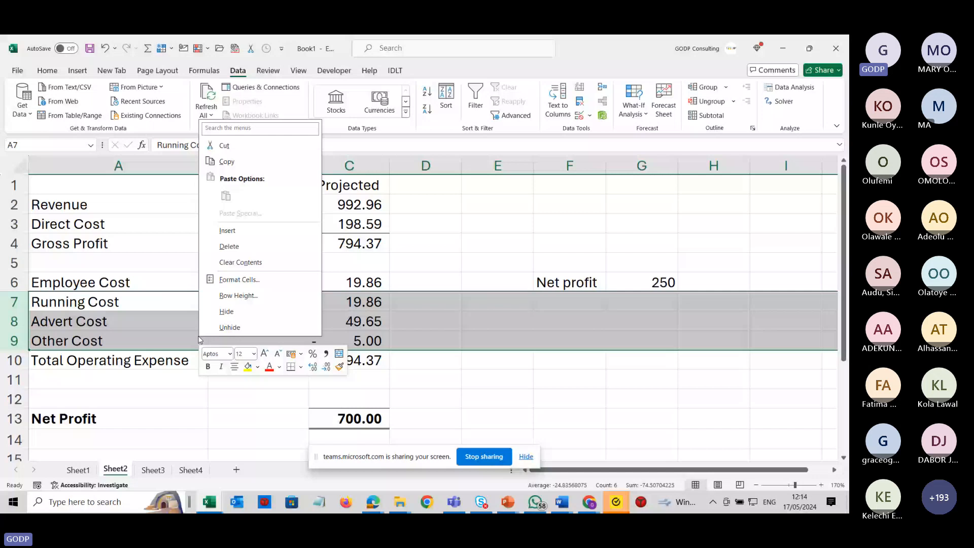
{"action": "left_click", "coordinate": [228, 246]}
Set the projected Revenue to 100 and the Direct Cost to -50.
{"action": "left_click", "coordinate": [356, 205]}
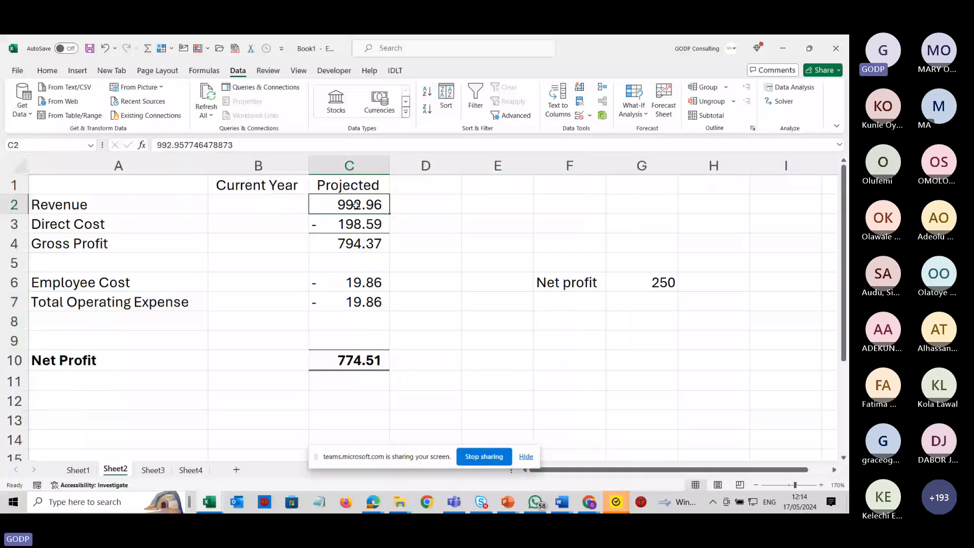
{"action": "type", "text": "100"}
{"action": "key", "text": "Return"}
{"action": "type", "text": "- 5"}
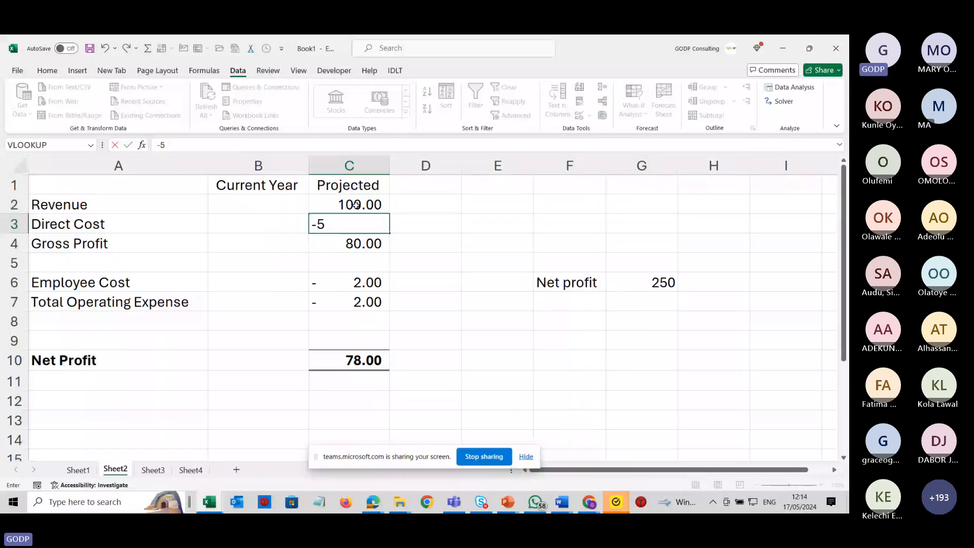
{"action": "type", "text": "0"}
Apply a top border to the projected Employee Cost cell C6.
{"action": "left_click", "coordinate": [349, 320]}
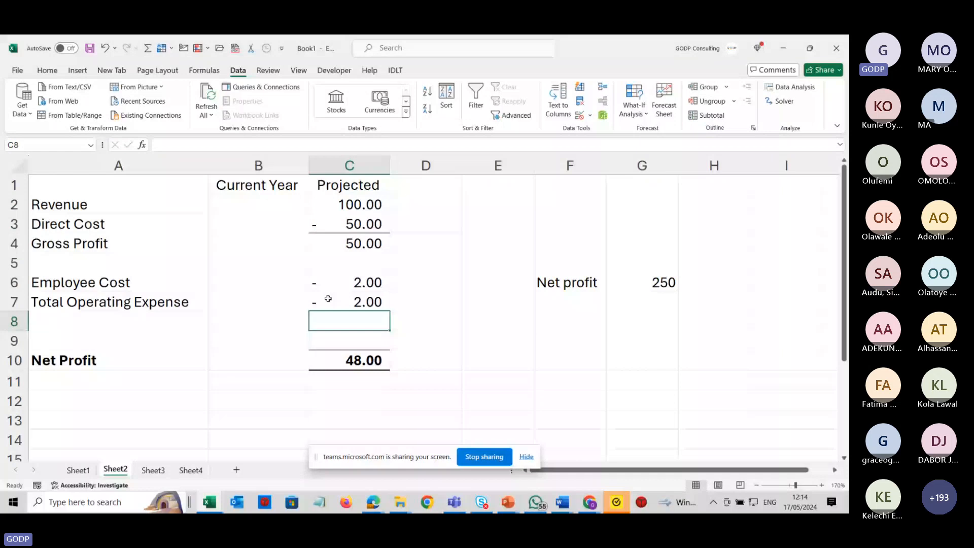
{"action": "left_click", "coordinate": [335, 282]}
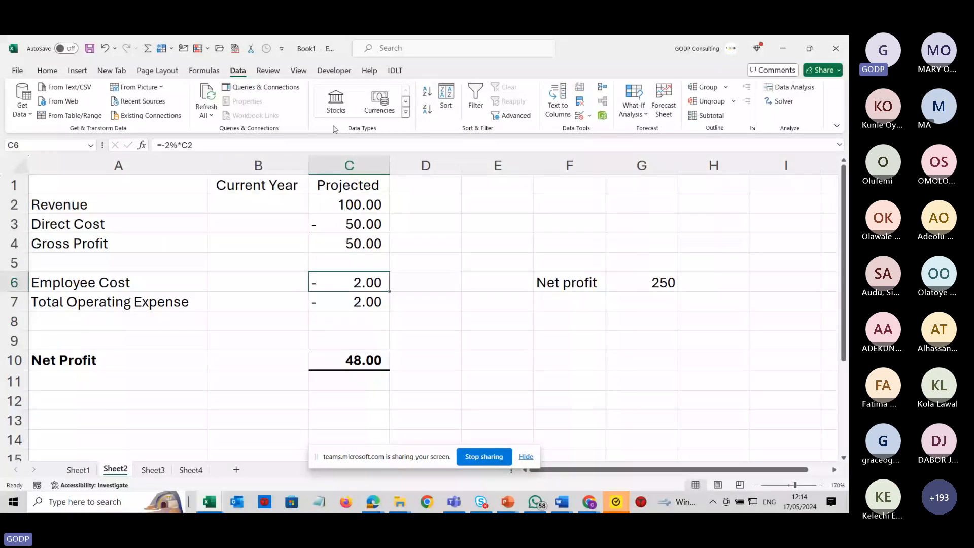
{"action": "left_click", "coordinate": [48, 71]}
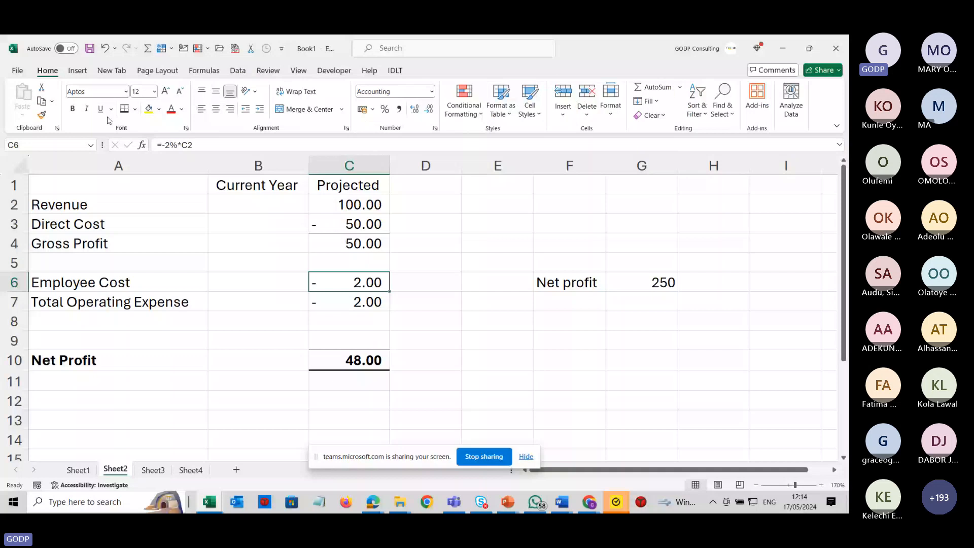
{"action": "left_click", "coordinate": [135, 110]}
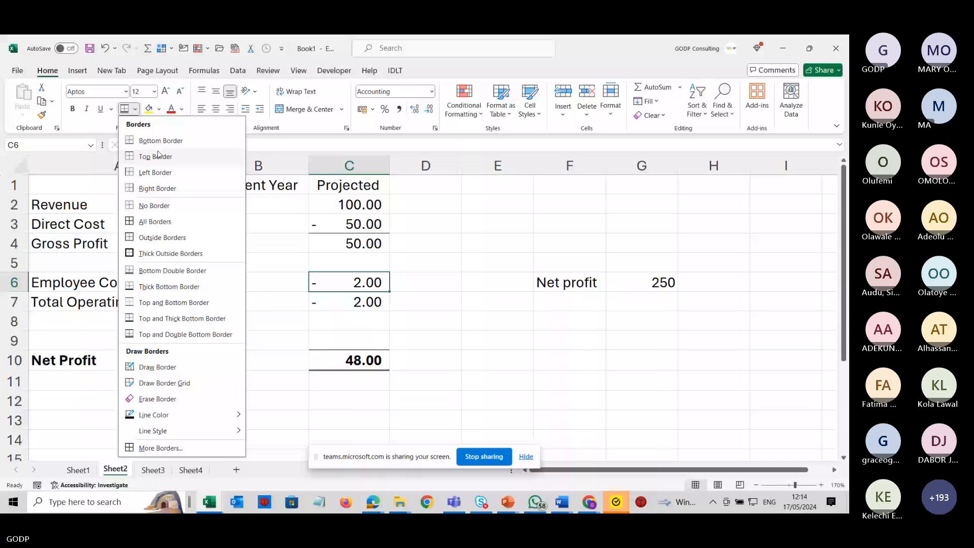
{"action": "left_click", "coordinate": [156, 157]}
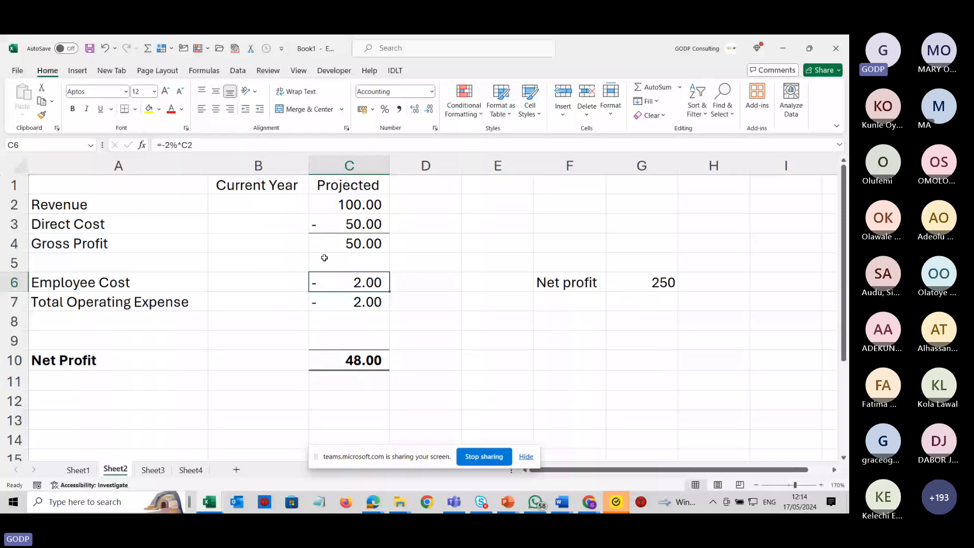
{"action": "left_click", "coordinate": [437, 287]}
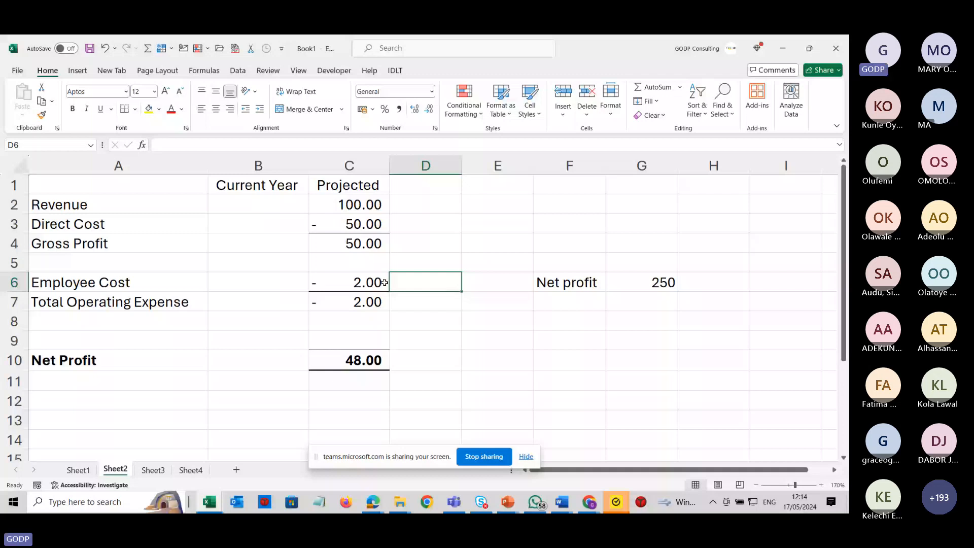
Copy the projected figures C2:C10 into the Current Year column starting at B2.
{"action": "left_click", "coordinate": [363, 242]}
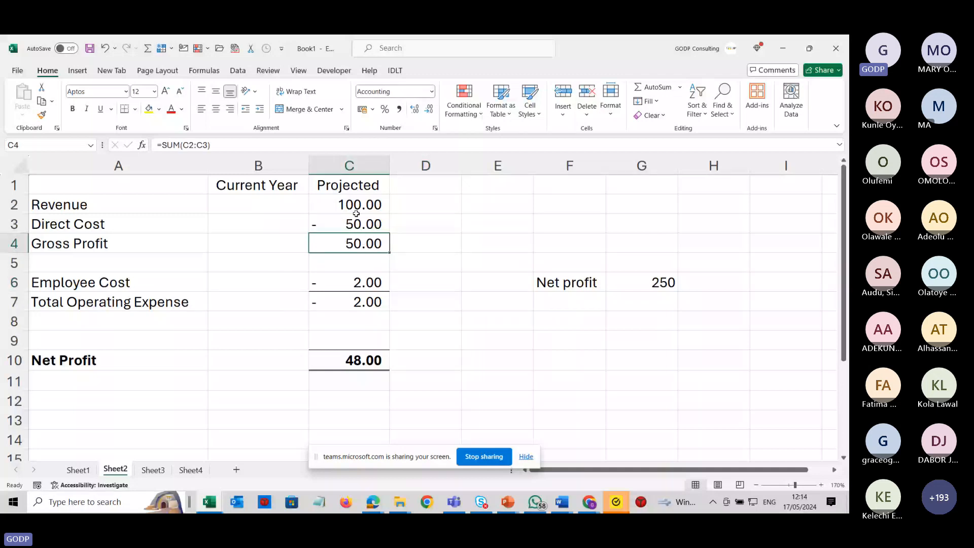
{"action": "left_click", "coordinate": [325, 205]}
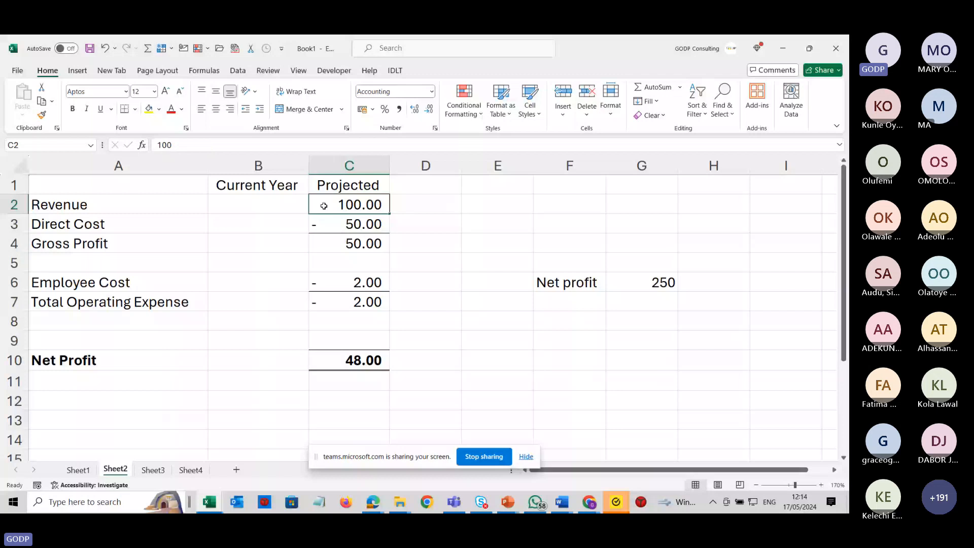
{"action": "left_click_drag", "start_coordinate": [324, 206], "coordinate": [350, 360]}
{"action": "key", "text": "ctrl+c"}
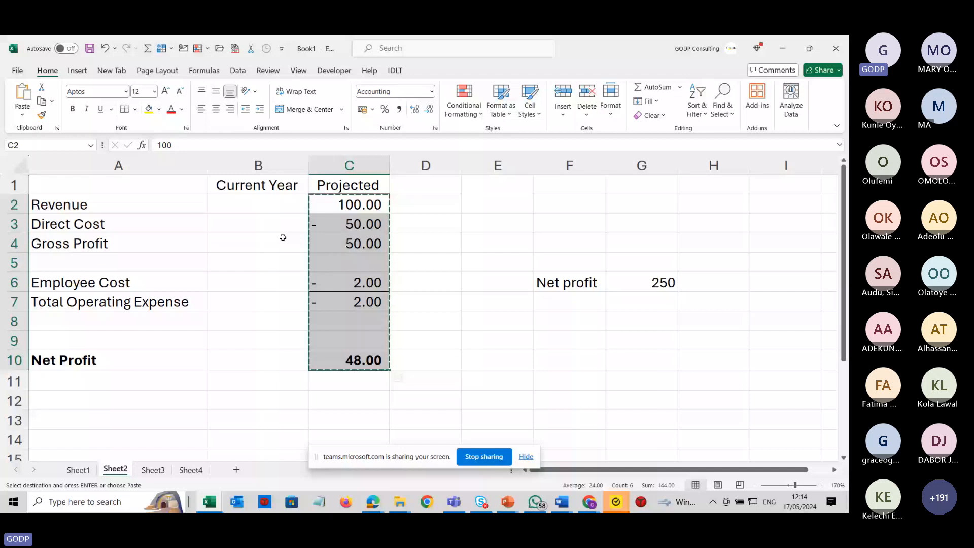
{"action": "left_click", "coordinate": [279, 205]}
{"action": "key", "text": "ctrl+v"}
{"action": "left_click", "coordinate": [265, 303]}
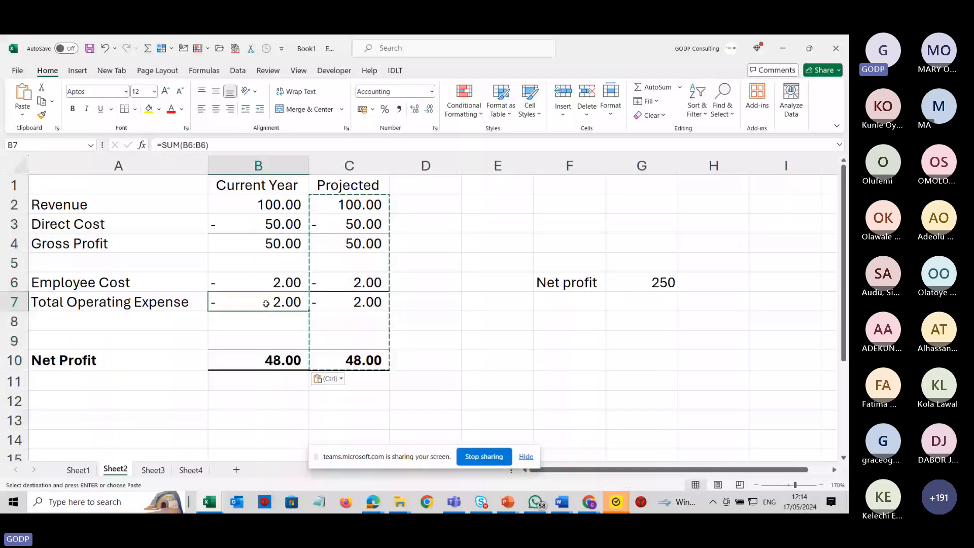
Rename the C1 heading to Projected Scenario 1.
{"action": "left_click", "coordinate": [349, 185]}
{"action": "left_click", "coordinate": [212, 148]}
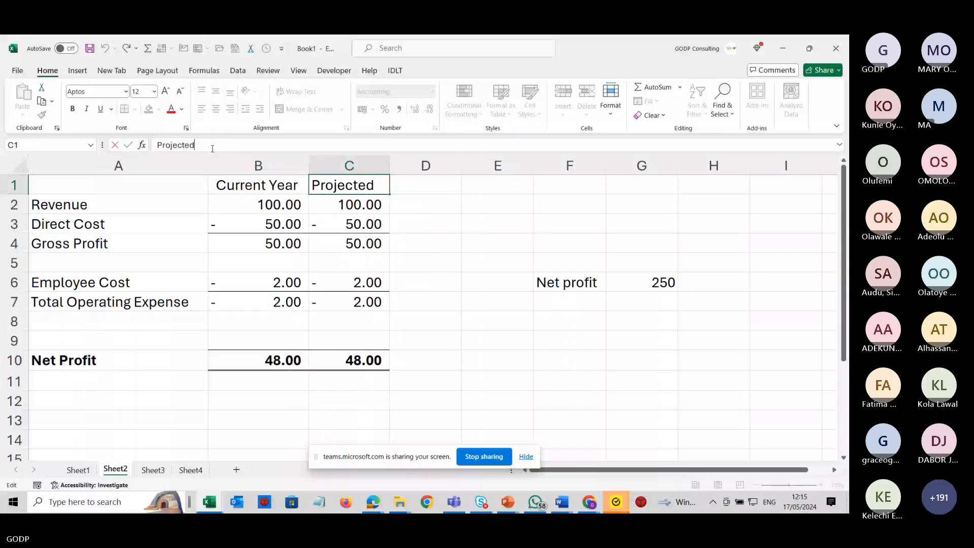
{"action": "type", "text": "Scenari"}
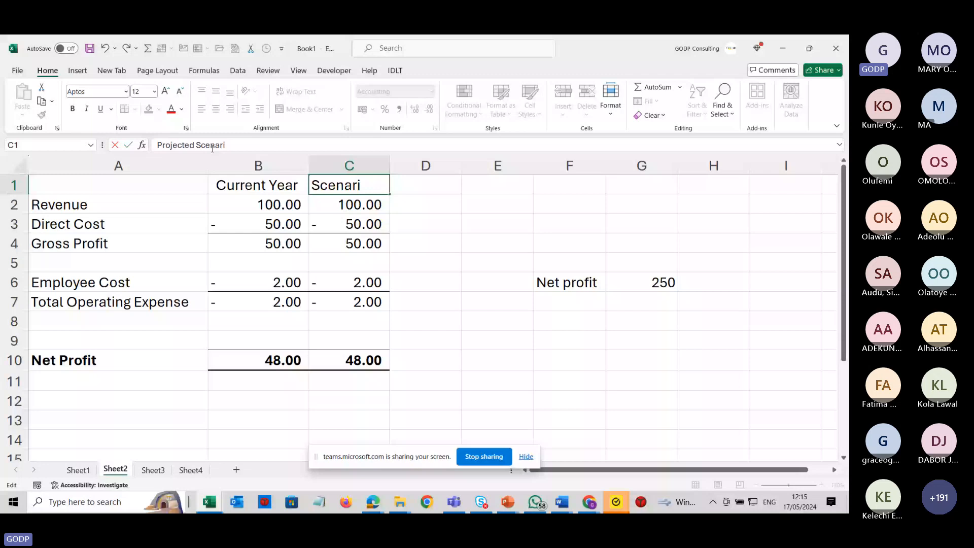
{"action": "type", "text": "o 1"}
{"action": "key", "text": "Return"}
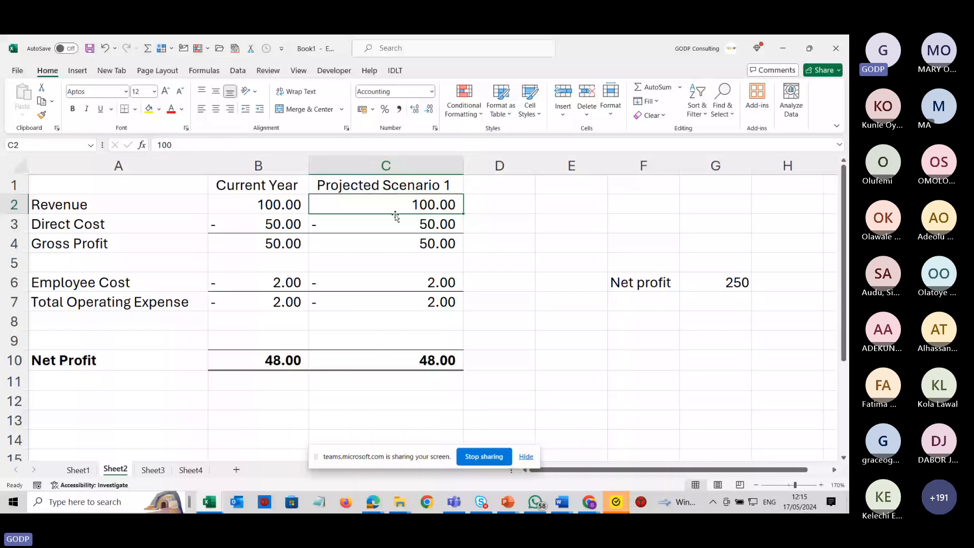
Check the formulas for Gross Profit, Employee Cost, Total Operating Expense and Net Profit in the scenario column.
{"action": "left_click", "coordinate": [430, 224]}
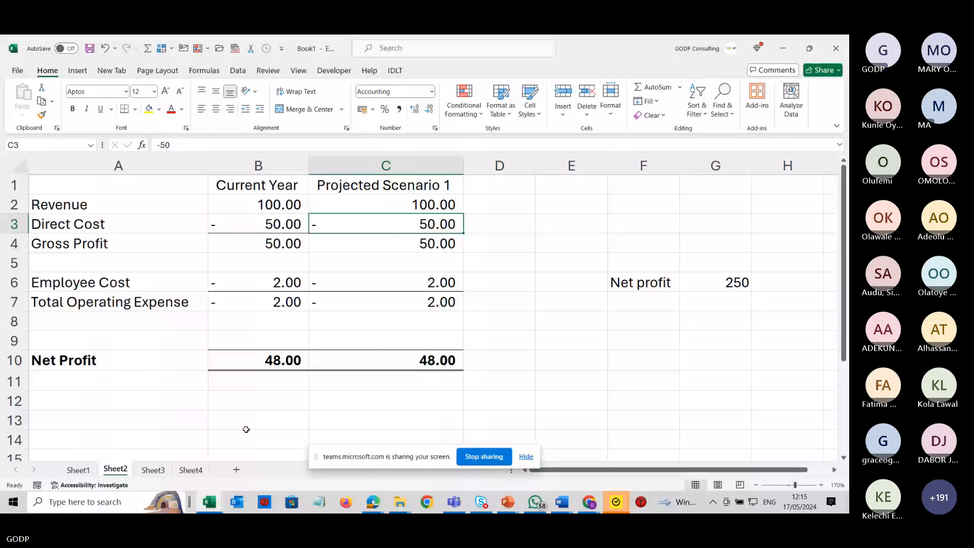
{"action": "double_click", "coordinate": [426, 243]}
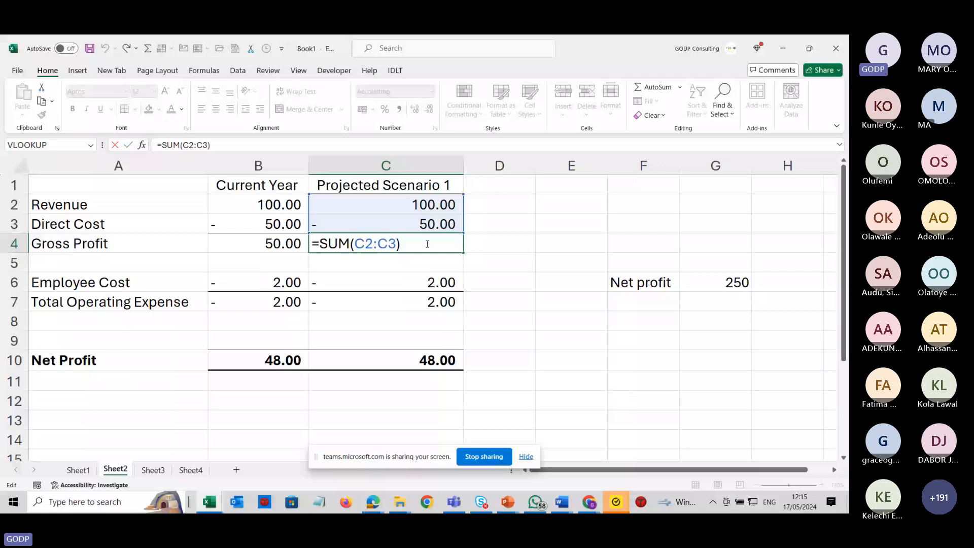
{"action": "double_click", "coordinate": [405, 283]}
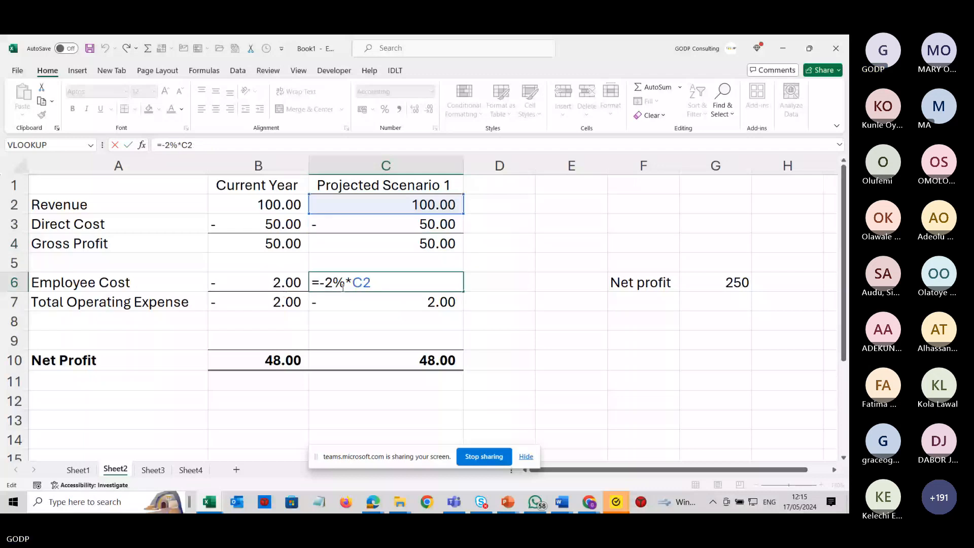
{"action": "key", "text": "Return"}
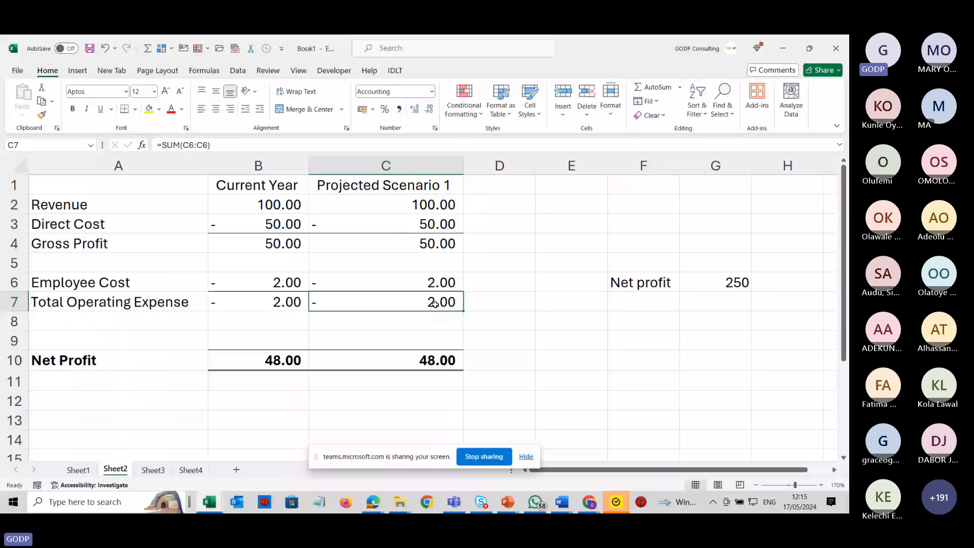
{"action": "double_click", "coordinate": [434, 303]}
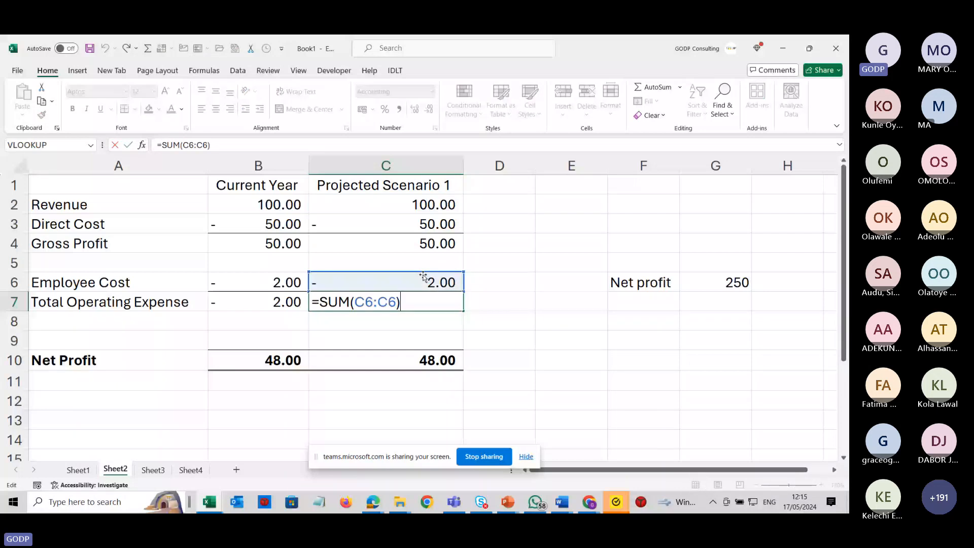
{"action": "key", "text": "Return"}
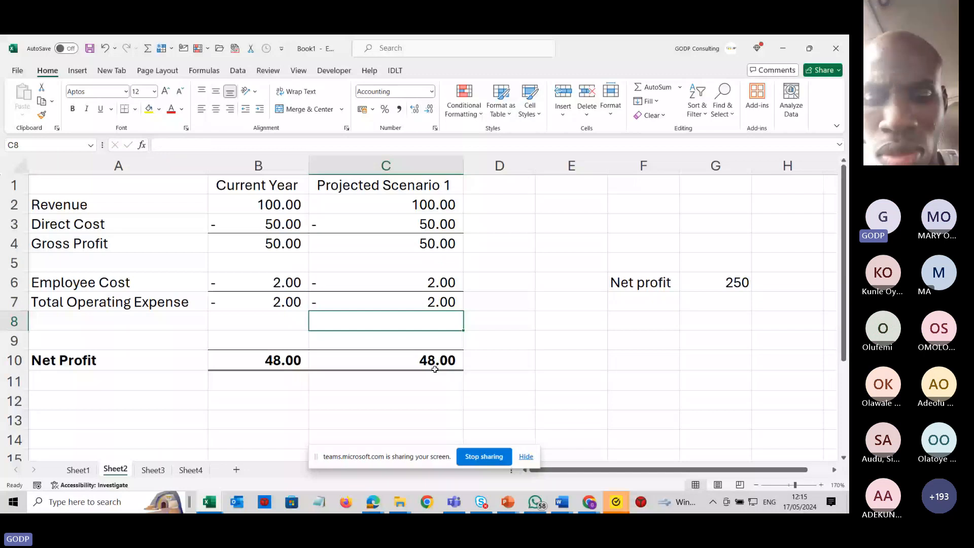
{"action": "double_click", "coordinate": [434, 368]}
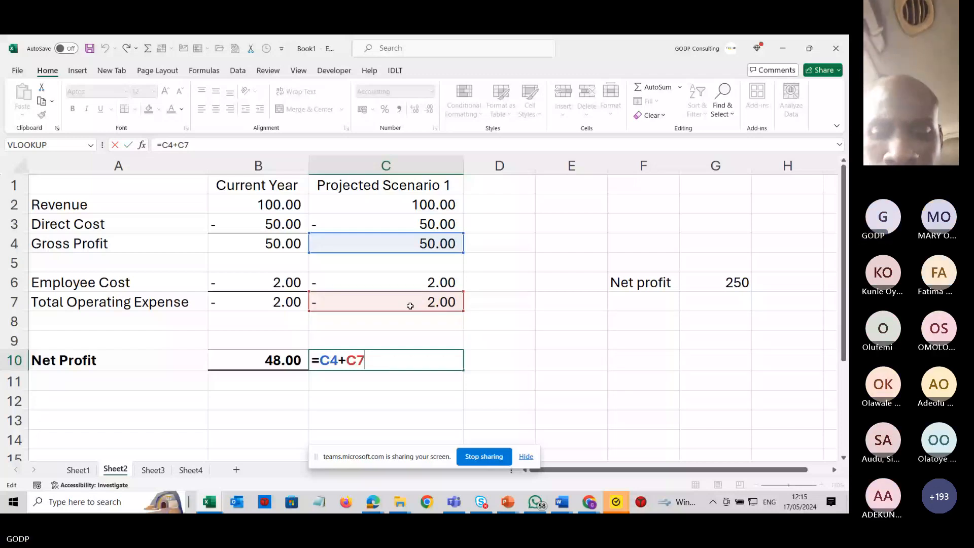
{"action": "key", "text": "Return"}
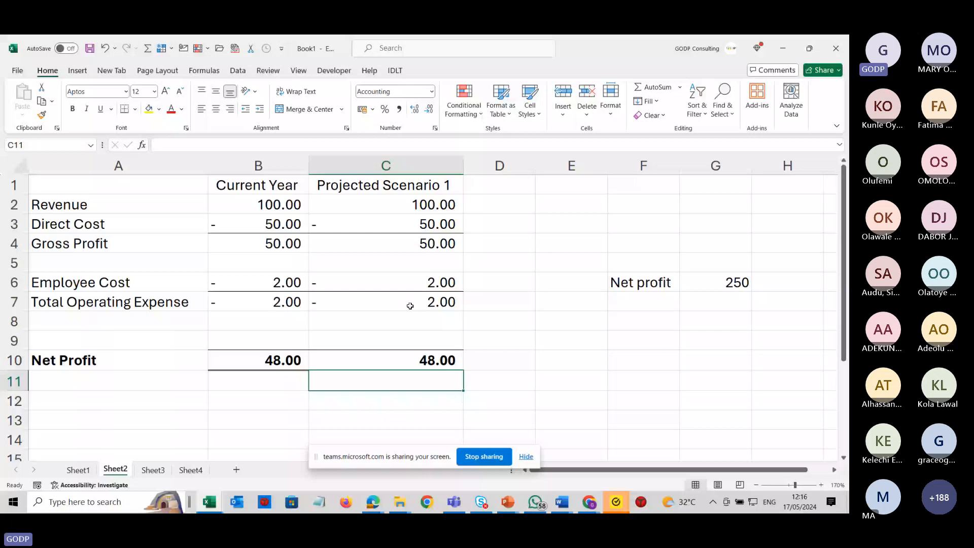
{"action": "key", "text": "alt+Tab"}
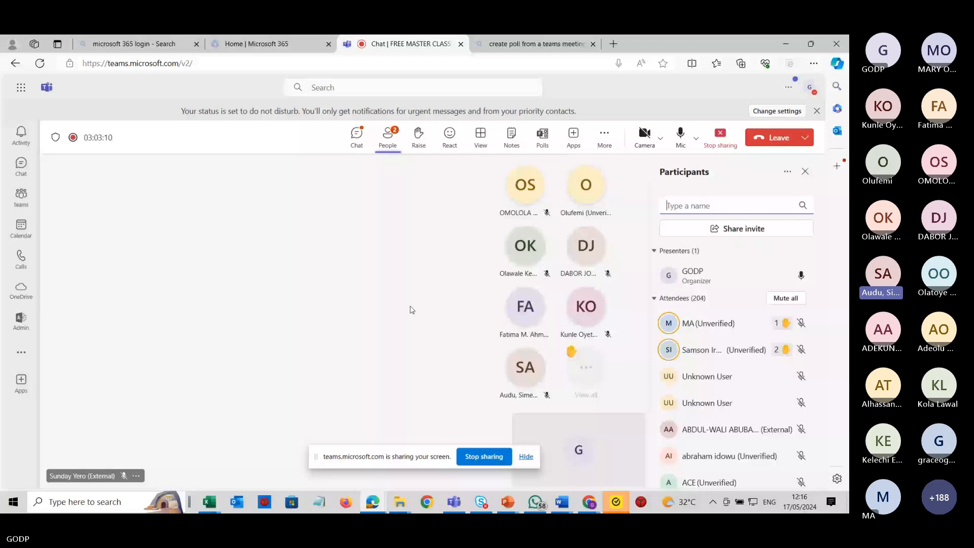
{"action": "key", "text": "alt+Tab"}
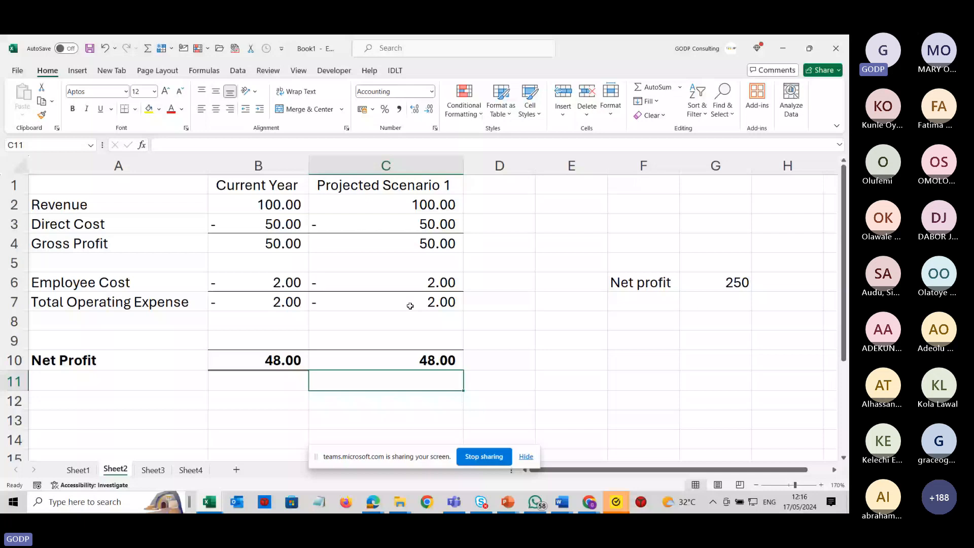
Set up Goal Seek to make Net Profit in C10 equal 1000 by changing the projected Revenue in C2.
{"action": "left_click", "coordinate": [415, 361]}
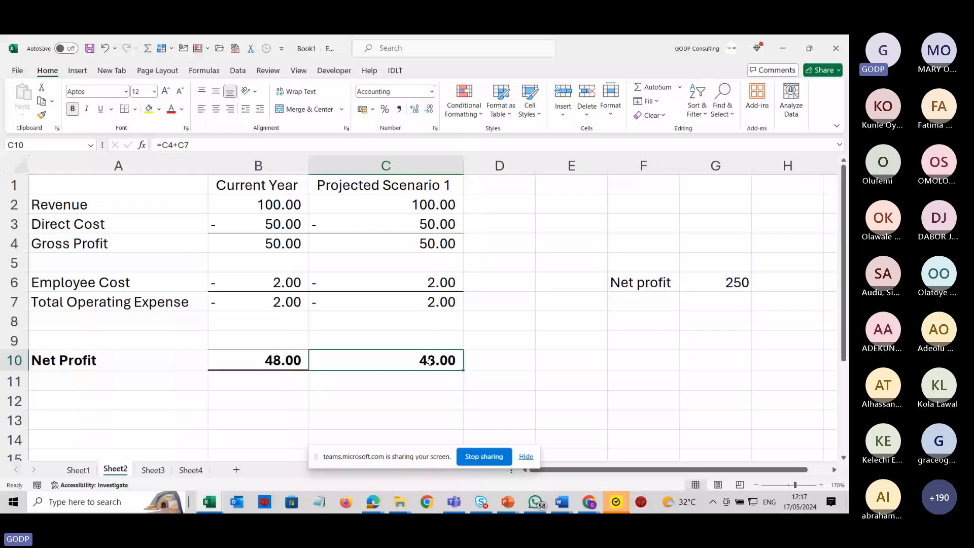
{"action": "left_click", "coordinate": [238, 70]}
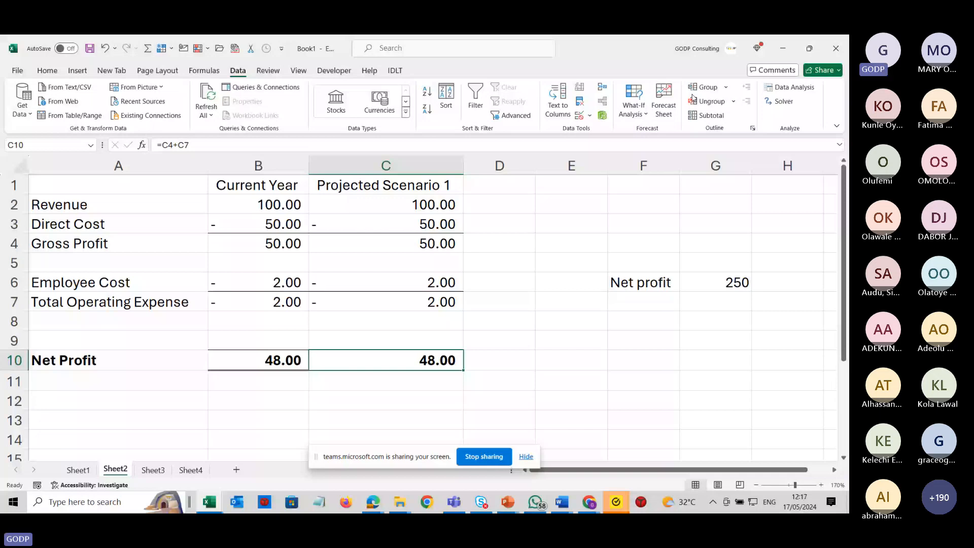
{"action": "left_click", "coordinate": [634, 108]}
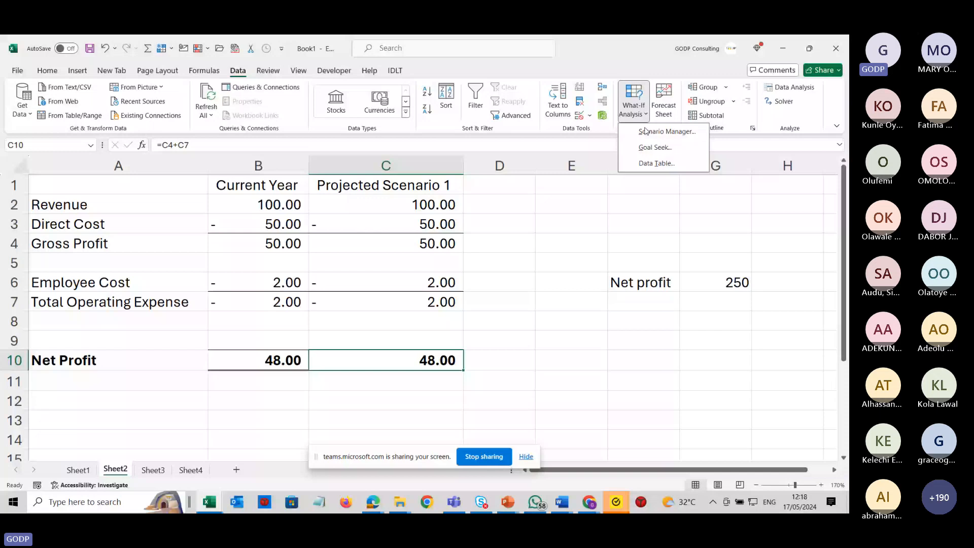
{"action": "left_click", "coordinate": [655, 147]}
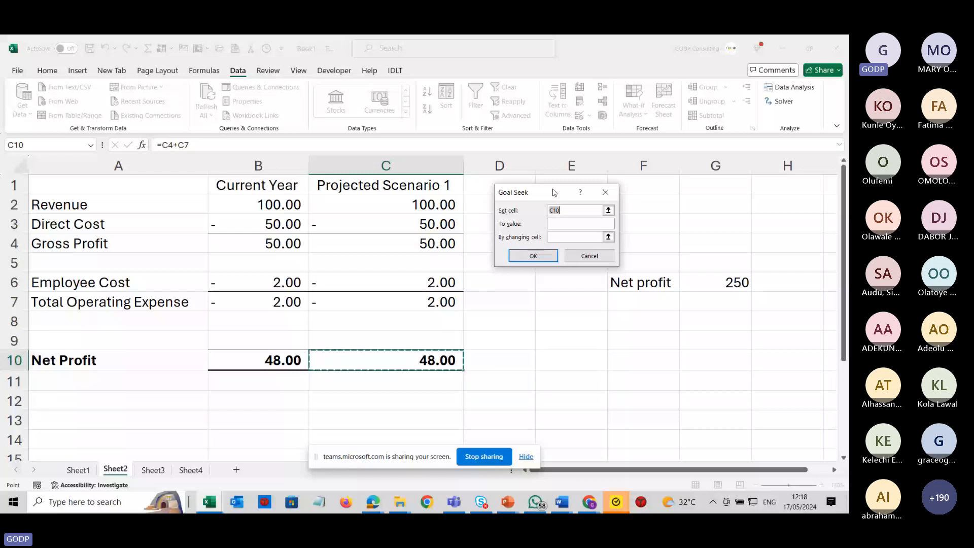
{"action": "left_click", "coordinate": [555, 227]}
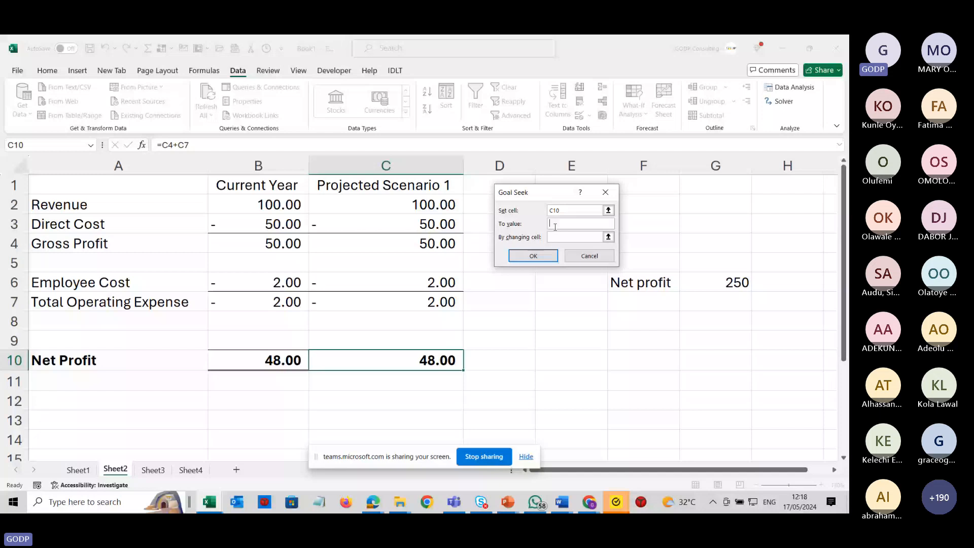
{"action": "type", "text": "1000"}
{"action": "left_click", "coordinate": [569, 237]}
{"action": "left_click", "coordinate": [437, 201]}
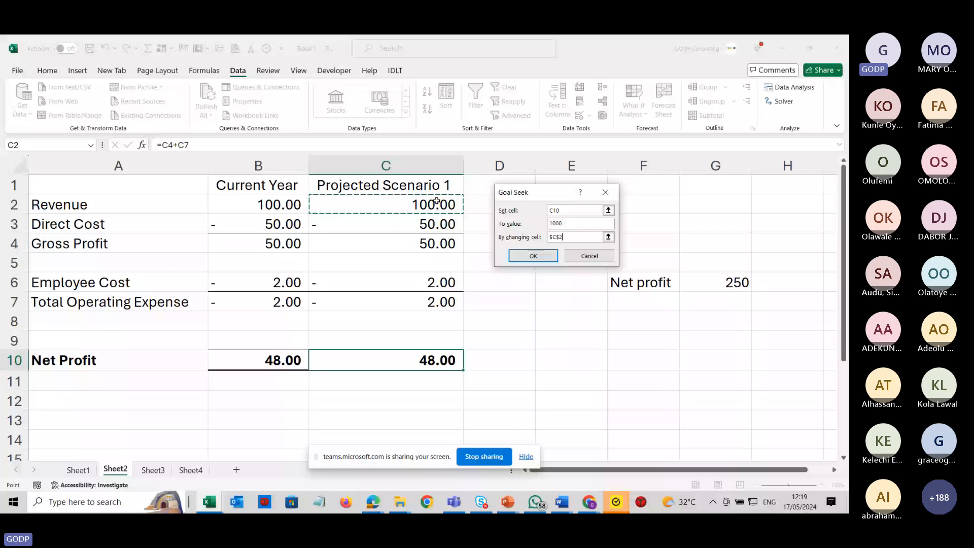
{"action": "key", "text": "Return"}
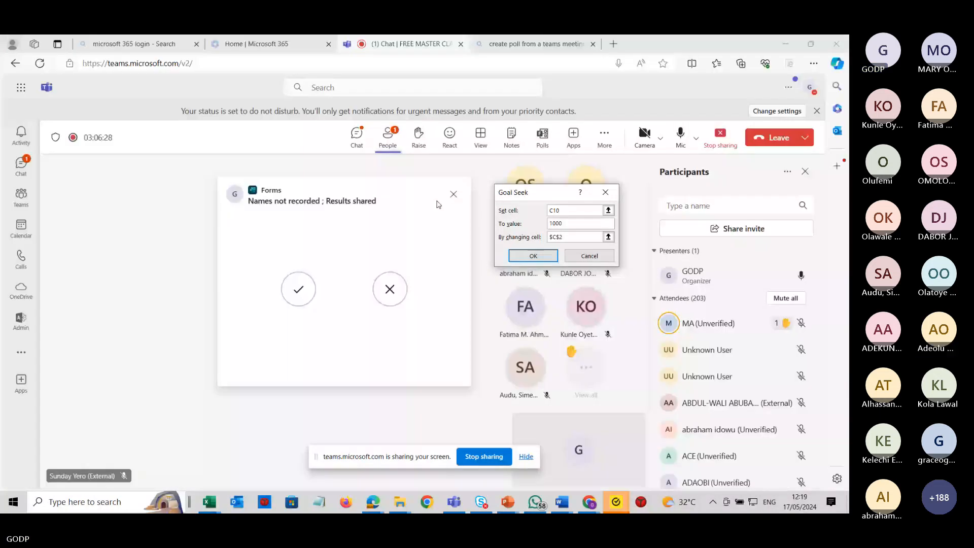
Switch to Microsoft Teams, submit a yes vote in the meeting poll, and return to the spreadsheet.
{"action": "left_click", "coordinate": [298, 287]}
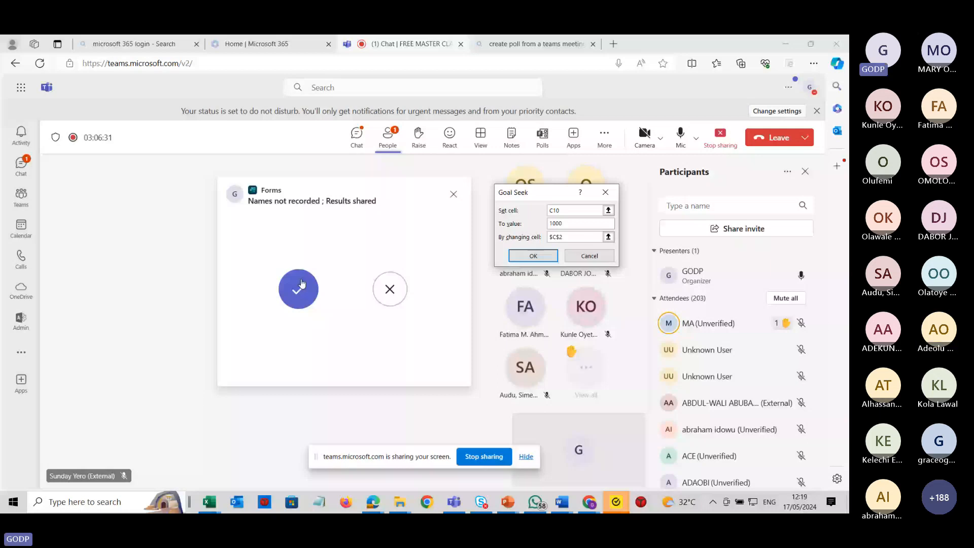
{"action": "left_click", "coordinate": [405, 212]}
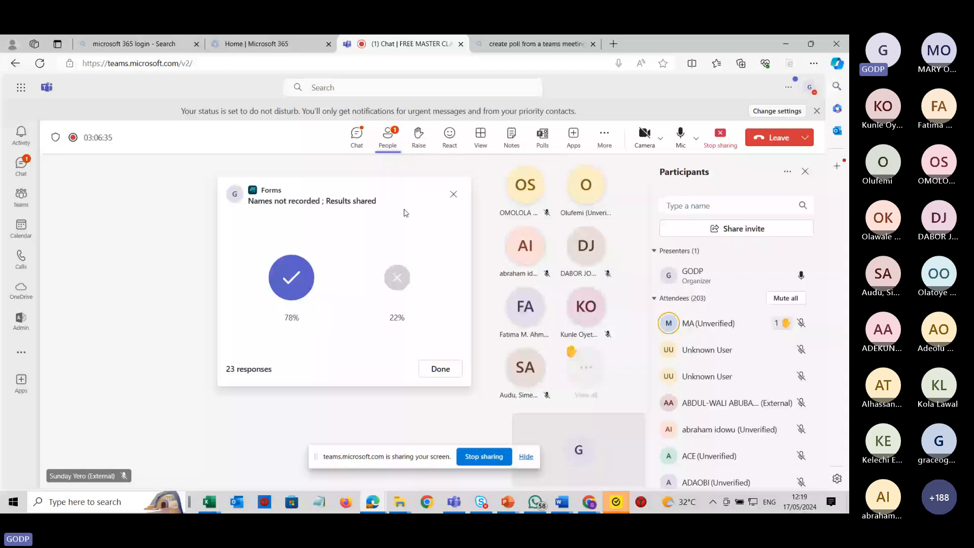
{"action": "key", "text": "alt+Tab"}
Run the Goal Seek and keep the solution it finds.
{"action": "left_click", "coordinate": [533, 256]}
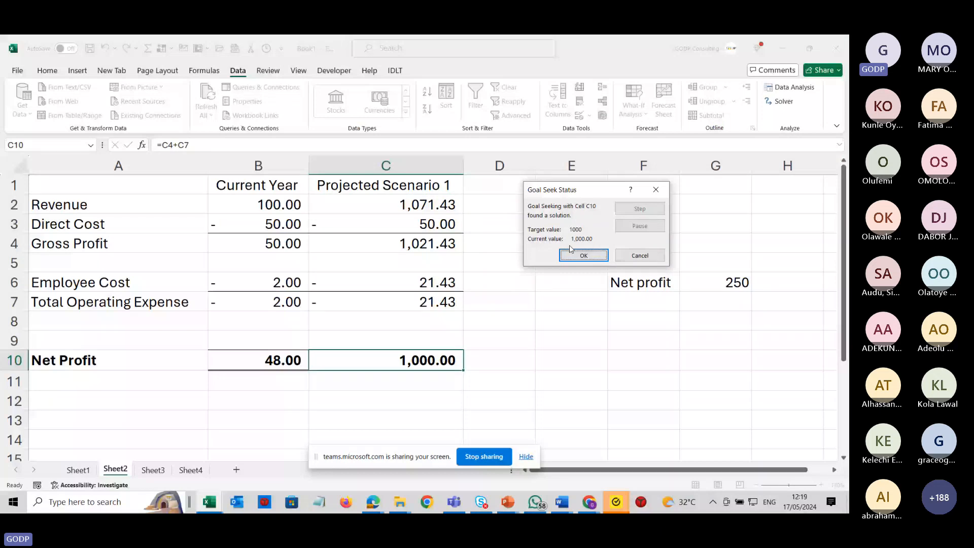
{"action": "left_click", "coordinate": [571, 251]}
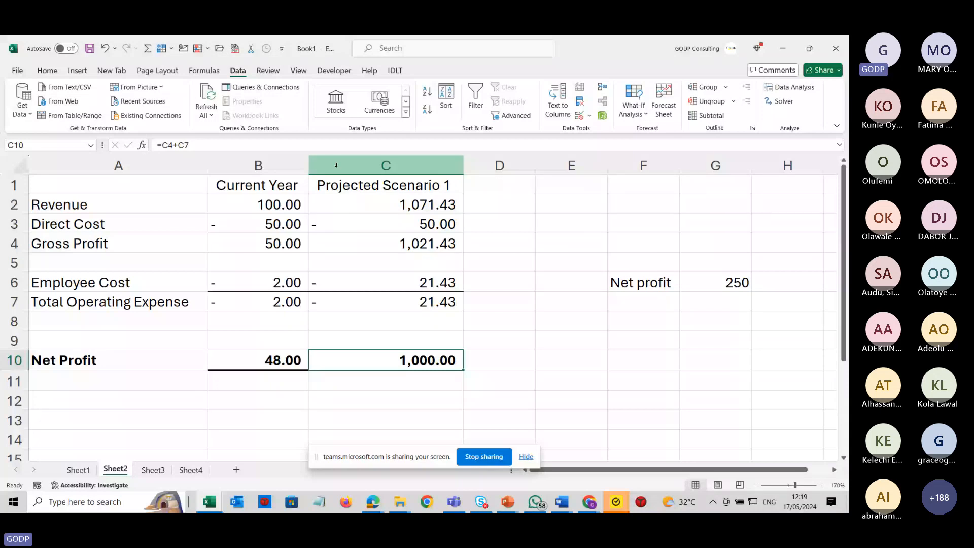
Rename the B1 heading to Last Year.
{"action": "left_click", "coordinate": [267, 185]}
{"action": "type", "text": "Year"}
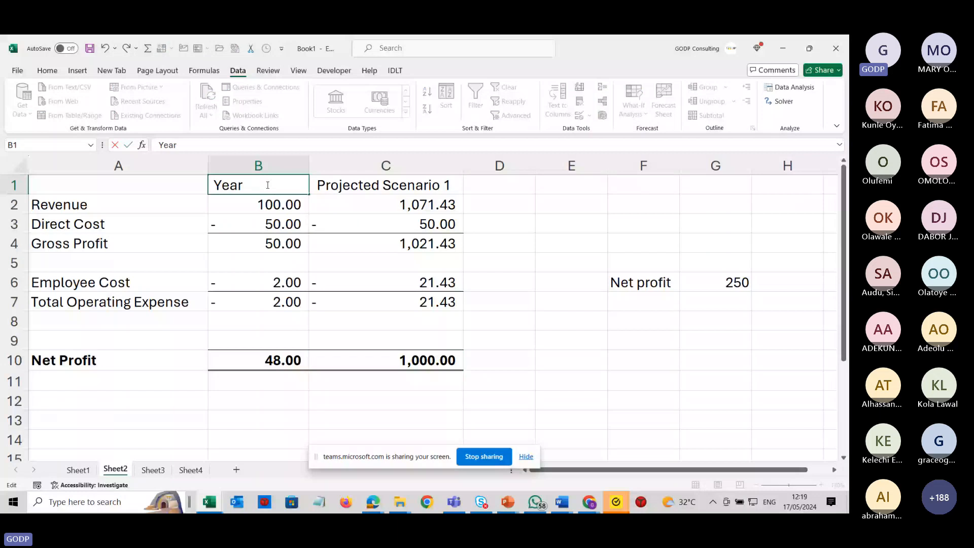
{"action": "type", "text": "Last"}
{"action": "key", "text": "Return"}
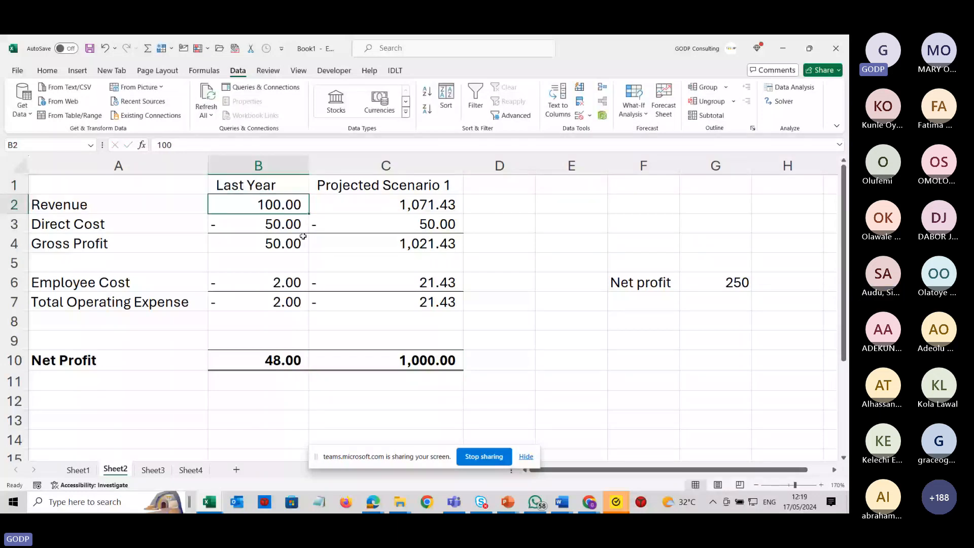
Inspect the formulas in the projected Revenue, Employee Cost and Net Profit cells and the Direct Cost input.
{"action": "key", "text": "Right"}
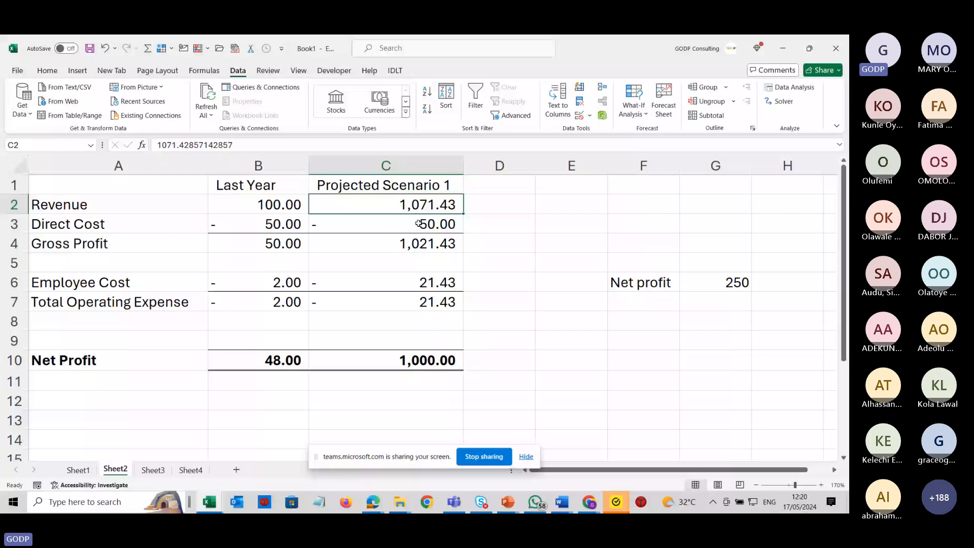
{"action": "left_click", "coordinate": [399, 350]}
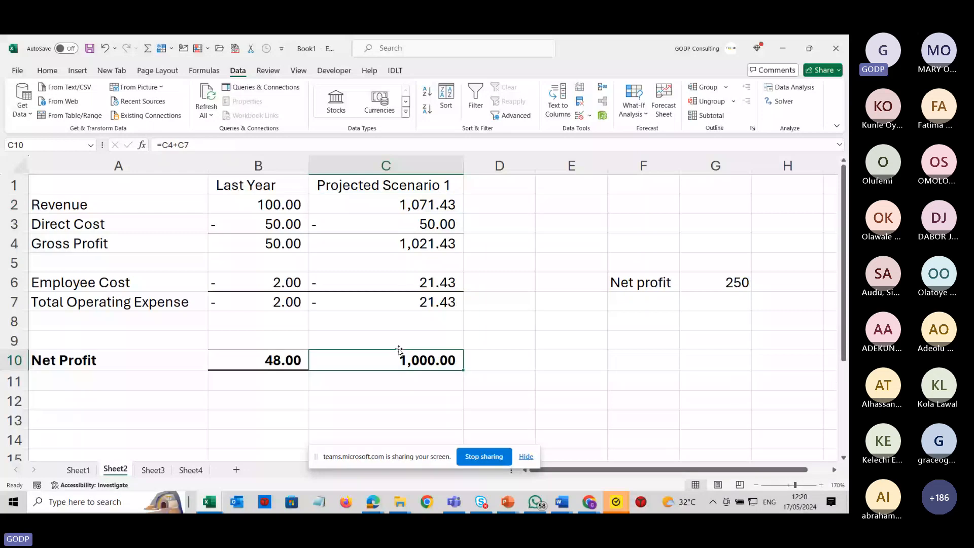
{"action": "left_click", "coordinate": [402, 206]}
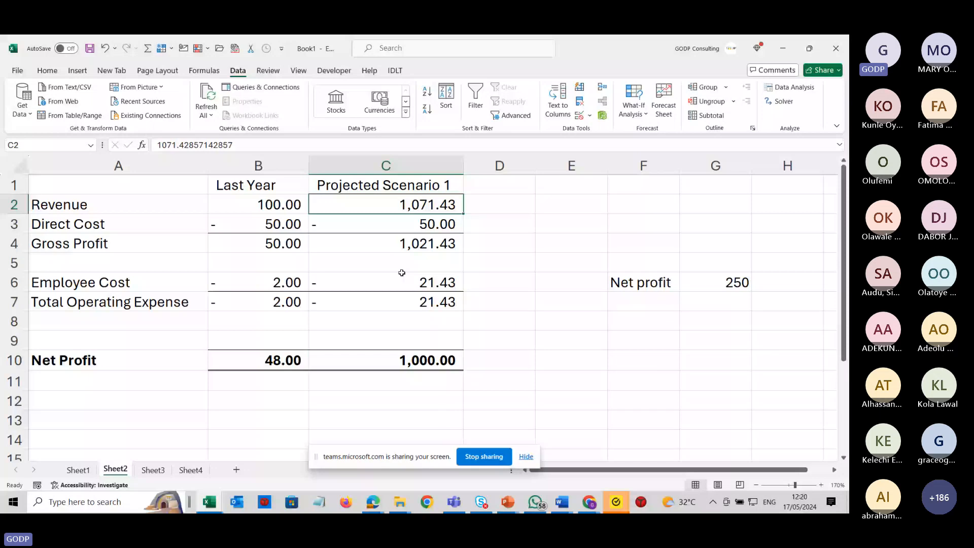
{"action": "left_click", "coordinate": [402, 274]}
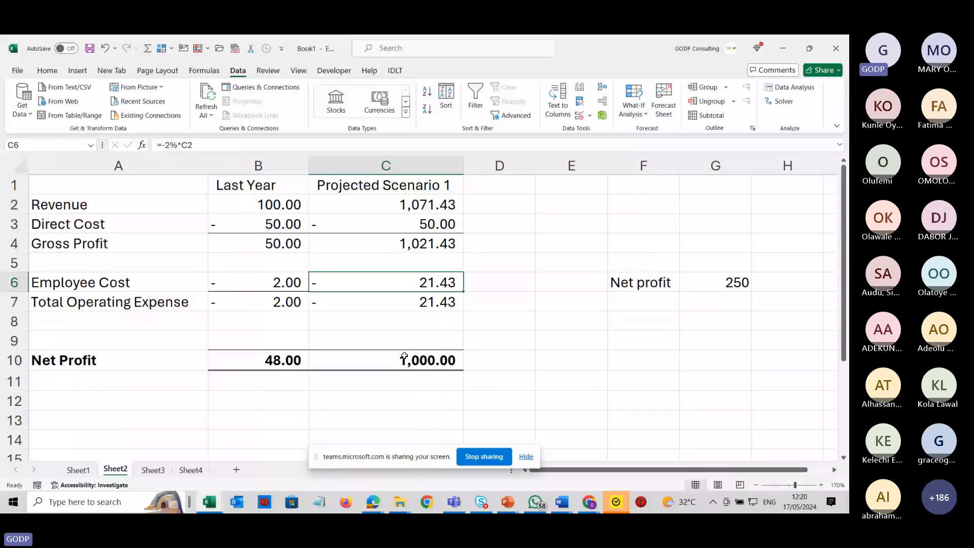
{"action": "left_click", "coordinate": [406, 359]}
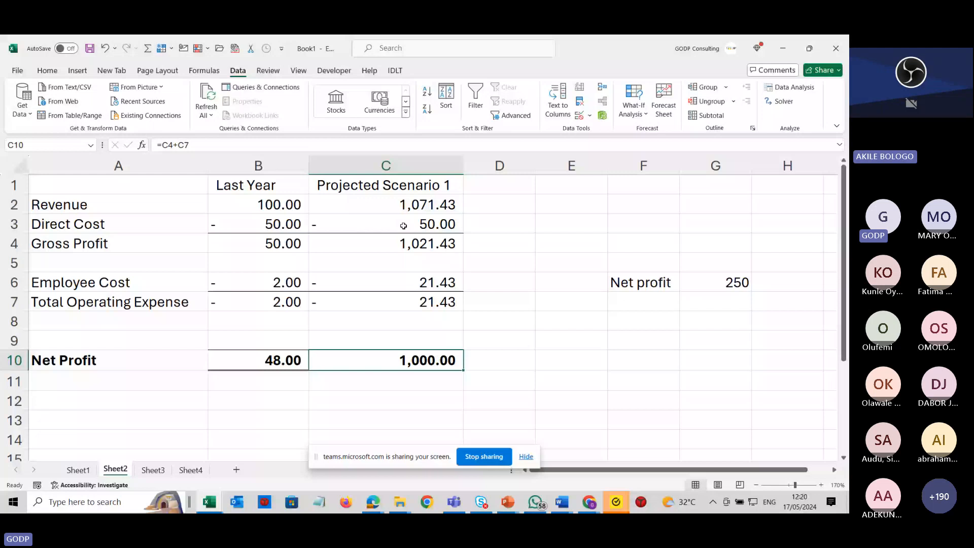
{"action": "left_click", "coordinate": [303, 222]}
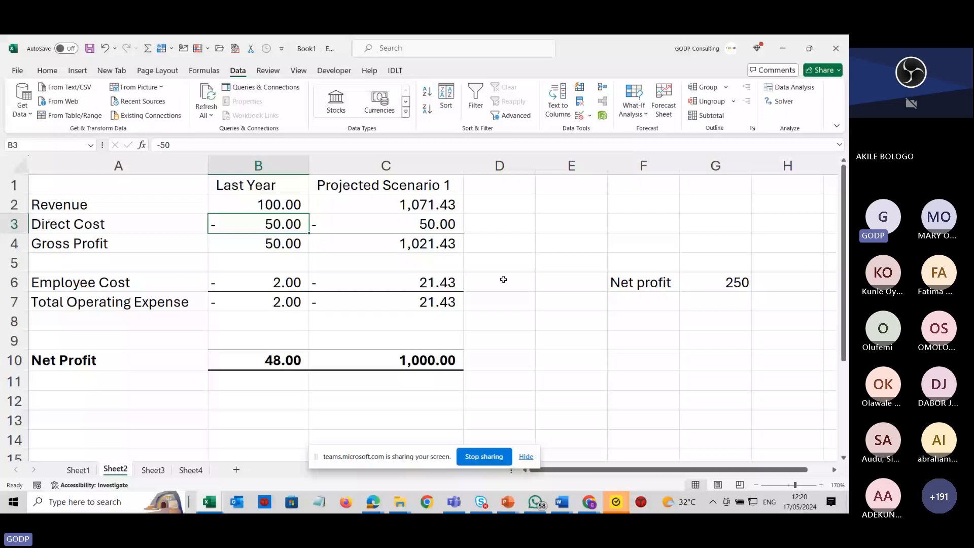
Delete the empty row 9 above Net Profit.
{"action": "right_click", "coordinate": [14, 340]}
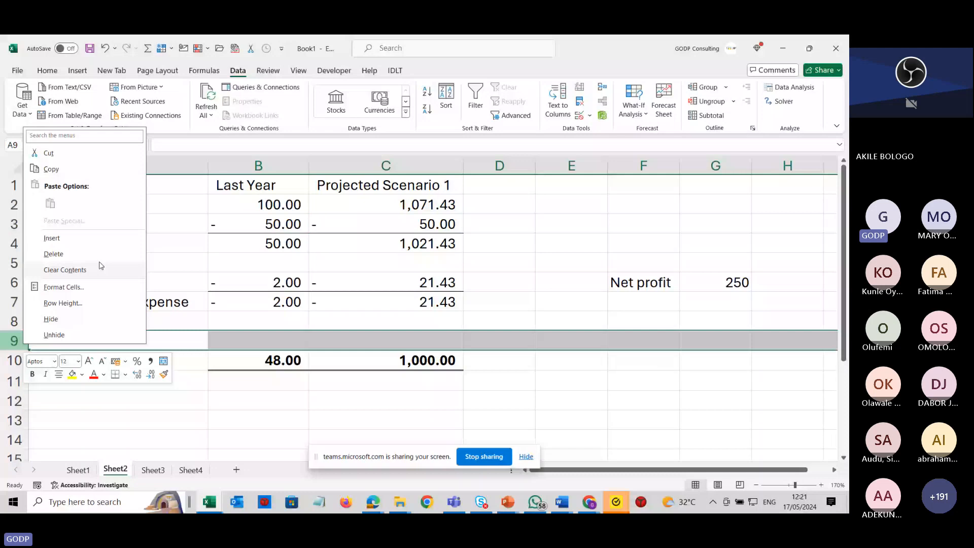
{"action": "left_click", "coordinate": [56, 253]}
{"action": "left_click", "coordinate": [352, 380]}
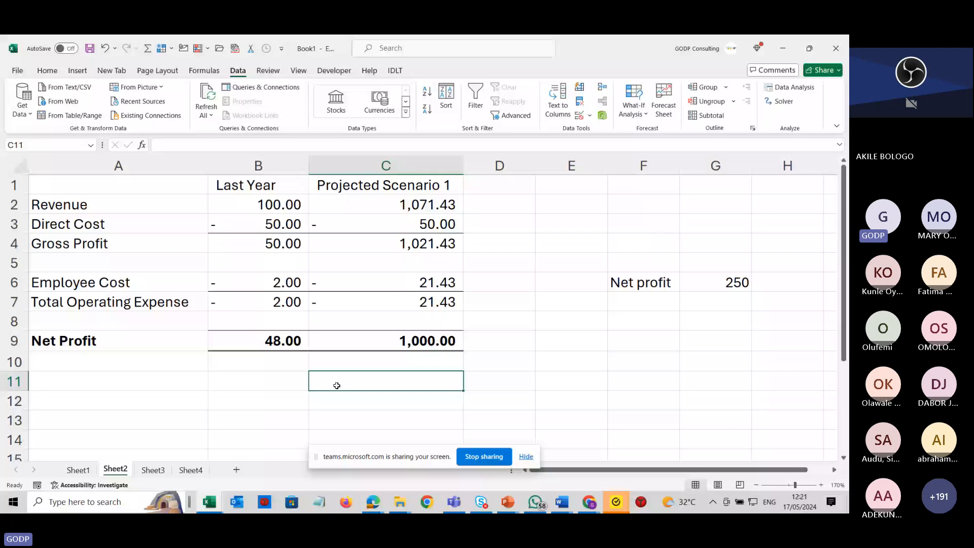
Clear the Net profit label and its 250 value from F6:G6.
{"action": "key", "text": "Right"}
{"action": "key", "text": "Right"}
{"action": "key", "text": "Right"}
{"action": "key", "text": "Right"}
{"action": "key", "text": "Right"}
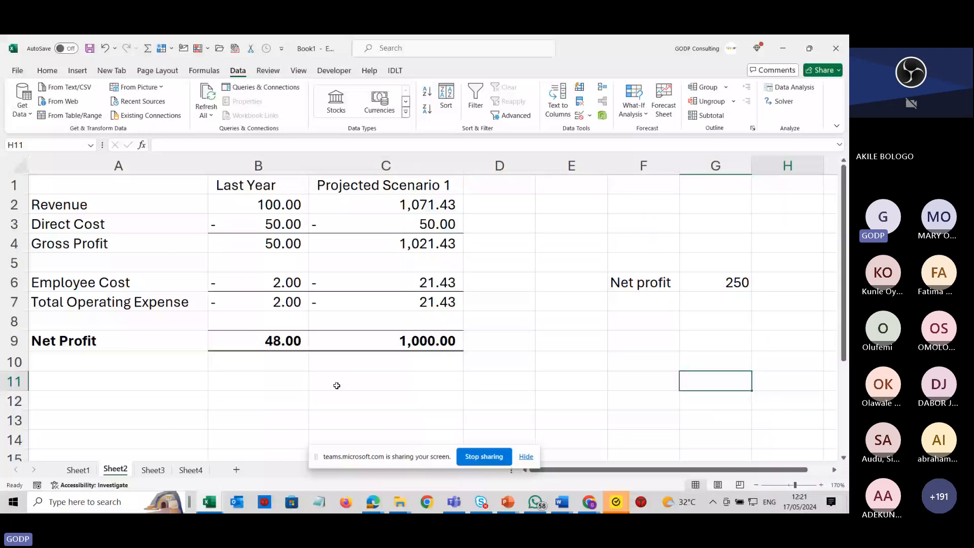
{"action": "key", "text": "Left"}
{"action": "key", "text": "Left"}
{"action": "left_click", "coordinate": [336, 385]}
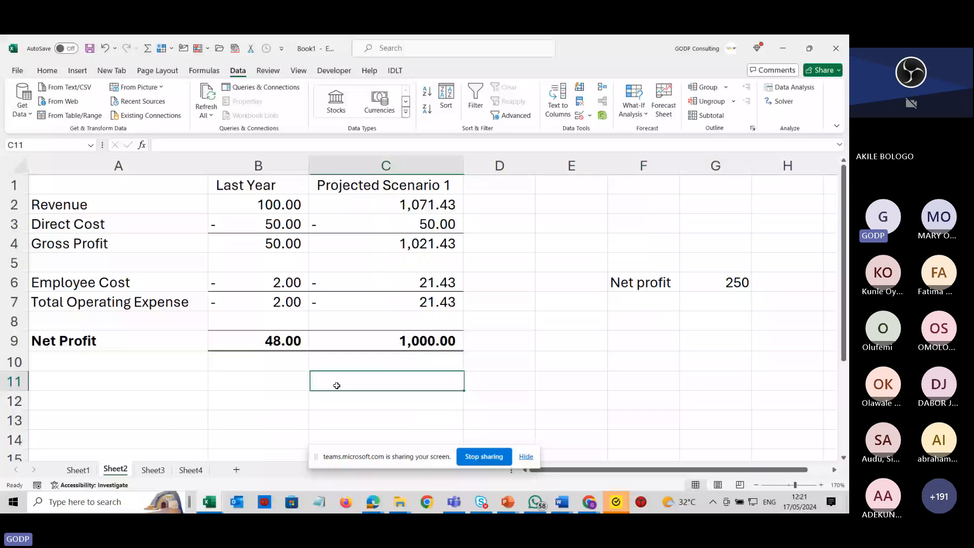
{"action": "key", "text": "Down"}
{"action": "key", "text": "Down"}
{"action": "key", "text": "Down"}
{"action": "key", "text": "Down"}
{"action": "key", "text": "Down"}
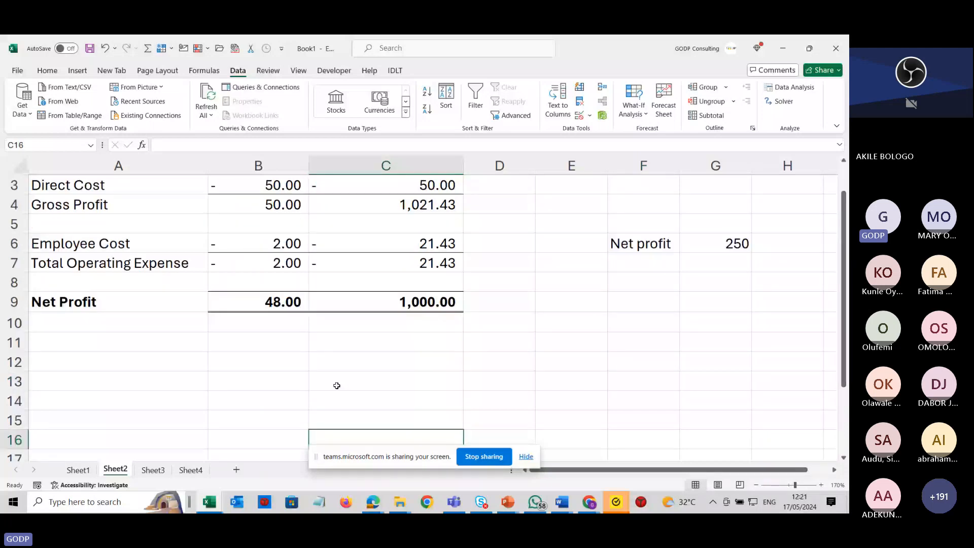
{"action": "key", "text": "Up"}
{"action": "key", "text": "Up"}
{"action": "key", "text": "Up"}
{"action": "key", "text": "Up"}
{"action": "key", "text": "Up"}
{"action": "key", "text": "Up"}
{"action": "key", "text": "Up"}
{"action": "key", "text": "Up"}
{"action": "key", "text": "Up"}
{"action": "key", "text": "Up"}
{"action": "key", "text": "Up"}
{"action": "key", "text": "Up"}
{"action": "key", "text": "Up"}
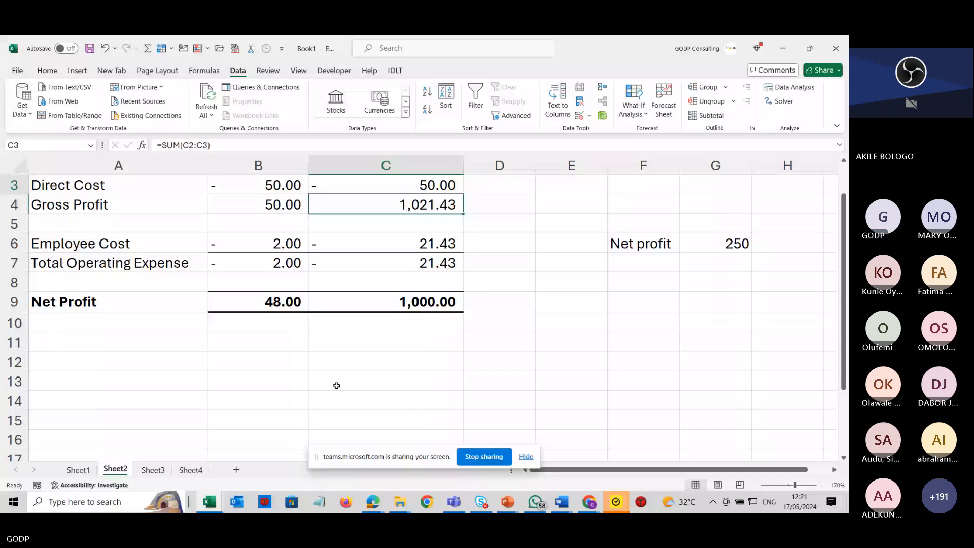
{"action": "key", "text": "Up"}
{"action": "key", "text": "Up"}
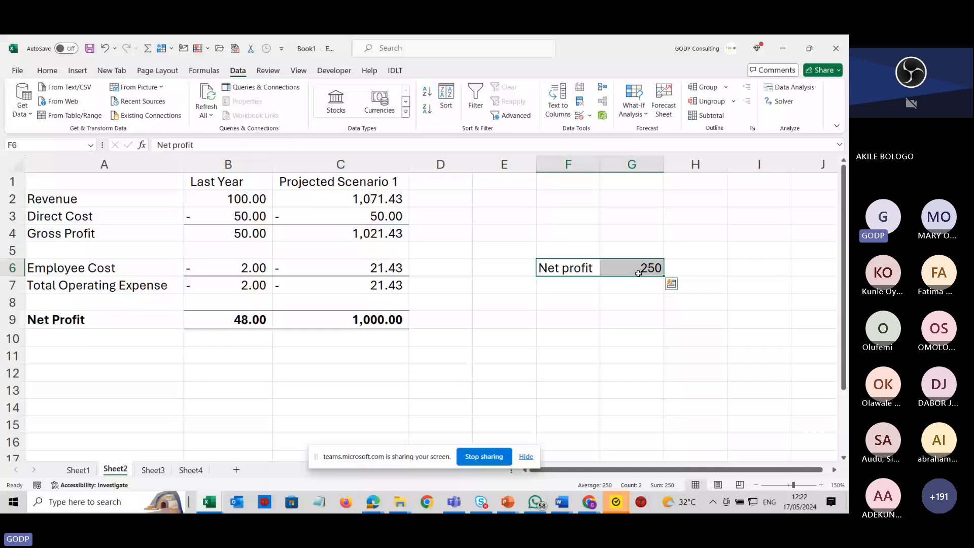
{"action": "key", "text": "Delete"}
Enter the revenue scenario values 100, 1000, 20000, 30000 and 40000 across F2:J2.
{"action": "left_click", "coordinate": [512, 197]}
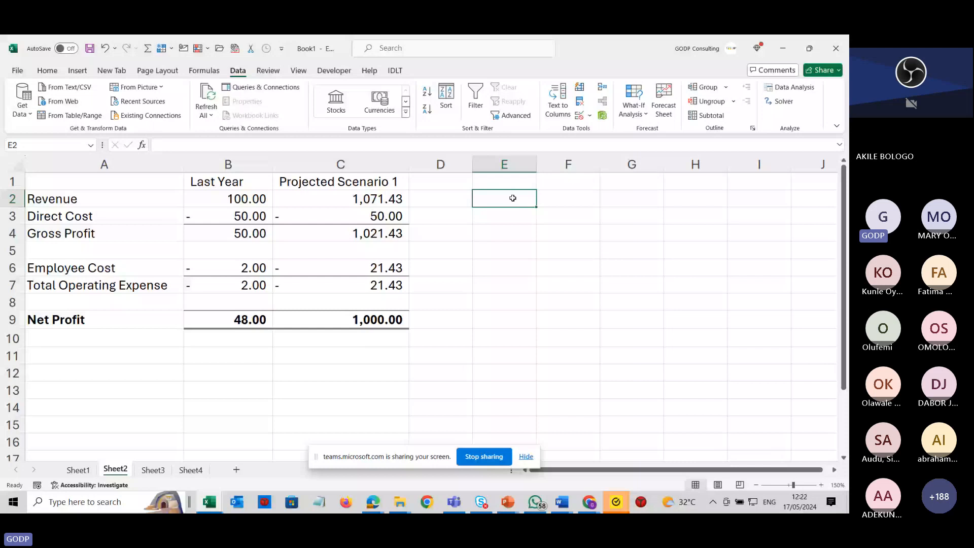
{"action": "key", "text": "Right"}
{"action": "type", "text": "1"}
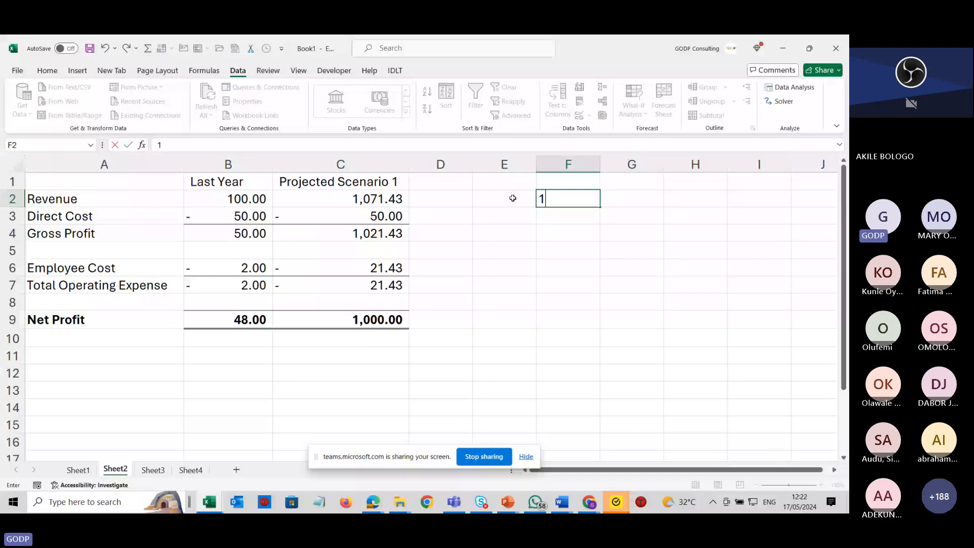
{"action": "type", "text": "00"}
{"action": "key", "text": "Right"}
{"action": "type", "text": "1000"}
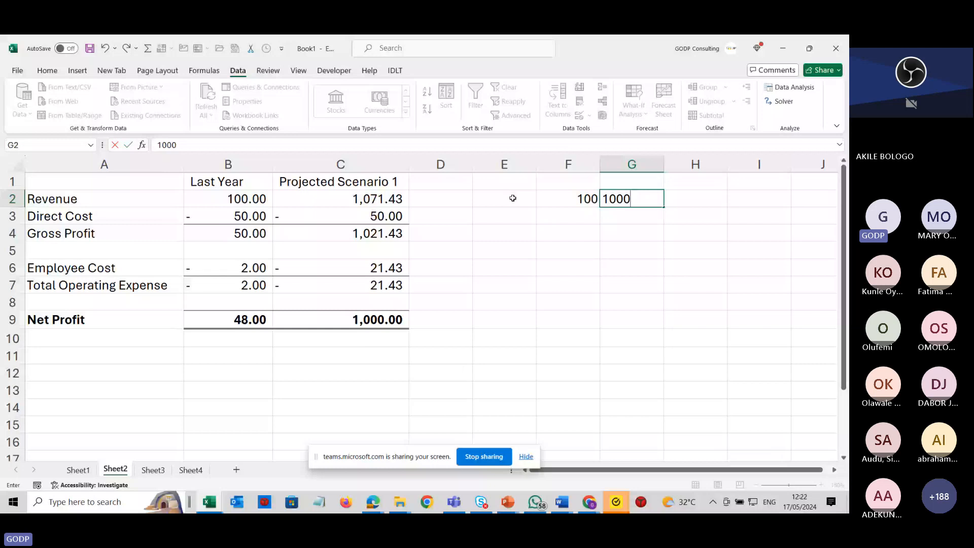
{"action": "key", "text": "Right"}
{"action": "type", "text": "20000"}
{"action": "key", "text": "Right"}
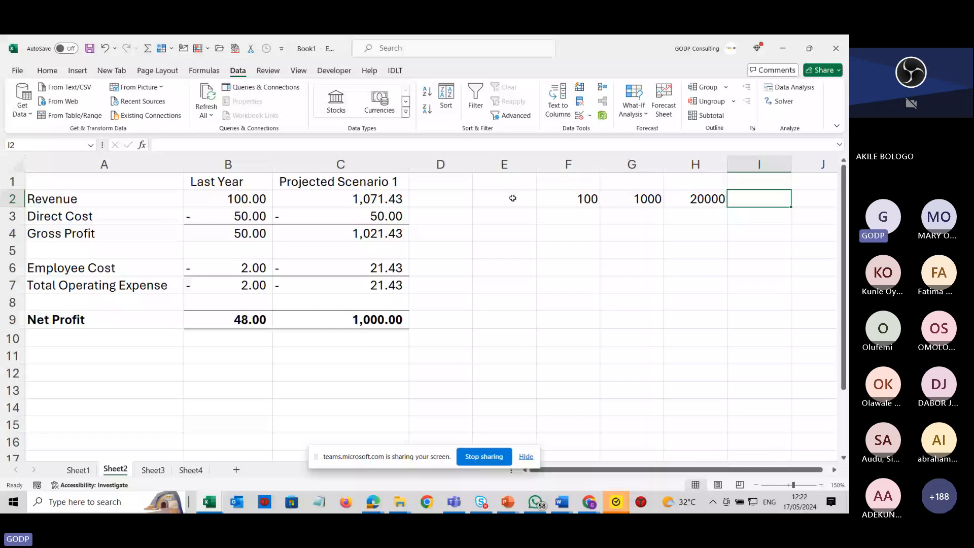
{"action": "type", "text": "30000"}
{"action": "key", "text": "Right"}
{"action": "type", "text": "40"}
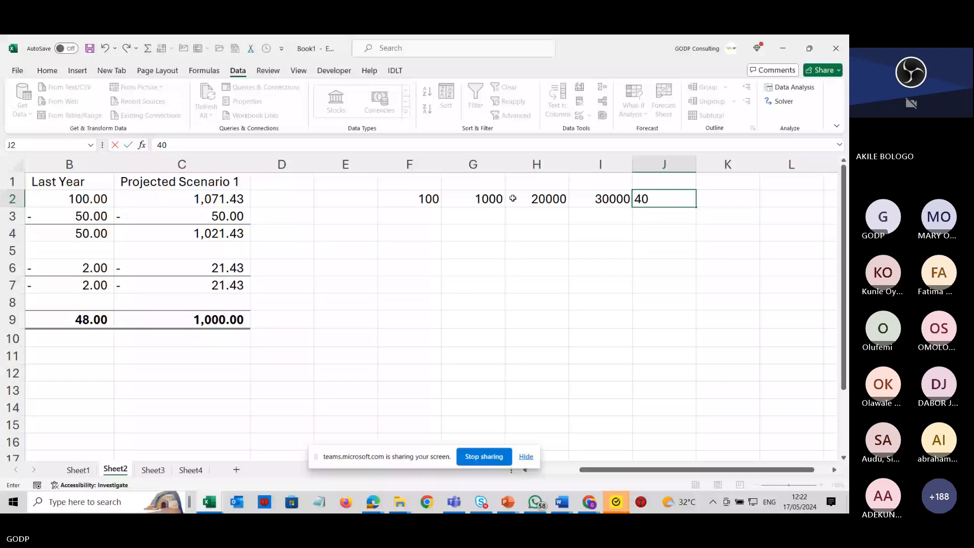
{"action": "type", "text": "000"}
Format the scenario values in F2:J2 with thousands separators and two decimals.
{"action": "left_click_drag", "start_coordinate": [409, 164], "coordinate": [650, 198]}
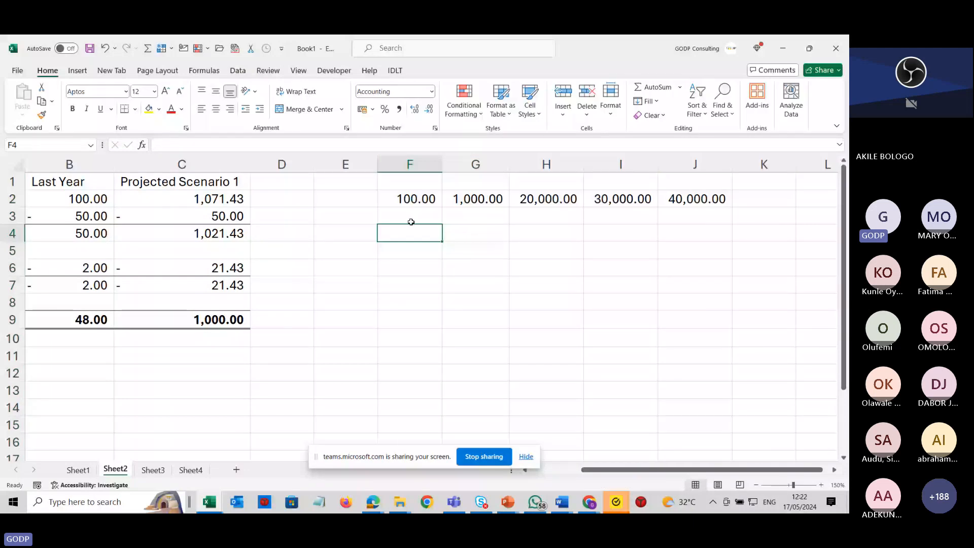
{"action": "left_click", "coordinate": [296, 216]}
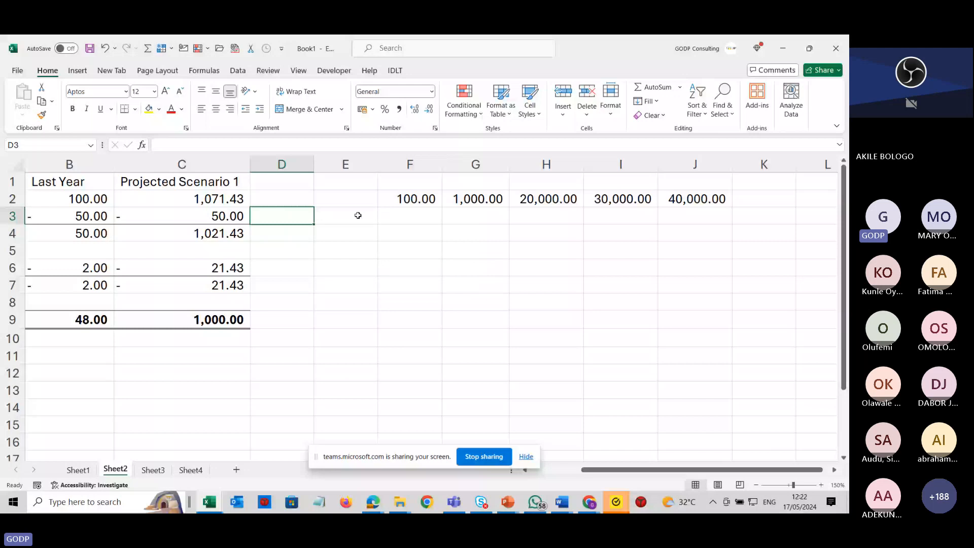
{"action": "left_click", "coordinate": [358, 216]}
Fill the scenario values in F2:J2 with yellow.
{"action": "scroll", "coordinate": [358, 216], "scroll_direction": "left", "scroll_amount": 1}
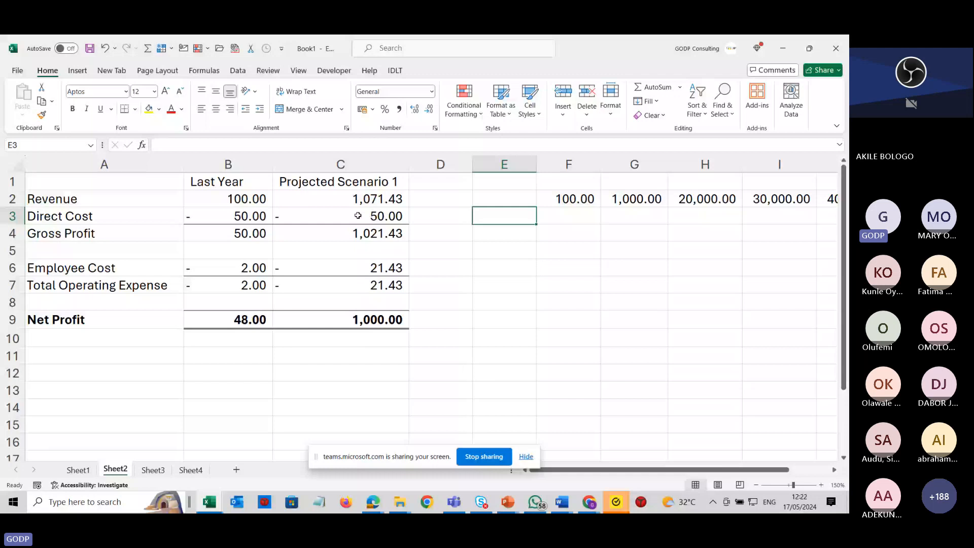
{"action": "left_click_drag", "start_coordinate": [568, 198], "coordinate": [634, 198]}
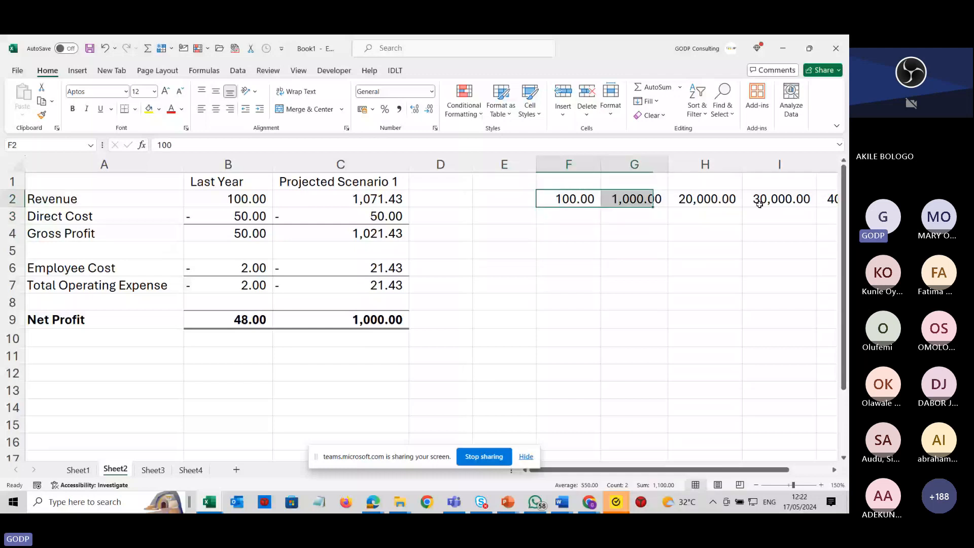
{"action": "left_click_drag", "start_coordinate": [759, 204], "coordinate": [694, 203]}
{"action": "left_click", "coordinate": [149, 109]}
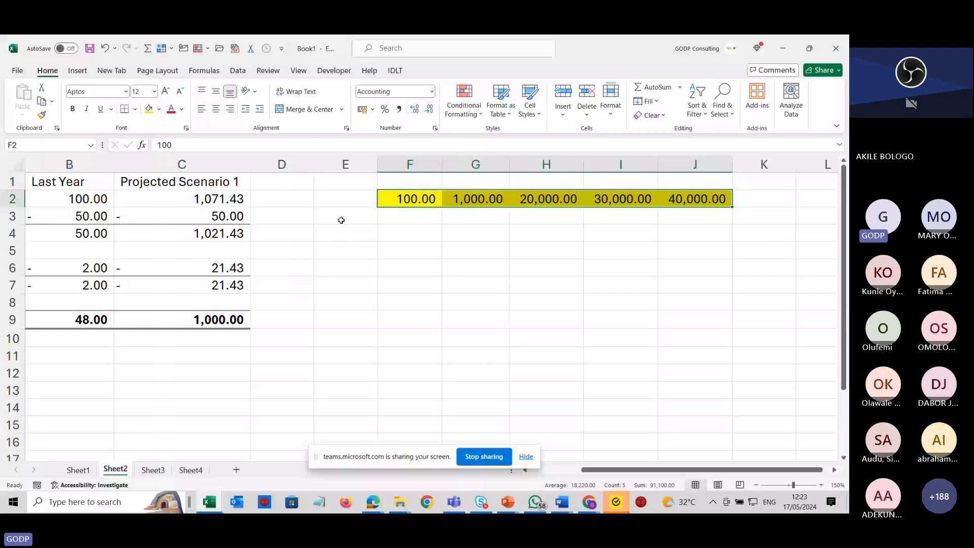
Fill cells E3:E8 with dark green.
{"action": "left_click_drag", "start_coordinate": [341, 220], "coordinate": [343, 307]}
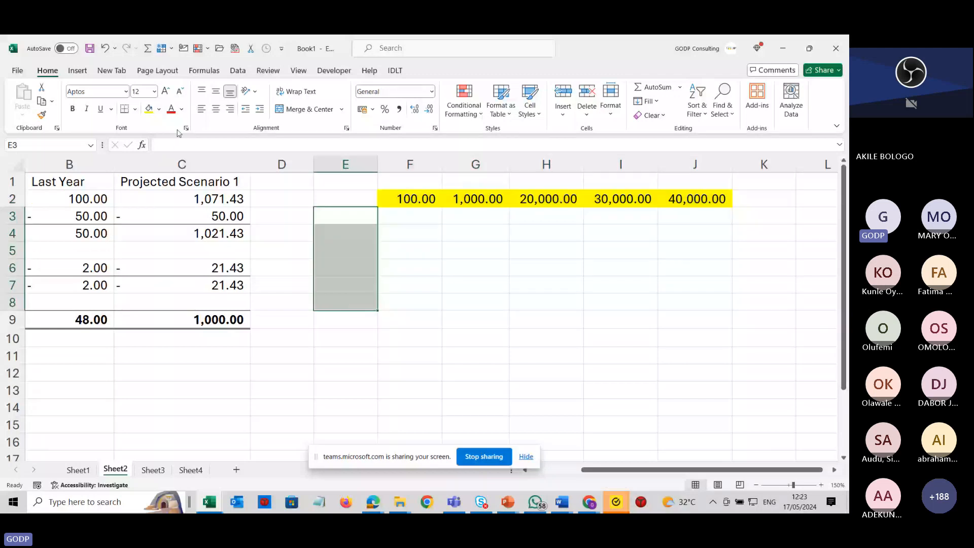
{"action": "left_click", "coordinate": [159, 109]}
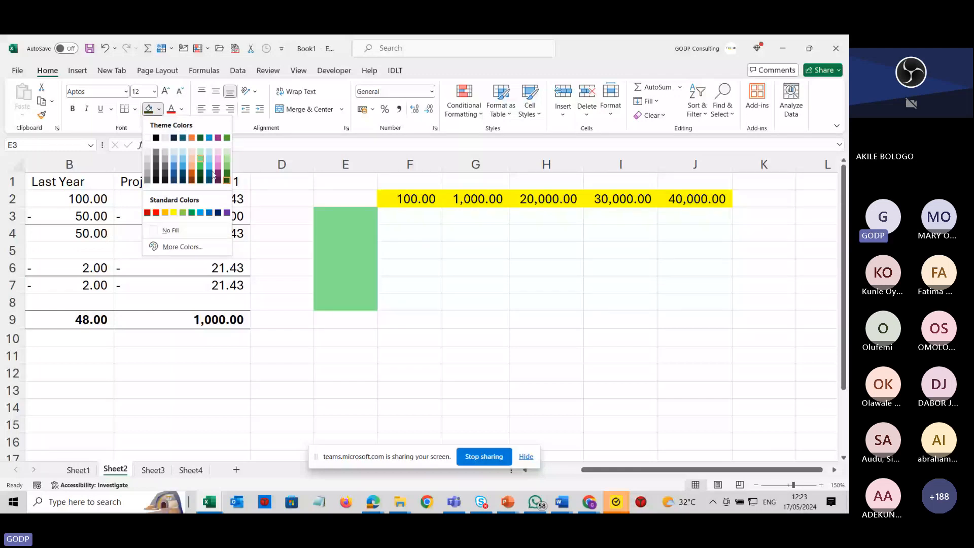
{"action": "left_click", "coordinate": [227, 172]}
{"action": "left_click", "coordinate": [337, 212]}
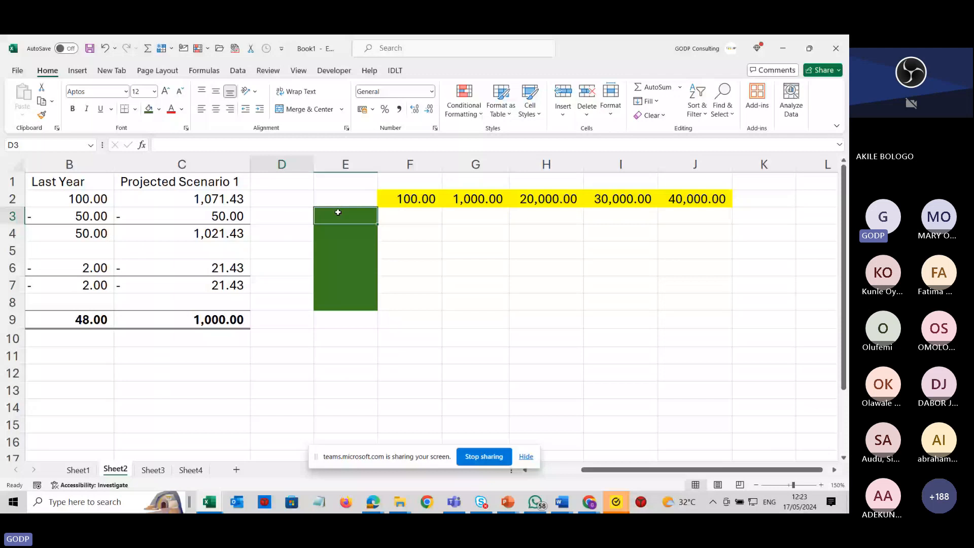
Copy the scenario values in F2:J2 and paste them as transposed values into E3:E7.
{"action": "key", "text": "Left"}
{"action": "key", "text": "Left"}
{"action": "key", "text": "Left"}
{"action": "key", "text": "Up"}
{"action": "key", "text": "Right"}
{"action": "key", "text": "Right"}
{"action": "key", "text": "Right"}
{"action": "key", "text": "Right"}
{"action": "key", "text": "Right"}
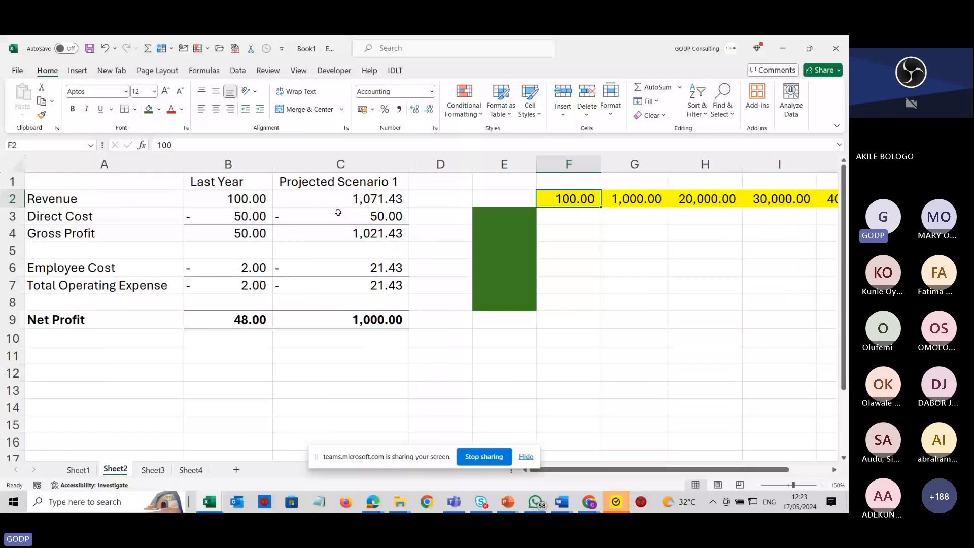
{"action": "key", "text": "ctrl+shift+Right"}
{"action": "key", "text": "ctrl+c"}
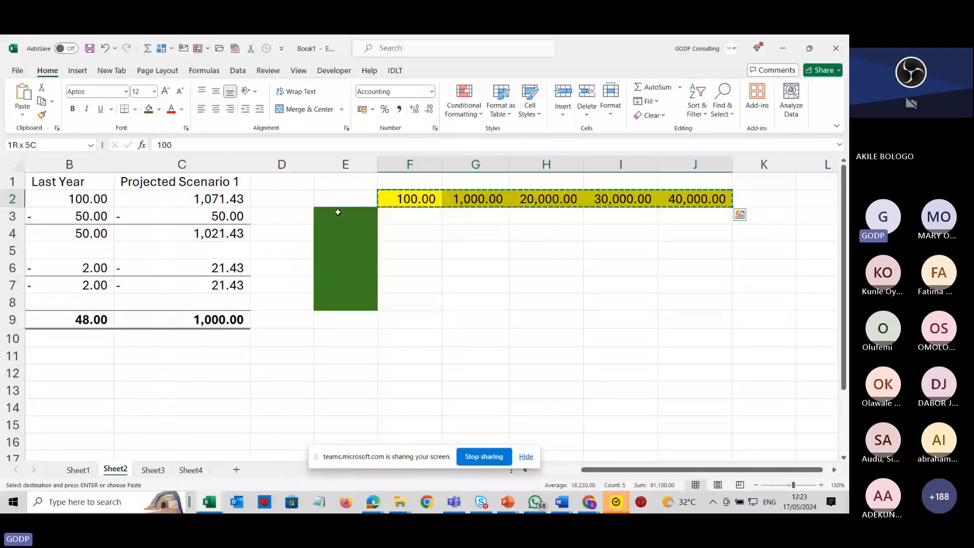
{"action": "left_click", "coordinate": [332, 213]}
{"action": "key", "text": "ctrl+alt+v"}
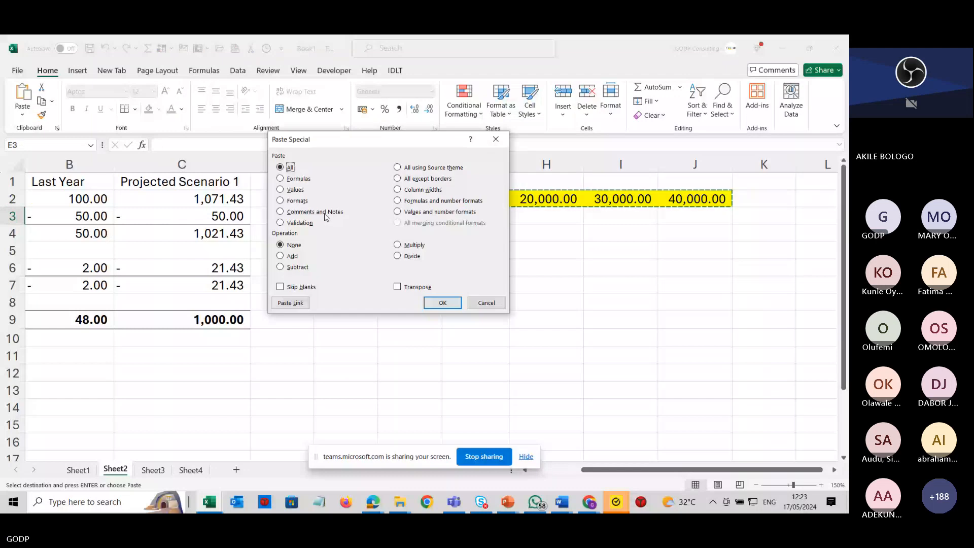
{"action": "key", "text": "v"}
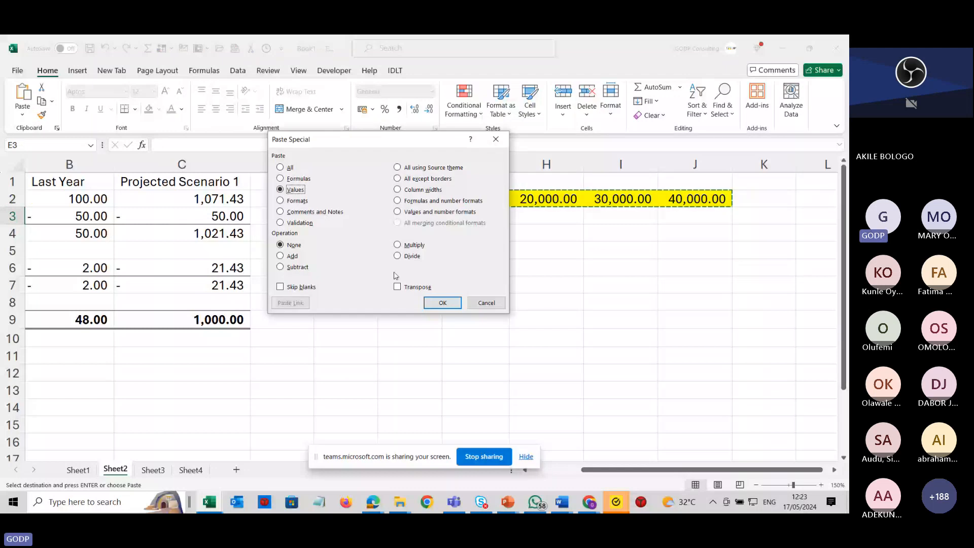
{"action": "left_click", "coordinate": [397, 286]}
{"action": "key", "text": "Return"}
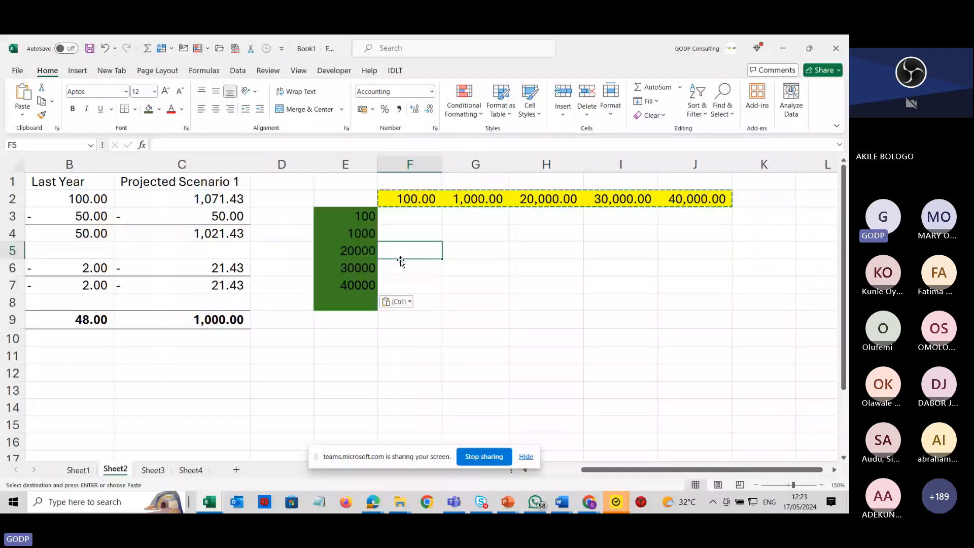
Enter 50 in F2.
{"action": "left_click", "coordinate": [357, 299]}
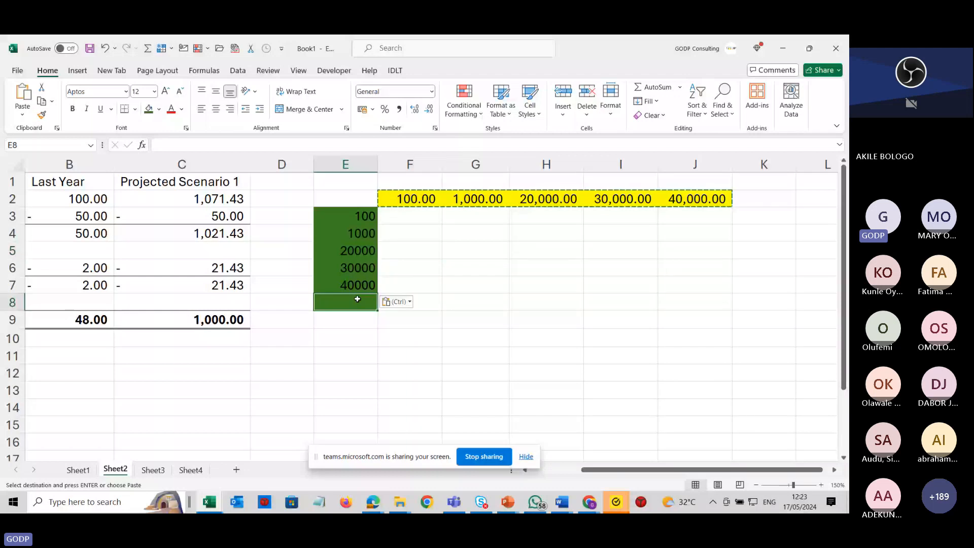
{"action": "left_click", "coordinate": [415, 199]}
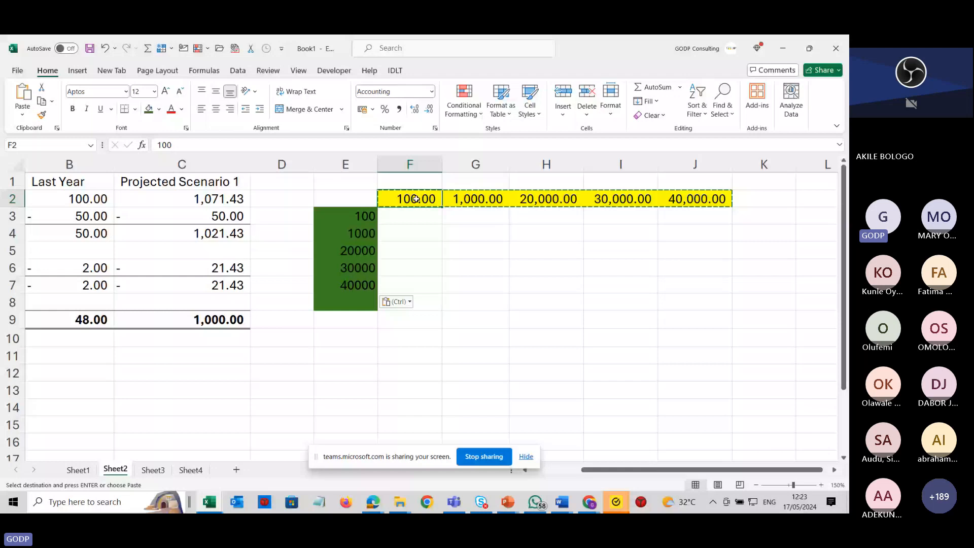
{"action": "type", "text": "50"}
{"action": "key", "text": "Left"}
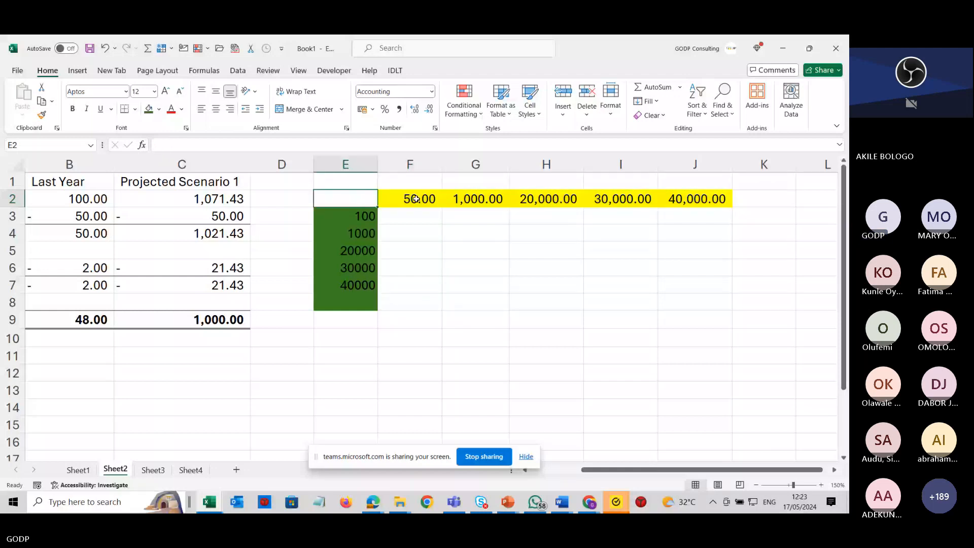
Enter -50, -100, -200, -1,000 and -4,000 across F2:J2.
{"action": "left_click", "coordinate": [416, 199]}
{"action": "scroll", "coordinate": [416, 199], "scroll_direction": "left", "scroll_amount": 1}
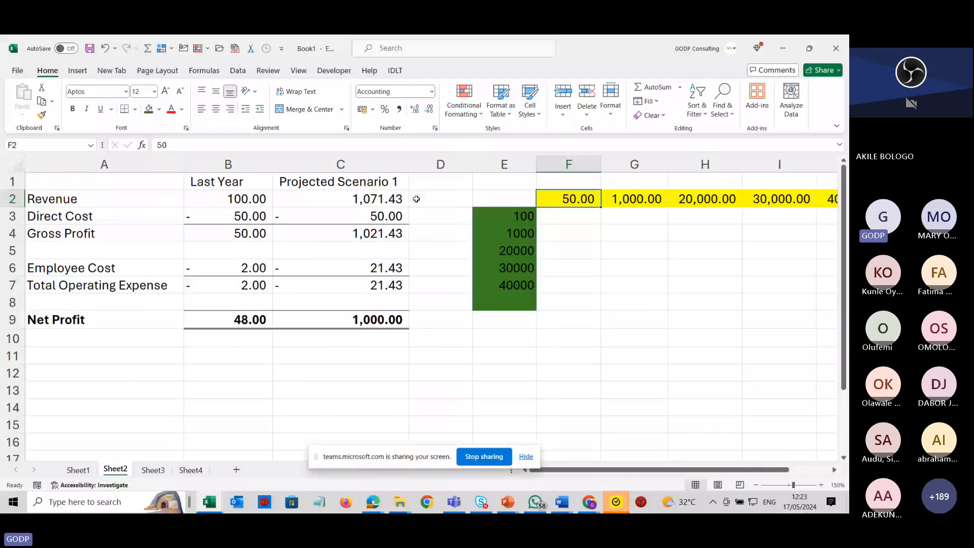
{"action": "type", "text": "-50"}
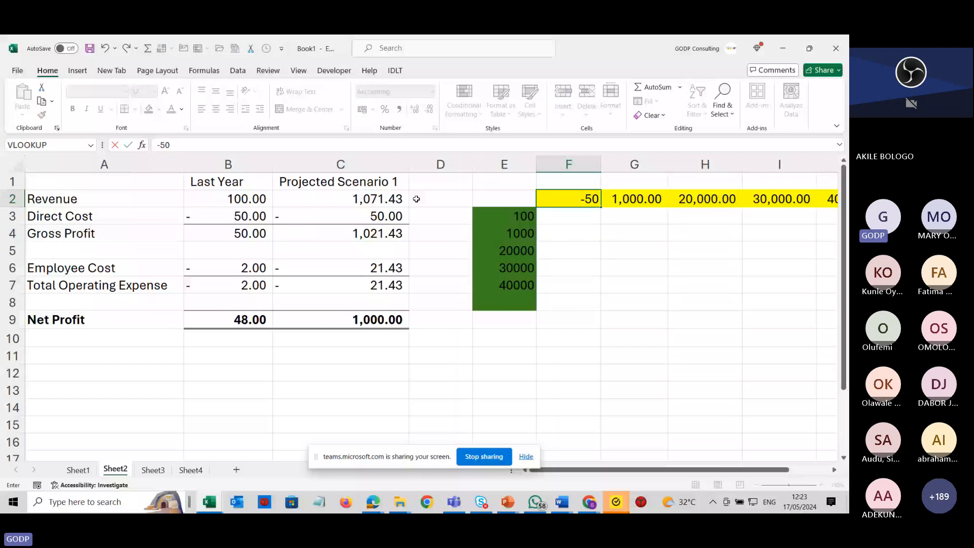
{"action": "key", "text": "Tab"}
{"action": "type", "text": "-100"}
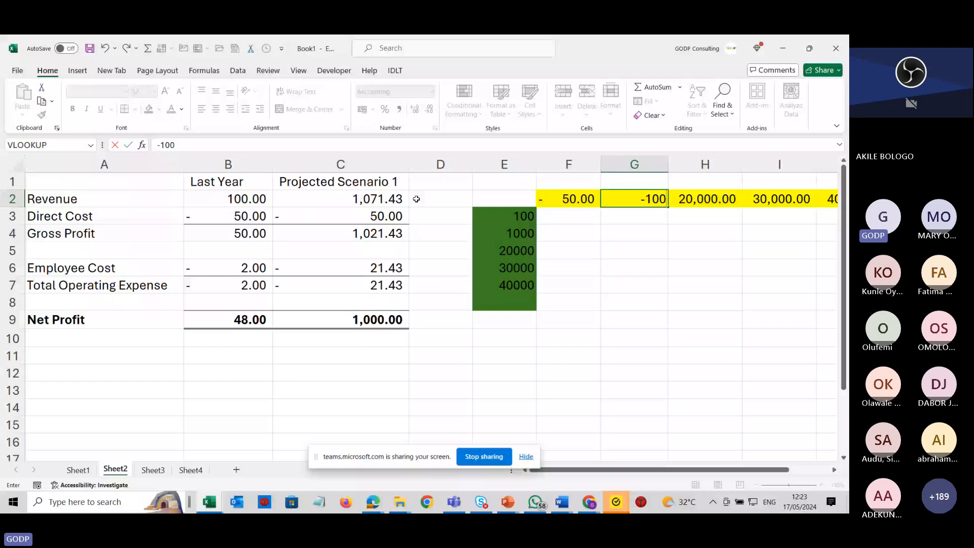
{"action": "key", "text": "Tab"}
{"action": "type", "text": "-200"}
{"action": "key", "text": "Tab"}
{"action": "type", "text": "- "}
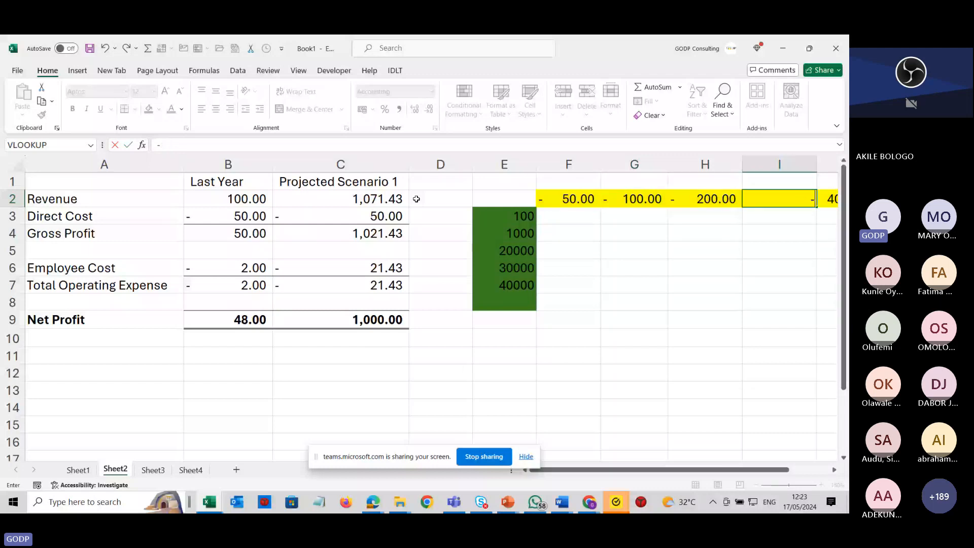
{"action": "type", "text": "1,000"}
{"action": "key", "text": "Tab"}
{"action": "type", "text": "- 4,"}
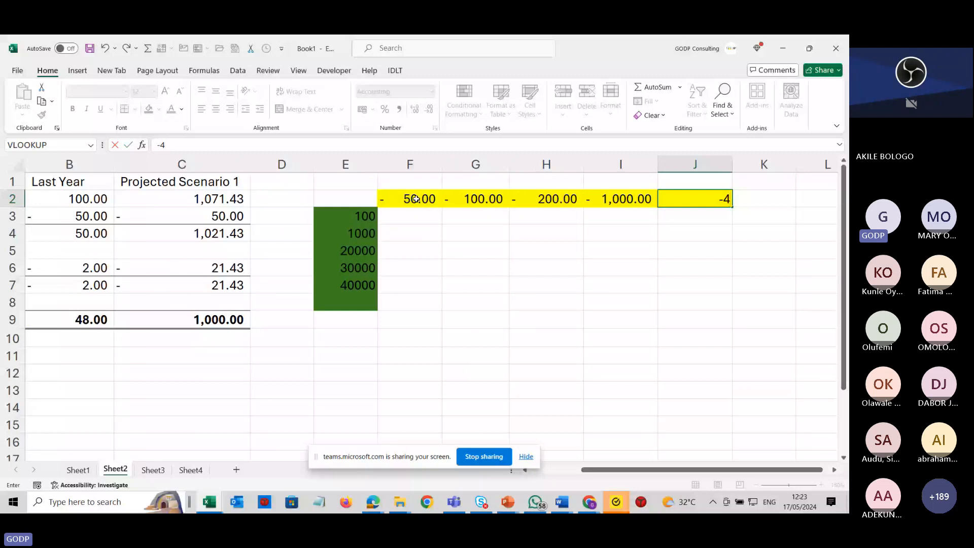
{"action": "type", "text": "000"}
{"action": "left_click", "coordinate": [446, 274]}
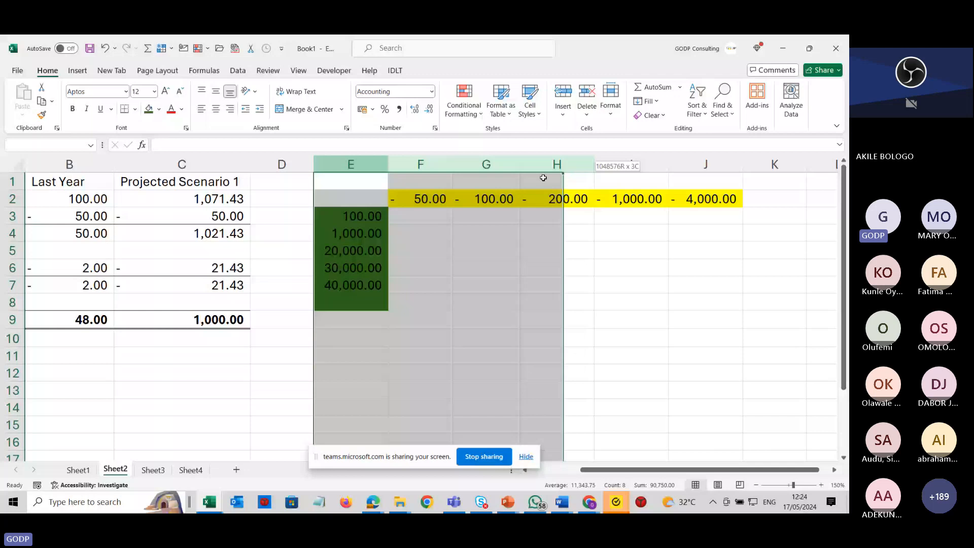
{"action": "left_click", "coordinate": [421, 198]}
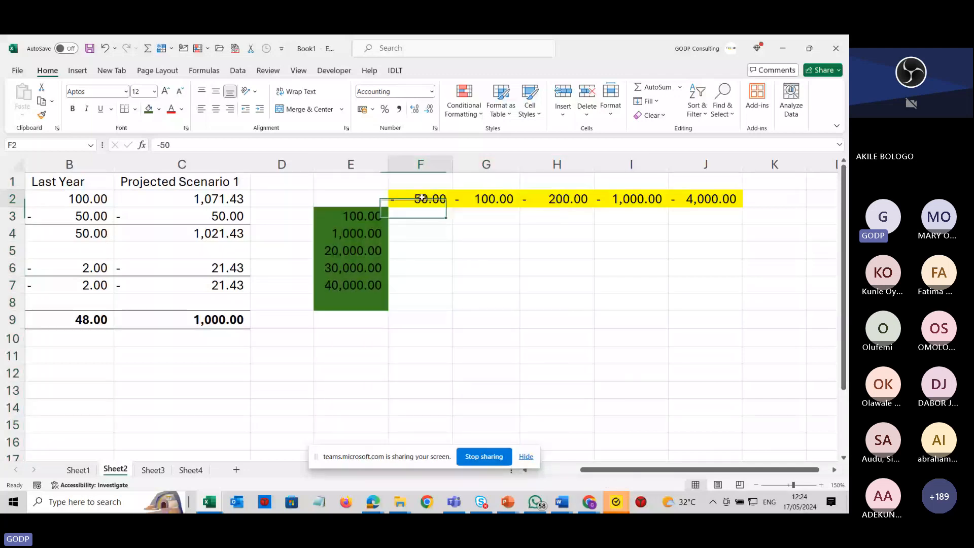
Narrow column A slightly and shrink column D to a thin spacer about 3.09 wide.
{"action": "left_click_drag", "start_coordinate": [682, 470], "coordinate": [633, 476]}
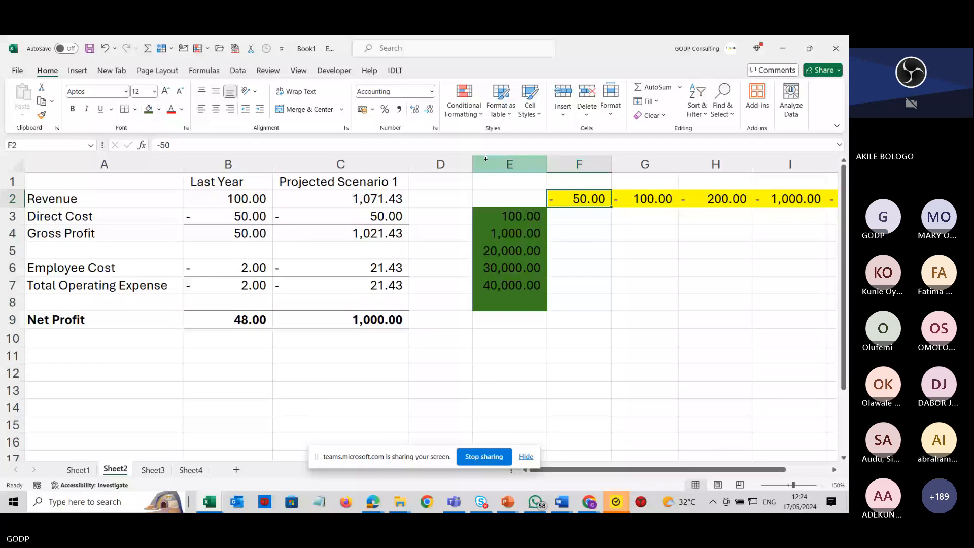
{"action": "left_click_drag", "start_coordinate": [471, 162], "coordinate": [452, 162]}
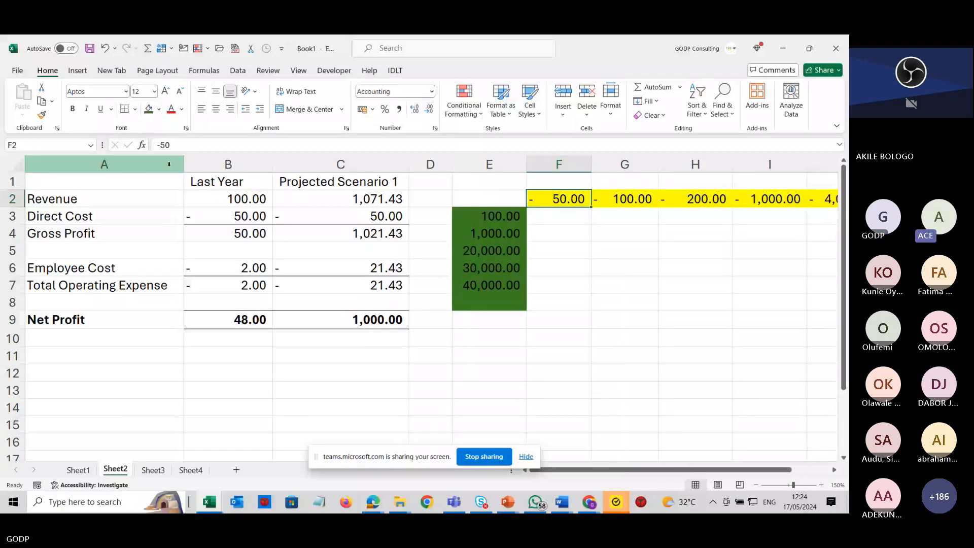
{"action": "left_click_drag", "start_coordinate": [183, 164], "coordinate": [182, 164]}
{"action": "left_click_drag", "start_coordinate": [182, 164], "coordinate": [176, 164]}
{"action": "left_click_drag", "start_coordinate": [445, 164], "coordinate": [429, 167]}
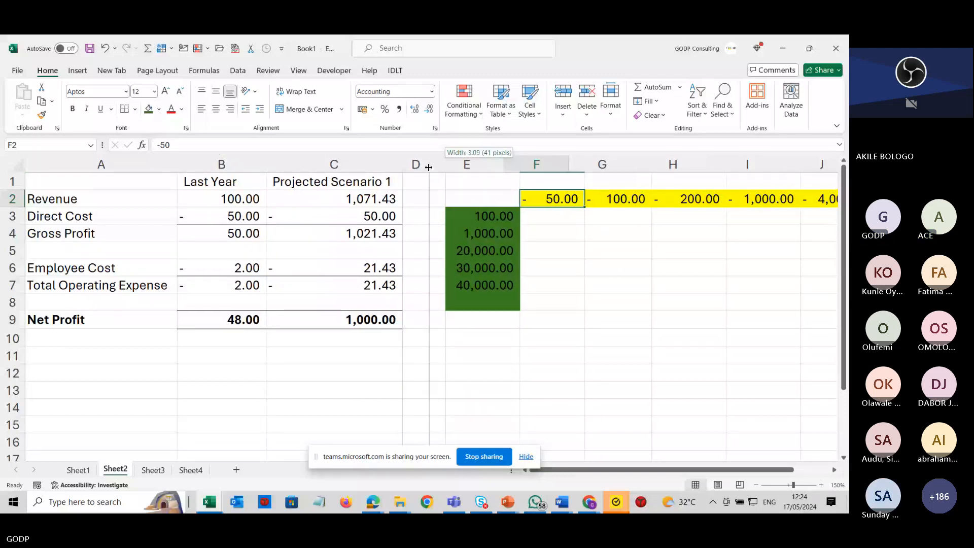
{"action": "left_click_drag", "start_coordinate": [429, 167], "coordinate": [420, 166]}
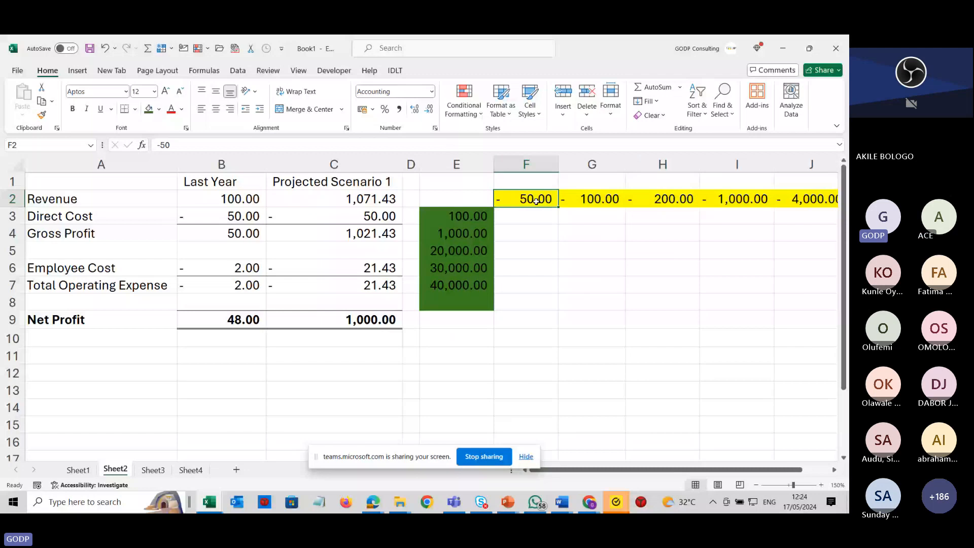
Narrow column C to about 12.18 so the Projected Scenario 1 header wraps.
{"action": "left_click_drag", "start_coordinate": [536, 201], "coordinate": [781, 195]}
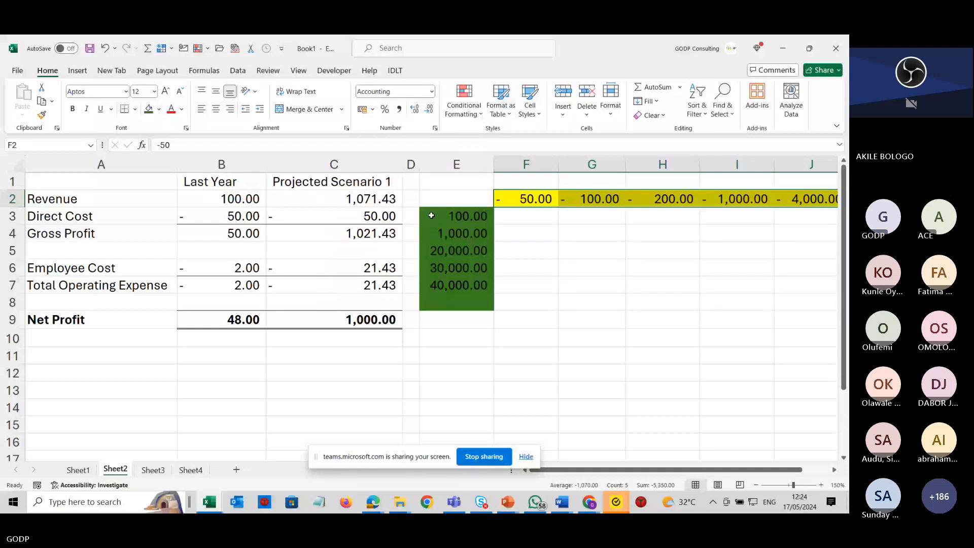
{"action": "left_click_drag", "start_coordinate": [431, 216], "coordinate": [464, 311]}
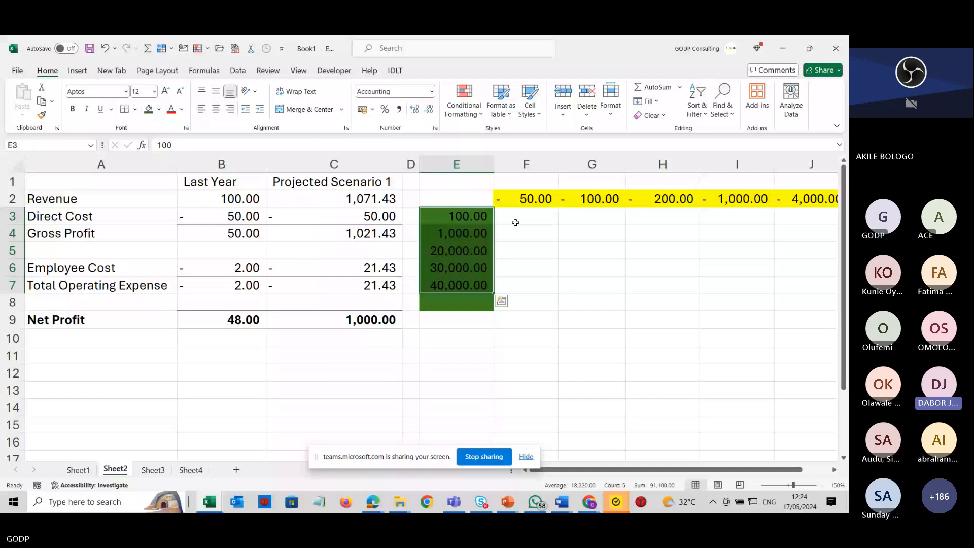
{"action": "left_click_drag", "start_coordinate": [403, 165], "coordinate": [361, 180]}
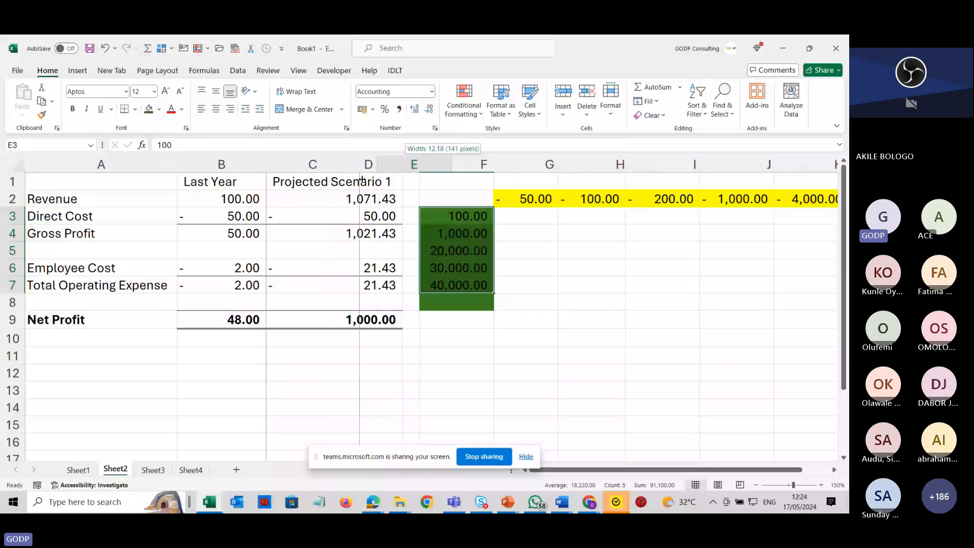
{"action": "left_click_drag", "start_coordinate": [361, 180], "coordinate": [361, 180]}
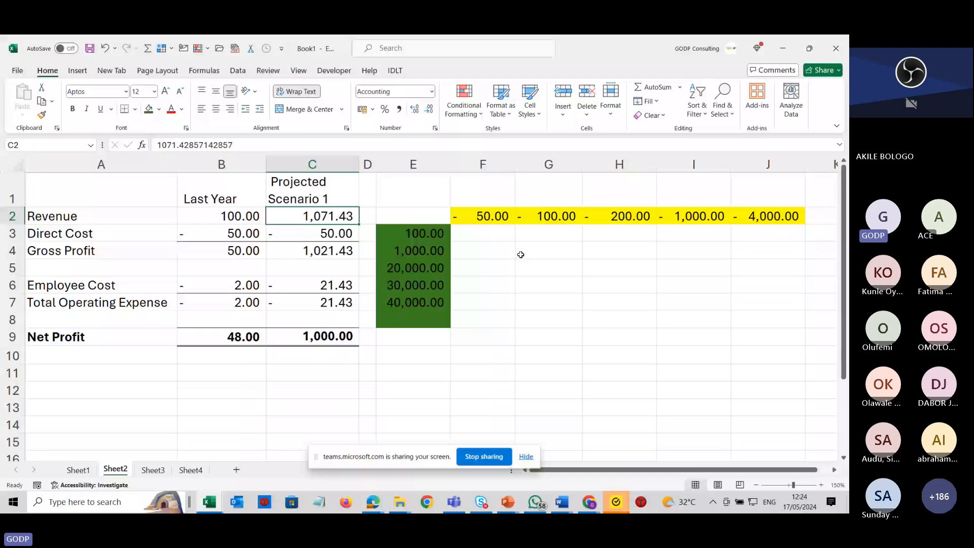
Review the scenario cells and the Projected Scenario 1 column.
{"action": "left_click_drag", "start_coordinate": [484, 234], "coordinate": [735, 317]}
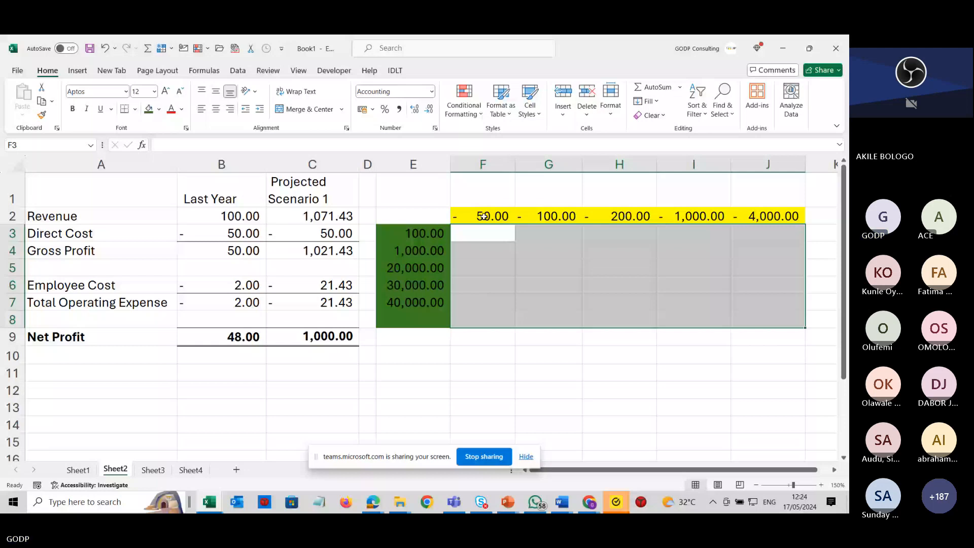
{"action": "left_click", "coordinate": [429, 232]}
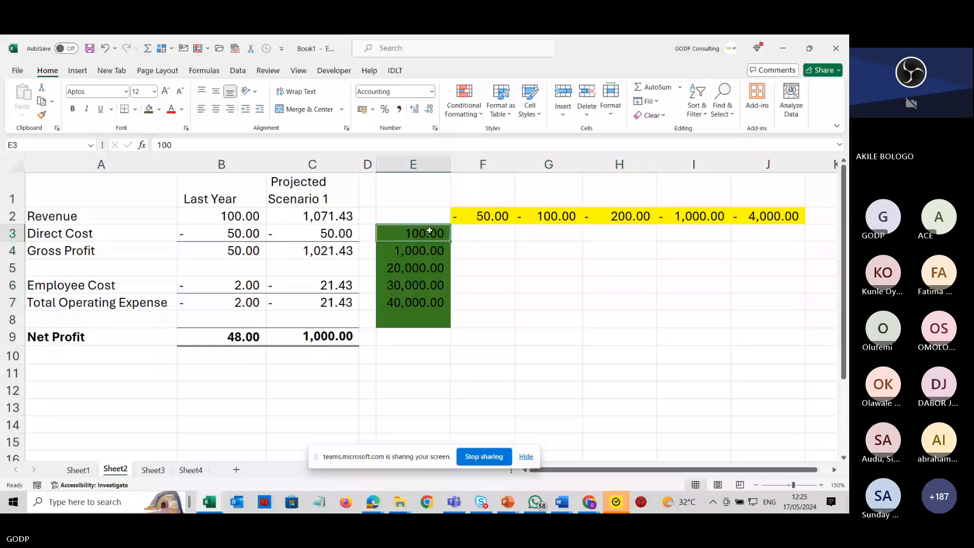
{"action": "left_click", "coordinate": [561, 216]}
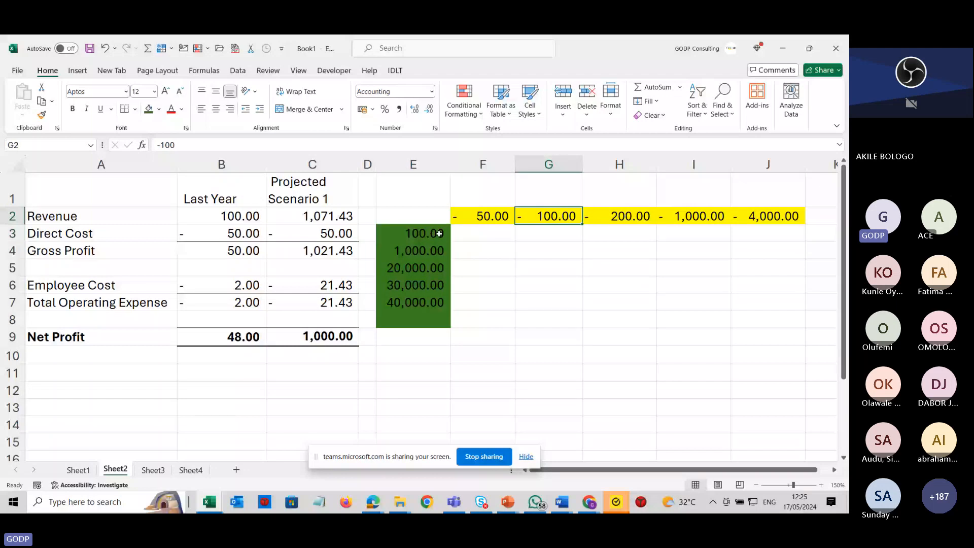
{"action": "left_click", "coordinate": [424, 233]}
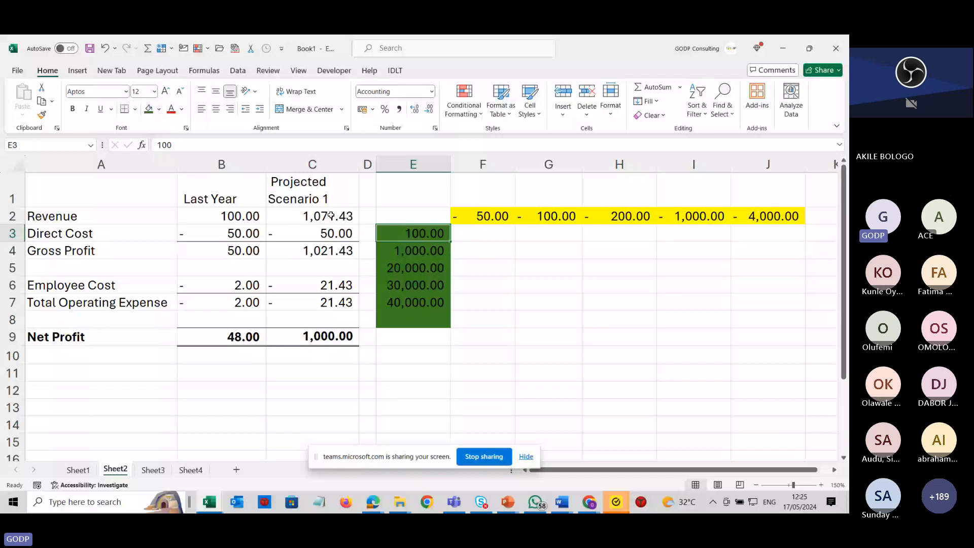
{"action": "left_click", "coordinate": [326, 164]}
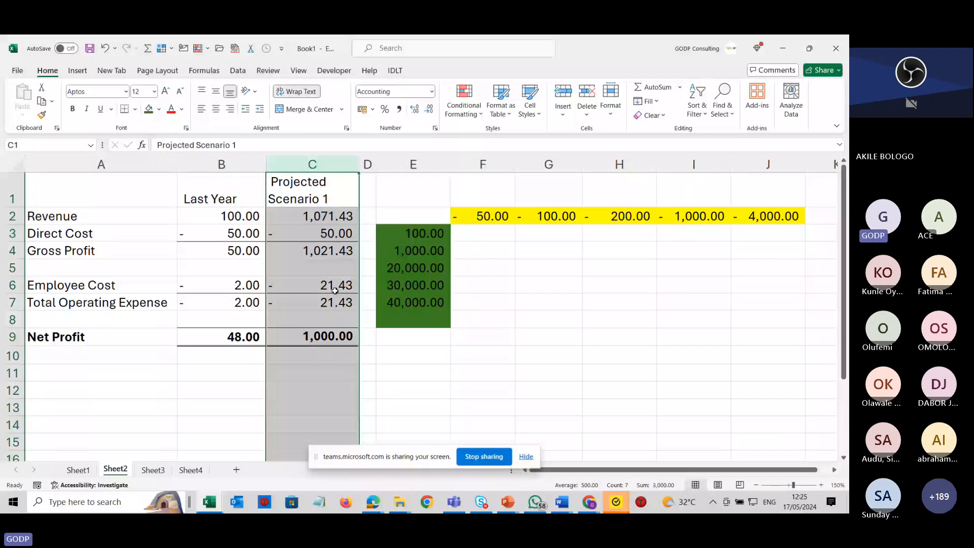
{"action": "left_click", "coordinate": [457, 315]}
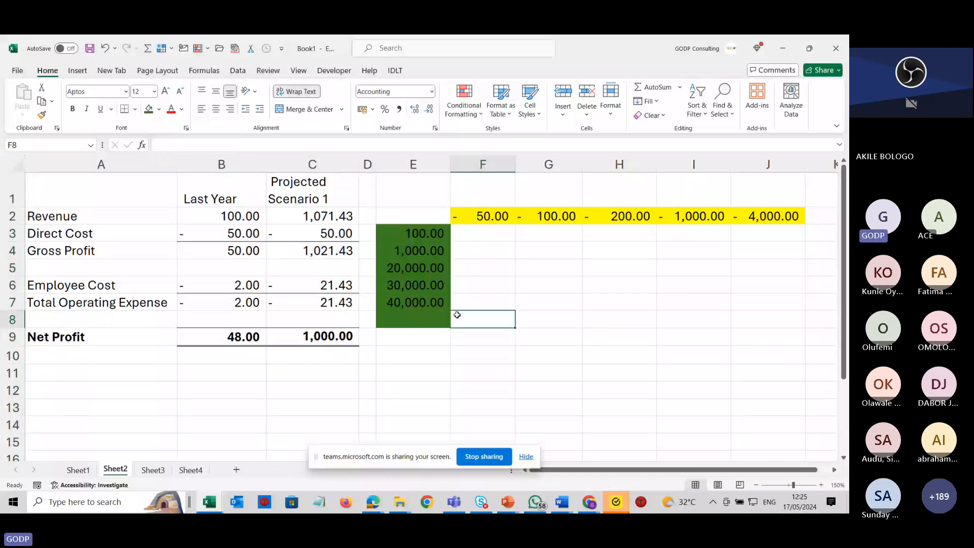
Give the Projected Scenario 1 net profit cell C9 a green fill.
{"action": "left_click", "coordinate": [350, 339]}
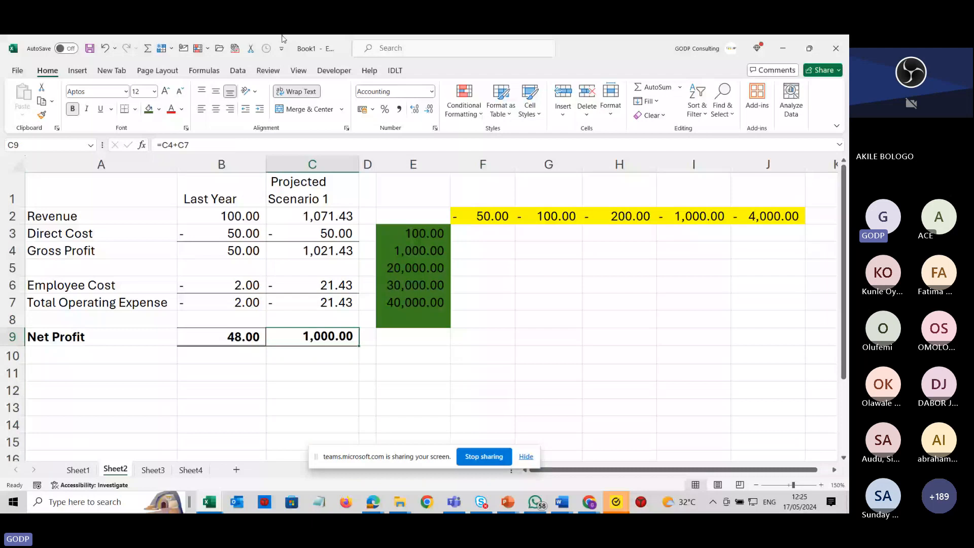
{"action": "left_click", "coordinate": [148, 109]}
{"action": "left_click", "coordinate": [302, 373]}
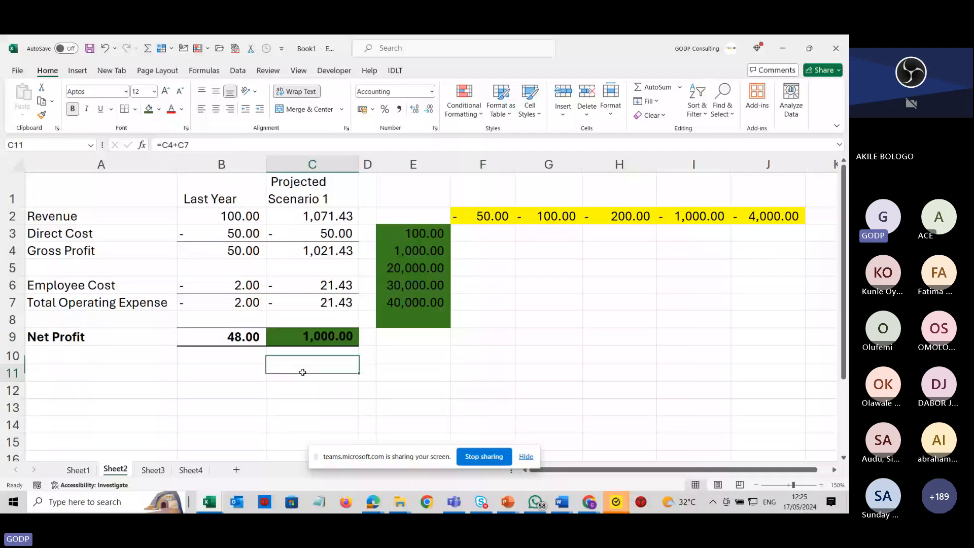
{"action": "left_click", "coordinate": [321, 286]}
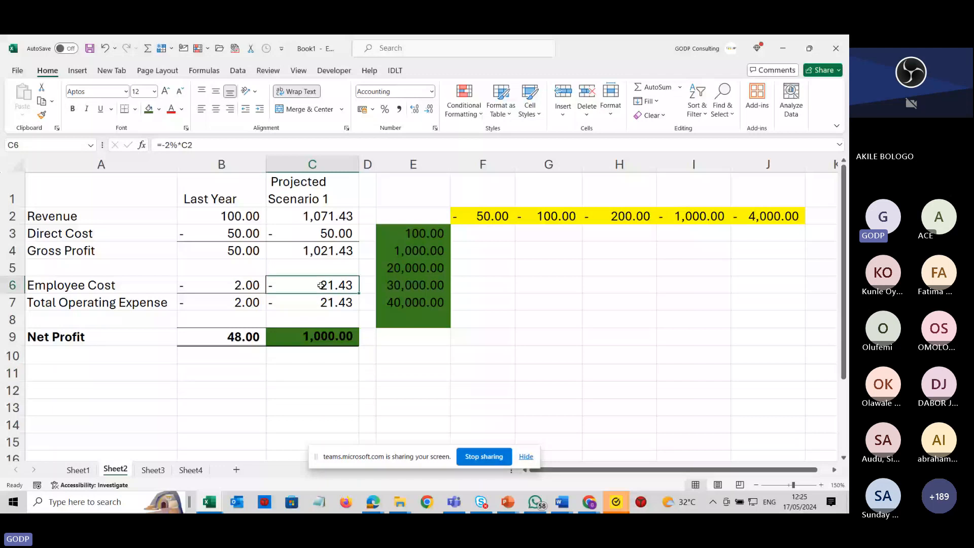
{"action": "left_click", "coordinate": [457, 231]}
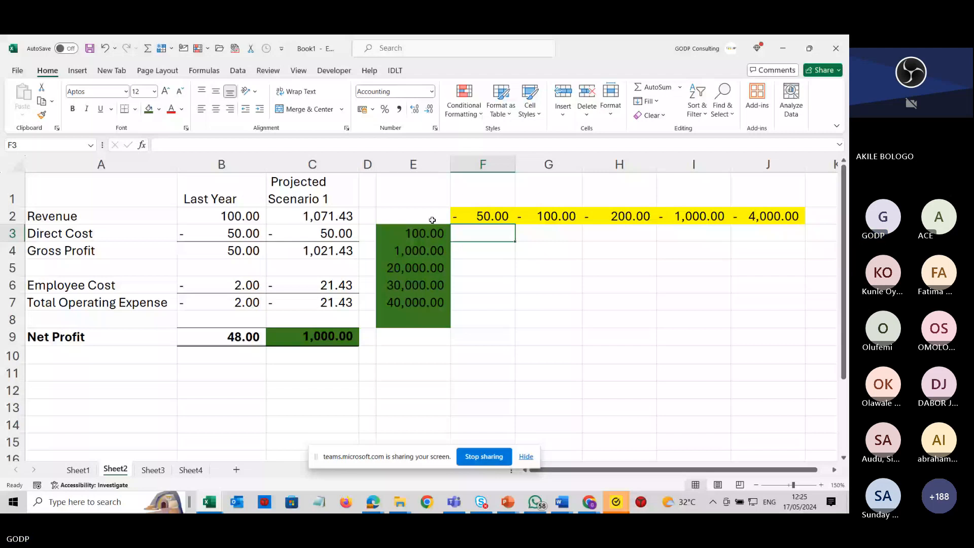
Link cell E2 to the projected net profit with the formula =C9.
{"action": "left_click", "coordinate": [423, 216]}
{"action": "type", "text": "="}
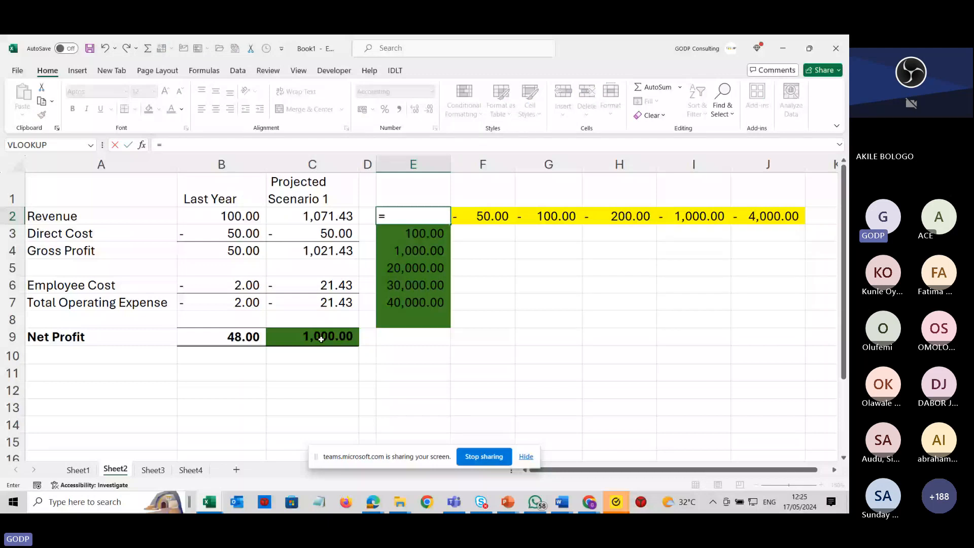
{"action": "left_click", "coordinate": [321, 338]}
{"action": "key", "text": "Return"}
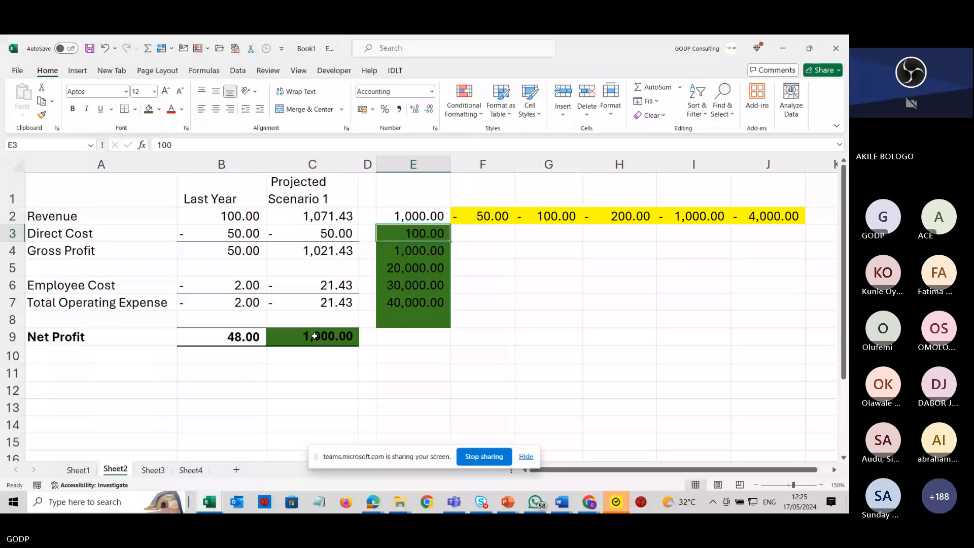
Select the scenario grid E2:J7 and open the What-If Analysis Data Table dialog.
{"action": "left_click_drag", "start_coordinate": [413, 216], "coordinate": [743, 303]}
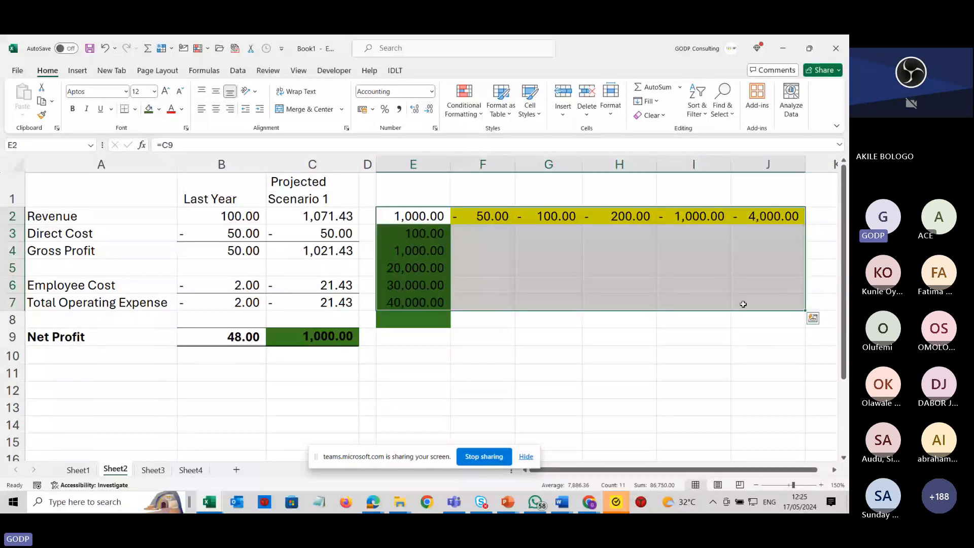
{"action": "left_click", "coordinate": [238, 71]}
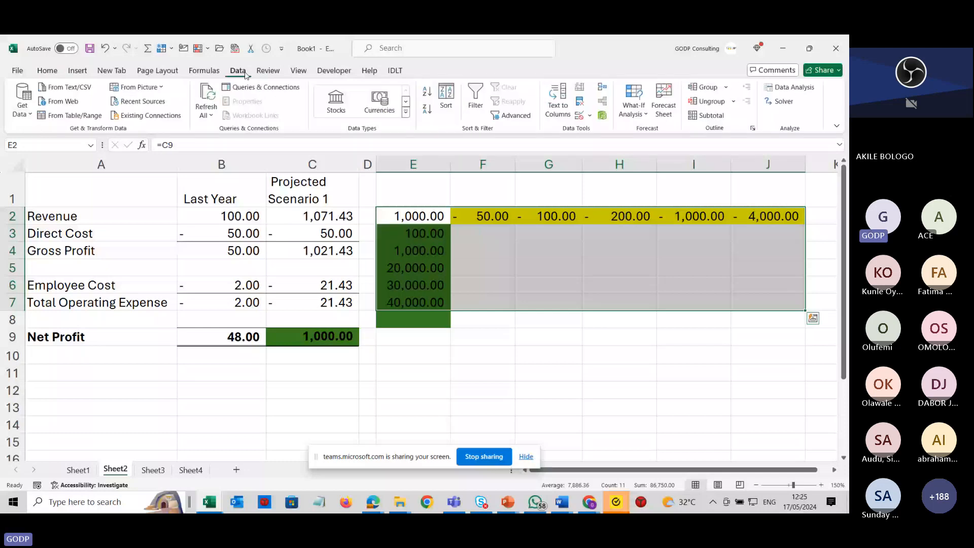
{"action": "left_click", "coordinate": [634, 109]}
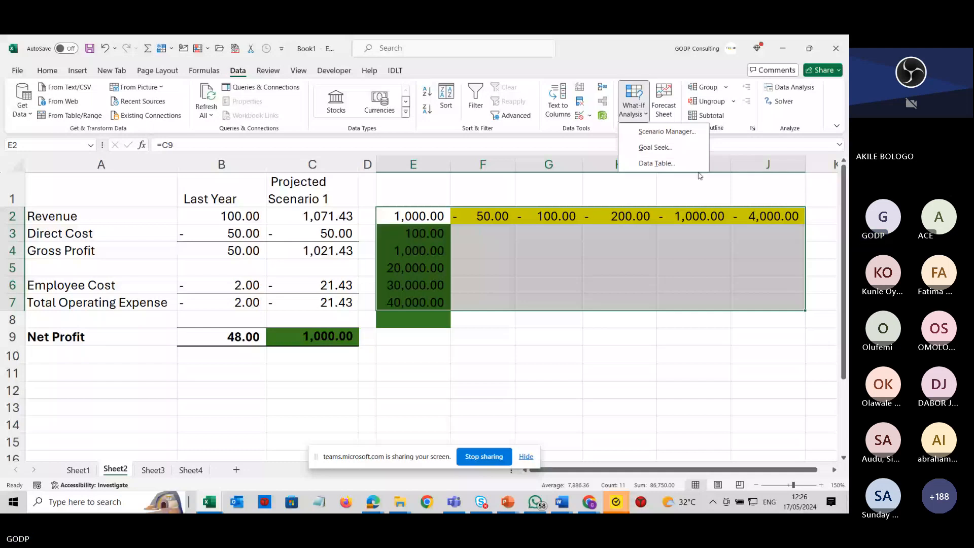
{"action": "left_click", "coordinate": [681, 163]}
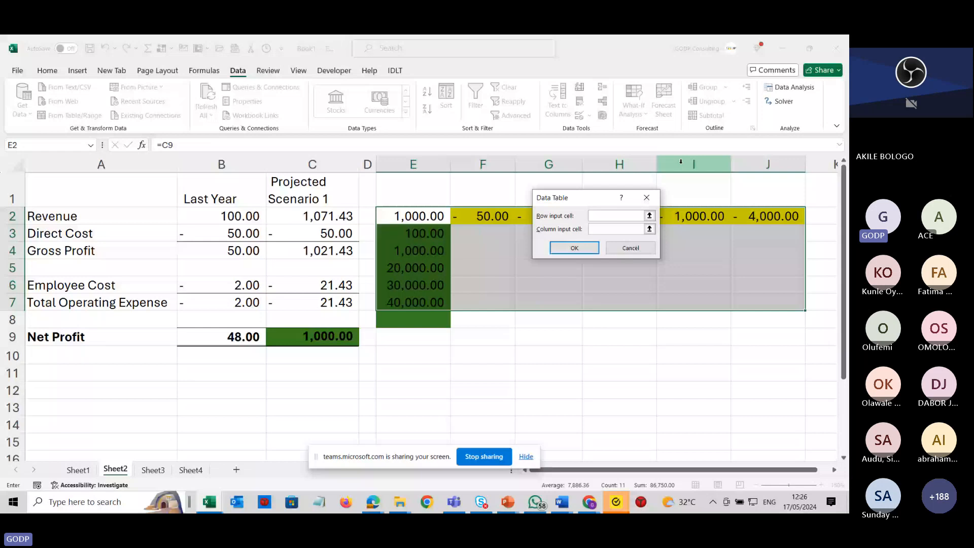
{"action": "left_click_drag", "start_coordinate": [578, 200], "coordinate": [382, 147]}
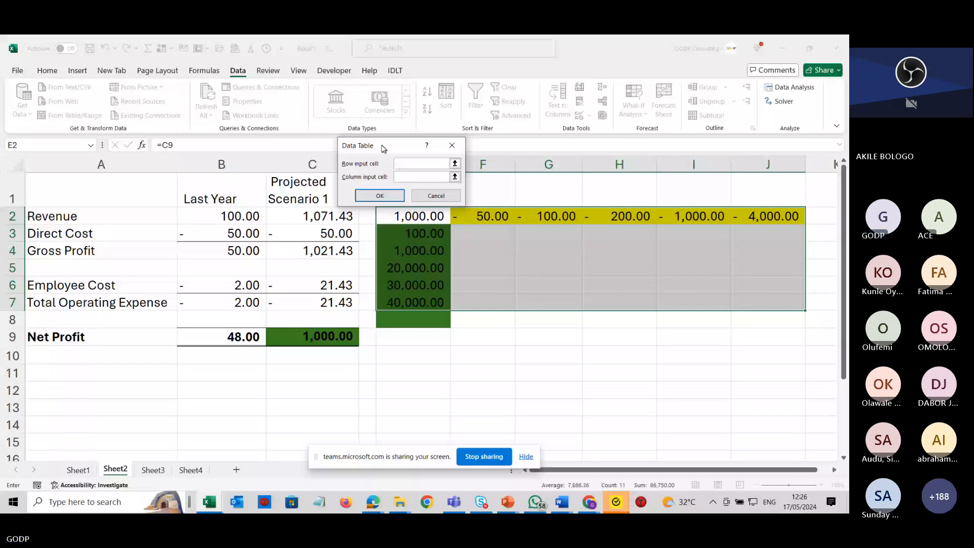
{"action": "left_click_drag", "start_coordinate": [383, 148], "coordinate": [372, 133]}
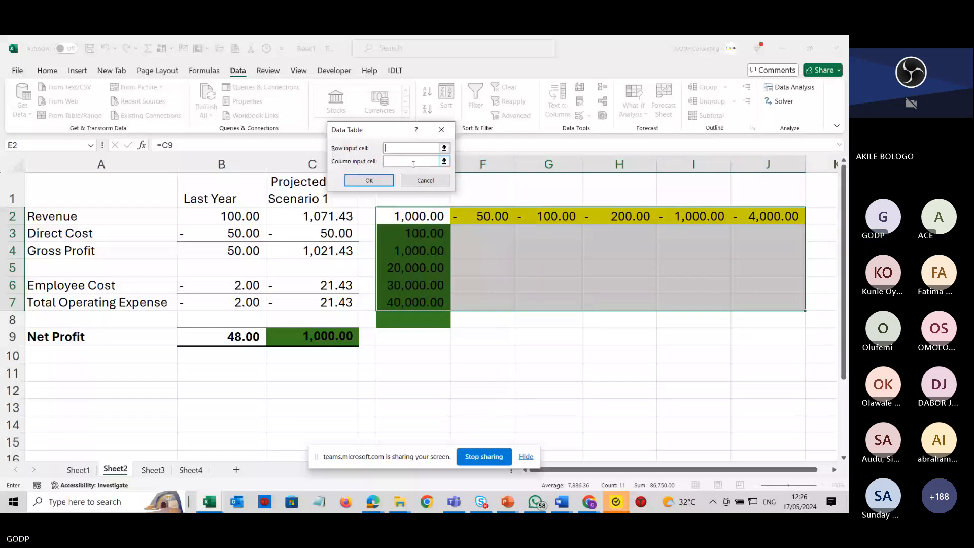
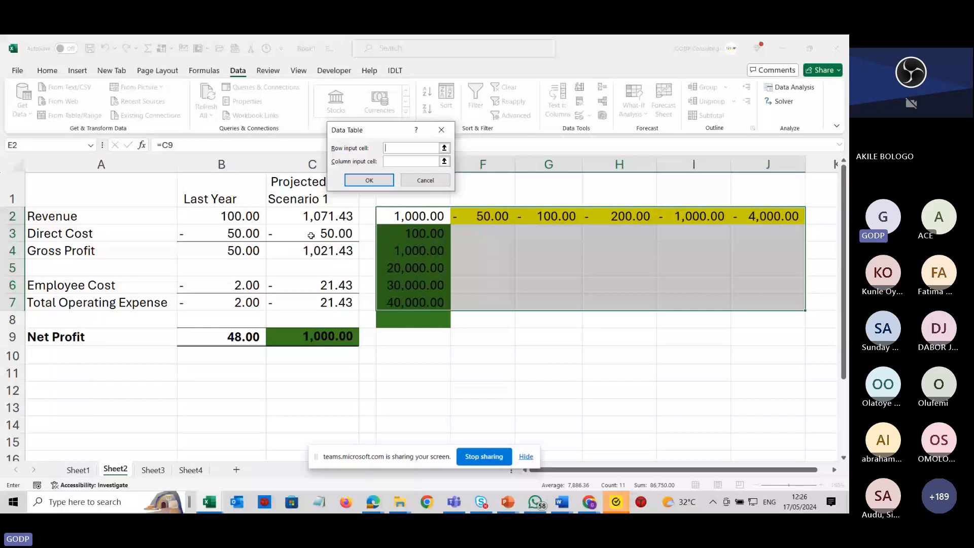
Set the data table's row input cell to C3 and column input cell to C2, and create the table.
{"action": "left_click", "coordinate": [311, 234]}
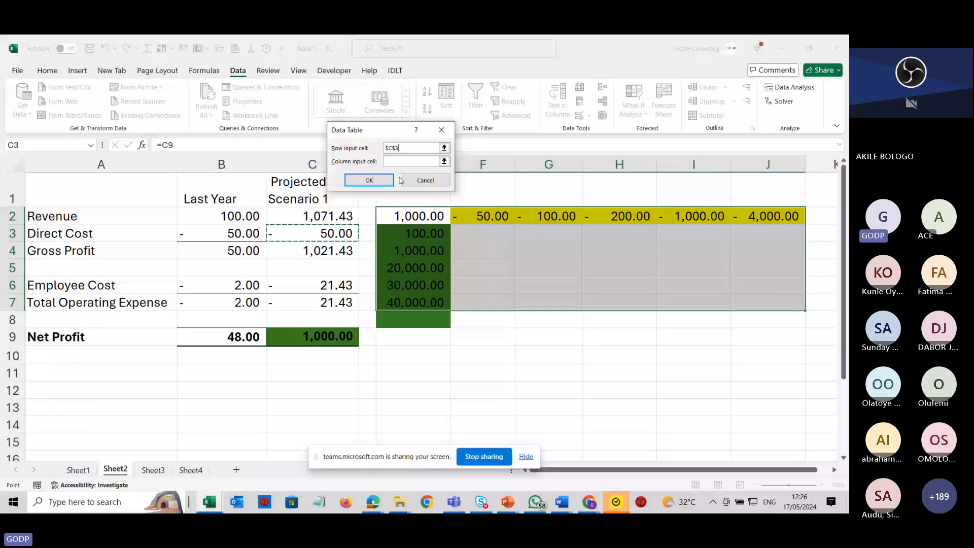
{"action": "key", "text": "Tab"}
{"action": "left_click", "coordinate": [301, 215]}
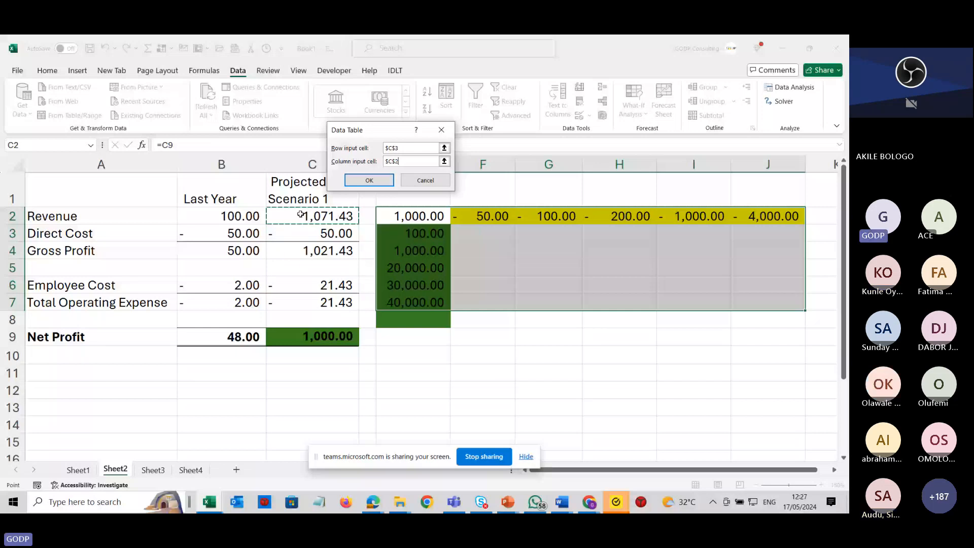
{"action": "key", "text": "BackSpace"}
{"action": "key", "text": "BackSpace"}
{"action": "key", "text": "BackSpace"}
{"action": "key", "text": "BackSpace"}
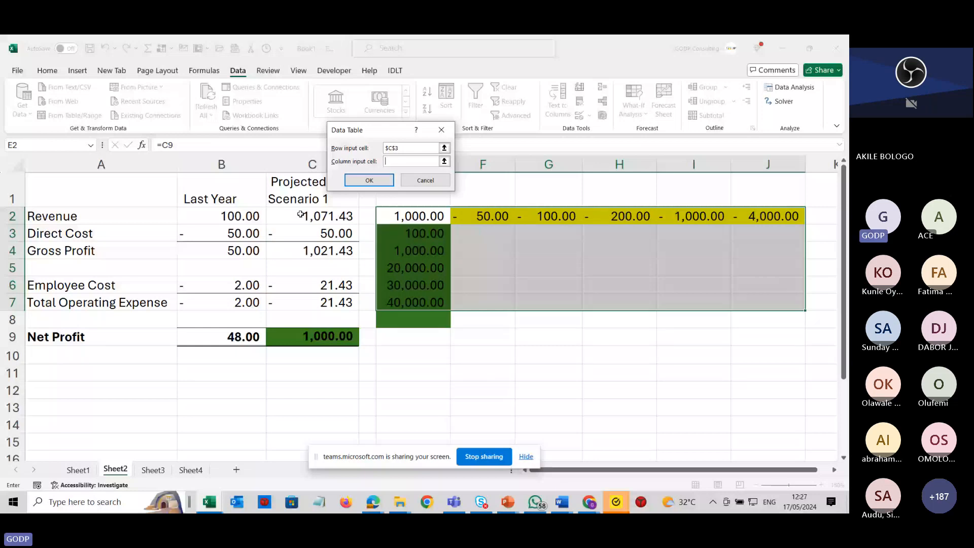
{"action": "key", "text": "shift+Tab"}
{"action": "left_click", "coordinate": [412, 150]}
{"action": "key", "text": "BackSpace"}
{"action": "key", "text": "BackSpace"}
{"action": "key", "text": "BackSpace"}
{"action": "key", "text": "BackSpace"}
{"action": "left_click", "coordinate": [315, 235]}
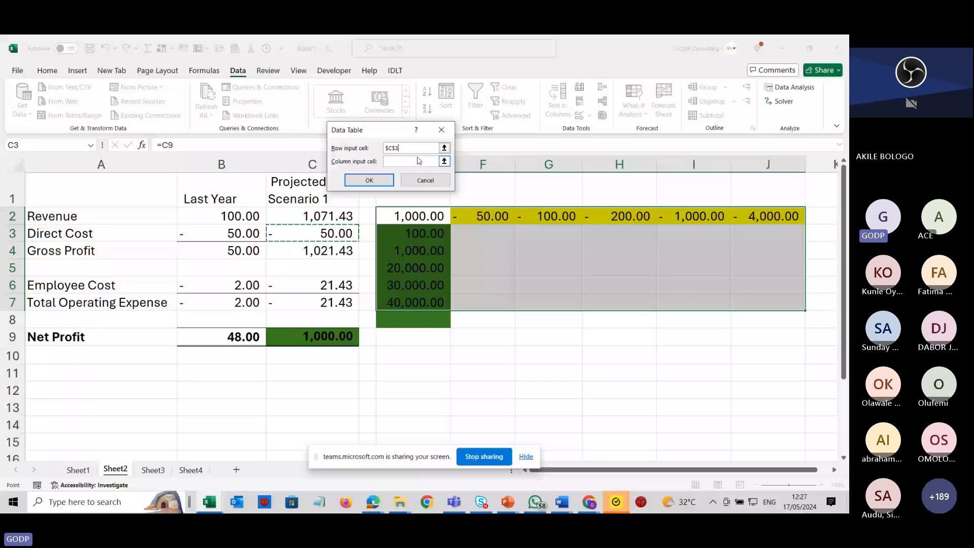
{"action": "left_click", "coordinate": [419, 160]}
{"action": "left_click", "coordinate": [315, 216]}
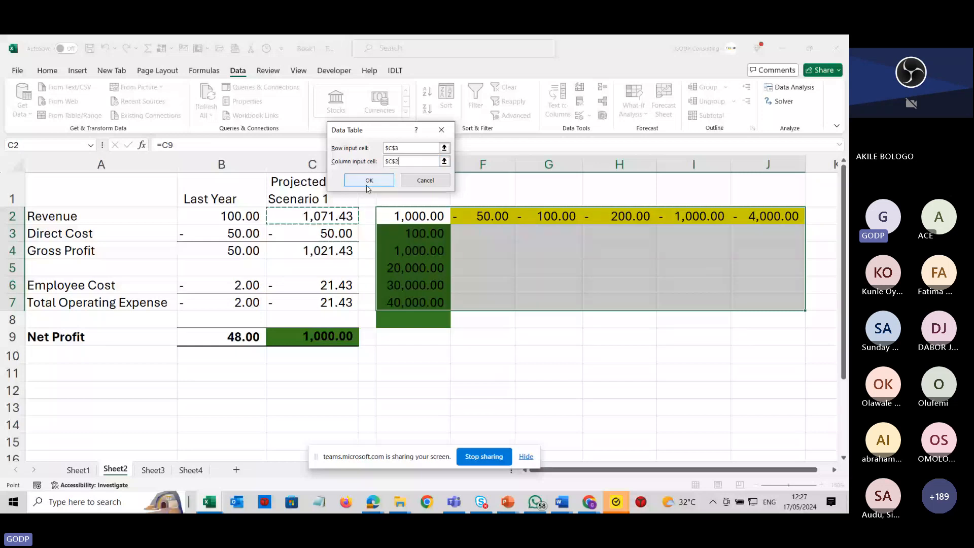
{"action": "left_click", "coordinate": [368, 181]}
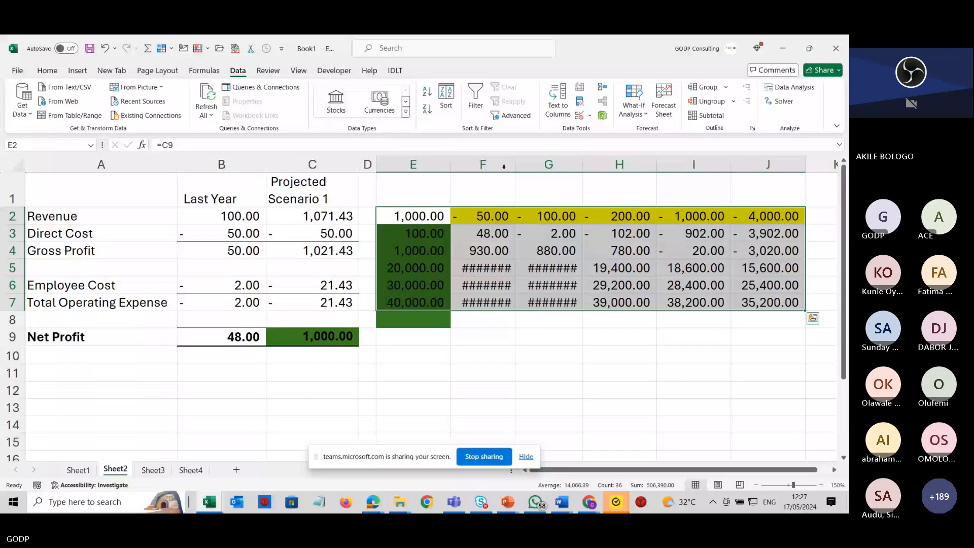
Autofit the widths of columns F to J so the data table values display.
{"action": "left_click_drag", "start_coordinate": [482, 164], "coordinate": [760, 166]}
{"action": "double_click", "coordinate": [731, 165]}
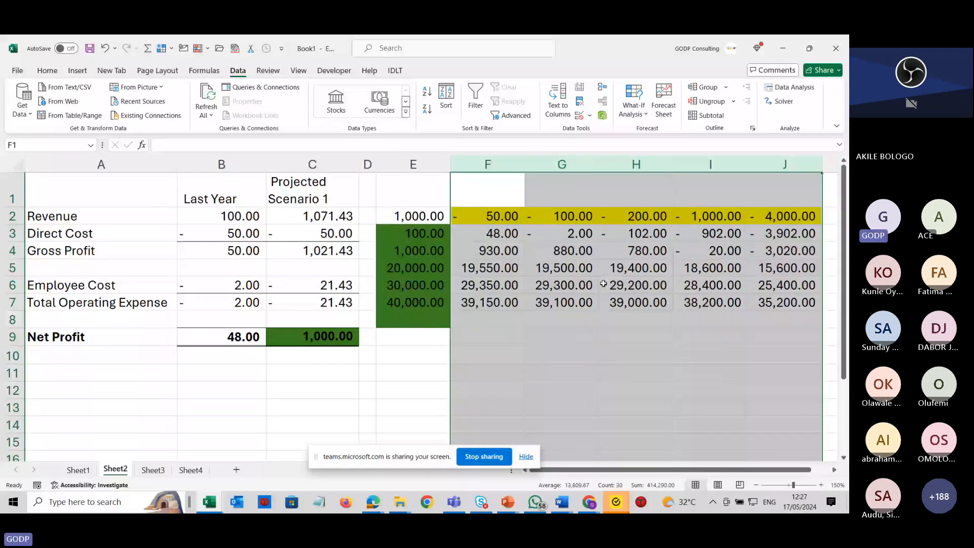
Inspect the data table formulas, the scenario input values and the statement's cost formulas cell by cell.
{"action": "left_click", "coordinate": [603, 283]}
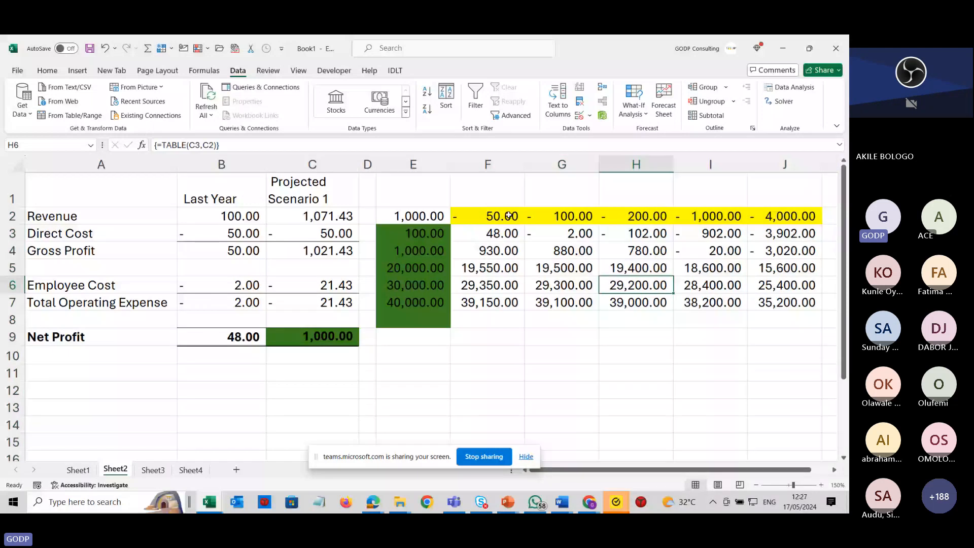
{"action": "left_click", "coordinate": [507, 216]}
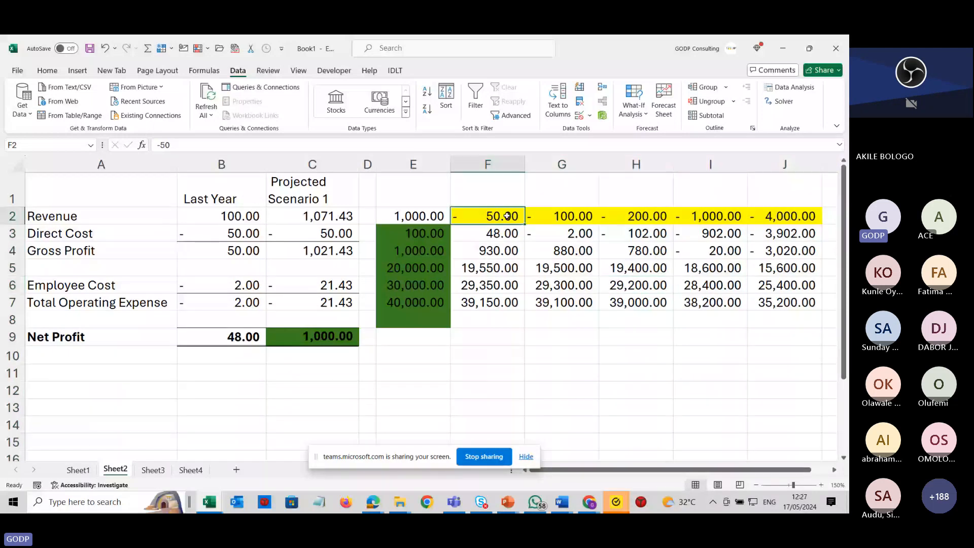
{"action": "left_click", "coordinate": [426, 234]}
{"action": "left_click", "coordinate": [506, 234]}
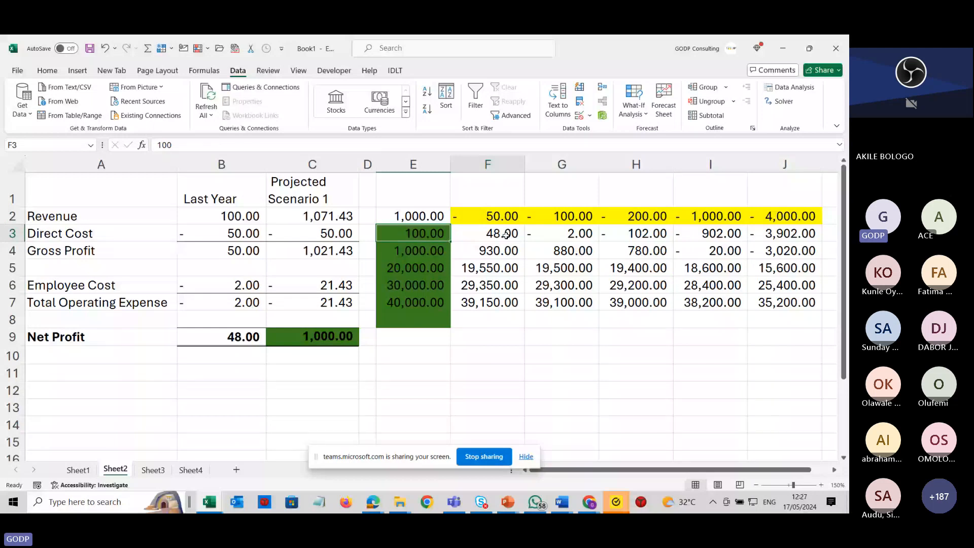
{"action": "left_click", "coordinate": [234, 339]}
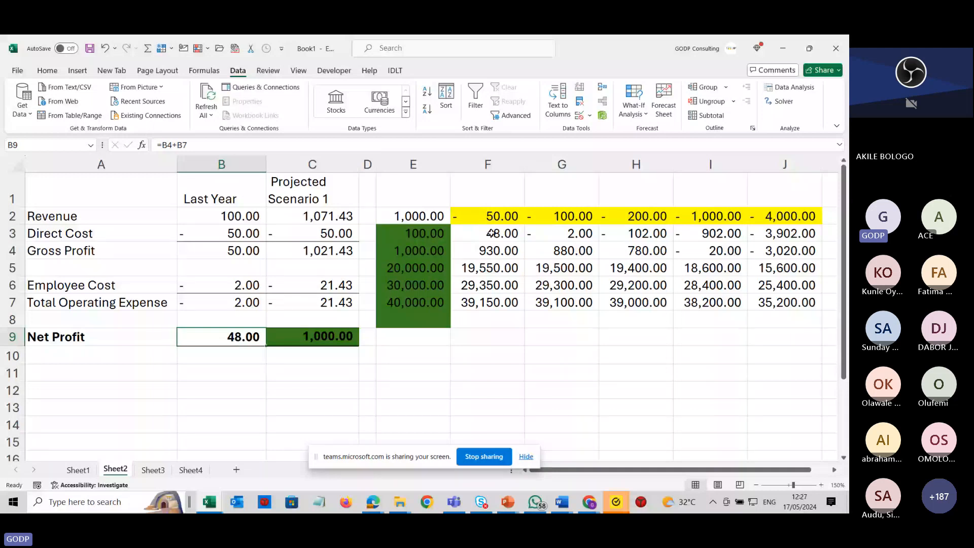
{"action": "left_click", "coordinate": [503, 217]}
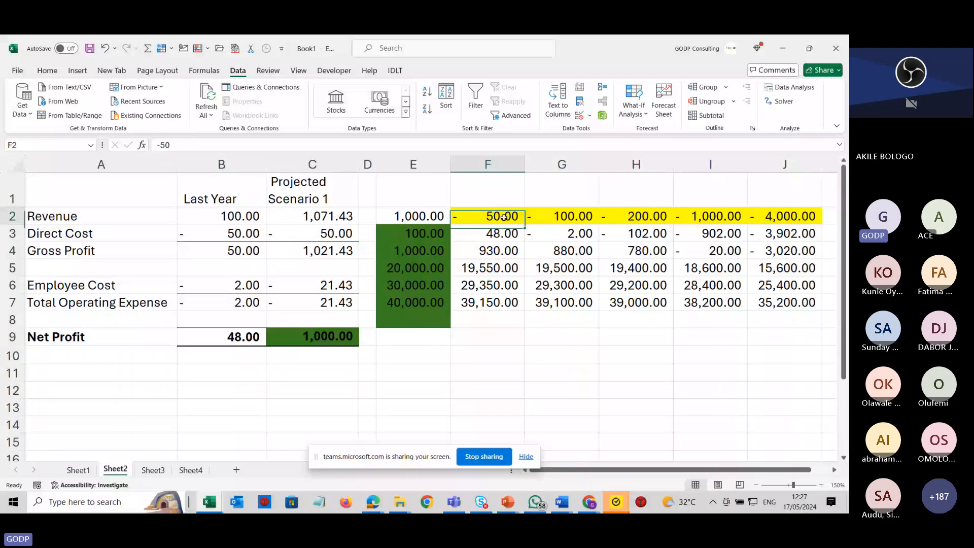
{"action": "left_click", "coordinate": [423, 234]}
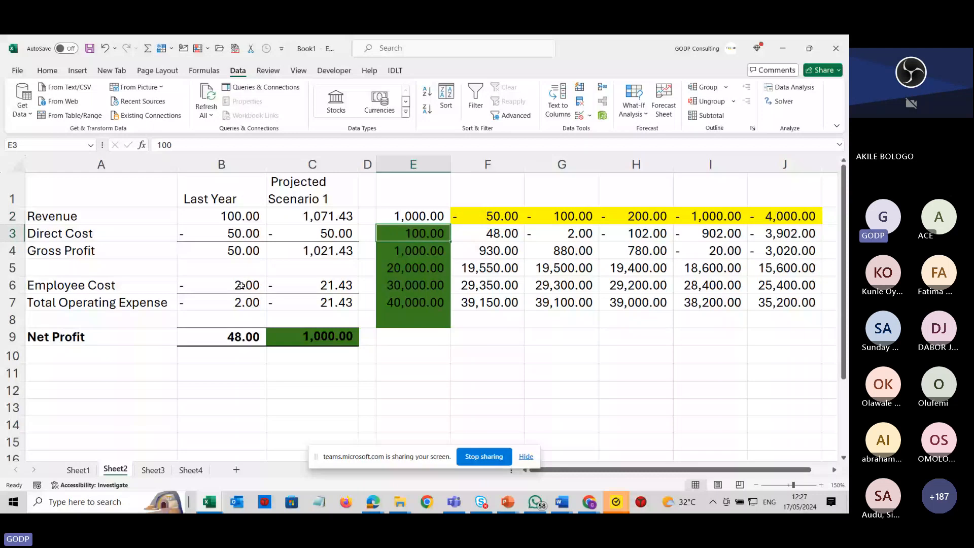
{"action": "left_click", "coordinate": [241, 286]}
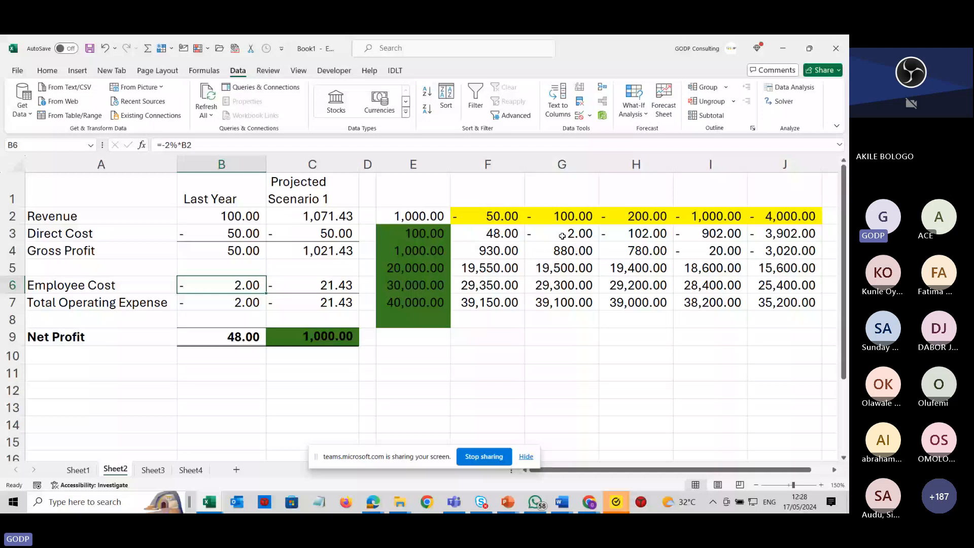
{"action": "left_click", "coordinate": [436, 268]}
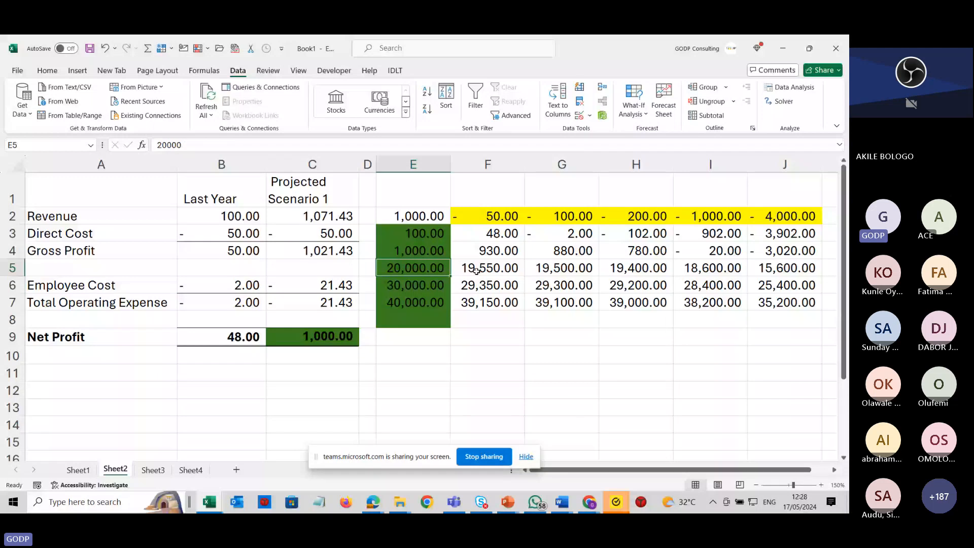
{"action": "left_click", "coordinate": [476, 271]}
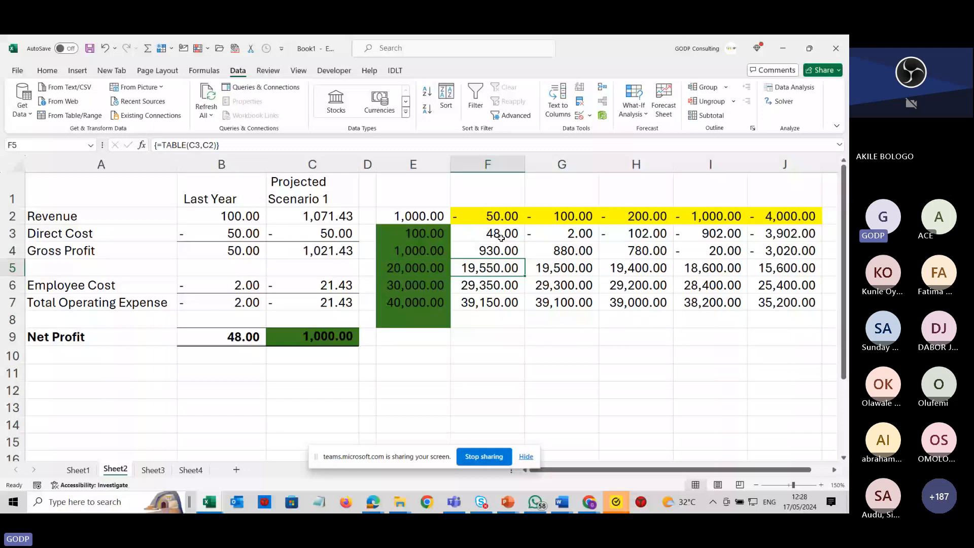
{"action": "left_click_drag", "start_coordinate": [500, 238], "coordinate": [777, 301]}
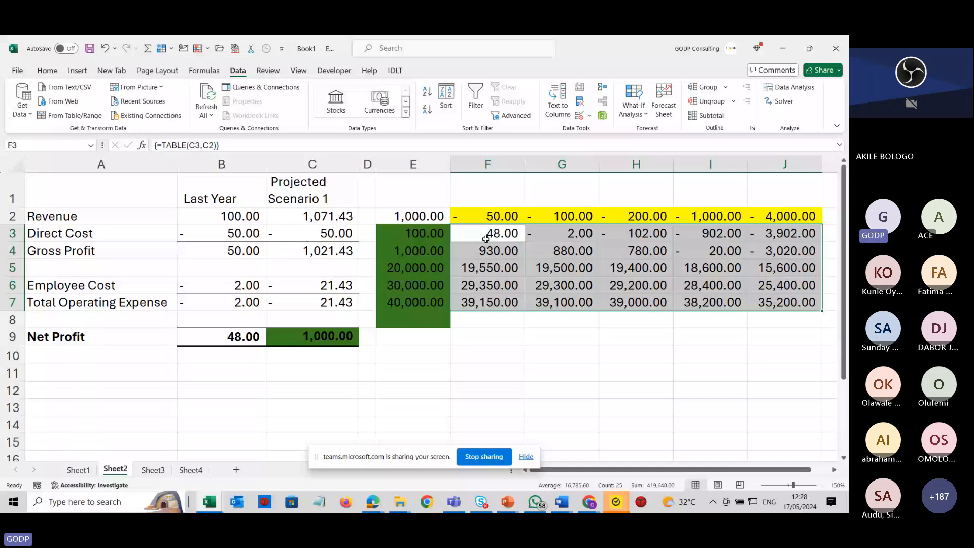
{"action": "scroll", "coordinate": [636, 304], "scroll_direction": "right", "scroll_amount": 1}
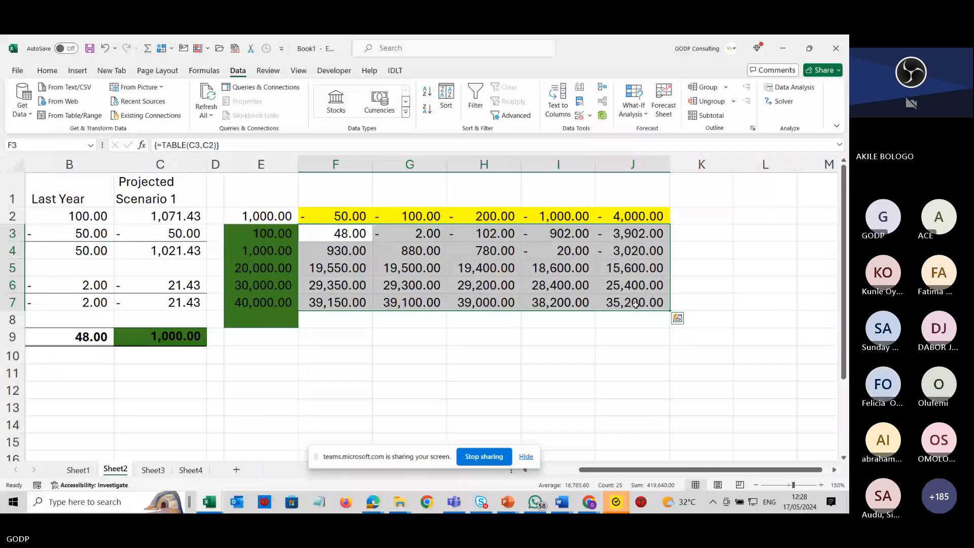
{"action": "key", "text": "Left"}
{"action": "key", "text": "Left"}
{"action": "key", "text": "Left"}
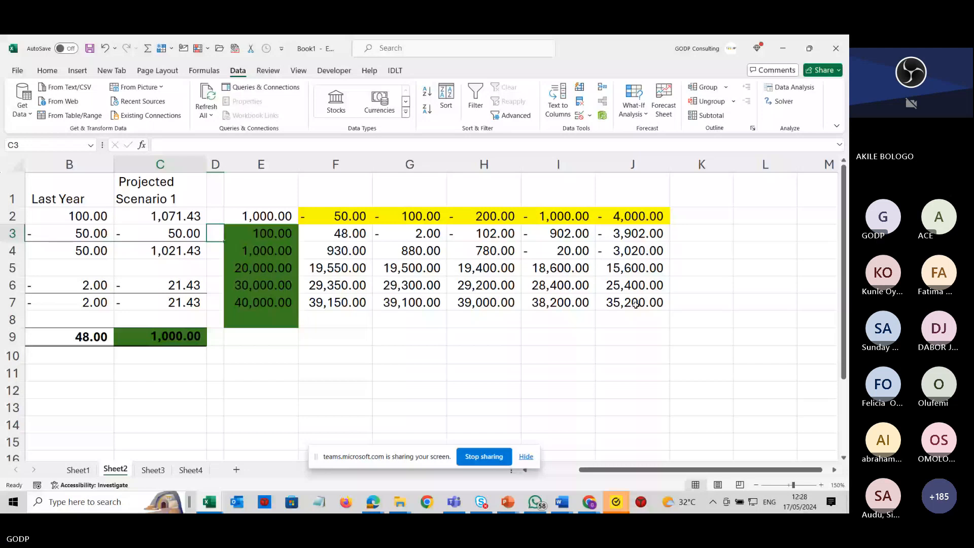
{"action": "key", "text": "Left"}
{"action": "key", "text": "Left"}
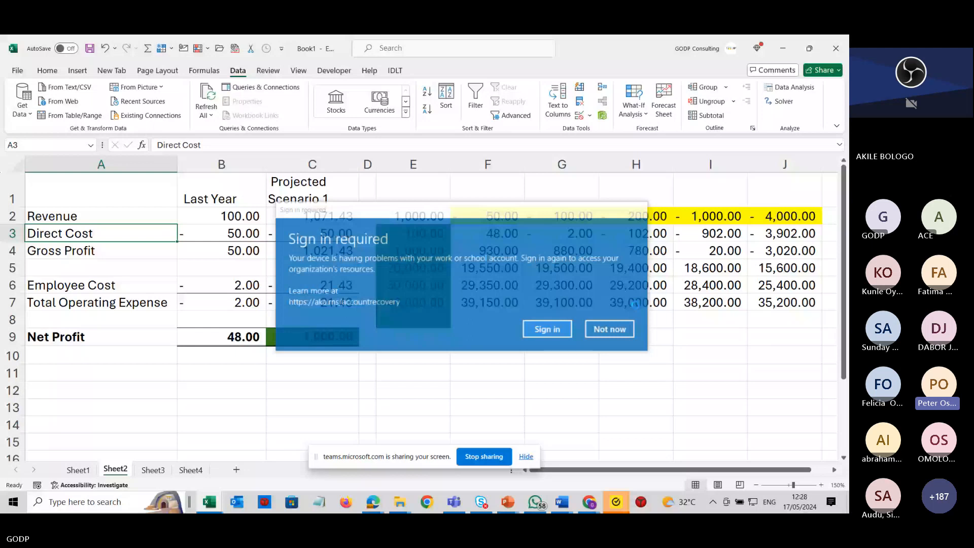
{"action": "left_click", "coordinate": [625, 327]}
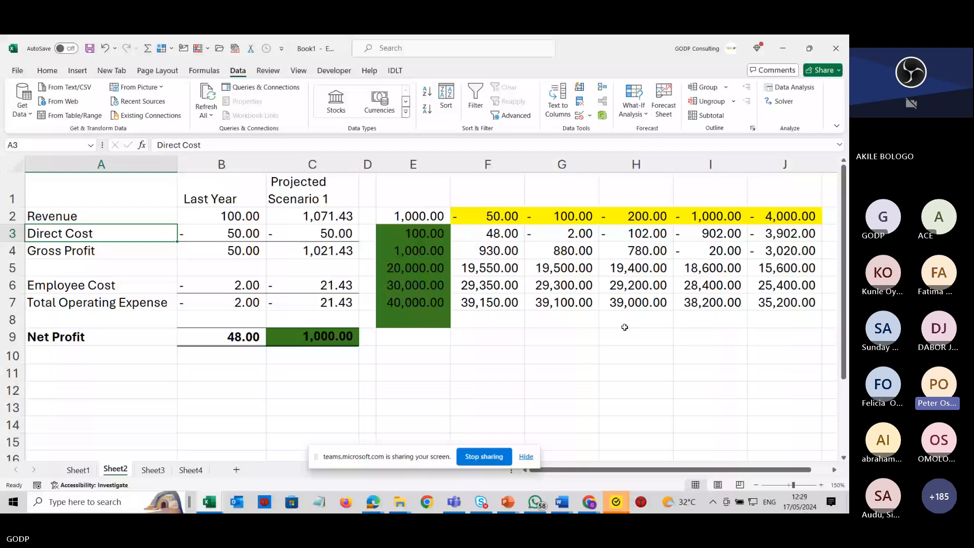
Re-enter the formula =C9 in cell E2.
{"action": "left_click", "coordinate": [432, 215]}
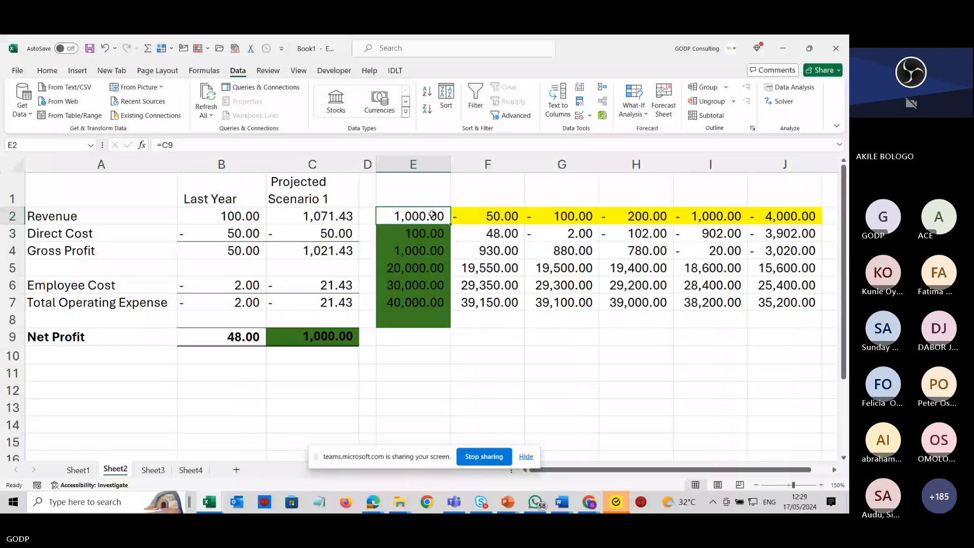
{"action": "left_click", "coordinate": [430, 234]}
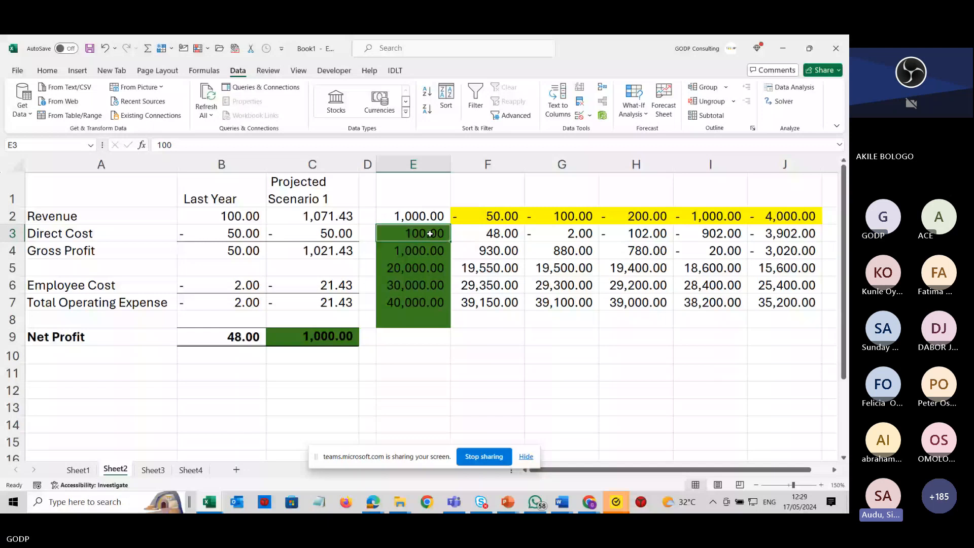
{"action": "left_click", "coordinate": [425, 213]}
{"action": "type", "text": "=C9"}
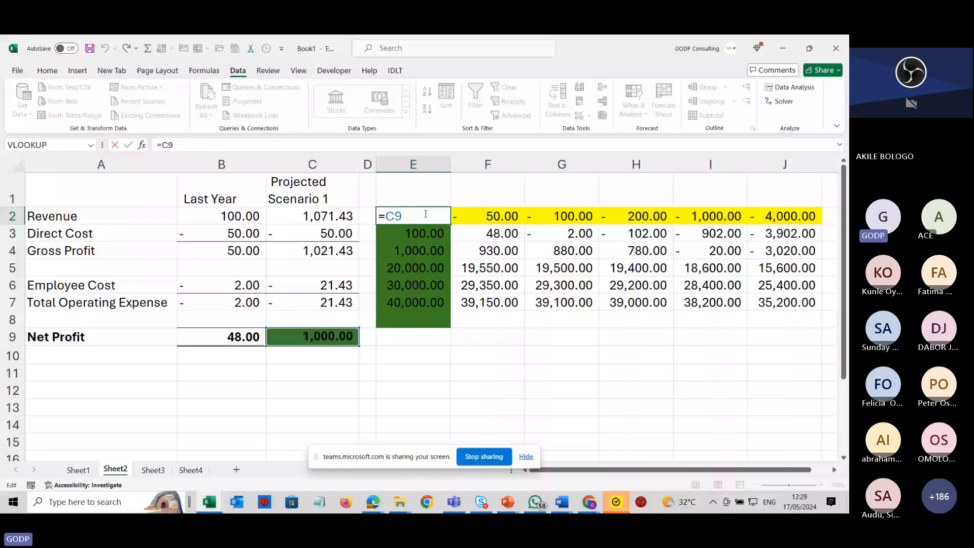
{"action": "key", "text": "ctrl+Return"}
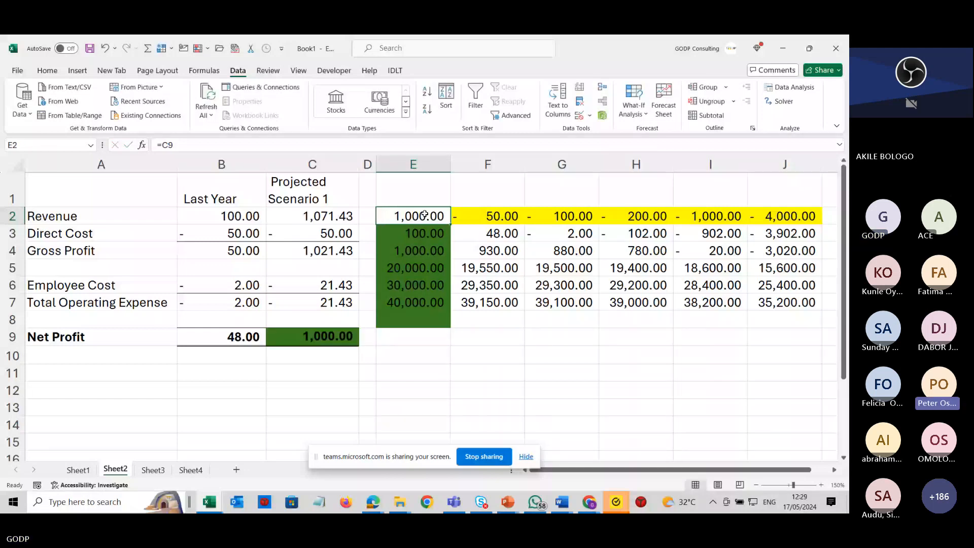
Clear cell E2, enter 100000 in it, and undo the entry.
{"action": "key", "text": "Delete"}
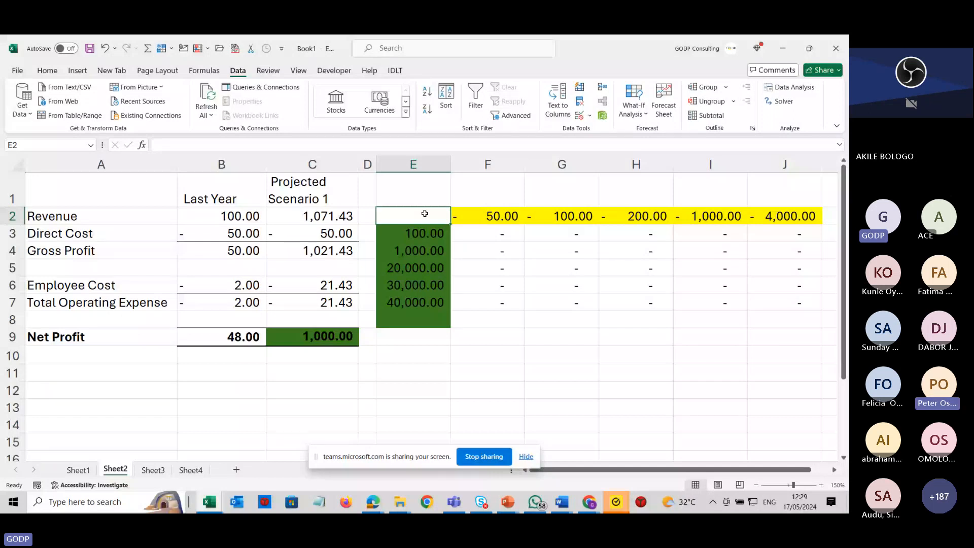
{"action": "double_click", "coordinate": [424, 213]}
{"action": "type", "text": "100000"}
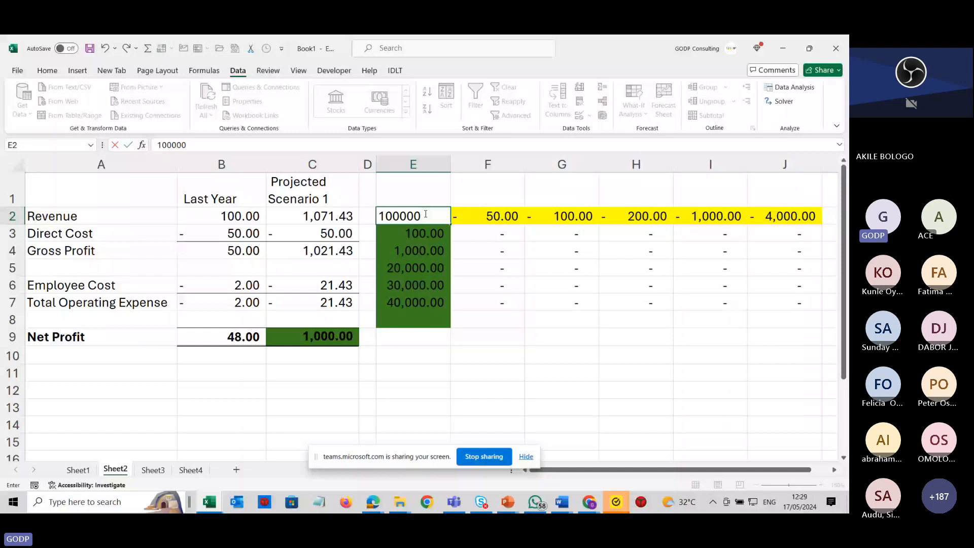
{"action": "key", "text": "Return"}
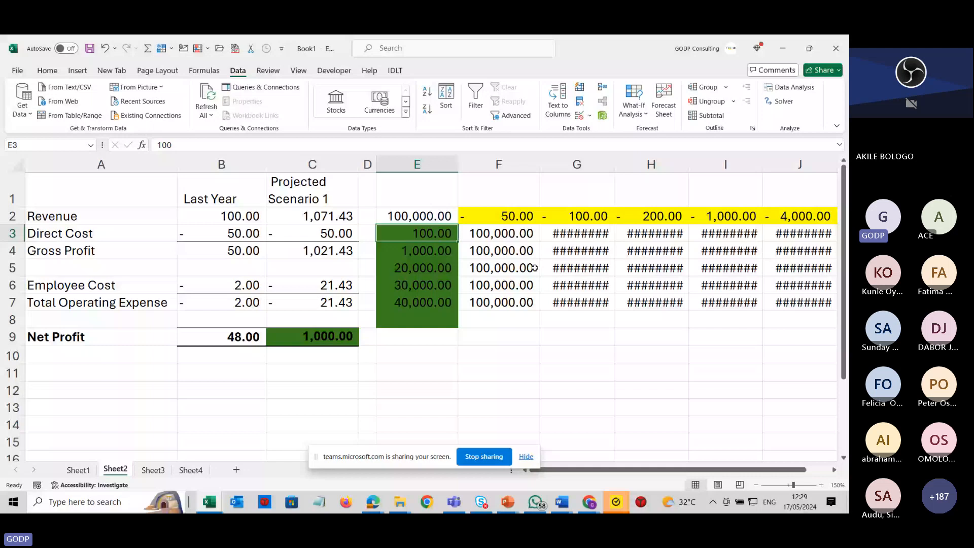
{"action": "key", "text": "ctrl+z"}
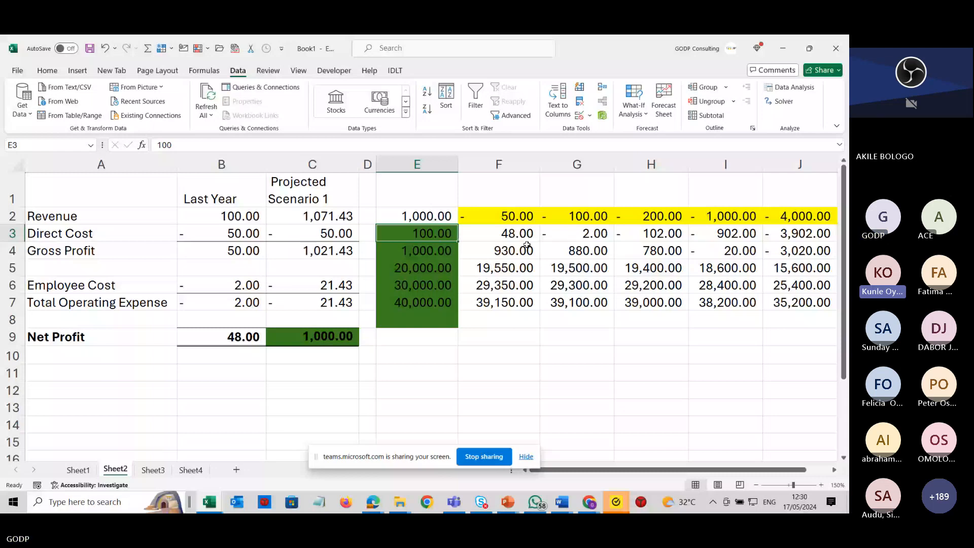
Delete the data table results in F3:J7 and clear cell E2.
{"action": "left_click_drag", "start_coordinate": [502, 234], "coordinate": [662, 304]}
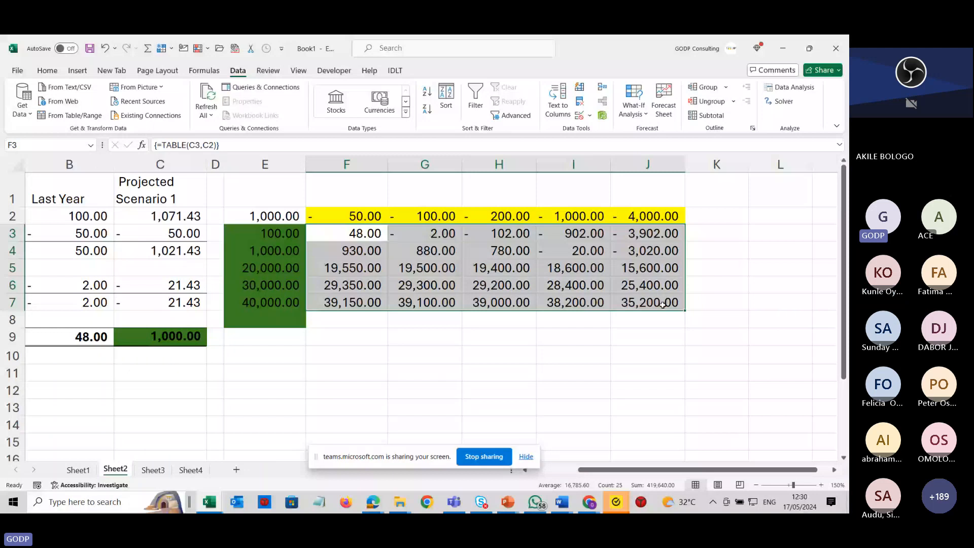
{"action": "key", "text": "Delete"}
{"action": "left_click", "coordinate": [297, 213]}
{"action": "key", "text": "Delete"}
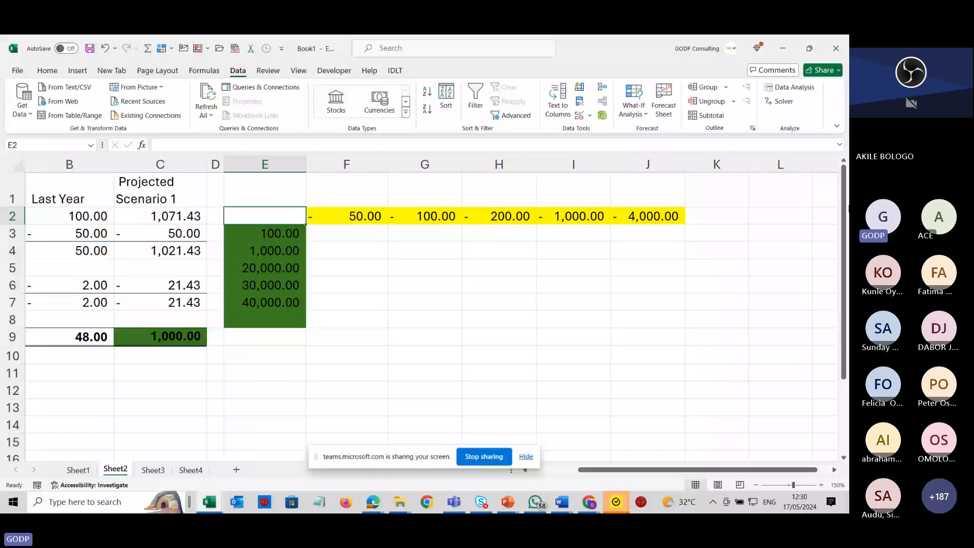
Link cell E2 to the net profit with the formula =C9.
{"action": "key", "text": "Left"}
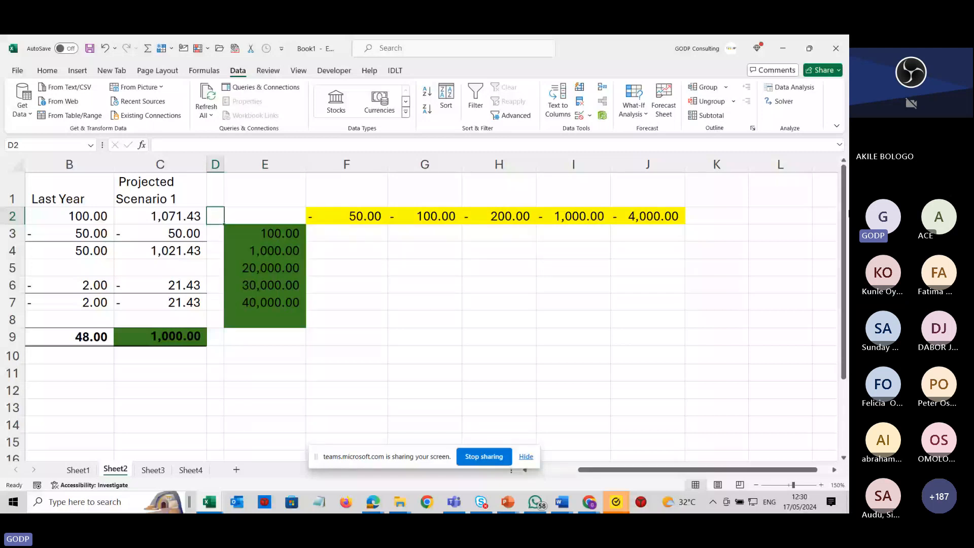
{"action": "key", "text": "Left"}
{"action": "key", "text": "Left"}
{"action": "key", "text": "Left"}
{"action": "left_click", "coordinate": [424, 217]}
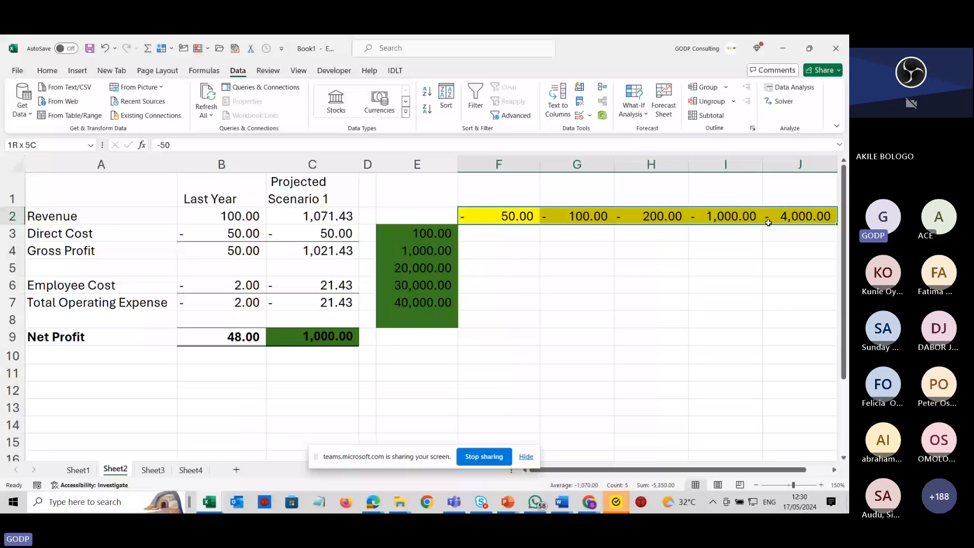
{"action": "left_click_drag", "start_coordinate": [768, 223], "coordinate": [769, 226]}
{"action": "left_click_drag", "start_coordinate": [408, 233], "coordinate": [408, 299]}
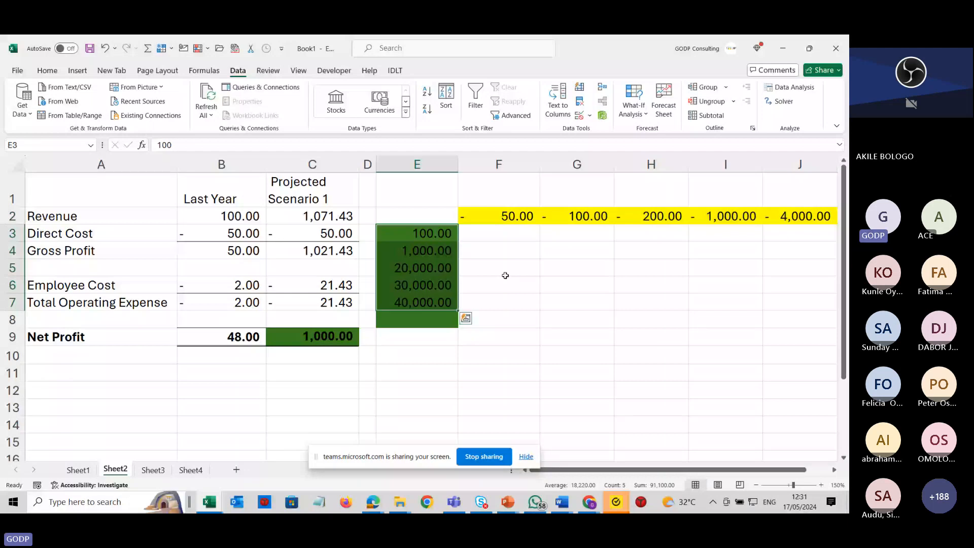
{"action": "left_click", "coordinate": [426, 217]}
{"action": "type", "text": "="}
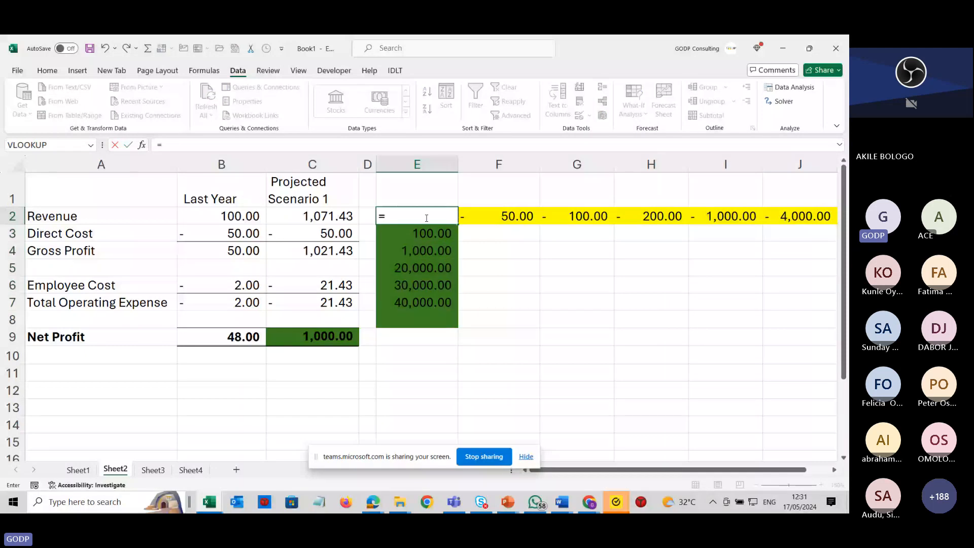
{"action": "left_click", "coordinate": [329, 340]}
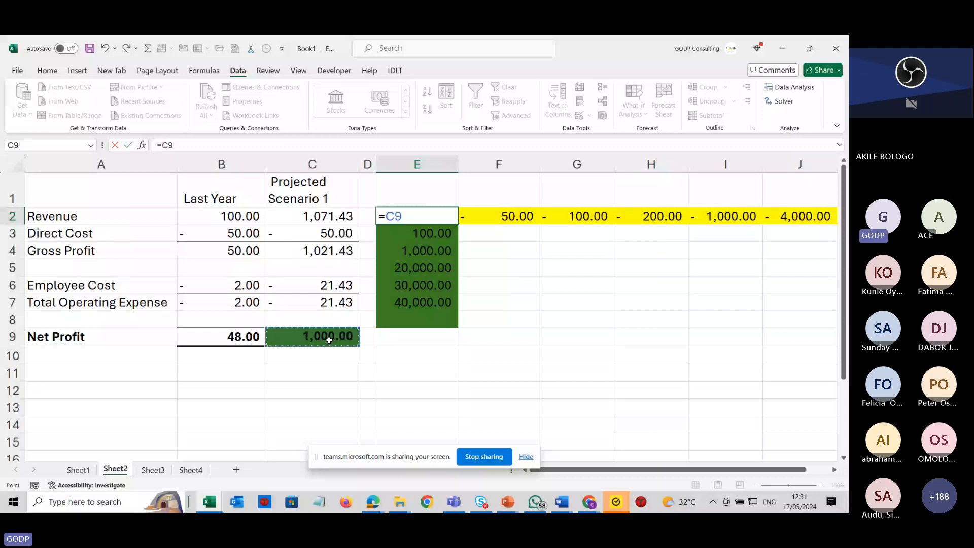
{"action": "key", "text": "Return"}
Create a data table on E2:J7 with row input cell C3 and column input cell C2.
{"action": "key", "text": "Right"}
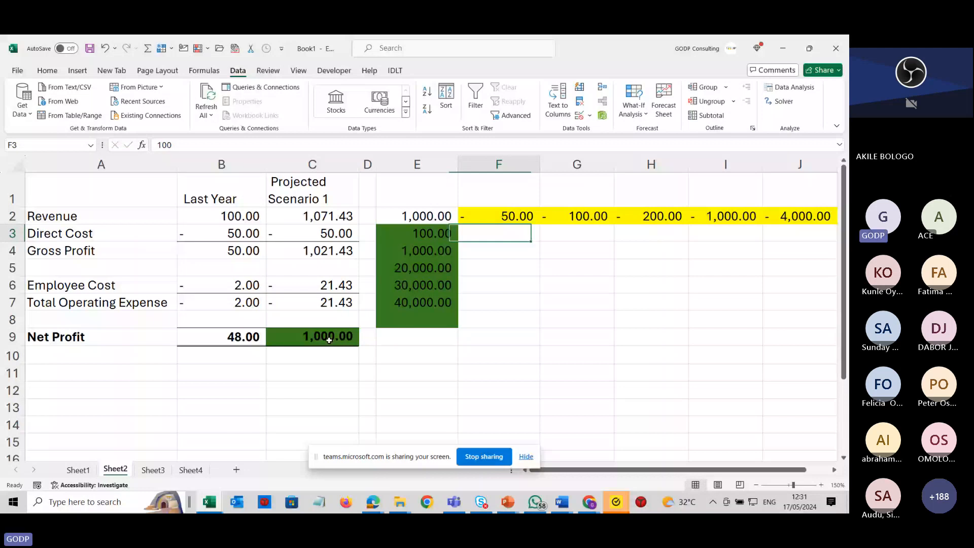
{"action": "left_click_drag", "start_coordinate": [417, 216], "coordinate": [498, 315]}
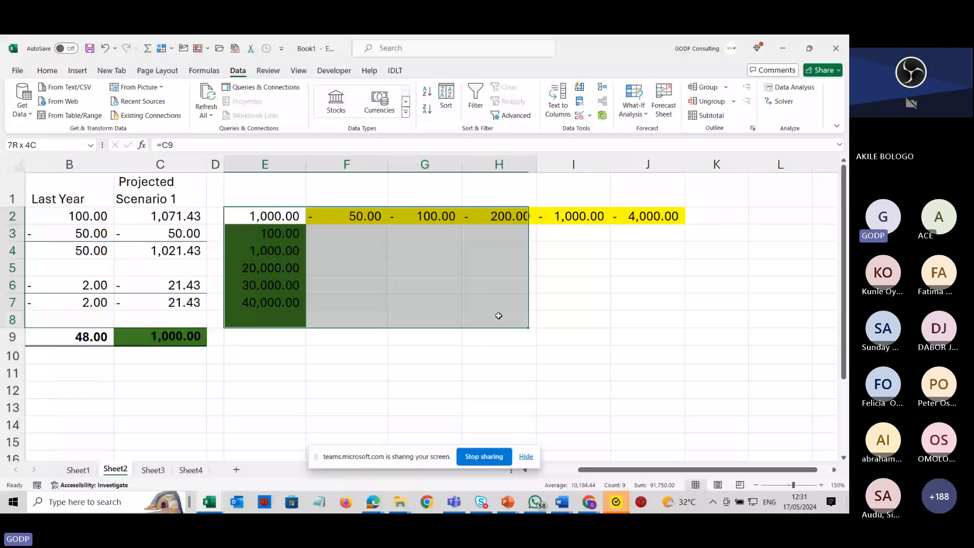
{"action": "left_click_drag", "start_coordinate": [499, 315], "coordinate": [648, 303]}
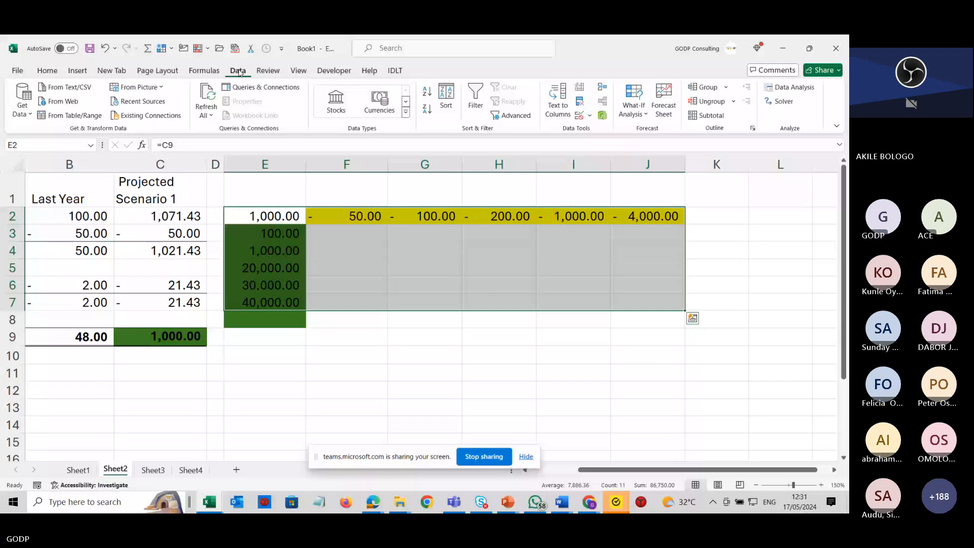
{"action": "left_click", "coordinate": [634, 108]}
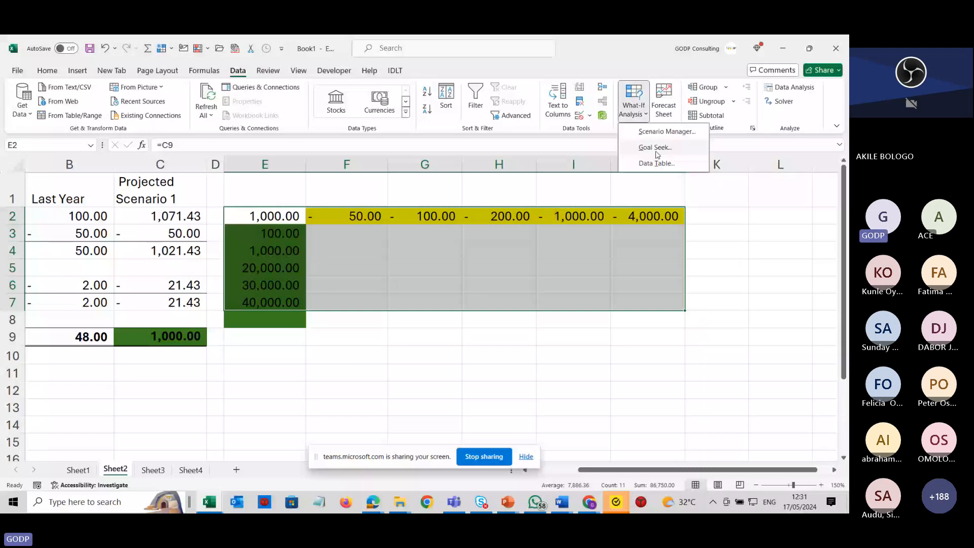
{"action": "left_click", "coordinate": [656, 163]}
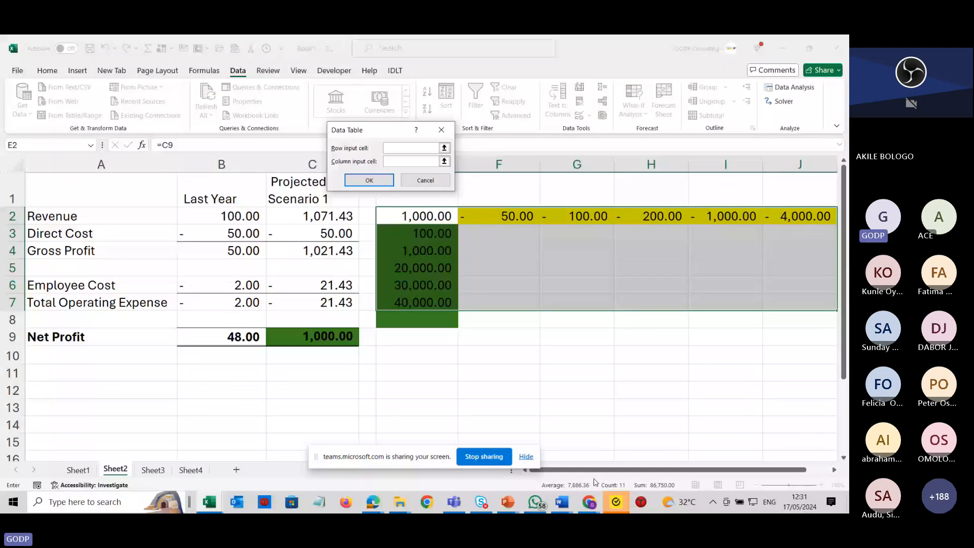
{"action": "left_click_drag", "start_coordinate": [390, 134], "coordinate": [522, 167]}
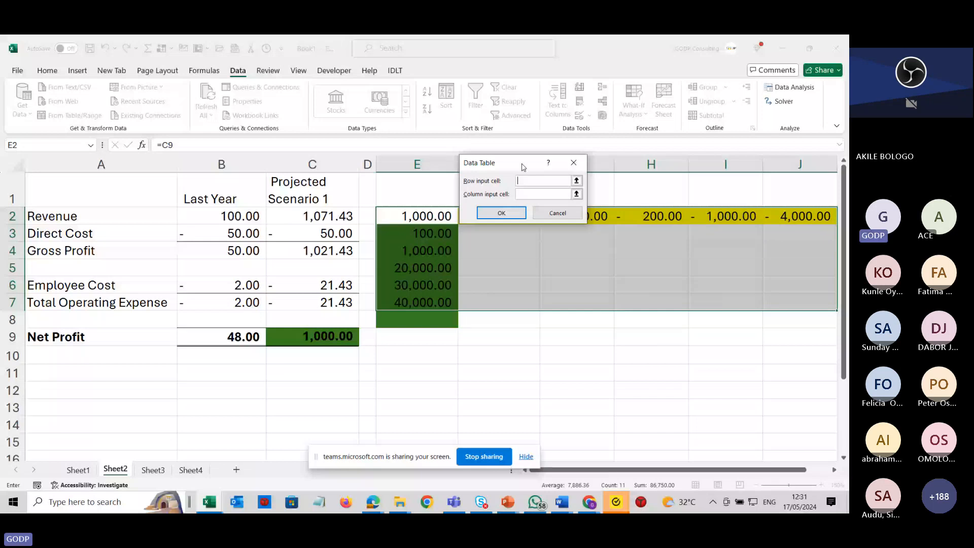
{"action": "left_click_drag", "start_coordinate": [524, 166], "coordinate": [525, 134]}
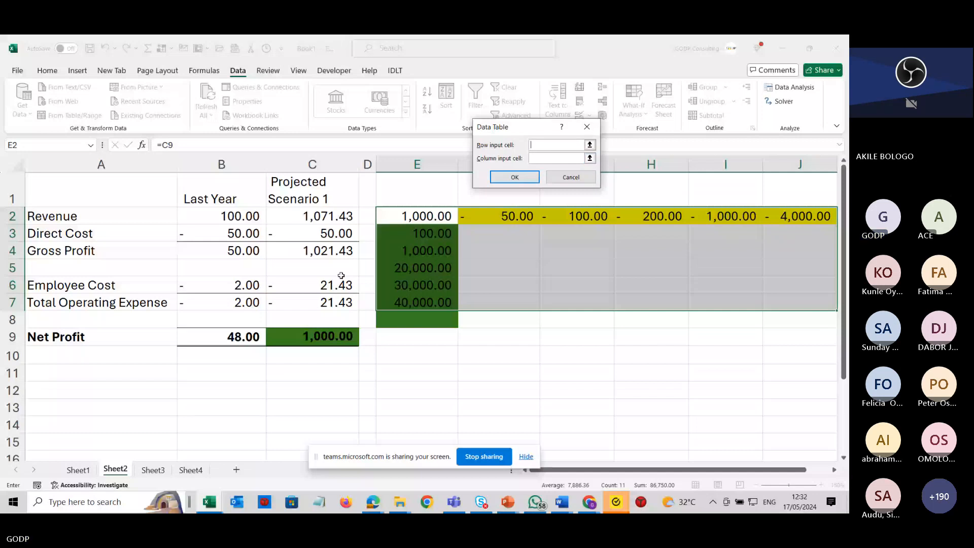
{"action": "left_click", "coordinate": [337, 235]}
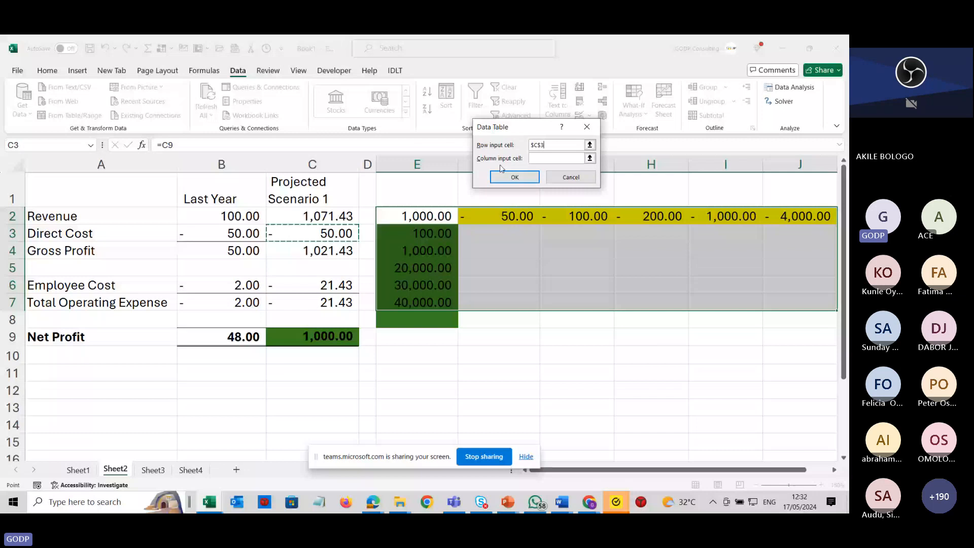
{"action": "left_click", "coordinate": [535, 160]}
{"action": "left_click", "coordinate": [339, 217]}
{"action": "left_click", "coordinate": [338, 217]}
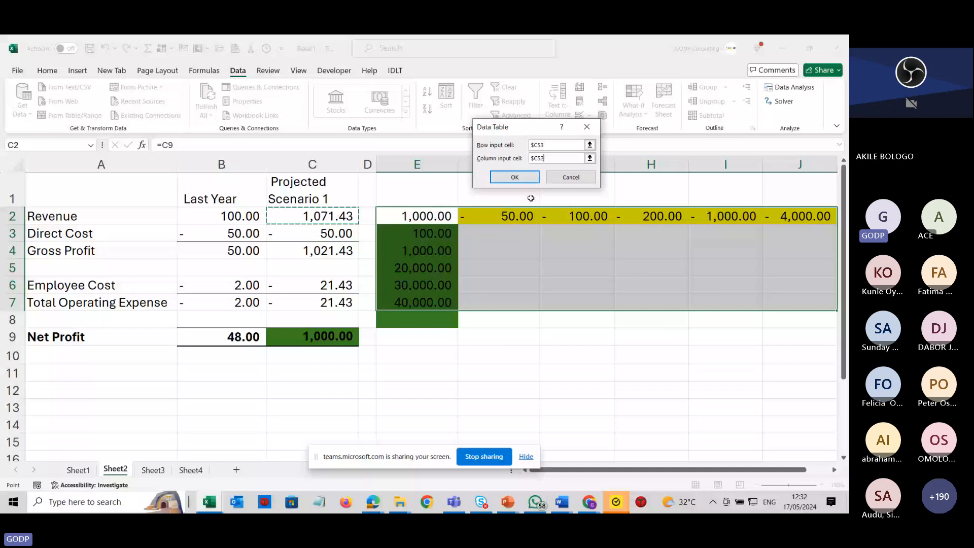
{"action": "left_click", "coordinate": [530, 180]}
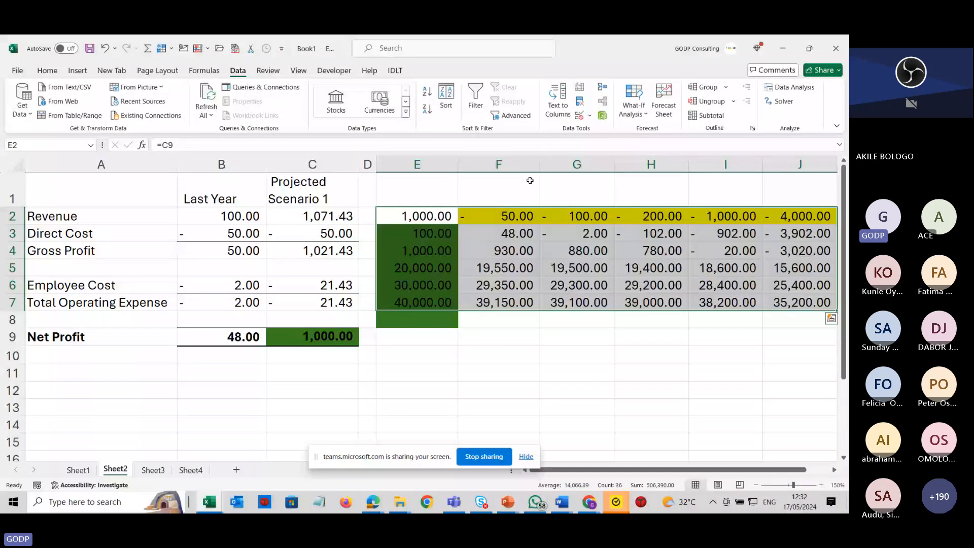
Fill cells B2:B3 with a light green background.
{"action": "left_click", "coordinate": [485, 353]}
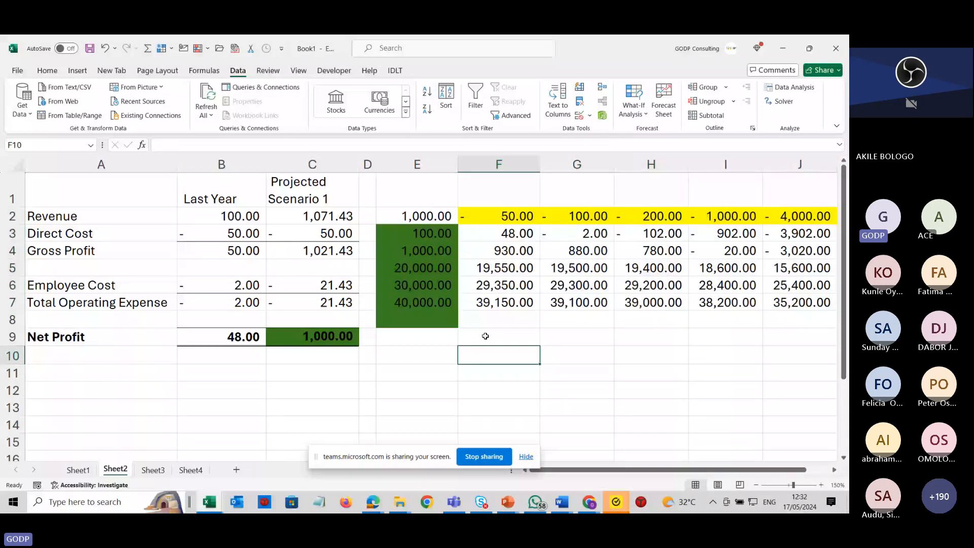
{"action": "left_click", "coordinate": [242, 216]}
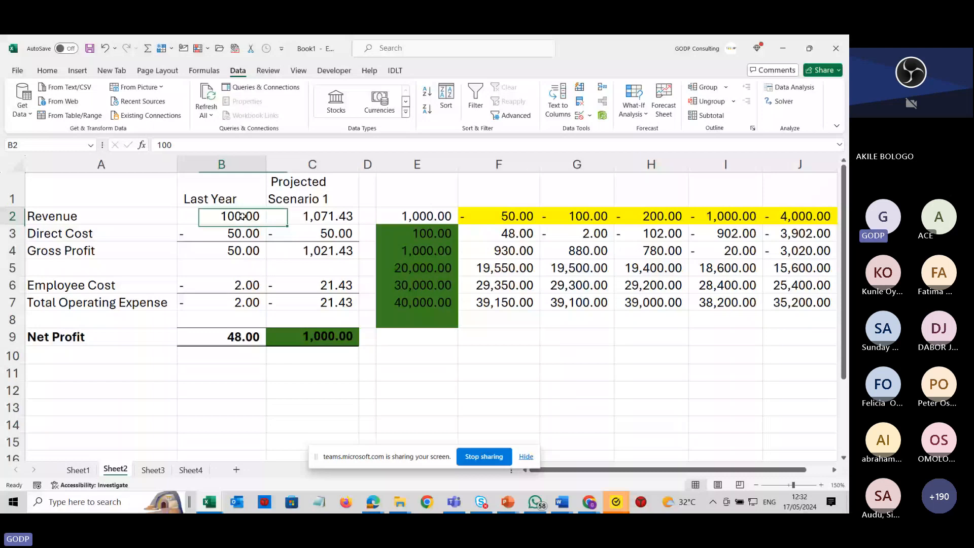
{"action": "left_click_drag", "start_coordinate": [242, 216], "coordinate": [242, 233]}
{"action": "left_click", "coordinate": [47, 71]}
{"action": "left_click", "coordinate": [148, 109]}
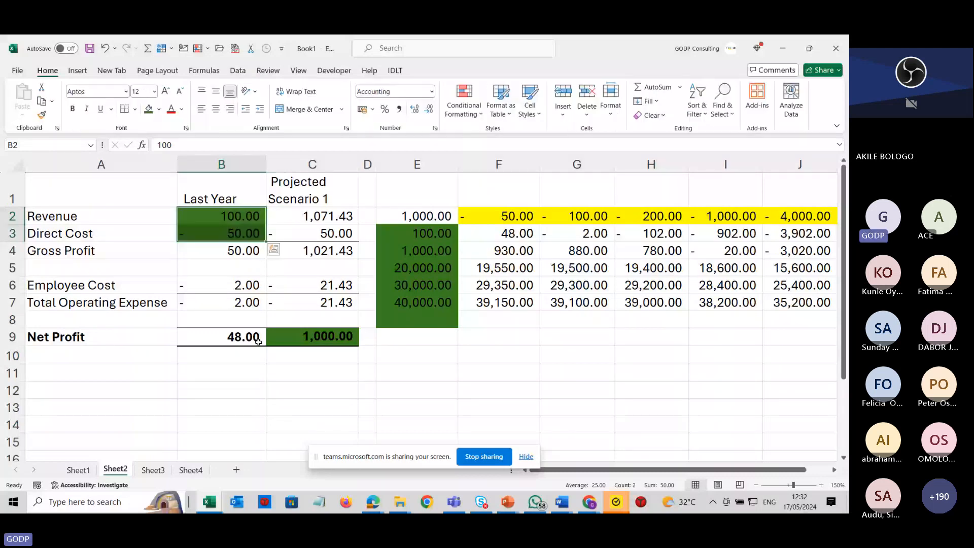
{"action": "left_click", "coordinate": [159, 109]}
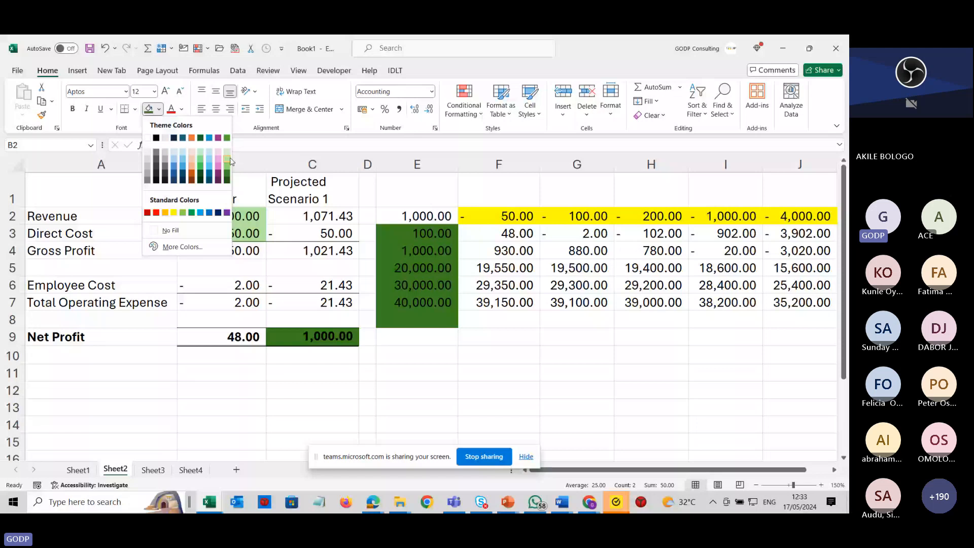
{"action": "left_click", "coordinate": [230, 161]}
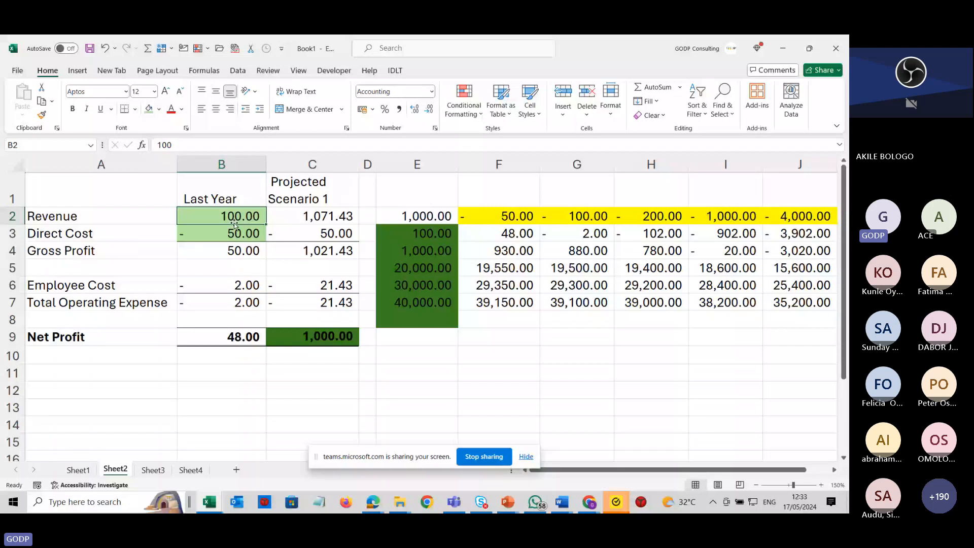
Inspect the employee cost formula and the data table result cells.
{"action": "left_click", "coordinate": [236, 290]}
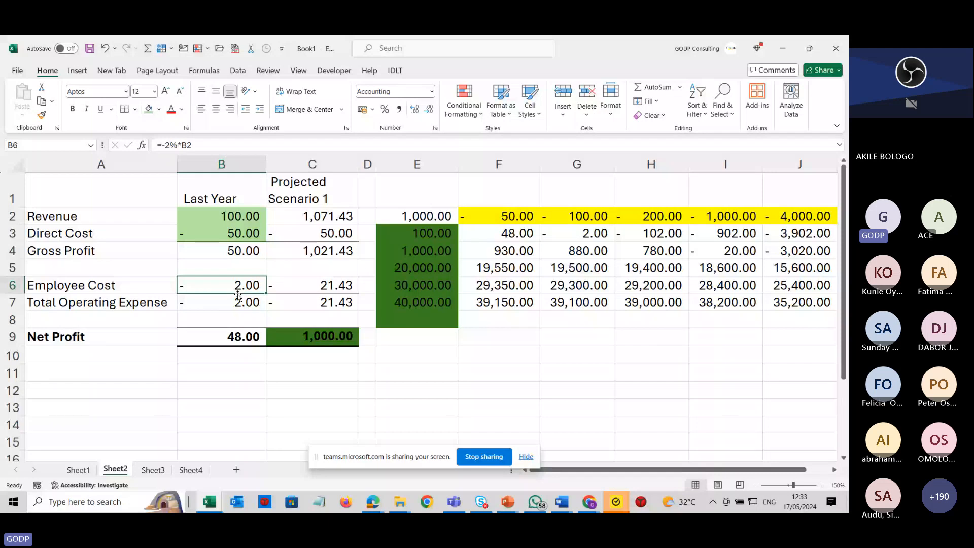
{"action": "left_click", "coordinate": [511, 233]}
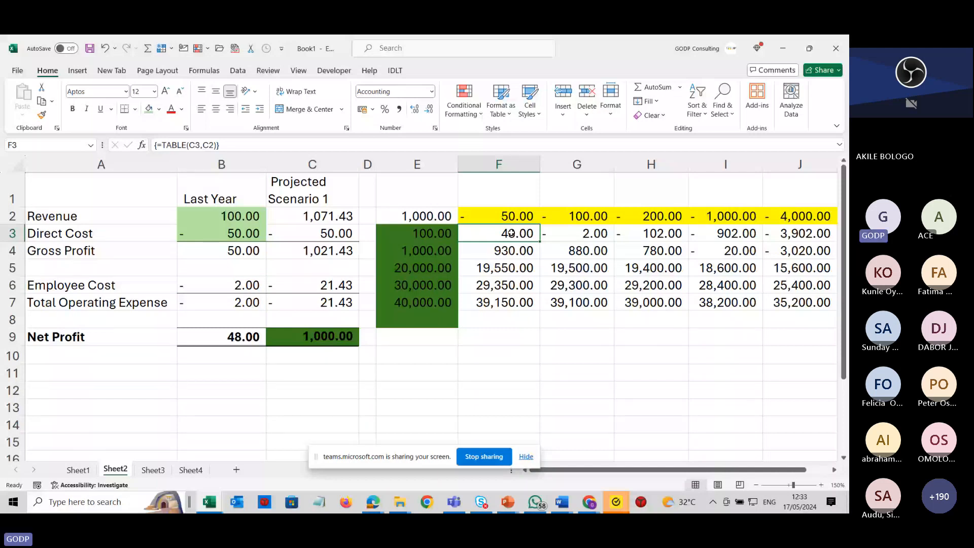
{"action": "key", "text": "Left"}
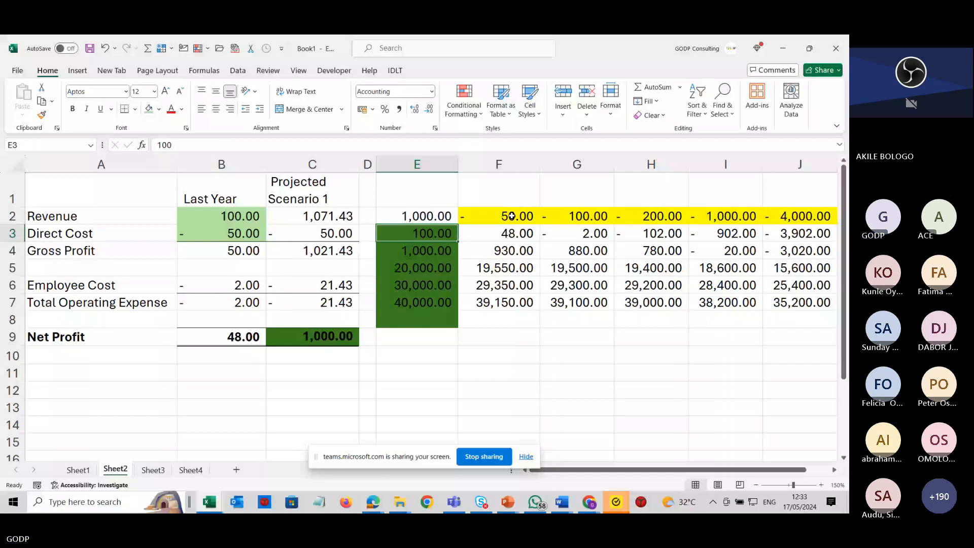
{"action": "left_click", "coordinate": [512, 233]}
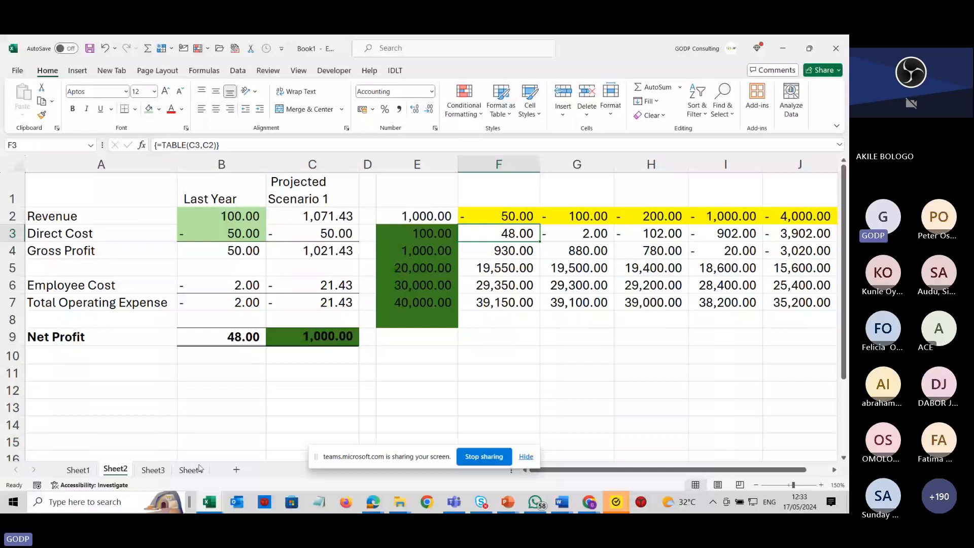
{"action": "left_click", "coordinate": [799, 308]}
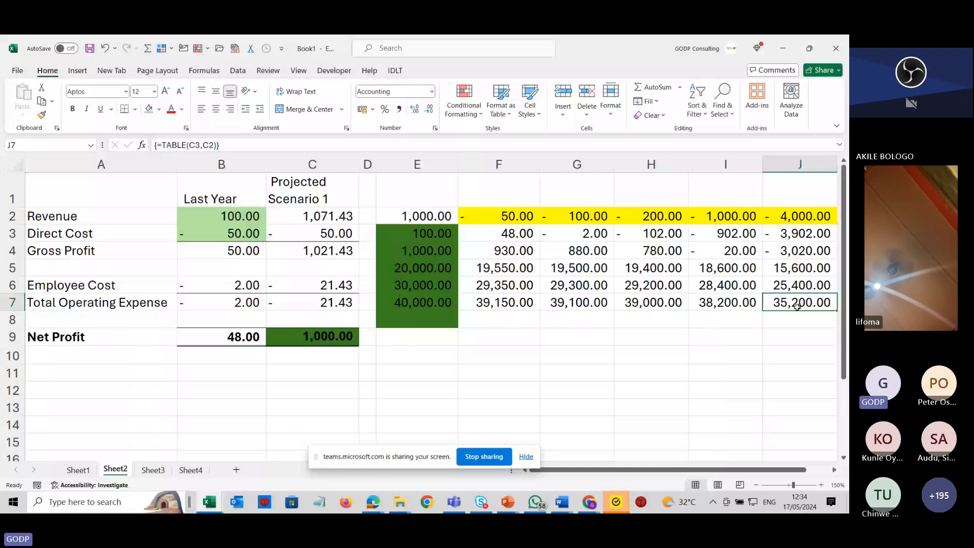
{"action": "key", "text": "alt+Tab"}
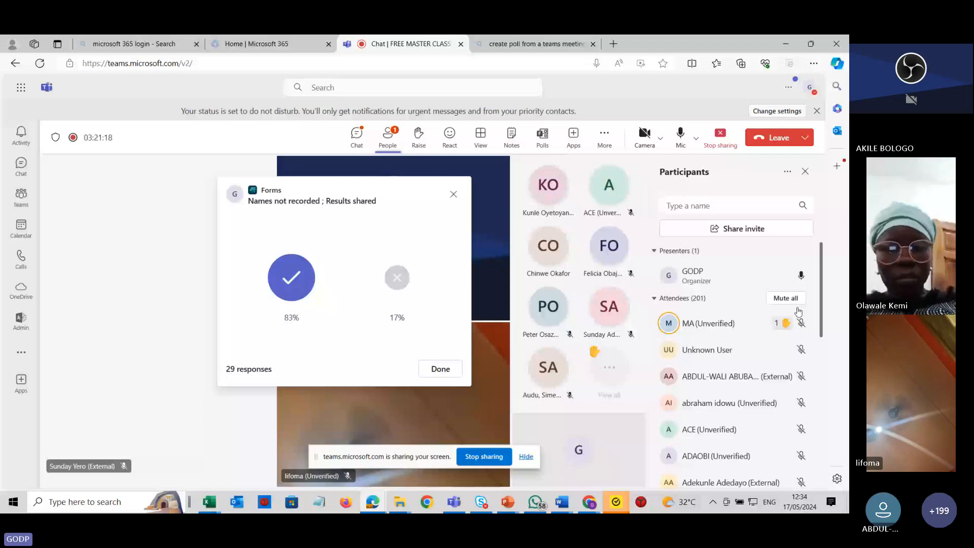
{"action": "key", "text": "alt+Tab"}
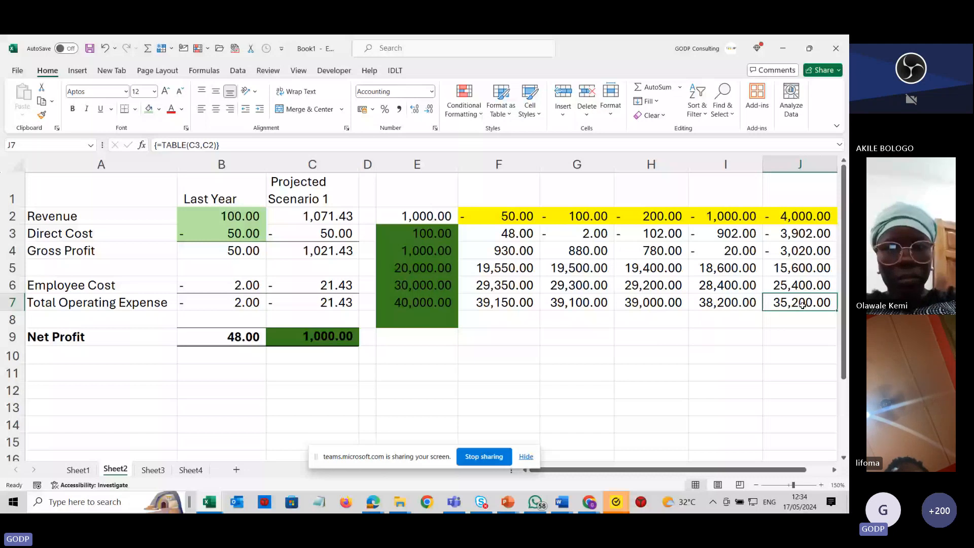
Move the Total Operating Expense and Net Profit rows from A7:C9 down to A10:C12.
{"action": "left_click_drag", "start_coordinate": [102, 303], "coordinate": [320, 336]}
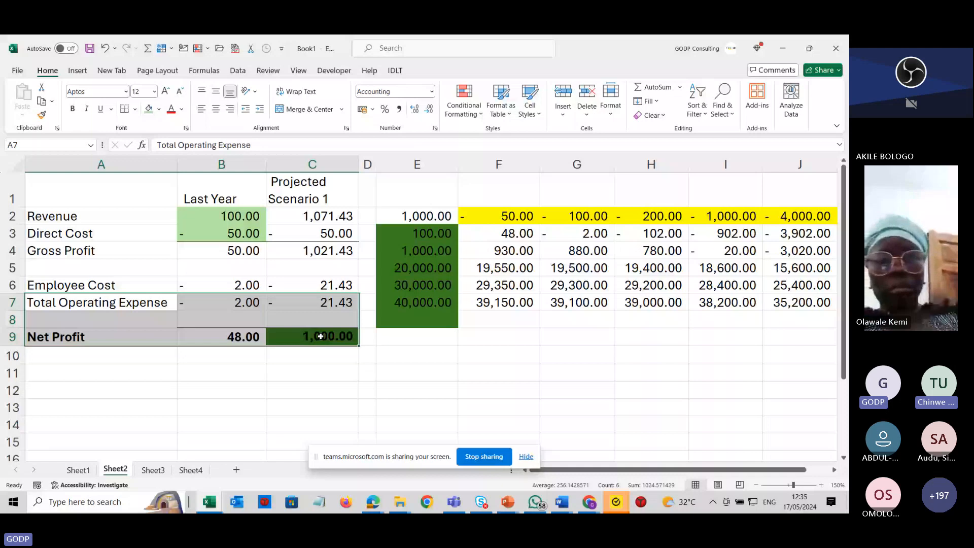
{"action": "left_click_drag", "start_coordinate": [320, 336], "coordinate": [320, 388]}
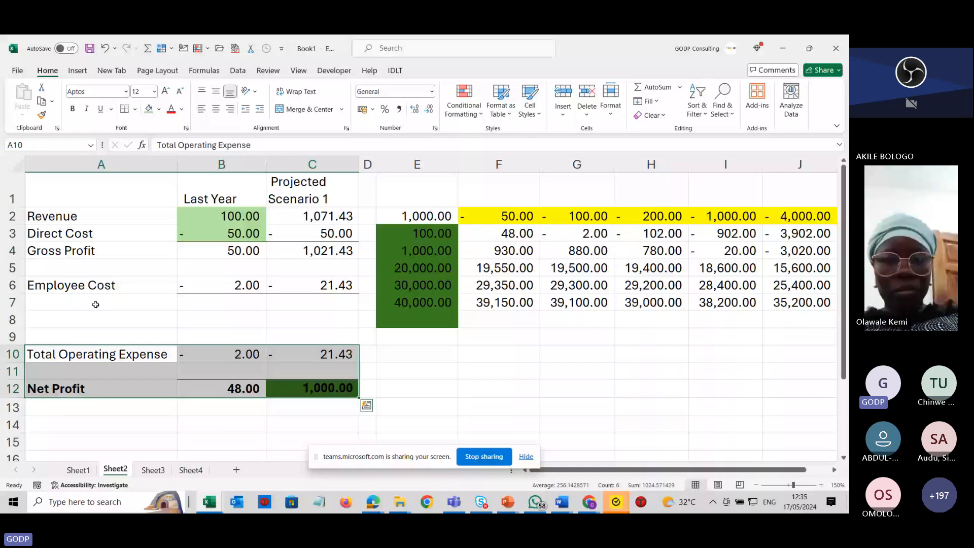
Add the label Advert cost in cell A7.
{"action": "left_click", "coordinate": [122, 297]}
{"action": "type", "text": "Adve"}
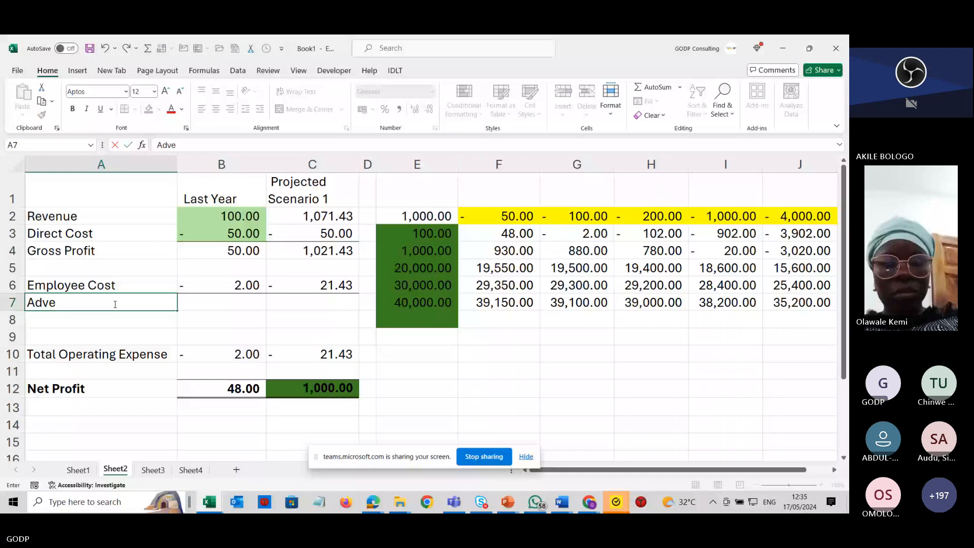
{"action": "type", "text": "rt cost"}
Enter an Advert cost formula of Revenue times -5% in B7 and fill it across to C7.
{"action": "left_click", "coordinate": [232, 306]}
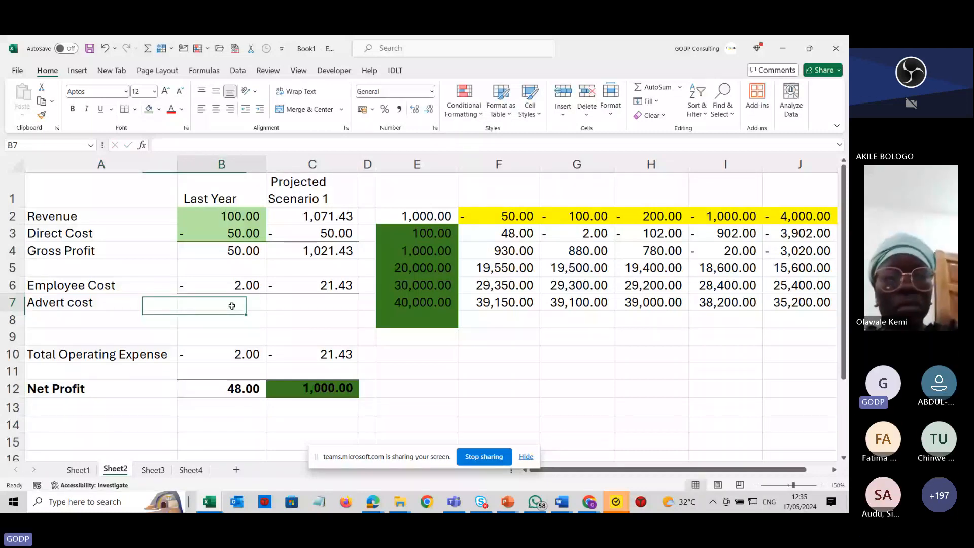
{"action": "type", "text": "-3"}
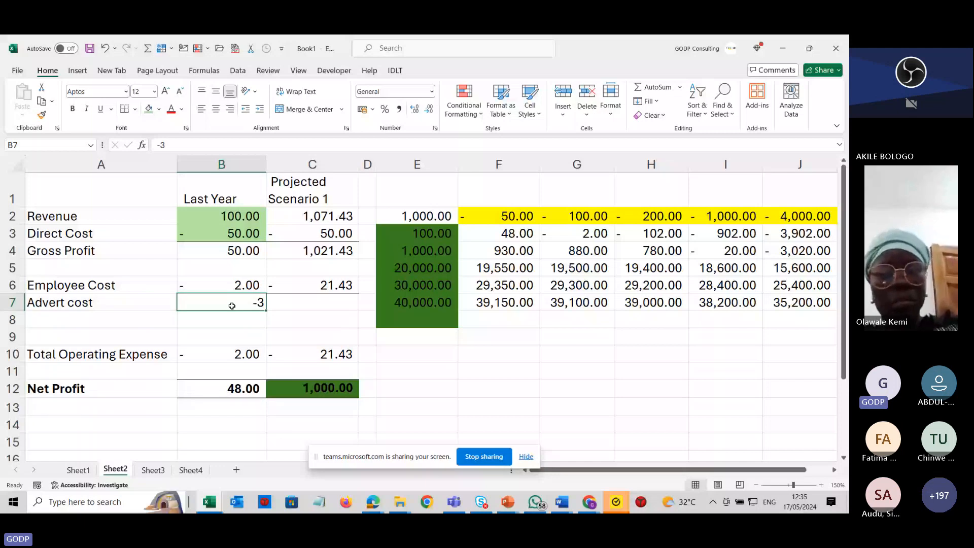
{"action": "type", "text": "="}
{"action": "left_click", "coordinate": [224, 214]}
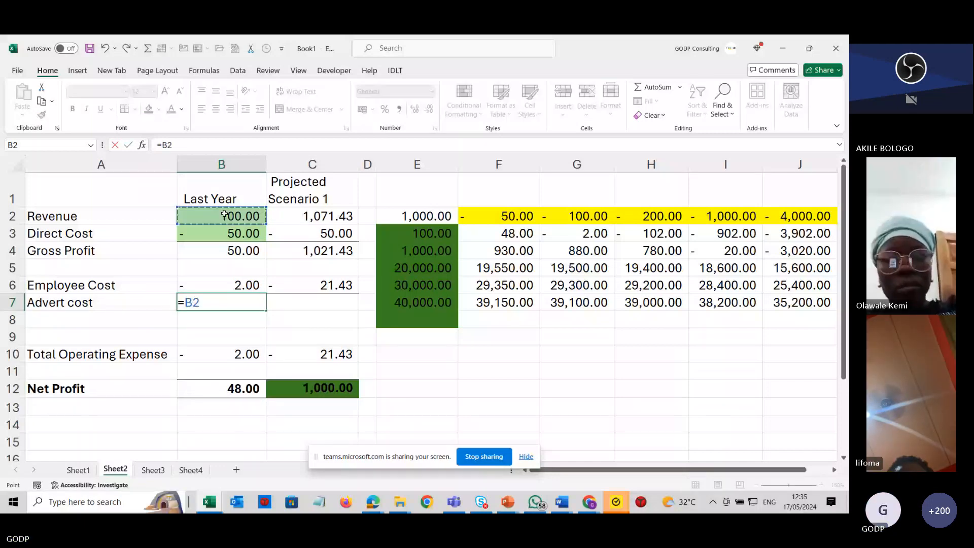
{"action": "type", "text": "*"}
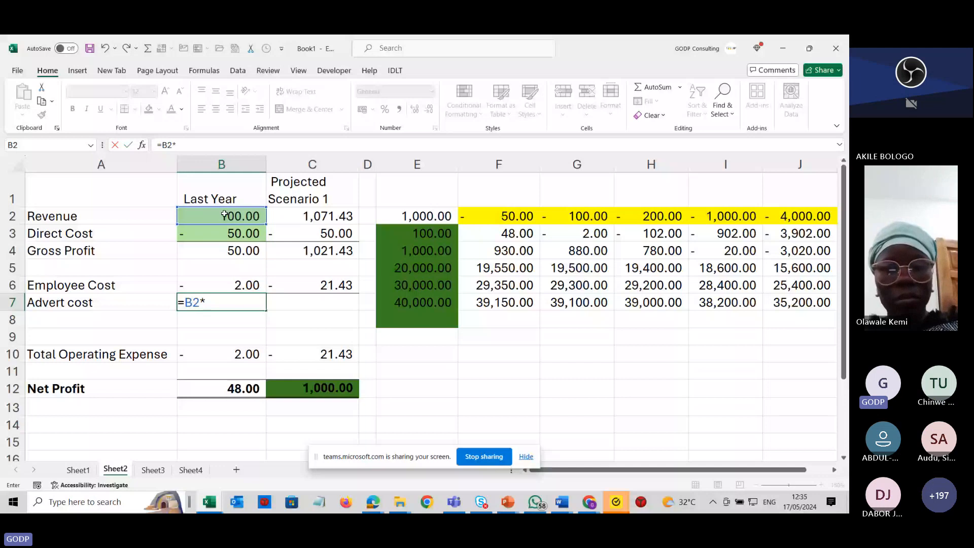
{"action": "type", "text": "-5%"}
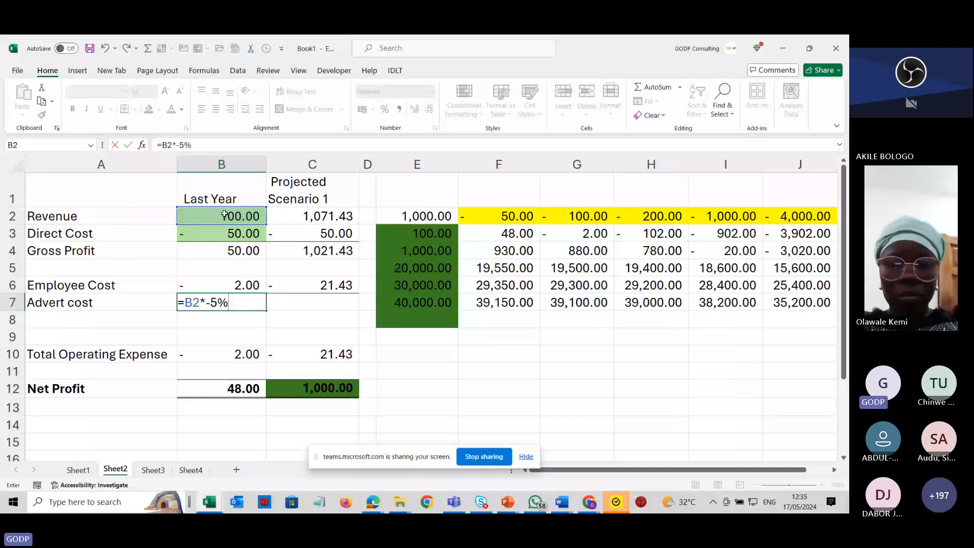
{"action": "left_click_drag", "start_coordinate": [267, 310], "coordinate": [325, 315]}
Move the Total Operating Expense and Net Profit rows up from A10:C12 to A8:C10.
{"action": "left_click_drag", "start_coordinate": [102, 354], "coordinate": [304, 388]}
{"action": "left_click_drag", "start_coordinate": [276, 345], "coordinate": [276, 315]}
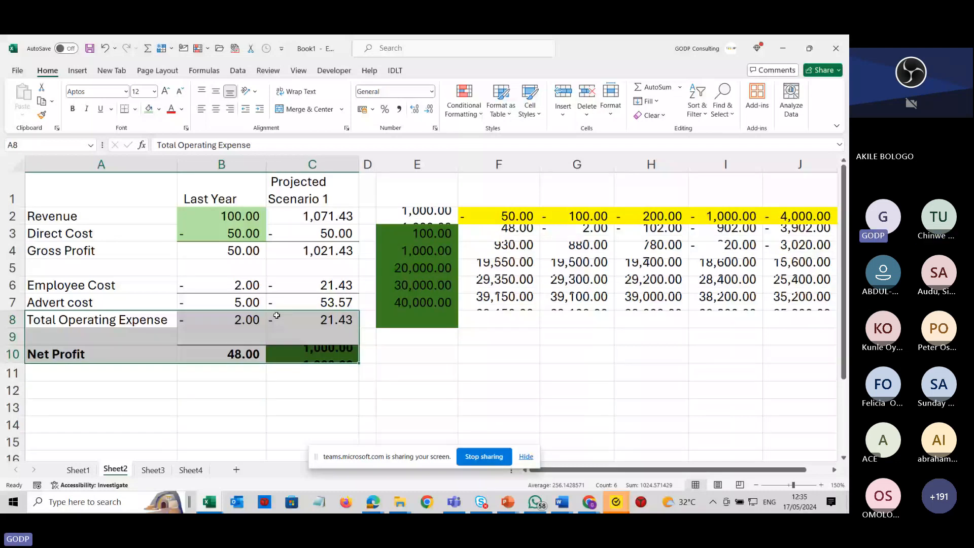
{"action": "left_click_drag", "start_coordinate": [223, 285], "coordinate": [314, 285]}
{"action": "left_click", "coordinate": [134, 108]}
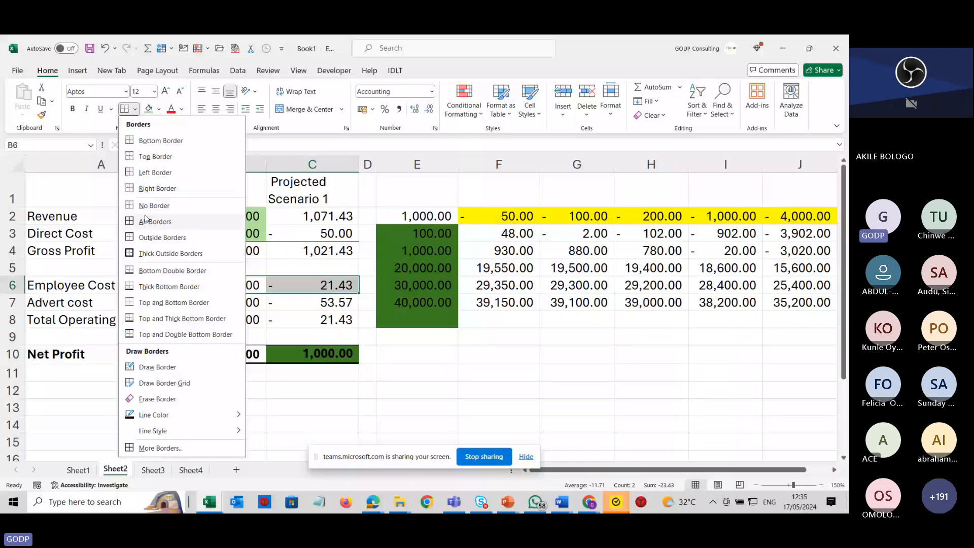
{"action": "left_click", "coordinate": [259, 319]}
Add a bottom border under the Advert cost values in B7:C7.
{"action": "left_click_drag", "start_coordinate": [251, 303], "coordinate": [306, 305]}
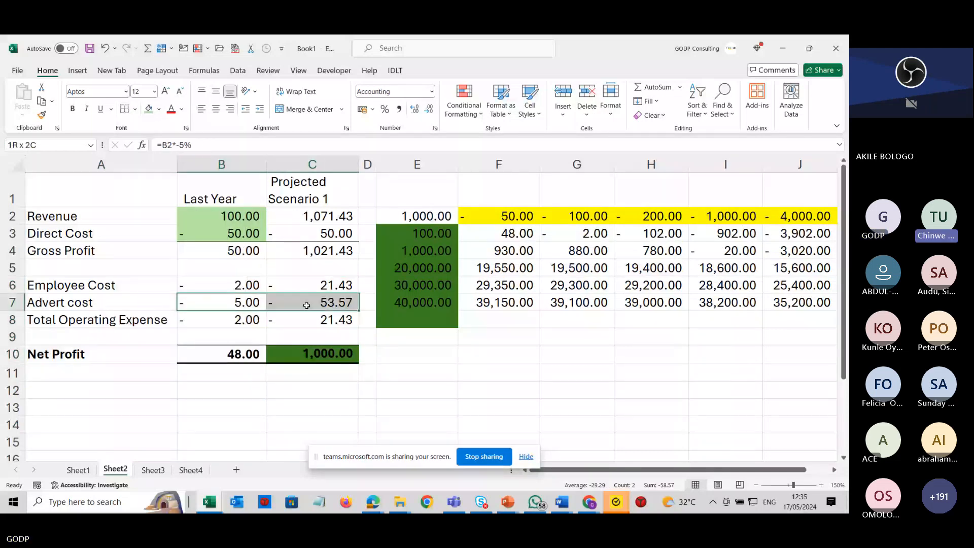
{"action": "left_click", "coordinate": [135, 109]}
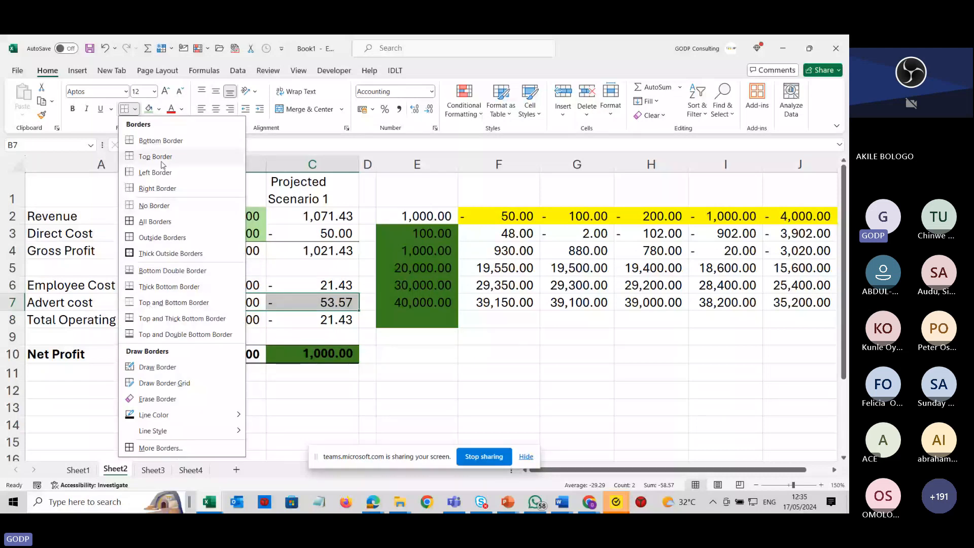
{"action": "left_click", "coordinate": [161, 141]}
{"action": "left_click", "coordinate": [313, 407]}
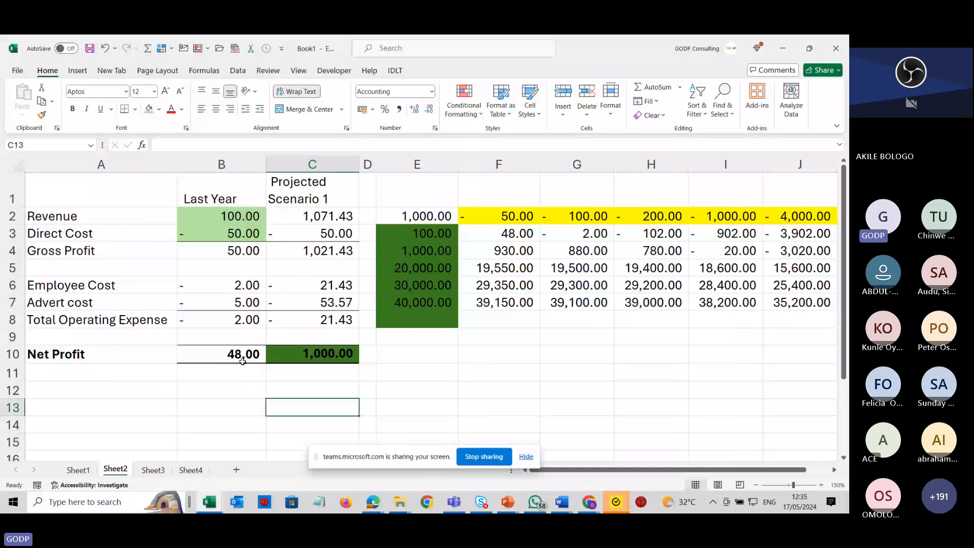
Extend the Total Operating Expense SUM in B8 to cover B6:B7 and copy it to C8.
{"action": "double_click", "coordinate": [253, 320]}
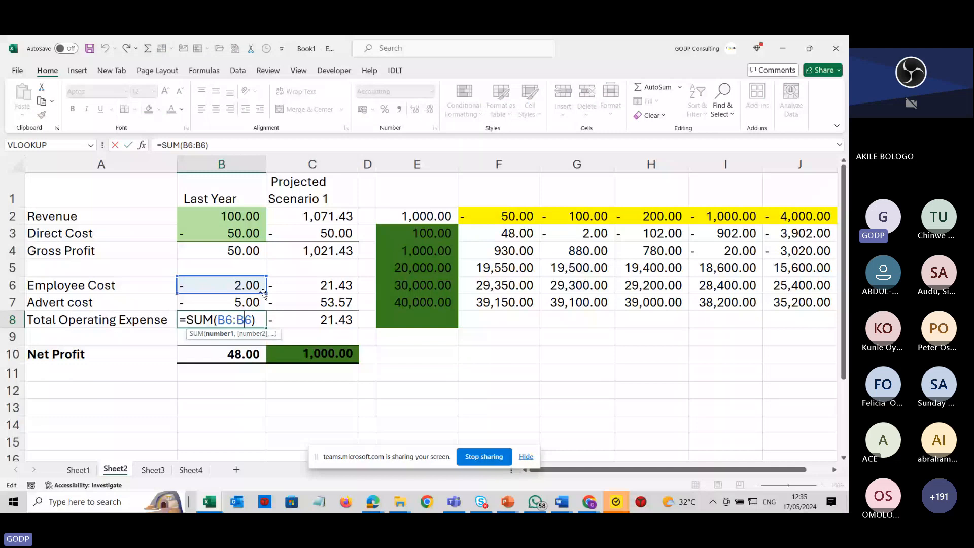
{"action": "left_click_drag", "start_coordinate": [264, 294], "coordinate": [264, 310]}
{"action": "key", "text": "Return"}
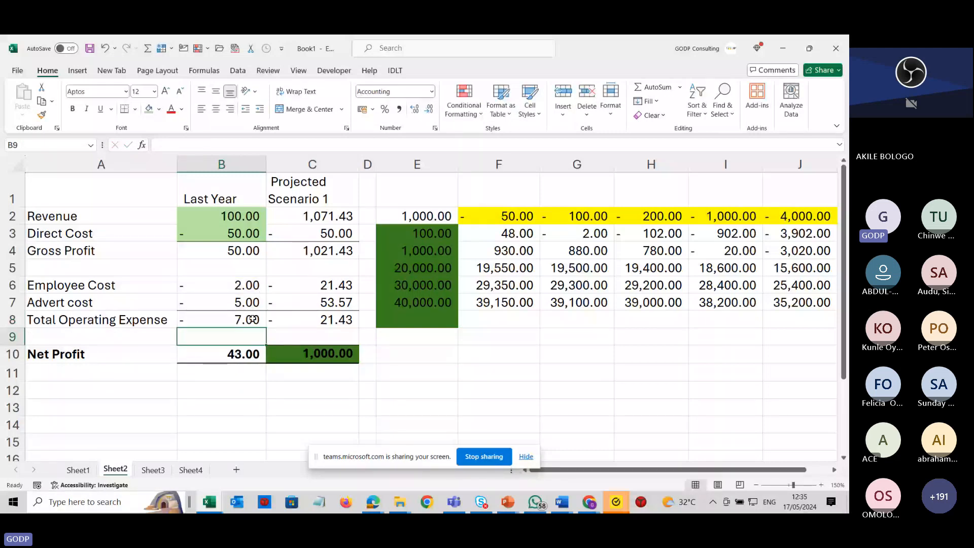
{"action": "left_click", "coordinate": [254, 319]}
{"action": "left_click_drag", "start_coordinate": [265, 327], "coordinate": [336, 333]}
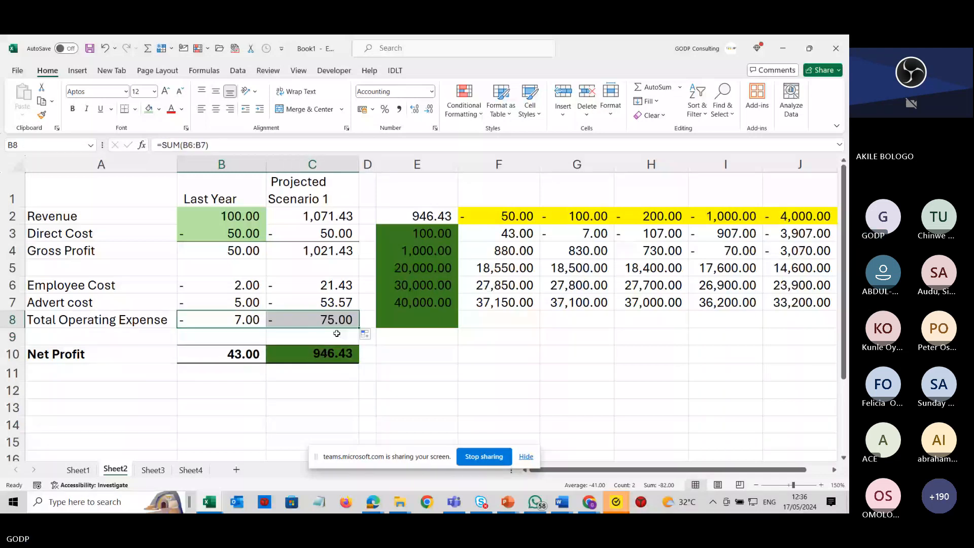
Inspect the data table result cells after the new advert cost.
{"action": "left_click", "coordinate": [512, 238]}
{"action": "mouse_move", "coordinate": [561, 502]}
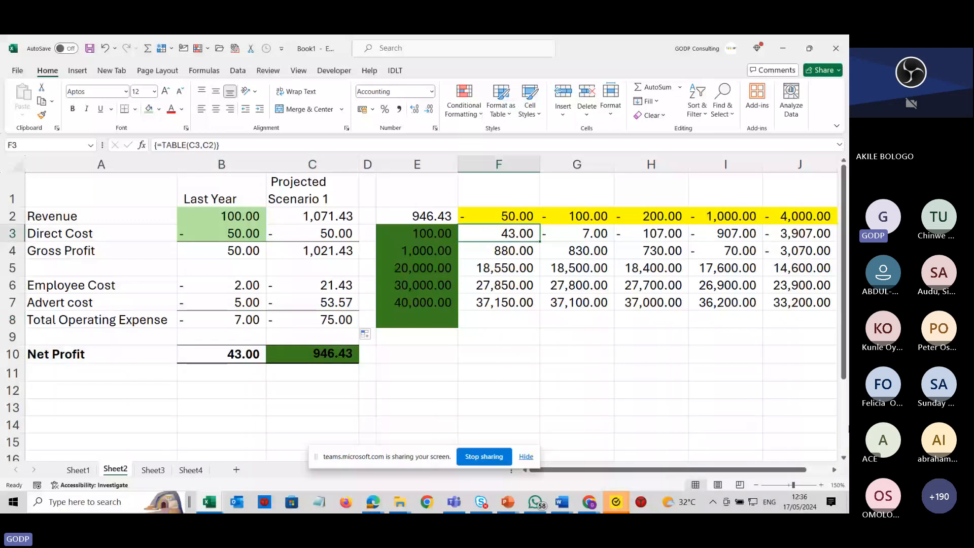
{"action": "left_click", "coordinate": [802, 302]}
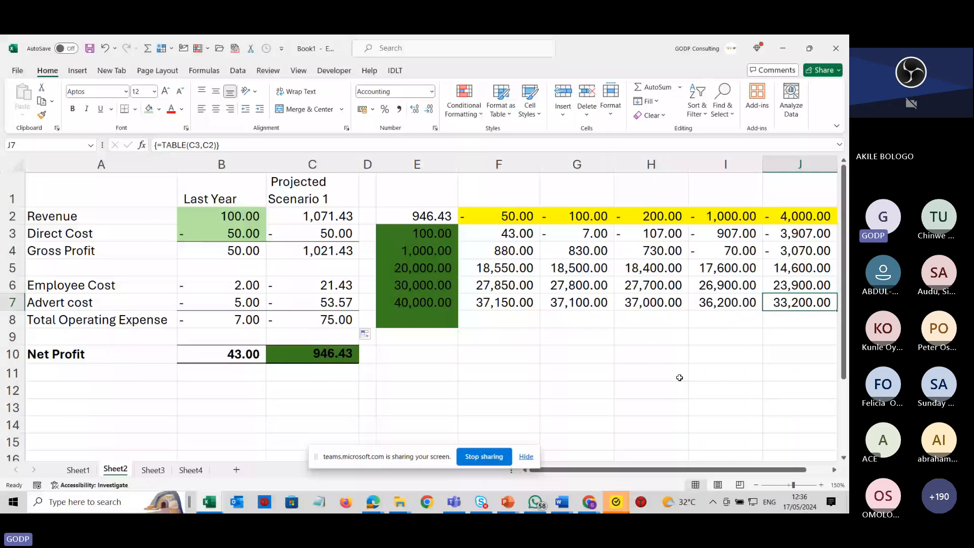
{"action": "left_click", "coordinate": [482, 378]}
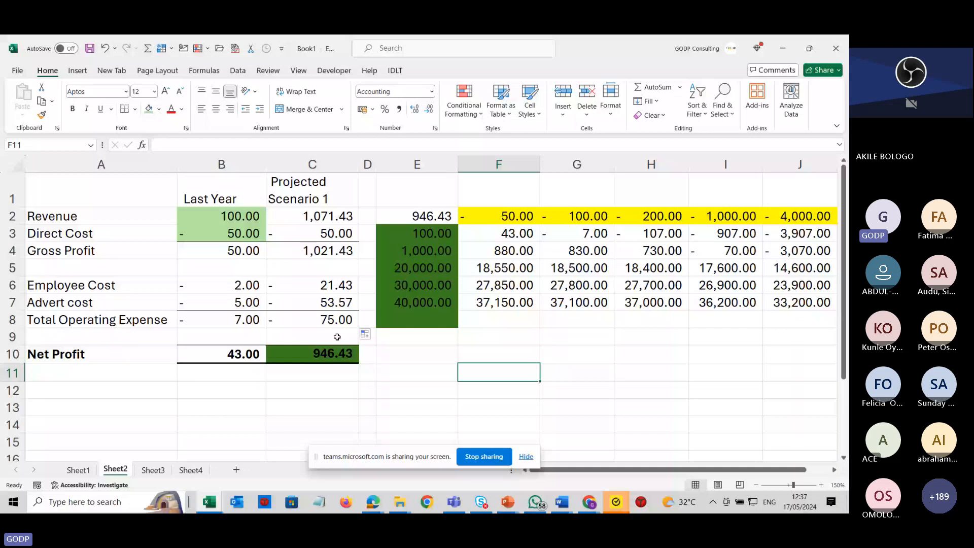
{"action": "left_click", "coordinate": [290, 402]}
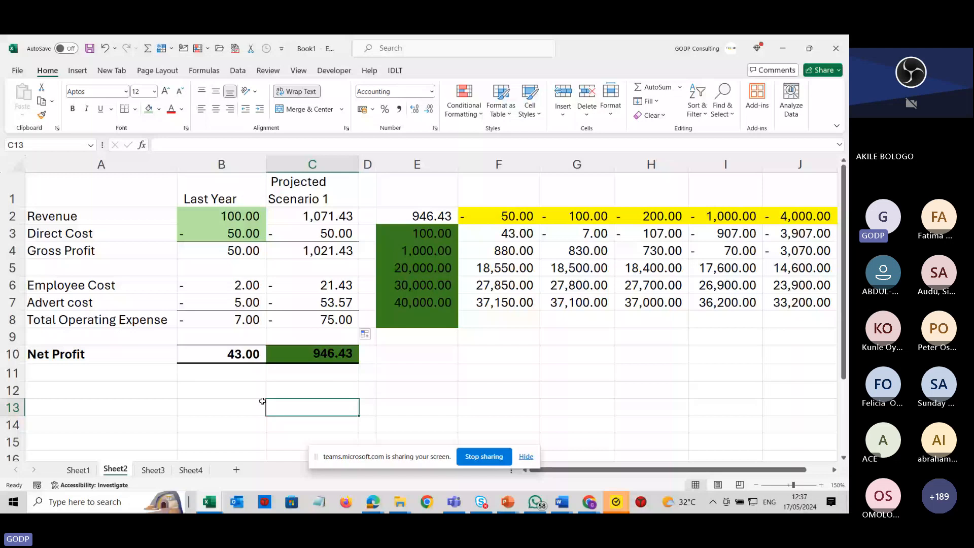
Create range names from the left-column labels for the Last Year block A2:B10.
{"action": "left_click_drag", "start_coordinate": [50, 216], "coordinate": [201, 294]}
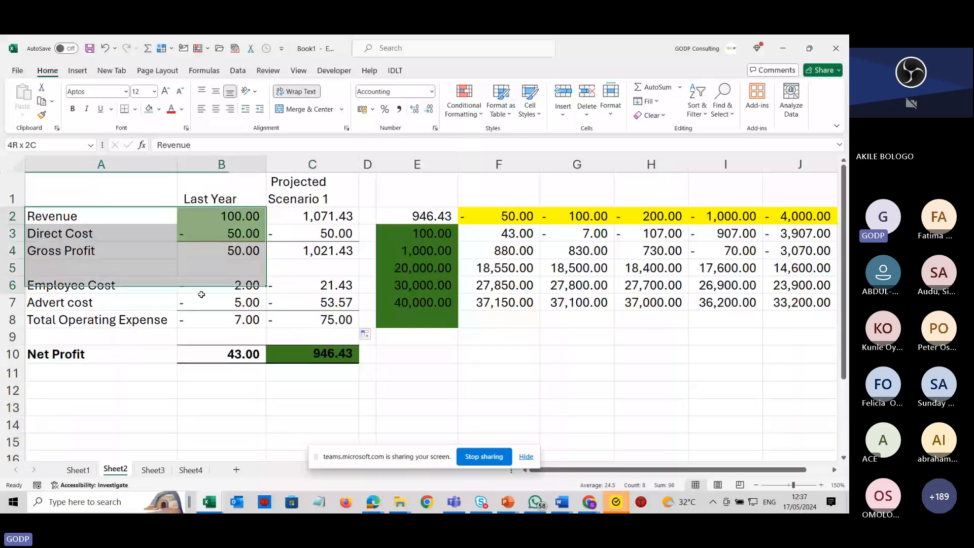
{"action": "left_click", "coordinate": [101, 303]}
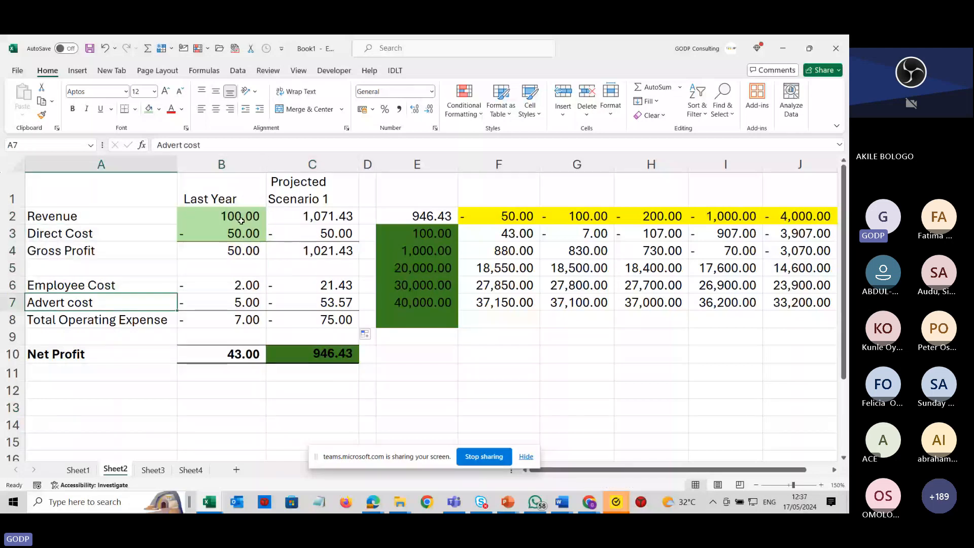
{"action": "left_click", "coordinate": [240, 218]}
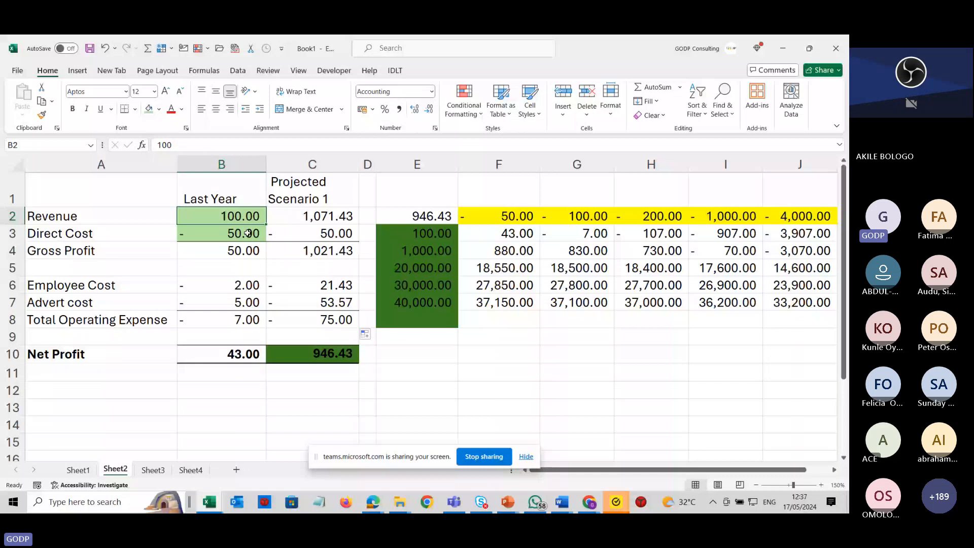
{"action": "left_click", "coordinate": [248, 232]}
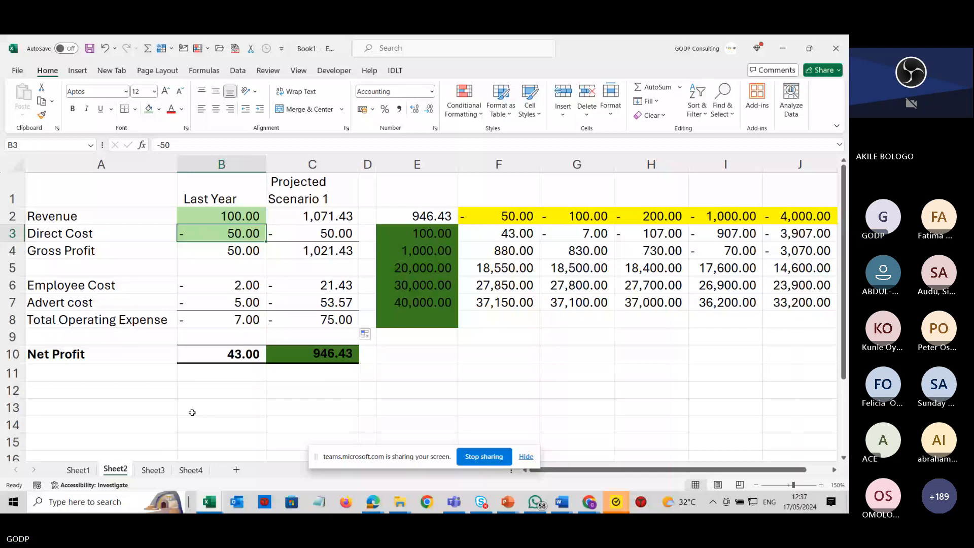
{"action": "left_click_drag", "start_coordinate": [100, 210], "coordinate": [188, 300]}
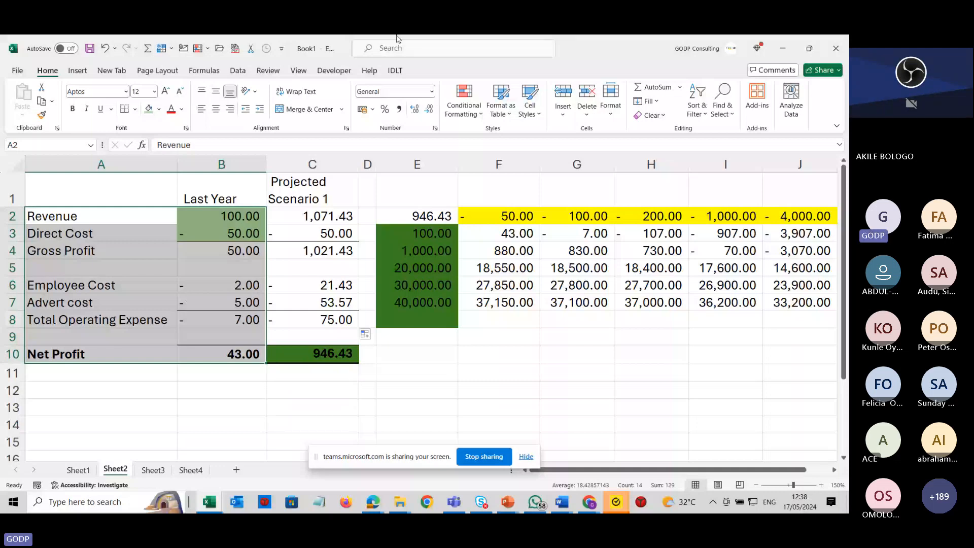
{"action": "left_click", "coordinate": [206, 71]}
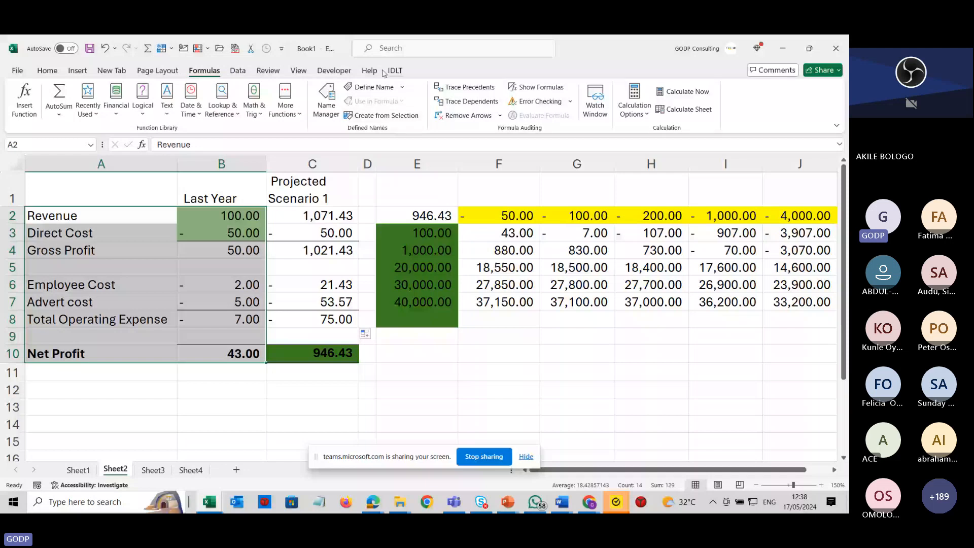
{"action": "left_click", "coordinate": [382, 119]}
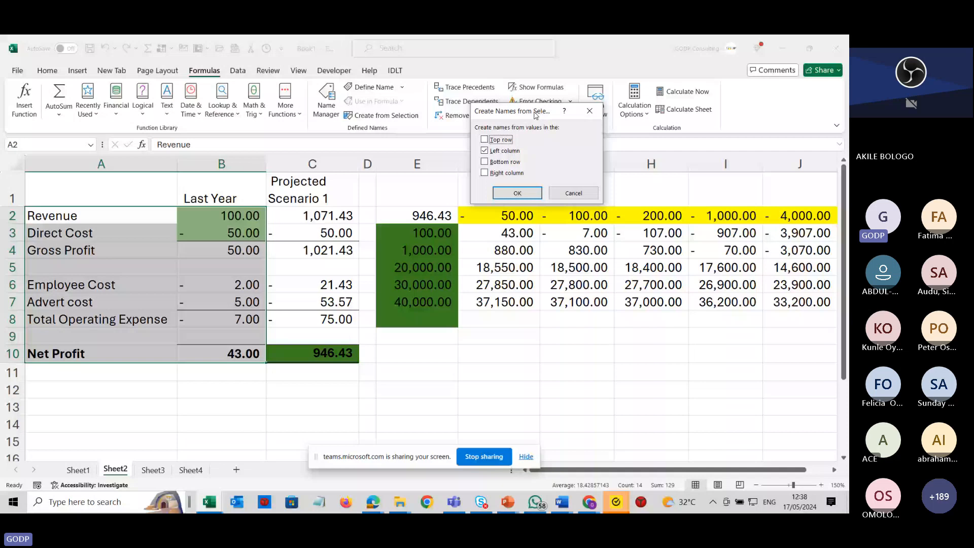
{"action": "left_click_drag", "start_coordinate": [535, 116], "coordinate": [429, 159]}
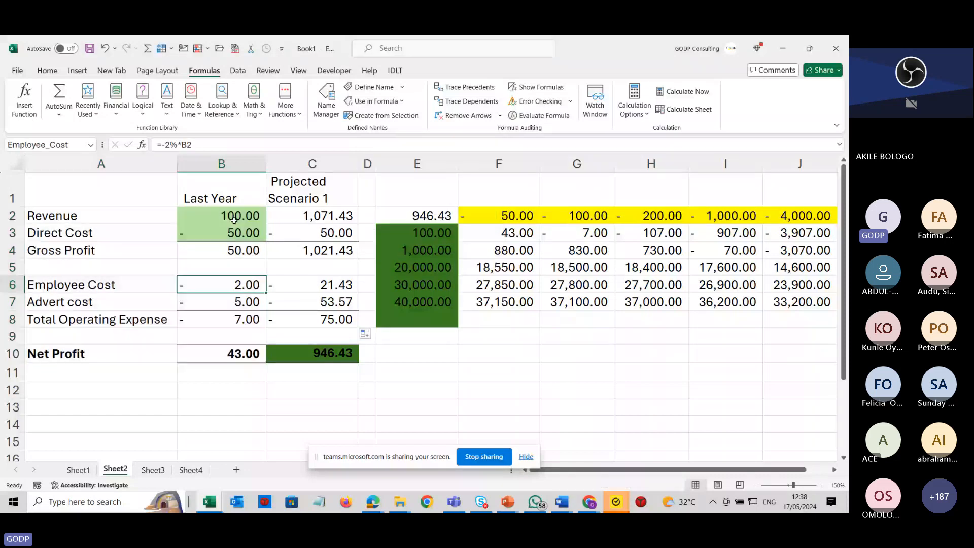
Check the names assigned to the Revenue, Direct Cost and Gross Profit cells.
{"action": "left_click", "coordinate": [233, 220]}
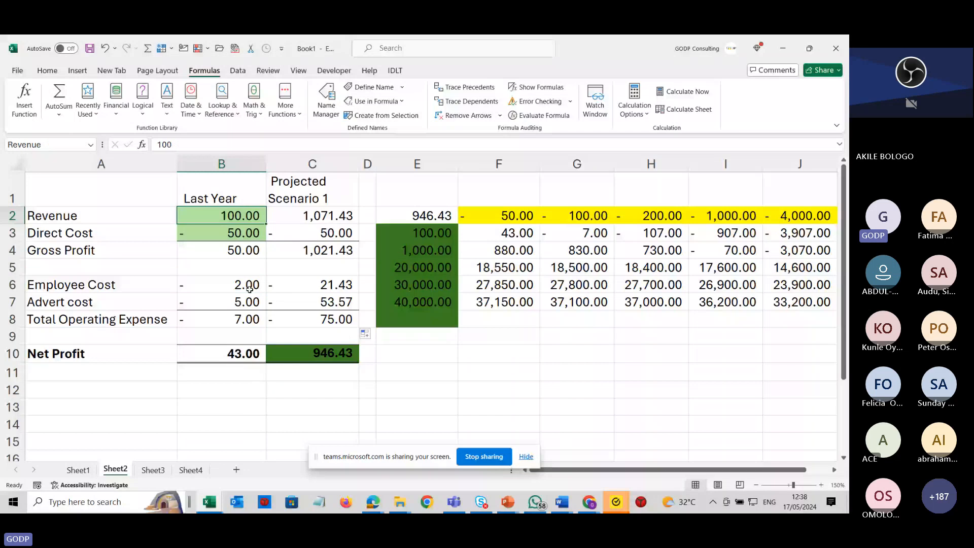
{"action": "key", "text": "Down"}
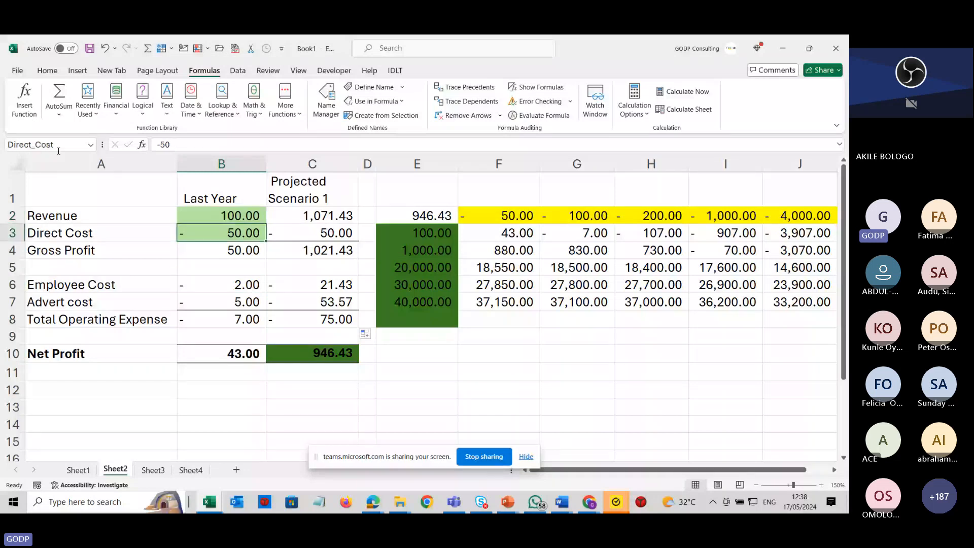
{"action": "left_click", "coordinate": [219, 256]}
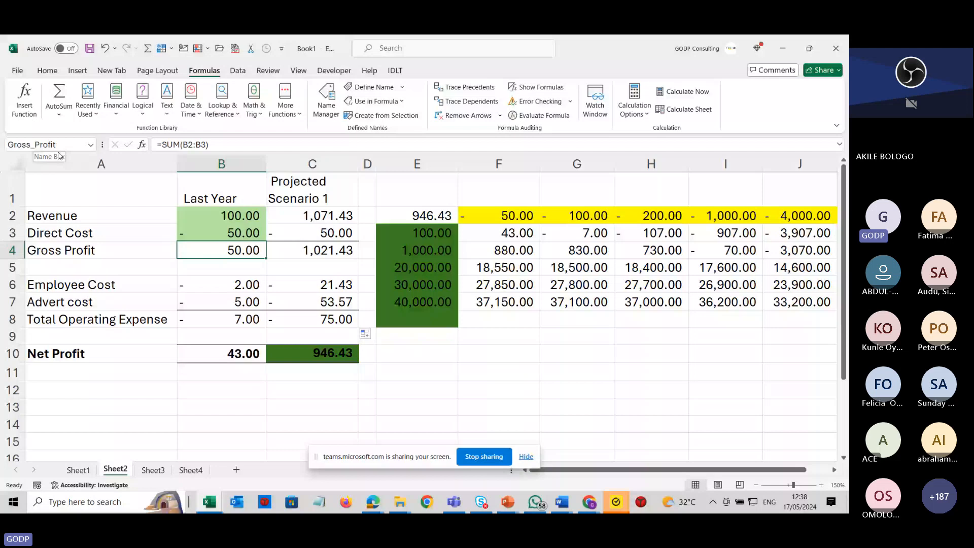
{"action": "left_click", "coordinate": [198, 384]}
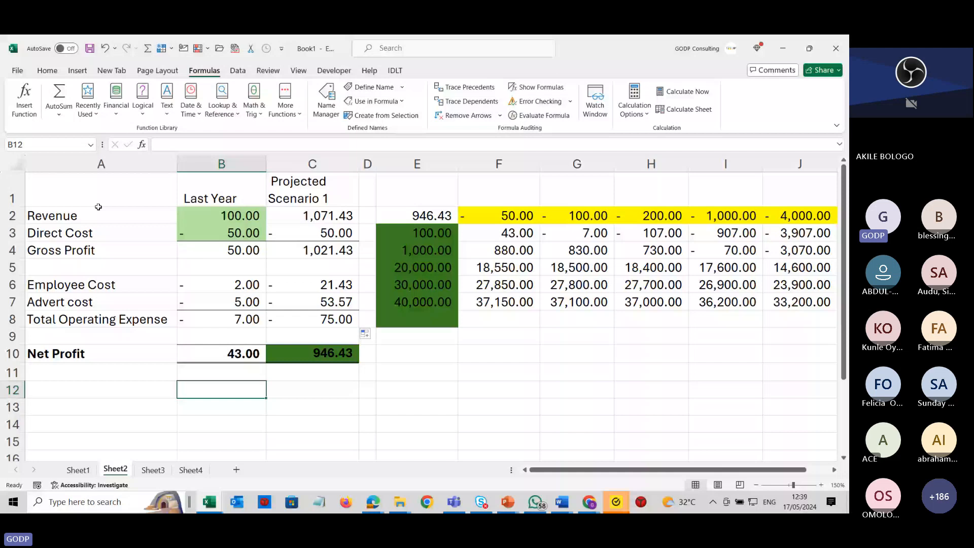
Recreate names from the left-column labels for A2:B10 and check the Revenue cell's name.
{"action": "left_click_drag", "start_coordinate": [98, 207], "coordinate": [217, 363]}
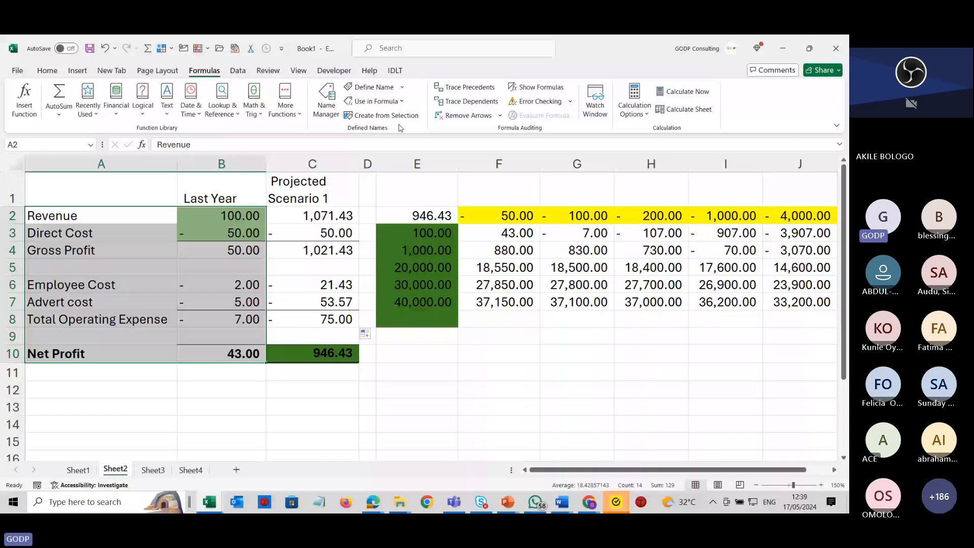
{"action": "left_click", "coordinate": [366, 120]}
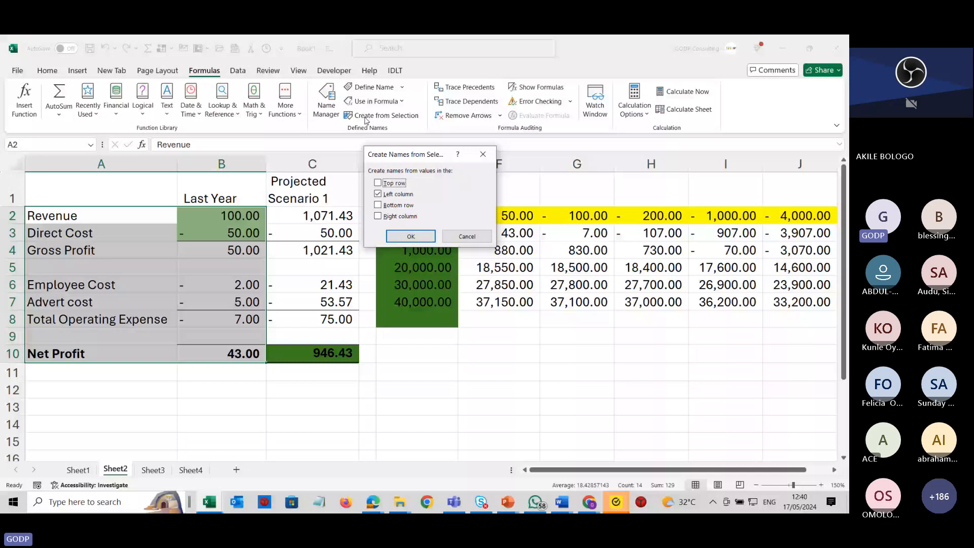
{"action": "left_click", "coordinate": [406, 234]}
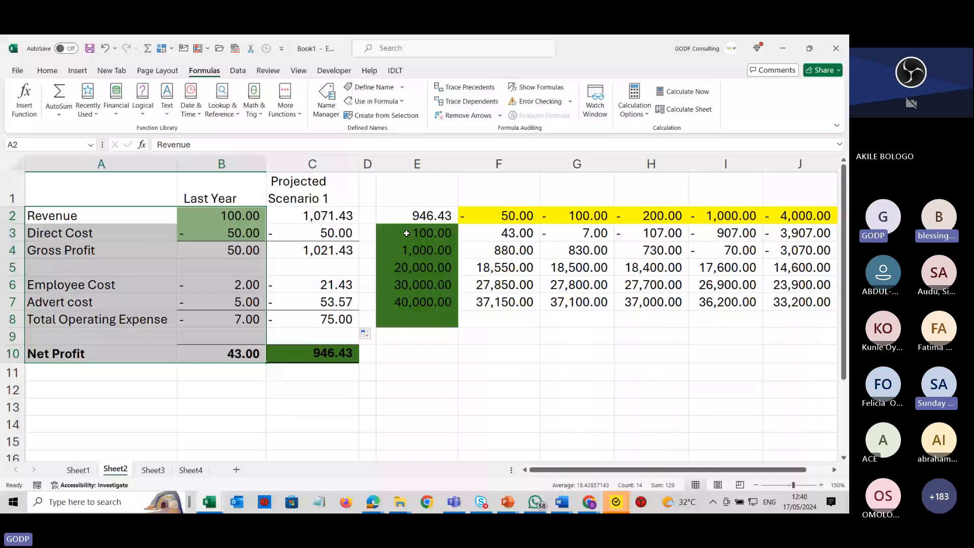
{"action": "left_click", "coordinate": [219, 216]}
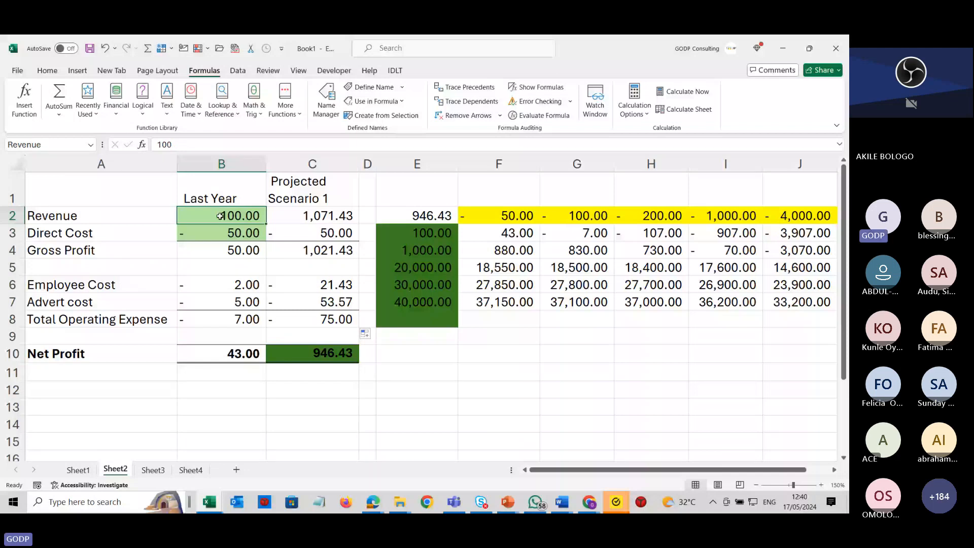
{"action": "key", "text": "alt+Tab"}
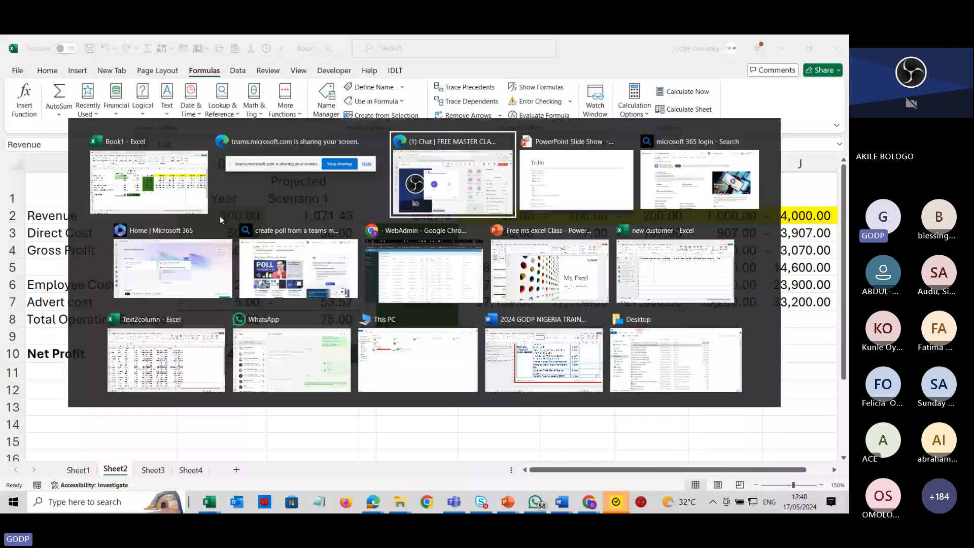
{"action": "key", "text": "Escape"}
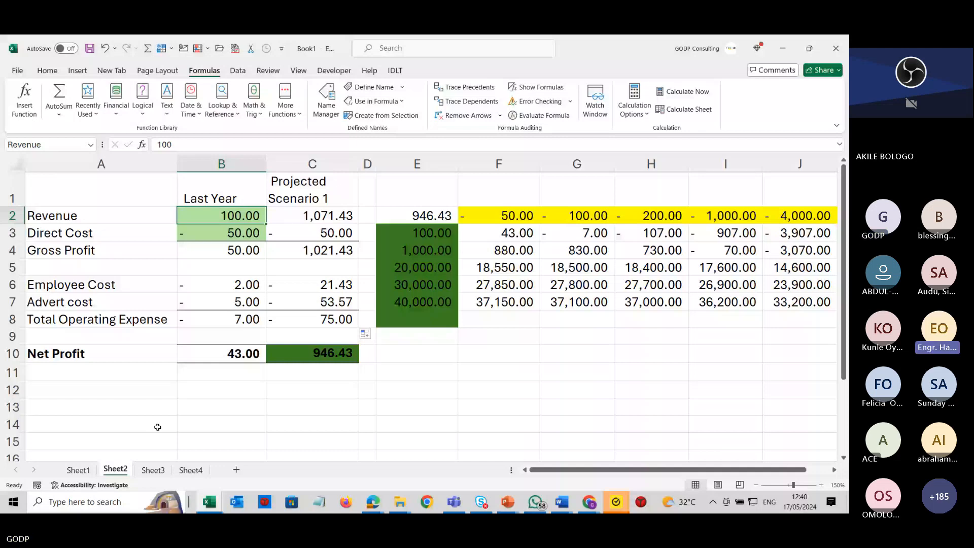
Check the poll results and participant list in the Teams meeting window, returning to the workbook.
{"action": "left_click", "coordinate": [181, 405]}
{"action": "key", "text": "alt+Tab"}
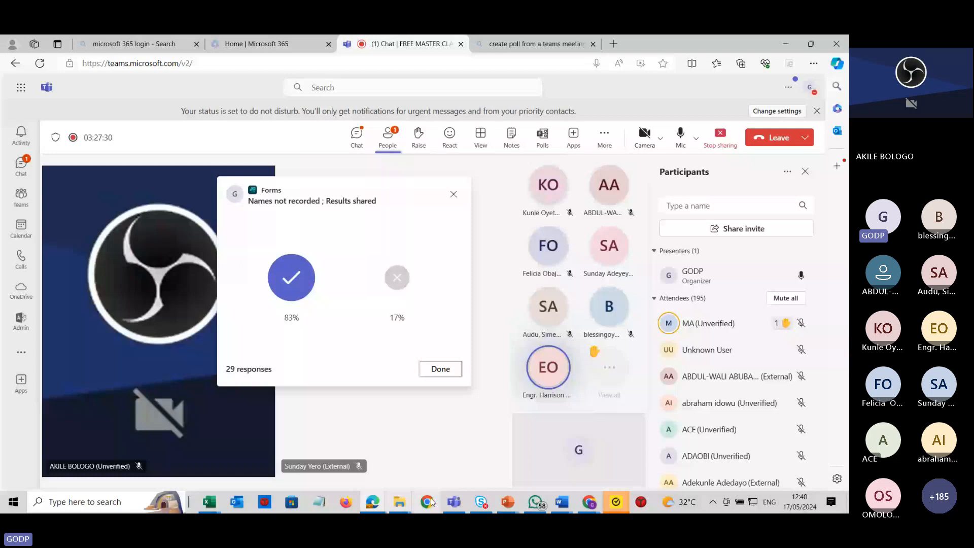
{"action": "scroll", "coordinate": [748, 351], "scroll_direction": "down", "scroll_amount": 1}
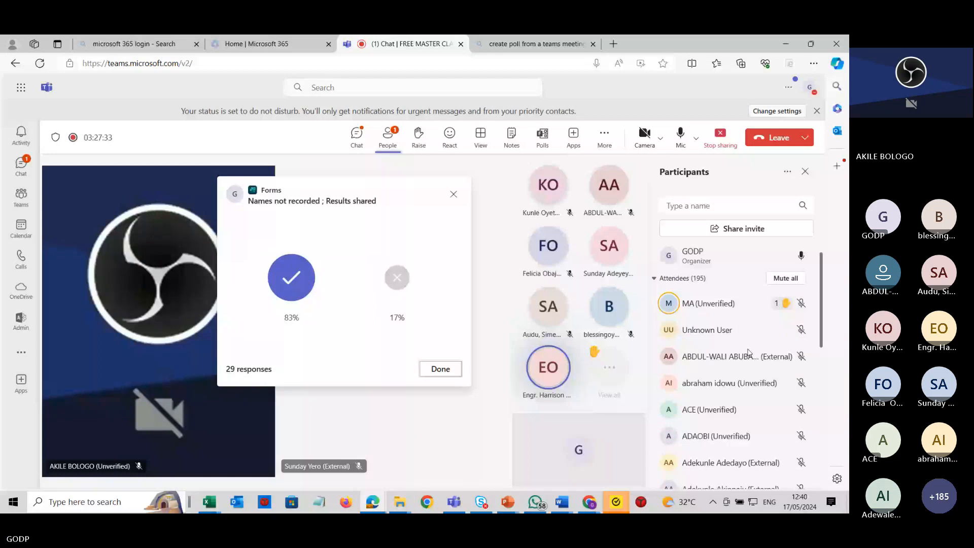
{"action": "key", "text": "alt+Tab"}
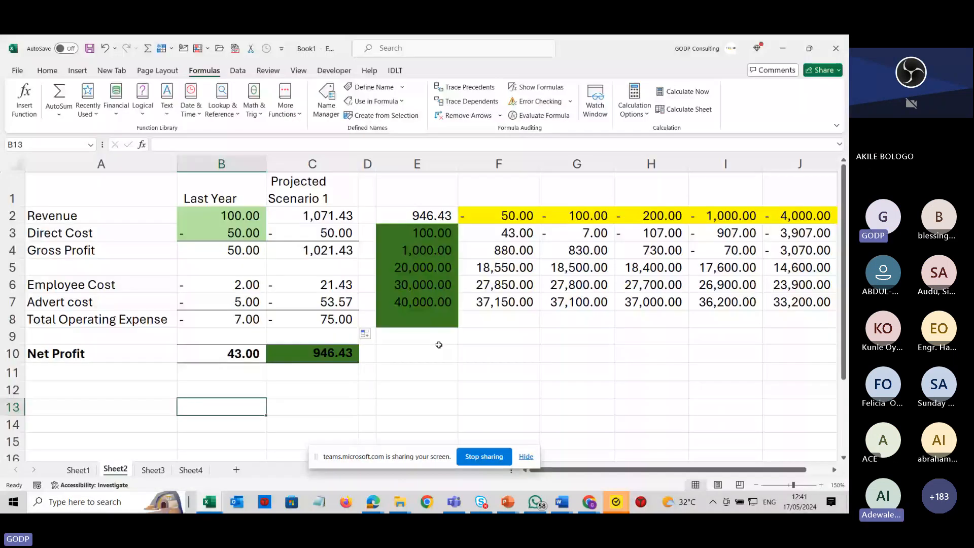
Open the Scenario Manager and start adding a scenario named Scenario 1.
{"action": "left_click", "coordinate": [438, 346]}
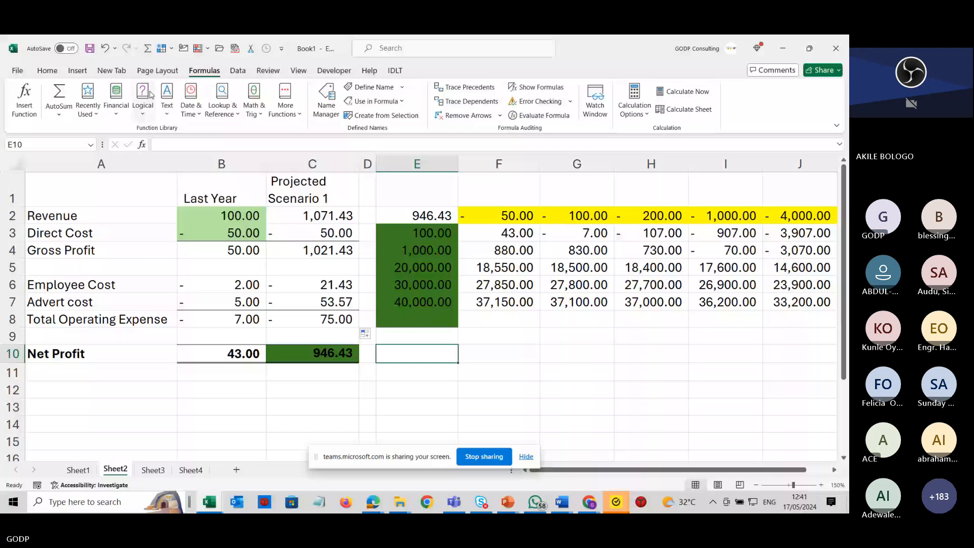
{"action": "left_click", "coordinate": [112, 265]}
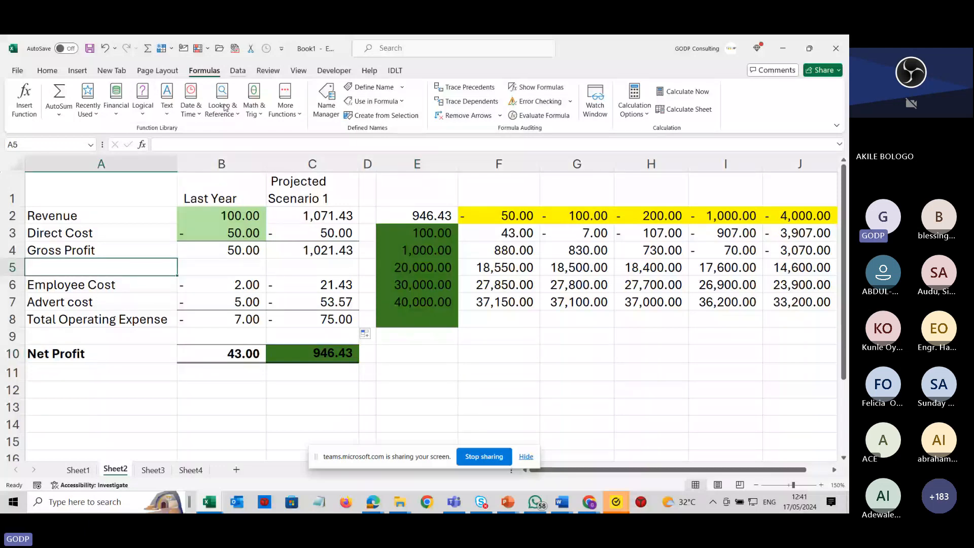
{"action": "left_click", "coordinate": [98, 281]}
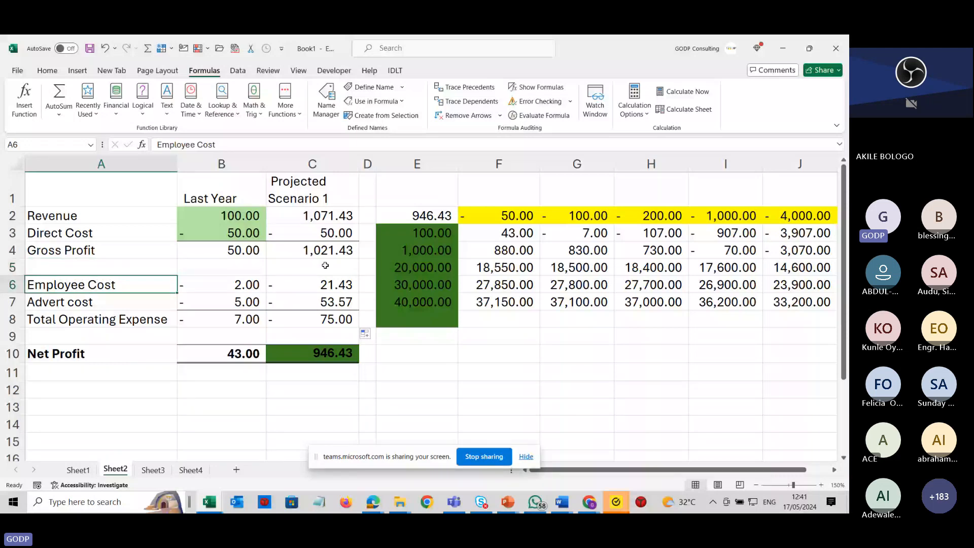
{"action": "left_click", "coordinate": [238, 70]}
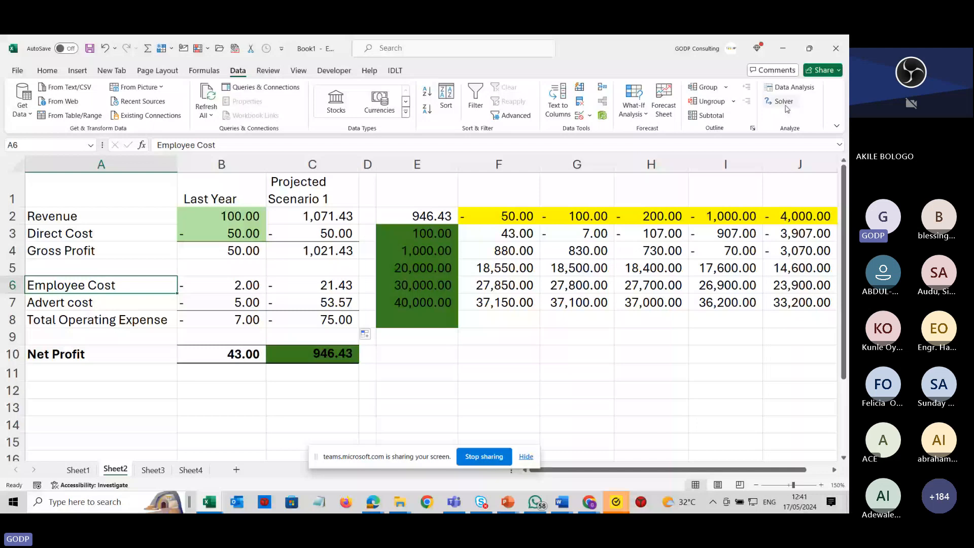
{"action": "left_click", "coordinate": [645, 115]}
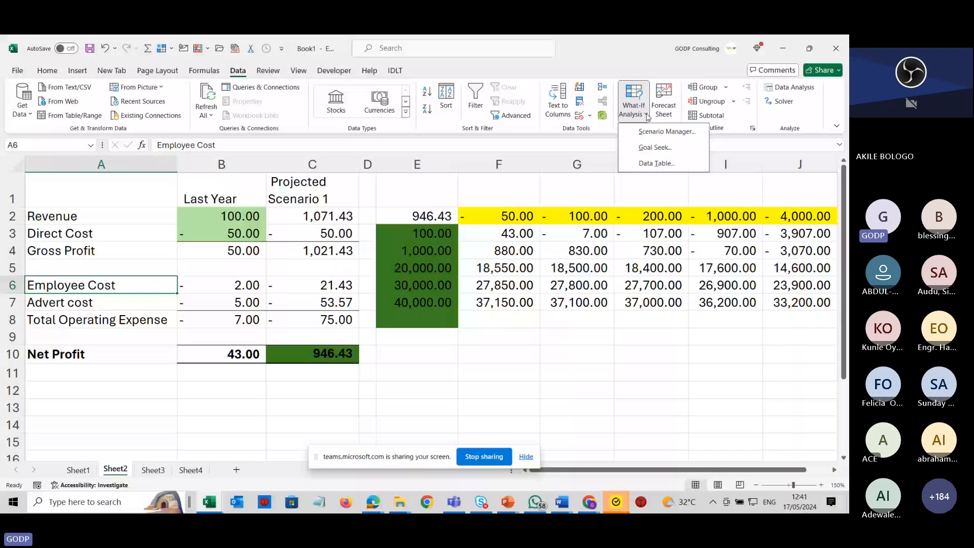
{"action": "left_click", "coordinate": [657, 132]}
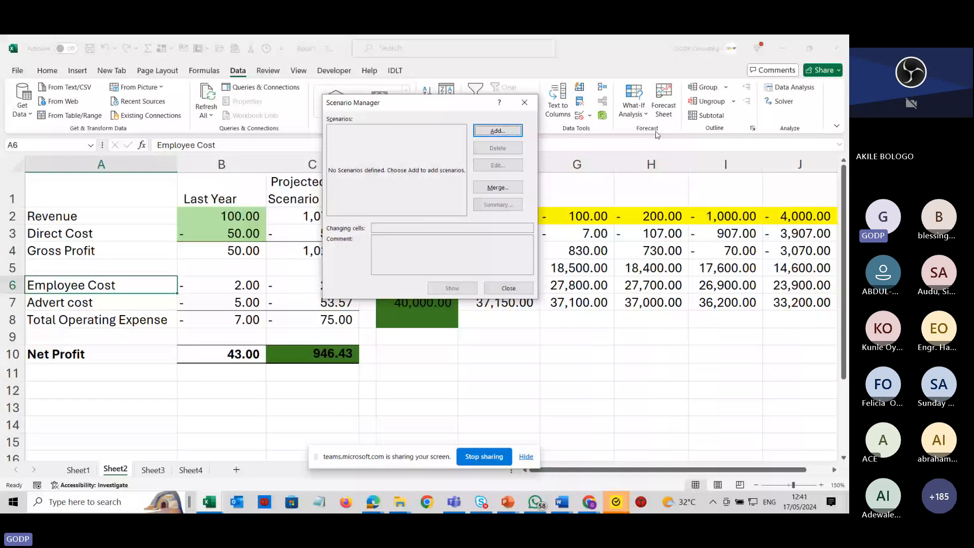
{"action": "left_click", "coordinate": [497, 132]}
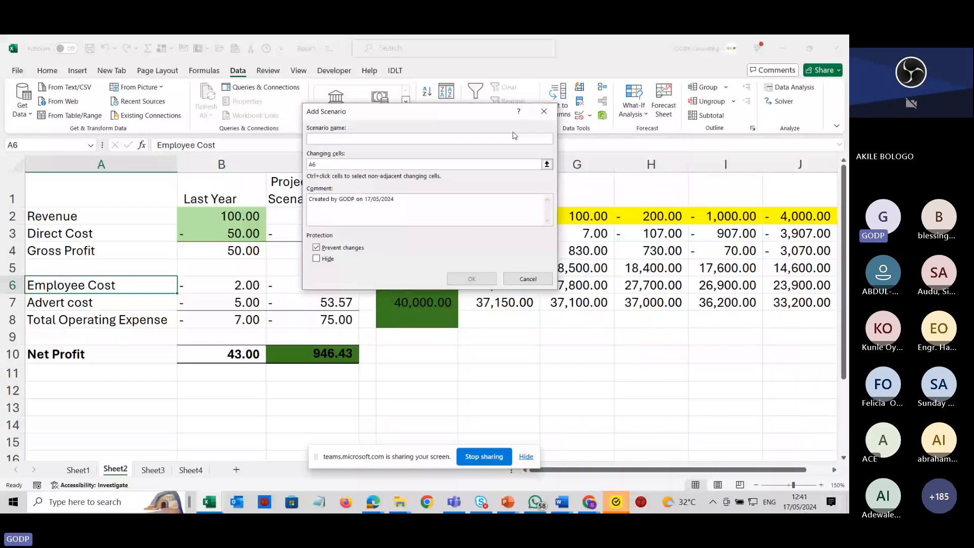
{"action": "type", "text": "Sceb"}
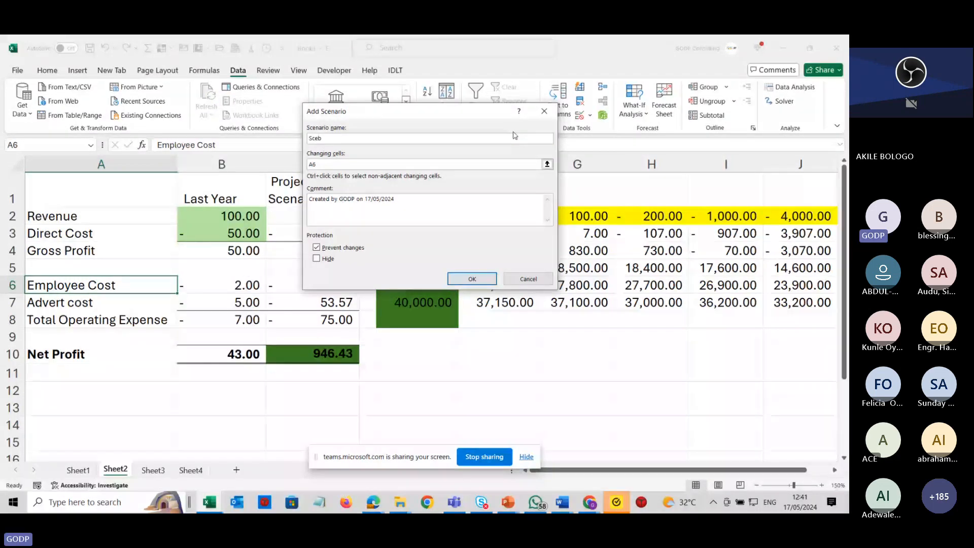
{"action": "key", "text": "BackSpace"}
{"action": "type", "text": "n"}
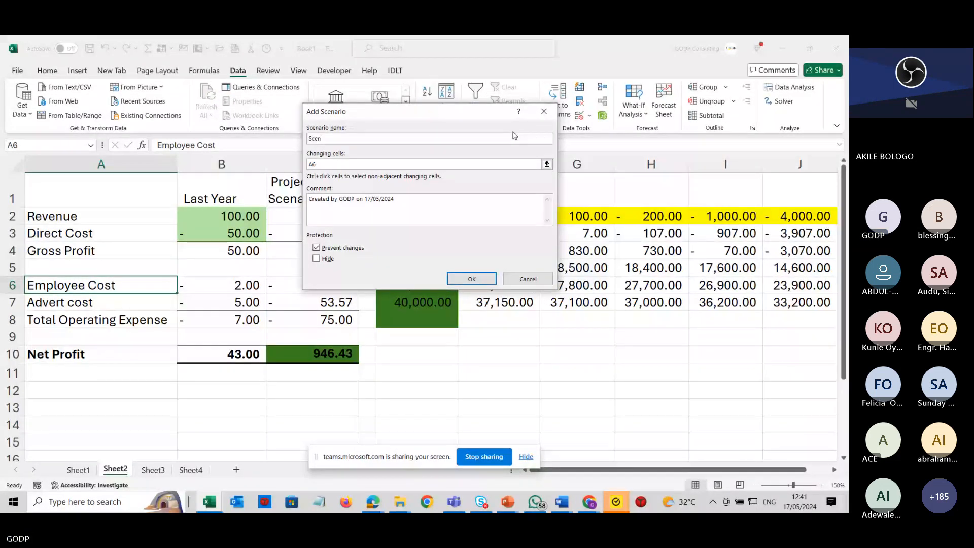
{"action": "type", "text": "ario 1"}
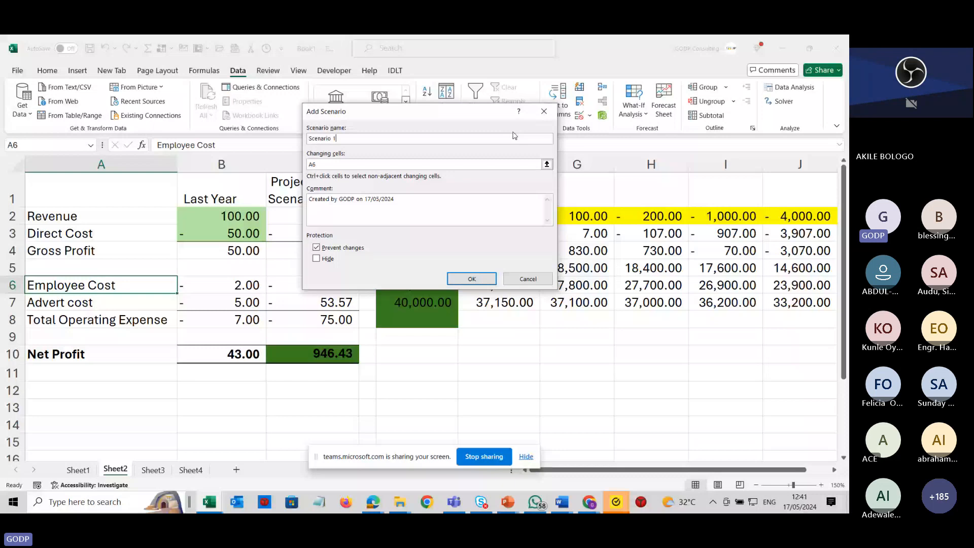
Set Scenario 1's changing cells to B2, B3, B6 and B7 and confirm the scenario.
{"action": "left_click", "coordinate": [384, 164]}
{"action": "key", "text": "BackSpace"}
{"action": "key", "text": "BackSpace"}
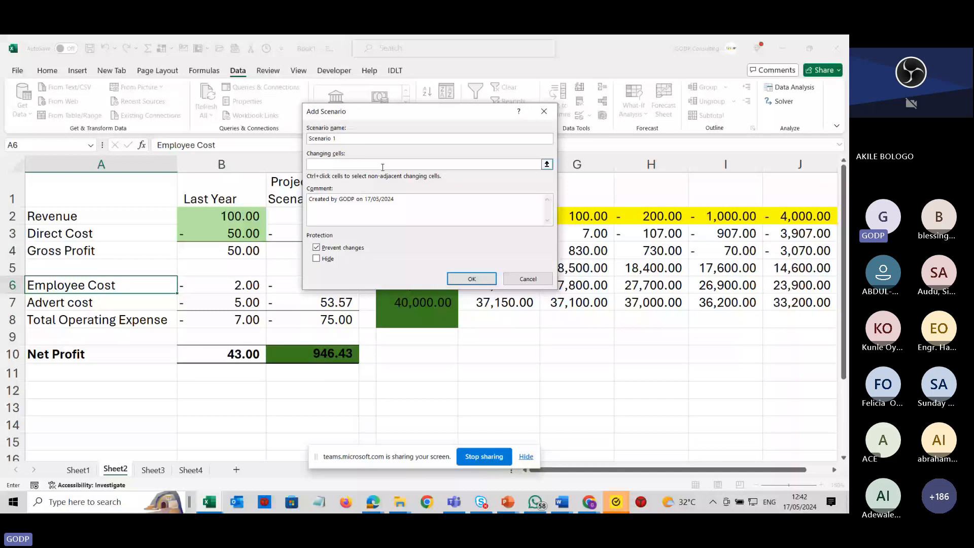
{"action": "left_click", "coordinate": [243, 217]}
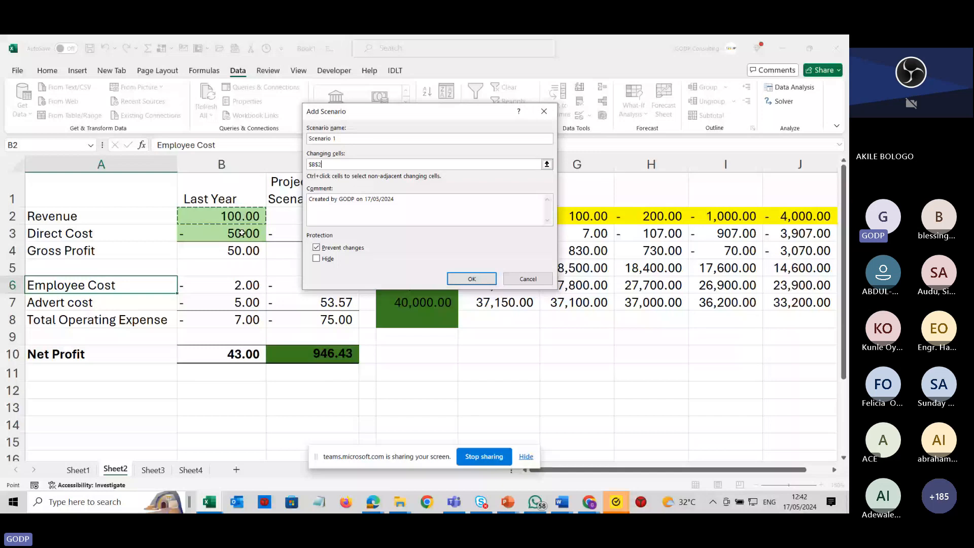
{"action": "left_click", "coordinate": [242, 233], "text": "ctrl"}
{"action": "left_click", "coordinate": [241, 286], "text": "ctrl"}
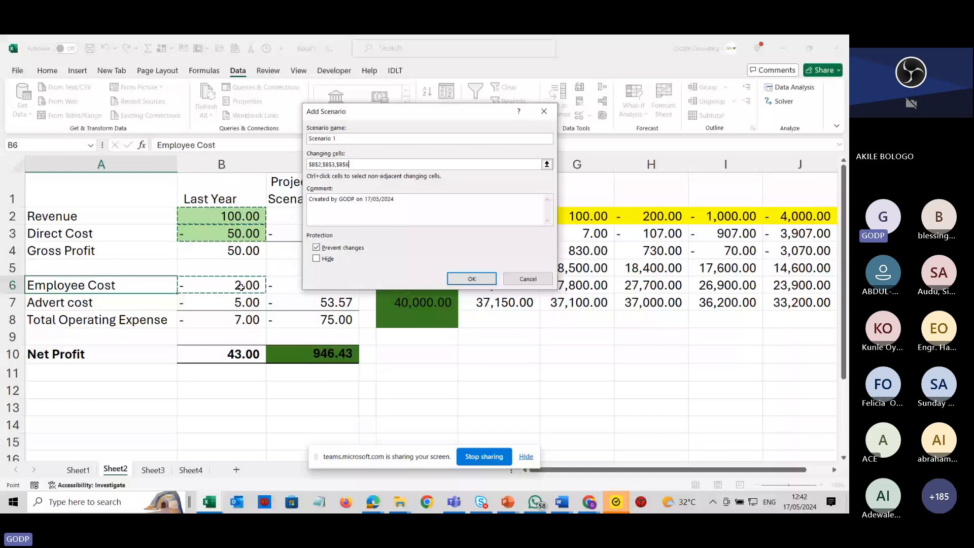
{"action": "left_click", "coordinate": [240, 303], "text": "ctrl"}
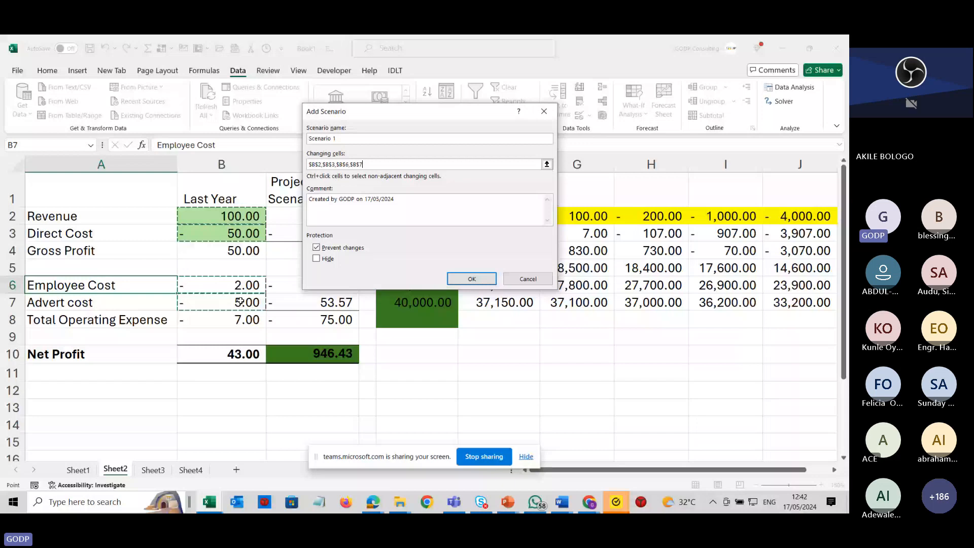
{"action": "left_click", "coordinate": [463, 280]}
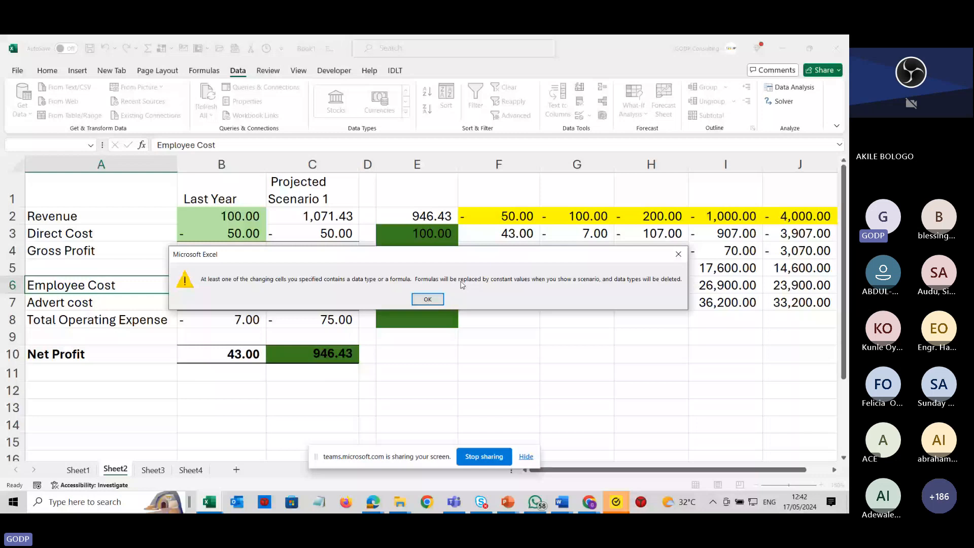
{"action": "left_click", "coordinate": [434, 299]}
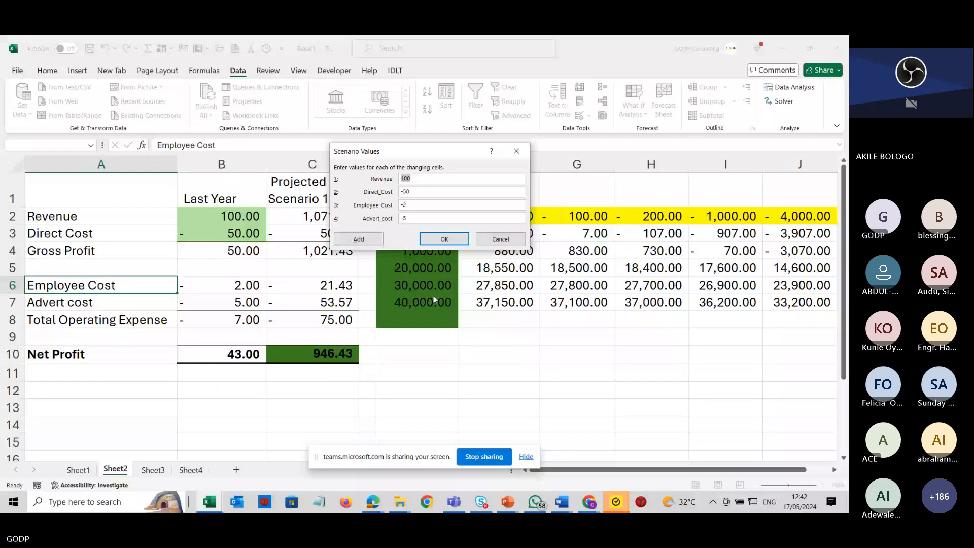
Enter Scenario 1 values of =100*2 for Revenue and =-50*1.02 for Direct_Cost.
{"action": "type", "text": "=100*20"}
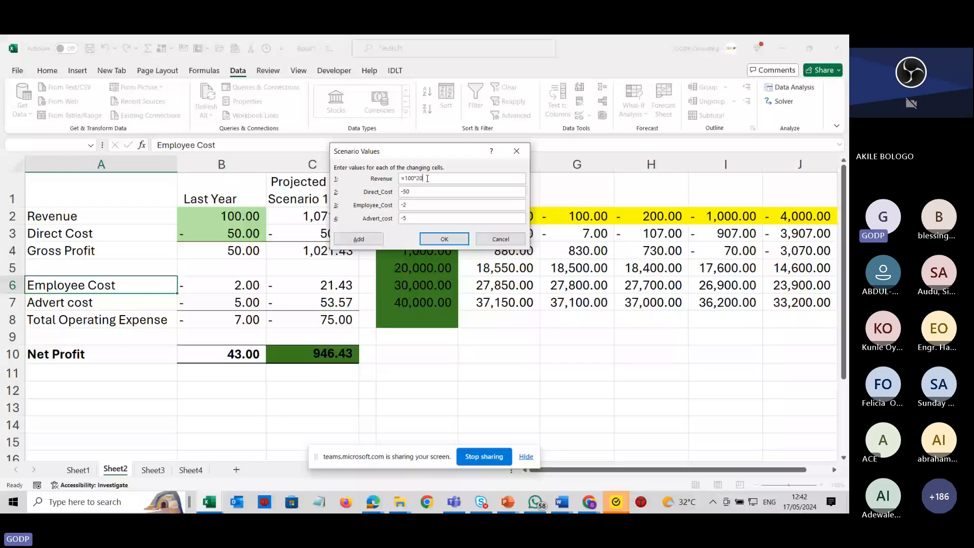
{"action": "type", "text": "0"}
{"action": "type", "text": "="}
{"action": "left_click", "coordinate": [440, 194]}
{"action": "type", "text": "*1.0"}
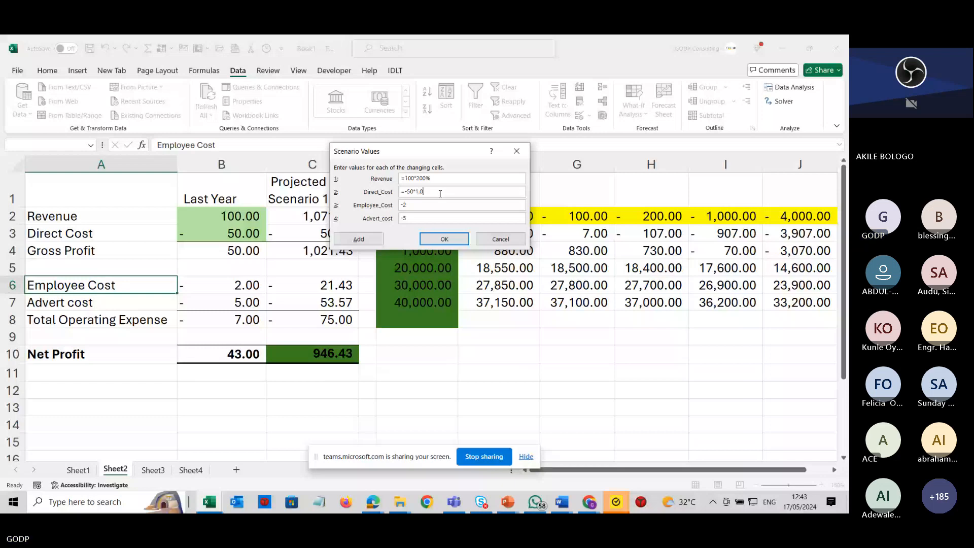
{"action": "type", "text": "2"}
{"action": "double_click", "coordinate": [439, 177]}
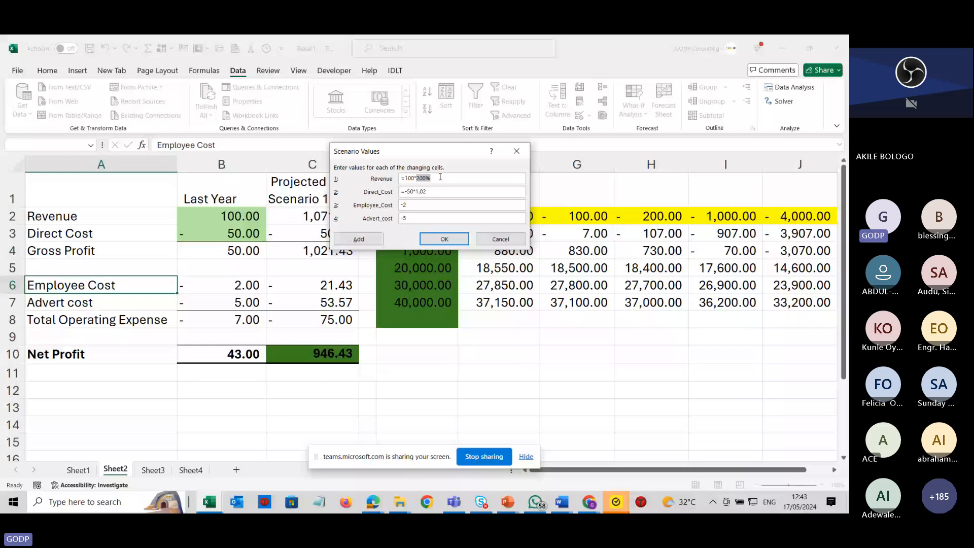
{"action": "type", "text": "2"}
Set Scenario 1's Employee_Cost to =-2*1.01 and add the scenario, keeping Advert_cost at -5.
{"action": "left_click", "coordinate": [402, 205]}
{"action": "type", "text": "=-2*1.01"}
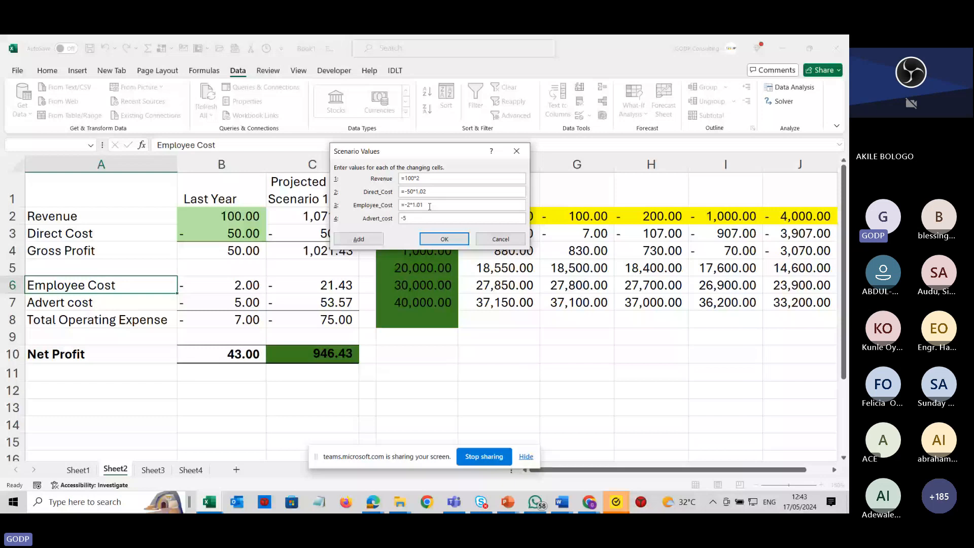
{"action": "left_click", "coordinate": [378, 239]}
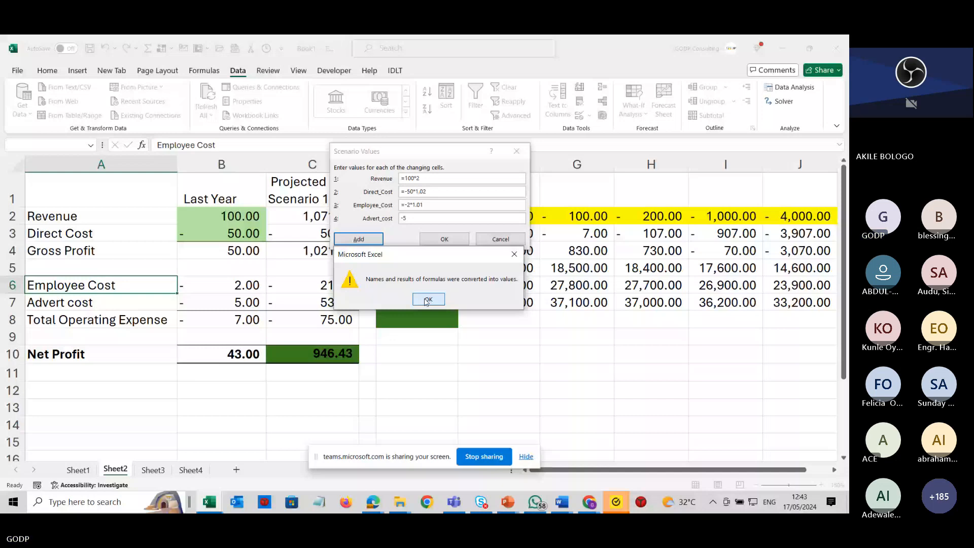
{"action": "left_click", "coordinate": [427, 300]}
Create a second scenario named Scenario 2 with the same changing cells.
{"action": "type", "text": "Scen"}
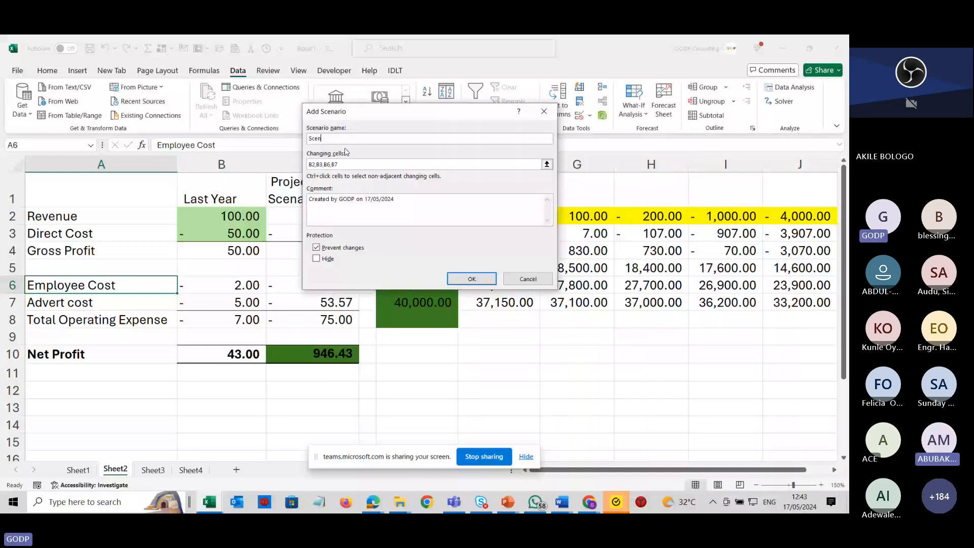
{"action": "type", "text": "ario 2"}
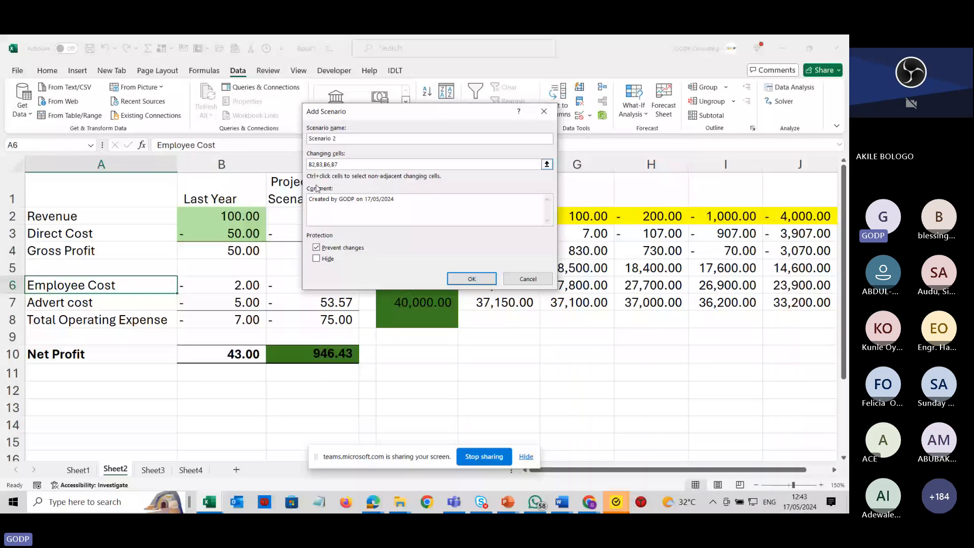
{"action": "left_click", "coordinate": [465, 279]}
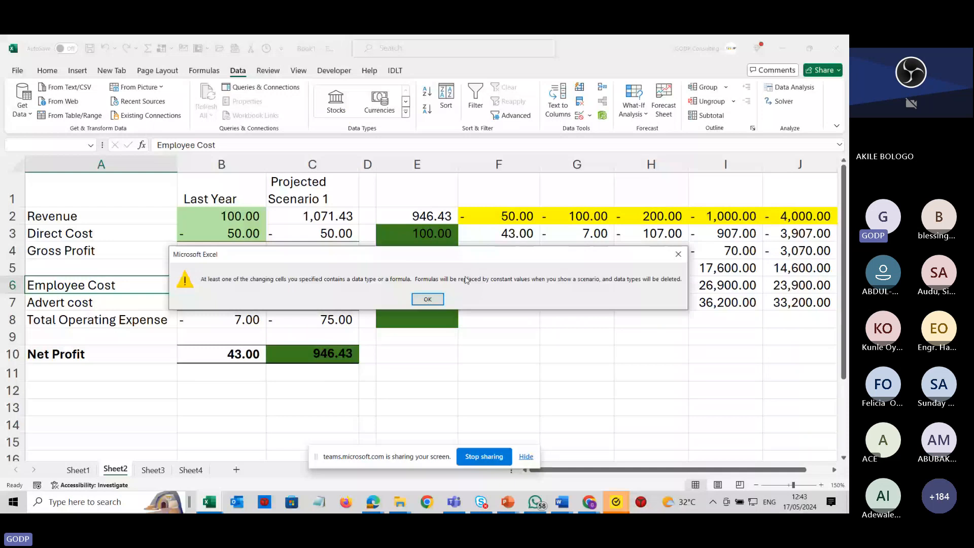
{"action": "key", "text": "Return"}
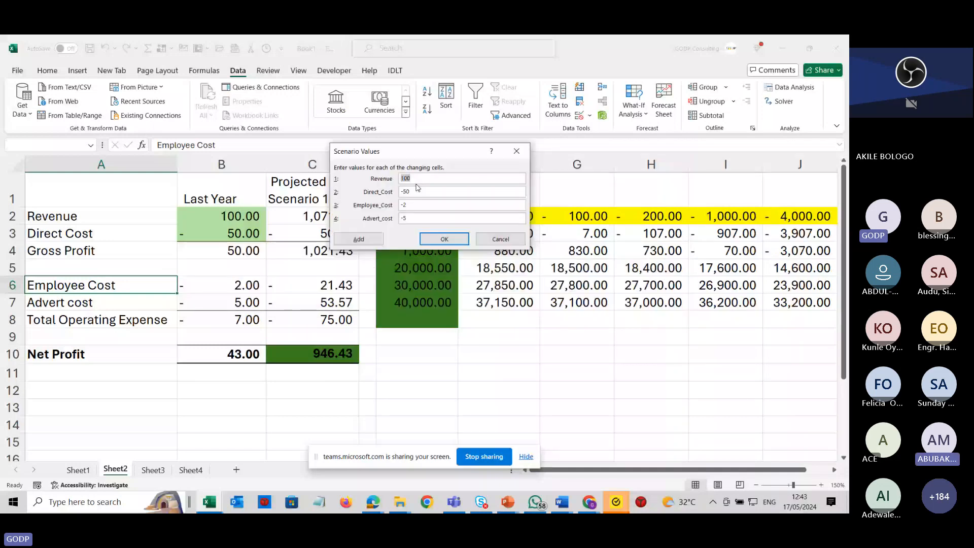
Enter Scenario 2 values of =100*20 for Revenue and =-50*3 for Direct_Cost, then add it.
{"action": "left_click", "coordinate": [403, 178]}
{"action": "type", "text": "=100*20"}
{"action": "left_click", "coordinate": [402, 192]}
{"action": "type", "text": "="}
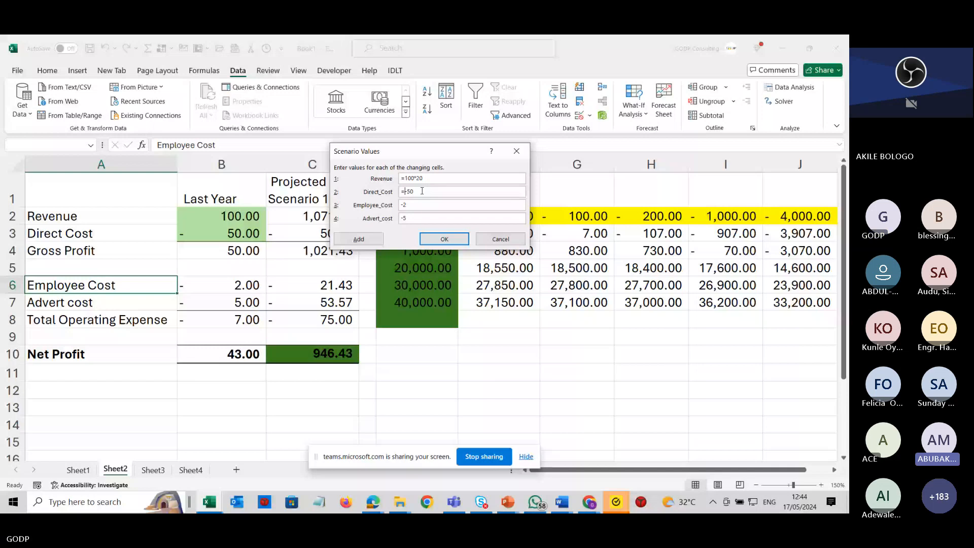
{"action": "left_click", "coordinate": [422, 191]}
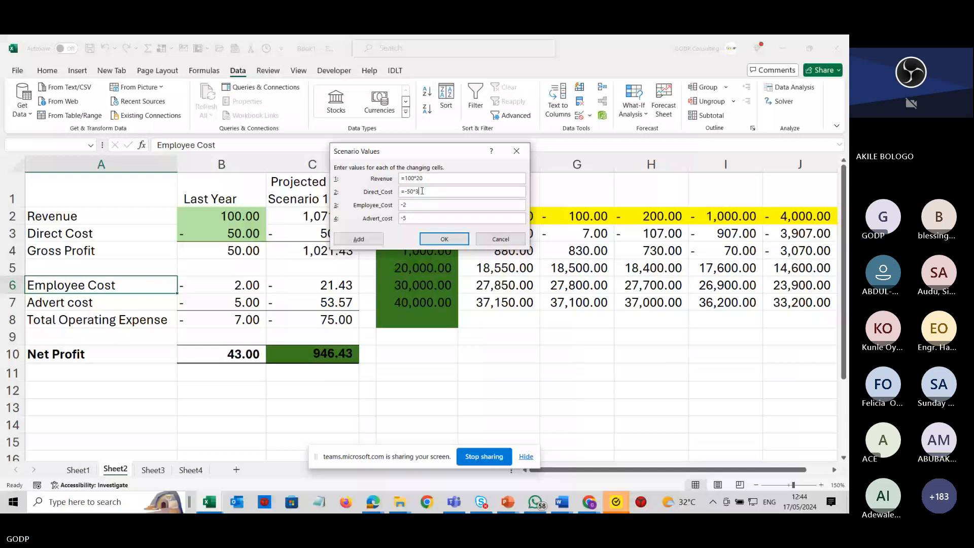
{"action": "type", "text": "*3"}
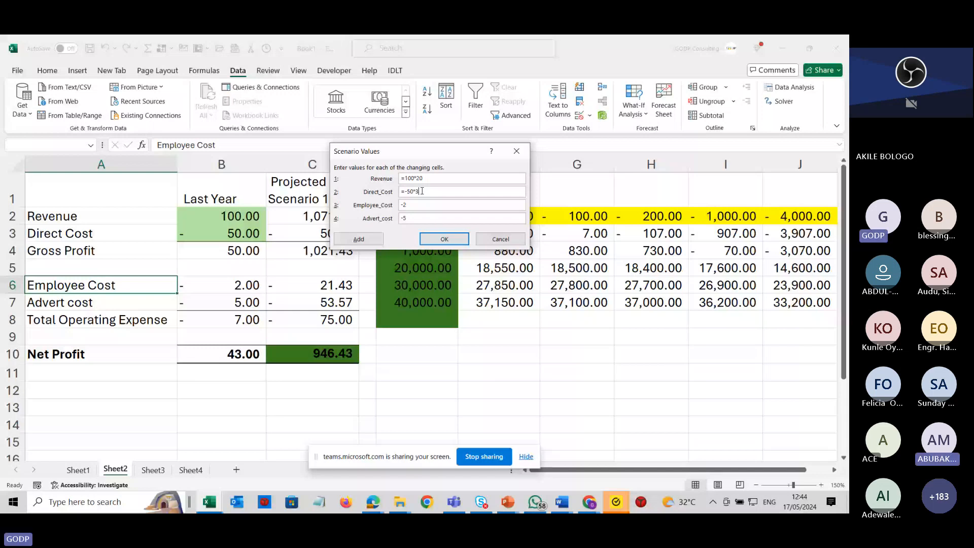
{"action": "left_click", "coordinate": [359, 241]}
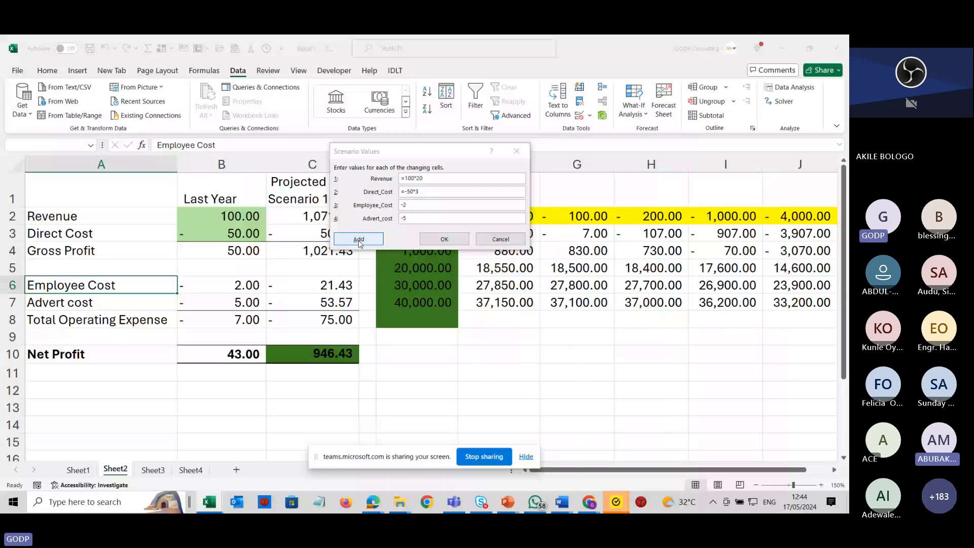
Add a third scenario named Scenario 3 using the same changing cells, accepting the formula warning.
{"action": "type", "text": "Scenario"}
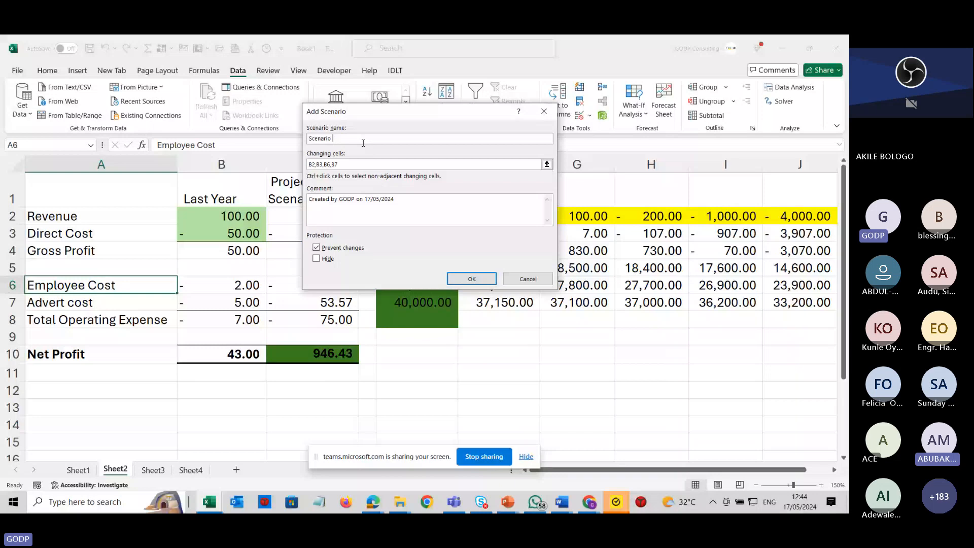
{"action": "left_click", "coordinate": [472, 279]}
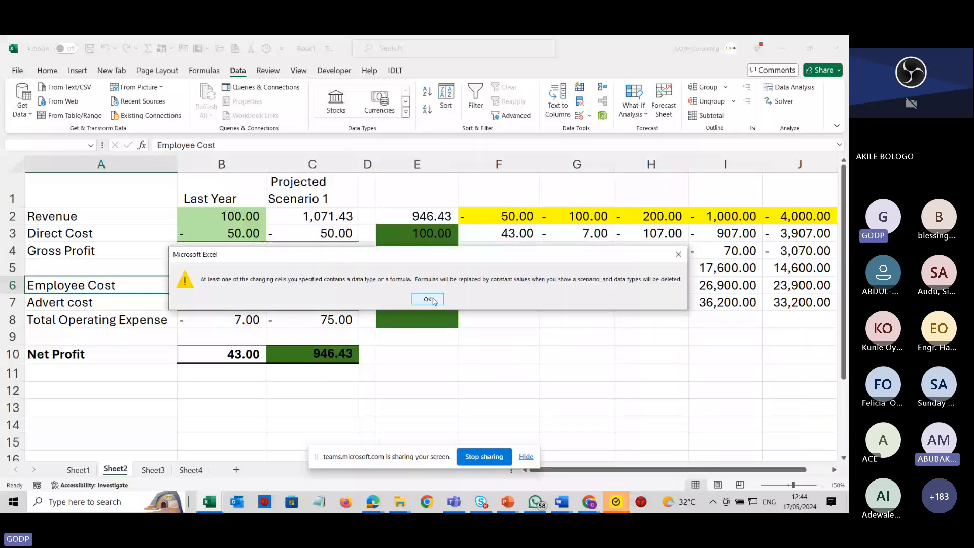
{"action": "left_click", "coordinate": [429, 300]}
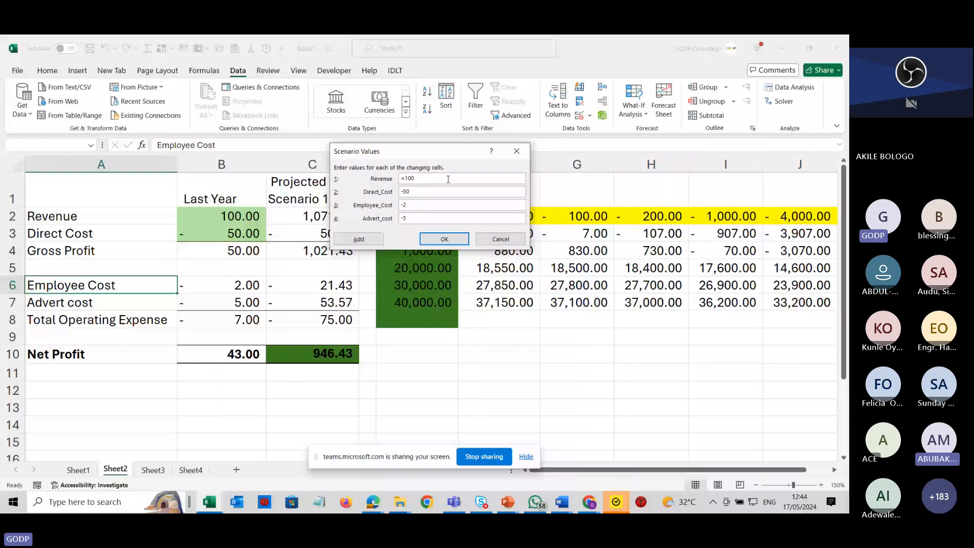
Enter Scenario 3 values of =100*30 for Revenue and =-5*10 for Advert_cost, then finish adding it.
{"action": "type", "text": "*30"}
{"action": "type", "text": "="}
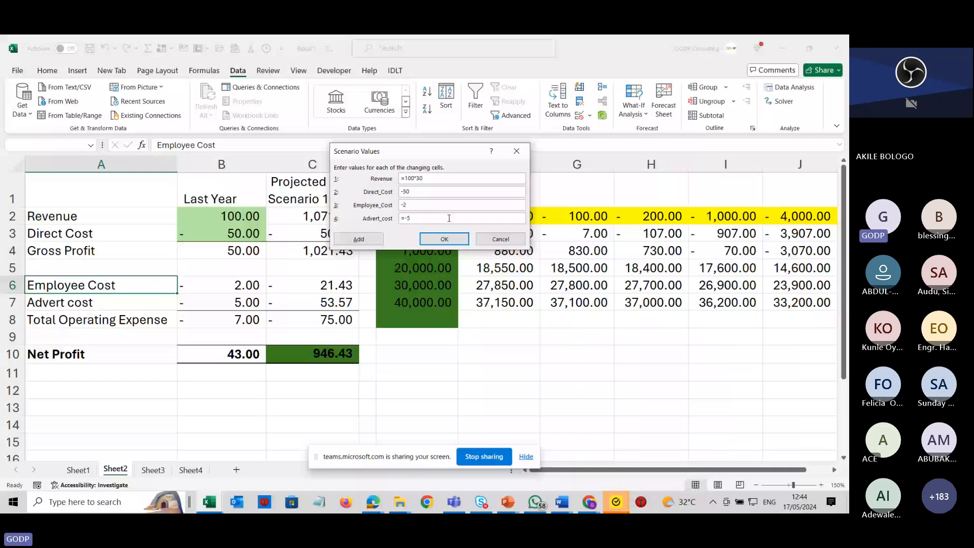
{"action": "type", "text": "*10"}
{"action": "left_click", "coordinate": [444, 239]}
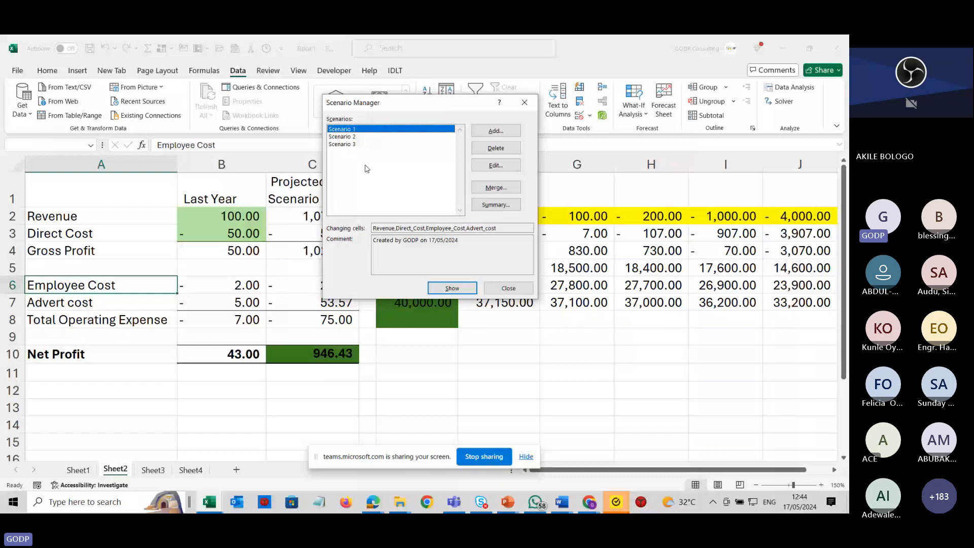
Generate a Scenario summary report with result cells B4, B8 and B10.
{"action": "left_click", "coordinate": [507, 207]}
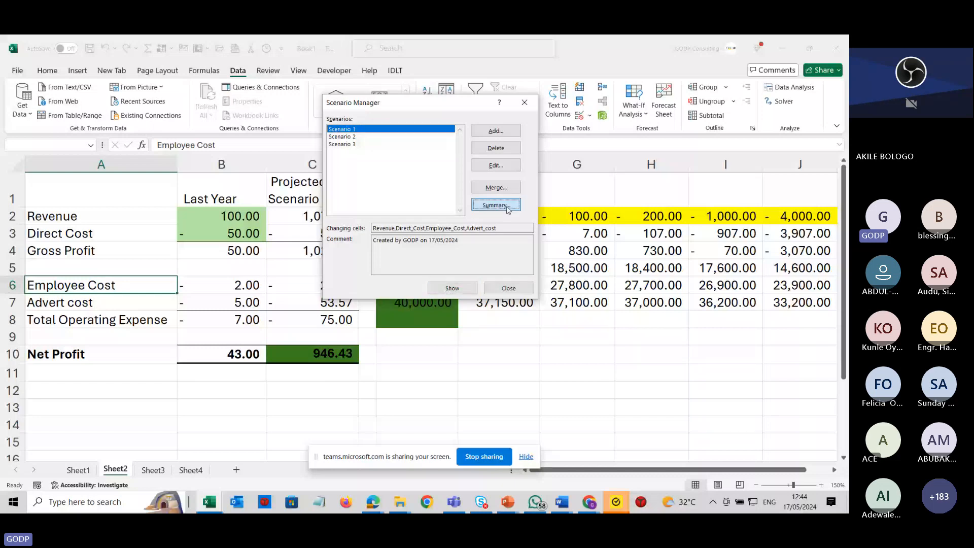
{"action": "left_click", "coordinate": [508, 207]}
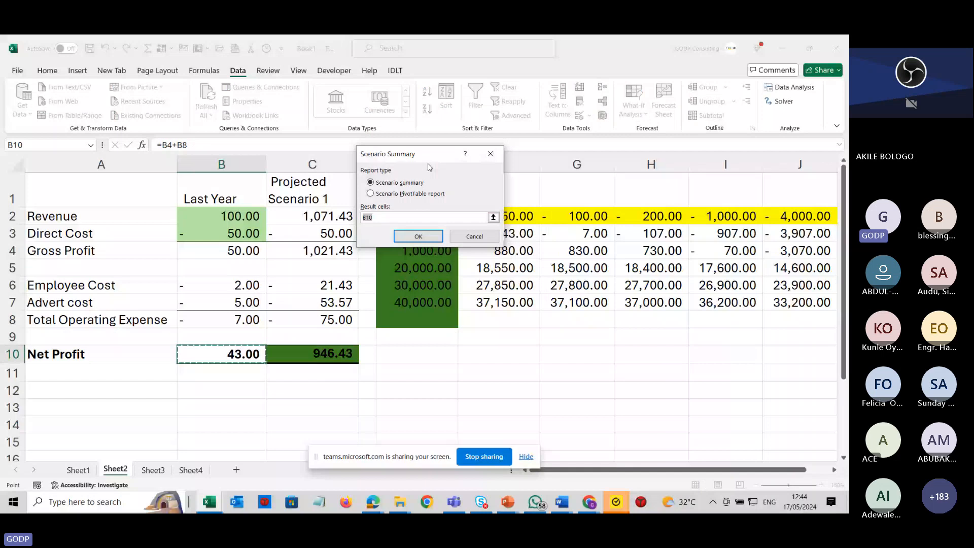
{"action": "left_click_drag", "start_coordinate": [430, 168], "coordinate": [389, 202]}
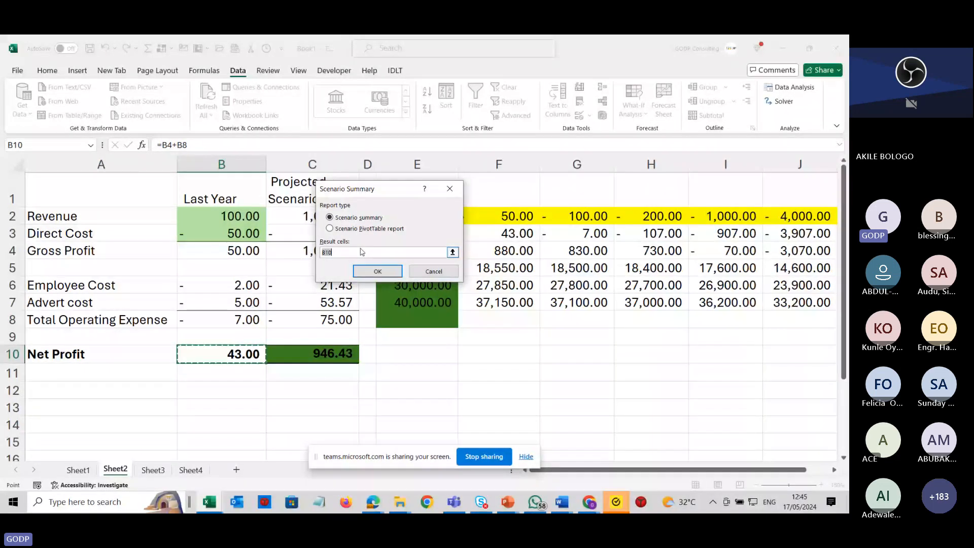
{"action": "key", "text": "BackSpace"}
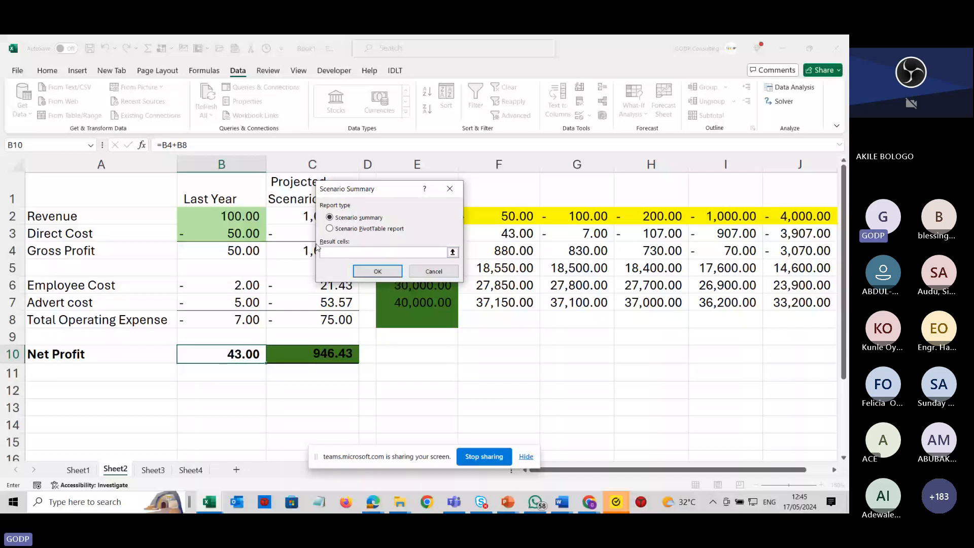
{"action": "left_click", "coordinate": [238, 251]}
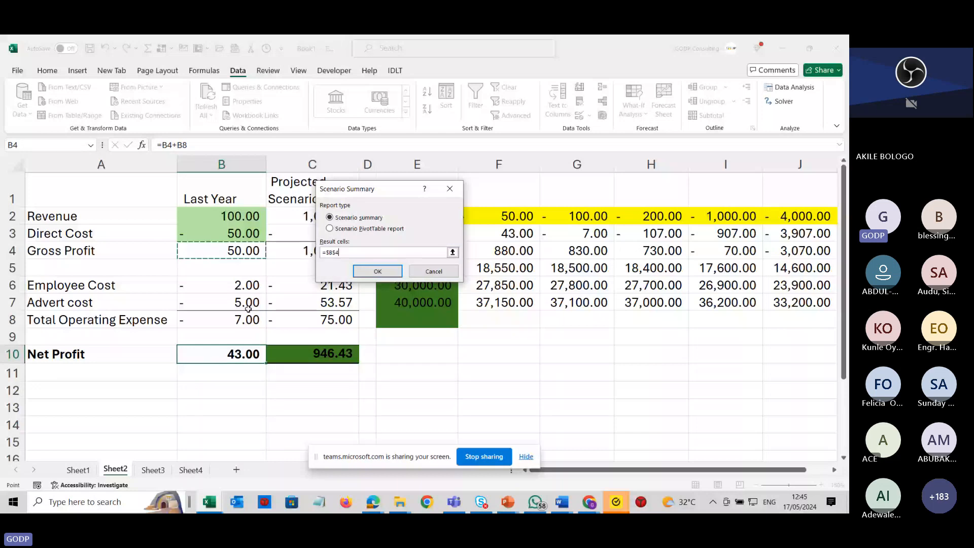
{"action": "left_click", "coordinate": [244, 323], "text": "ctrl"}
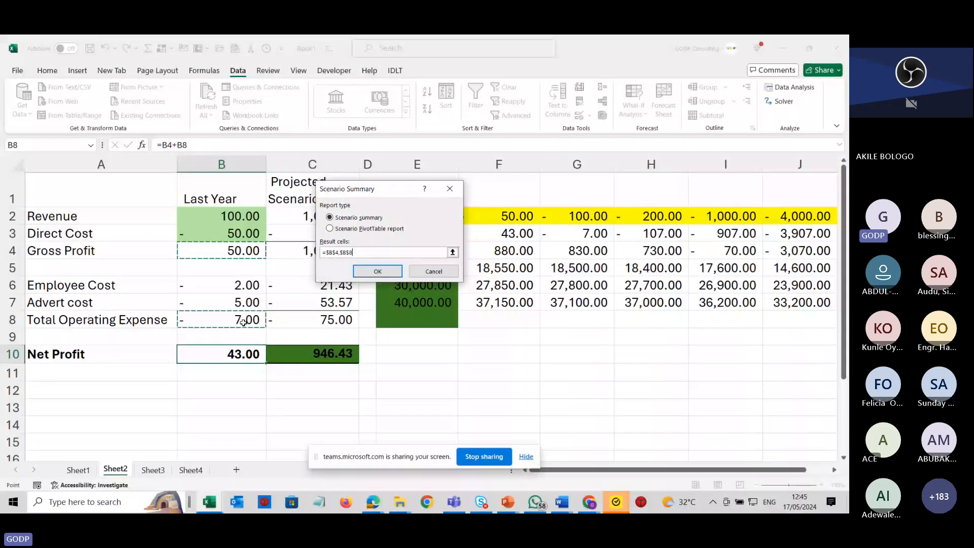
{"action": "left_click", "coordinate": [236, 355], "text": "ctrl"}
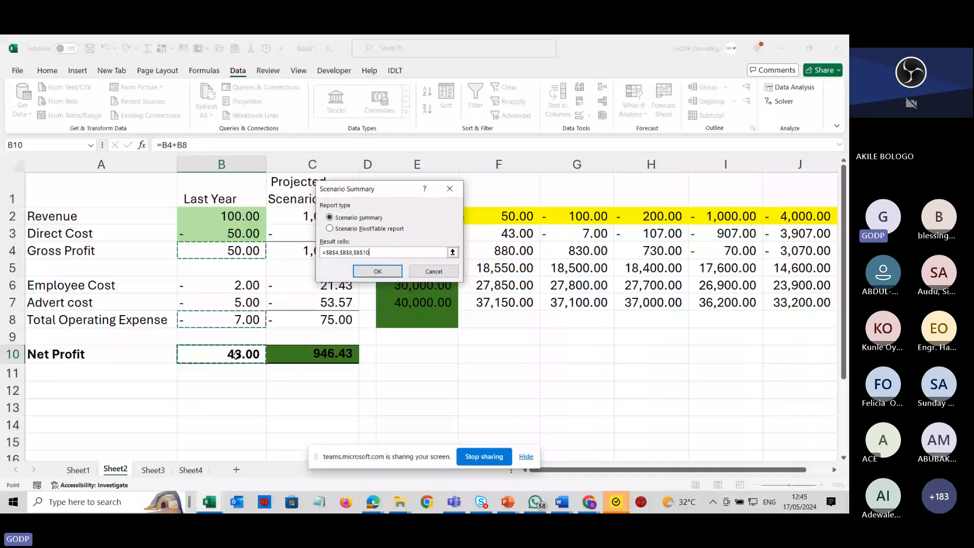
{"action": "left_click", "coordinate": [378, 272]}
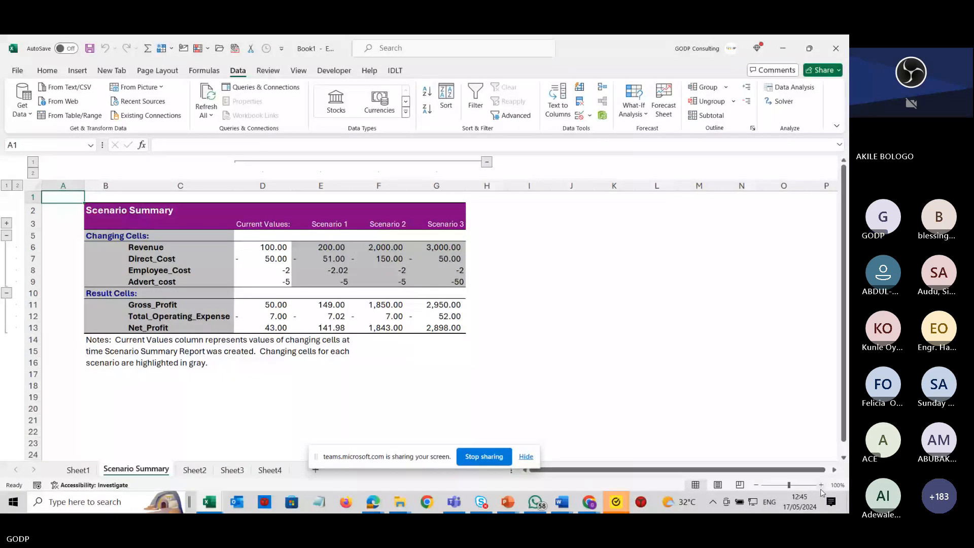
{"action": "left_click", "coordinate": [822, 485]}
{"action": "left_click", "coordinate": [822, 486]}
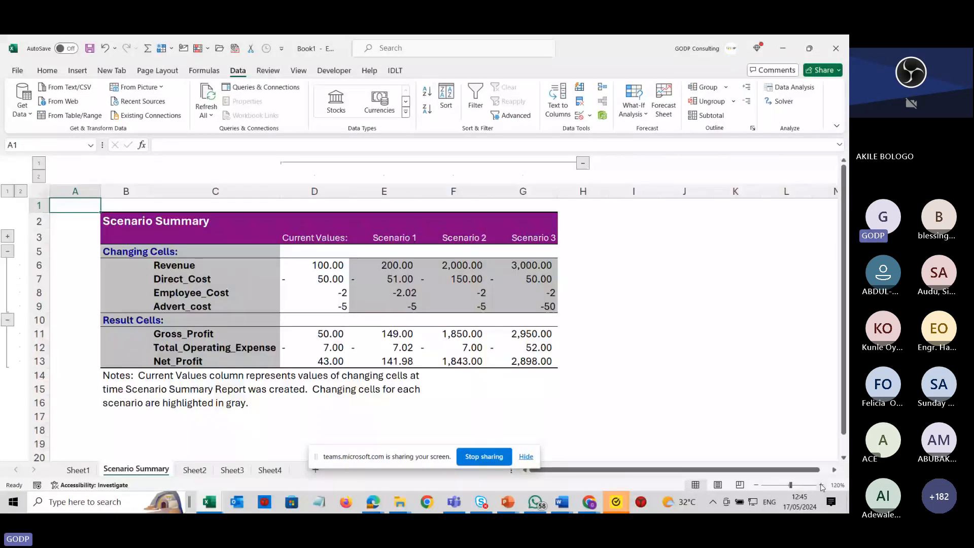
{"action": "left_click", "coordinate": [822, 486]}
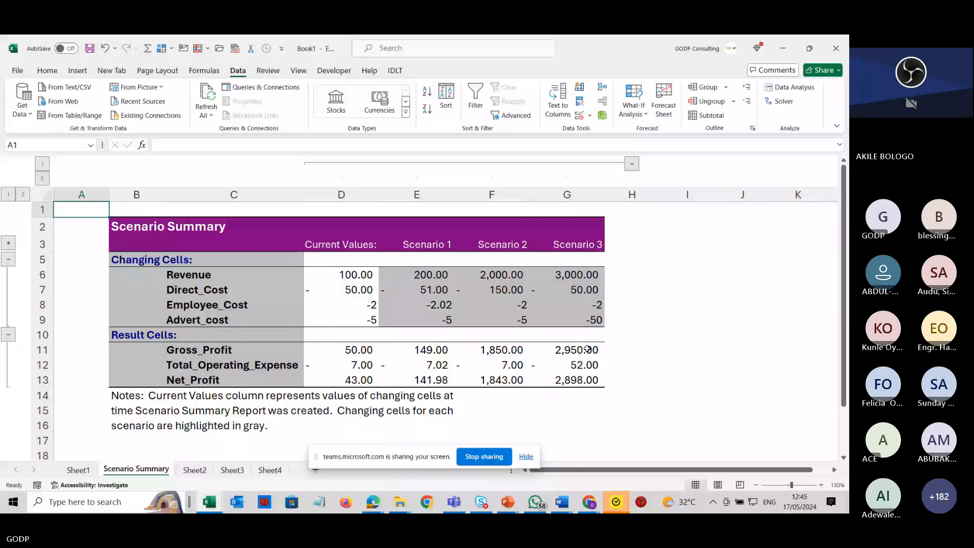
{"action": "key", "text": "alt+Tab"}
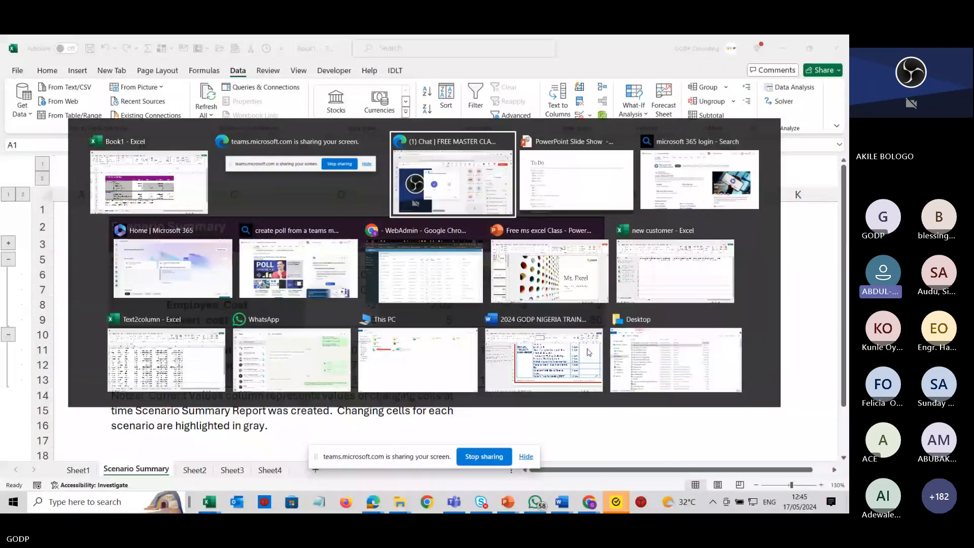
{"action": "key", "text": "alt+Tab"}
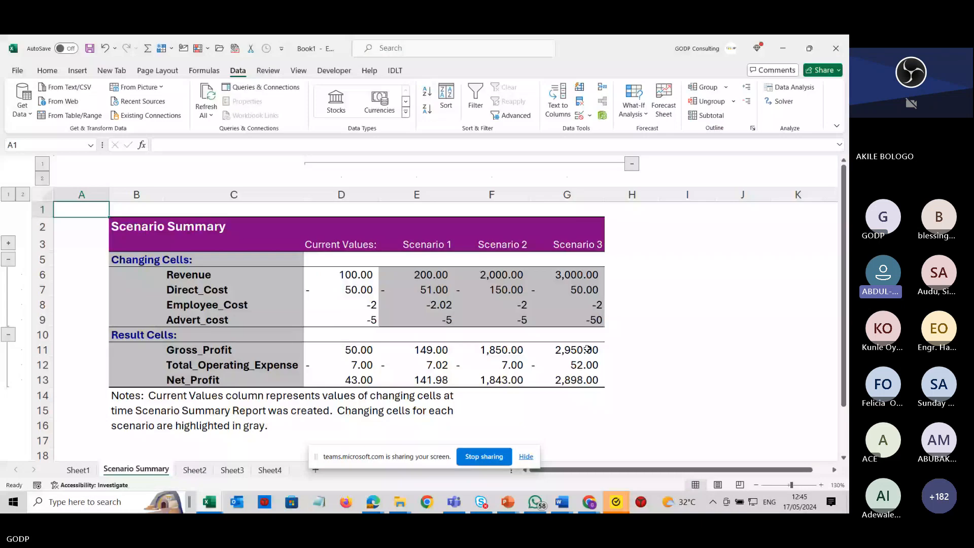
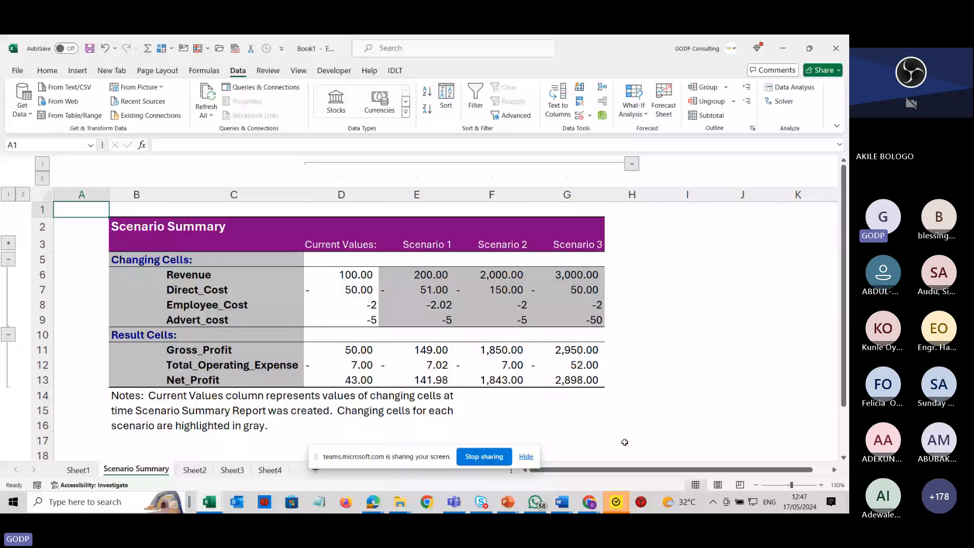
Review Sheet2's profit and loss figures and the Scenario Summary report sheet.
{"action": "left_click", "coordinate": [195, 470]}
{"action": "left_click", "coordinate": [245, 359]}
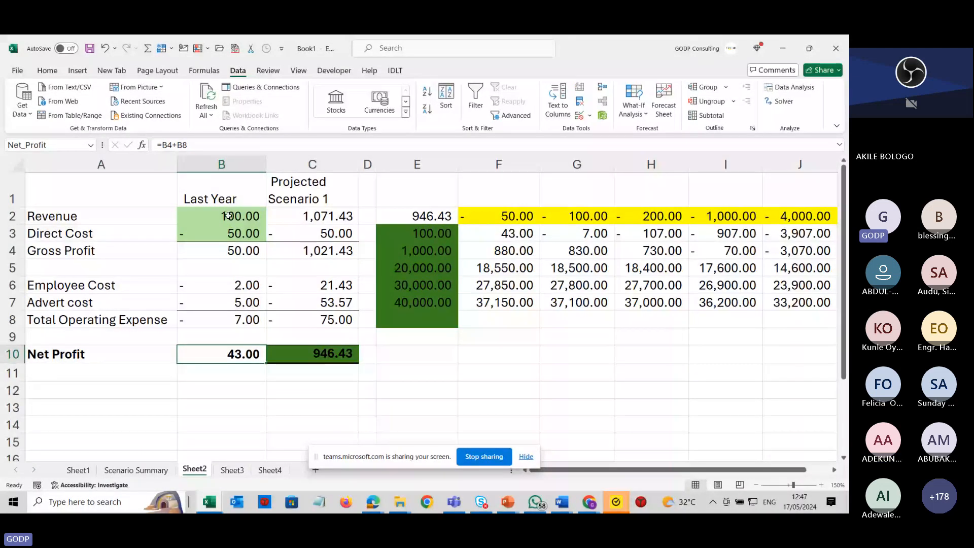
{"action": "left_click", "coordinate": [148, 470]}
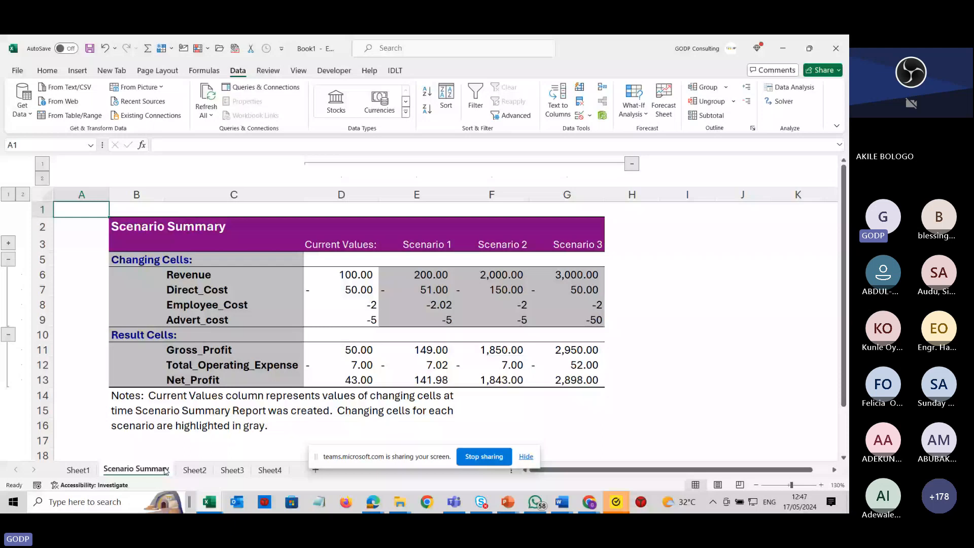
{"action": "scroll", "coordinate": [549, 387], "scroll_direction": "down", "scroll_amount": 3}
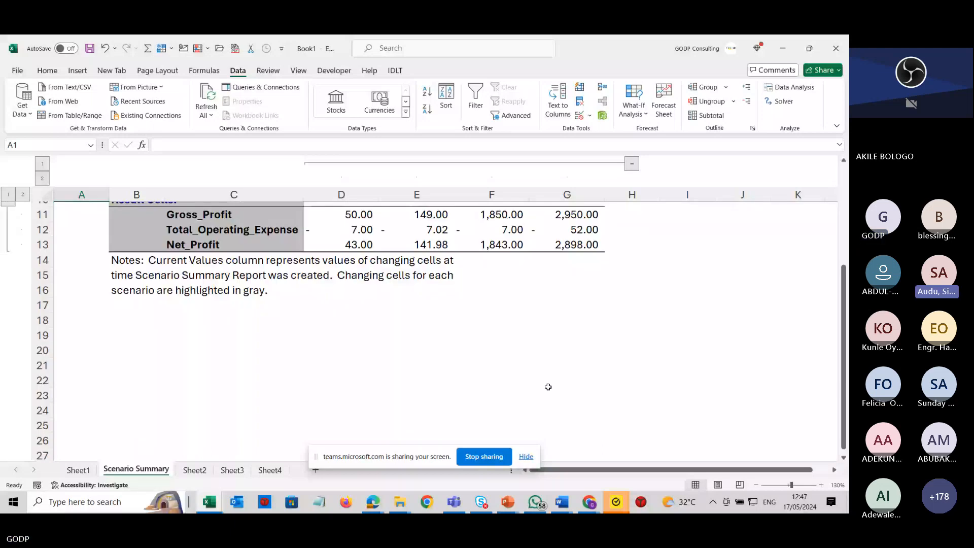
{"action": "scroll", "coordinate": [549, 387], "scroll_direction": "up", "scroll_amount": 3}
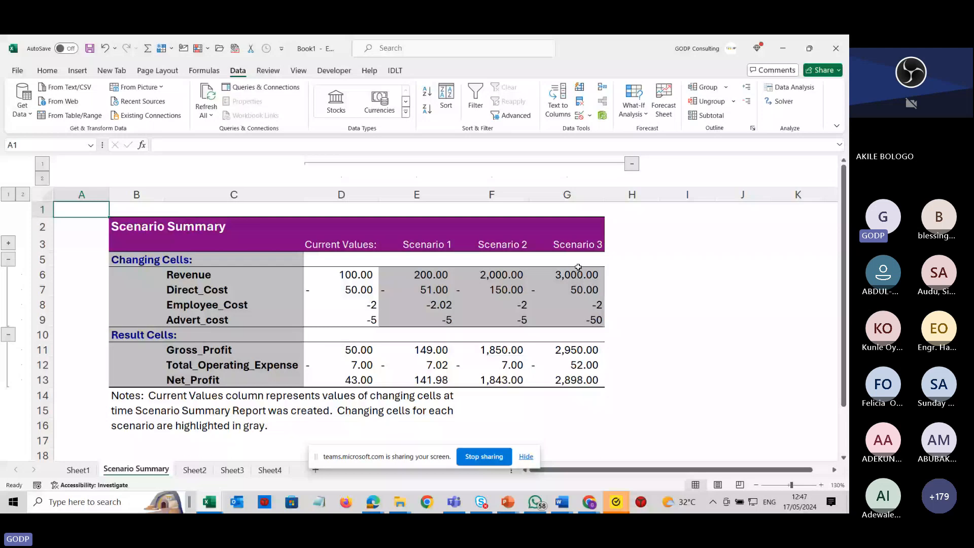
{"action": "left_click_drag", "start_coordinate": [136, 227], "coordinate": [576, 245]}
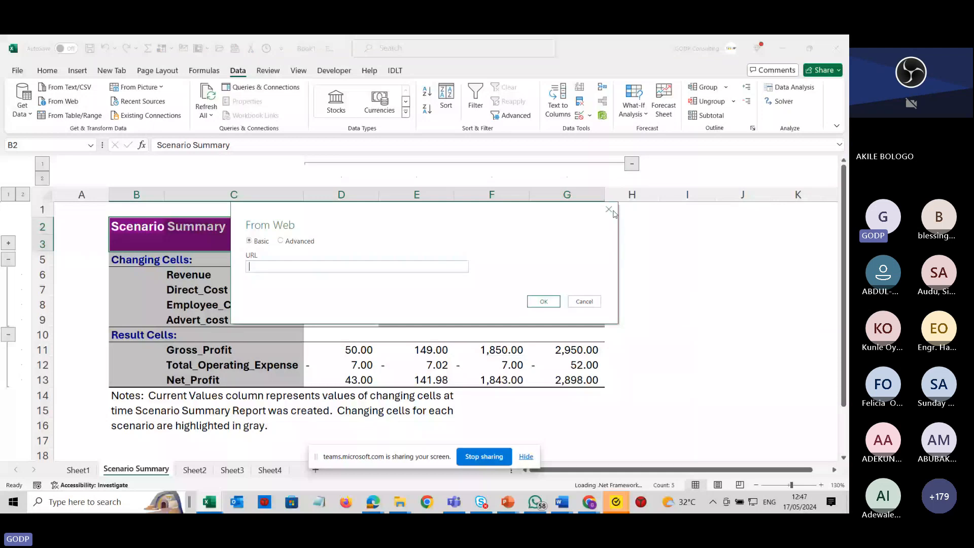
{"action": "left_click", "coordinate": [610, 211]}
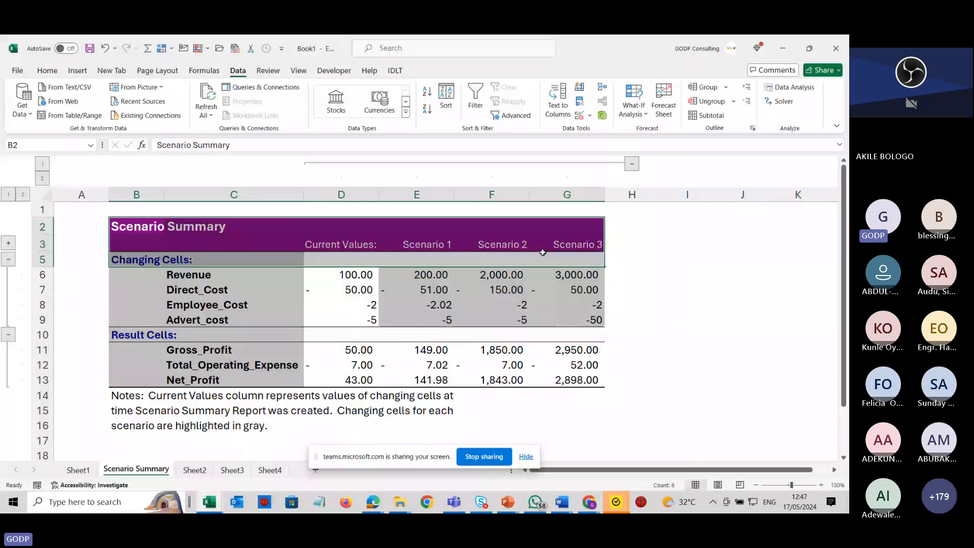
{"action": "left_click_drag", "start_coordinate": [139, 244], "coordinate": [565, 228]}
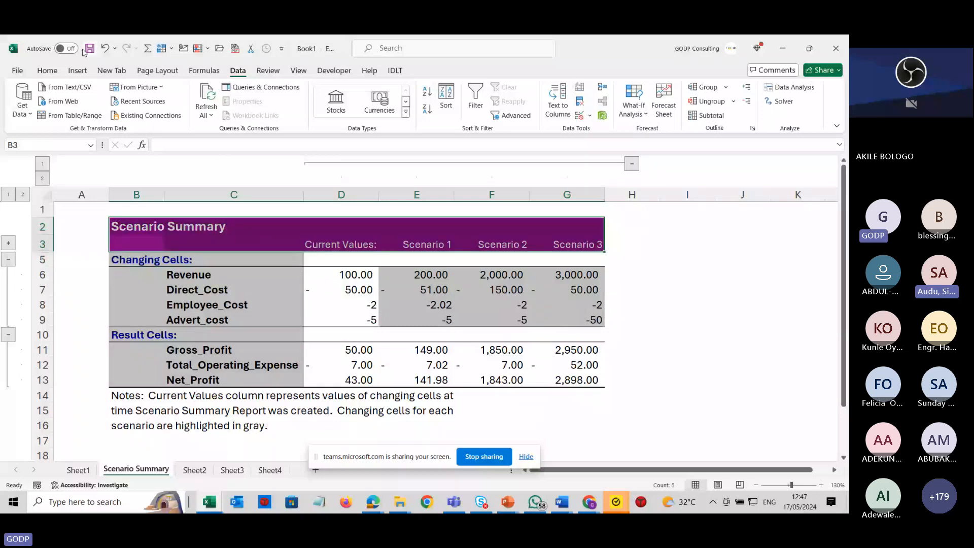
{"action": "left_click", "coordinate": [47, 70]}
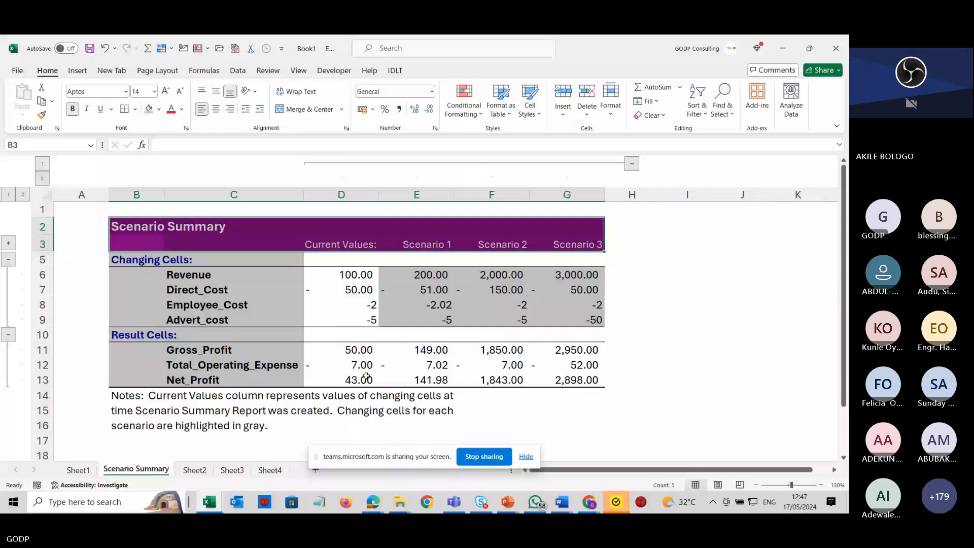
{"action": "left_click", "coordinate": [370, 395]}
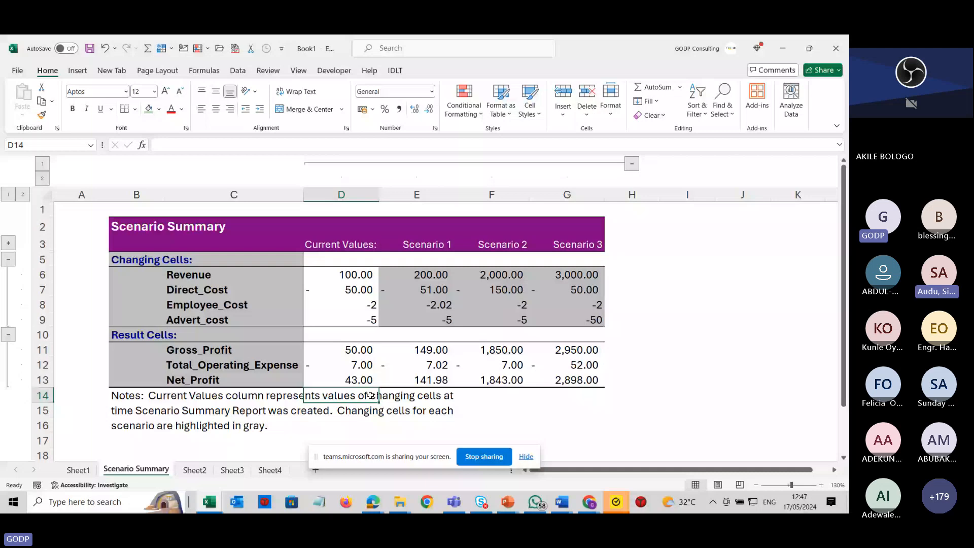
{"action": "left_click", "coordinate": [201, 471]}
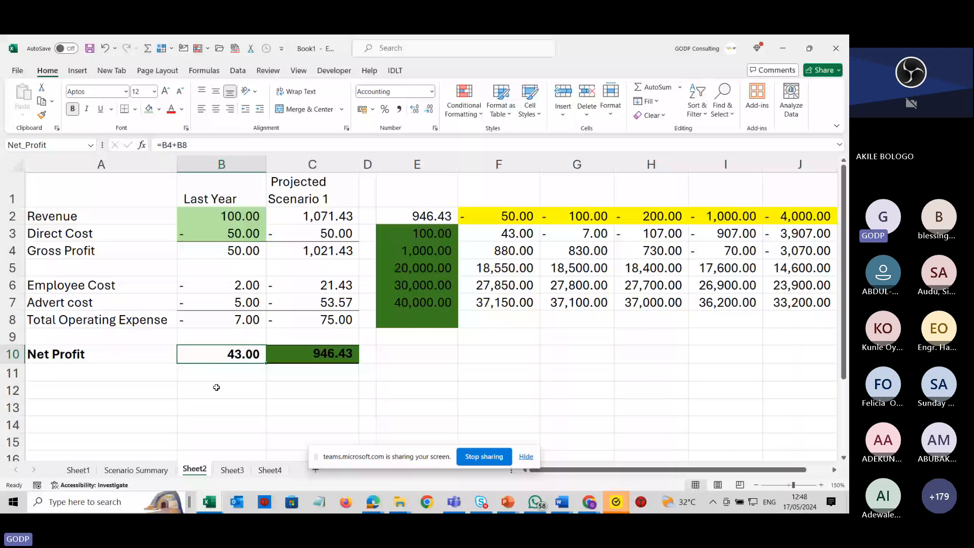
{"action": "left_click", "coordinate": [147, 270]}
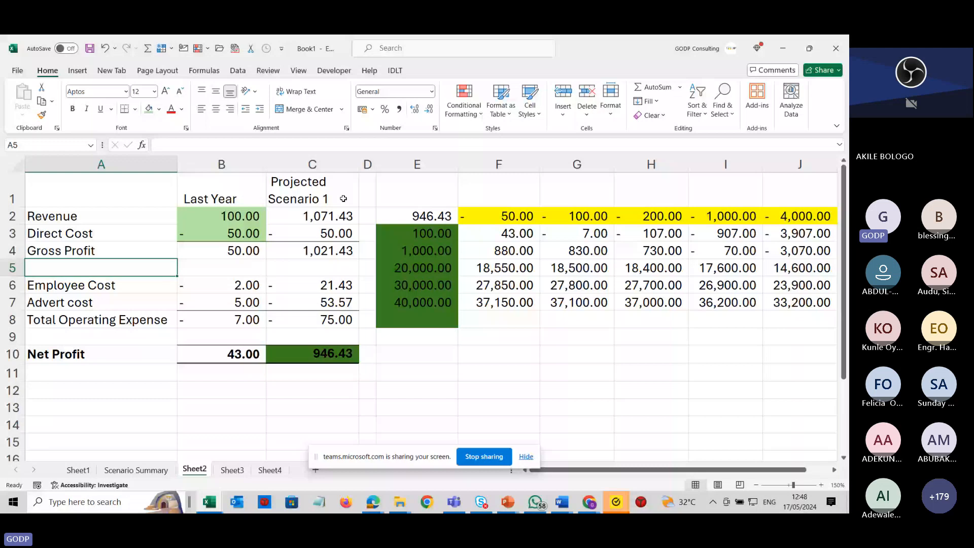
{"action": "left_click", "coordinate": [237, 70]}
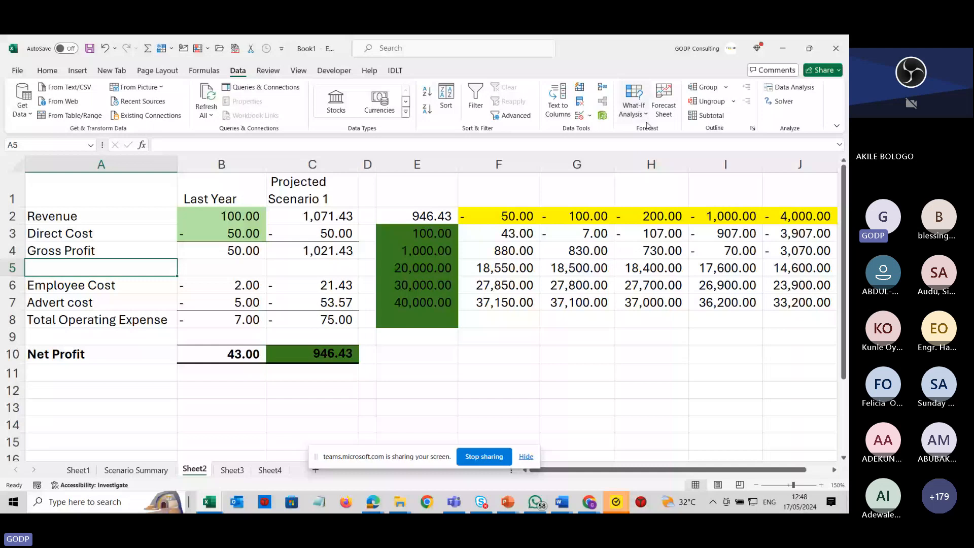
{"action": "left_click", "coordinate": [640, 115]}
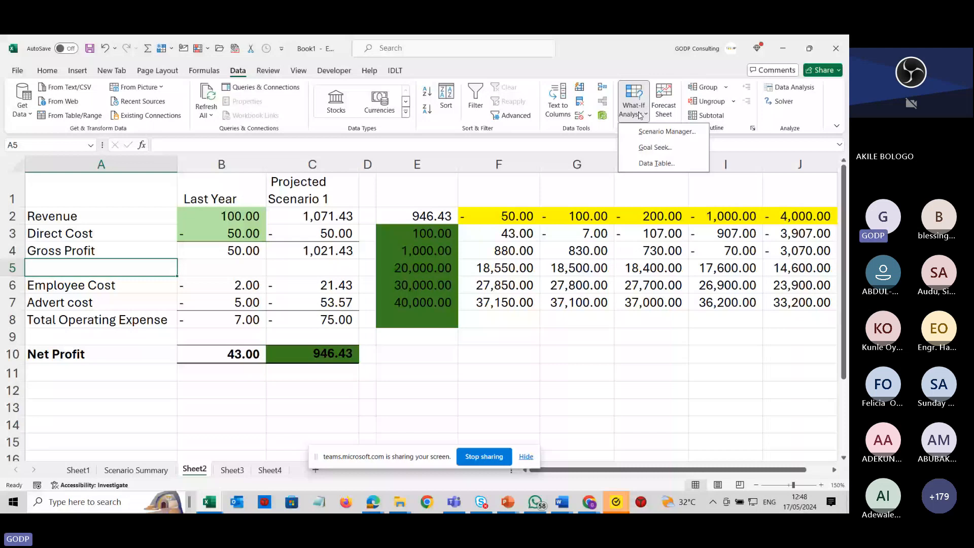
{"action": "left_click", "coordinate": [659, 133]}
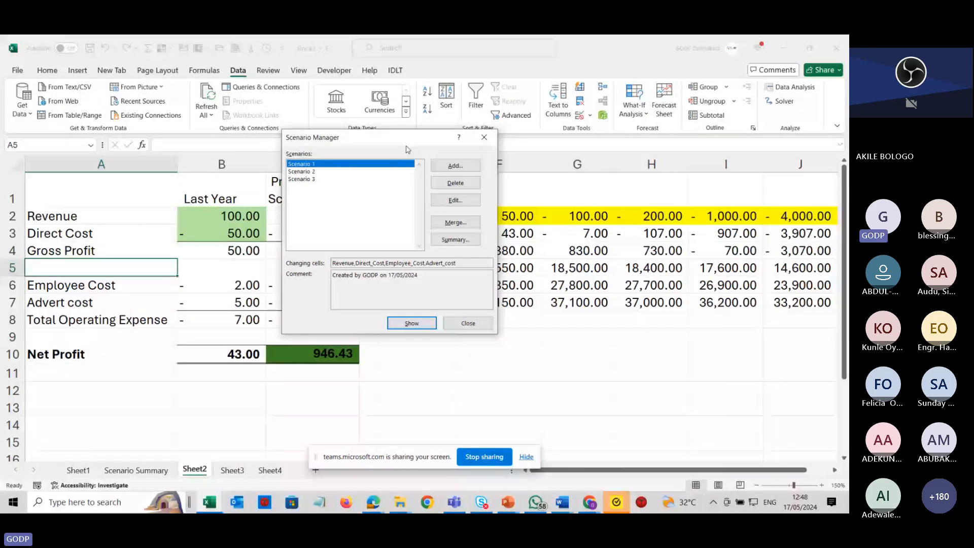
{"action": "left_click_drag", "start_coordinate": [406, 147], "coordinate": [399, 169]}
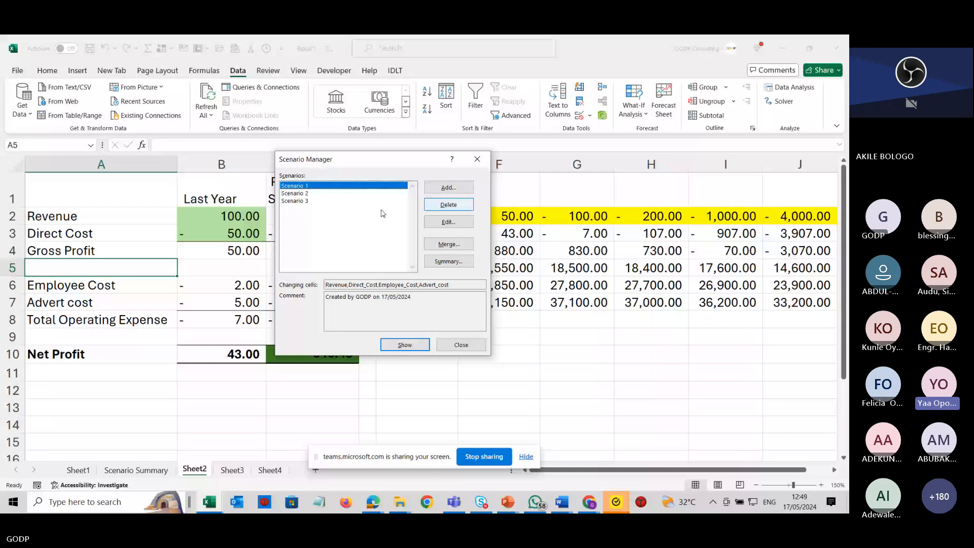
{"action": "key", "text": "Escape"}
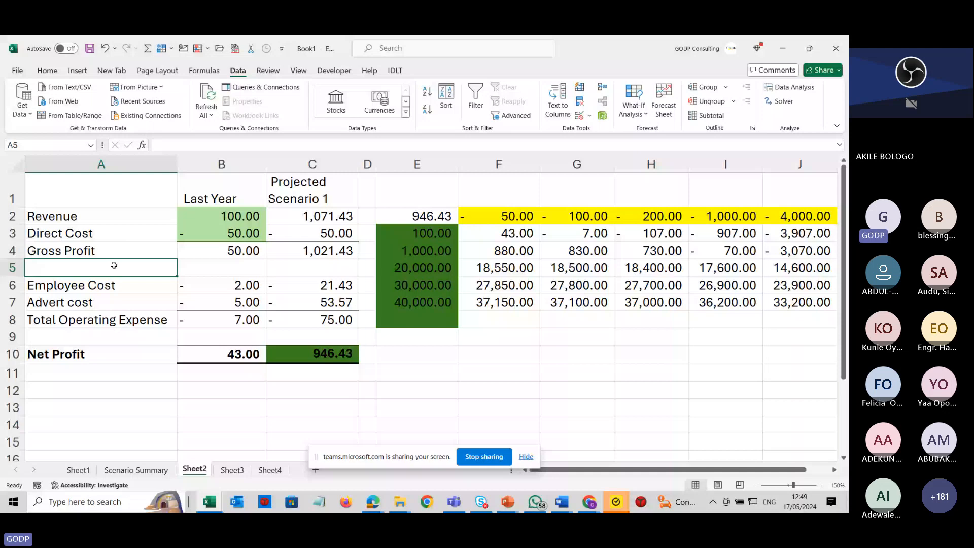
Add a fourth scenario named Scenario 4 in Scenario Manager, keeping changing cells B2, B3, B6 and B7.
{"action": "key", "text": "Up"}
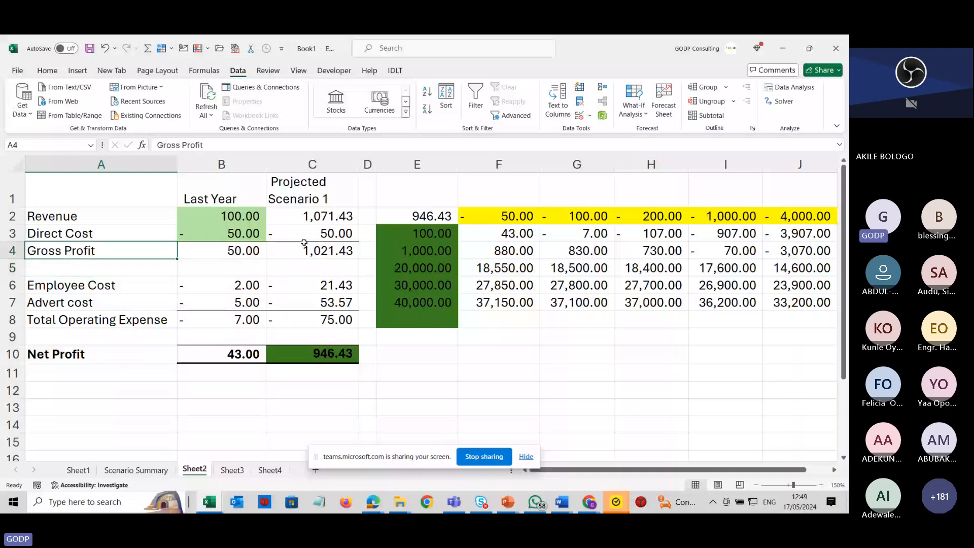
{"action": "left_click", "coordinate": [633, 108]}
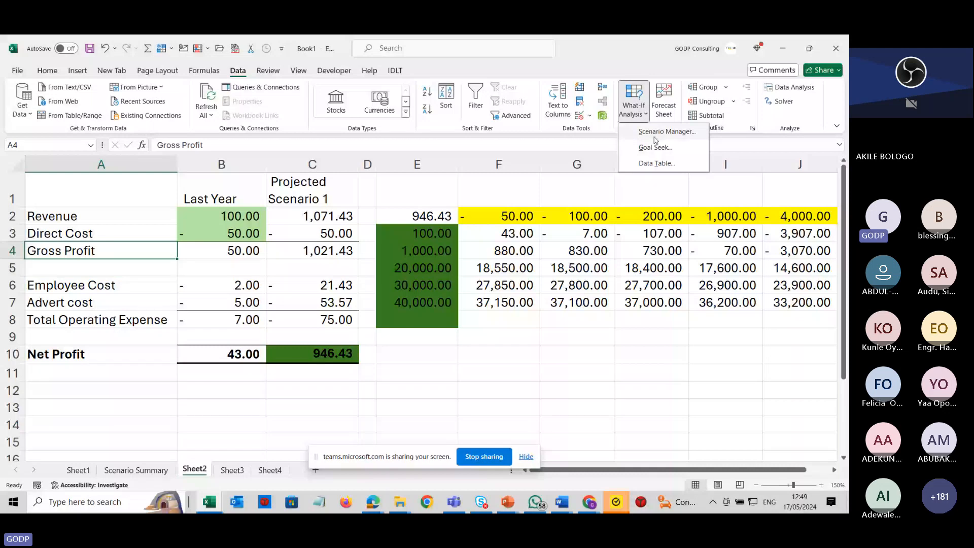
{"action": "left_click", "coordinate": [654, 136]}
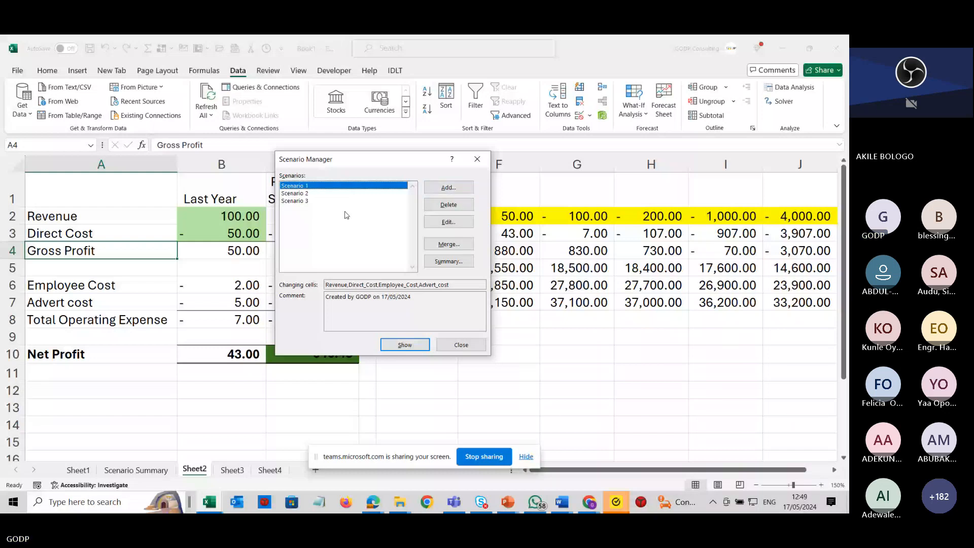
{"action": "left_click", "coordinate": [448, 189]}
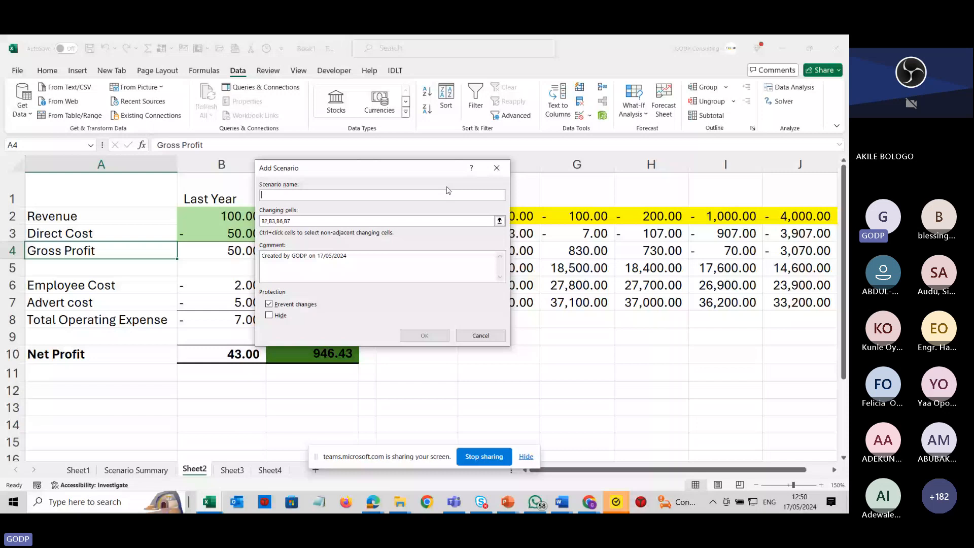
{"action": "type", "text": "Scenario 4"}
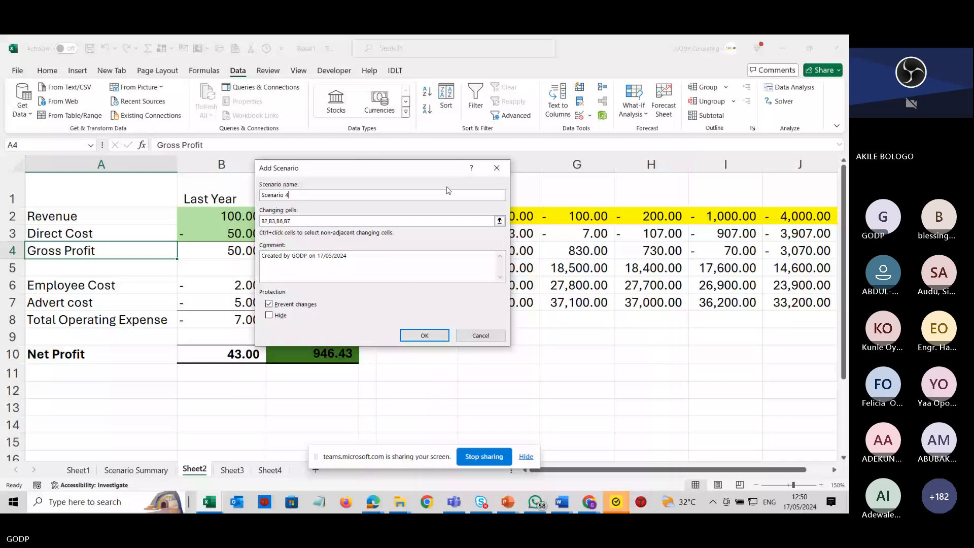
{"action": "left_click_drag", "start_coordinate": [411, 168], "coordinate": [482, 155]}
{"action": "left_click", "coordinate": [384, 210]}
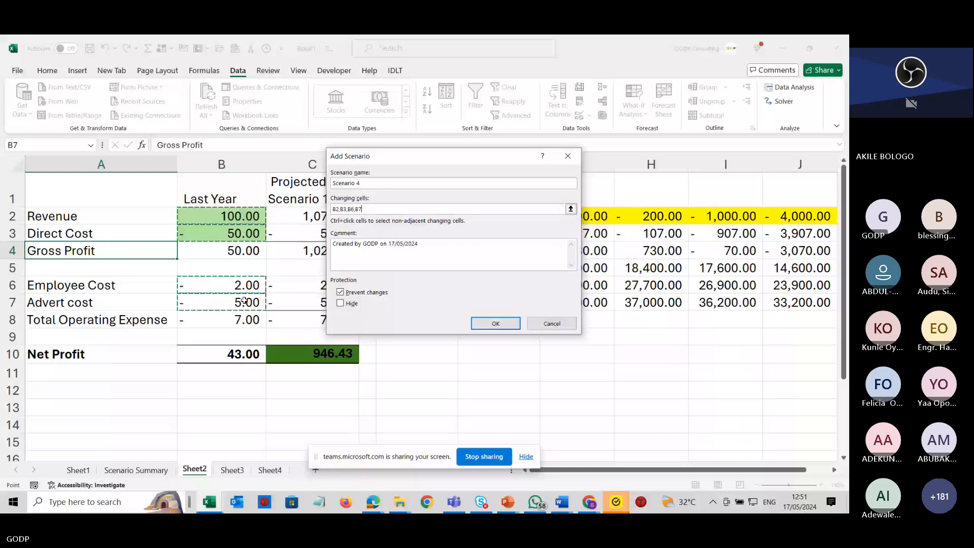
{"action": "left_click", "coordinate": [501, 326]}
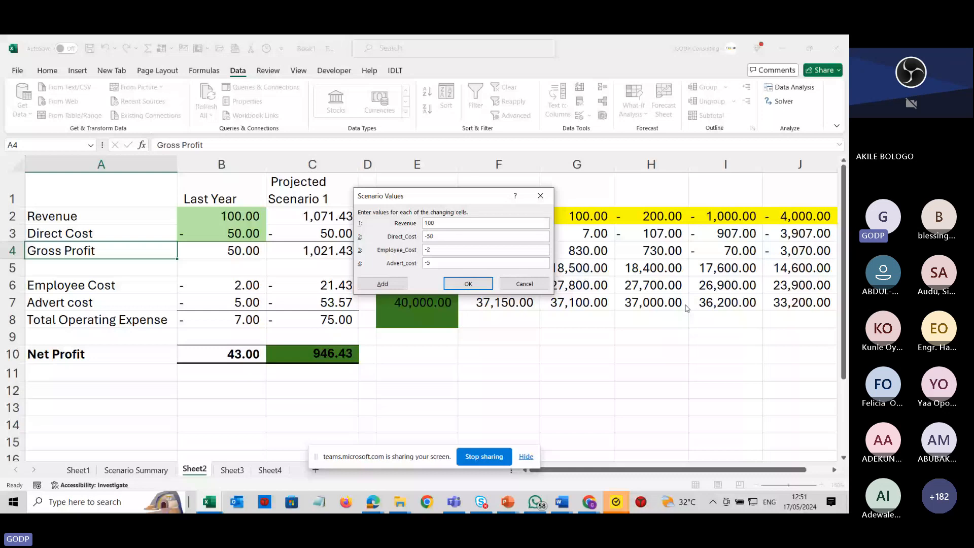
Enter Scenario 4 values of =100*50 for Revenue and =-50*12 for Direct_Cost.
{"action": "type", "text": "=100*50"}
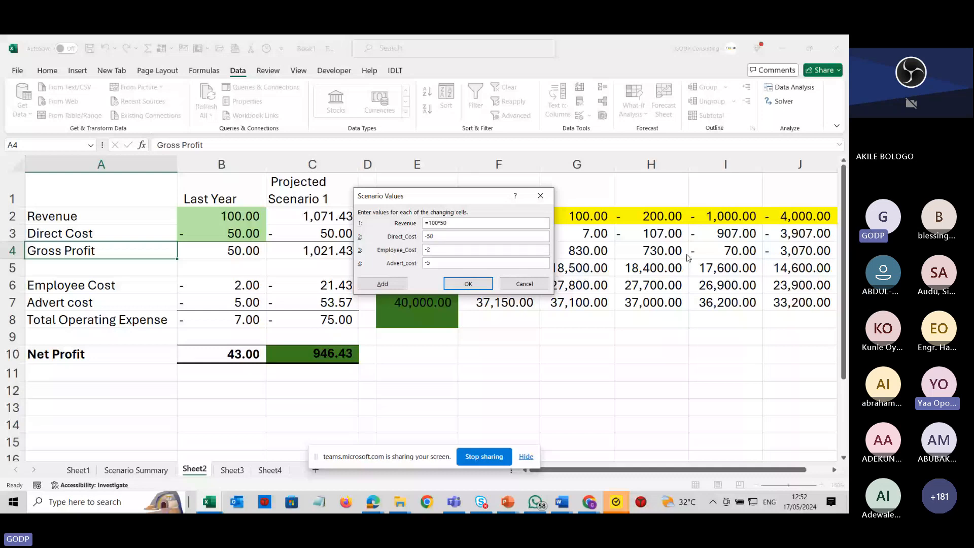
{"action": "type", "text": "="}
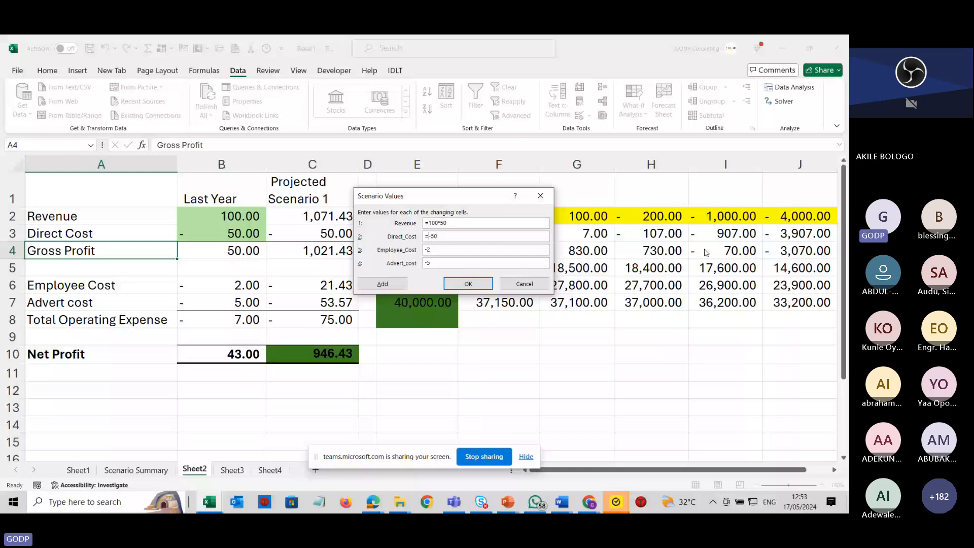
{"action": "left_click", "coordinate": [462, 237]}
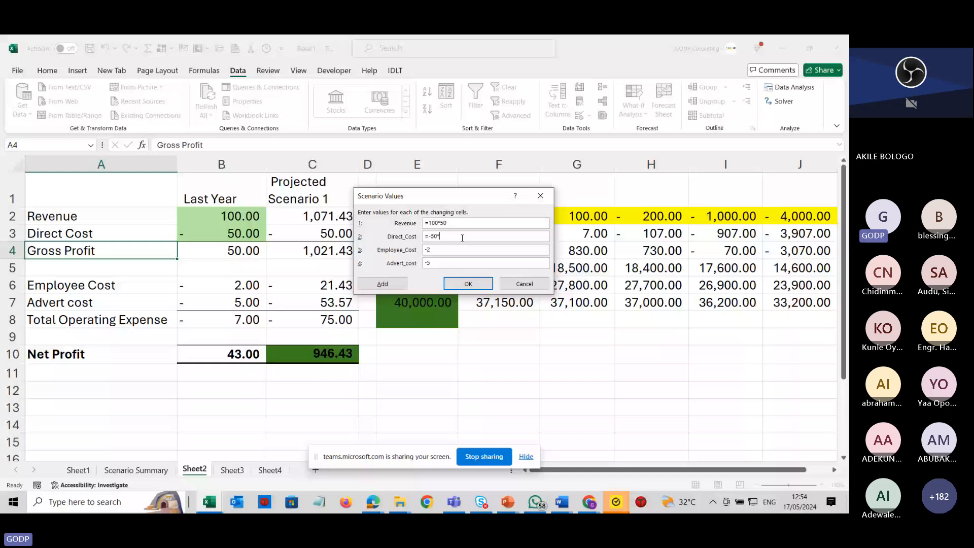
{"action": "type", "text": "12"}
Enter =-2*6 for Employee_Cost and =-5*6 for Advert_cost, then add Scenario 4, accepting the formula warning.
{"action": "left_click", "coordinate": [426, 249]}
{"action": "type", "text": "="}
{"action": "type", "text": "*"}
{"action": "type", "text": "1"}
{"action": "type", "text": "6"}
{"action": "type", "text": "*6"}
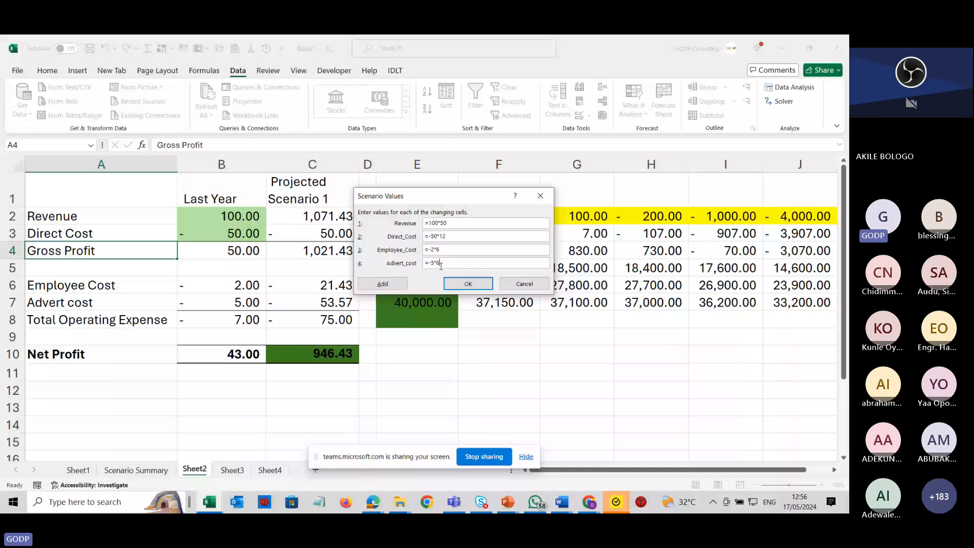
{"action": "left_click", "coordinate": [382, 284]}
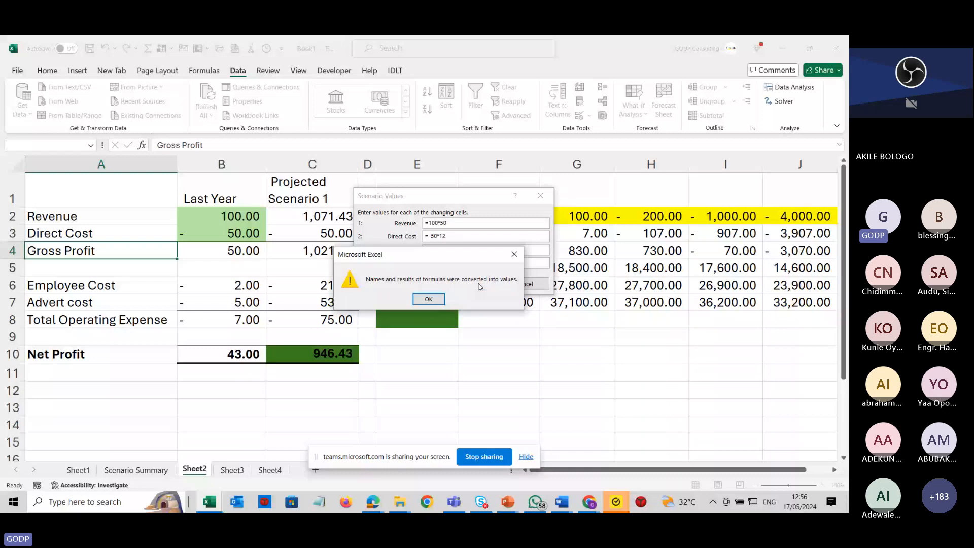
{"action": "left_click", "coordinate": [430, 297]}
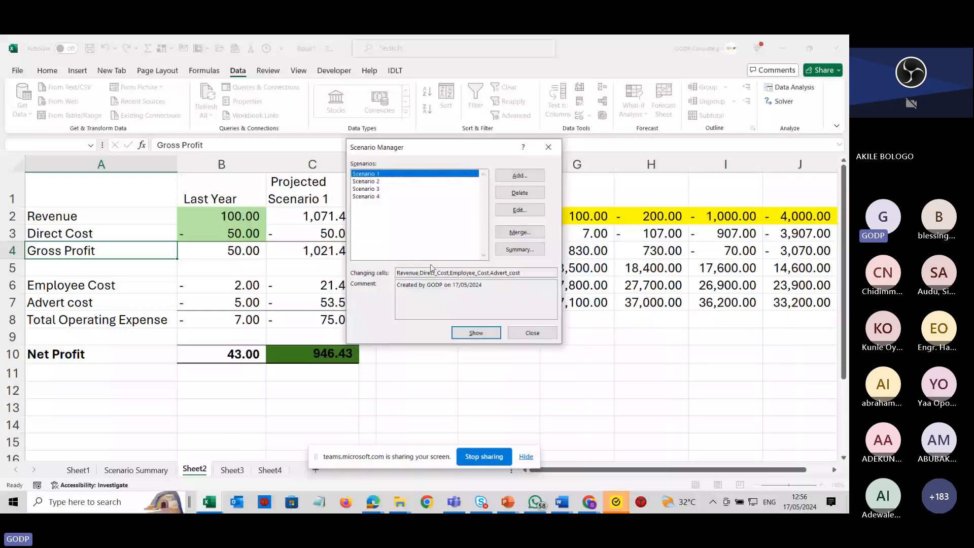
{"action": "left_click", "coordinate": [476, 114]}
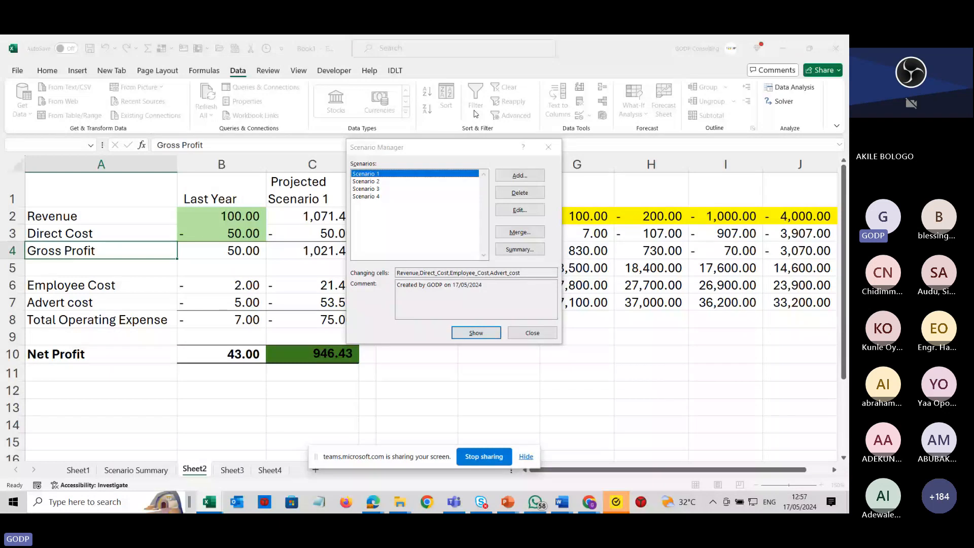
{"action": "key", "text": "alt+Tab"}
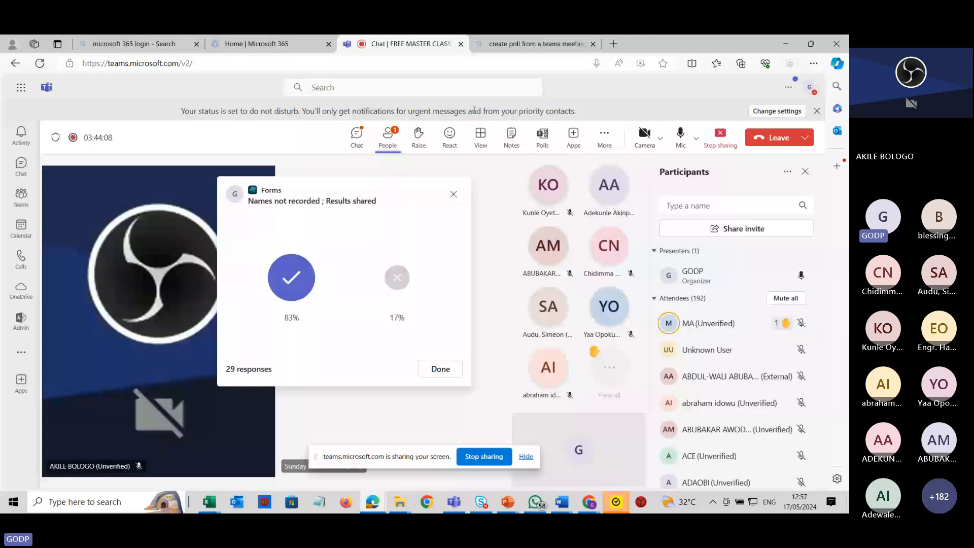
{"action": "key", "text": "alt+Tab"}
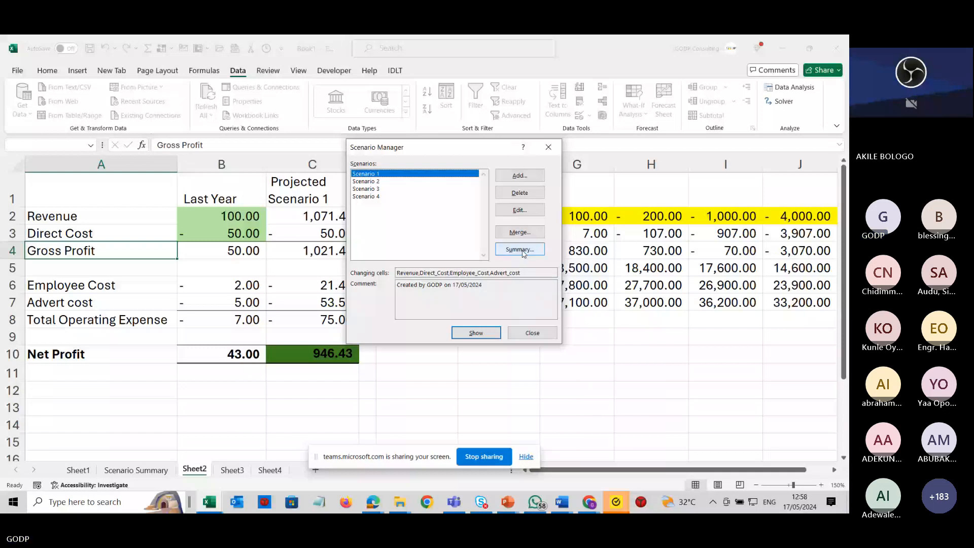
Create a scenario summary report for all scenarios with result cells B4, B8 and B10.
{"action": "left_click", "coordinate": [523, 254]}
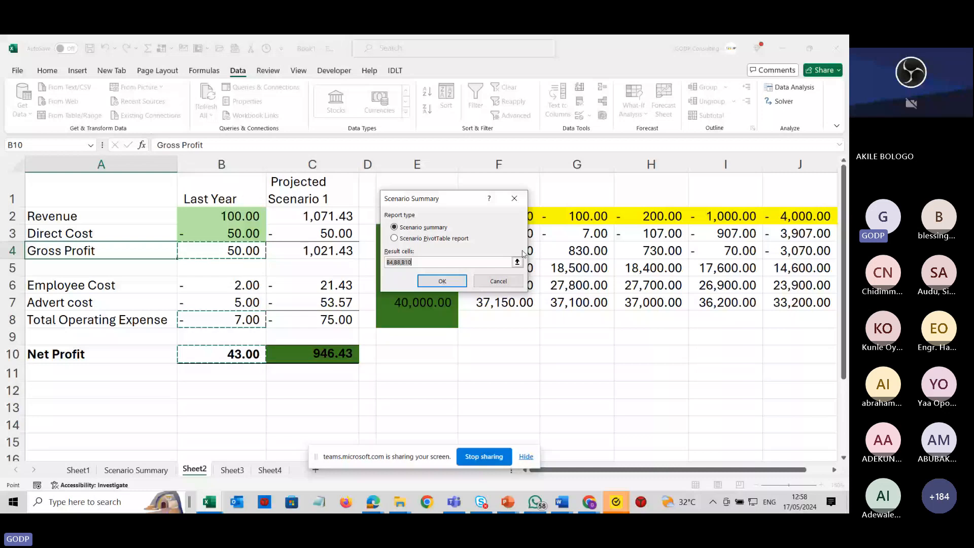
{"action": "key", "text": "BackSpace"}
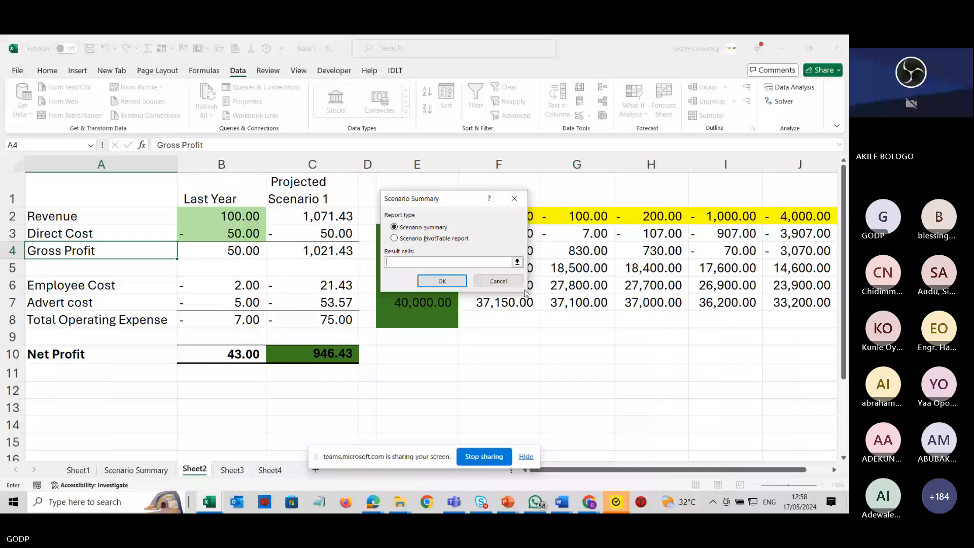
{"action": "left_click", "coordinate": [243, 250]}
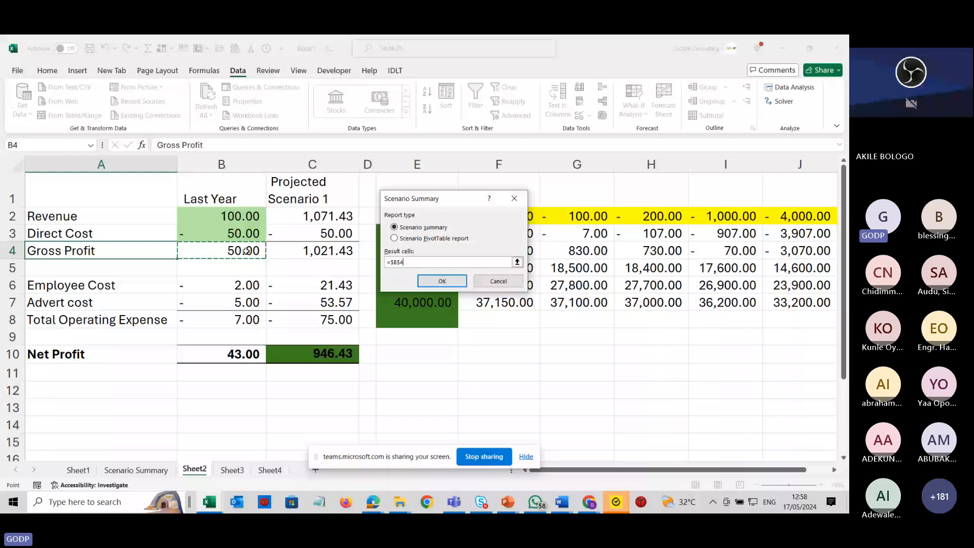
{"action": "left_click", "coordinate": [246, 318], "text": "ctrl"}
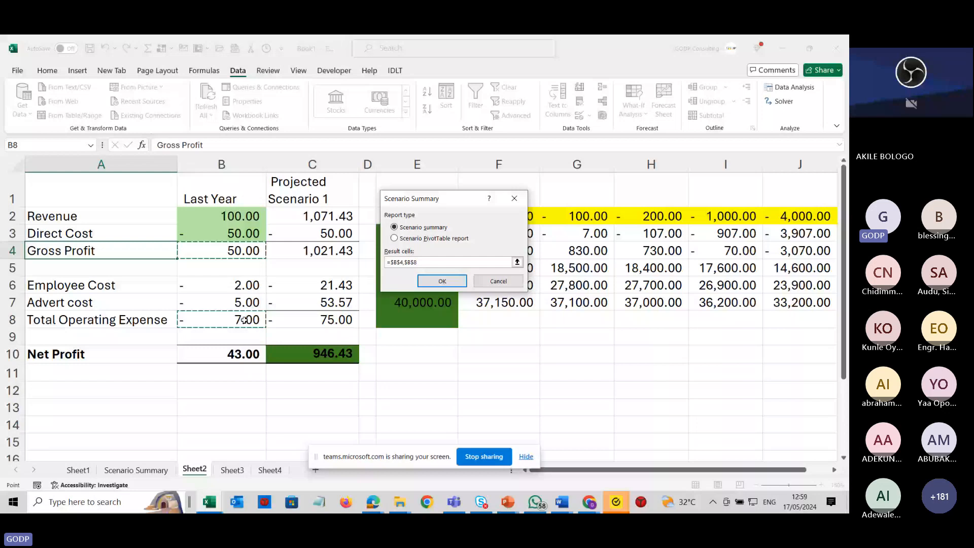
{"action": "left_click", "coordinate": [242, 353], "text": "ctrl"}
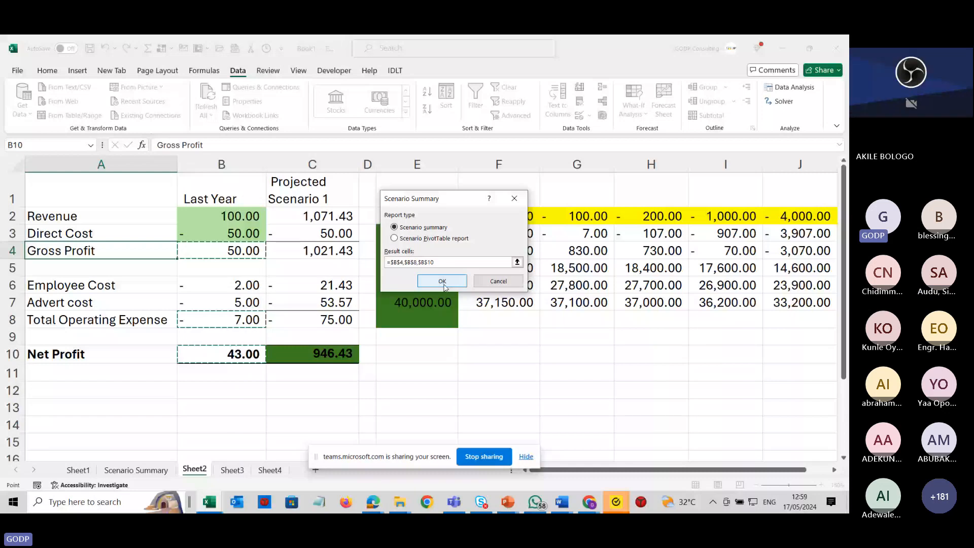
{"action": "left_click", "coordinate": [442, 281]}
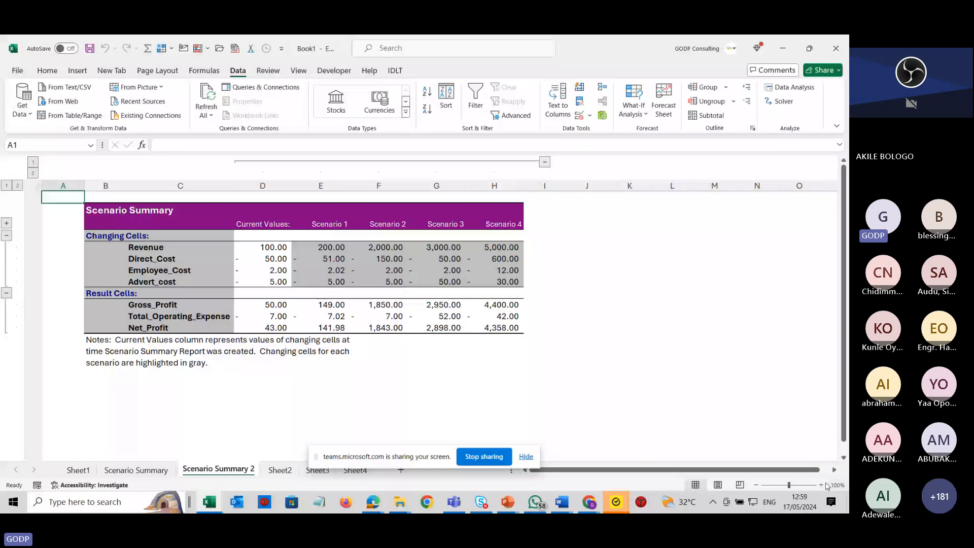
Zoom into the new Scenario Summary 2 report and examine each scenario's changing and result values.
{"action": "left_click", "coordinate": [821, 485]}
{"action": "left_click", "coordinate": [821, 485]}
{"action": "left_click", "coordinate": [821, 485]}
{"action": "left_click", "coordinate": [821, 485]}
{"action": "left_click", "coordinate": [525, 458]}
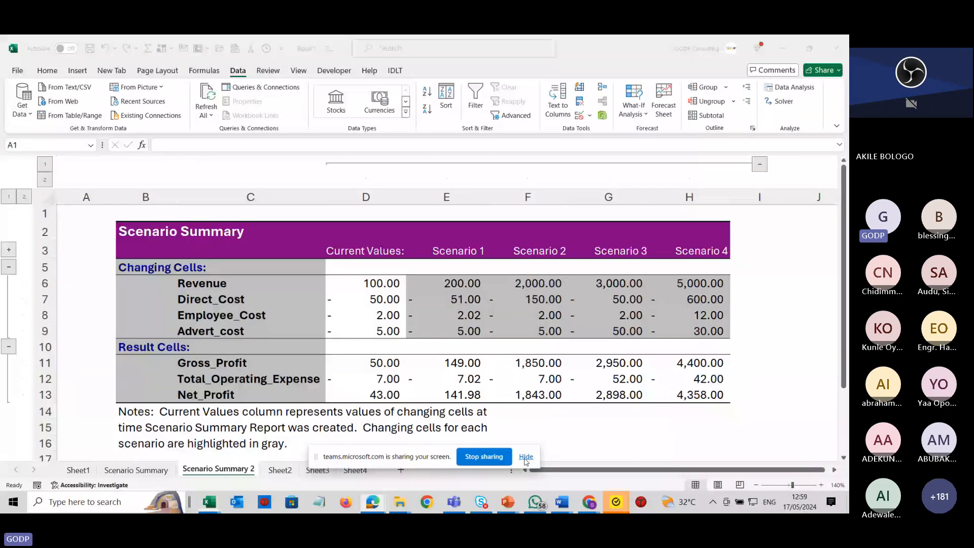
{"action": "left_click", "coordinate": [525, 459]}
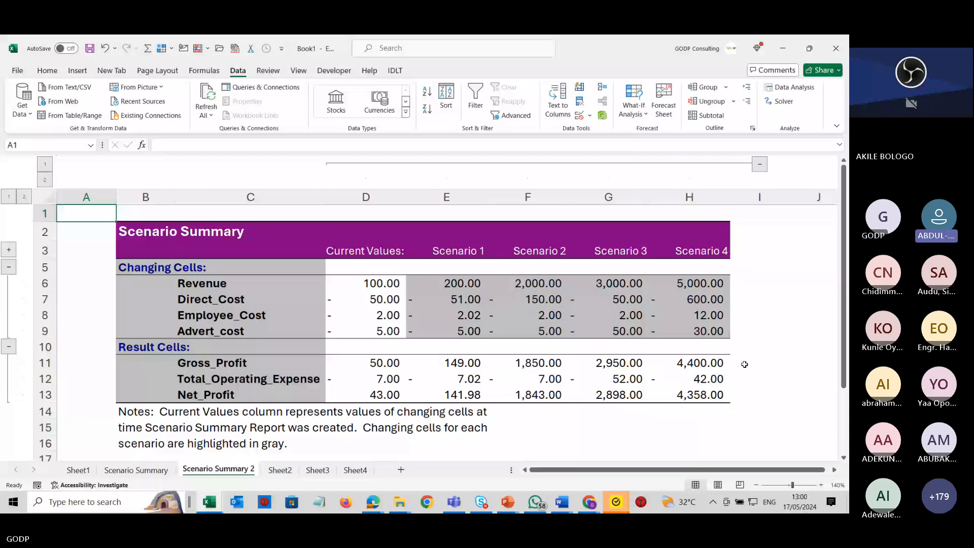
{"action": "key", "text": "alt+Tab"}
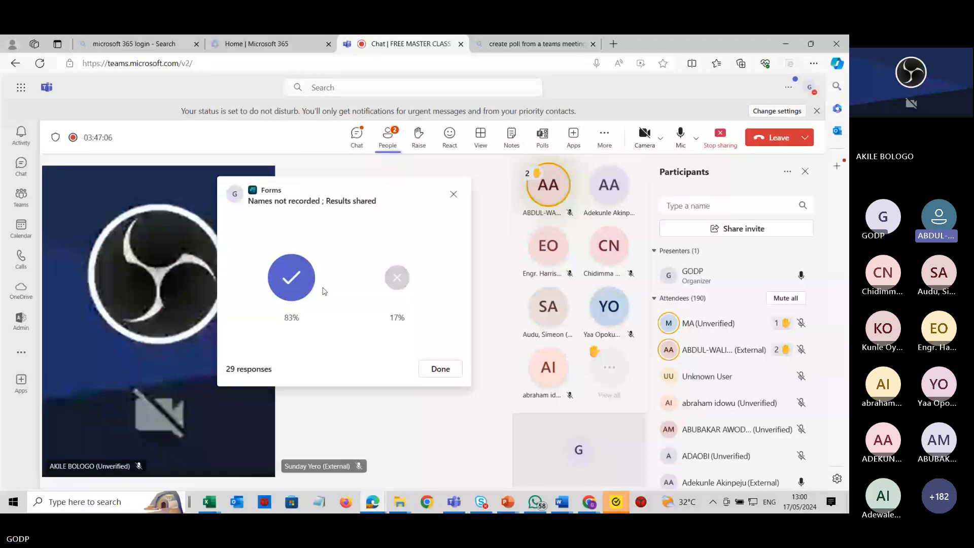
{"action": "key", "text": "alt+Tab"}
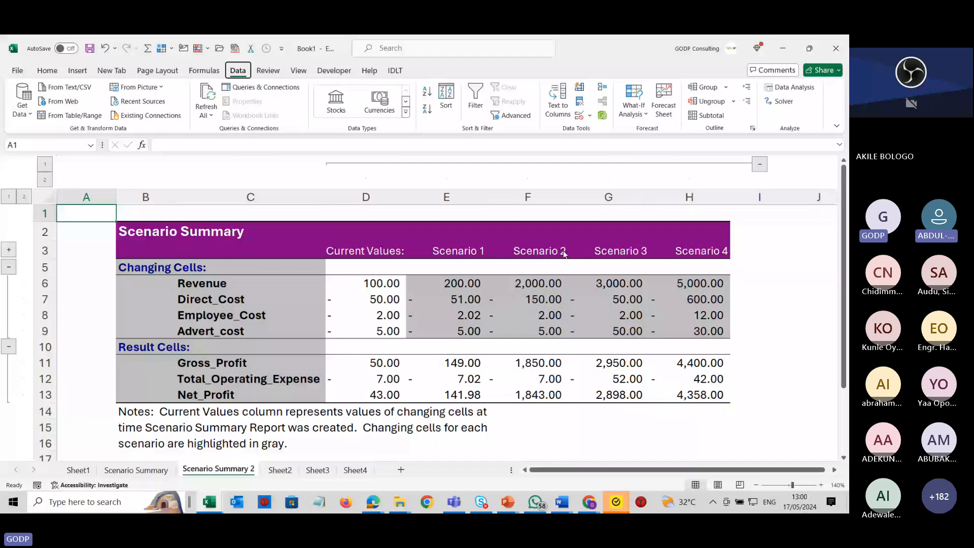
{"action": "left_click", "coordinate": [448, 288]}
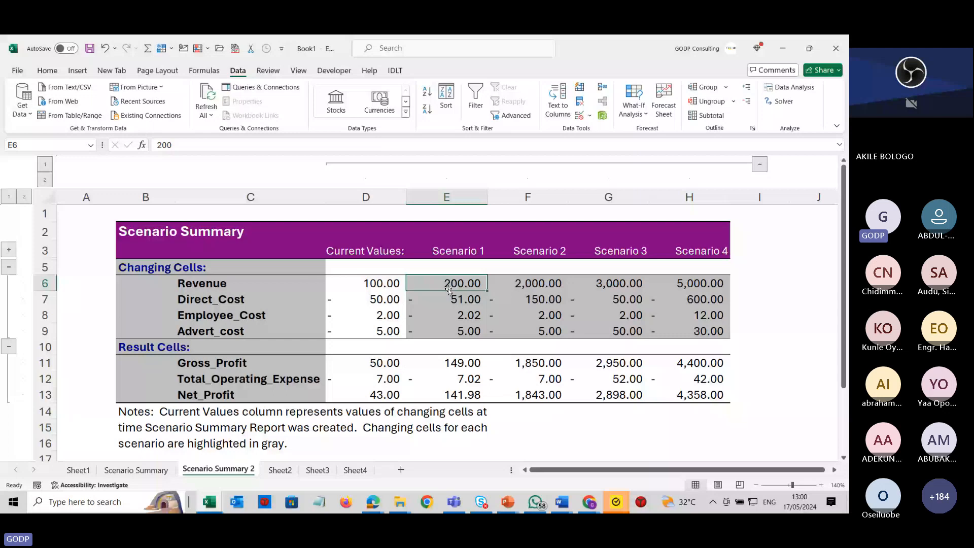
{"action": "key", "text": "alt+Tab"}
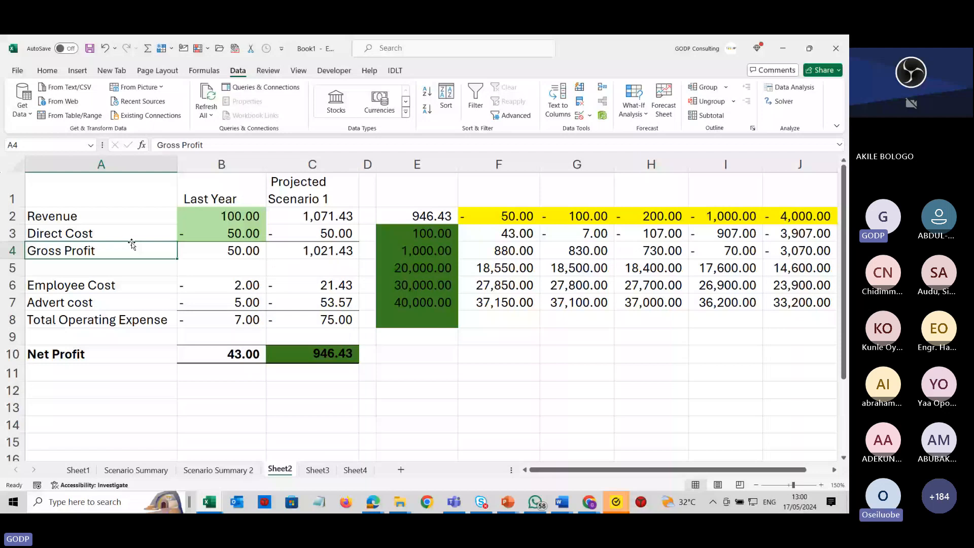
{"action": "left_click_drag", "start_coordinate": [101, 190], "coordinate": [231, 354]}
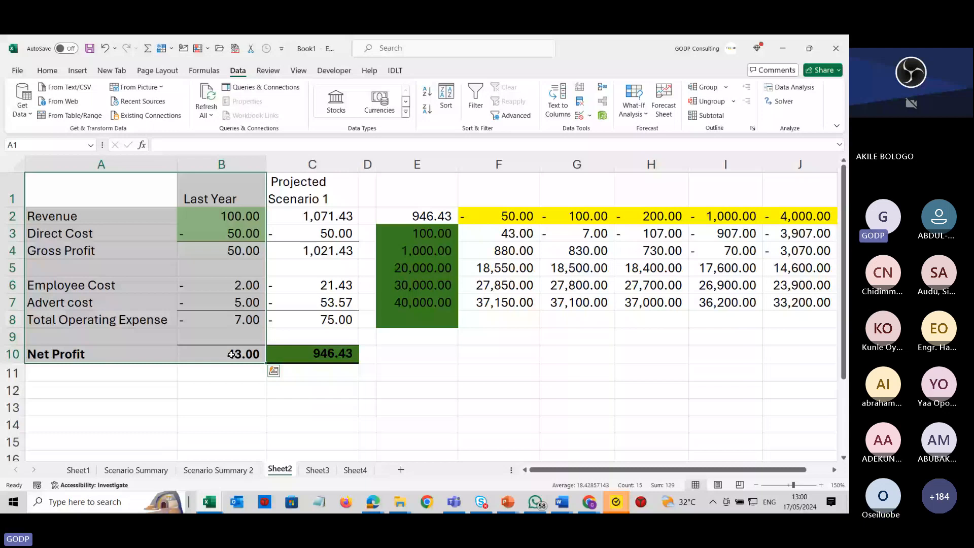
{"action": "left_click", "coordinate": [211, 74]}
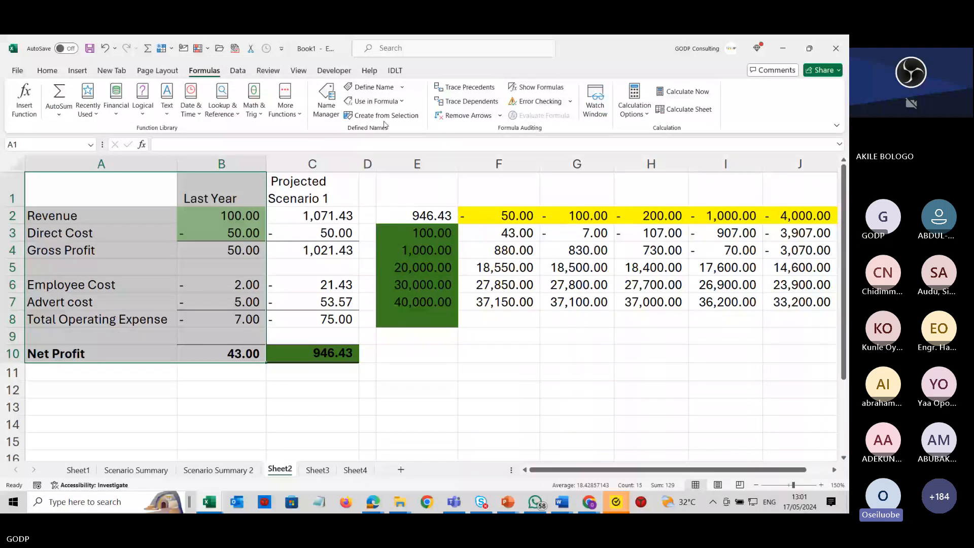
{"action": "left_click", "coordinate": [384, 116]}
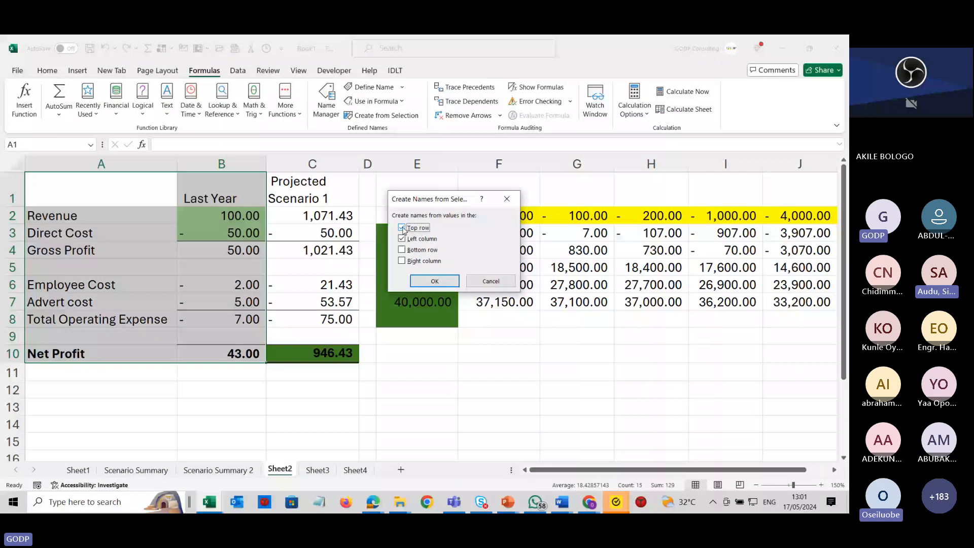
{"action": "left_click", "coordinate": [506, 202]}
Create range names for A2:B10 from the labels in the left column only.
{"action": "left_click_drag", "start_coordinate": [101, 216], "coordinate": [219, 350]}
{"action": "key", "text": "ctrl+shift+F3"}
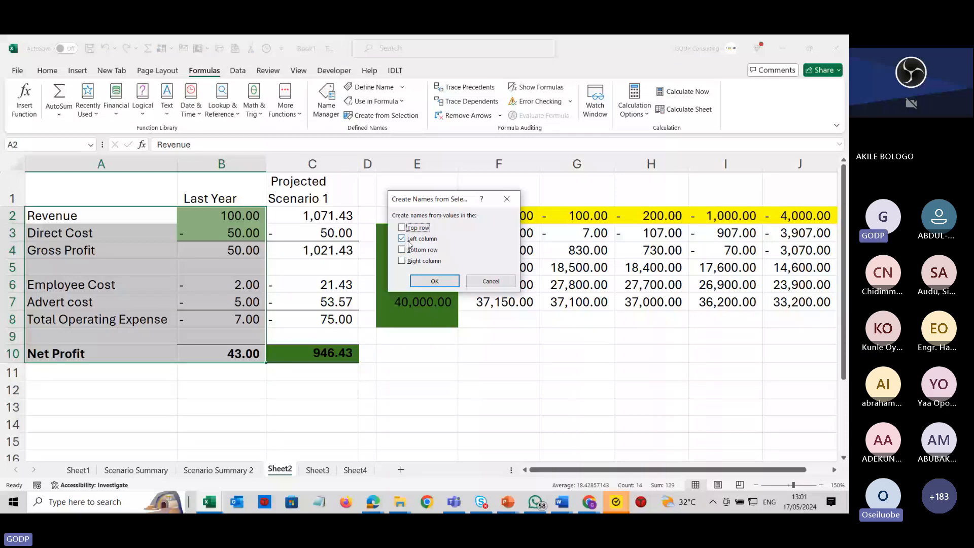
{"action": "key", "text": "alt+Tab"}
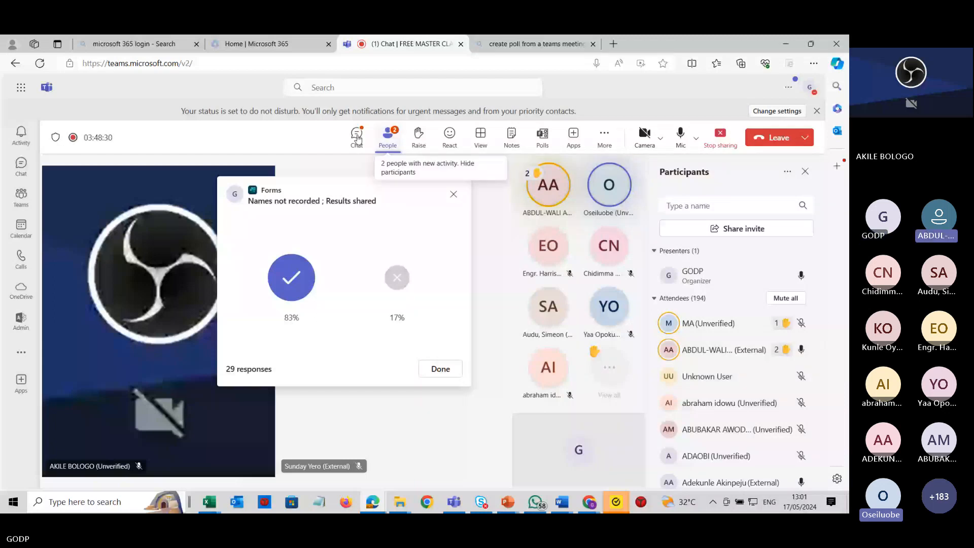
{"action": "left_click", "coordinate": [357, 137]}
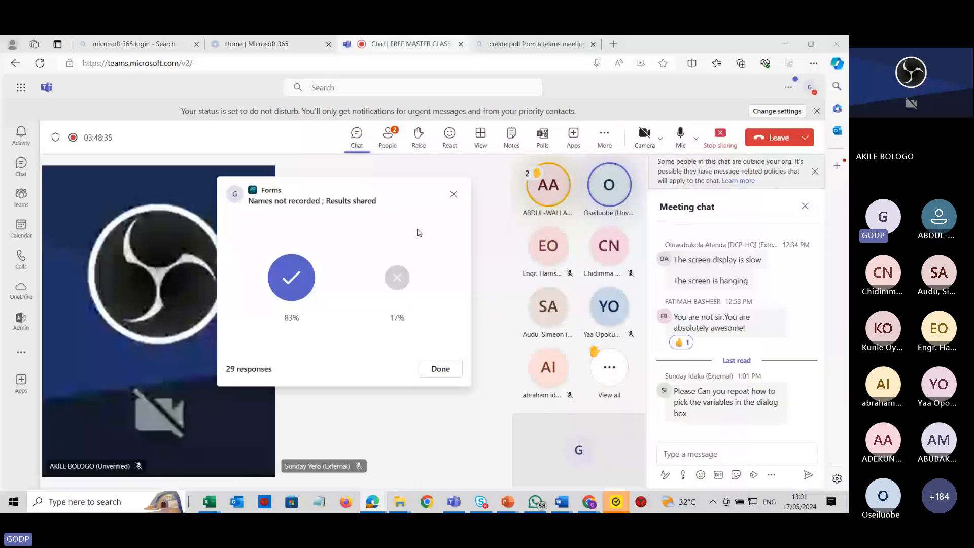
{"action": "key", "text": "alt+Tab"}
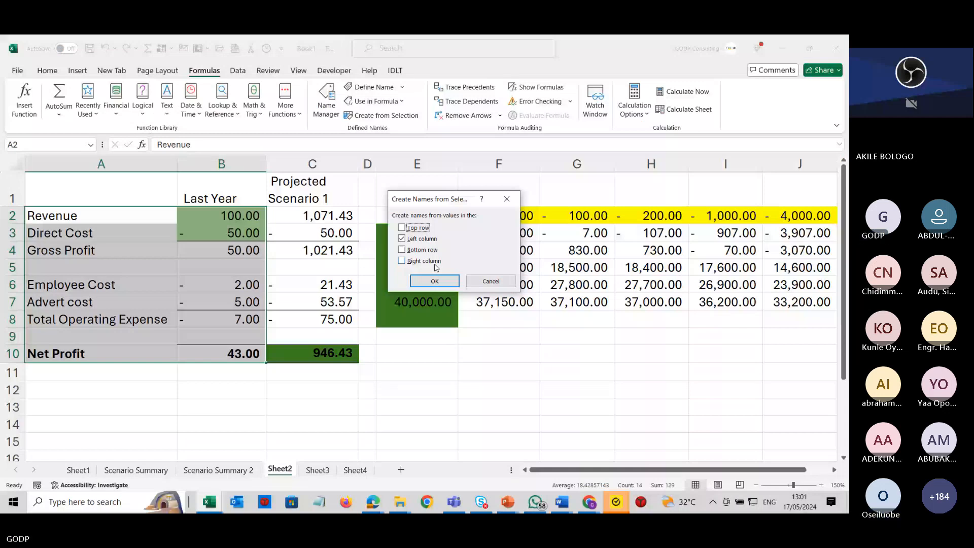
{"action": "left_click", "coordinate": [426, 281]}
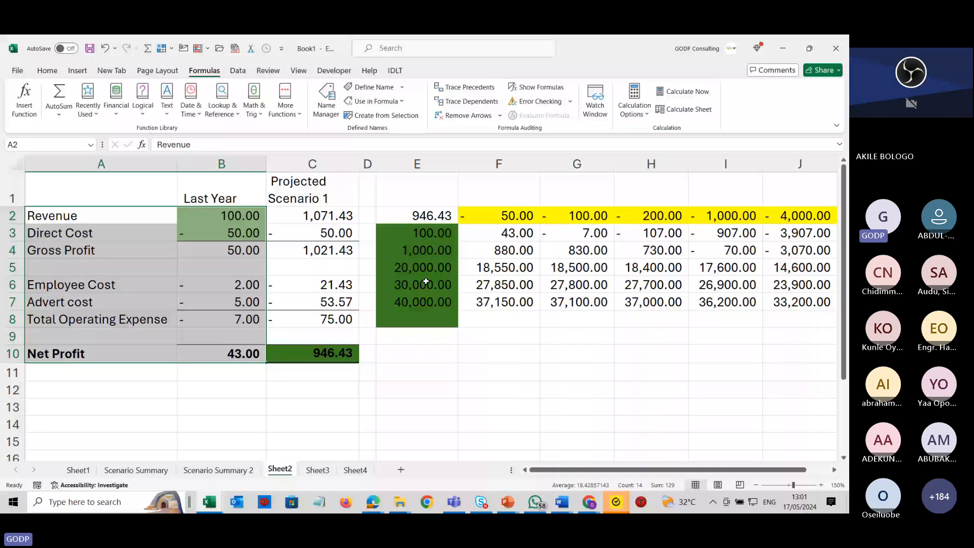
{"action": "key", "text": "ctrl+F3"}
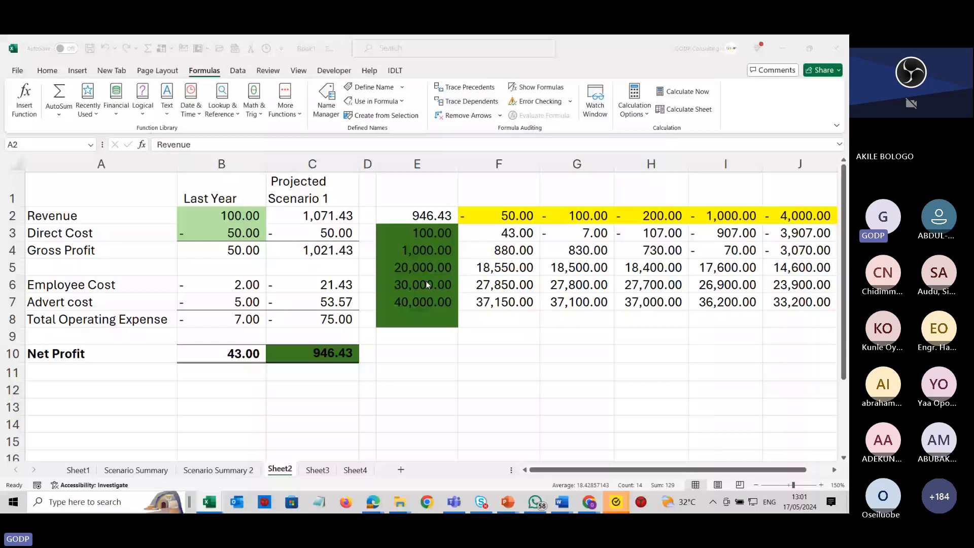
{"action": "key", "text": "alt+Tab"}
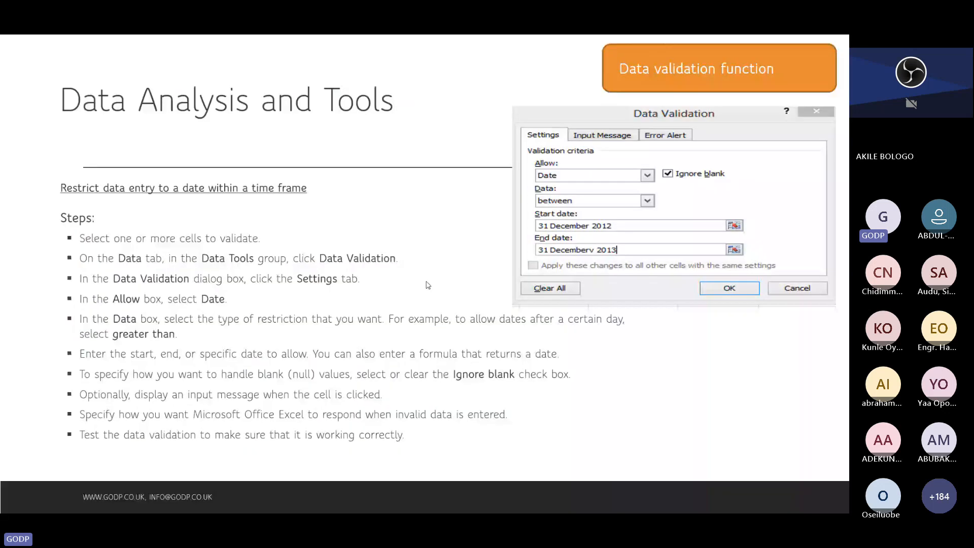
{"action": "key", "text": "Right"}
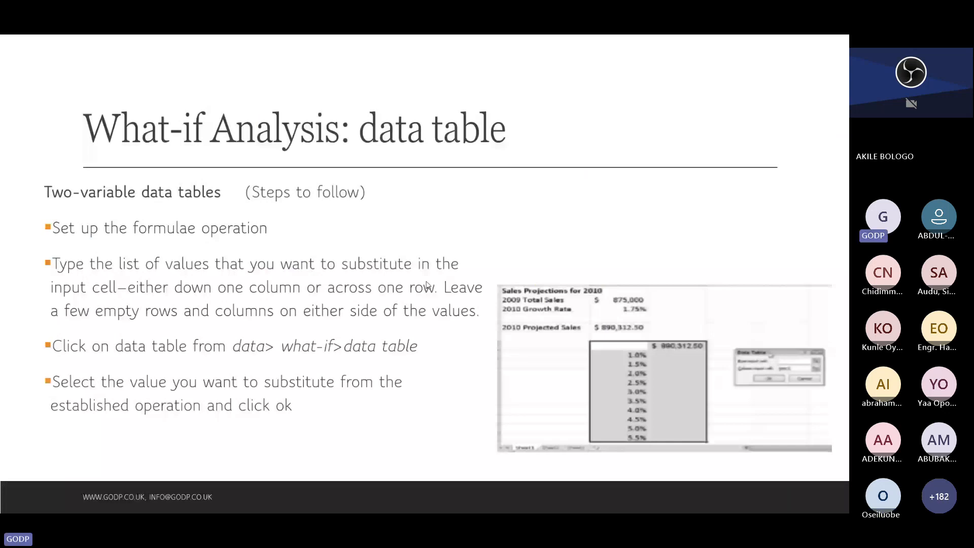
{"action": "key", "text": "Right"}
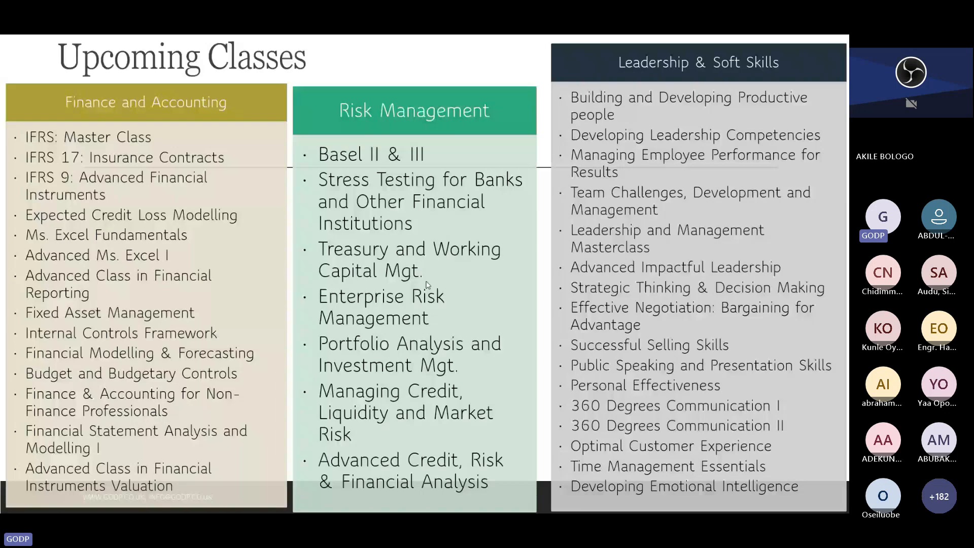
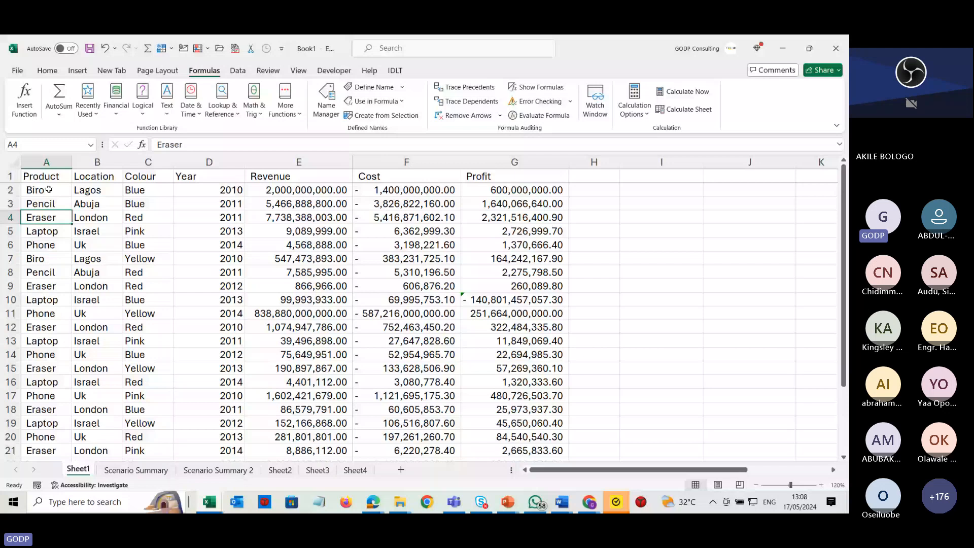
Add the column header Capitalize in H1 next to the Profit column.
{"action": "left_click", "coordinate": [48, 161]}
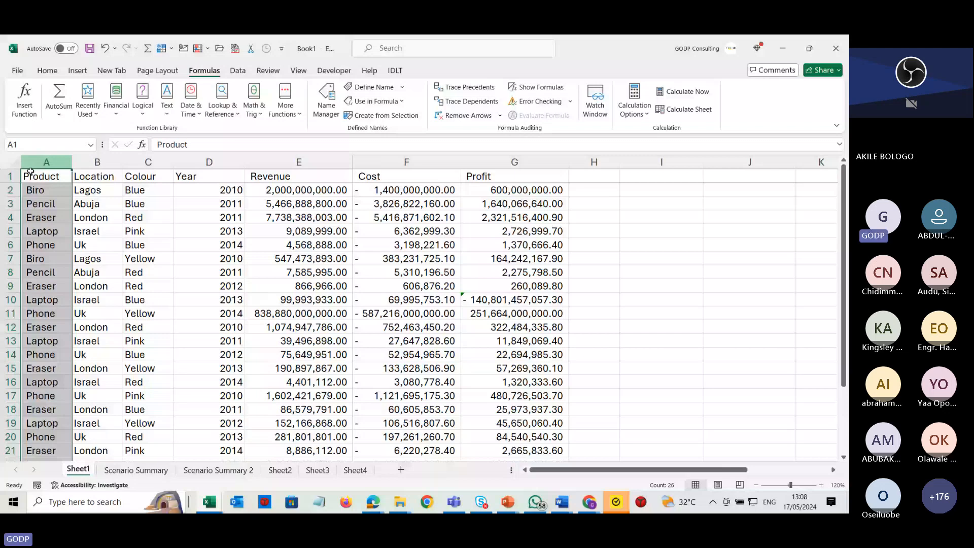
{"action": "left_click", "coordinate": [592, 180]}
{"action": "type", "text": "Capitaliz"}
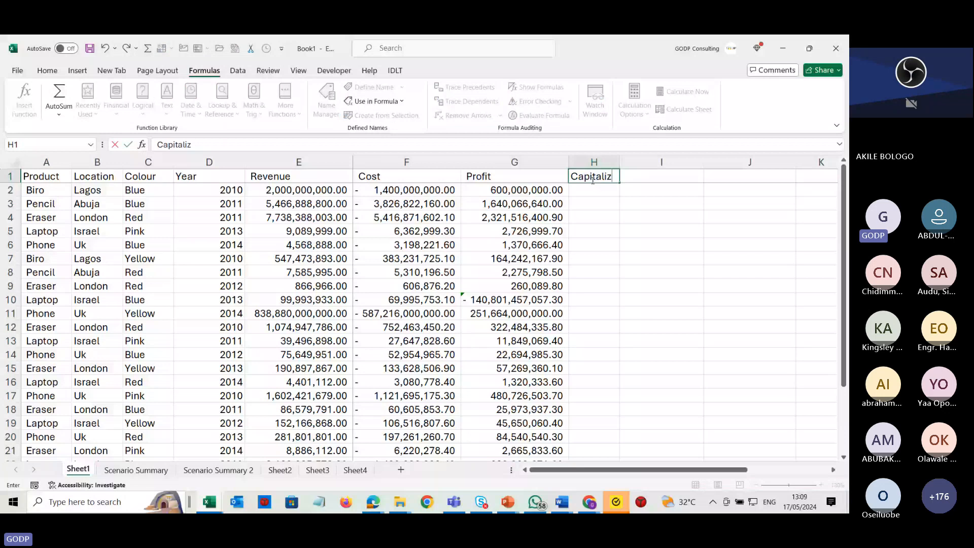
{"action": "type", "text": "e"}
{"action": "key", "text": "Return"}
{"action": "type", "text": "="}
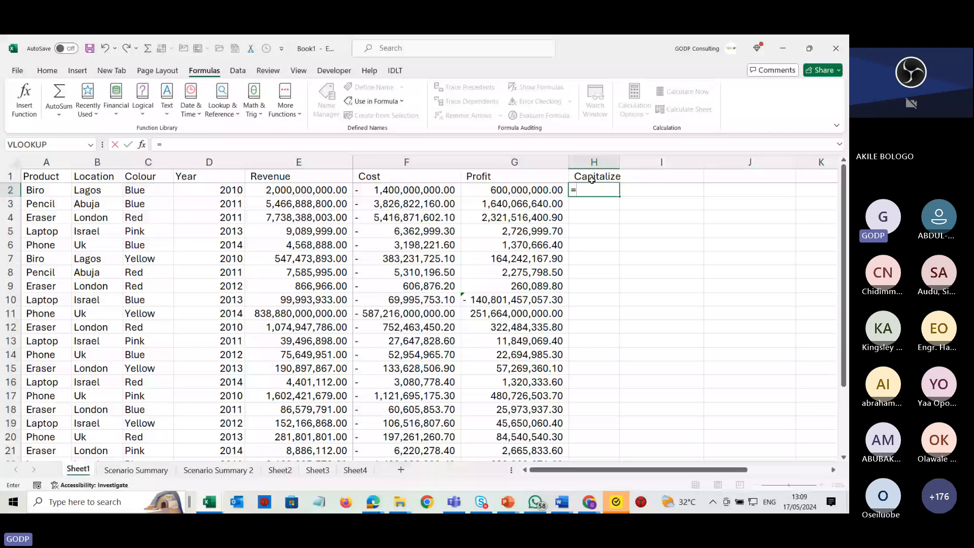
{"action": "type", "text": "upper("}
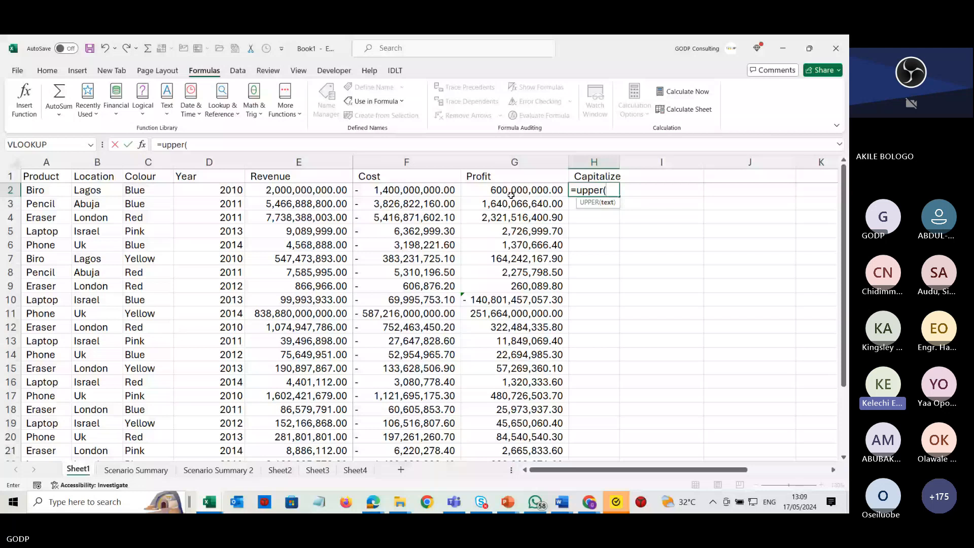
{"action": "left_click", "coordinate": [46, 190]}
{"action": "type", "text": ")"}
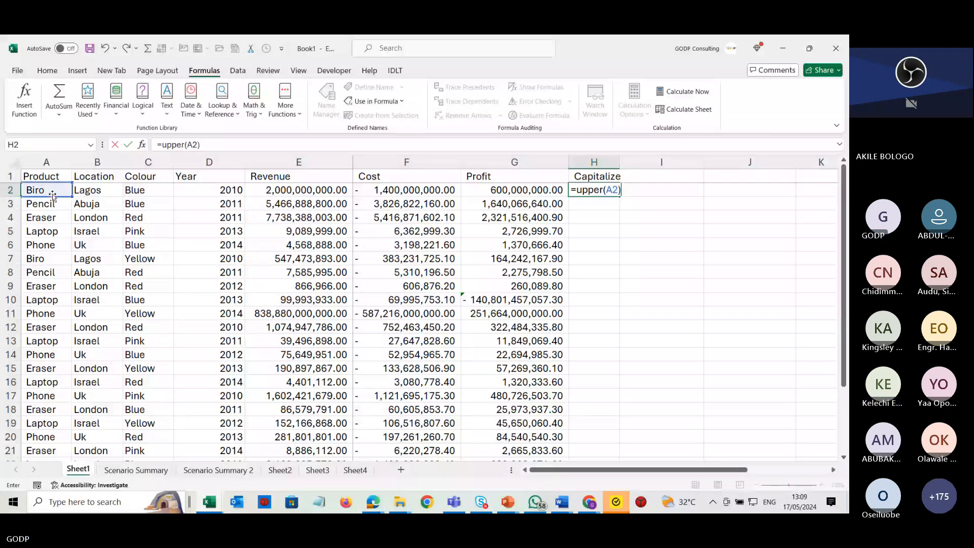
{"action": "key", "text": "alt+Tab"}
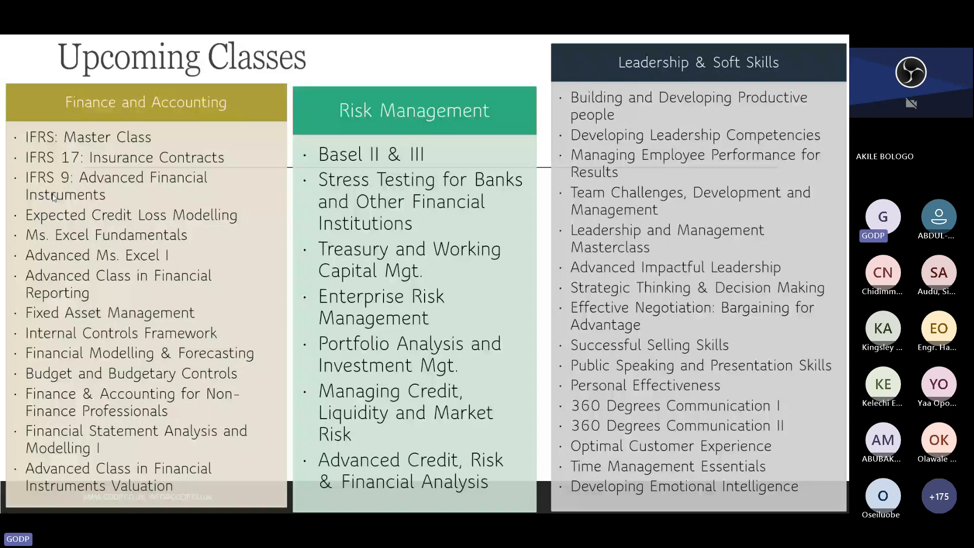
{"action": "key", "text": "alt+Tab"}
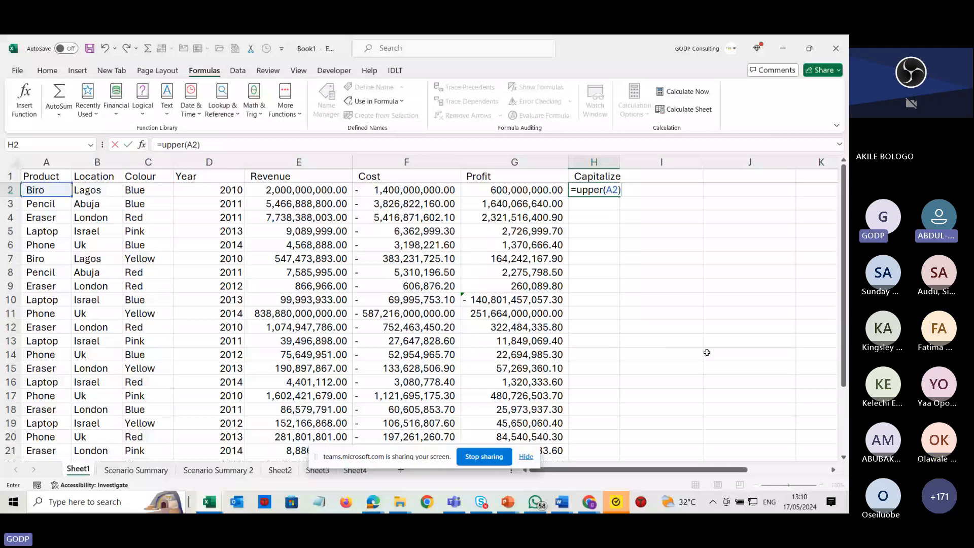
{"action": "key", "text": "Escape"}
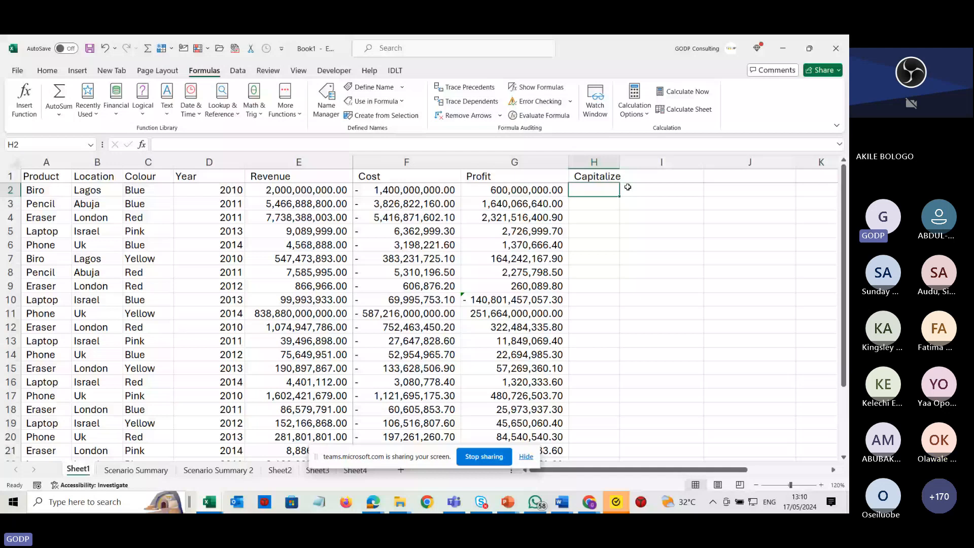
Autofit the width of the Capitalize column and dismiss the antivirus notification.
{"action": "double_click", "coordinate": [619, 162]}
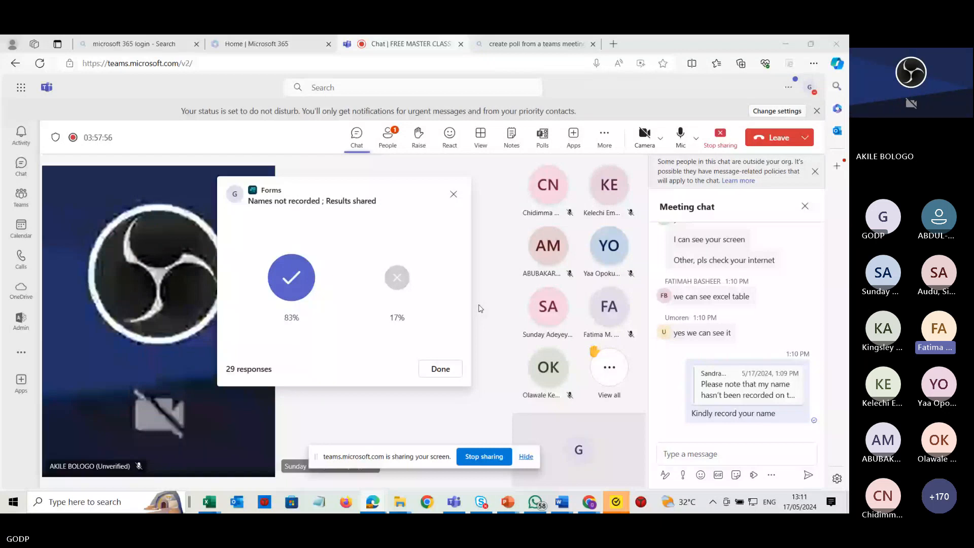
{"action": "mouse_move", "coordinate": [782, 401]}
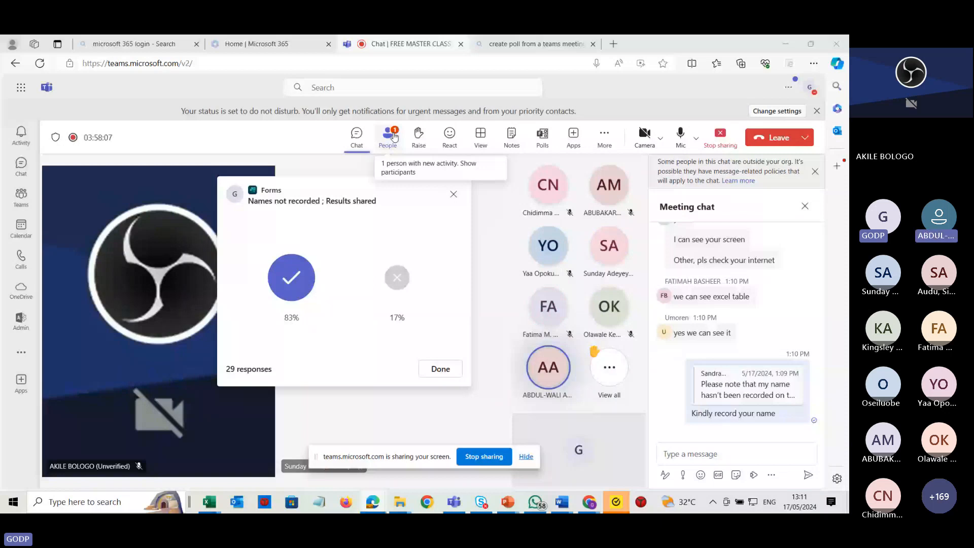
{"action": "key", "text": "alt+Tab"}
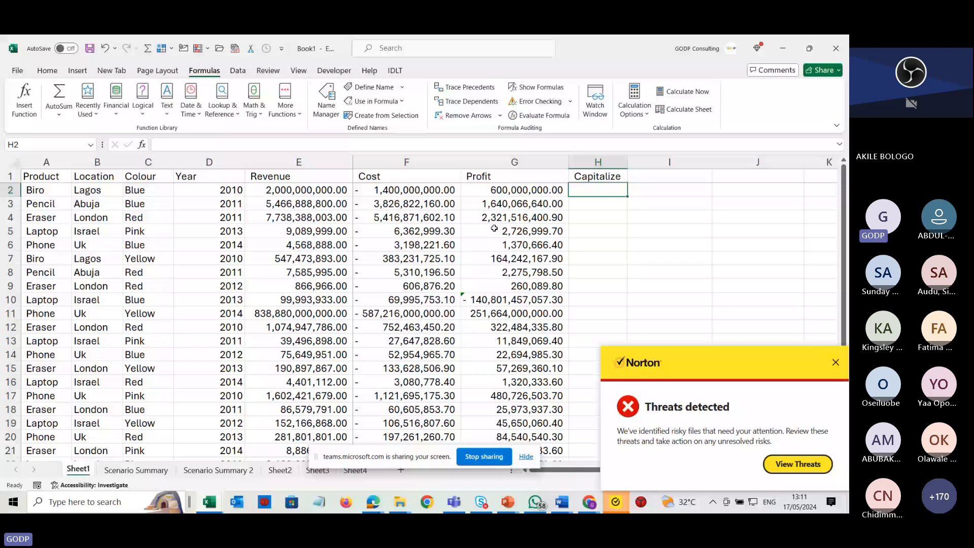
{"action": "left_click", "coordinate": [834, 362]}
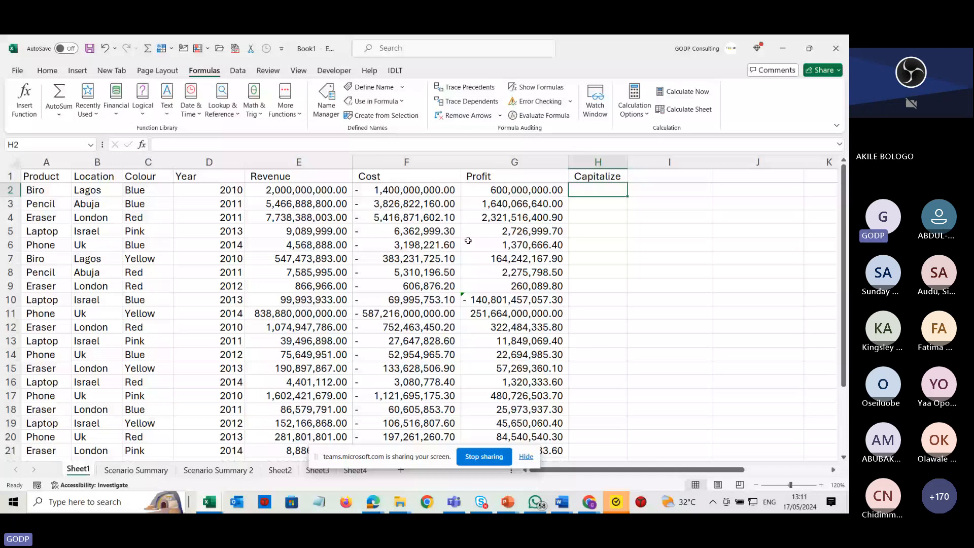
Enter =UPPER(A2) in H2 and fill it down the Capitalize column for all products.
{"action": "type", "text": "=upper"}
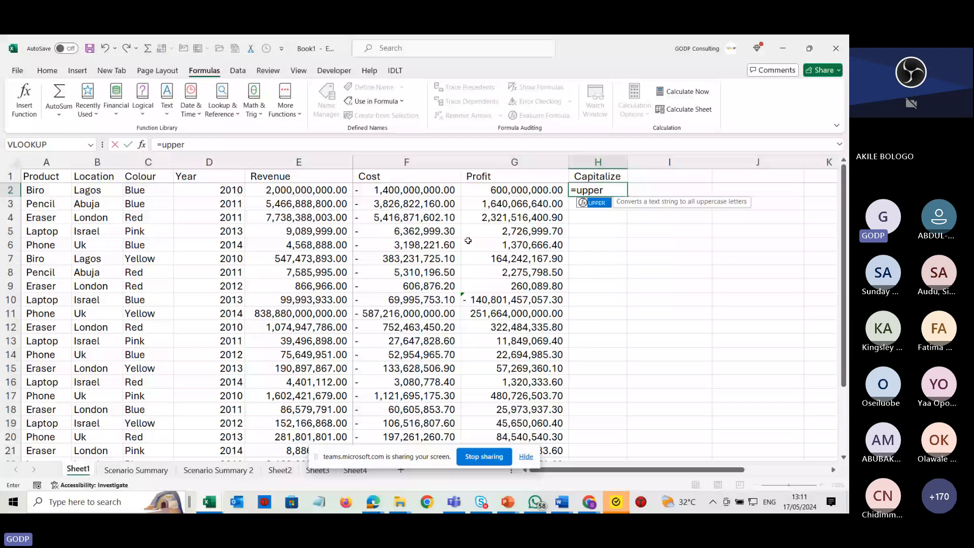
{"action": "type", "text": "("}
{"action": "left_click", "coordinate": [33, 189]}
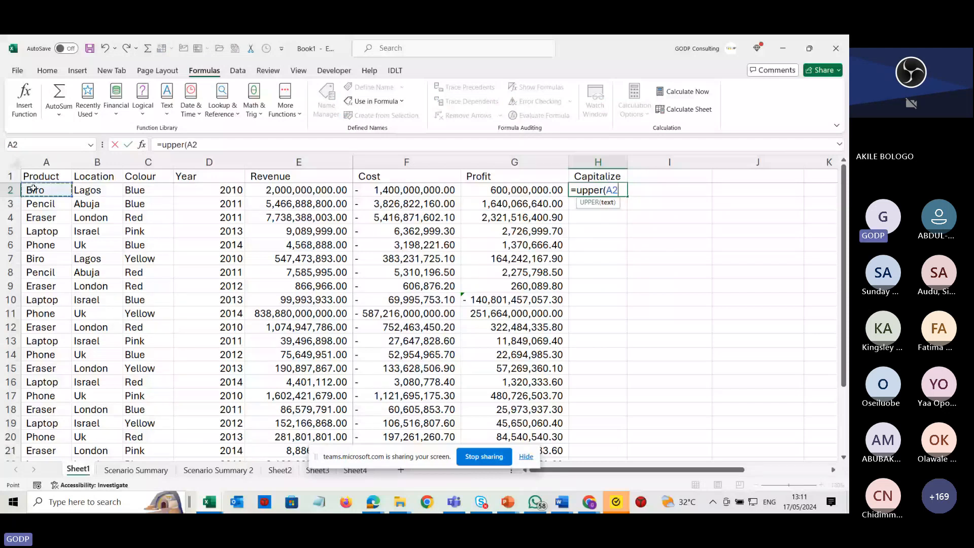
{"action": "key", "text": "Return"}
{"action": "left_click", "coordinate": [596, 190]}
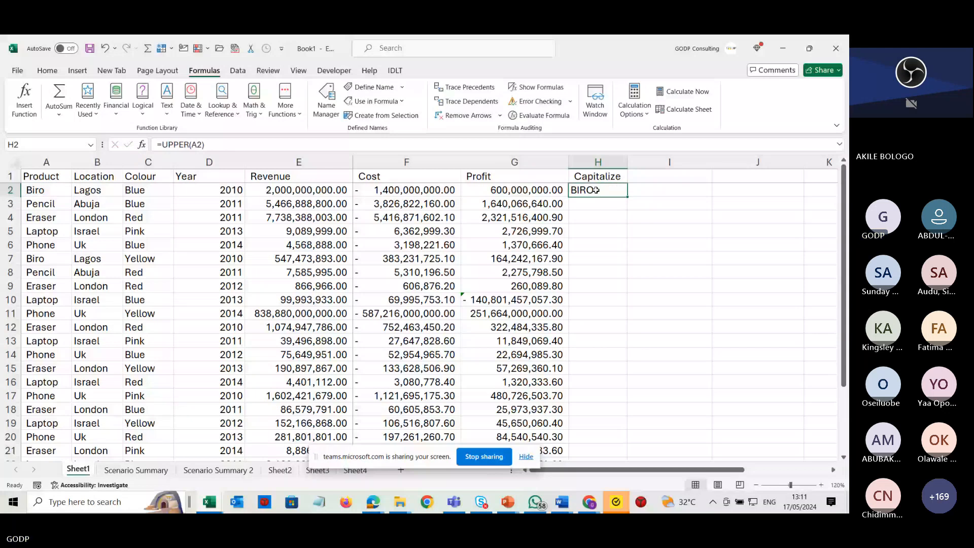
{"action": "double_click", "coordinate": [627, 197]}
{"action": "double_click", "coordinate": [608, 190]}
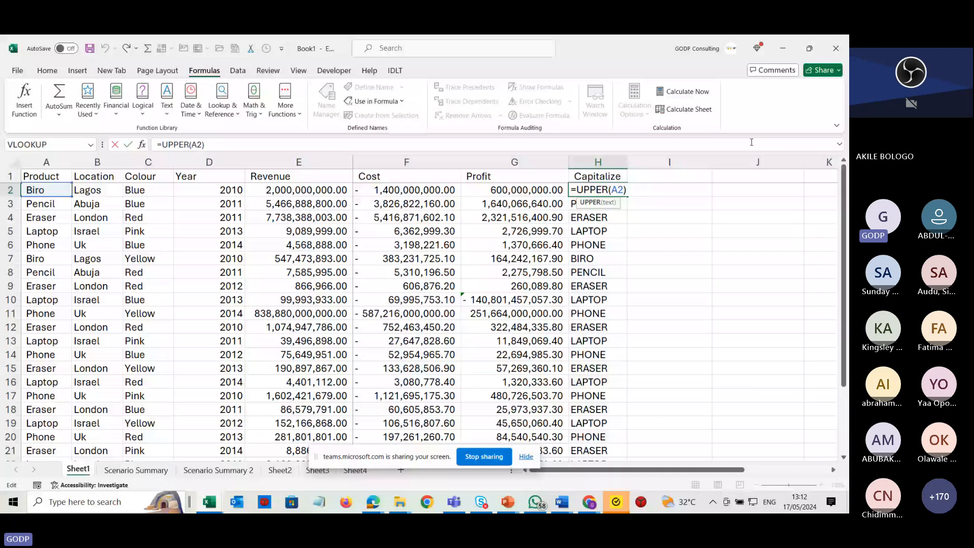
{"action": "key", "text": "ctrl+Return"}
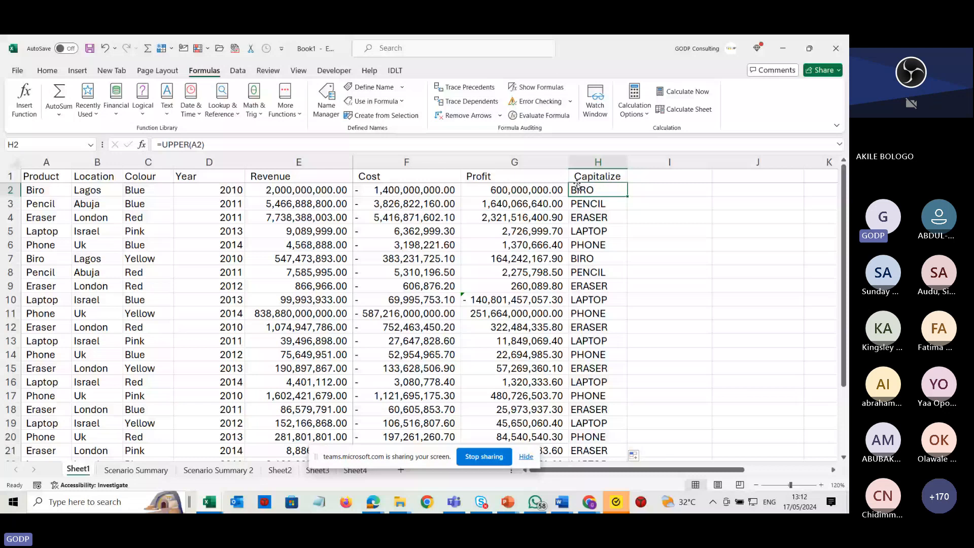
Add the column header small in I1.
{"action": "left_click", "coordinate": [660, 177]}
{"action": "type", "text": "small"}
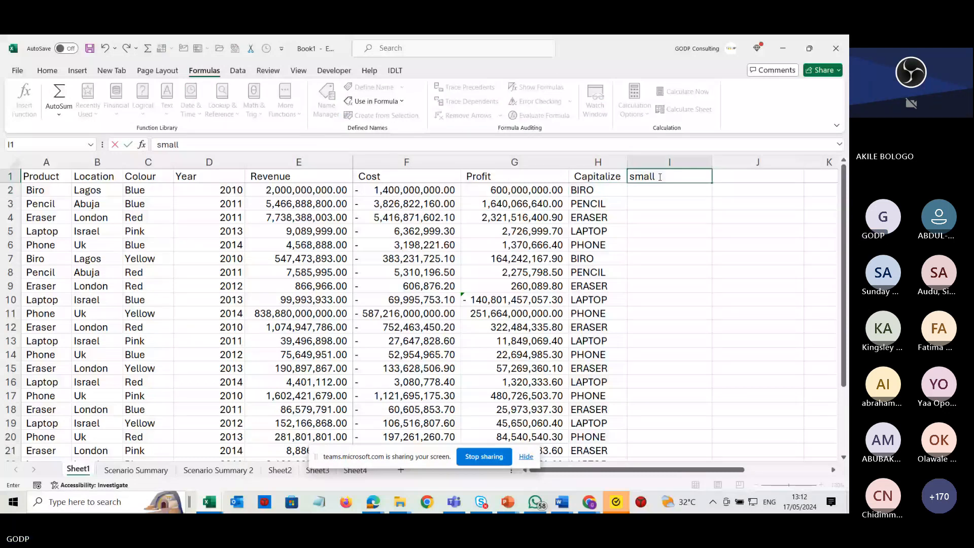
{"action": "key", "text": "Return"}
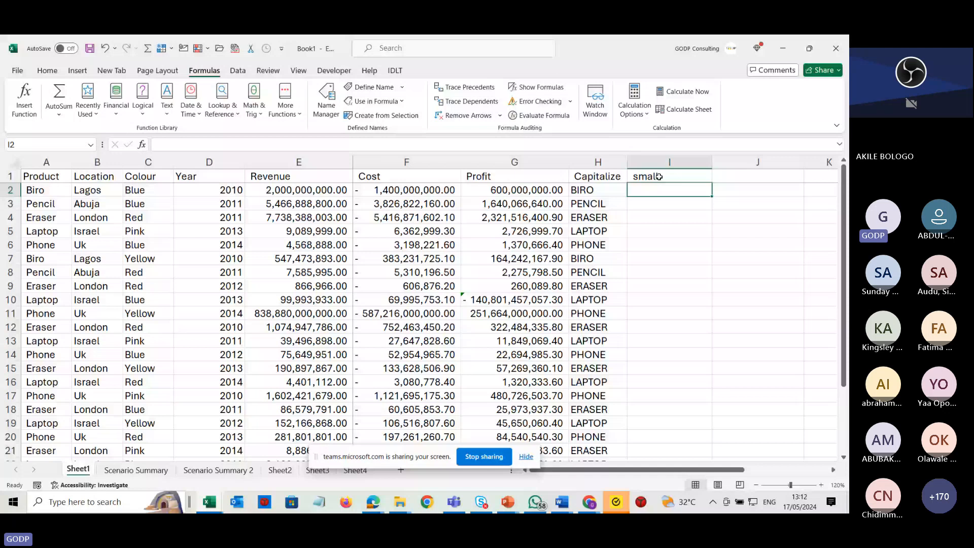
Enter =LOWER(A2) in I2 and fill it down the small column for all products.
{"action": "type", "text": "=lowe"}
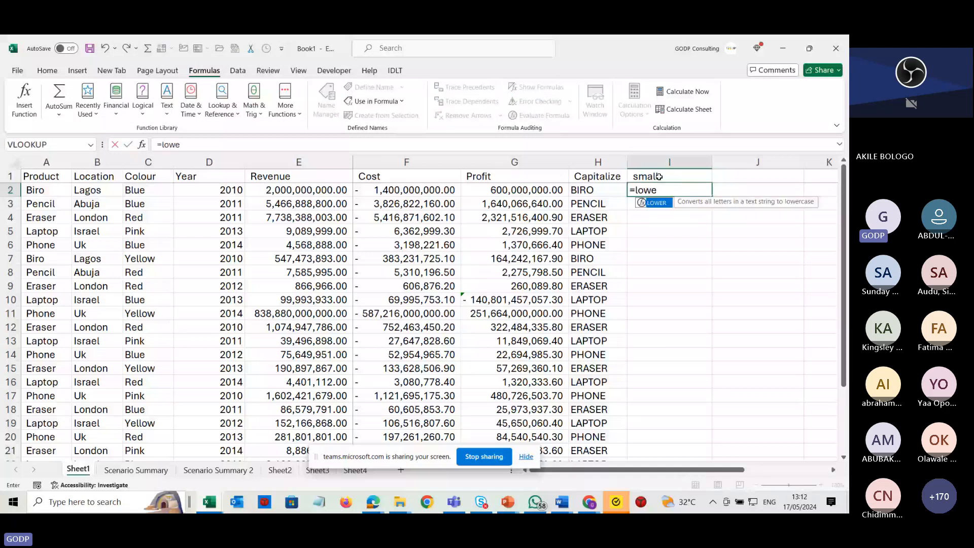
{"action": "type", "text": "r("}
{"action": "left_click", "coordinate": [54, 192]}
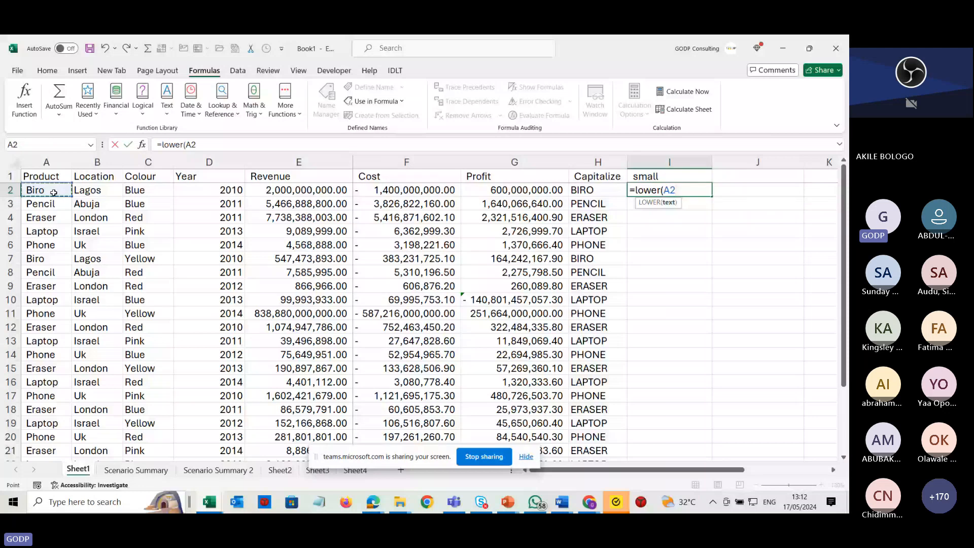
{"action": "key", "text": "Return"}
{"action": "left_click", "coordinate": [708, 190]}
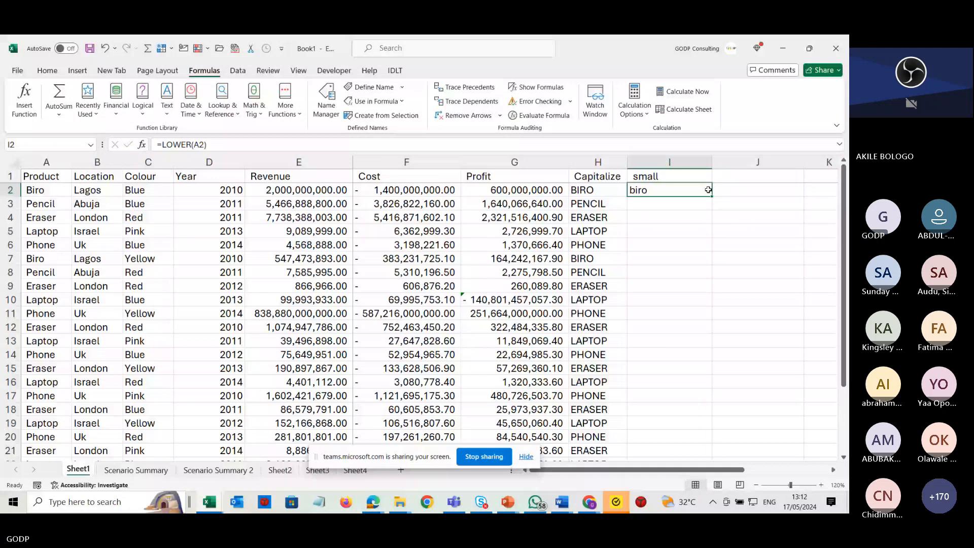
{"action": "double_click", "coordinate": [708, 189]}
{"action": "double_click", "coordinate": [665, 189]}
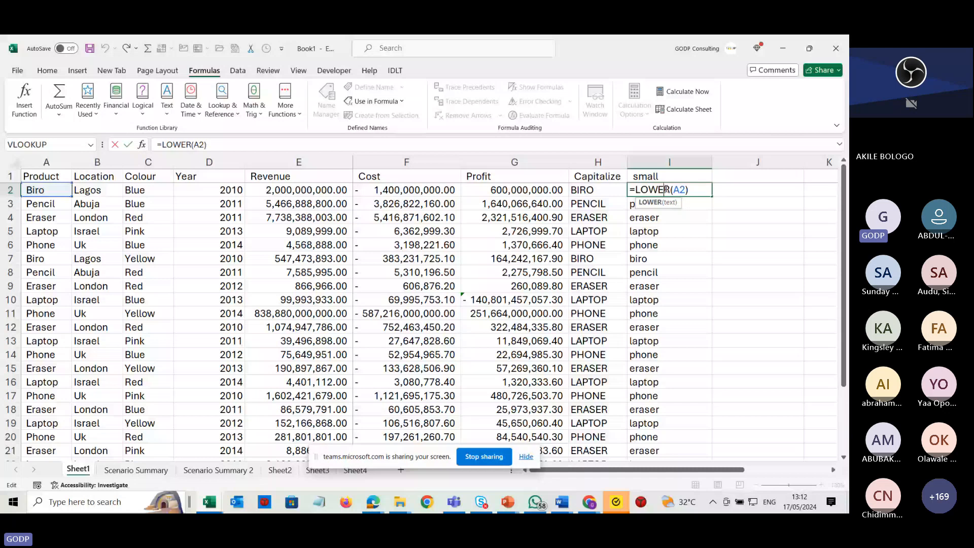
{"action": "key", "text": "Escape"}
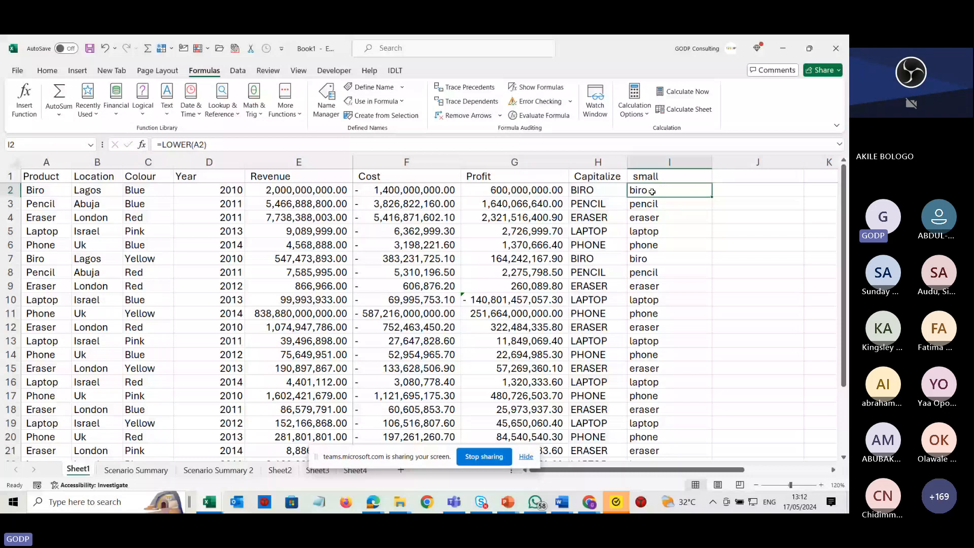
{"action": "left_click", "coordinate": [644, 163]}
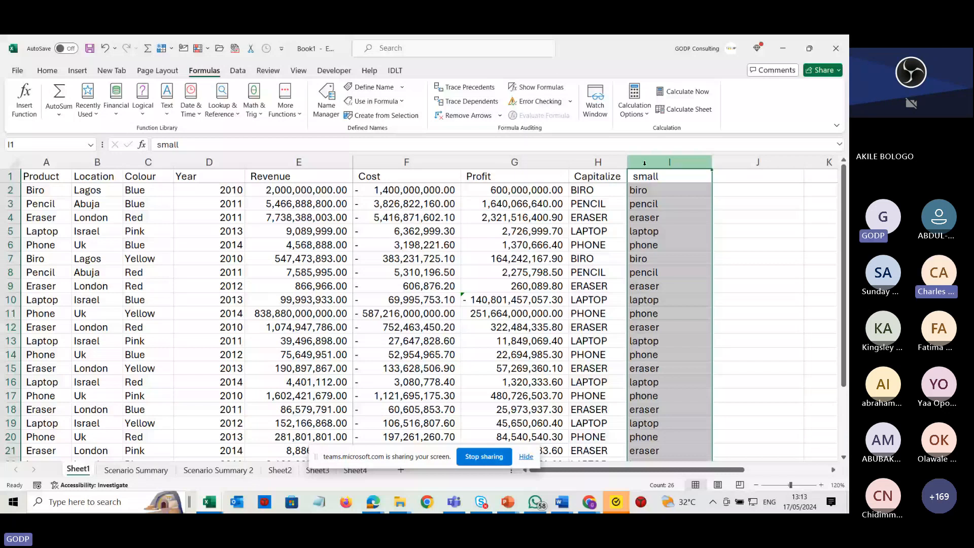
{"action": "key", "text": "alt+Tab"}
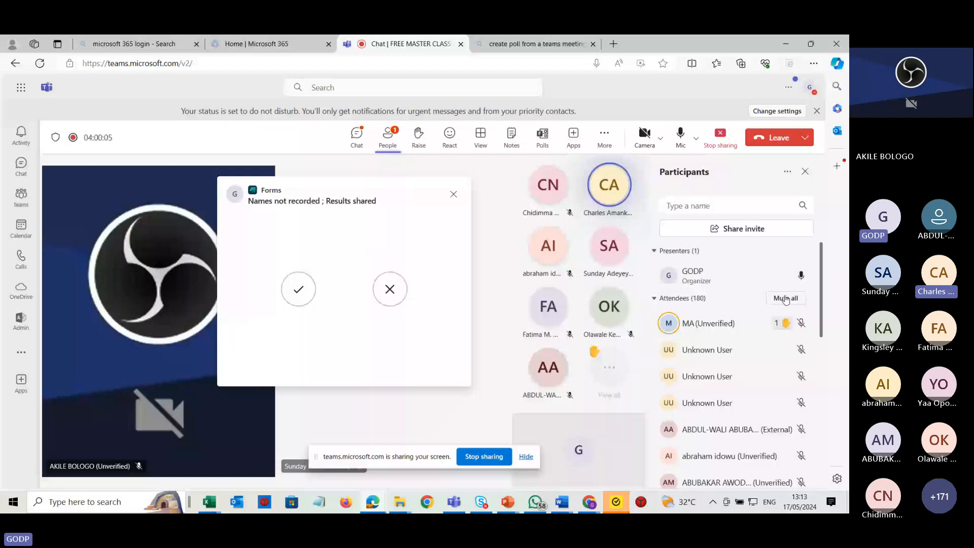
{"action": "scroll", "coordinate": [781, 389], "scroll_direction": "down", "scroll_amount": 5}
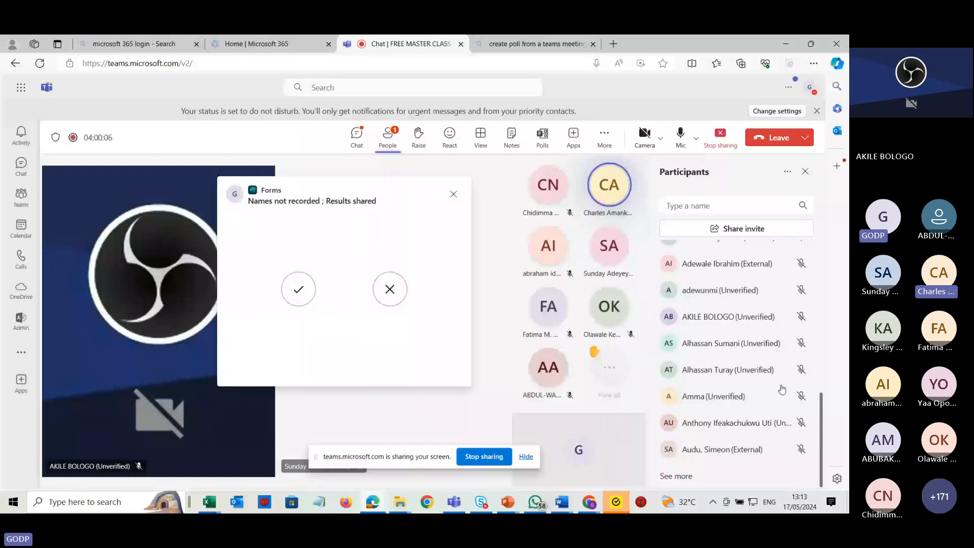
{"action": "scroll", "coordinate": [773, 365], "scroll_direction": "up", "scroll_amount": 3}
{"action": "scroll", "coordinate": [770, 354], "scroll_direction": "up", "scroll_amount": 3}
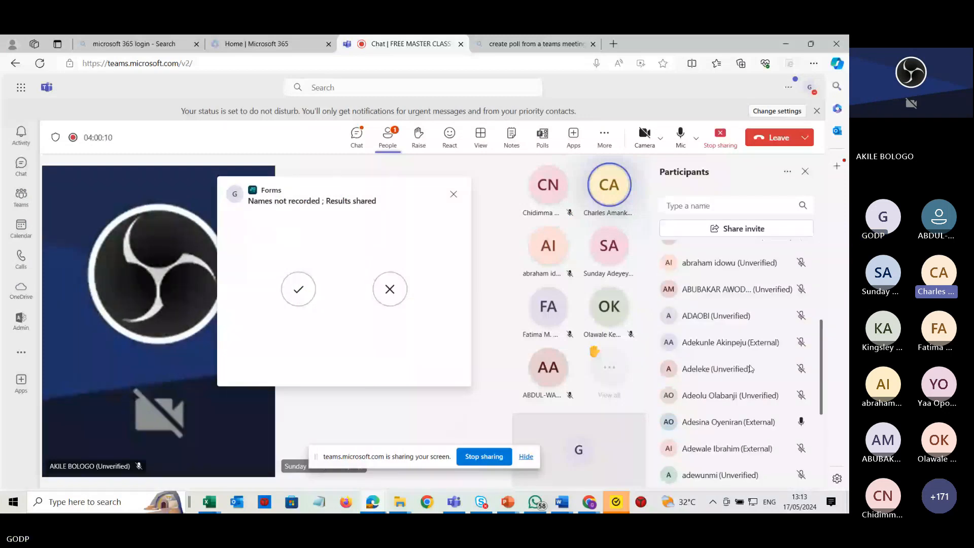
{"action": "scroll", "coordinate": [751, 369], "scroll_direction": "up", "scroll_amount": 4}
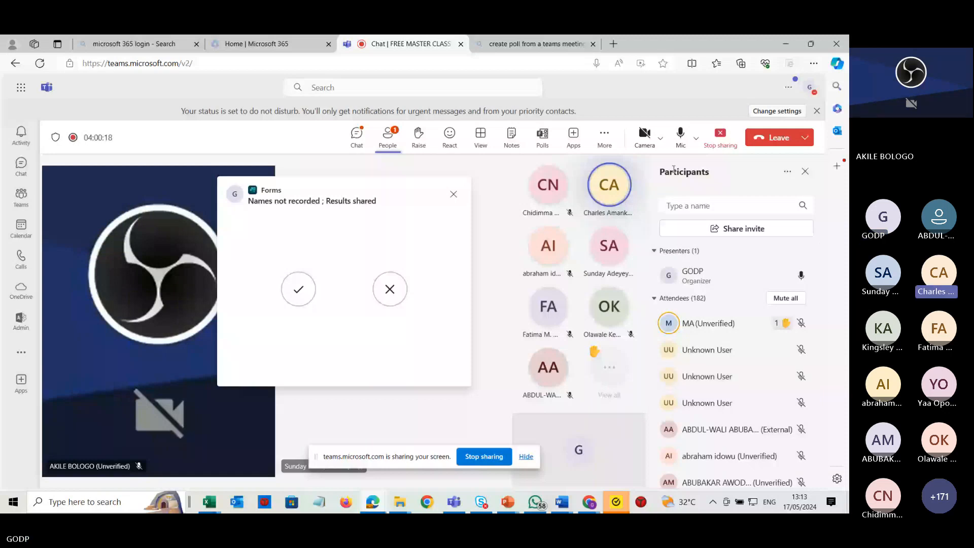
{"action": "left_click", "coordinate": [696, 138]}
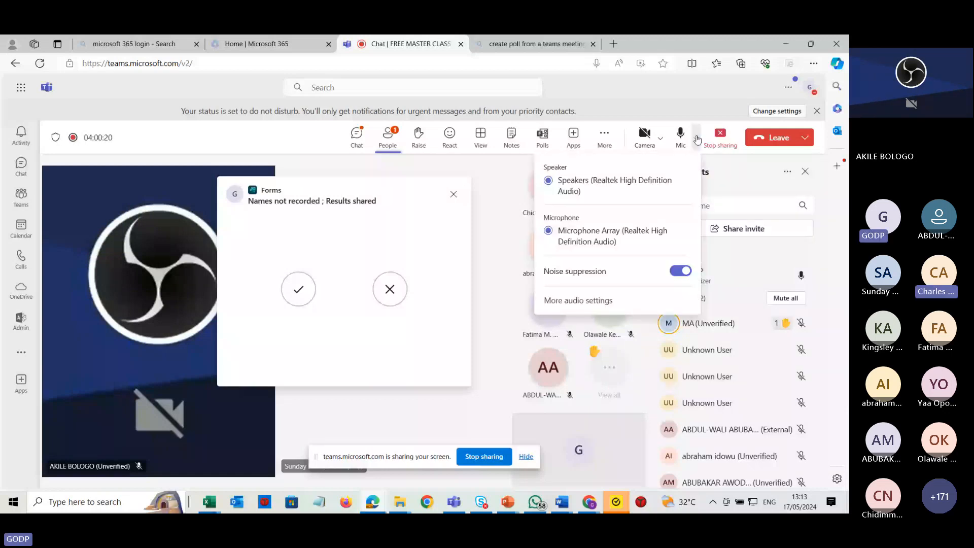
{"action": "left_click", "coordinate": [451, 173]}
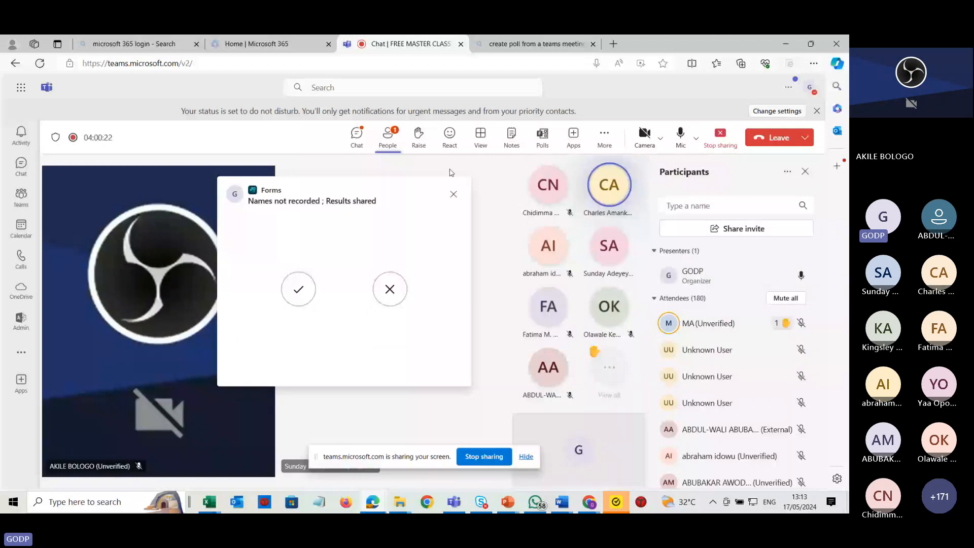
{"action": "scroll", "coordinate": [762, 285], "scroll_direction": "down", "scroll_amount": 5}
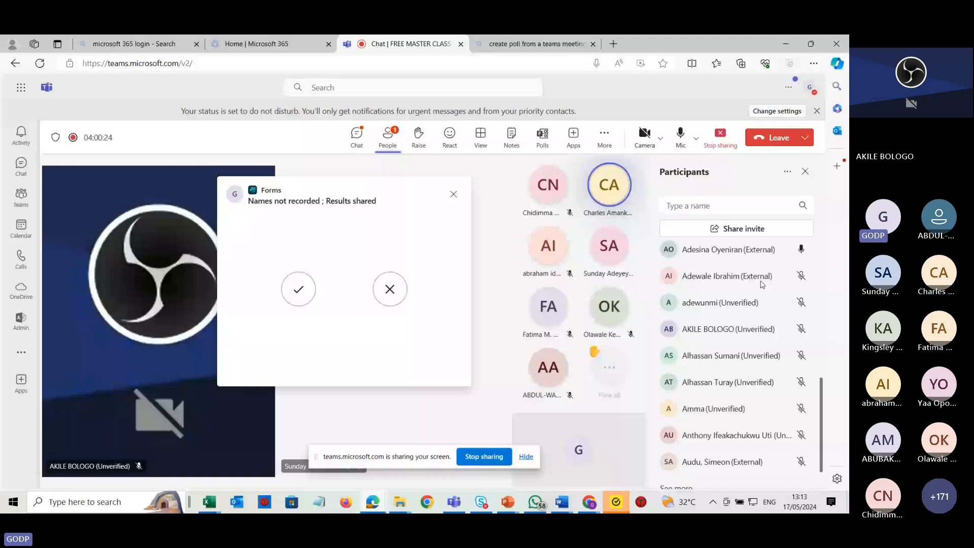
{"action": "scroll", "coordinate": [751, 304], "scroll_direction": "up", "scroll_amount": 5}
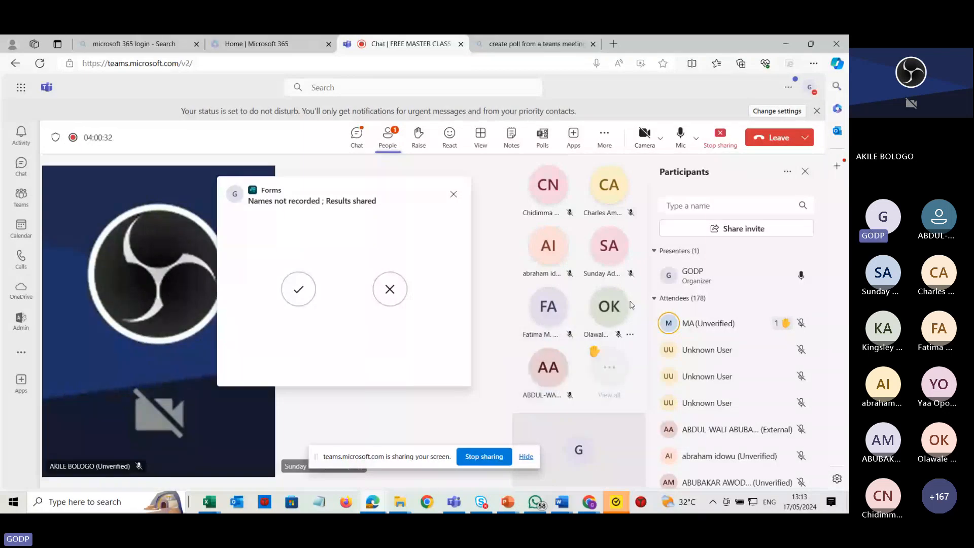
{"action": "key", "text": "alt+Tab"}
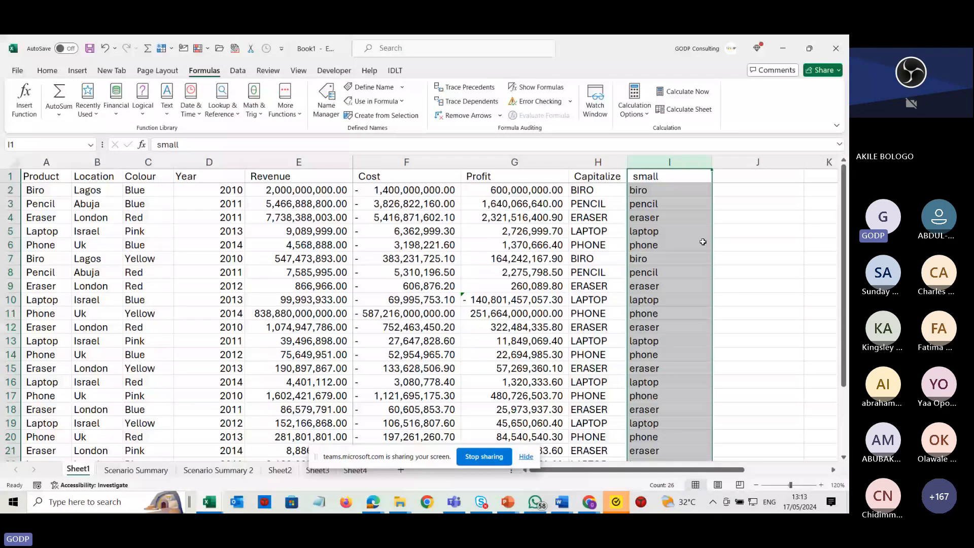
{"action": "left_click", "coordinate": [733, 177]}
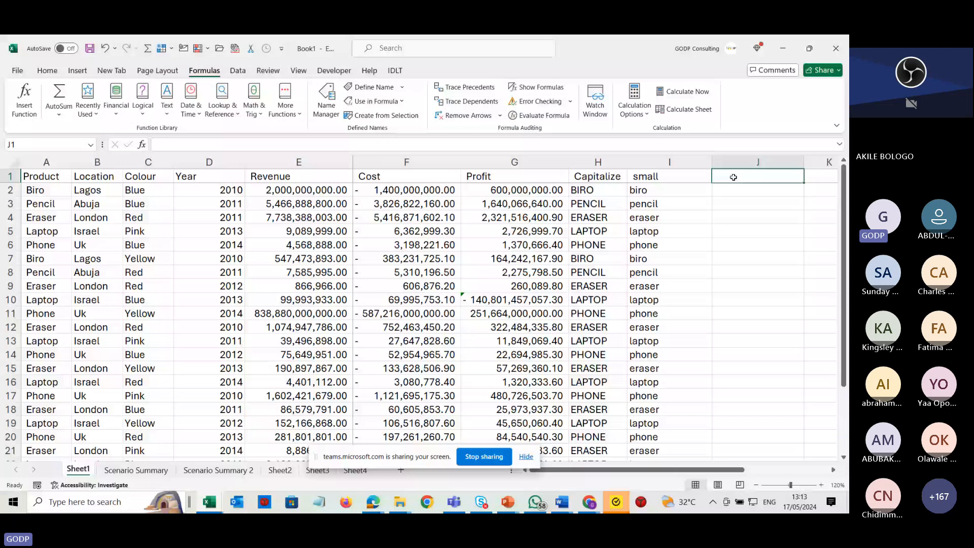
Enter =PROPER(I2) in J2 and fill it down the column for all products.
{"action": "key", "text": "Return"}
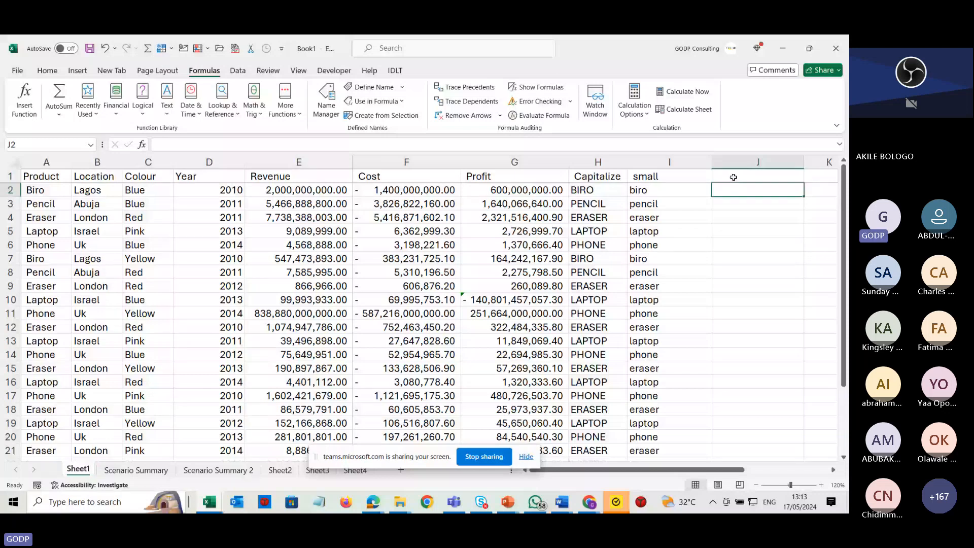
{"action": "type", "text": "=proper("}
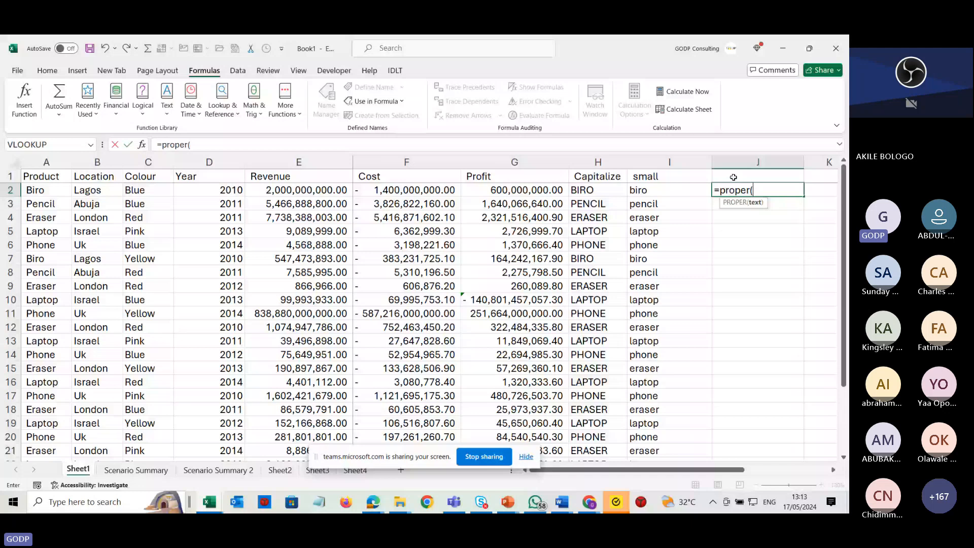
{"action": "left_click", "coordinate": [664, 190]}
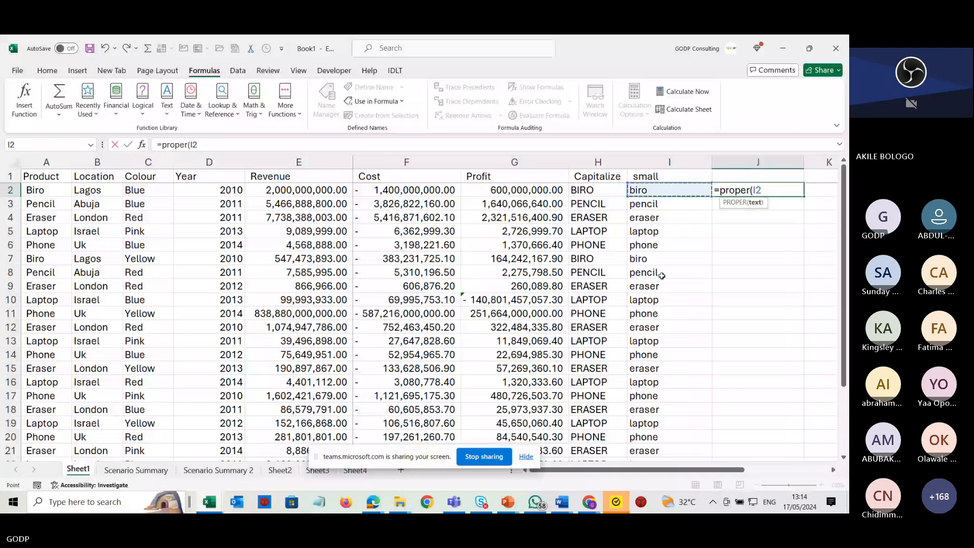
{"action": "key", "text": "Return"}
{"action": "left_click", "coordinate": [761, 191]}
{"action": "double_click", "coordinate": [804, 196]}
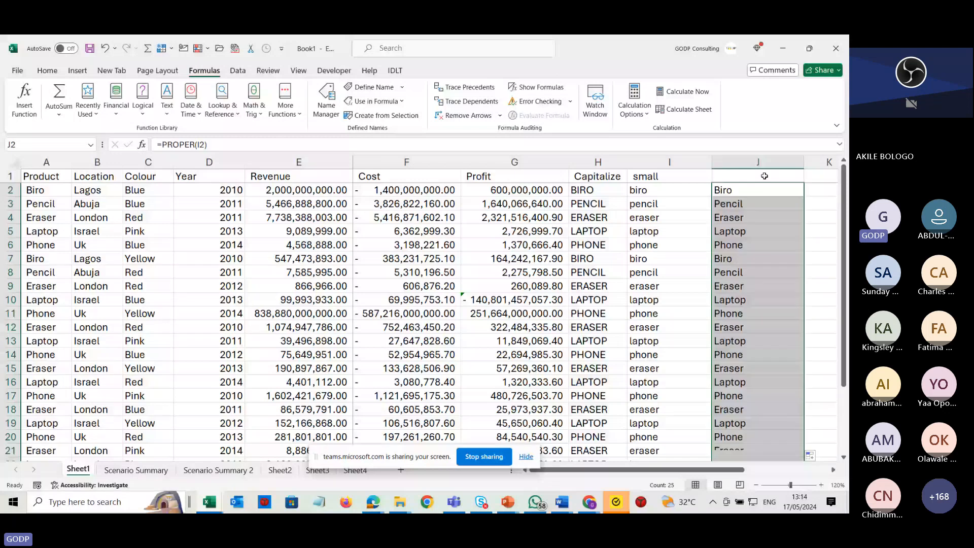
Add the column header Proper in J1.
{"action": "left_click", "coordinate": [761, 173]}
{"action": "type", "text": "P"}
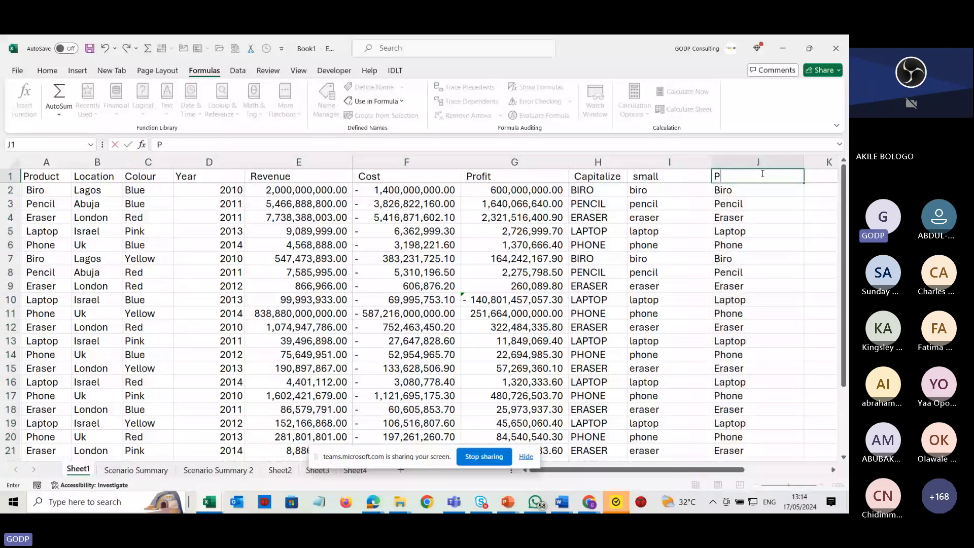
{"action": "type", "text": "roper"}
{"action": "key", "text": "Return"}
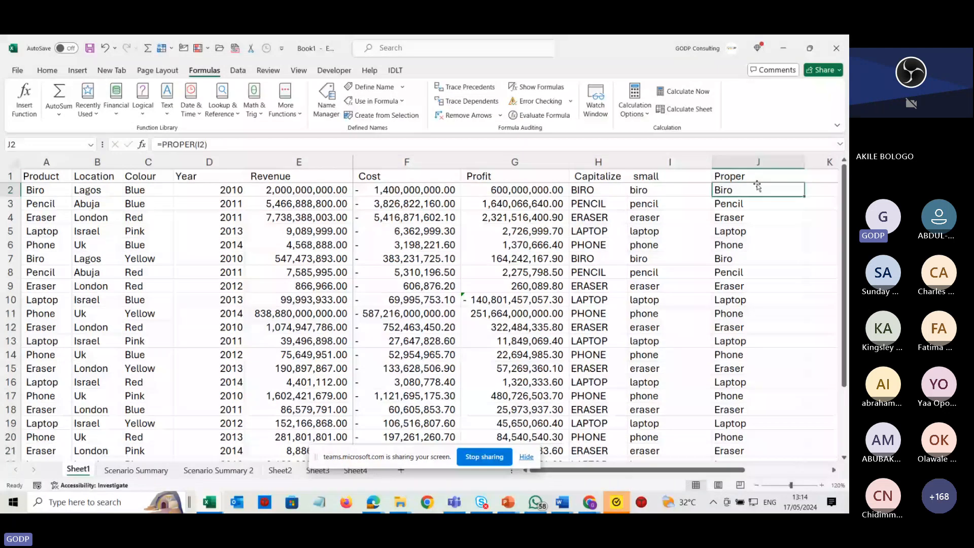
Open the PROPER formula in J2 to inspect it, then leave it unchanged.
{"action": "double_click", "coordinate": [756, 189]}
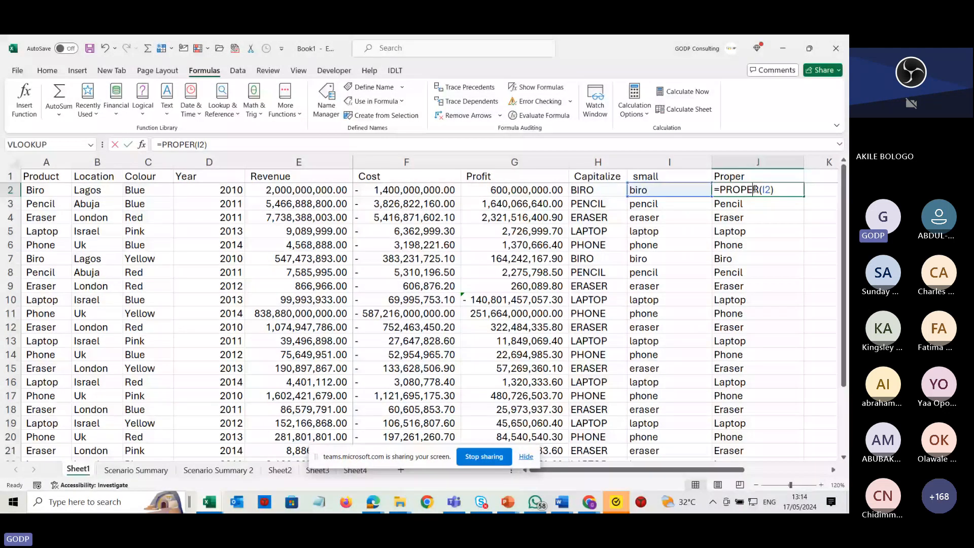
{"action": "key", "text": "Escape"}
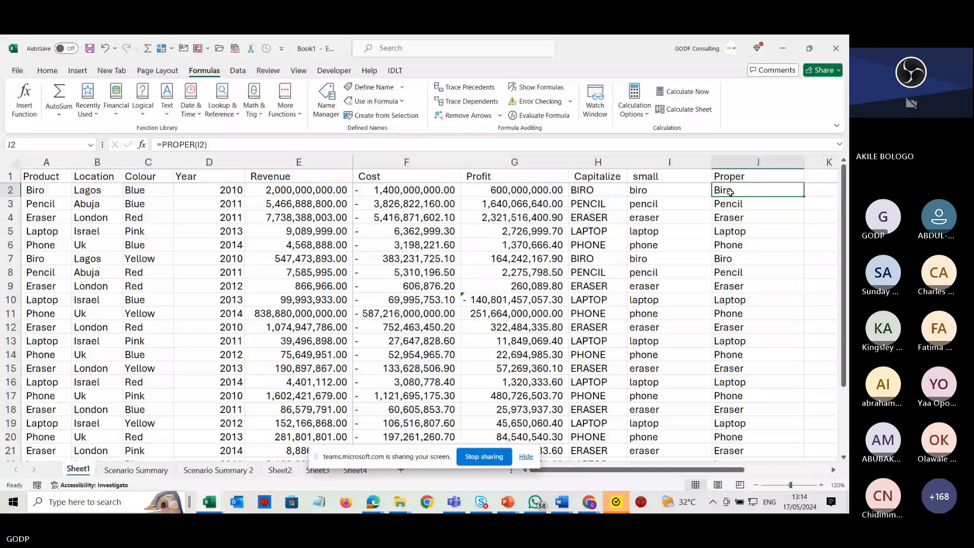
{"action": "double_click", "coordinate": [747, 189]}
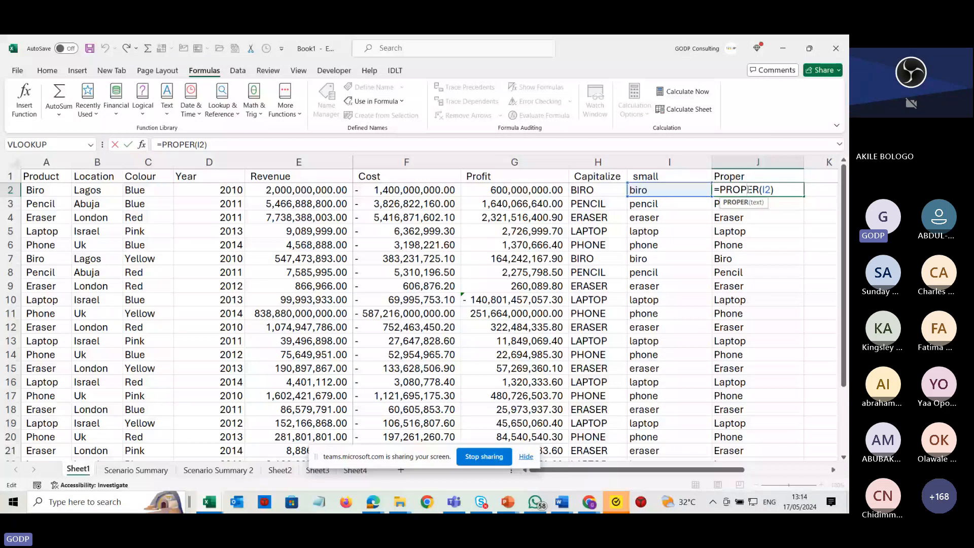
{"action": "left_click", "coordinate": [826, 176]}
{"action": "left_click", "coordinate": [761, 181]}
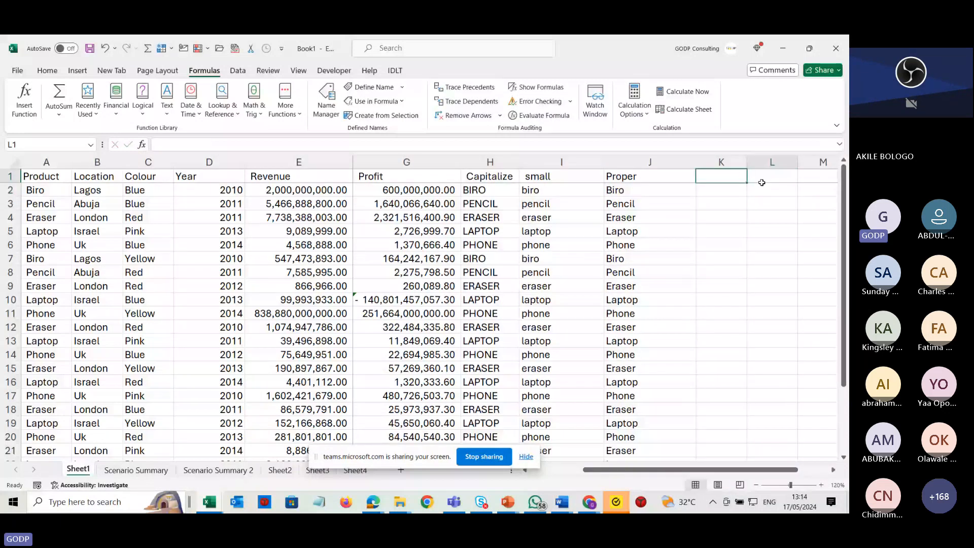
Add the column header Left in K1.
{"action": "key", "text": "Left"}
{"action": "key", "text": "Left"}
{"action": "key", "text": "Down"}
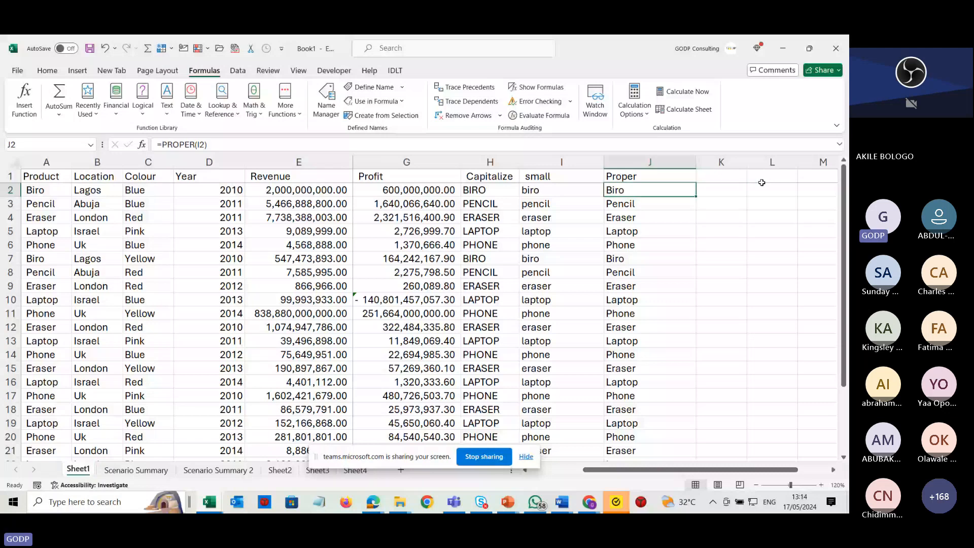
{"action": "key", "text": "Up"}
{"action": "key", "text": "Right"}
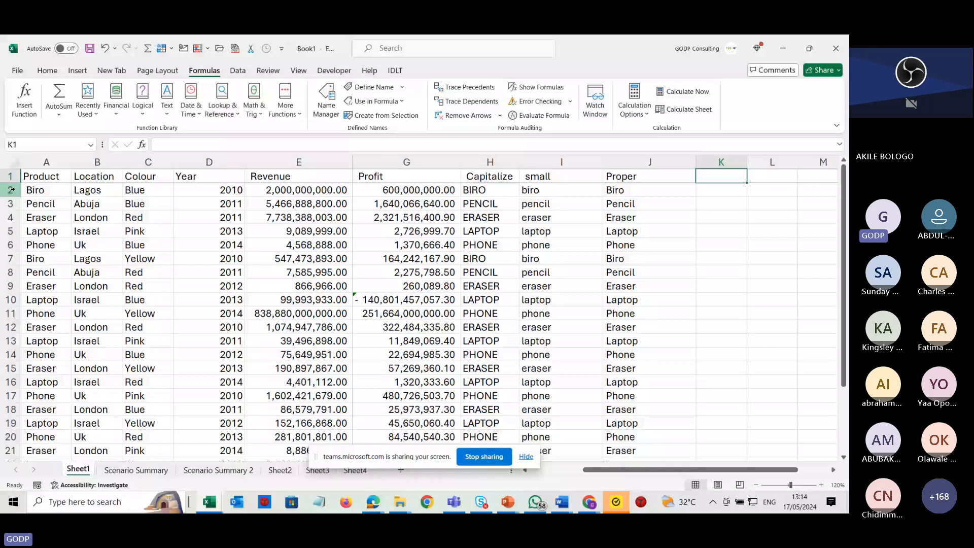
{"action": "type", "text": "L"}
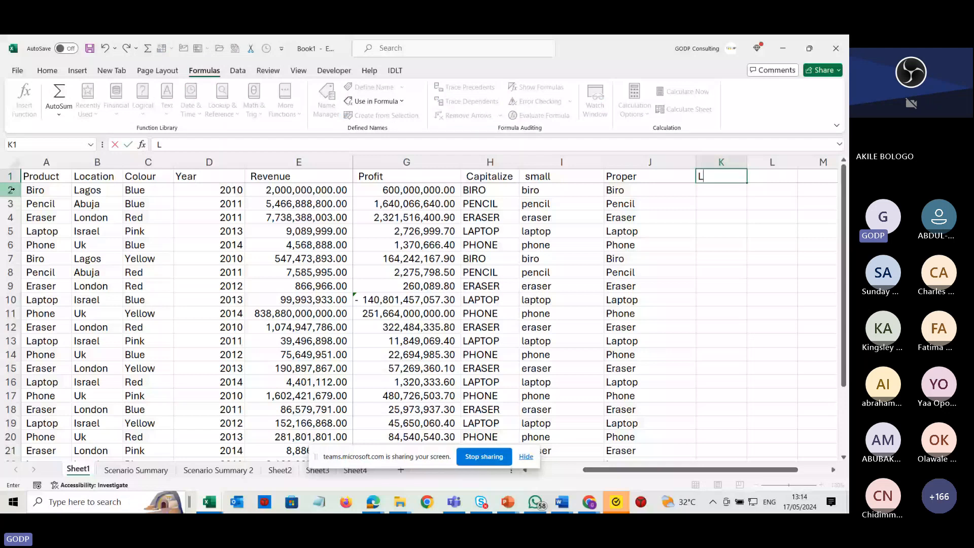
{"action": "type", "text": "eft"}
{"action": "key", "text": "Return"}
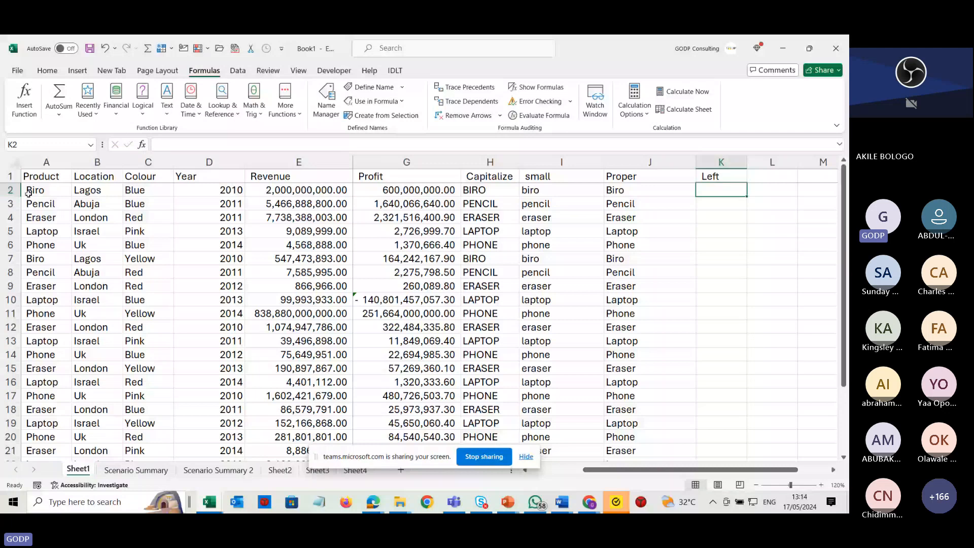
Enter =LEFT(A2,2) in K2 and fill it down, then clear the Left column entries below the header.
{"action": "type", "text": "=lef"}
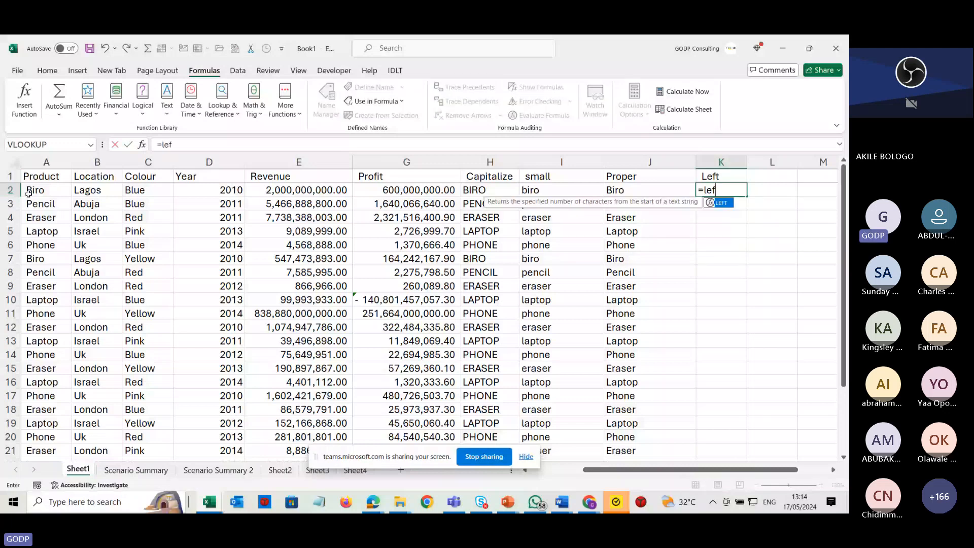
{"action": "type", "text": "t("}
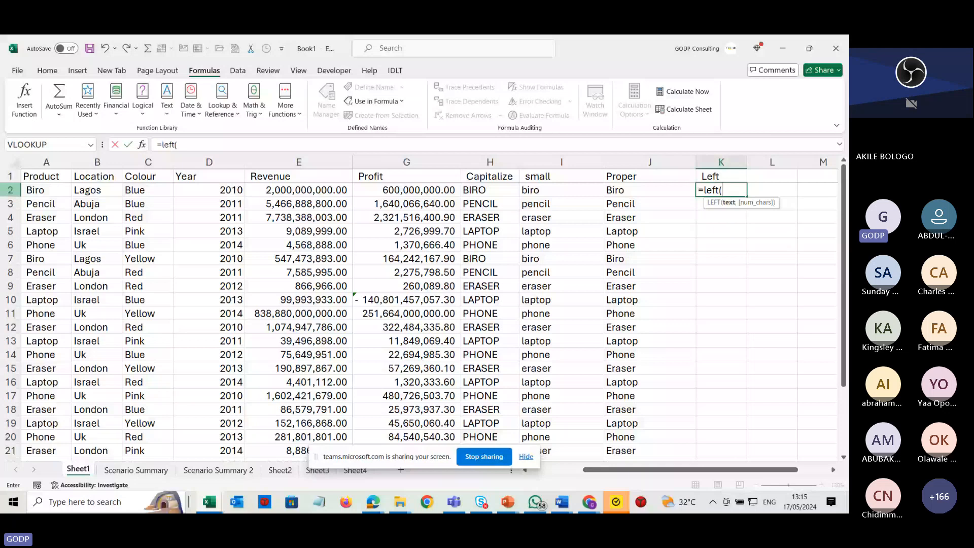
{"action": "left_click", "coordinate": [43, 188]}
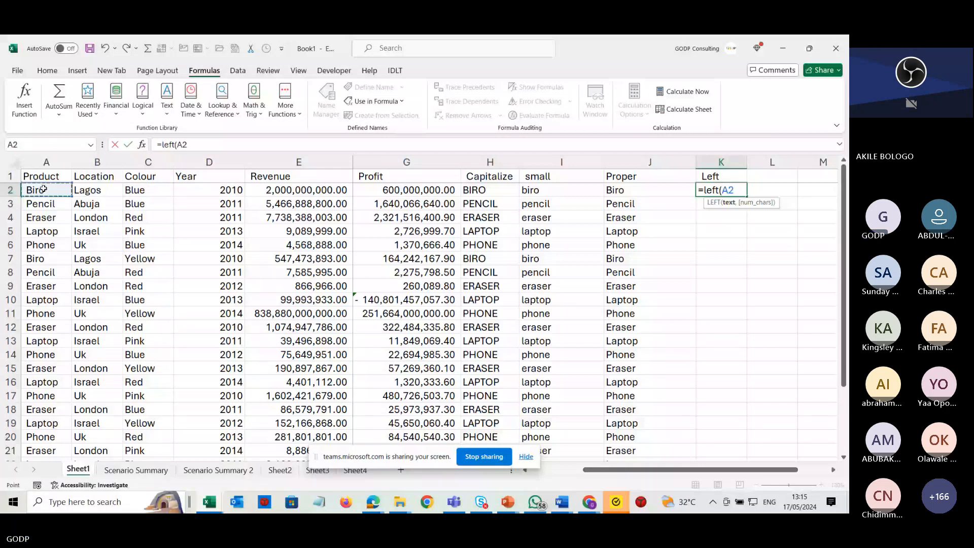
{"action": "type", "text": ","}
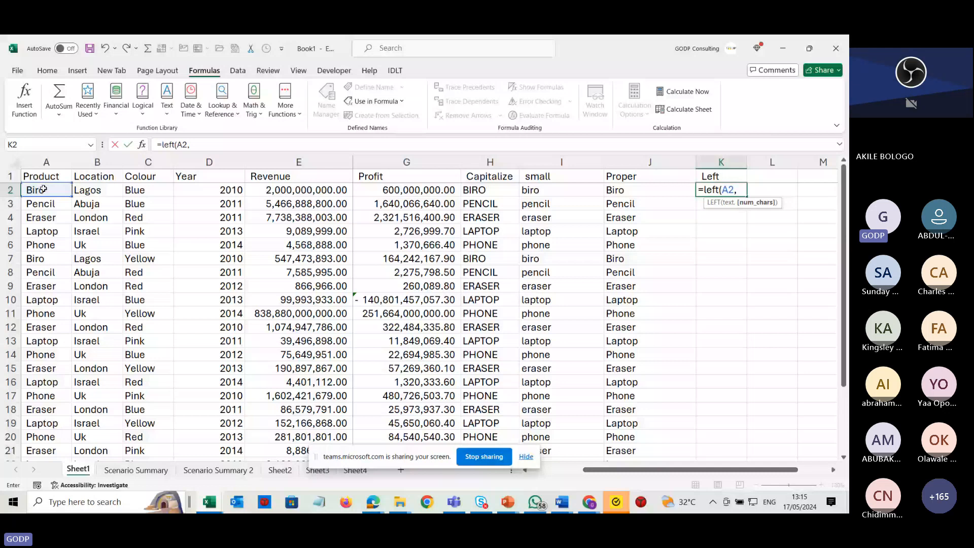
{"action": "double_click", "coordinate": [726, 190]}
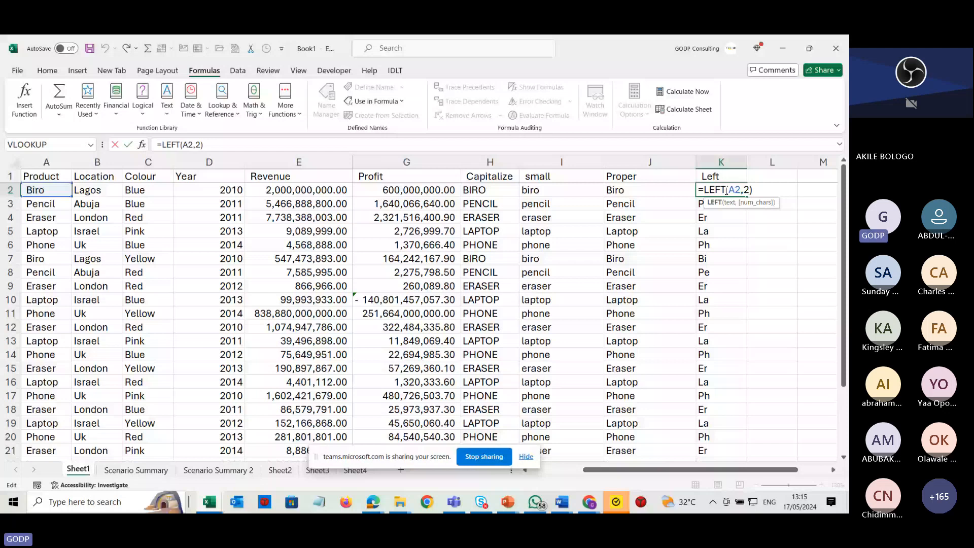
{"action": "key", "text": "ctrl+Return"}
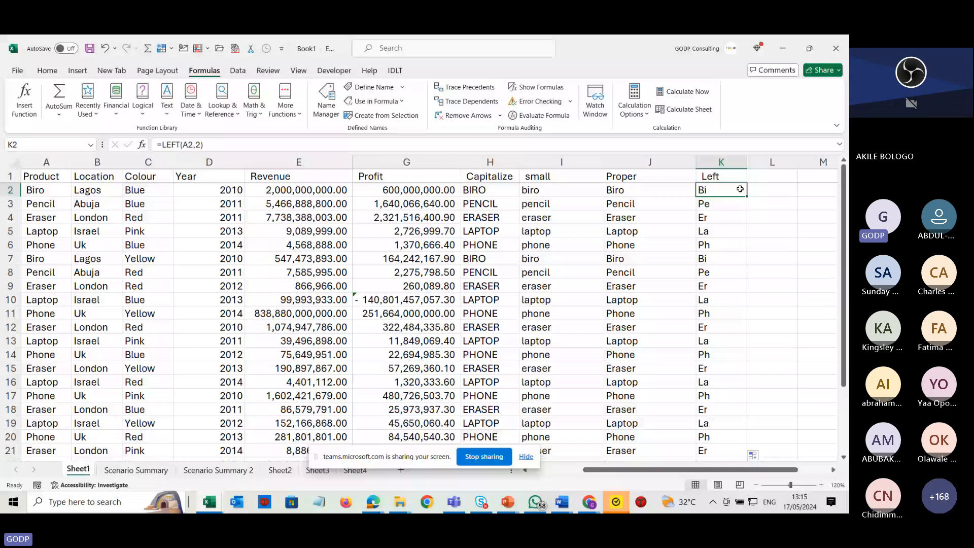
{"action": "key", "text": "ctrl+shift+Down"}
{"action": "key", "text": "Delete"}
{"action": "left_click", "coordinate": [732, 193]}
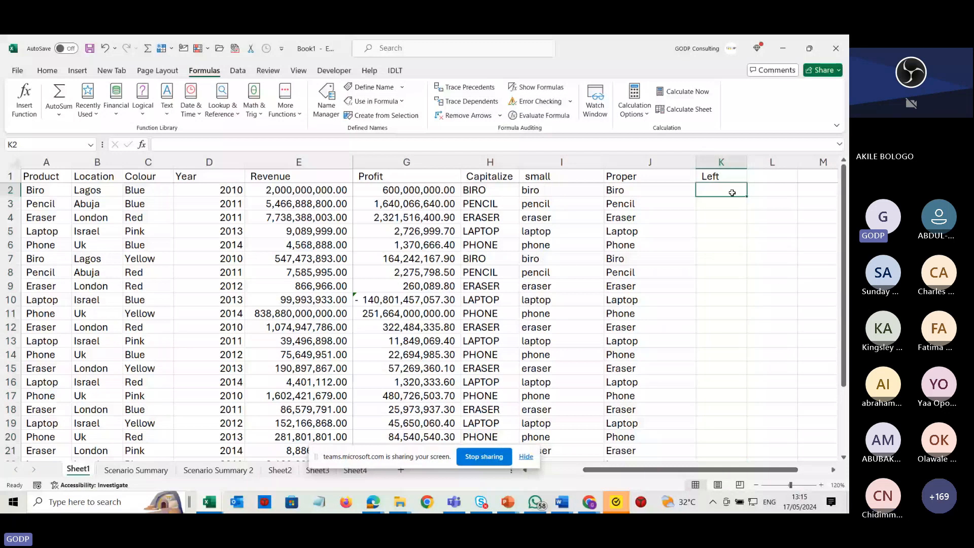
Enter =LEFT(A2,3) in K2 and fill it down the Left column for all products.
{"action": "type", "text": "="}
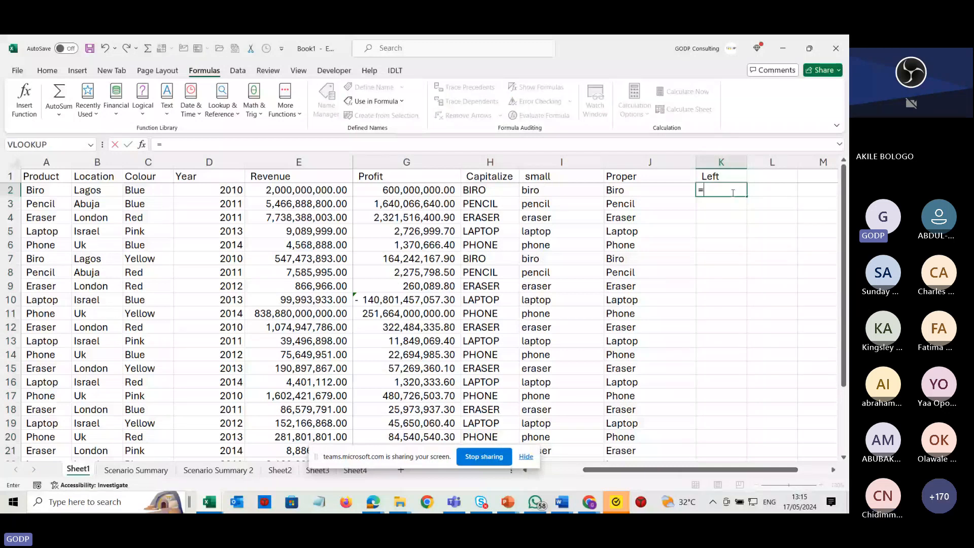
{"action": "type", "text": "left("}
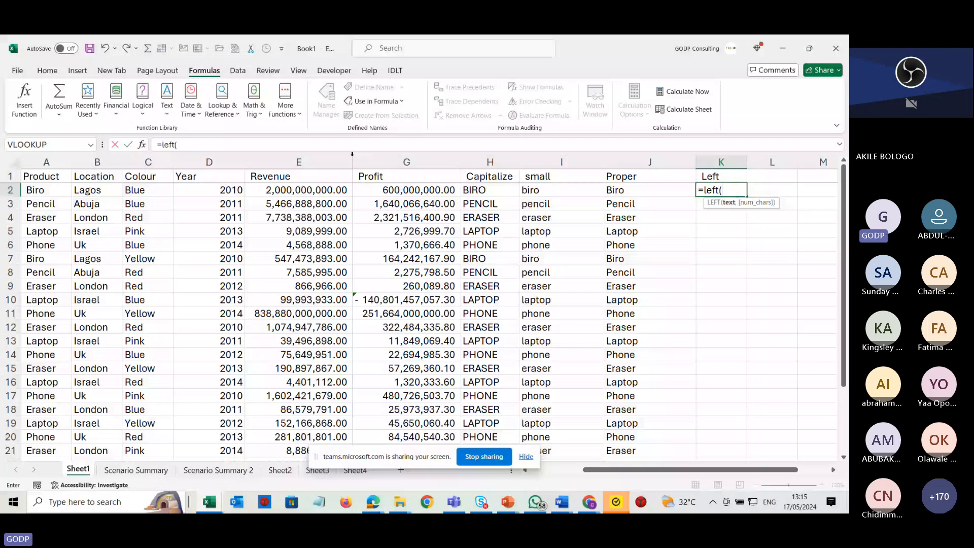
{"action": "left_click", "coordinate": [53, 190]}
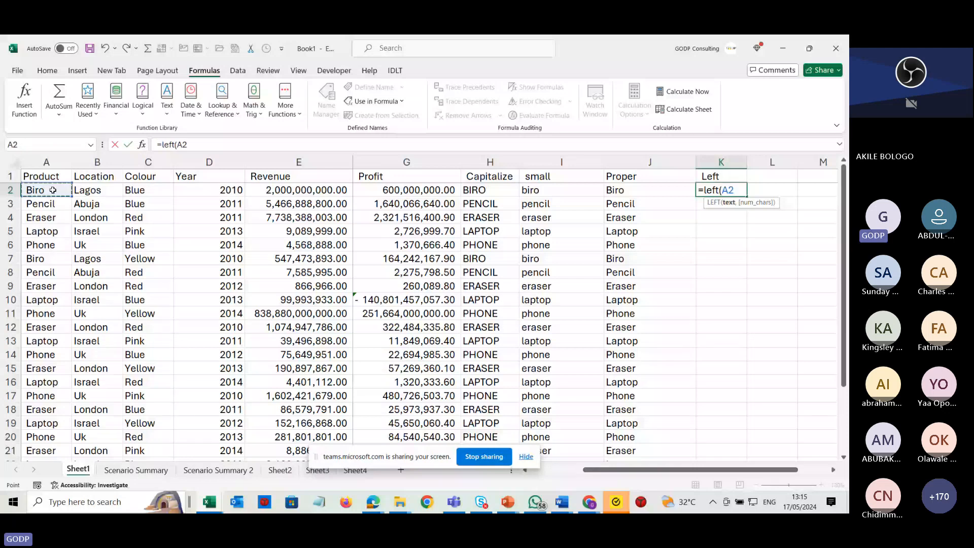
{"action": "type", "text": ","}
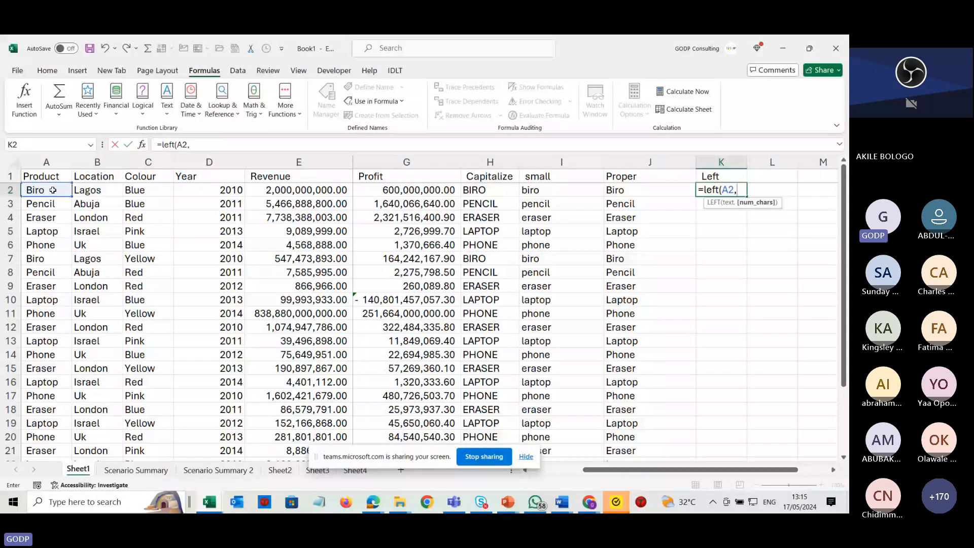
{"action": "type", "text": "3"}
{"action": "key", "text": "ctrl+Return"}
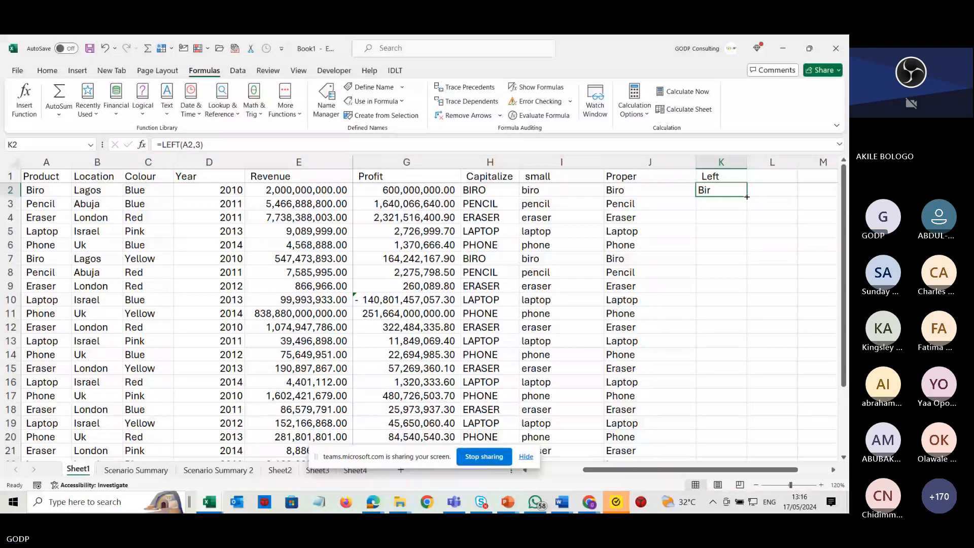
{"action": "double_click", "coordinate": [747, 196]}
{"action": "double_click", "coordinate": [725, 190]}
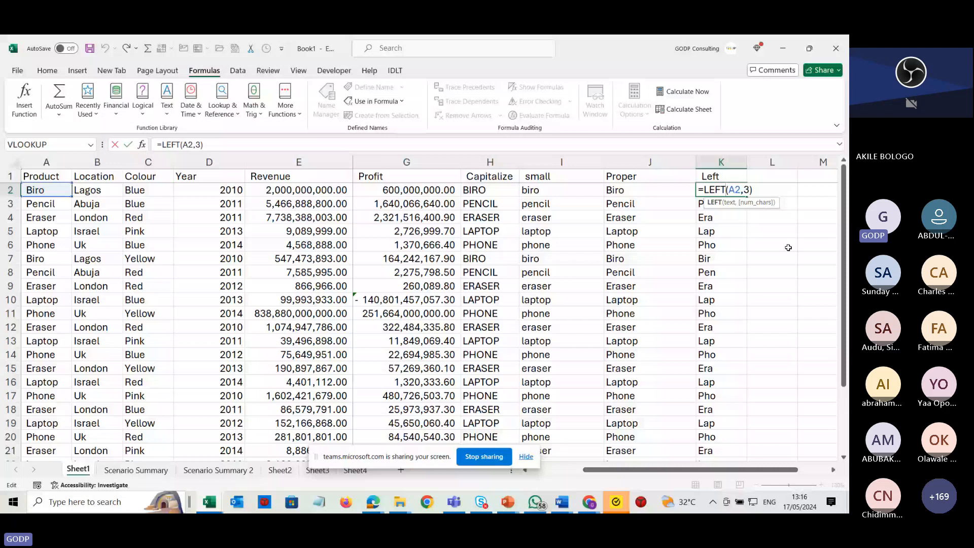
{"action": "key", "text": "ctrl+Return"}
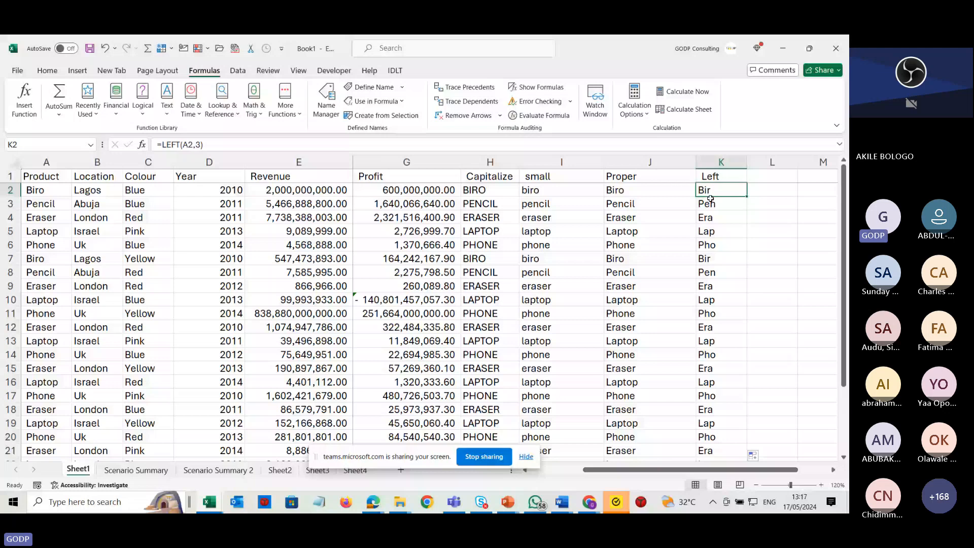
{"action": "key", "text": "F2"}
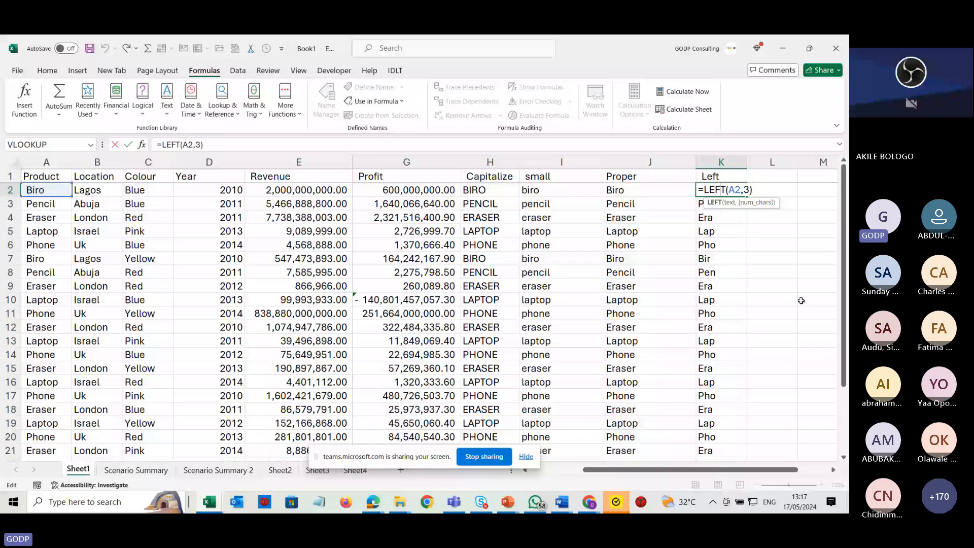
{"action": "key", "text": "Return"}
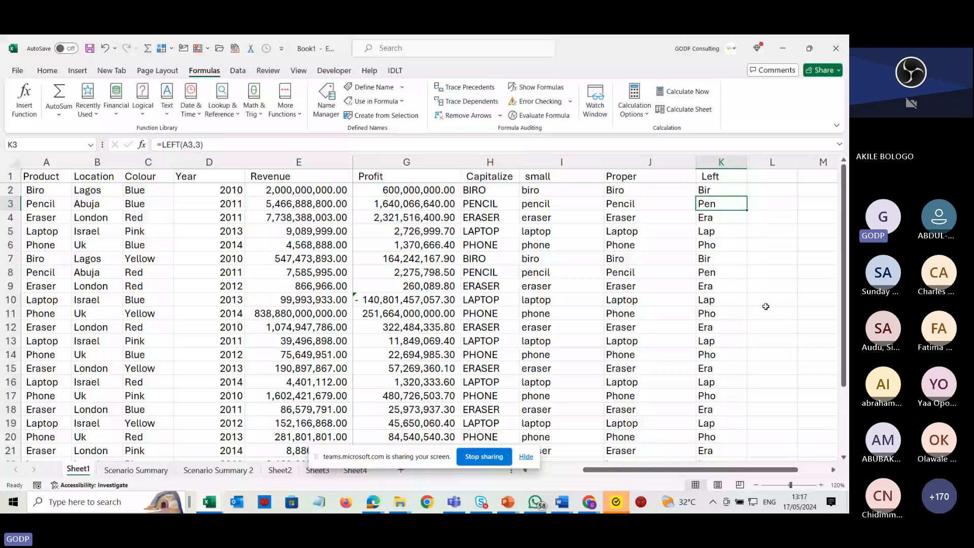
Add the column header Right in L1.
{"action": "left_click", "coordinate": [766, 174]}
{"action": "type", "text": "R"}
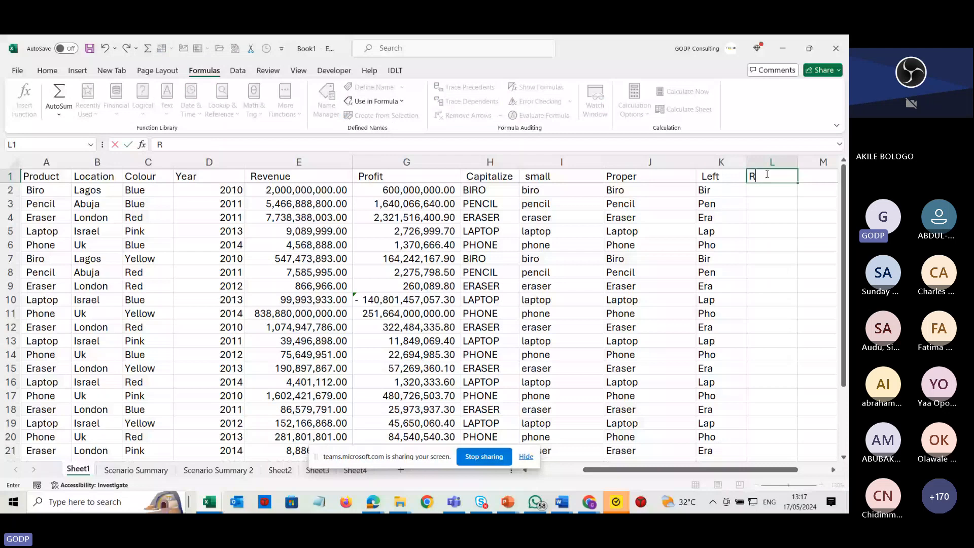
{"action": "type", "text": "ight"}
{"action": "key", "text": "Return"}
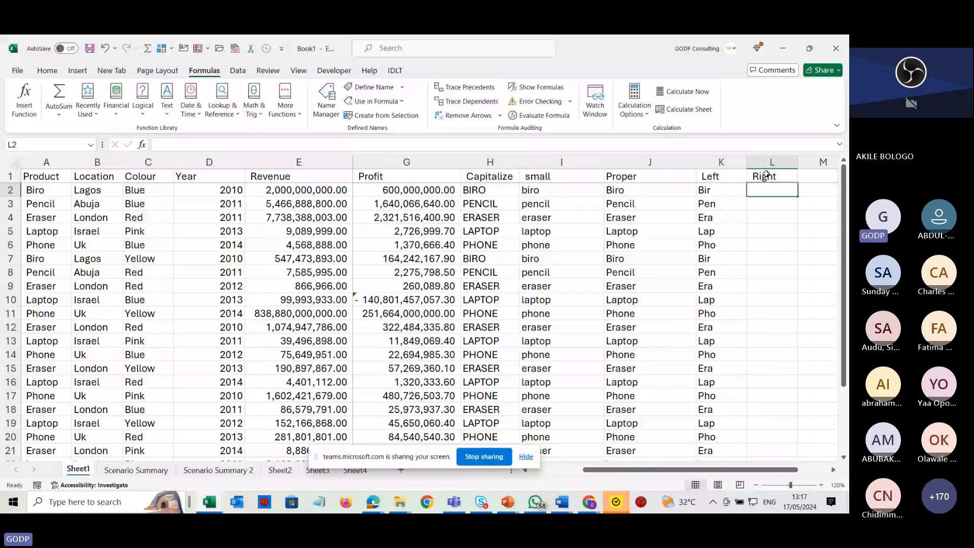
Enter =RIGHT(A2,2) in L2 and fill it down the Right column for all products.
{"action": "type", "text": "=righ"}
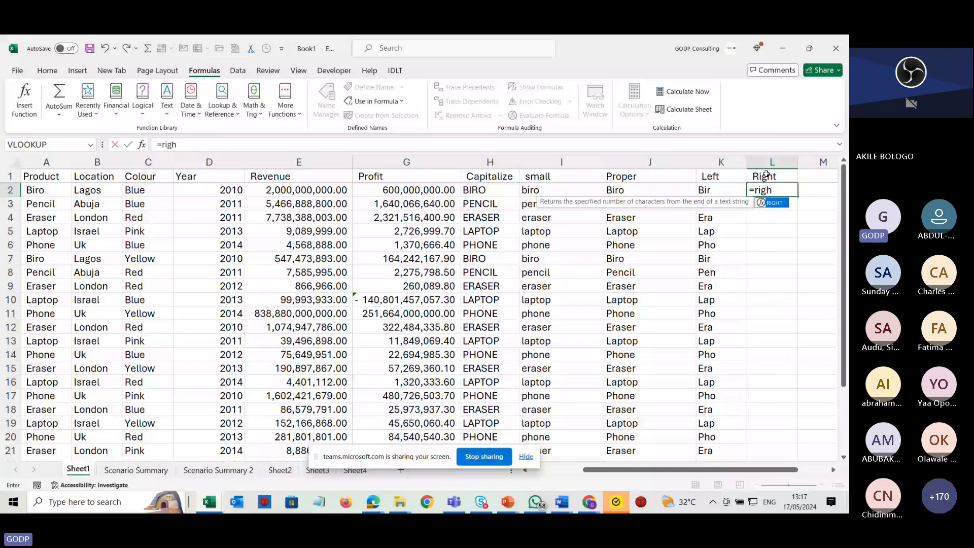
{"action": "type", "text": "t("}
{"action": "left_click", "coordinate": [50, 191]}
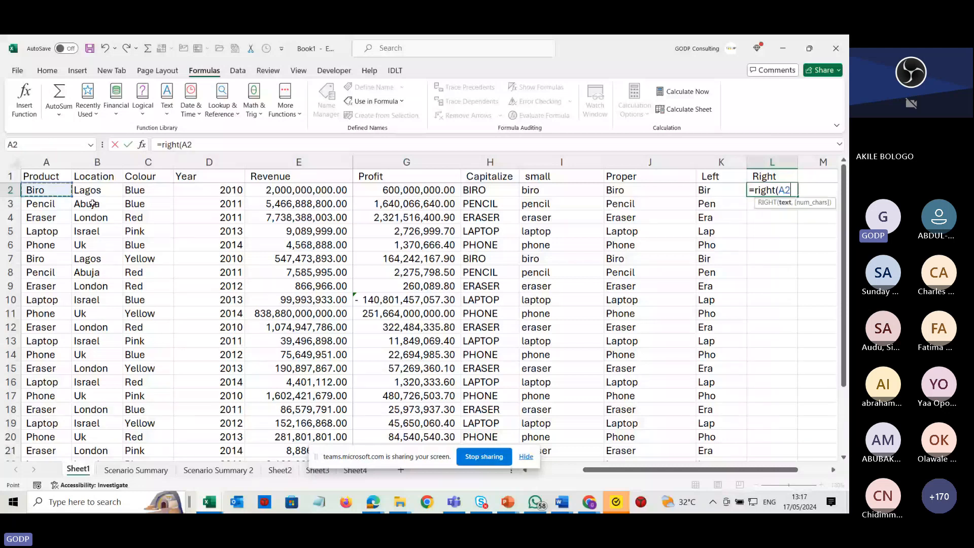
{"action": "type", "text": ",2"}
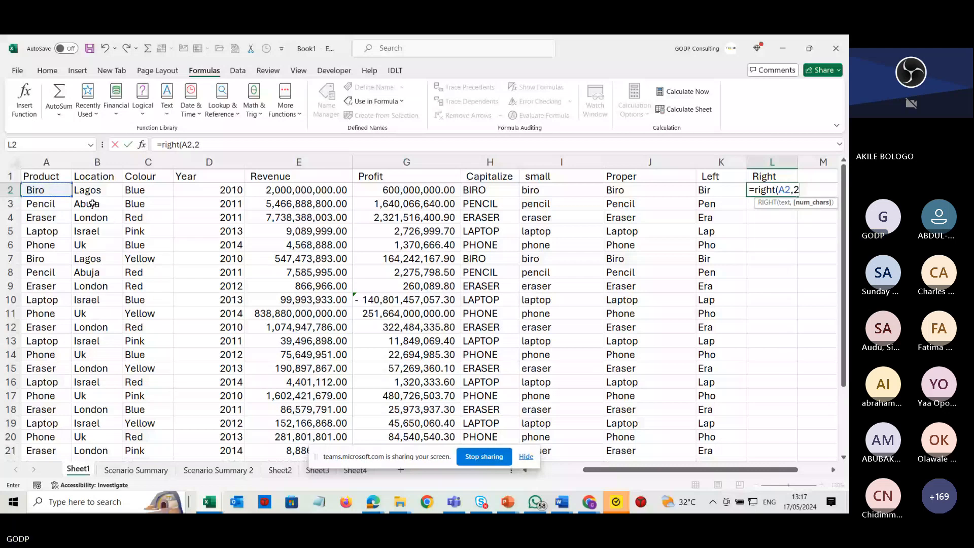
{"action": "left_click", "coordinate": [768, 190]}
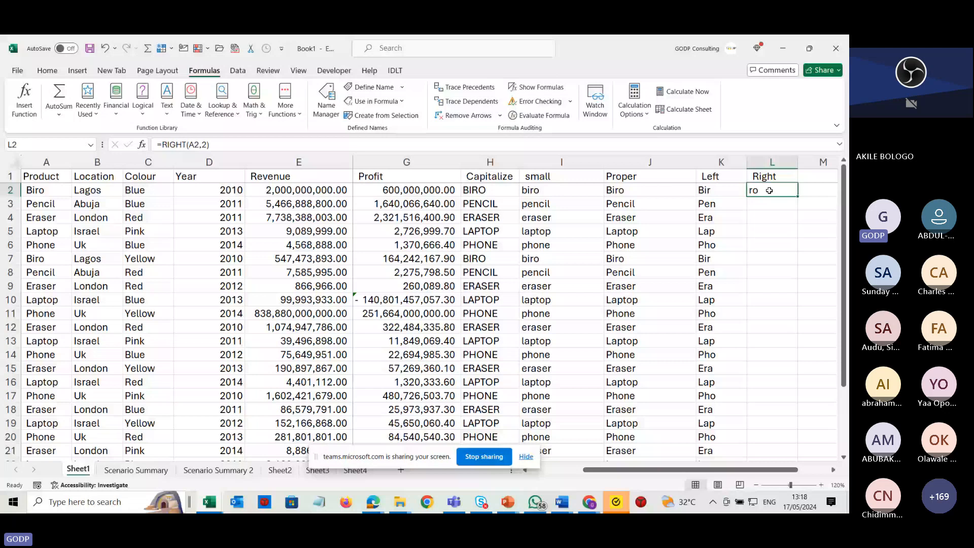
{"action": "double_click", "coordinate": [798, 196]}
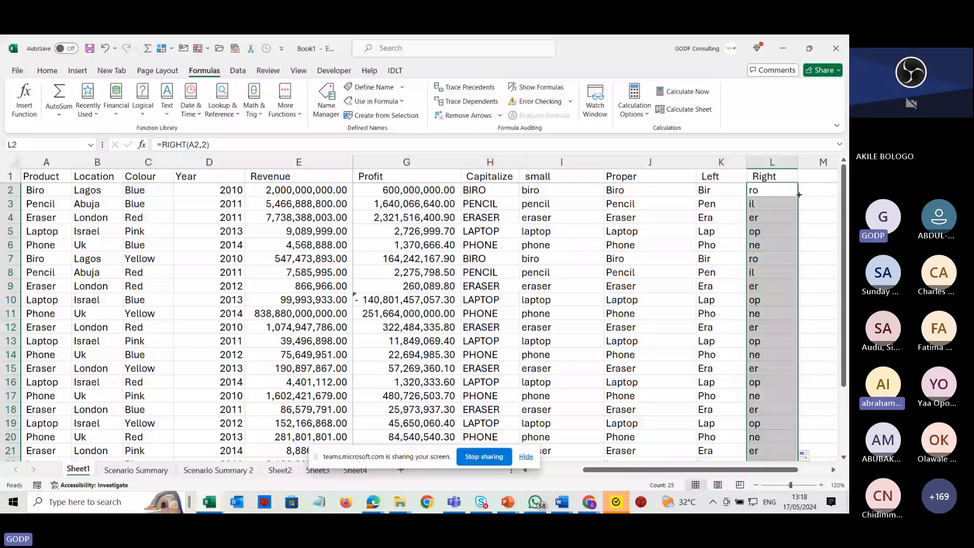
{"action": "double_click", "coordinate": [773, 190]}
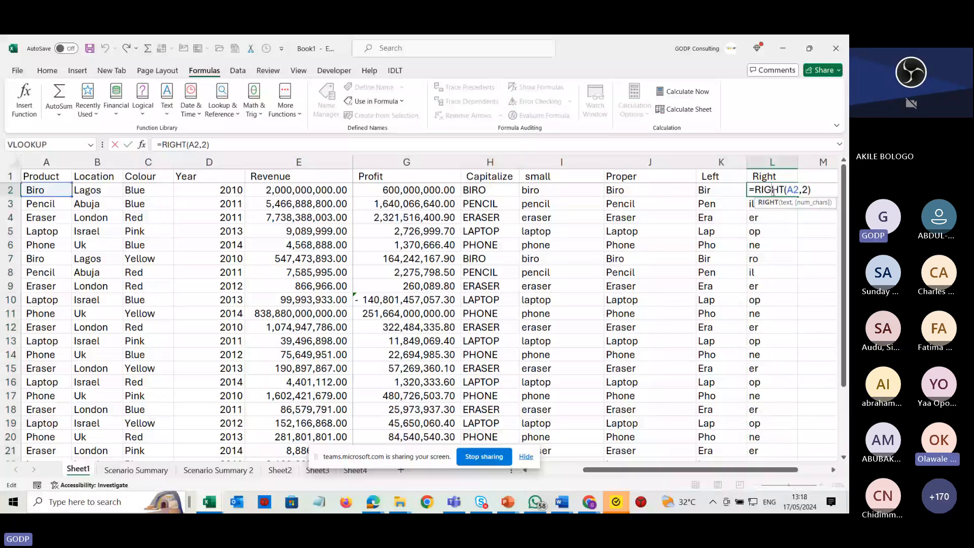
{"action": "key", "text": "Tab"}
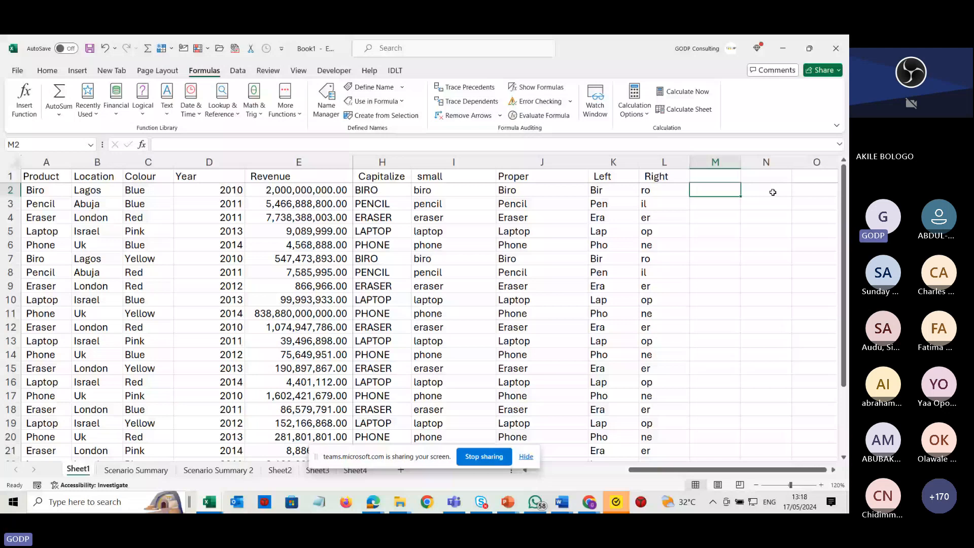
Join Product and Location in M2 with the formula =A2&B2.
{"action": "type", "text": "="}
{"action": "left_click", "coordinate": [38, 192]}
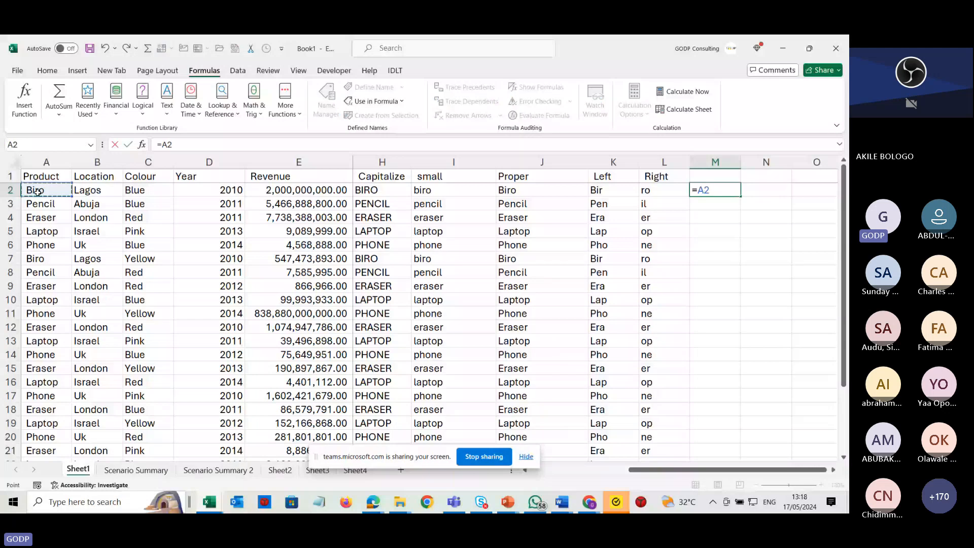
{"action": "type", "text": "&"}
{"action": "left_click", "coordinate": [90, 192]}
{"action": "key", "text": "Return"}
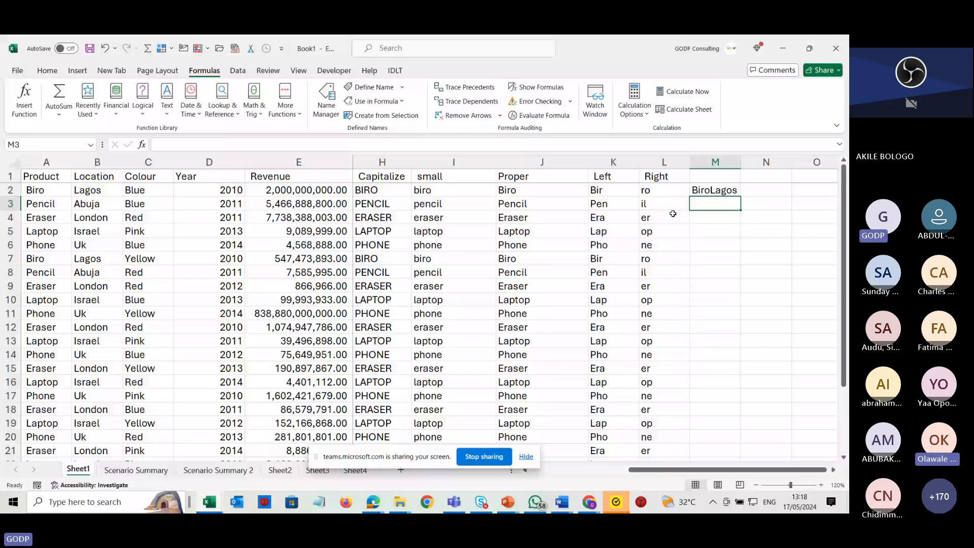
{"action": "left_click", "coordinate": [708, 189]}
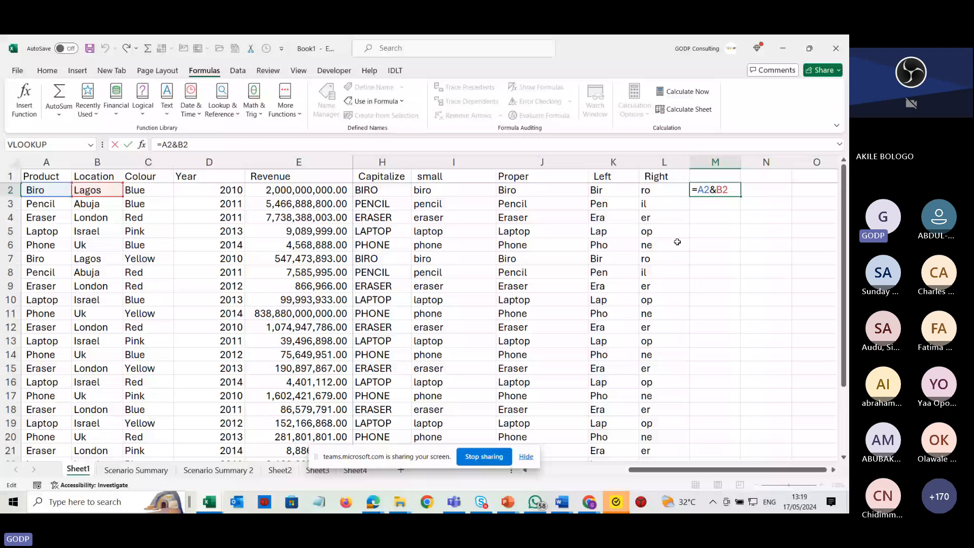
{"action": "key", "text": "Return"}
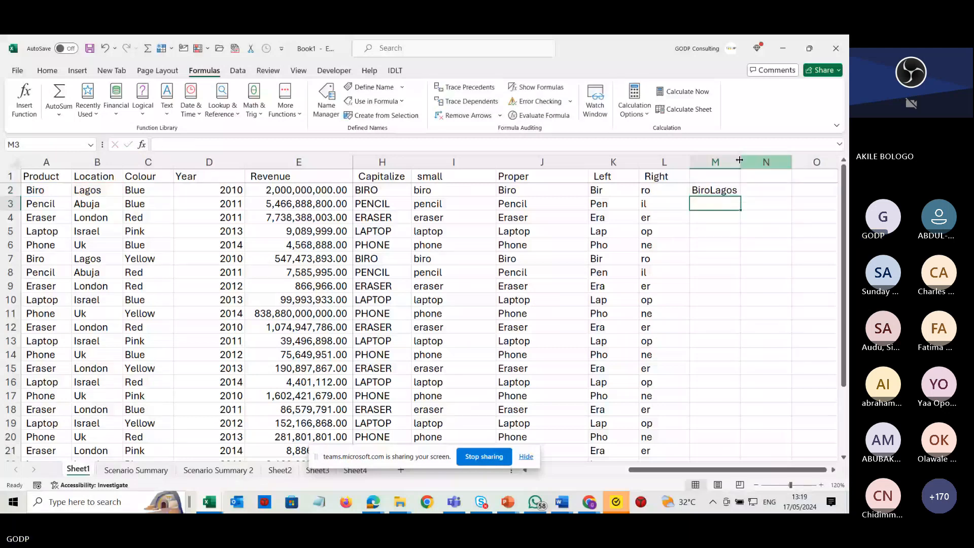
Fill the =A2&B2 formula down column M for all products.
{"action": "left_click", "coordinate": [716, 190]}
{"action": "double_click", "coordinate": [717, 192]}
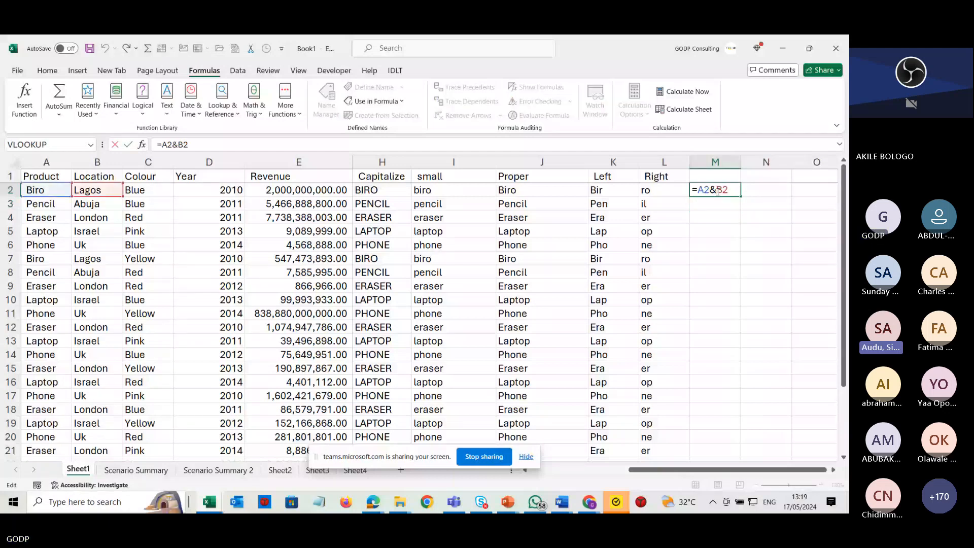
{"action": "key", "text": "Escape"}
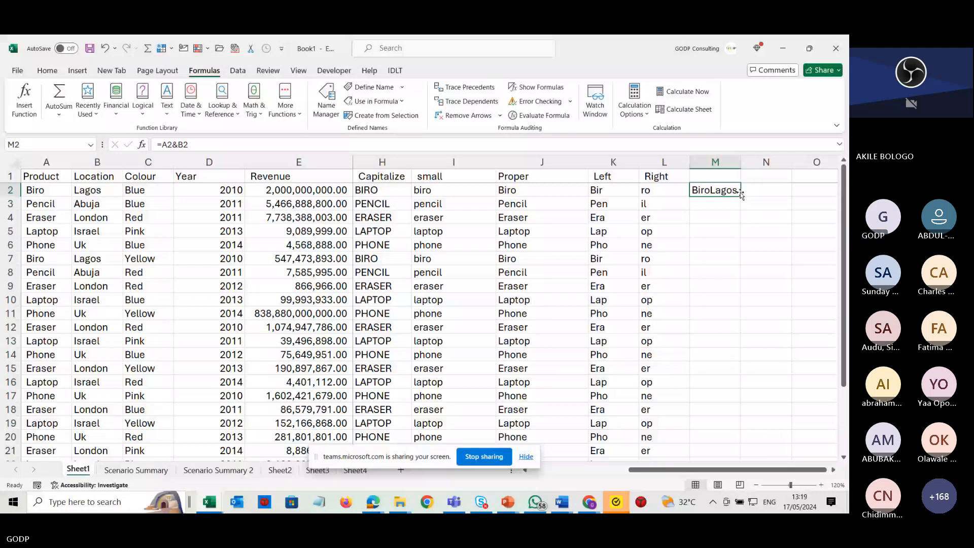
{"action": "double_click", "coordinate": [738, 197]}
{"action": "left_click", "coordinate": [727, 188]}
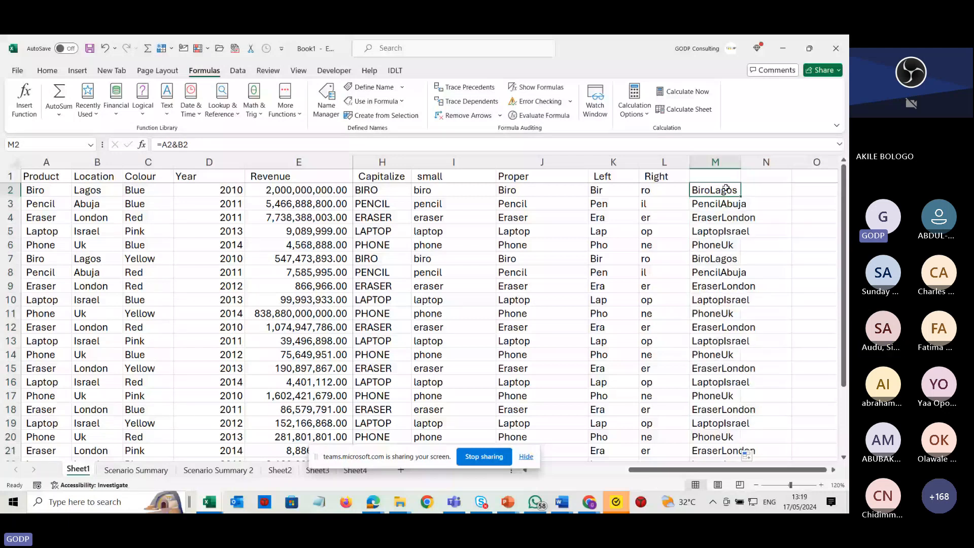
{"action": "double_click", "coordinate": [726, 188]}
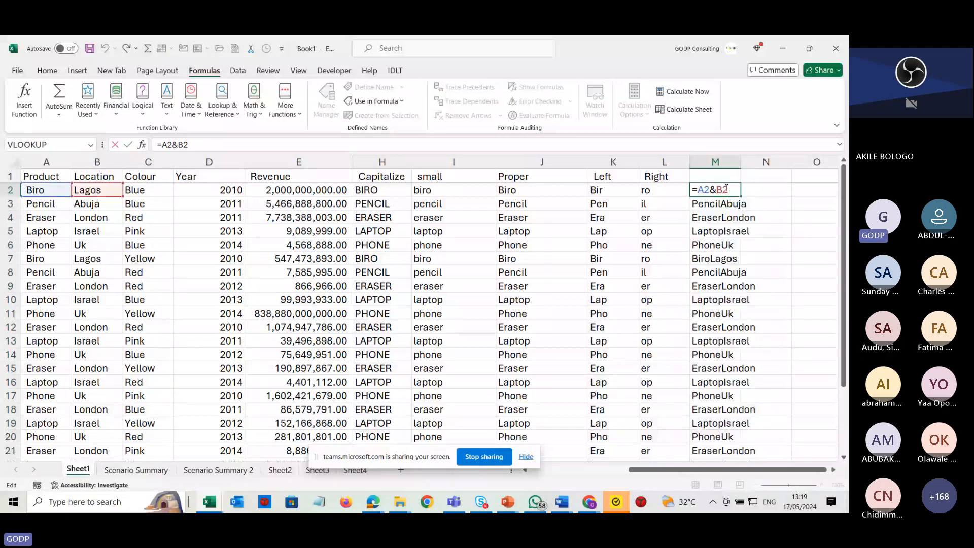
{"action": "key", "text": "Escape"}
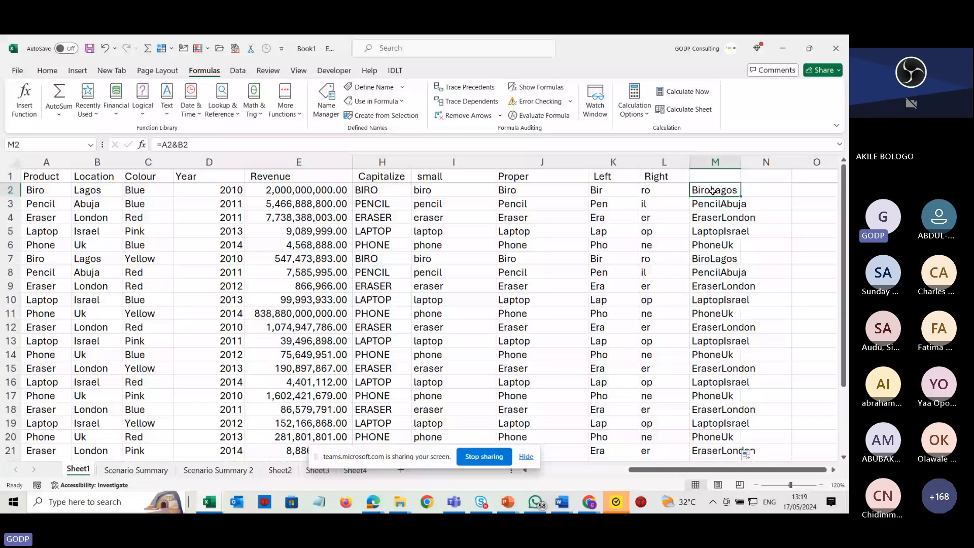
Enter =A2&" "&B2 in M2 to join Product and Location with a space, and fill it down column M.
{"action": "type", "text": "="}
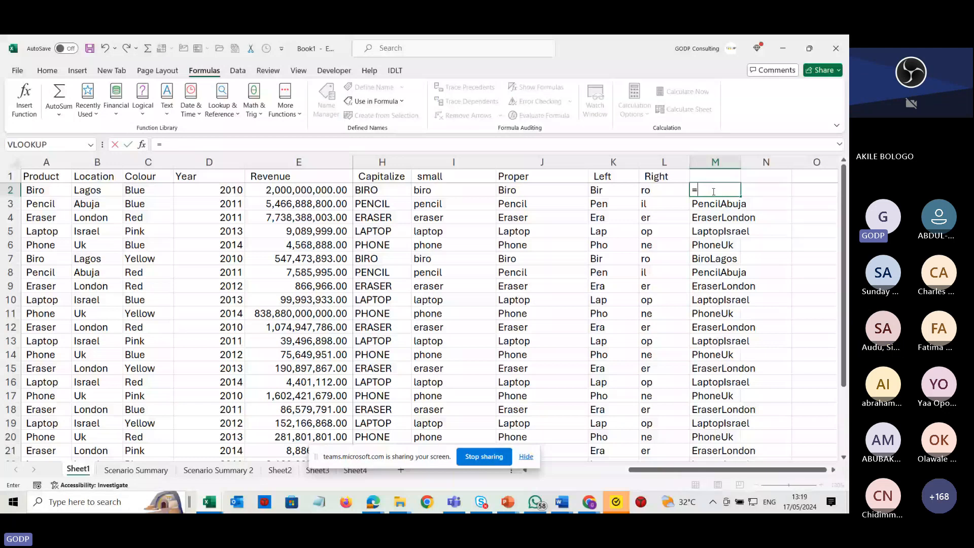
{"action": "left_click", "coordinate": [44, 192]}
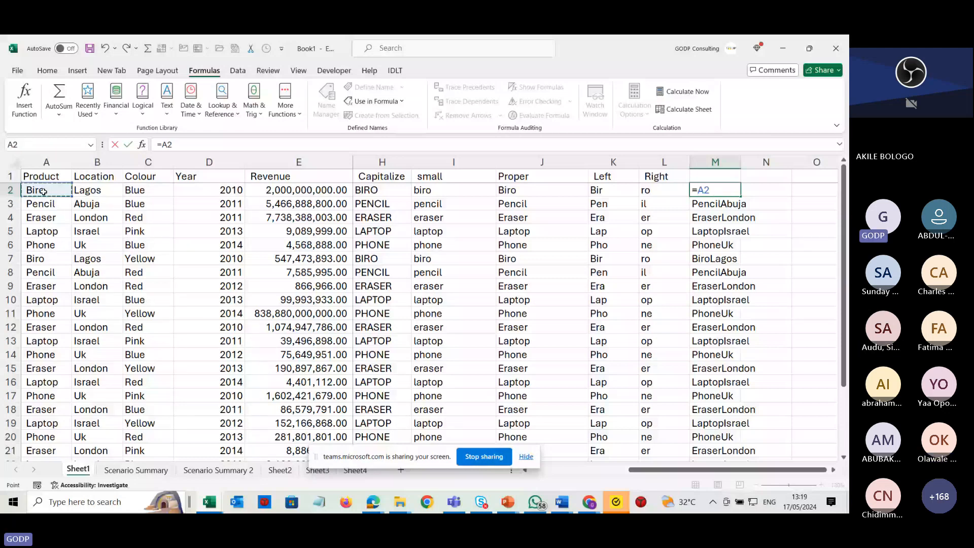
{"action": "type", "text": "&"}
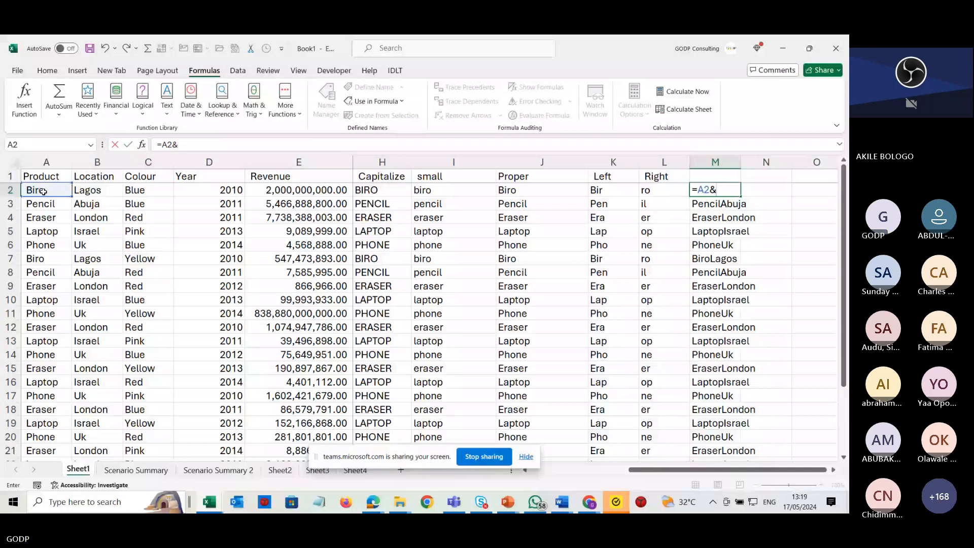
{"action": "type", "text": "\""}
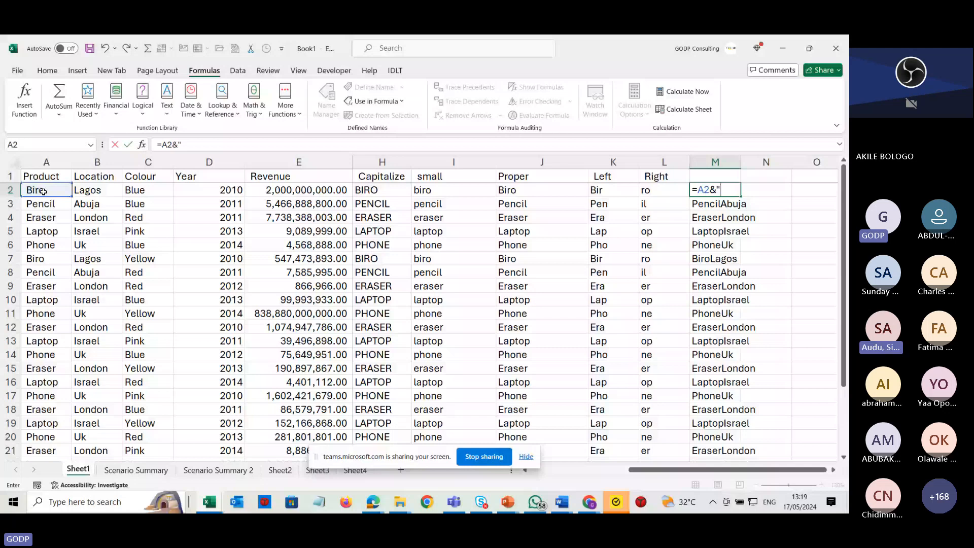
{"action": "type", "text": " \""}
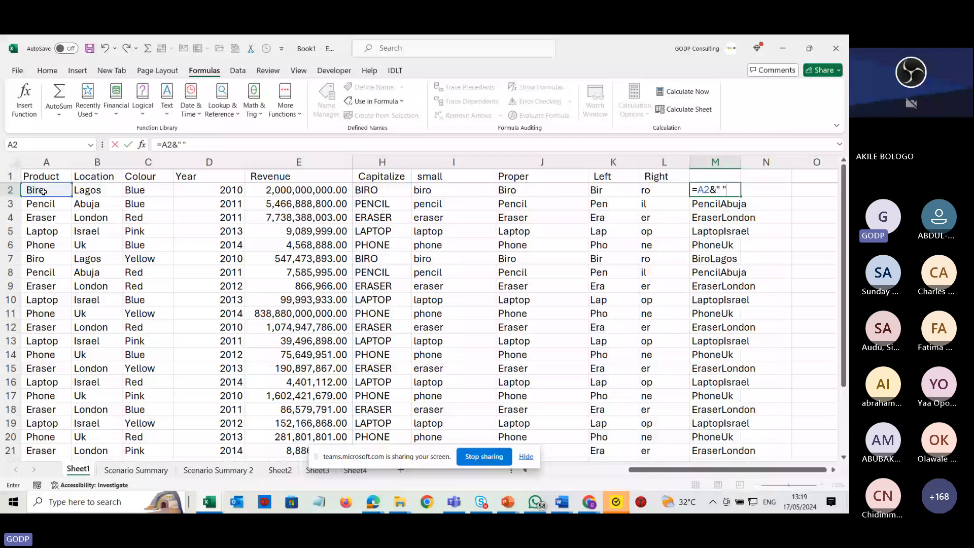
{"action": "type", "text": "&"}
{"action": "left_click", "coordinate": [97, 193]}
{"action": "key", "text": "ctrl+Return"}
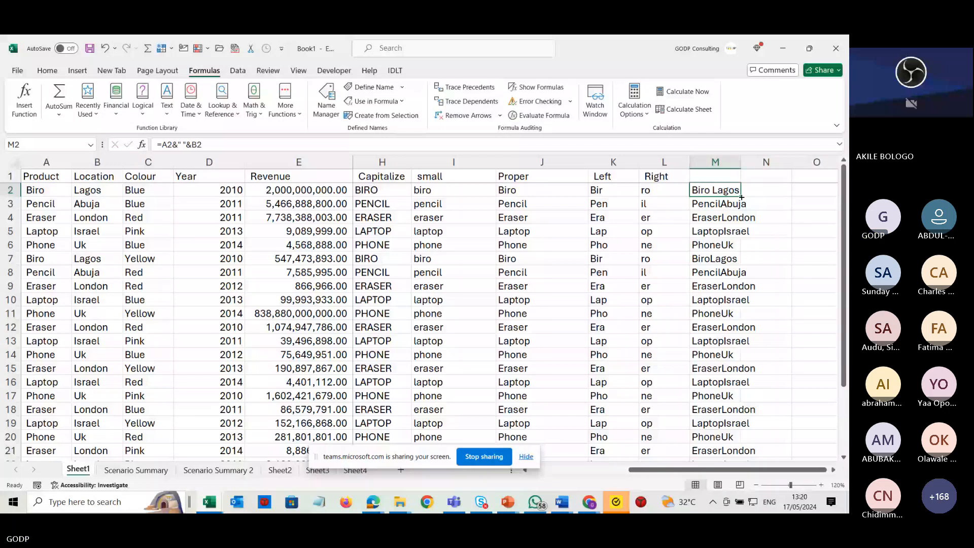
{"action": "double_click", "coordinate": [741, 196]}
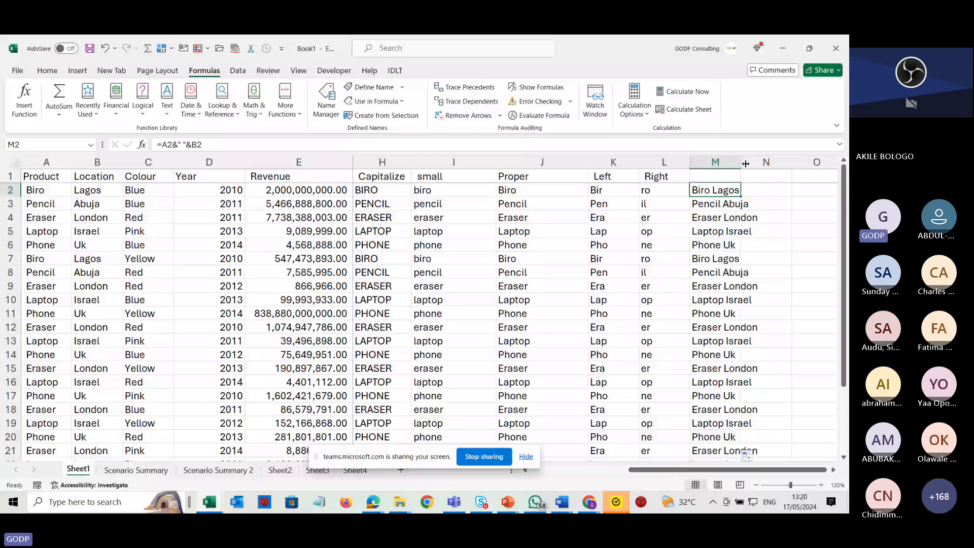
Widen column M to fit the combined Product and Location text.
{"action": "double_click", "coordinate": [745, 163]}
{"action": "left_click", "coordinate": [708, 231]}
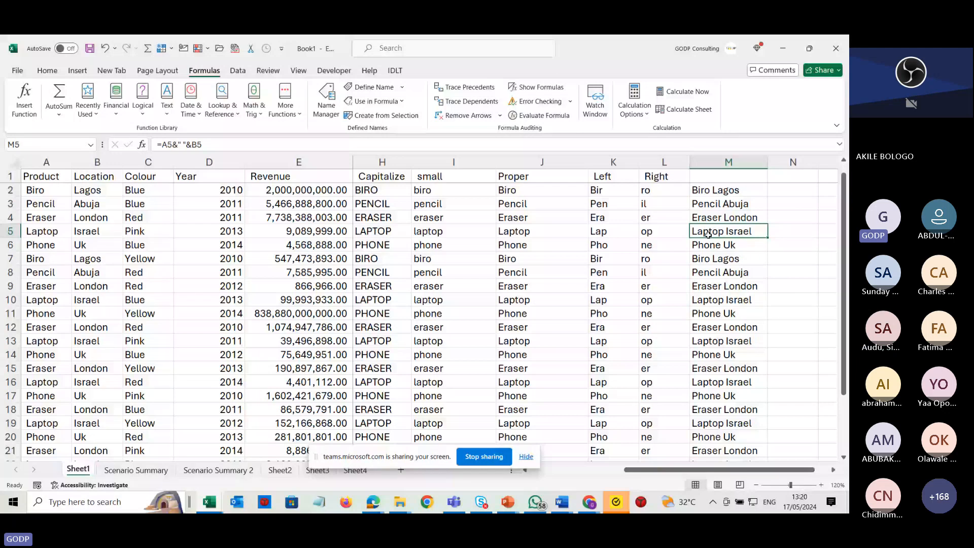
{"action": "double_click", "coordinate": [719, 191]}
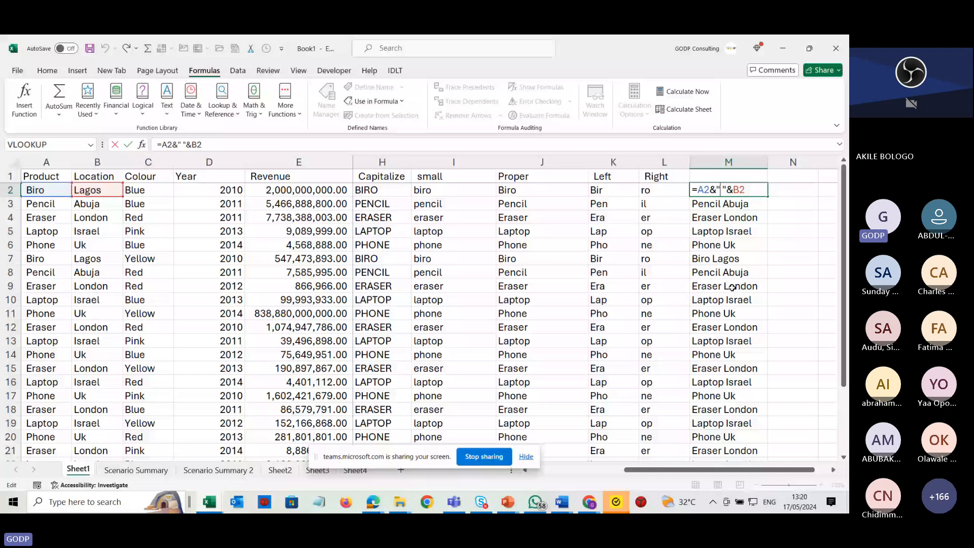
{"action": "key", "text": "Escape"}
Re-enter the formula =A2&" "&B2 in M2.
{"action": "type", "text": "="}
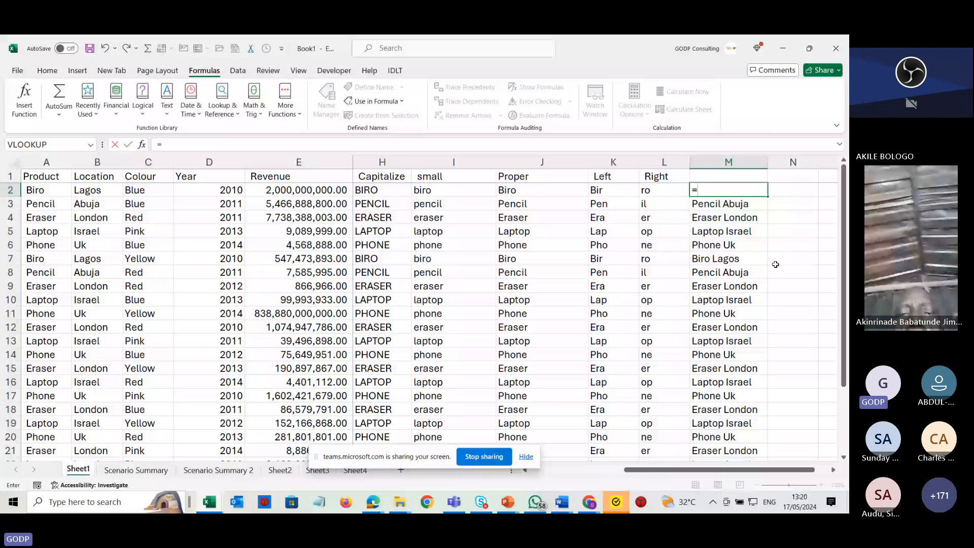
{"action": "left_click", "coordinate": [42, 186]}
{"action": "type", "text": "&"}
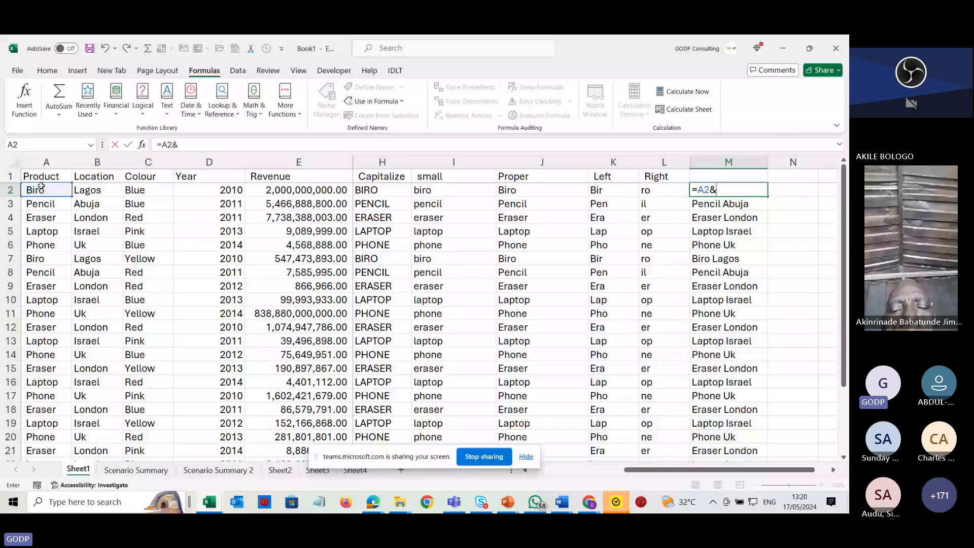
{"action": "type", "text": "\""}
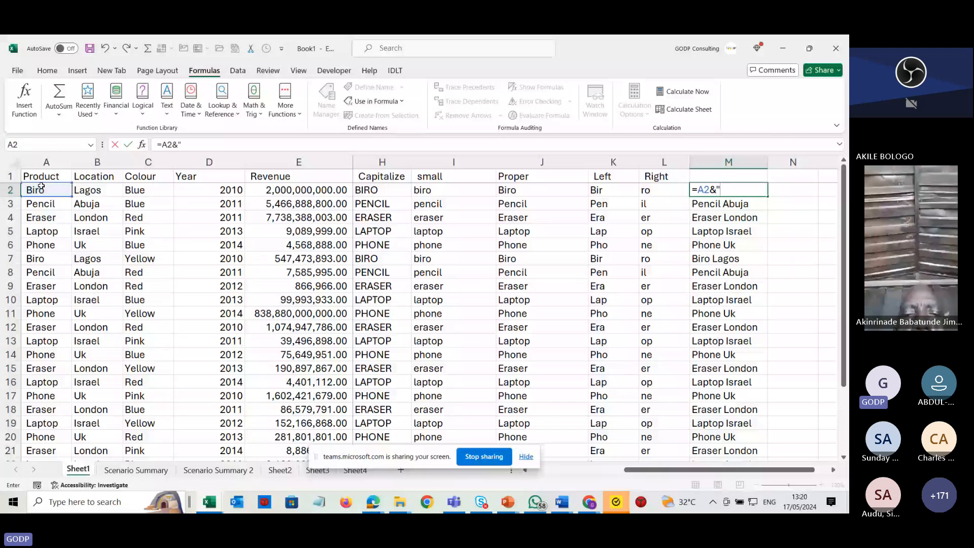
{"action": "type", "text": " \""}
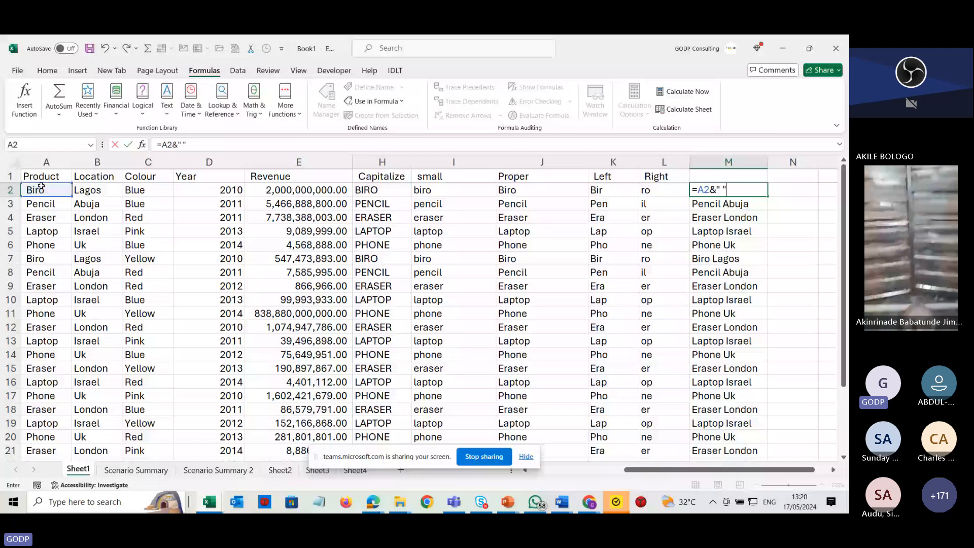
{"action": "type", "text": "&"}
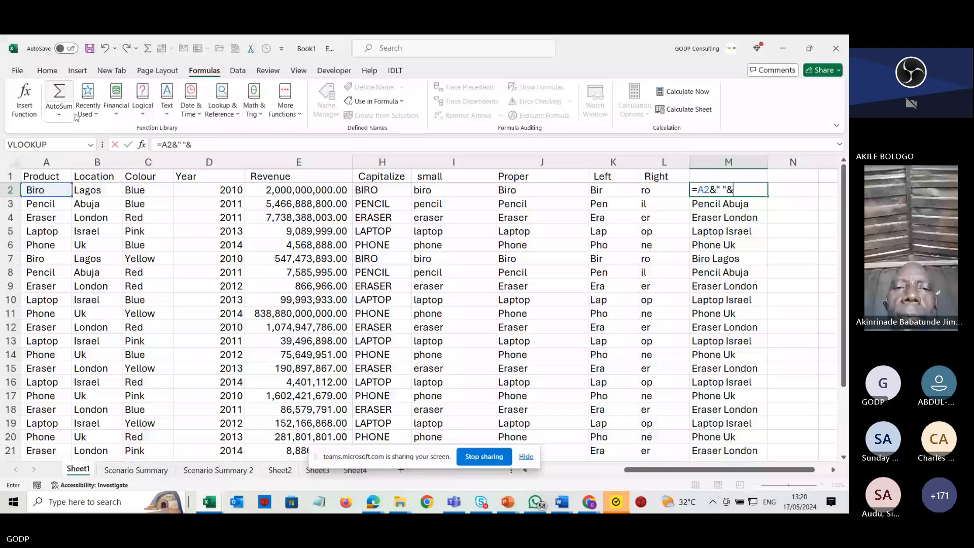
{"action": "type", "text": "B2"}
{"action": "key", "text": "Return"}
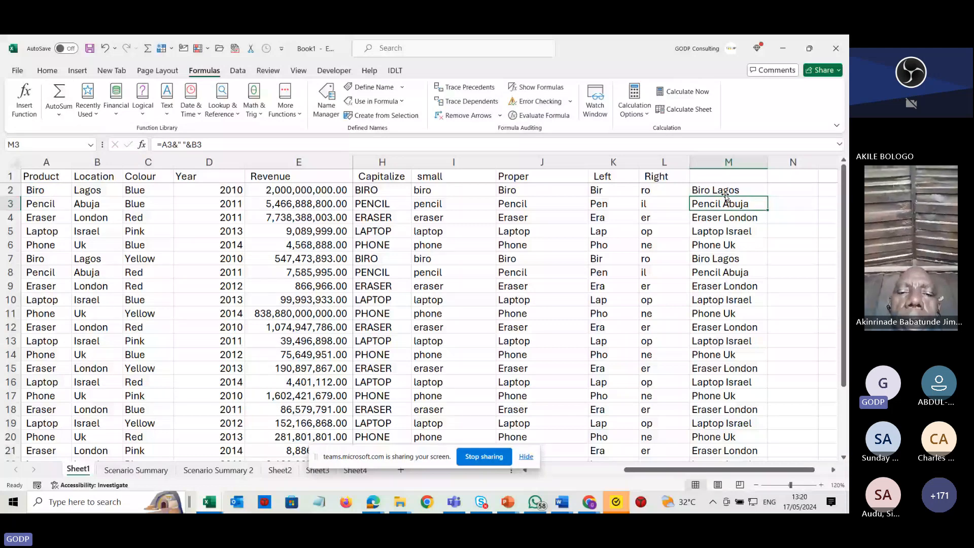
Review the formulas in M2, J2 and L2.
{"action": "left_click", "coordinate": [731, 191]}
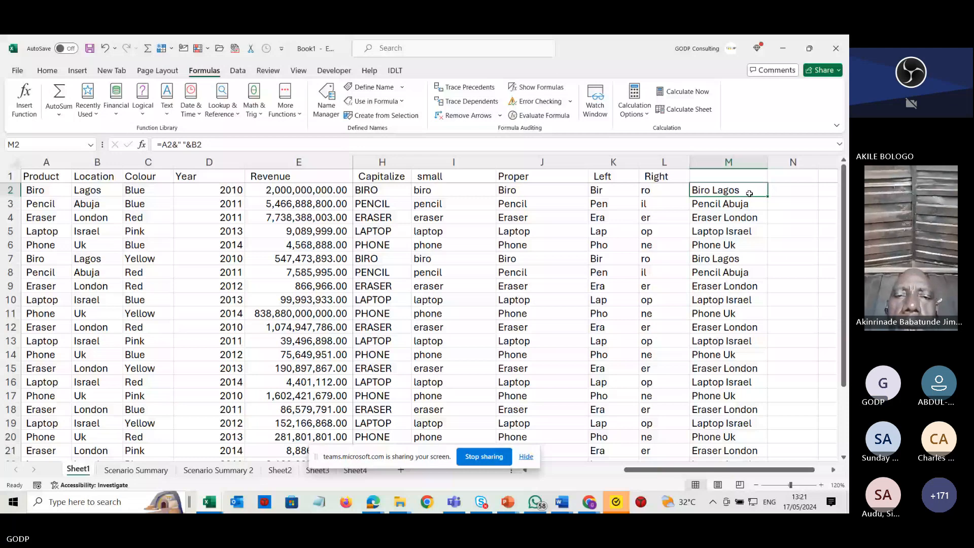
{"action": "double_click", "coordinate": [749, 193]}
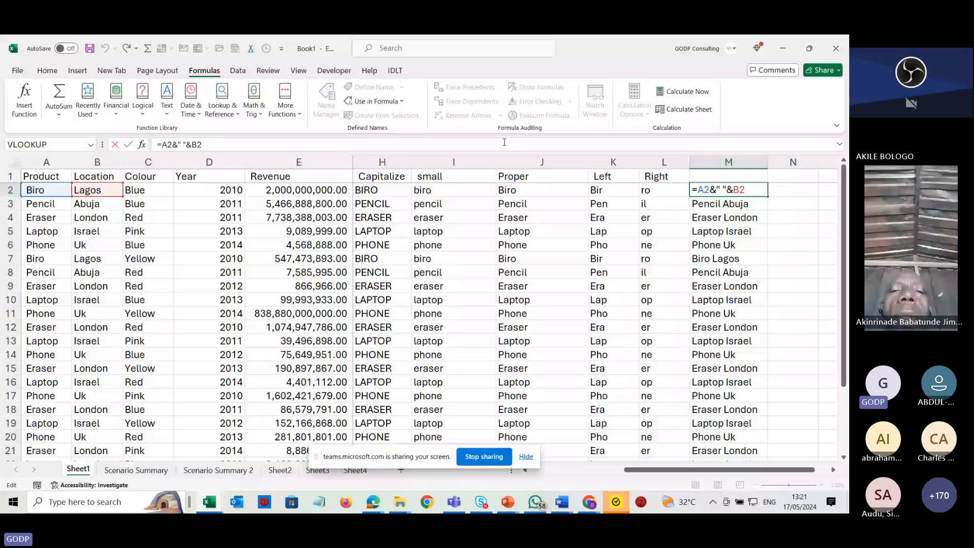
{"action": "double_click", "coordinate": [524, 190]}
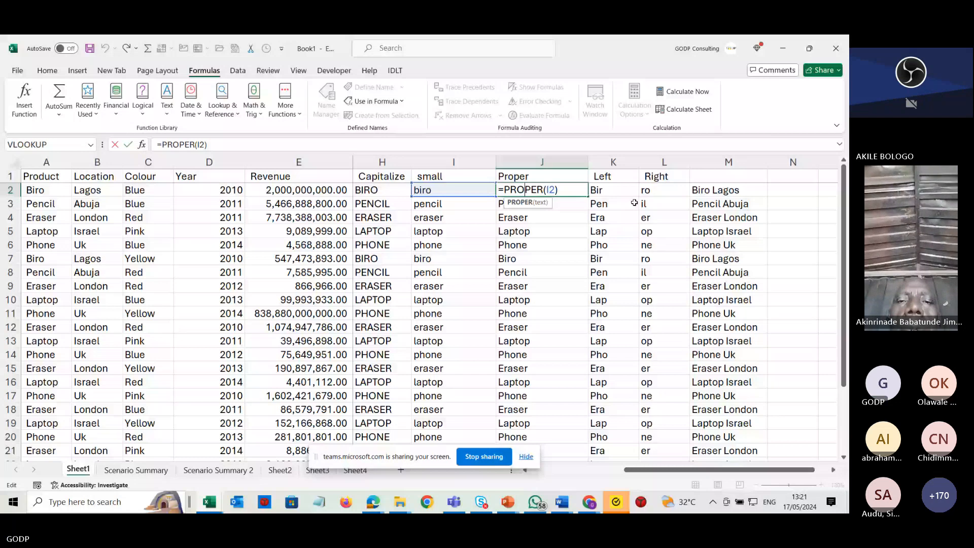
{"action": "key", "text": "Tab"}
{"action": "key", "text": "Tab"}
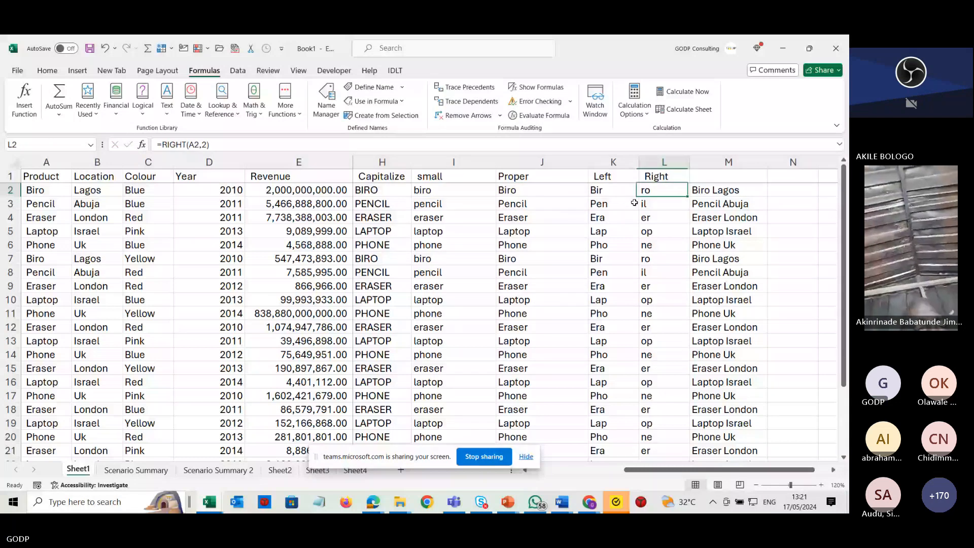
Switch to the Teams meeting, answer the Forms poll with the tick option, and return to the workbook.
{"action": "key", "text": "Tab"}
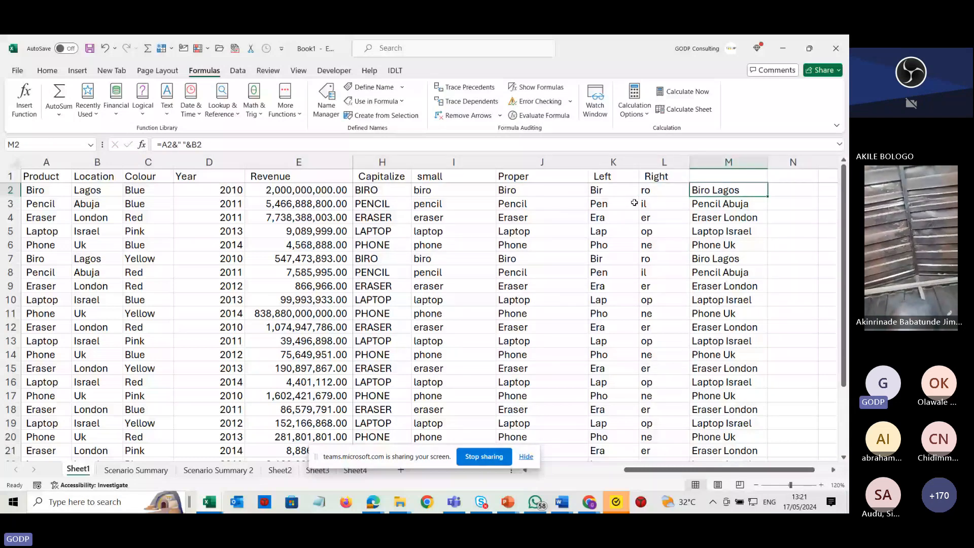
{"action": "key", "text": "alt+Tab"}
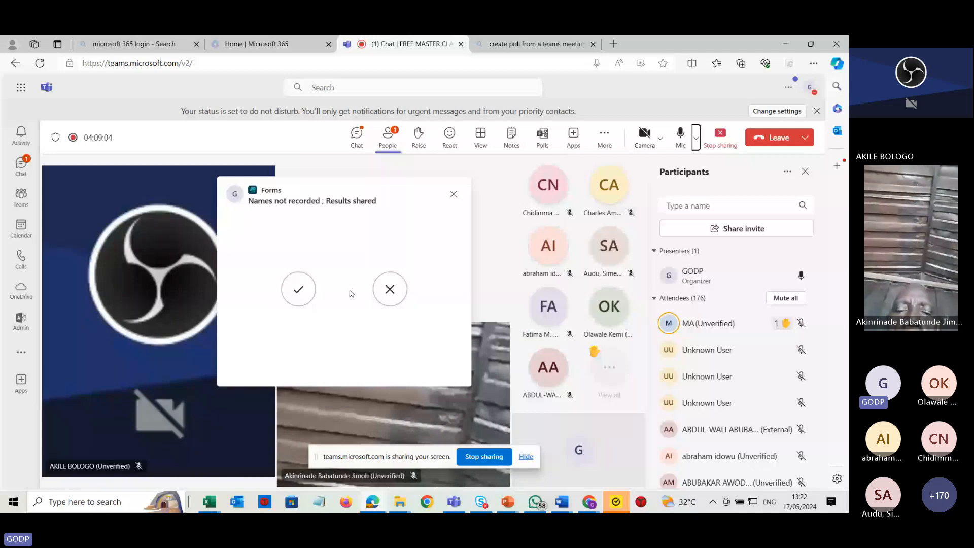
{"action": "left_click", "coordinate": [312, 290]}
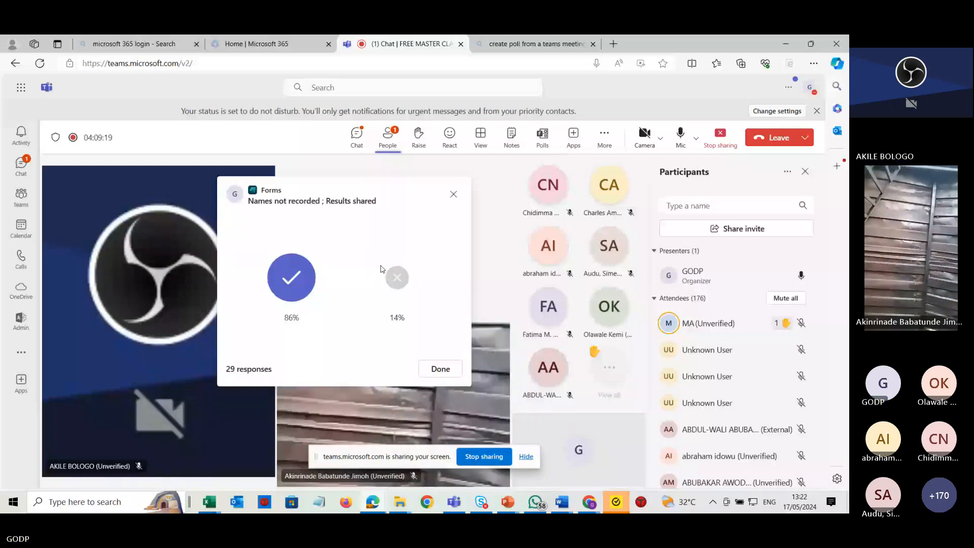
{"action": "key", "text": "alt+Tab"}
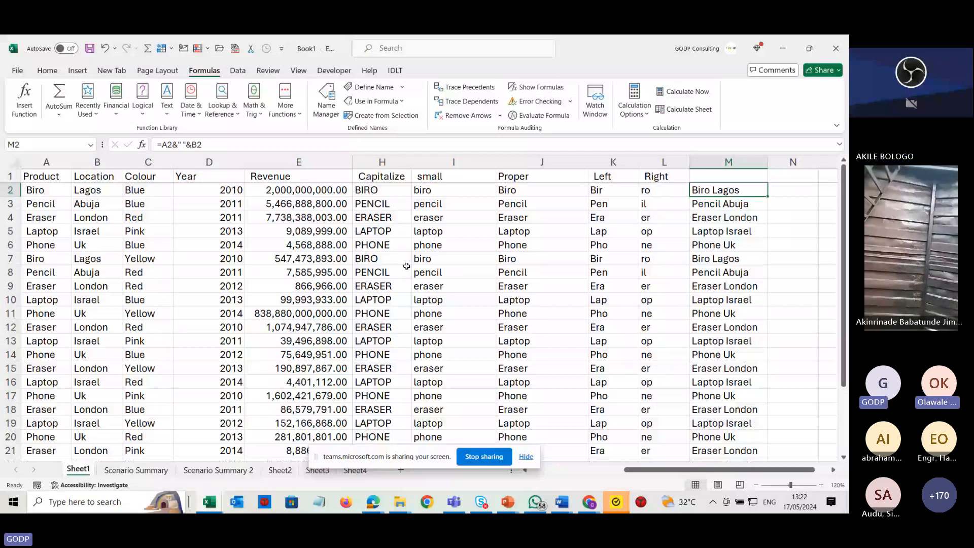
Undo the Product and Location join formula and its fill in column M.
{"action": "left_click", "coordinate": [731, 226]}
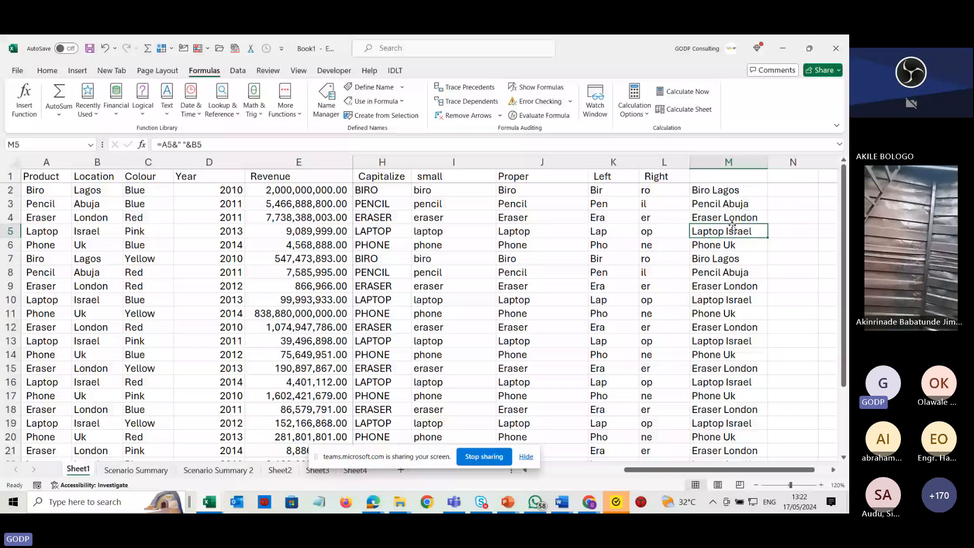
{"action": "left_click", "coordinate": [715, 199]}
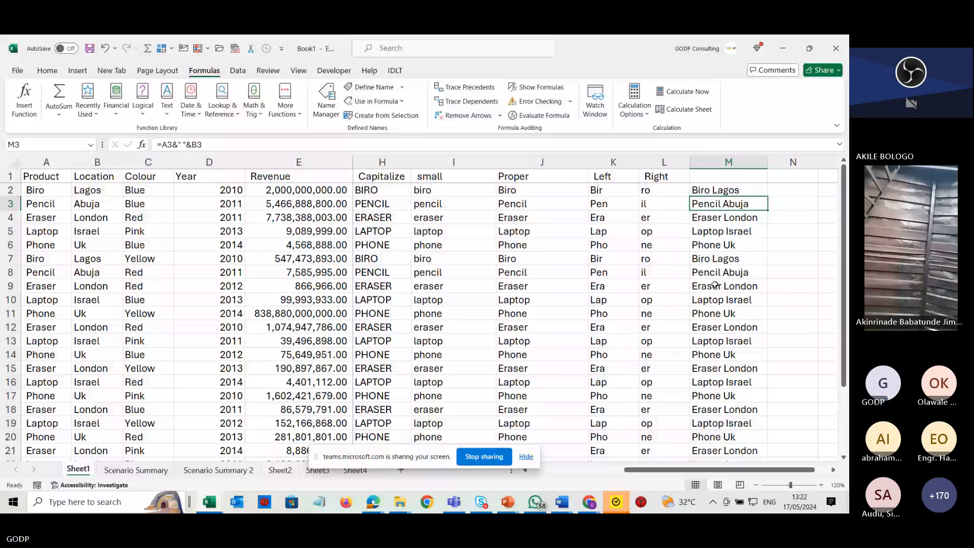
{"action": "left_click", "coordinate": [722, 190]}
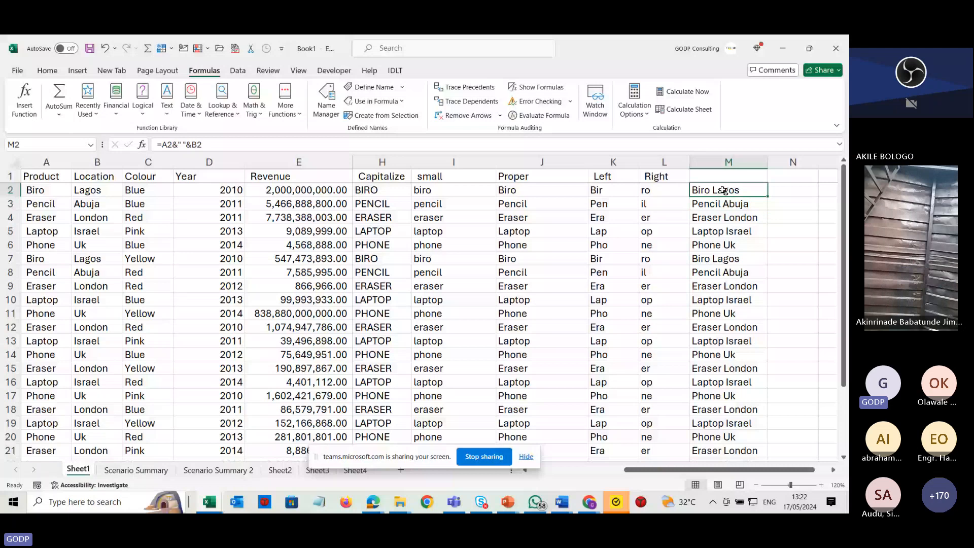
{"action": "scroll", "coordinate": [659, 191], "scroll_direction": "right", "scroll_amount": 1}
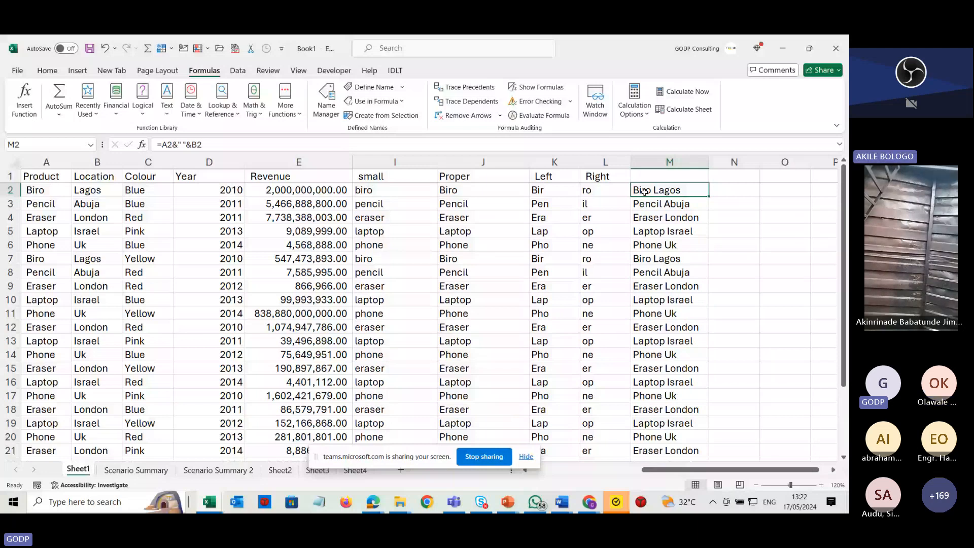
{"action": "key", "text": "ctrl+z"}
{"action": "key", "text": "ctrl+z"}
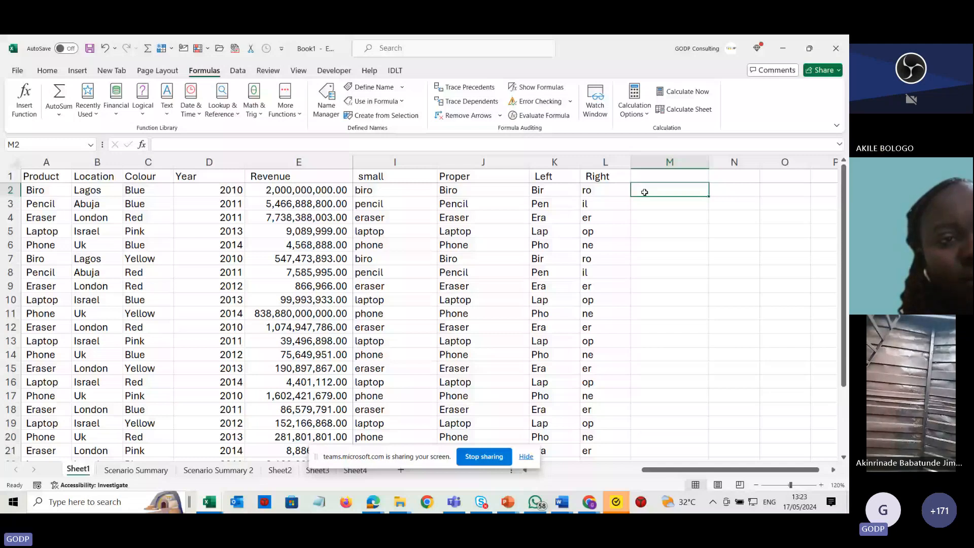
Enter =C2&A2 in M2 to join Colour and Product, and fill it down column M.
{"action": "type", "text": "="}
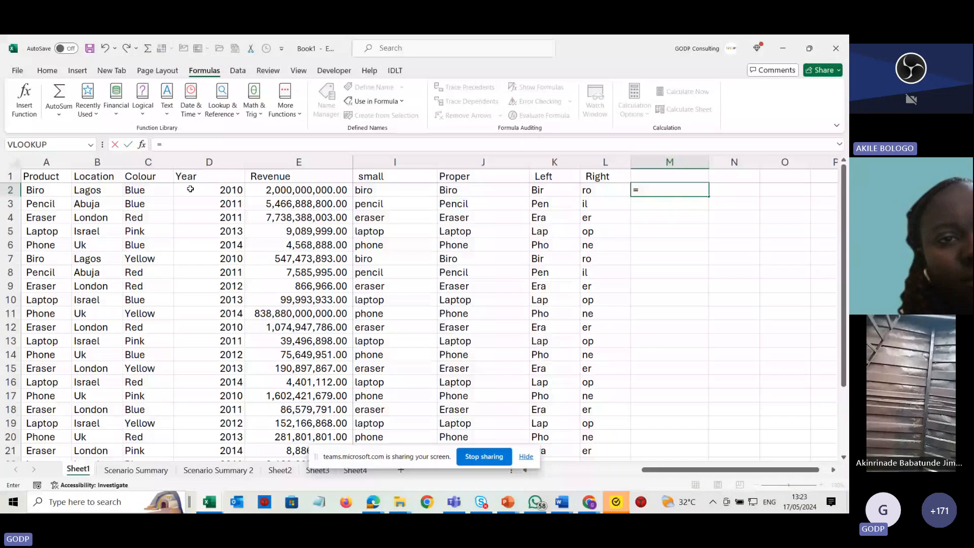
{"action": "left_click", "coordinate": [164, 187]}
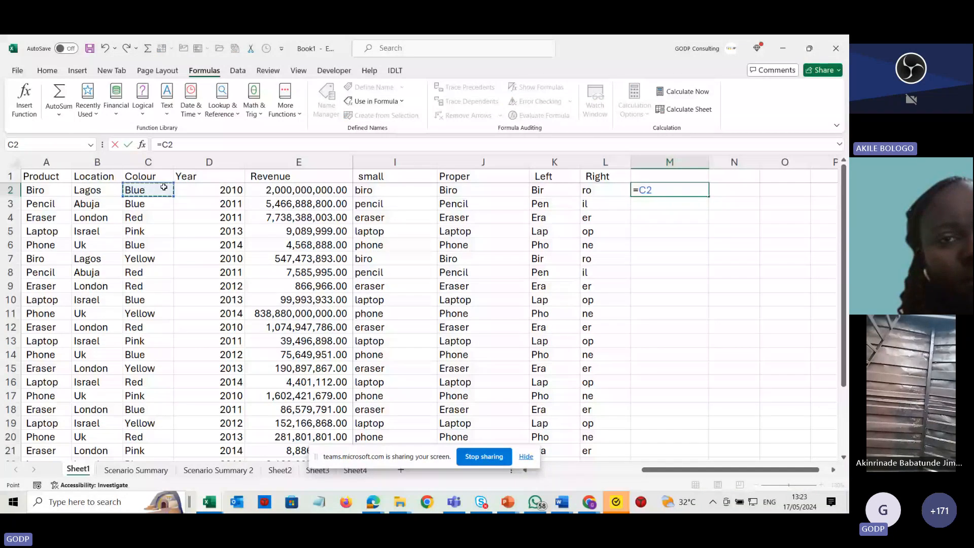
{"action": "type", "text": "&"}
{"action": "left_click", "coordinate": [47, 190]}
{"action": "key", "text": "Return"}
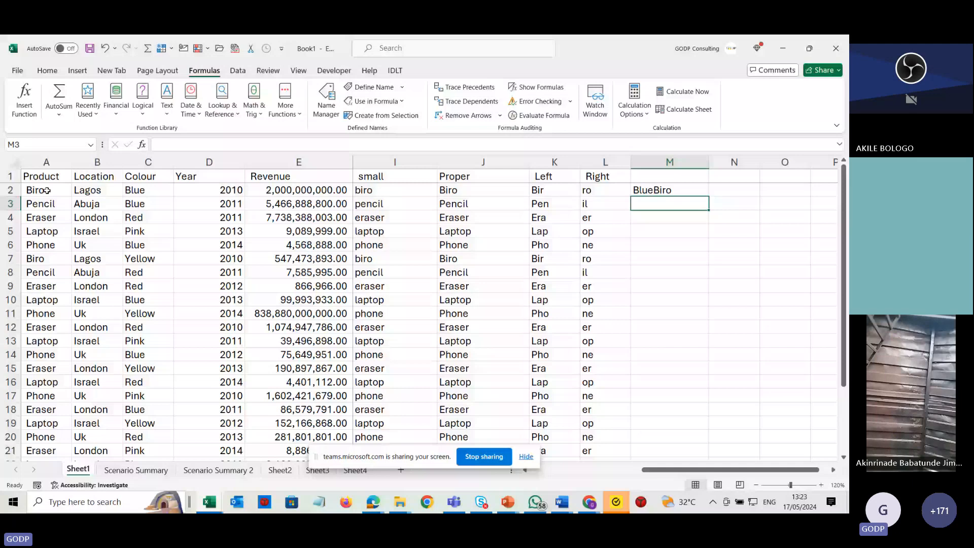
{"action": "left_click", "coordinate": [669, 190]}
{"action": "double_click", "coordinate": [708, 196]}
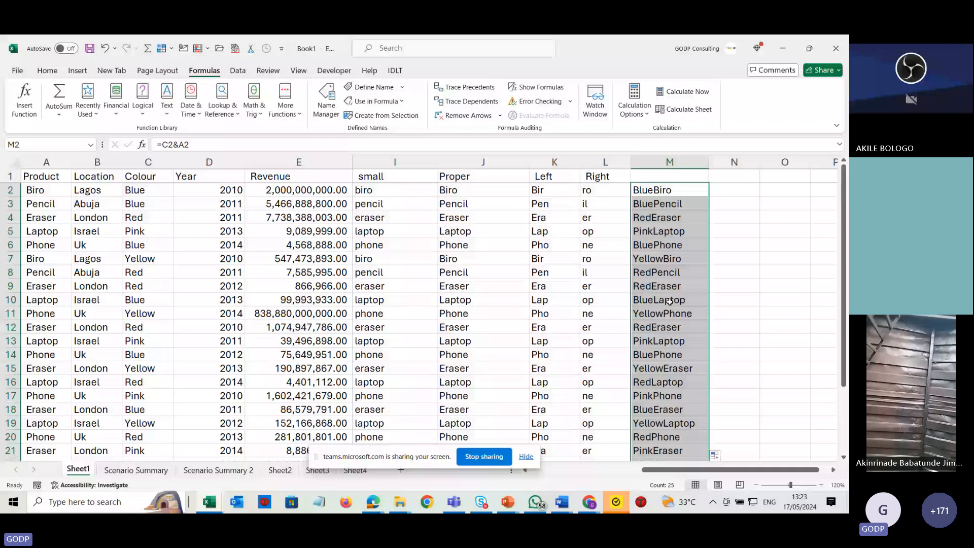
Rewrite M2 as =C2&" "&A2 to join Colour and Product with a space, filling it down column M.
{"action": "key", "text": "shift+BackSpace"}
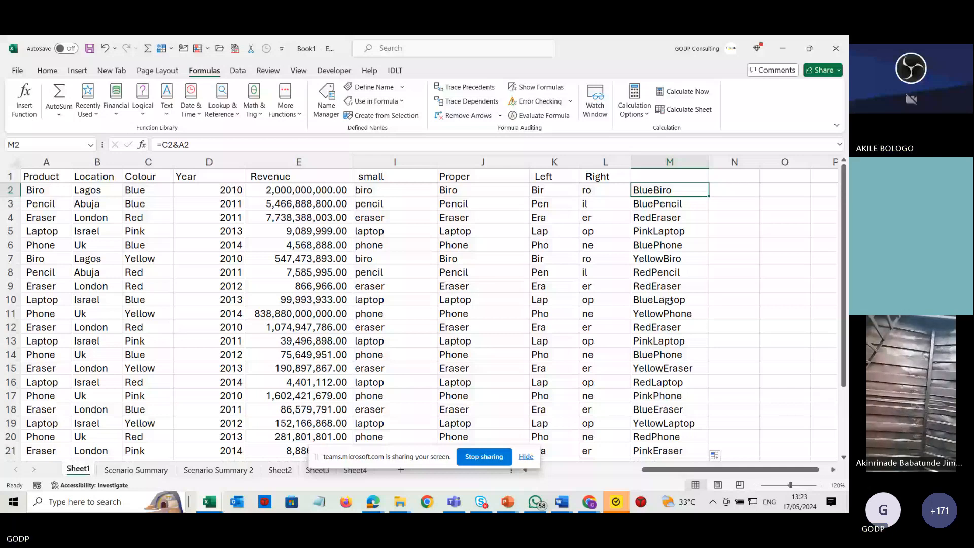
{"action": "type", "text": "="}
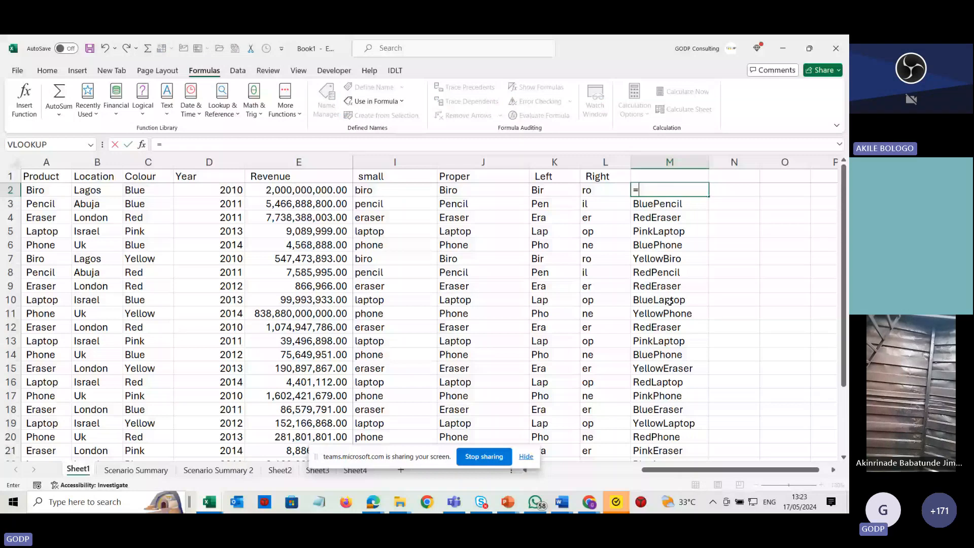
{"action": "left_click", "coordinate": [137, 191]}
{"action": "type", "text": "&"}
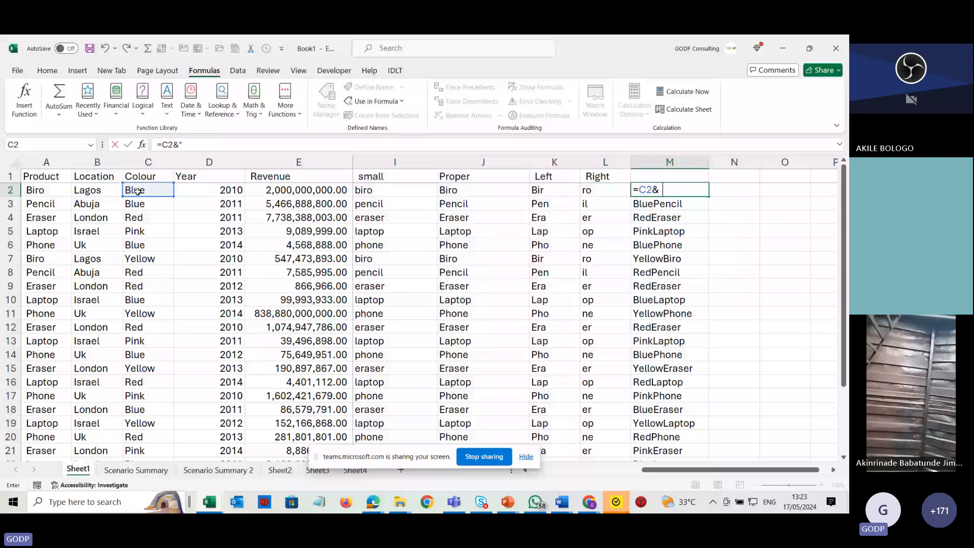
{"action": "type", "text": "\" \"&"}
{"action": "left_click", "coordinate": [46, 191]}
{"action": "key", "text": "Return"}
{"action": "left_click", "coordinate": [654, 186]}
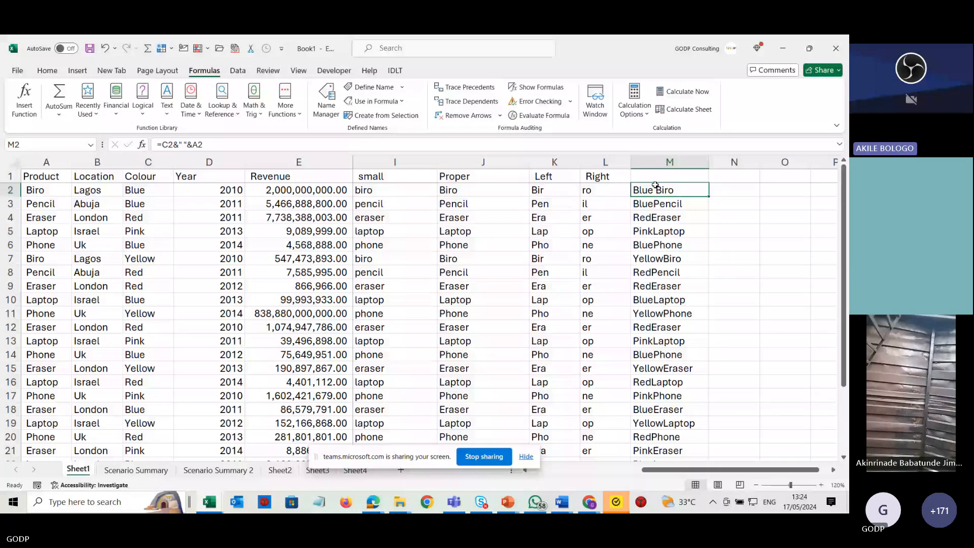
{"action": "double_click", "coordinate": [679, 190]}
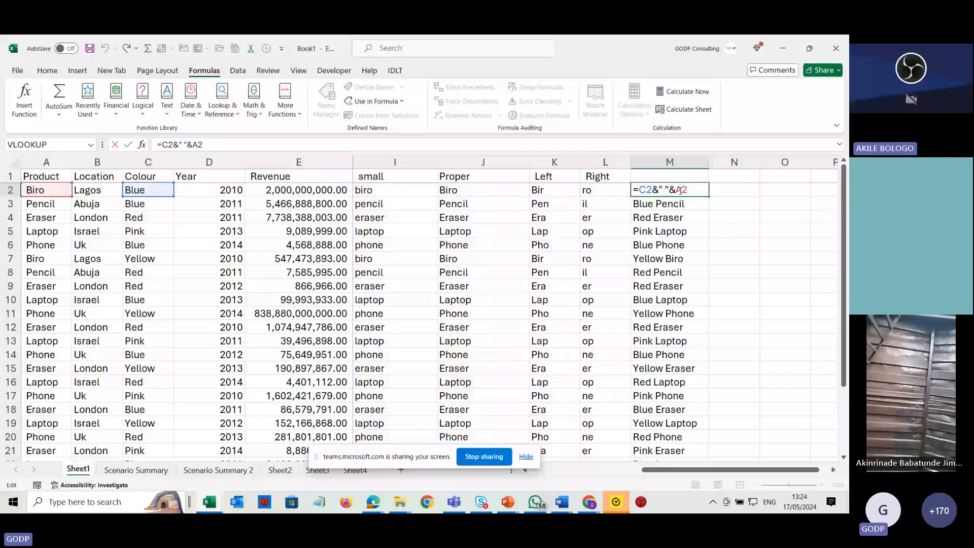
{"action": "key", "text": "Return"}
Widen column N beside the combined Colour and Product column to hold a long sentence.
{"action": "key", "text": "Right"}
{"action": "key", "text": "Right"}
{"action": "key", "text": "Right"}
{"action": "key", "text": "Down"}
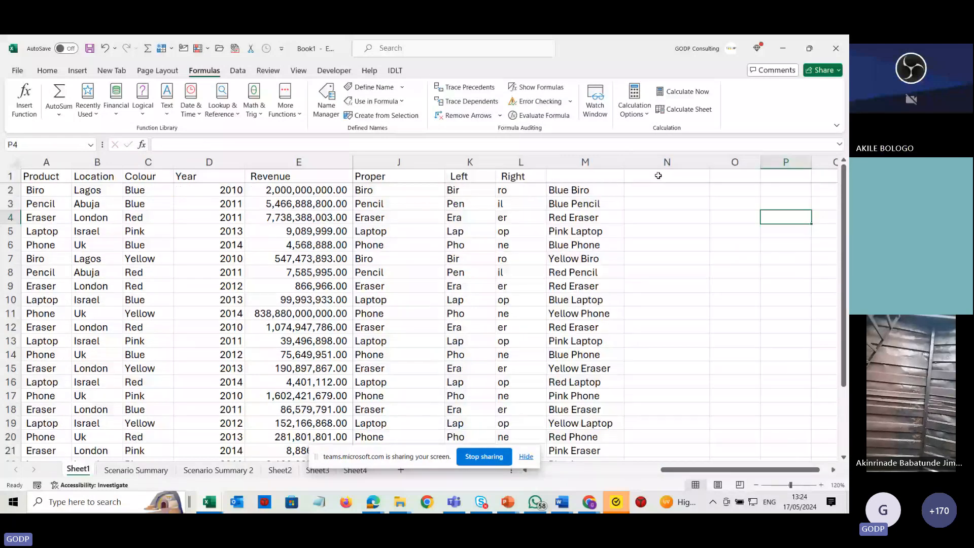
{"action": "left_click_drag", "start_coordinate": [709, 162], "coordinate": [820, 183]}
{"action": "key", "text": "Right"}
{"action": "key", "text": "Right"}
{"action": "key", "text": "Right"}
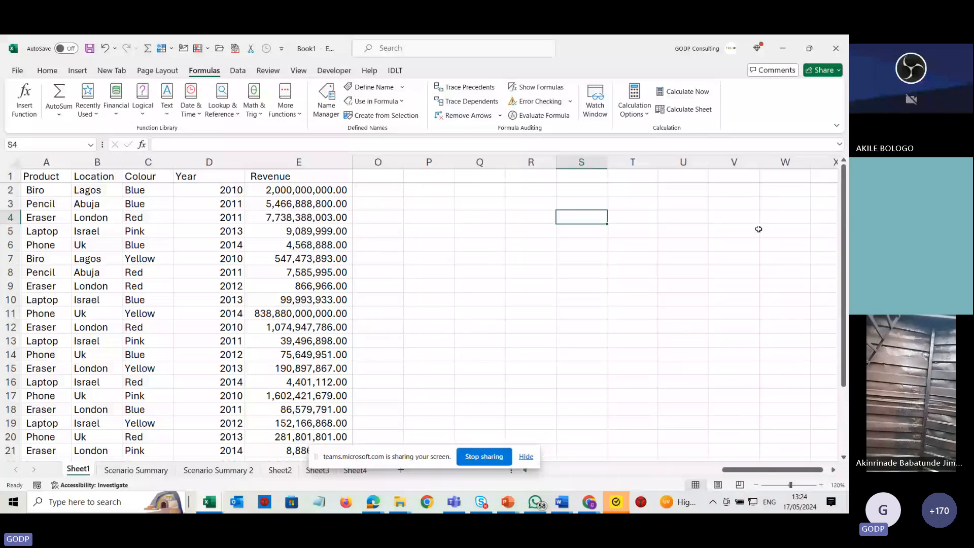
{"action": "key", "text": "Left"}
{"action": "key", "text": "Left"}
{"action": "key", "text": "Left"}
{"action": "key", "text": "Left"}
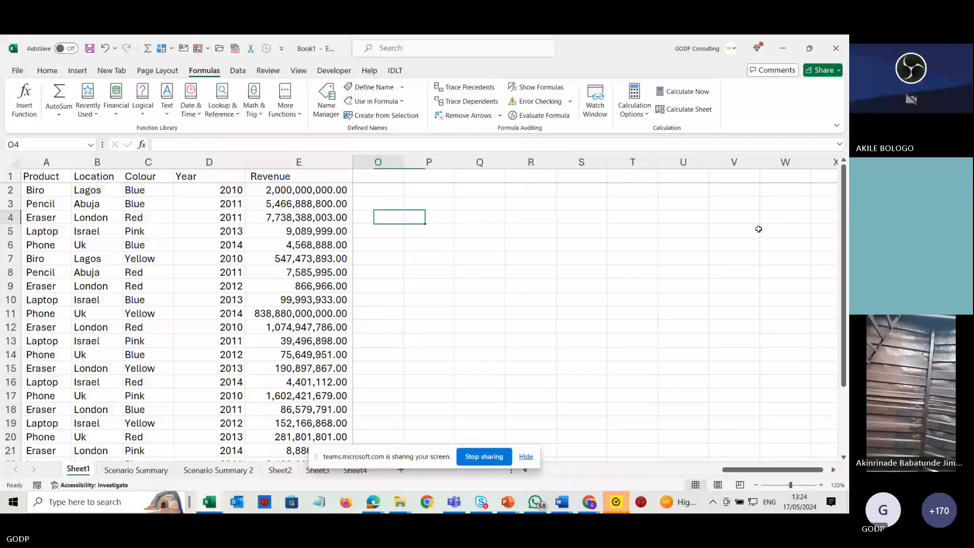
{"action": "key", "text": "Left"}
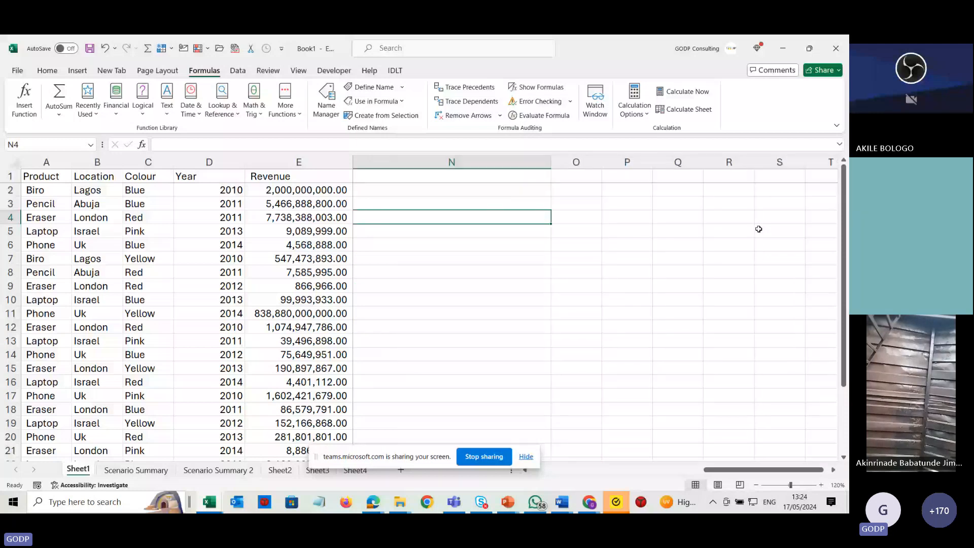
{"action": "key", "text": "Left"}
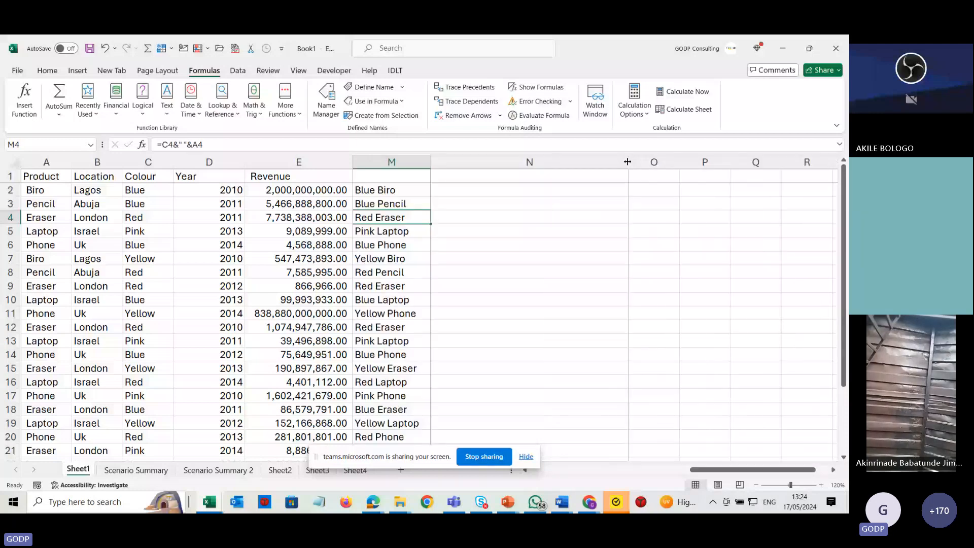
{"action": "left_click_drag", "start_coordinate": [627, 161], "coordinate": [794, 161]}
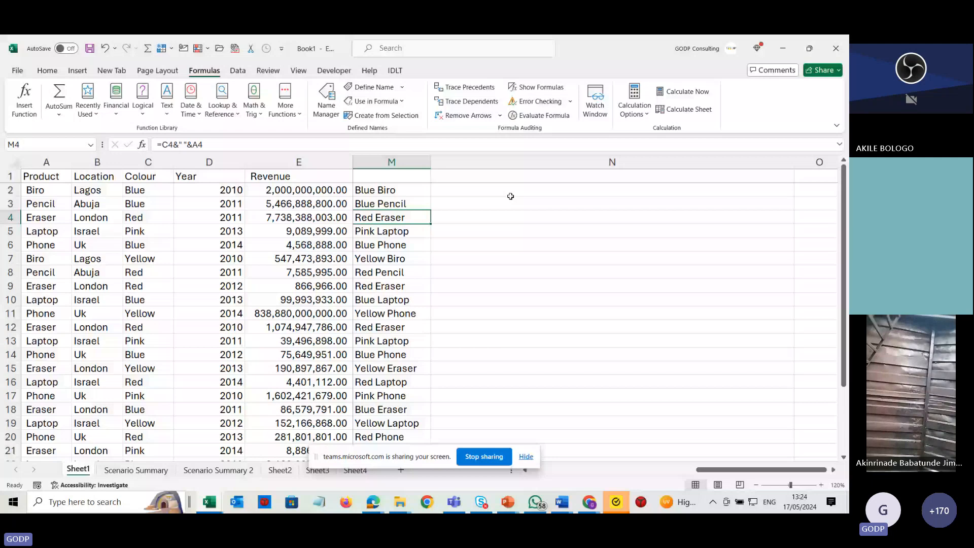
{"action": "left_click", "coordinate": [510, 196]}
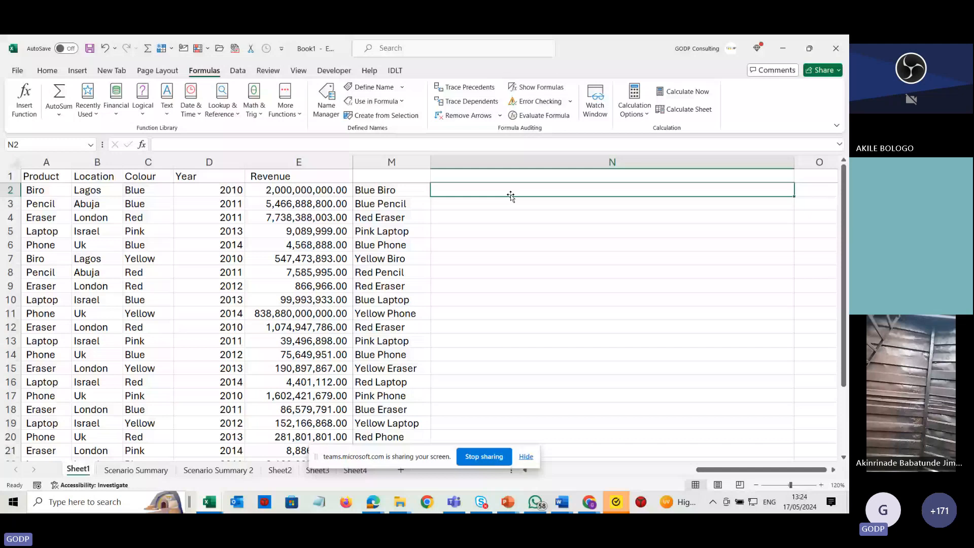
Start a sentence in N2 with the text "The total revenue from the sales of" followed by &.
{"action": "left_click", "coordinate": [478, 162]}
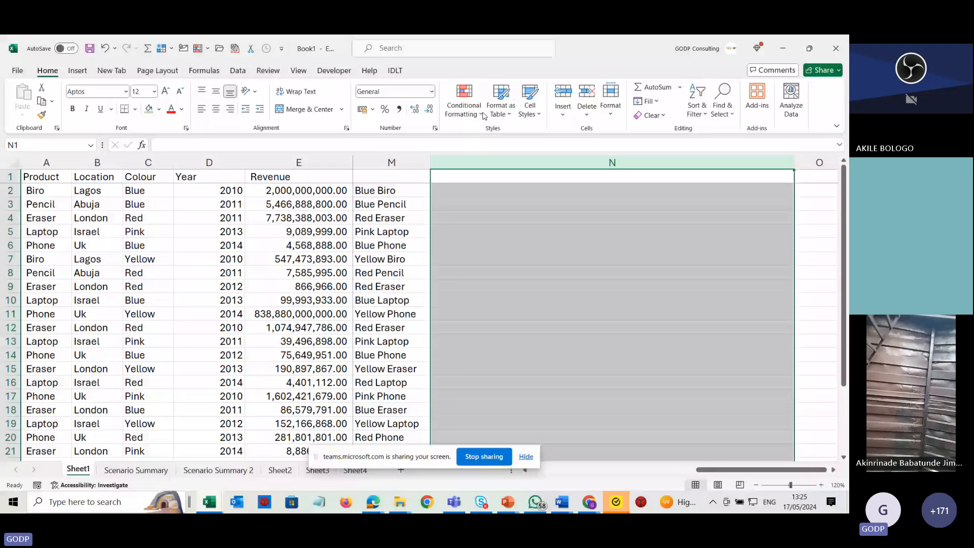
{"action": "left_click", "coordinate": [535, 191]}
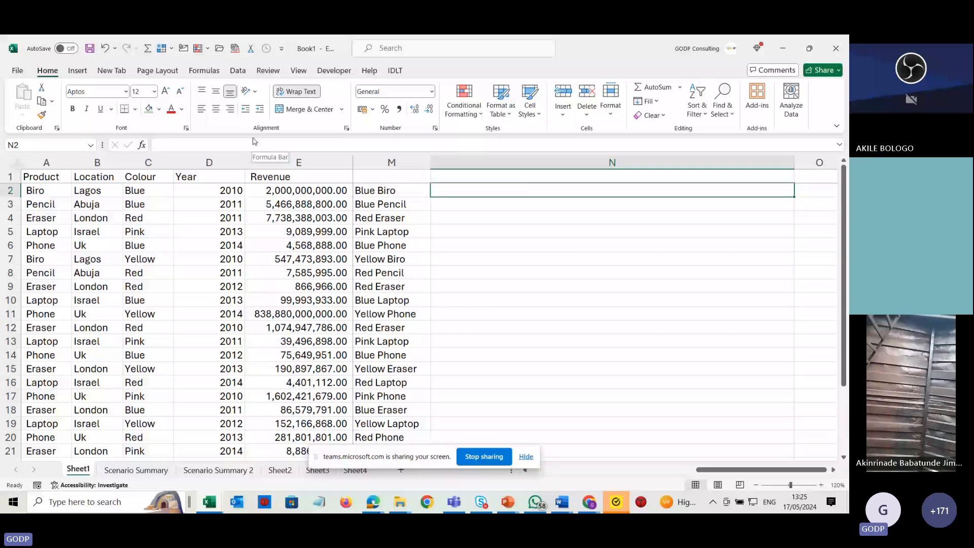
{"action": "type", "text": "\""}
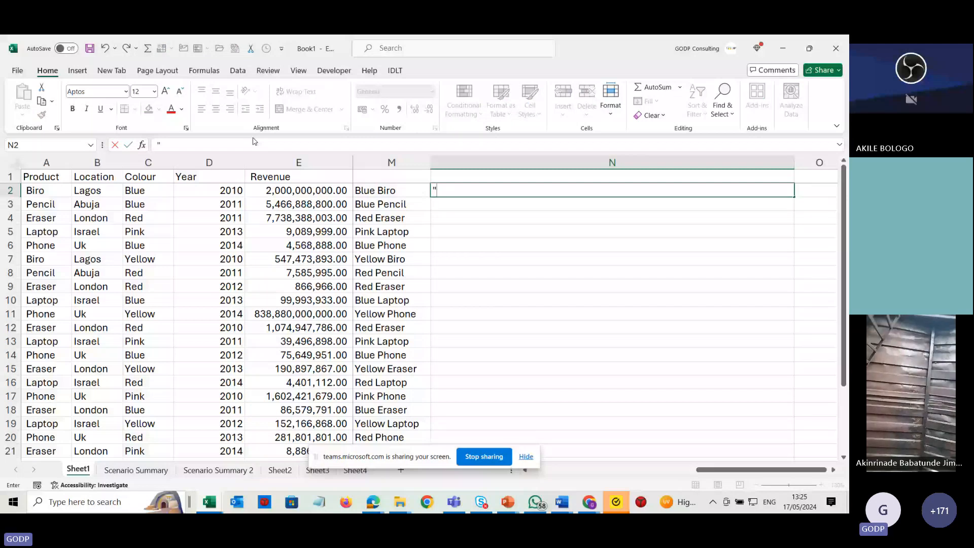
{"action": "type", "text": "The total revenue from the sa"}
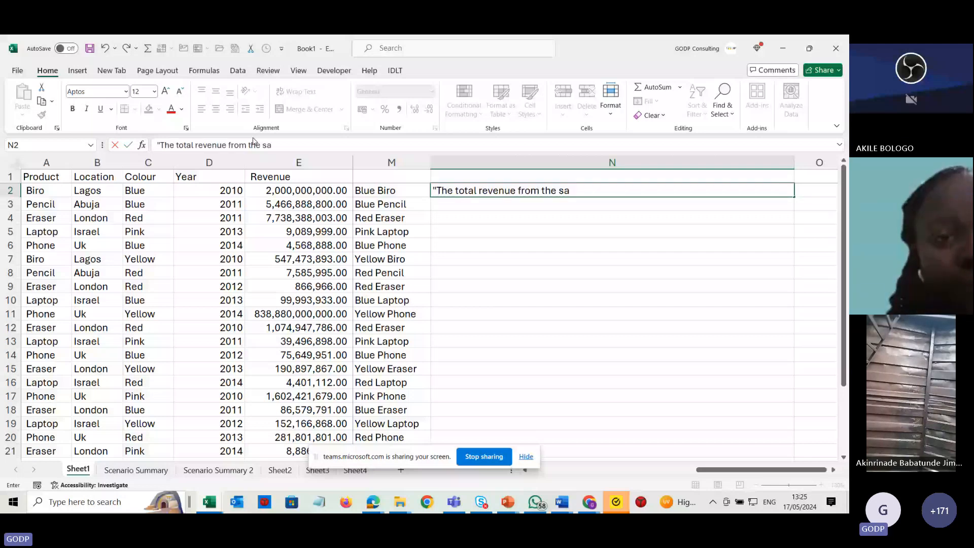
{"action": "type", "text": "les of\""}
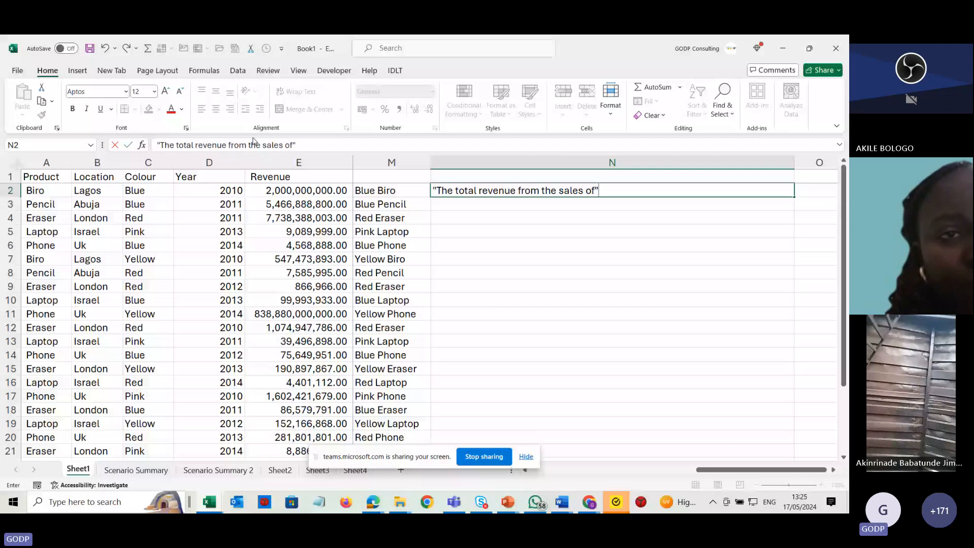
{"action": "type", "text": "&"}
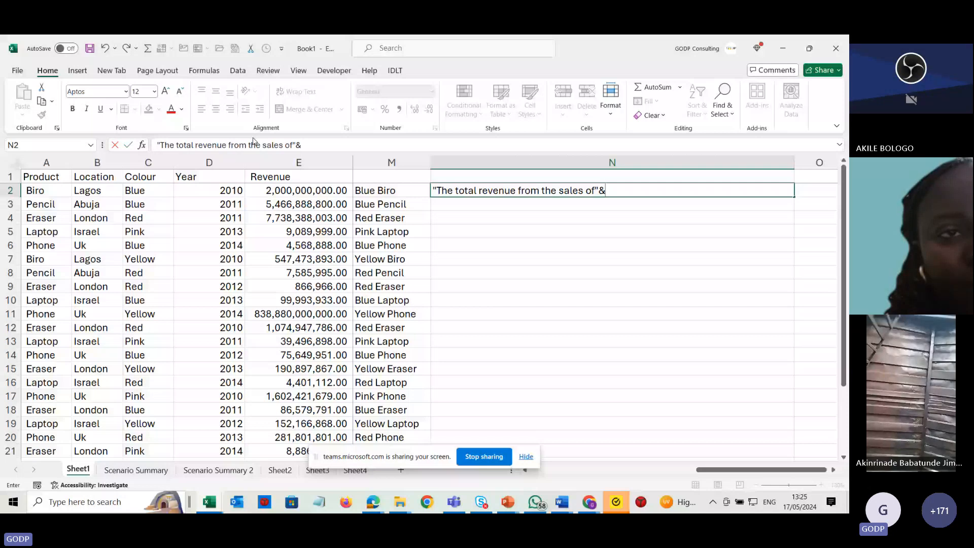
{"action": "left_click", "coordinate": [148, 190]}
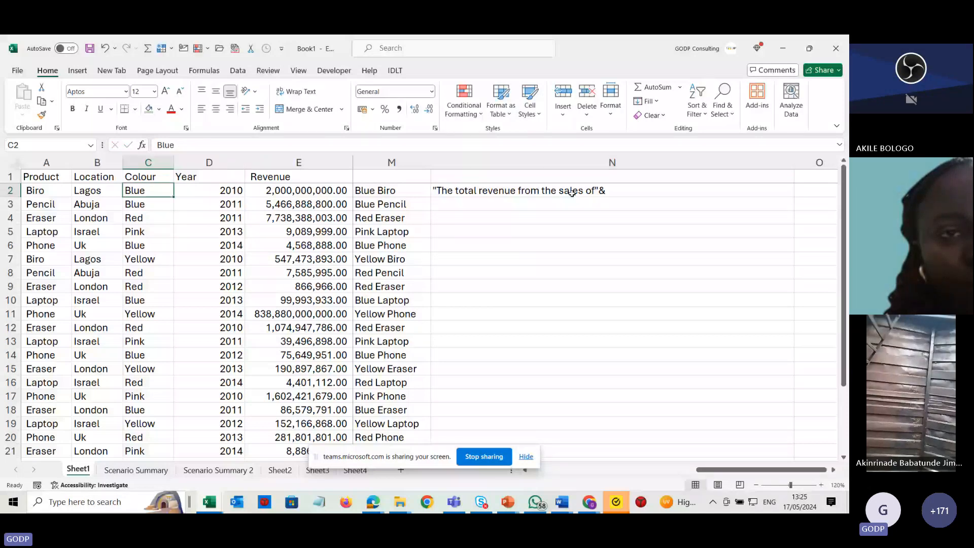
Turn N2 into a formula appending C2, a space, A2, " in " and B2 to the sentence text.
{"action": "double_click", "coordinate": [571, 192]}
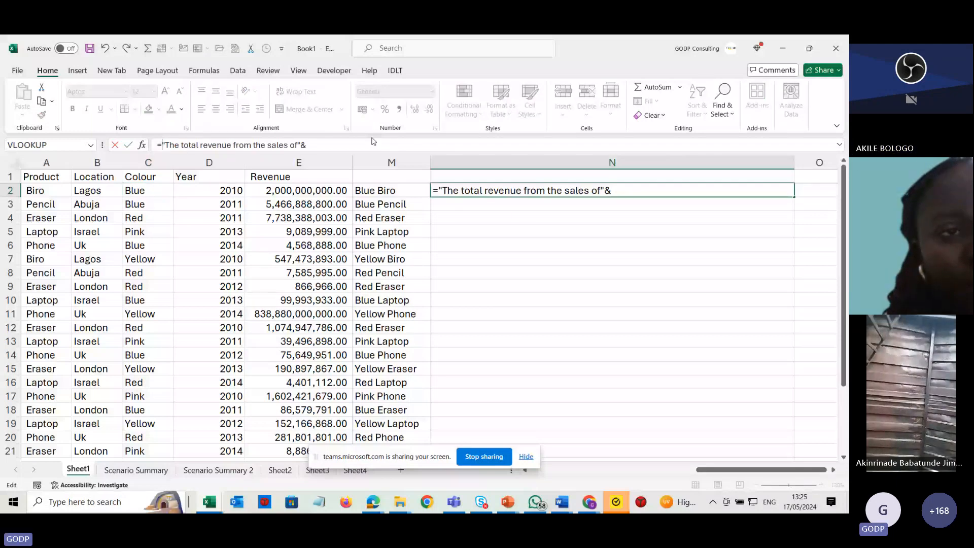
{"action": "left_click", "coordinate": [147, 189]}
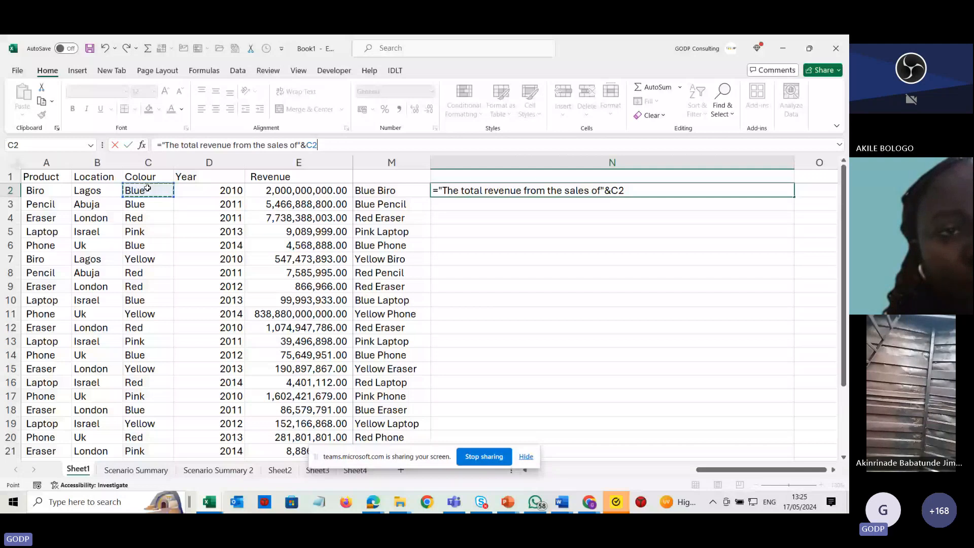
{"action": "type", "text": "&\" \""}
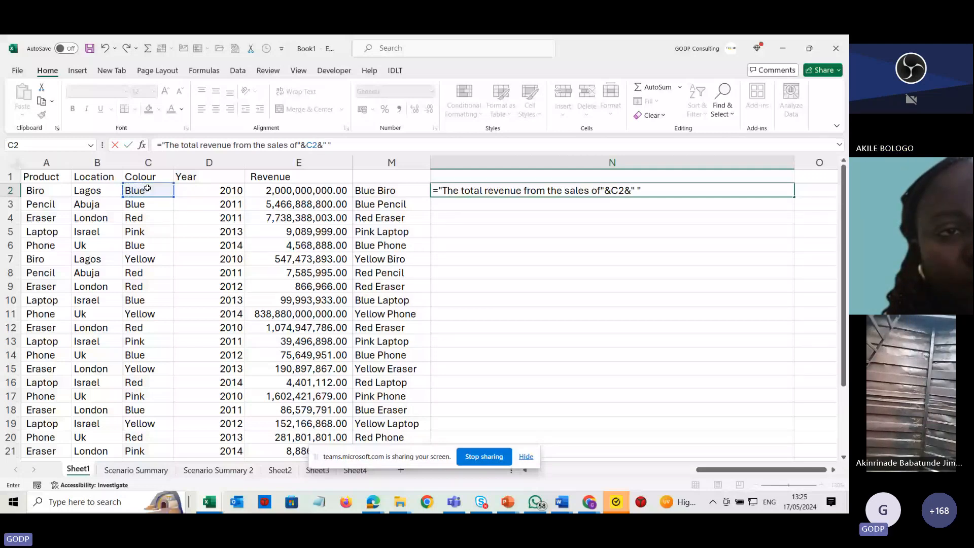
{"action": "type", "text": "&"}
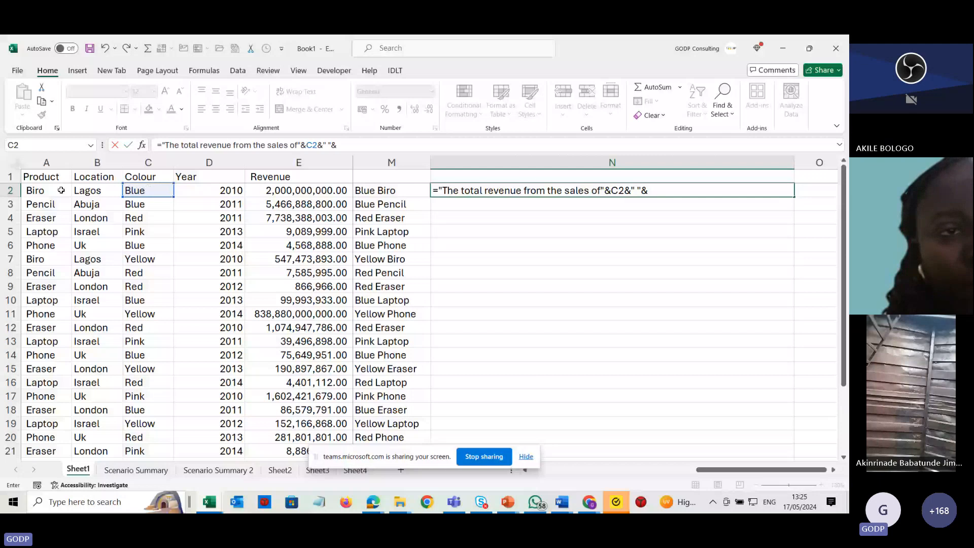
{"action": "left_click", "coordinate": [56, 190]}
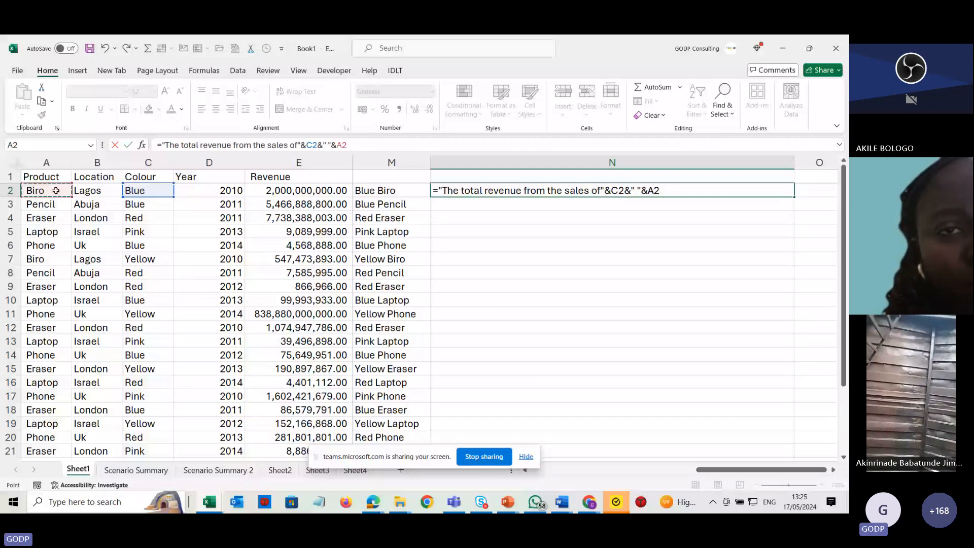
{"action": "type", "text": "&\" in"}
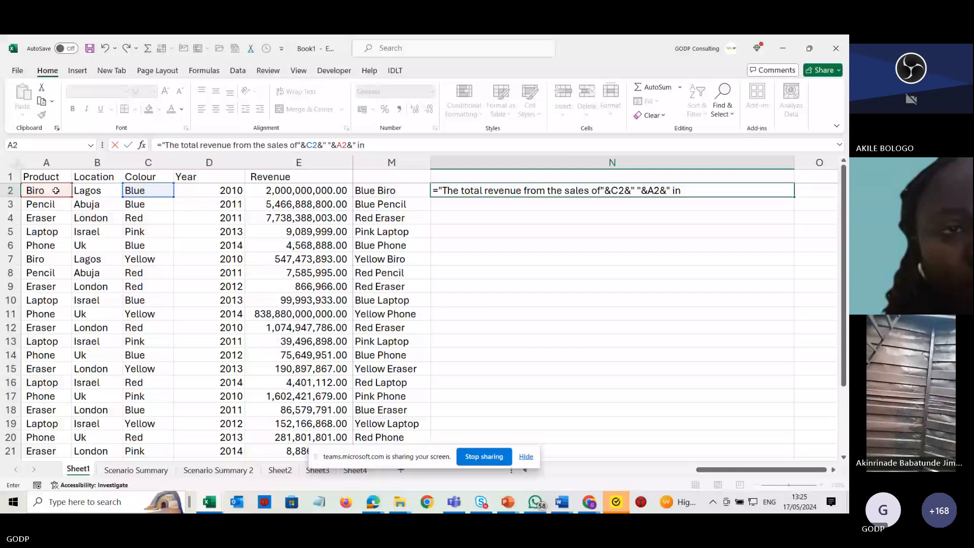
{"action": "type", "text": "\""}
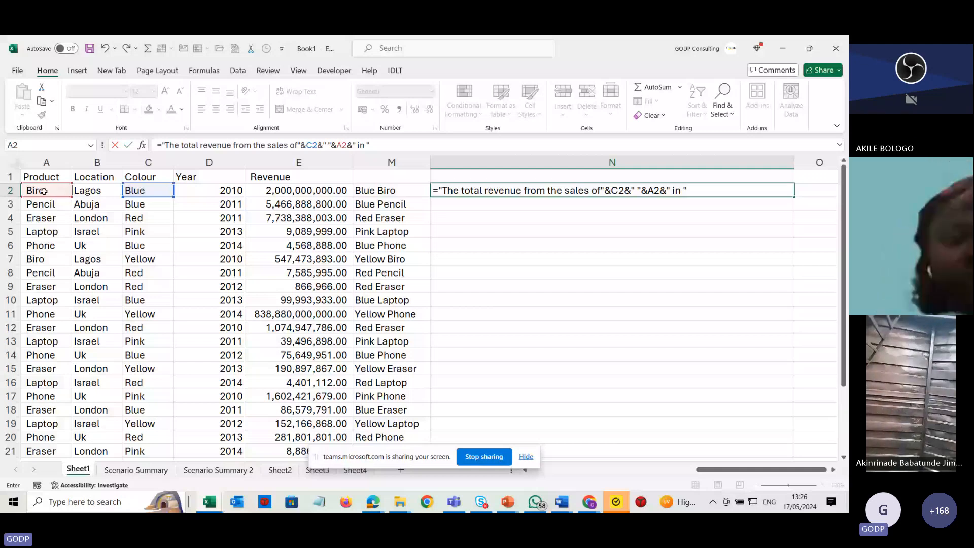
{"action": "type", "text": "&"}
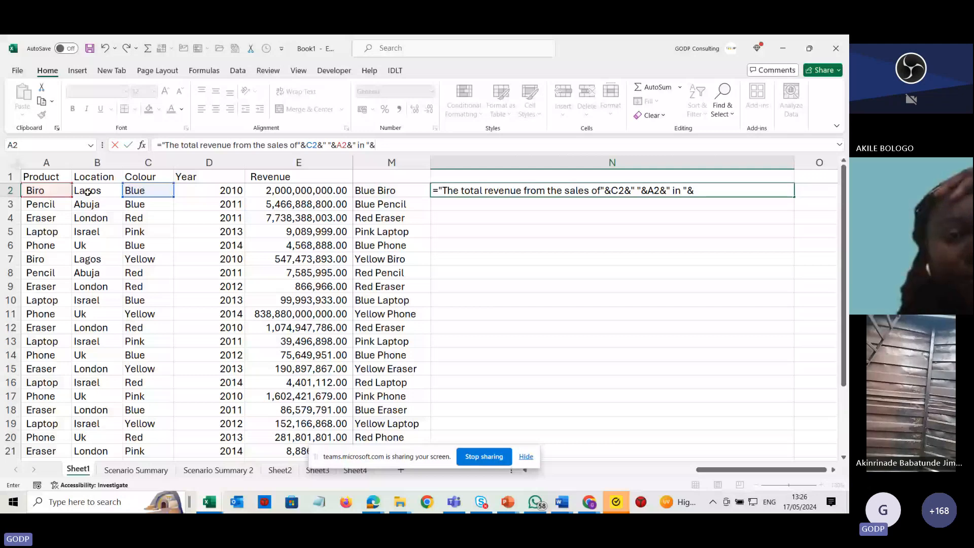
{"action": "left_click", "coordinate": [88, 192]}
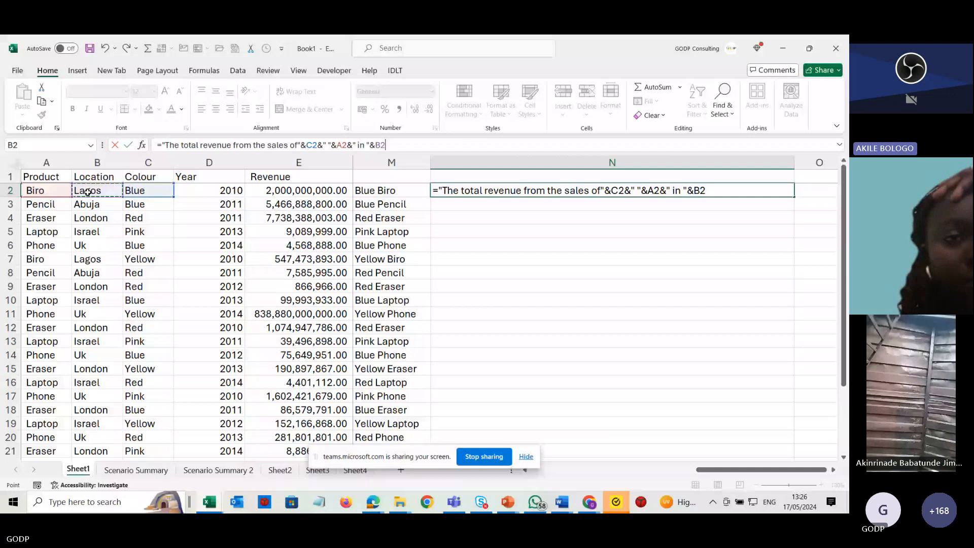
Extend the N2 formula with " in " and the year from D2.
{"action": "type", "text": "&"}
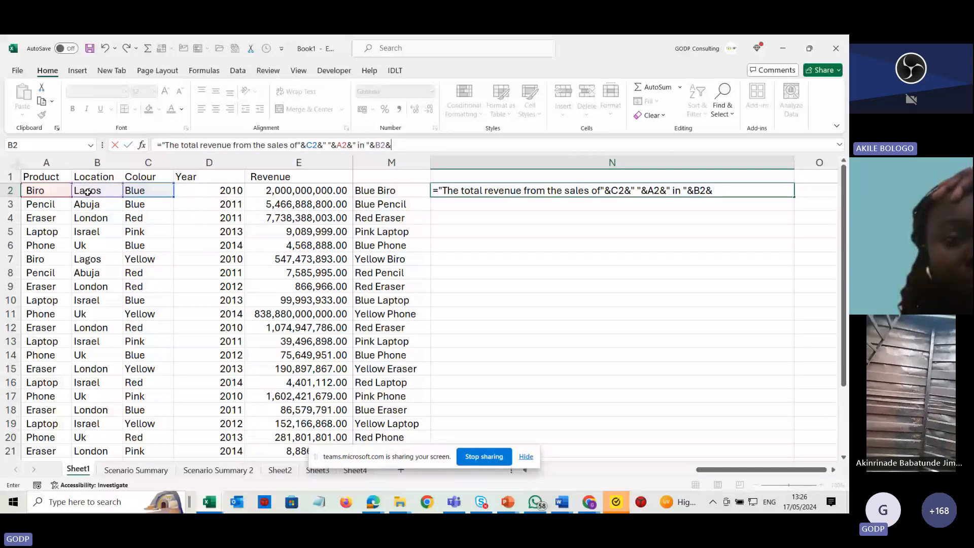
{"action": "type", "text": "\" \"&A2&\" in \""}
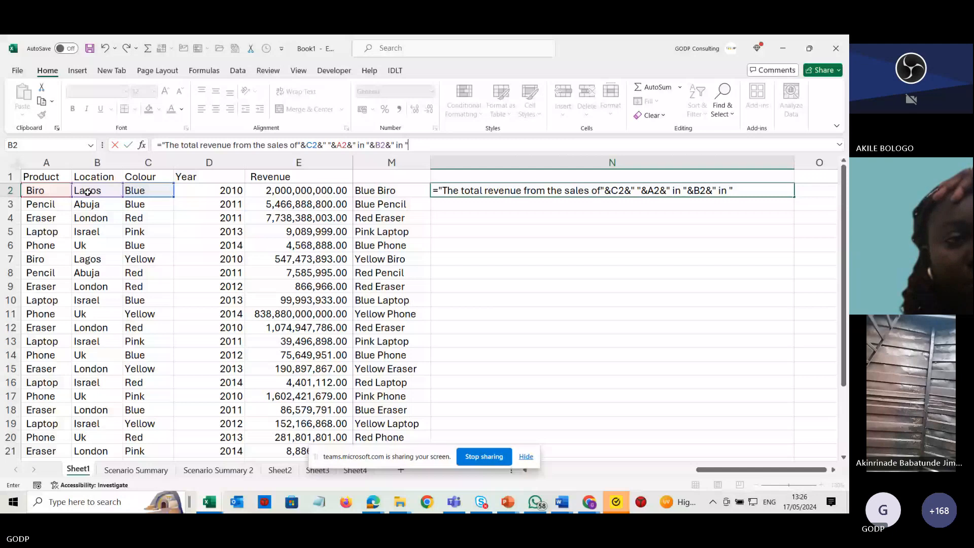
{"action": "type", "text": "&"}
{"action": "left_click", "coordinate": [206, 191]}
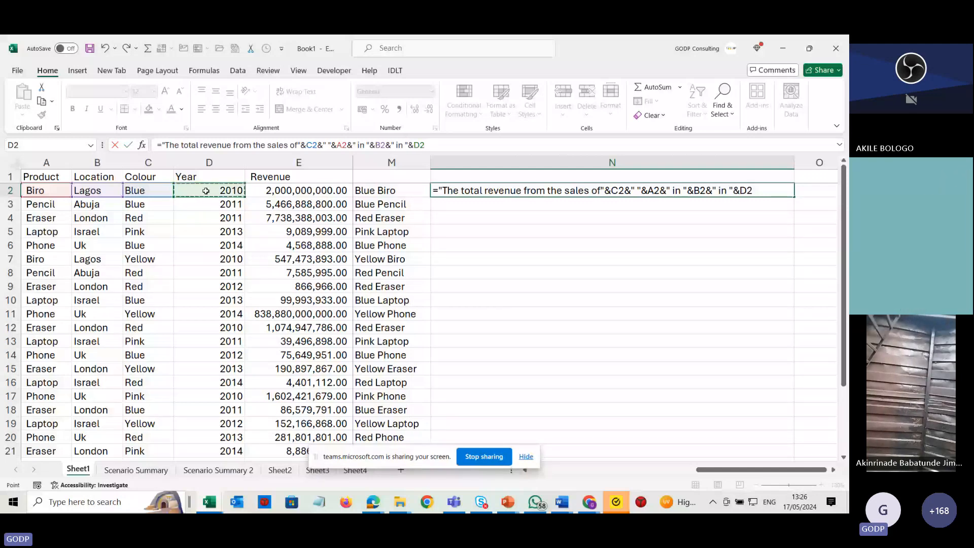
Finish the N2 formula with " is NGN" and the revenue in E2, and fill it down column N.
{"action": "type", "text": "&\""}
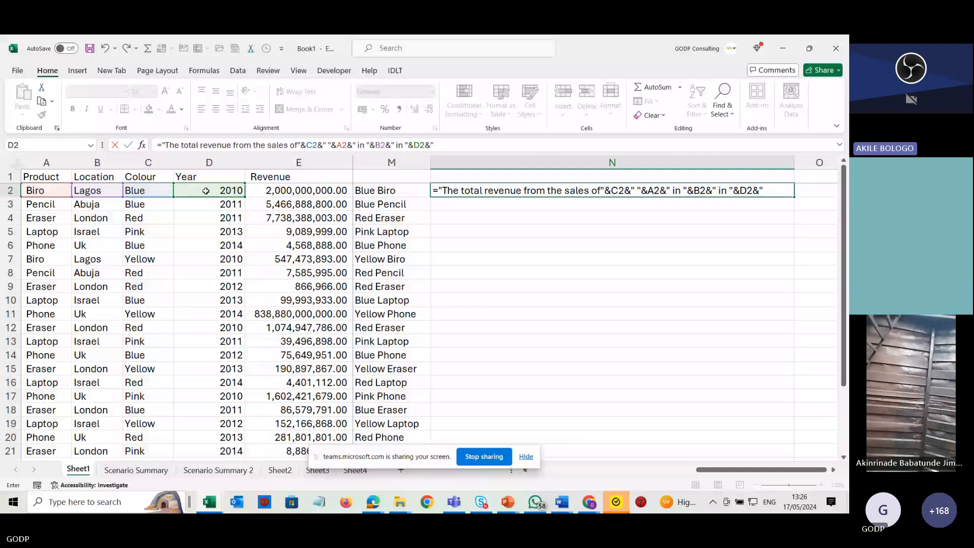
{"action": "type", "text": " is"}
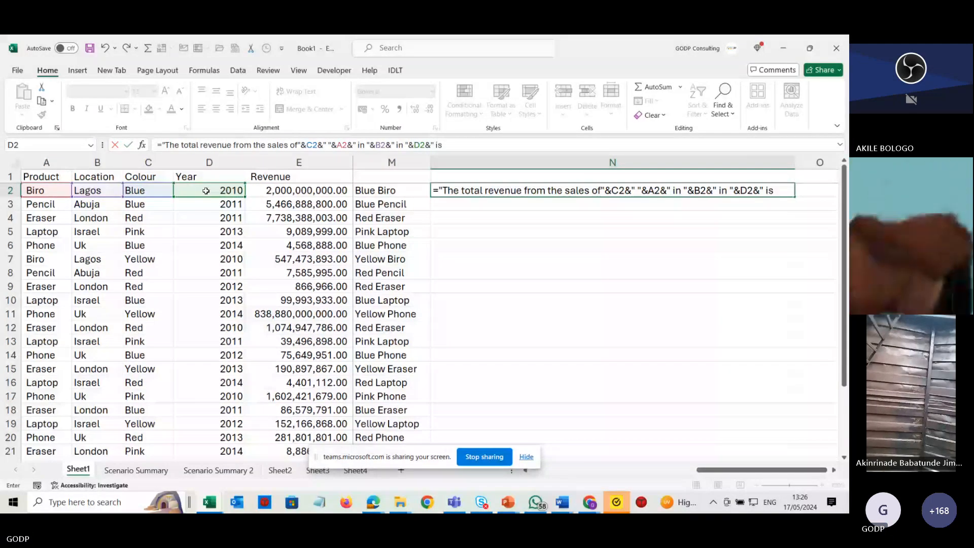
{"action": "type", "text": " \""}
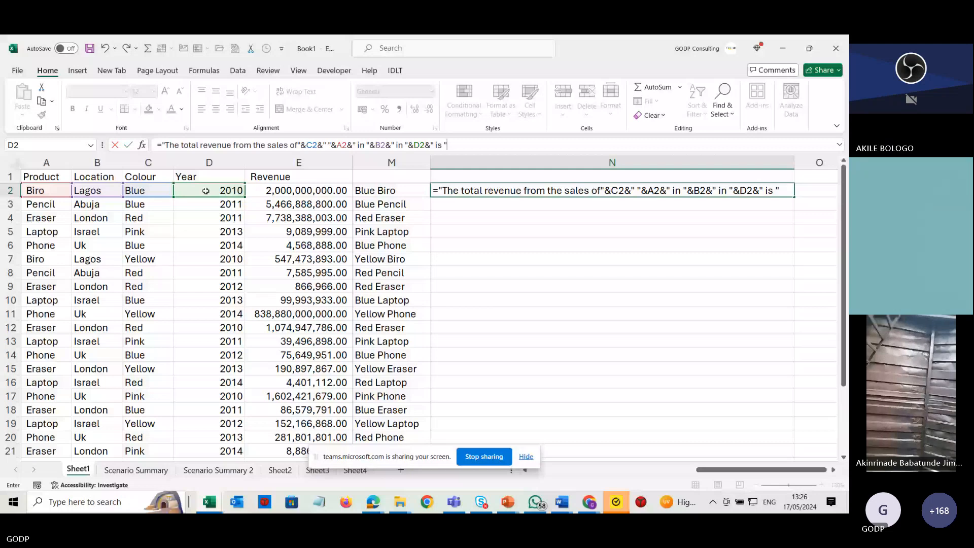
{"action": "key", "text": "BackSpace"}
{"action": "type", "text": "NGN"}
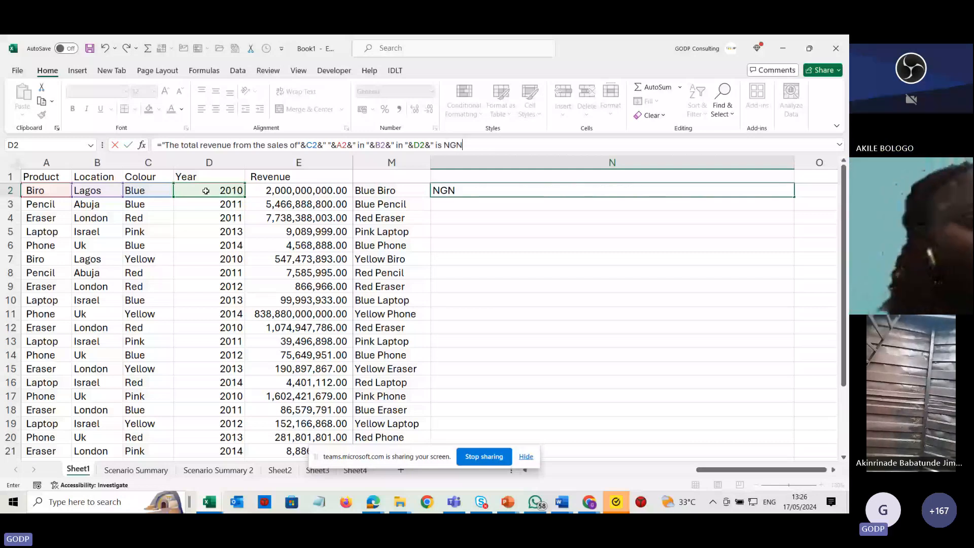
{"action": "type", "text": "\""}
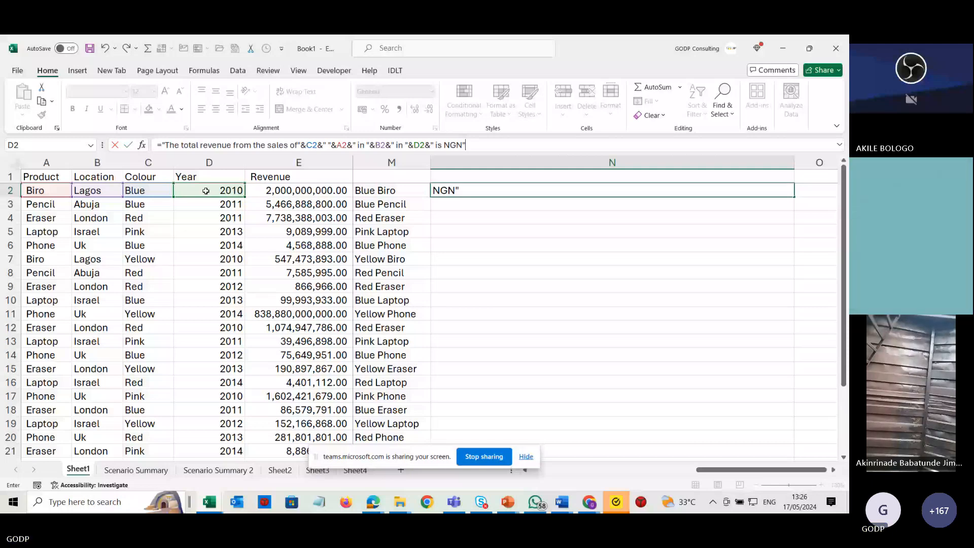
{"action": "type", "text": "&"}
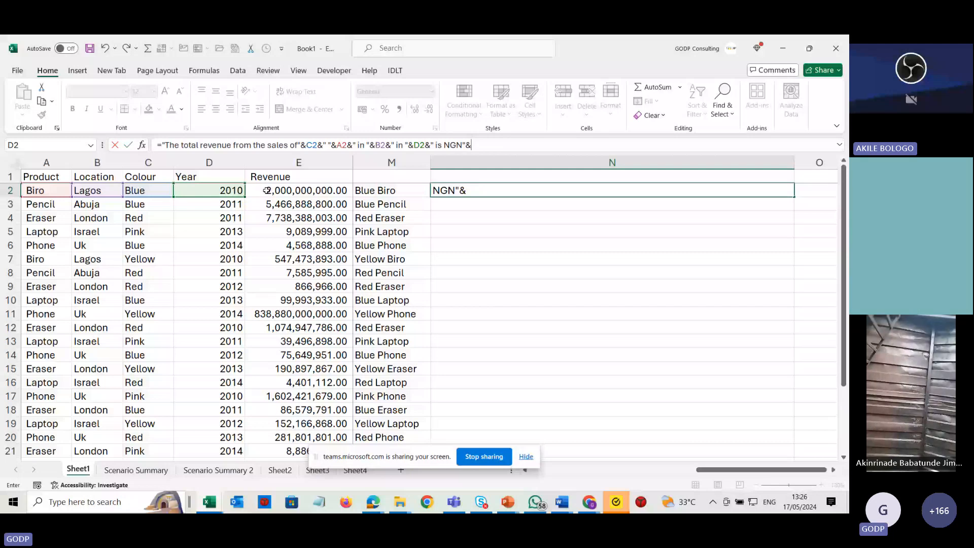
{"action": "key", "text": "Escape"}
{"action": "left_click", "coordinate": [14, 163]}
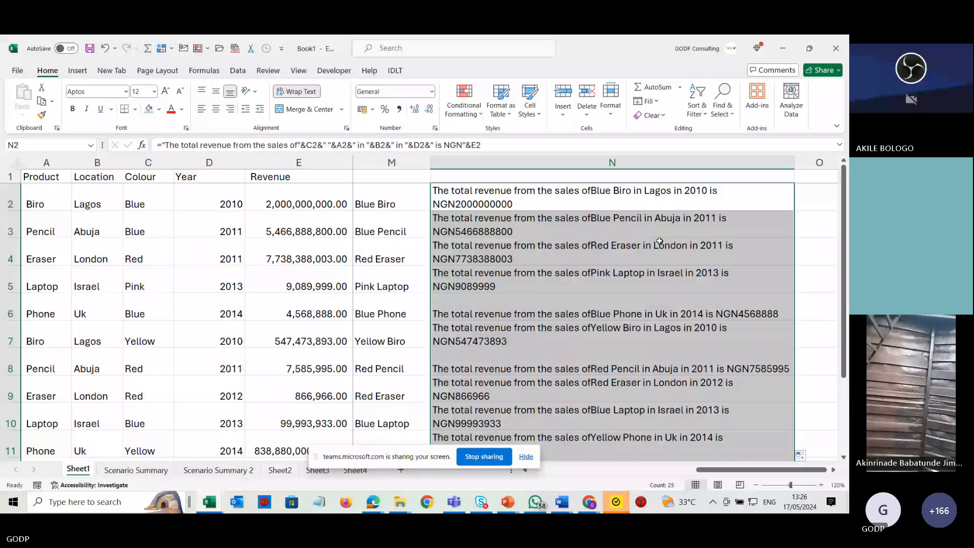
Add a space after "sales of" in the N2 formula and refill it down column N.
{"action": "left_click", "coordinate": [659, 242]}
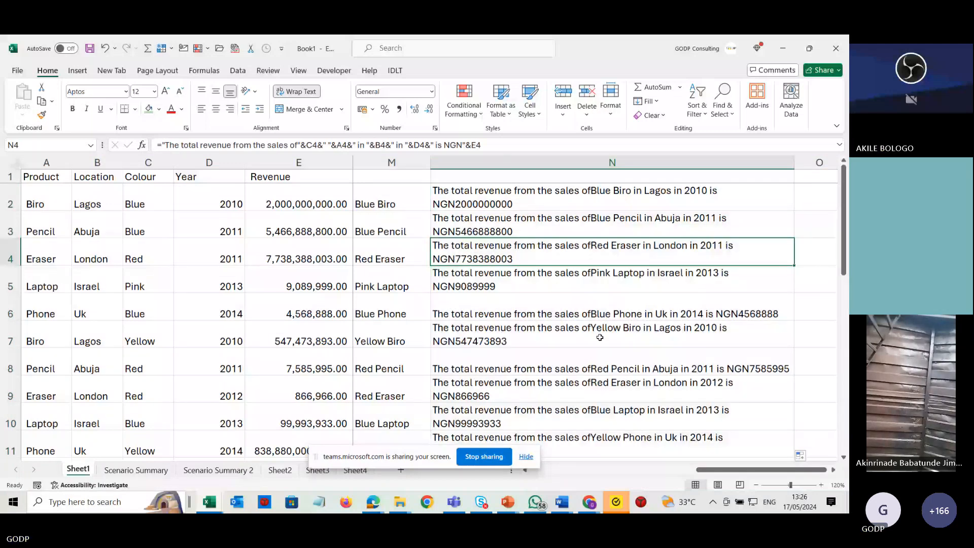
{"action": "left_click", "coordinate": [636, 185]}
{"action": "left_click", "coordinate": [409, 146]}
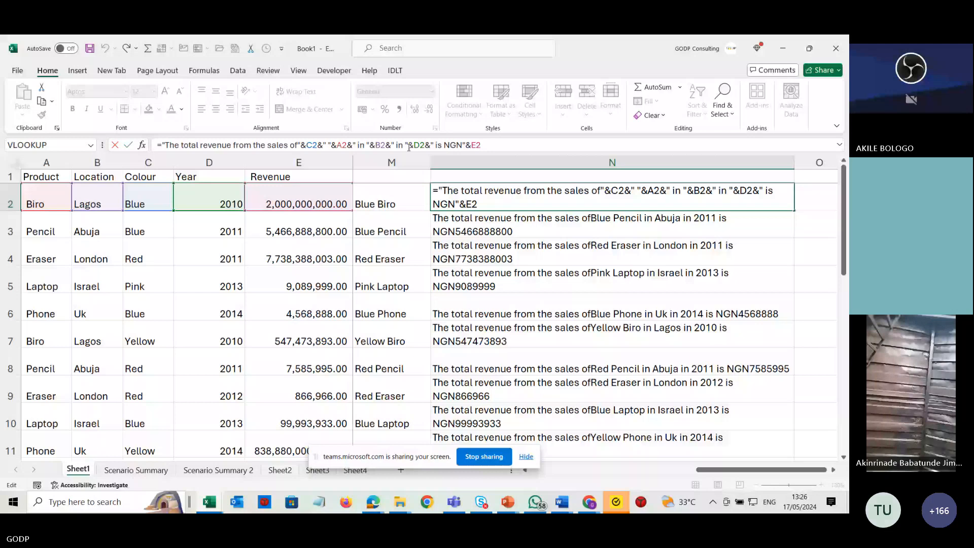
{"action": "left_click", "coordinate": [297, 145]}
{"action": "key", "text": "Return"}
{"action": "left_click", "coordinate": [710, 200]}
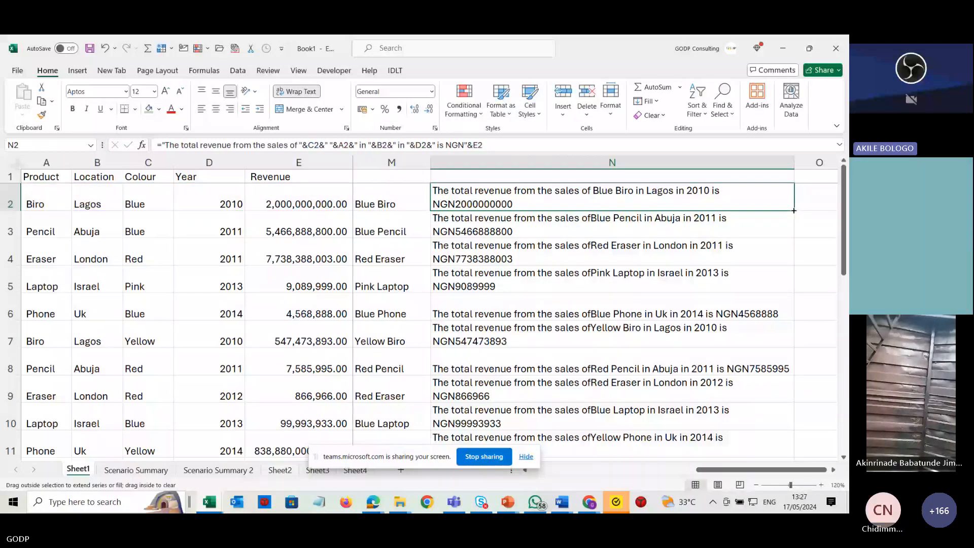
{"action": "double_click", "coordinate": [794, 210]}
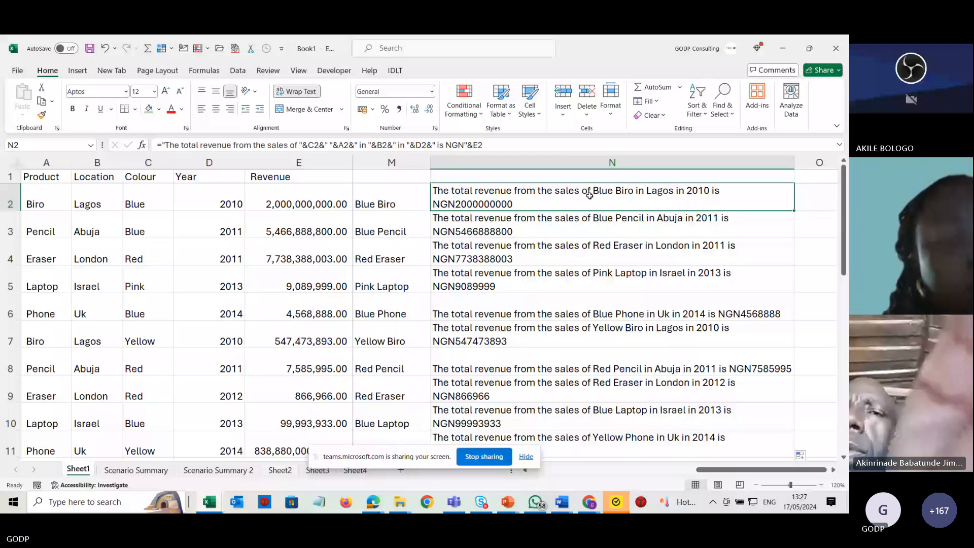
Change the product in A2 to Pencil to test the sentence formula.
{"action": "left_click", "coordinate": [33, 200]}
{"action": "type", "text": "P"}
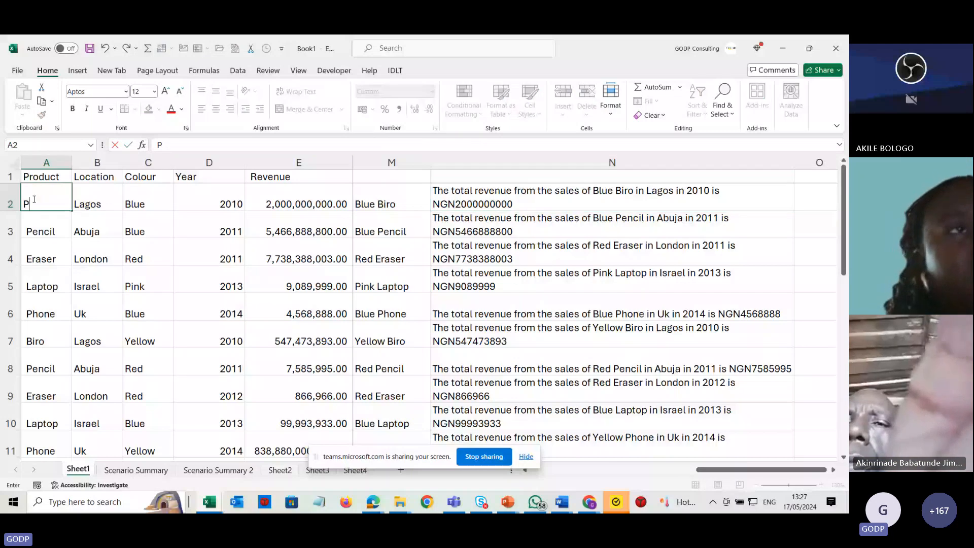
{"action": "type", "text": "encil"}
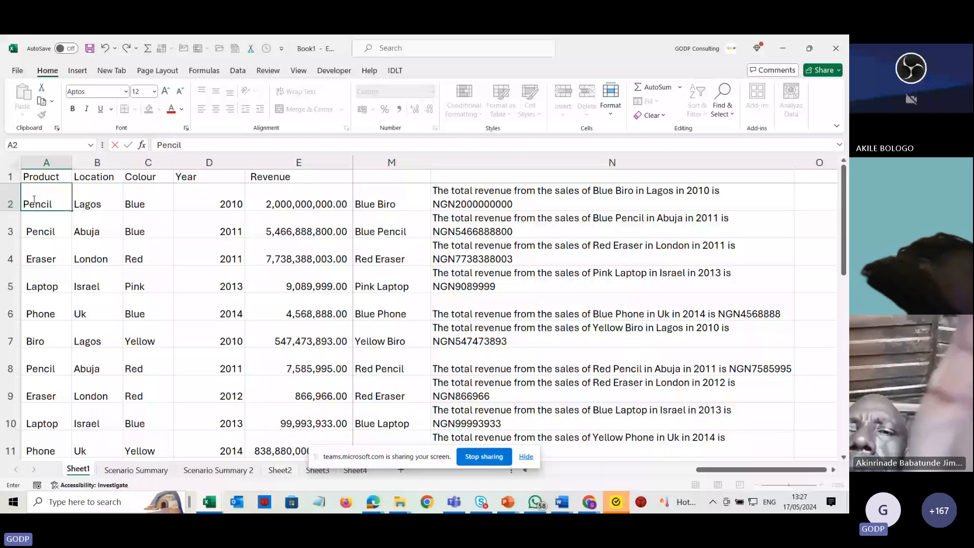
{"action": "key", "text": "Return"}
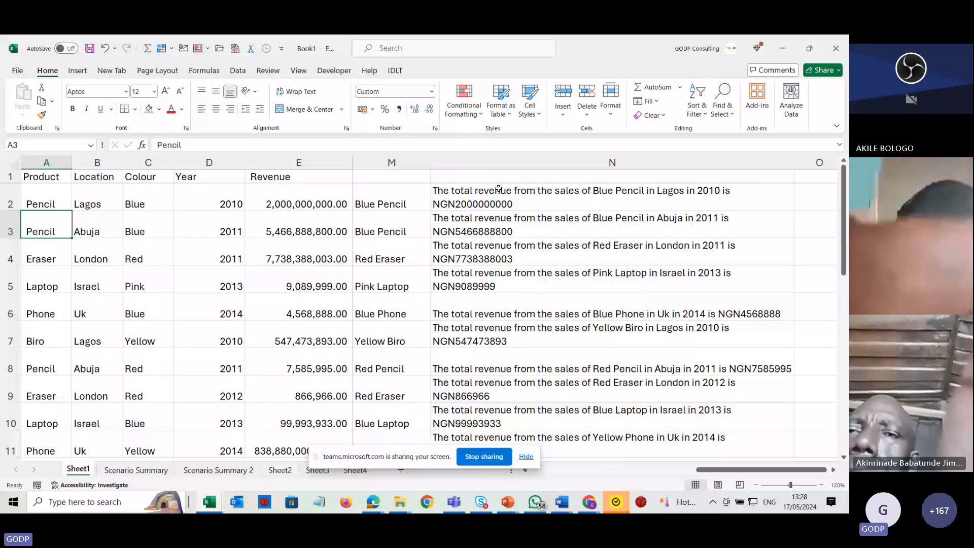
Switch from Excel to the upcoming classes slide show window.
{"action": "key", "text": "alt+Tab"}
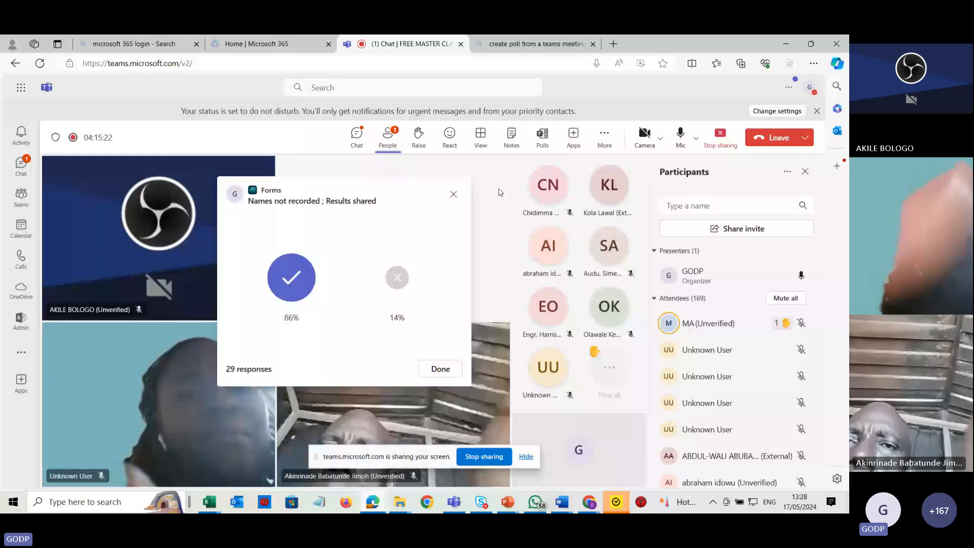
{"action": "key", "text": "alt+Tab"}
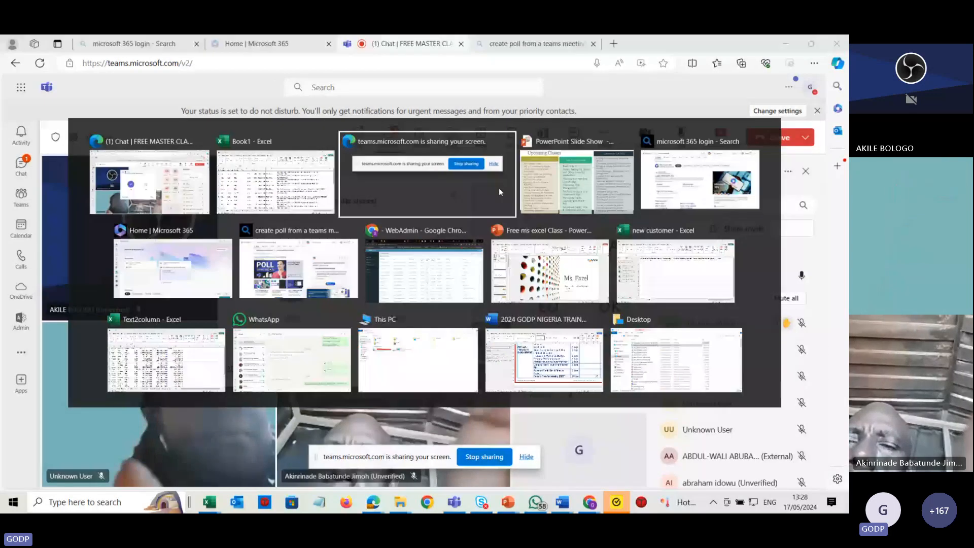
{"action": "key", "text": "alt+Tab"}
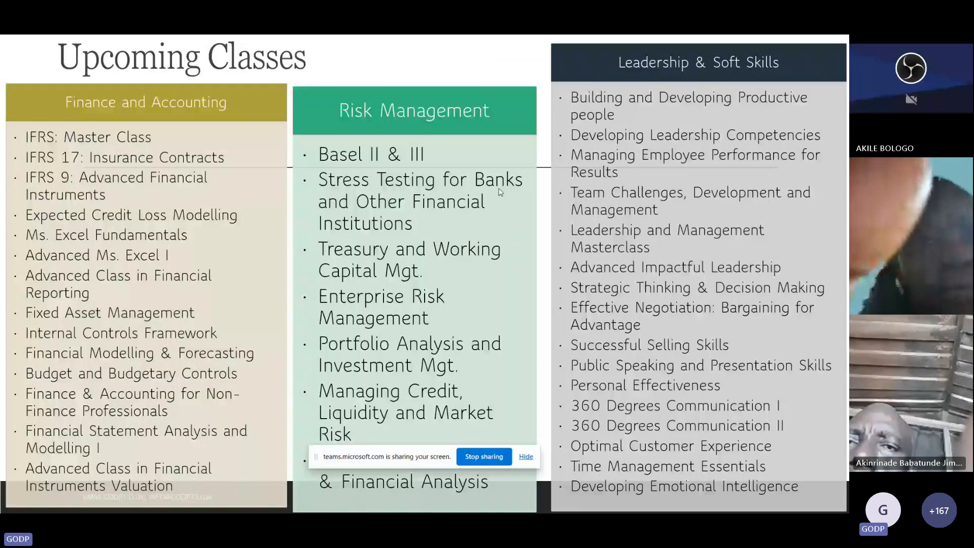
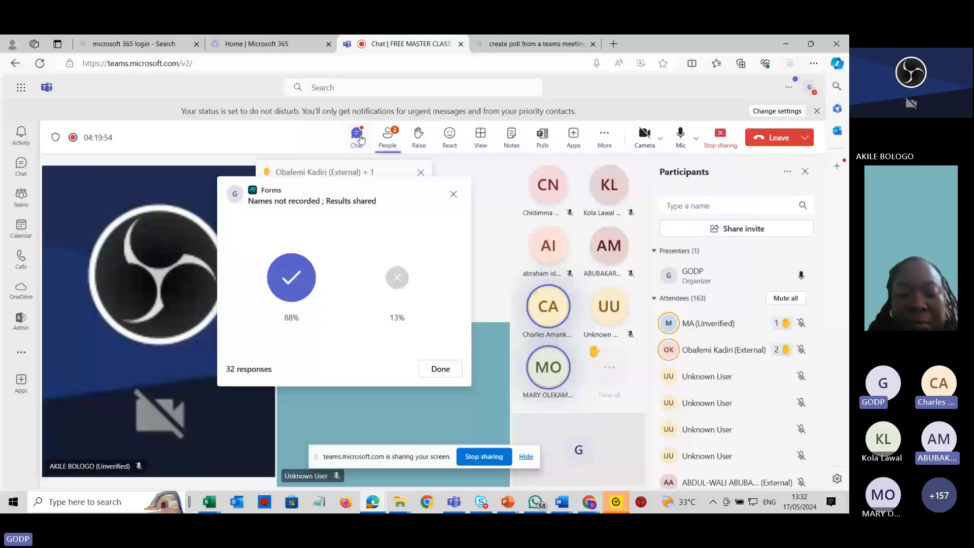
Read the messages in the Teams meeting chat and return to the workbook.
{"action": "left_click", "coordinate": [357, 136]}
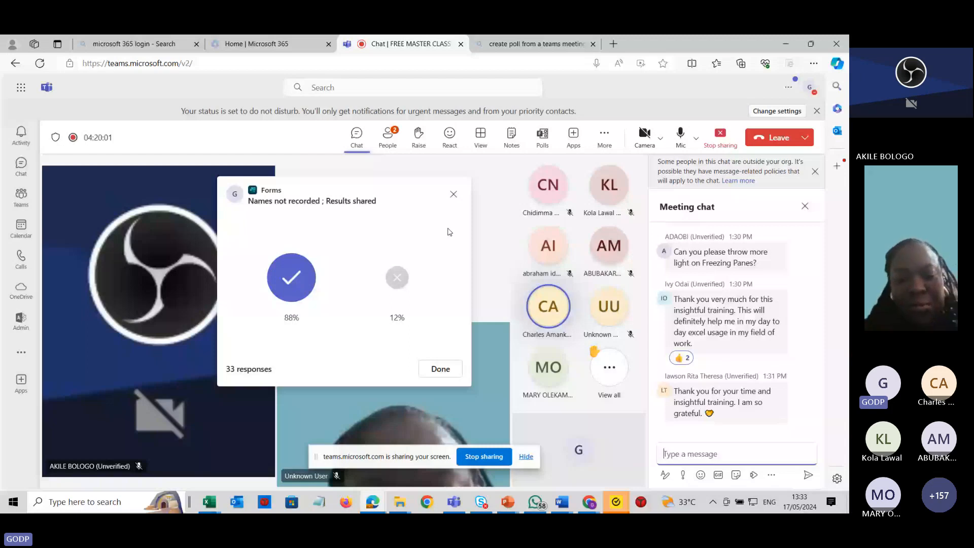
{"action": "key", "text": "alt+Tab"}
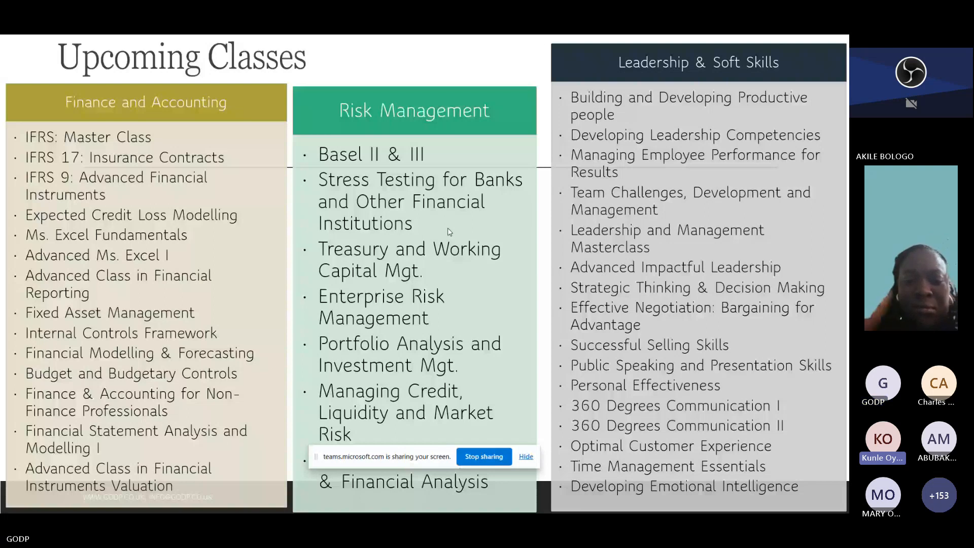
{"action": "key", "text": "alt+Tab"}
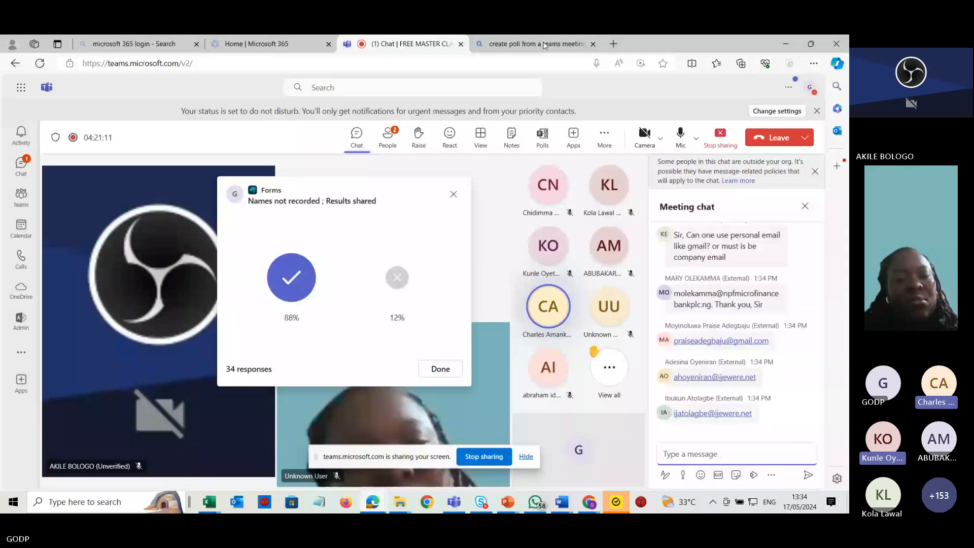
{"action": "left_click", "coordinate": [360, 135]}
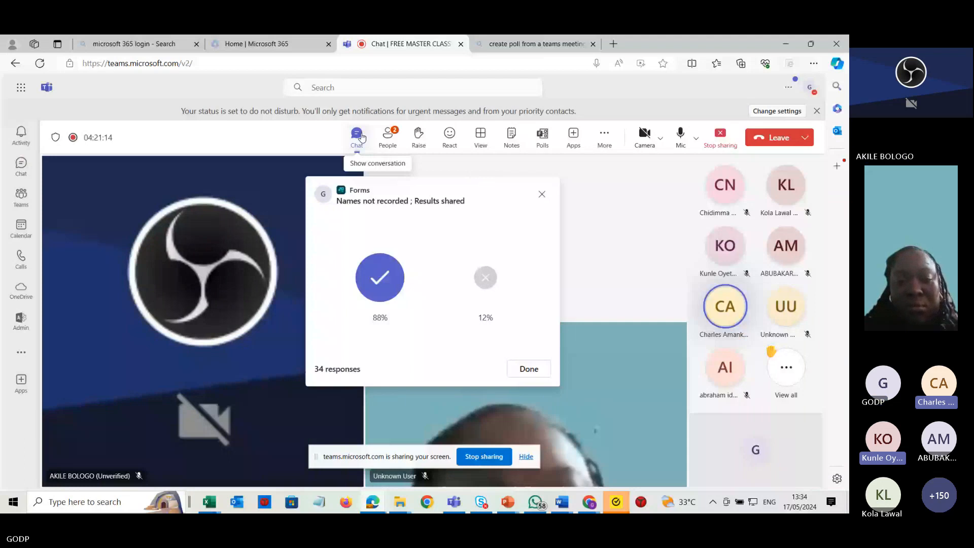
{"action": "key", "text": "alt+Tab"}
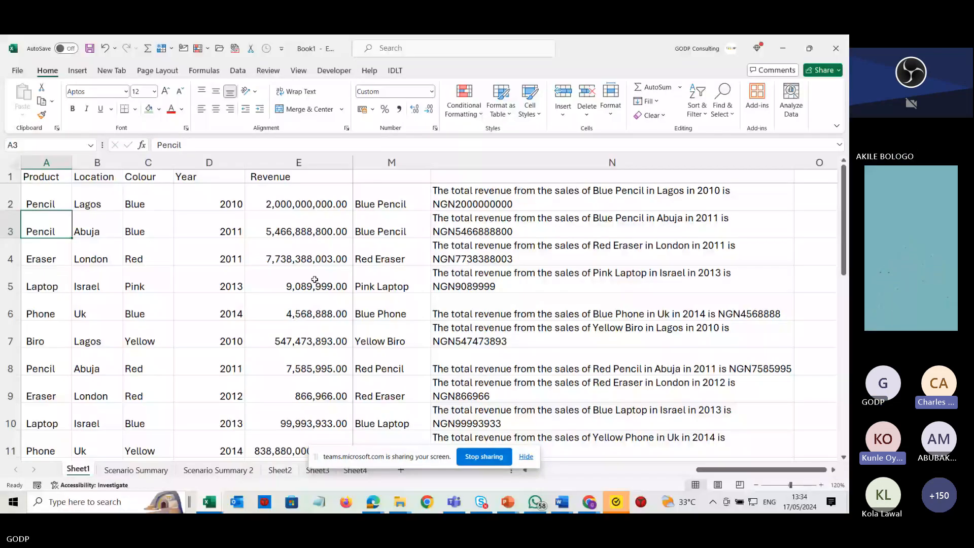
Save the workbook to the Desktop under the name Samplie Excel for Class.
{"action": "left_click", "coordinate": [218, 279]}
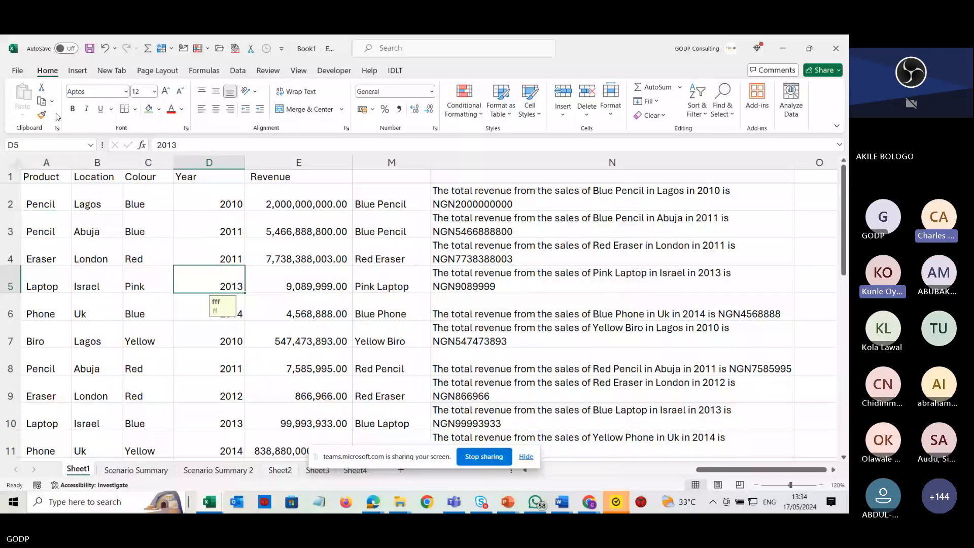
{"action": "left_click", "coordinate": [18, 71]}
{"action": "left_click", "coordinate": [36, 239]}
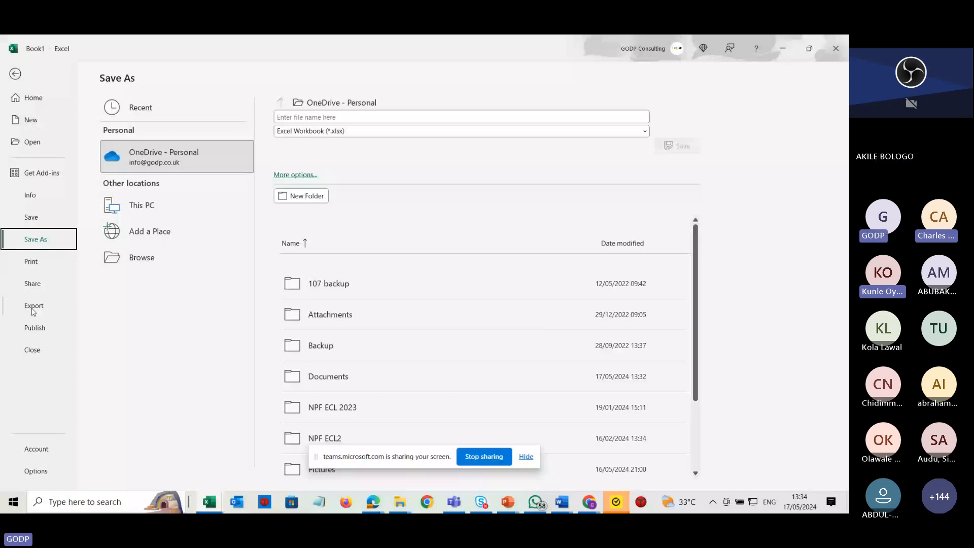
{"action": "left_click", "coordinate": [141, 257]}
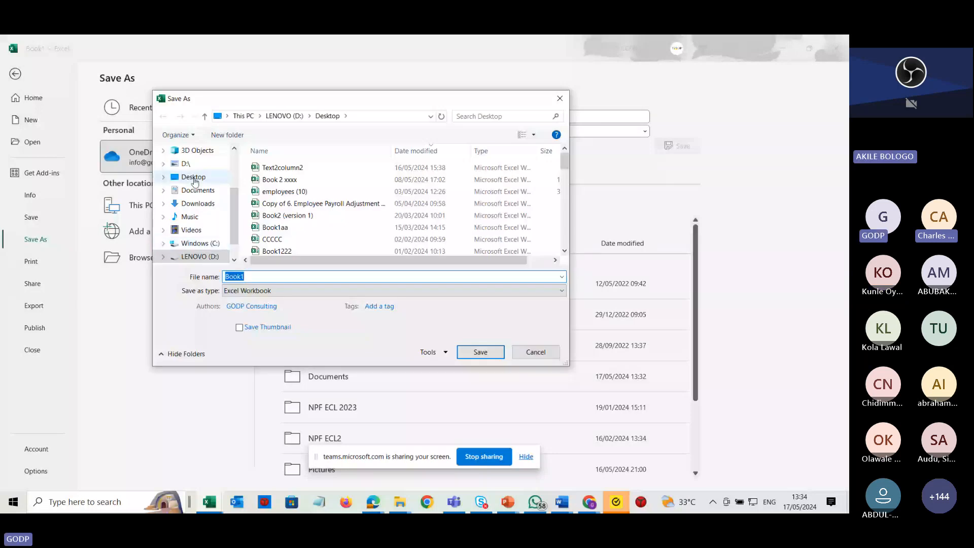
{"action": "left_click", "coordinate": [194, 178]}
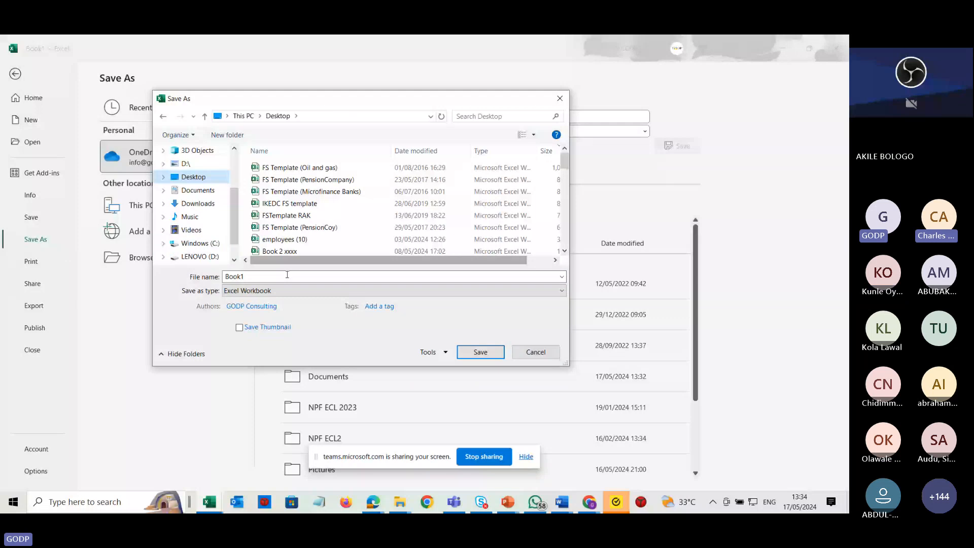
{"action": "double_click", "coordinate": [278, 276]}
{"action": "type", "text": "Sampli"}
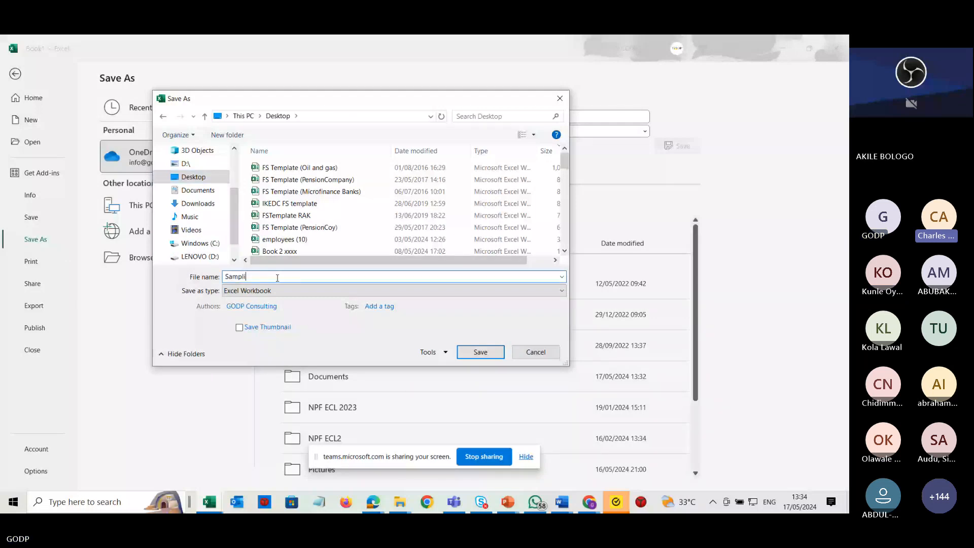
{"action": "type", "text": "e Ex"}
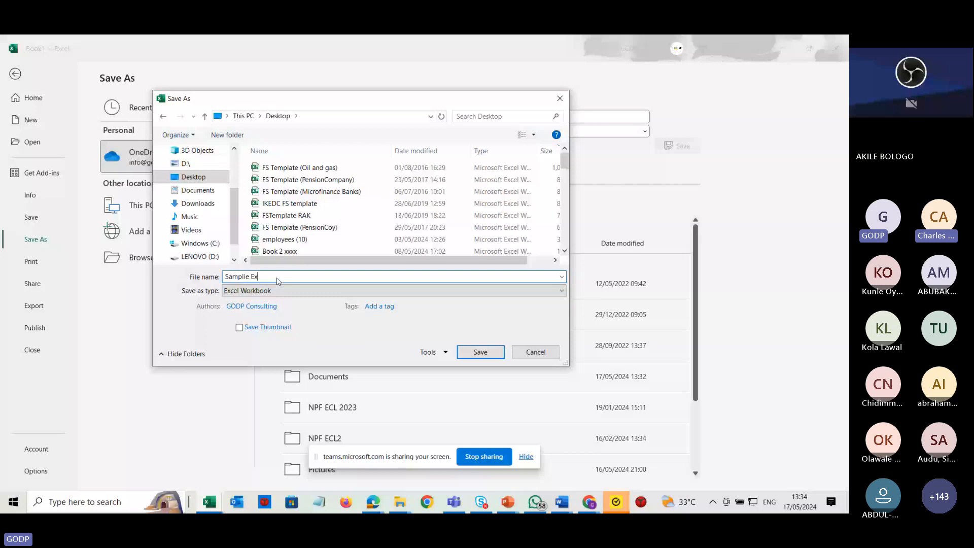
{"action": "type", "text": "cel for Class"}
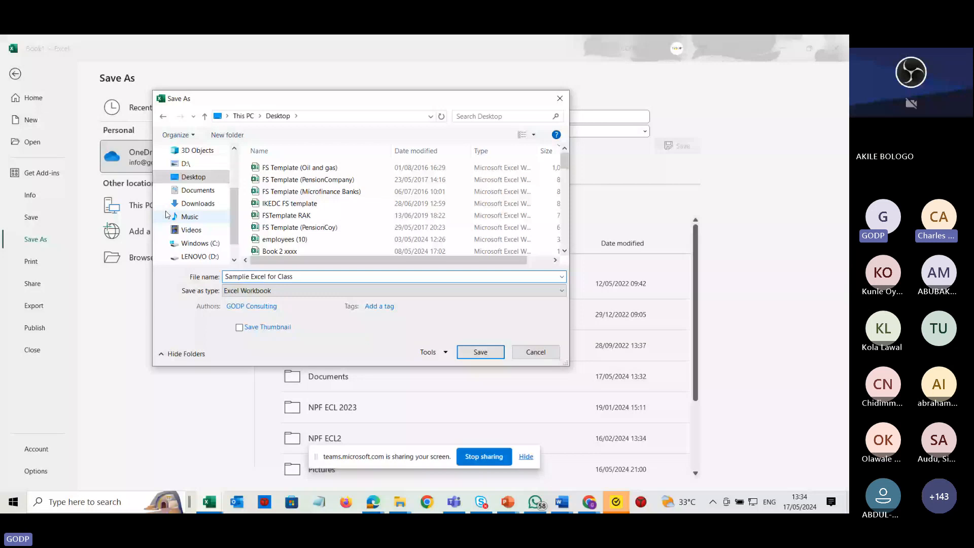
{"action": "key", "text": "Return"}
Check the Teams meeting chat for new messages.
{"action": "key", "text": "alt+Tab"}
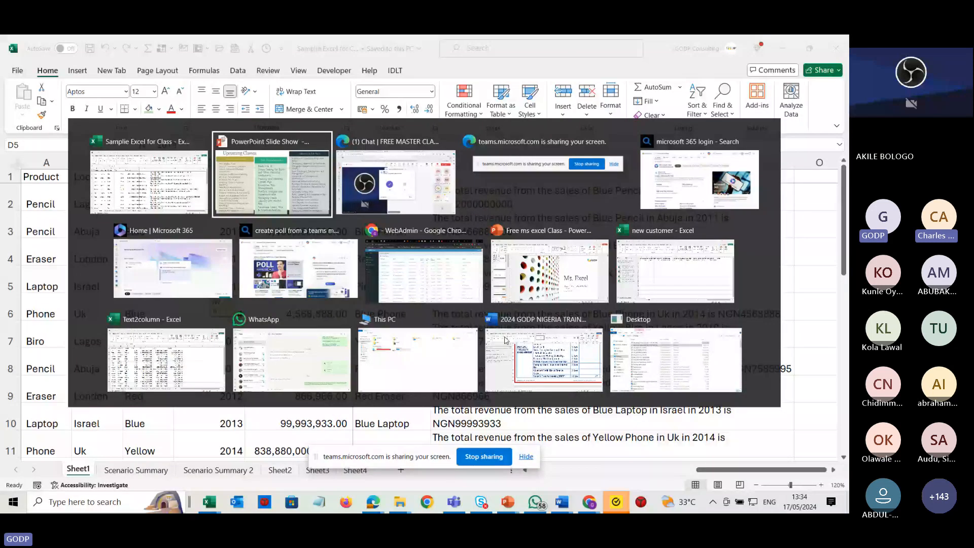
{"action": "key", "text": "alt+Tab"}
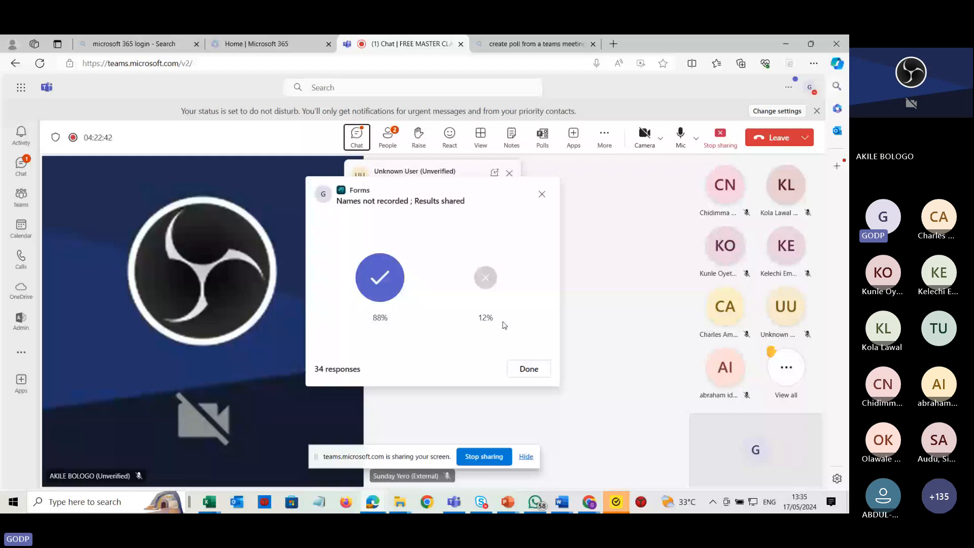
{"action": "left_click", "coordinate": [358, 144]}
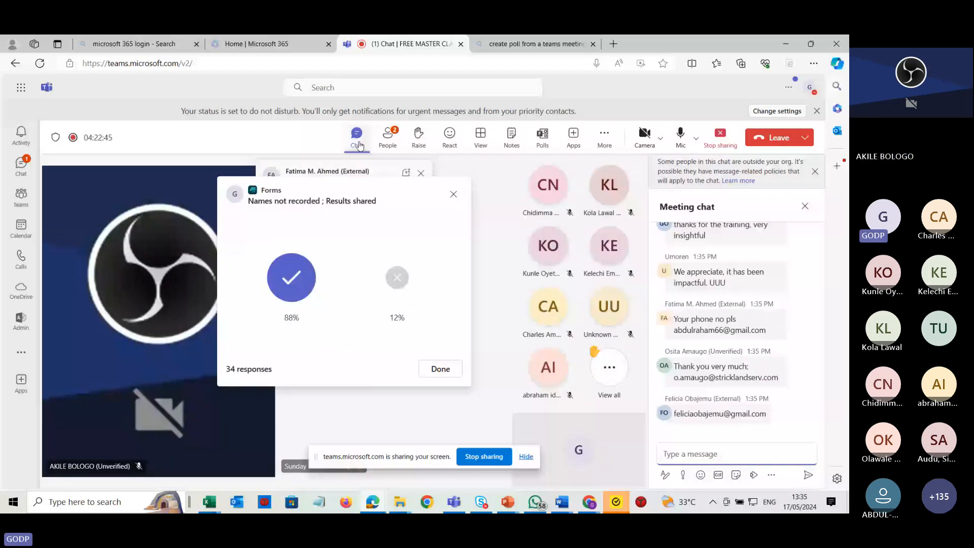
{"action": "left_click", "coordinate": [388, 138]}
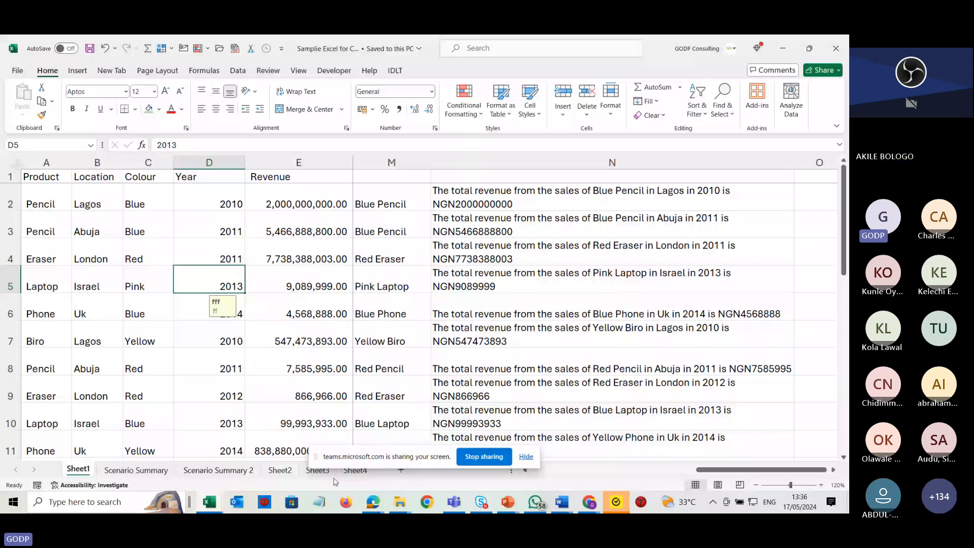
Open Sheet4 and widen column D.
{"action": "left_click", "coordinate": [363, 472]}
{"action": "left_click", "coordinate": [363, 473]}
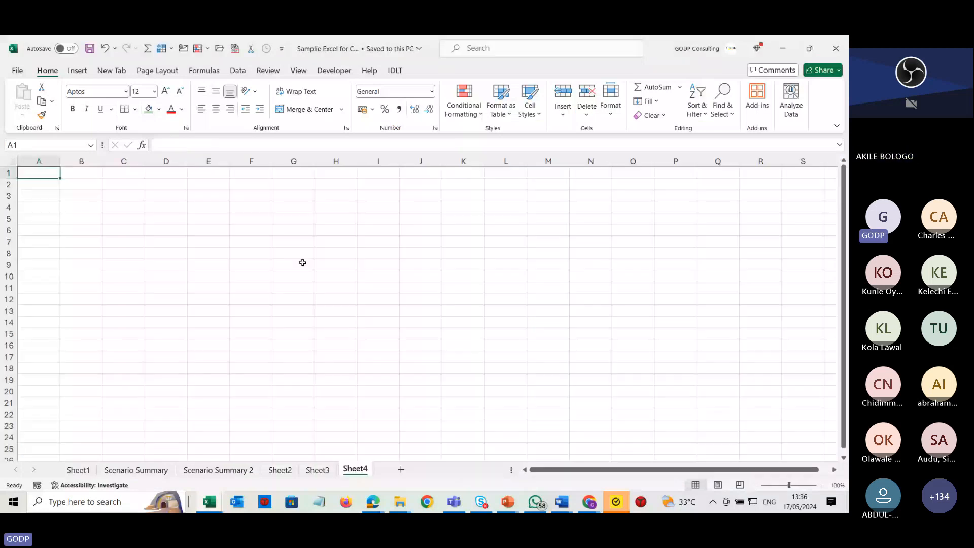
{"action": "left_click", "coordinate": [301, 257]}
{"action": "scroll", "coordinate": [302, 257], "scroll_direction": "up", "scroll_amount": 2}
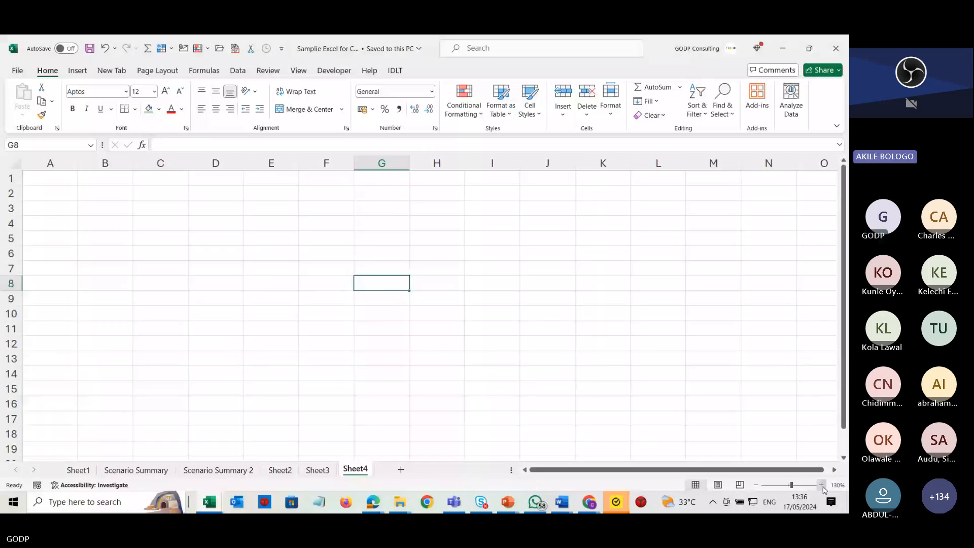
{"action": "left_click", "coordinate": [822, 487]}
{"action": "left_click", "coordinate": [823, 487]}
{"action": "left_click", "coordinate": [822, 487]}
{"action": "left_click", "coordinate": [823, 487]}
{"action": "left_click", "coordinate": [822, 487]}
{"action": "left_click", "coordinate": [823, 487]}
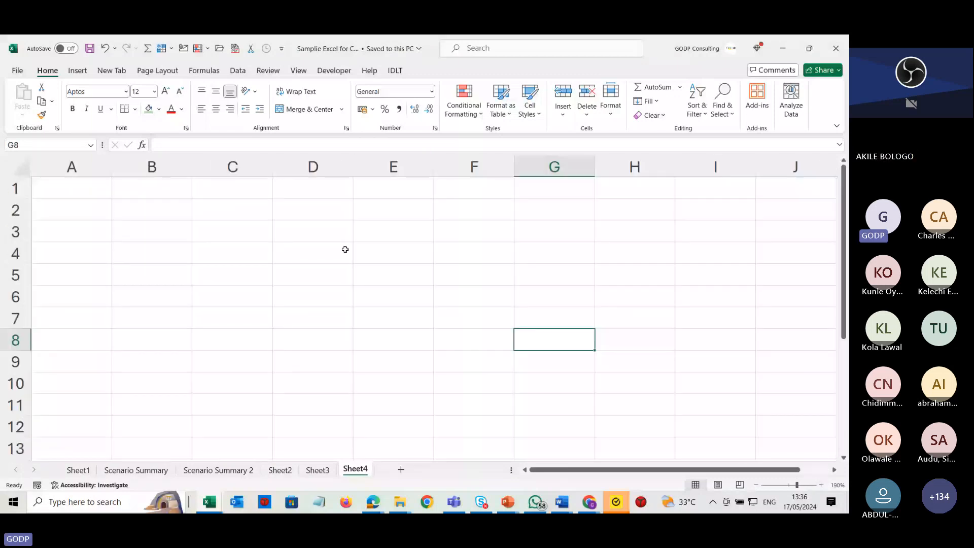
{"action": "left_click_drag", "start_coordinate": [352, 167], "coordinate": [496, 166]}
Enter an e-mail address in cell D4.
{"action": "left_click", "coordinate": [412, 246]}
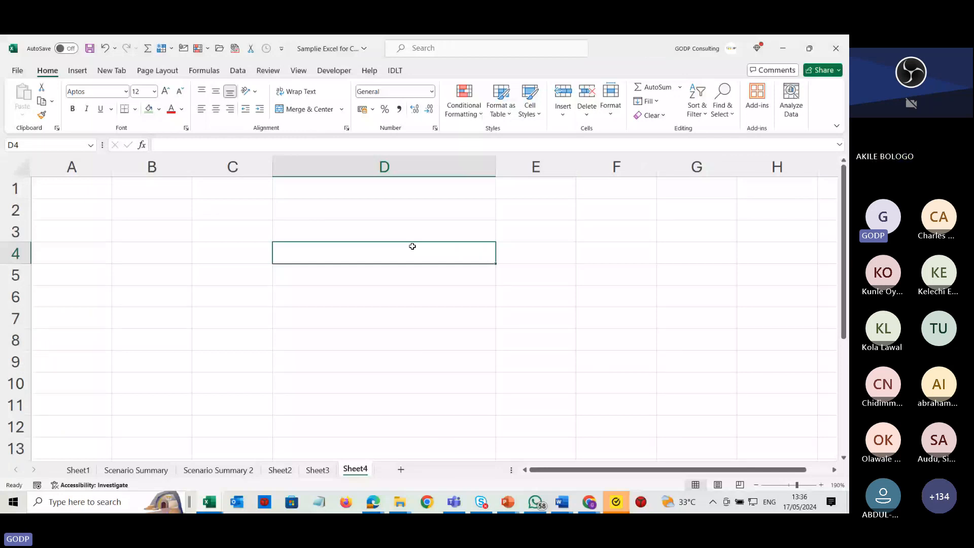
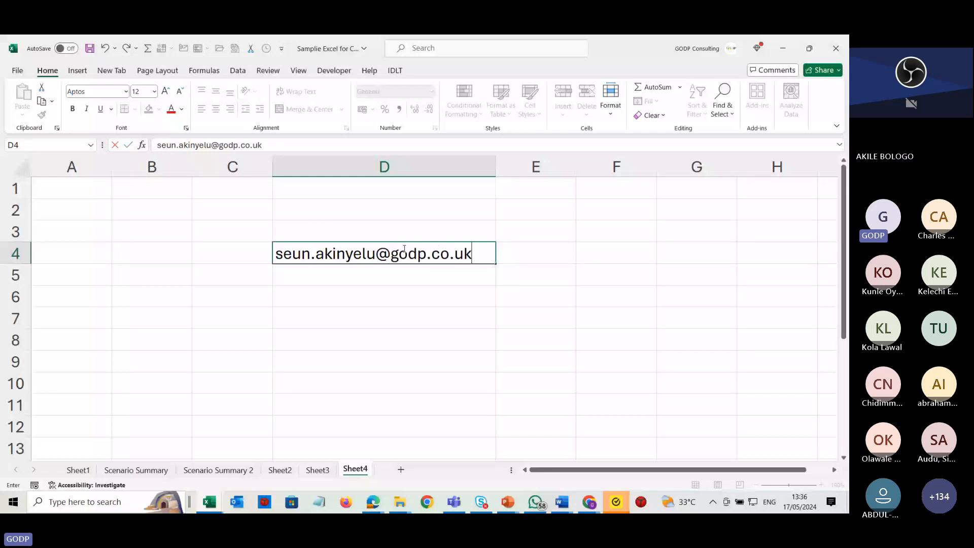
{"action": "key", "text": "Return"}
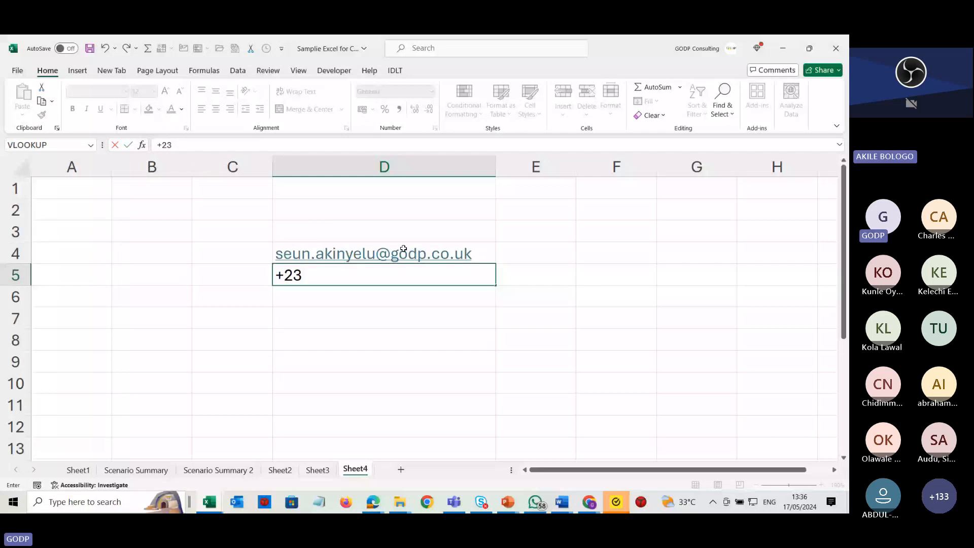
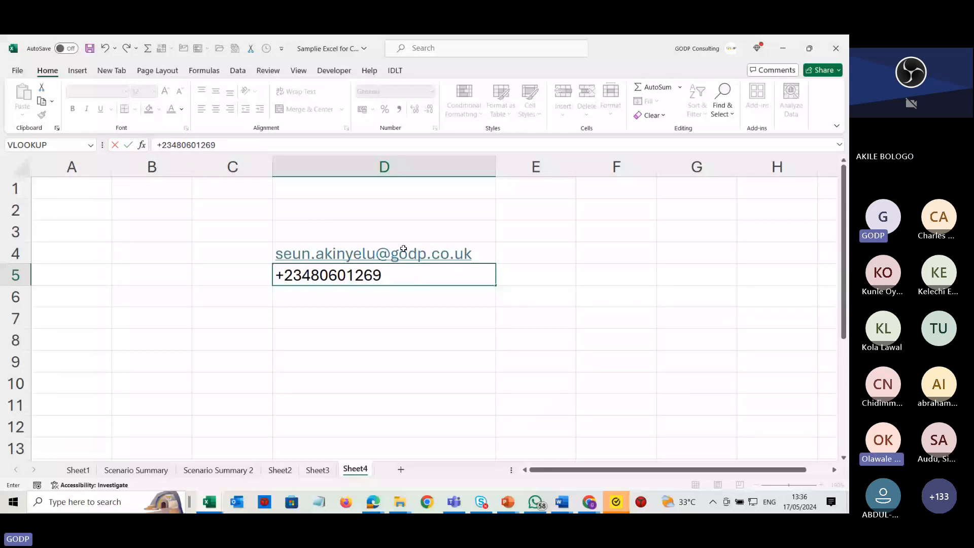
Enter a phone number with its country code in cell D5.
{"action": "key", "text": "Return"}
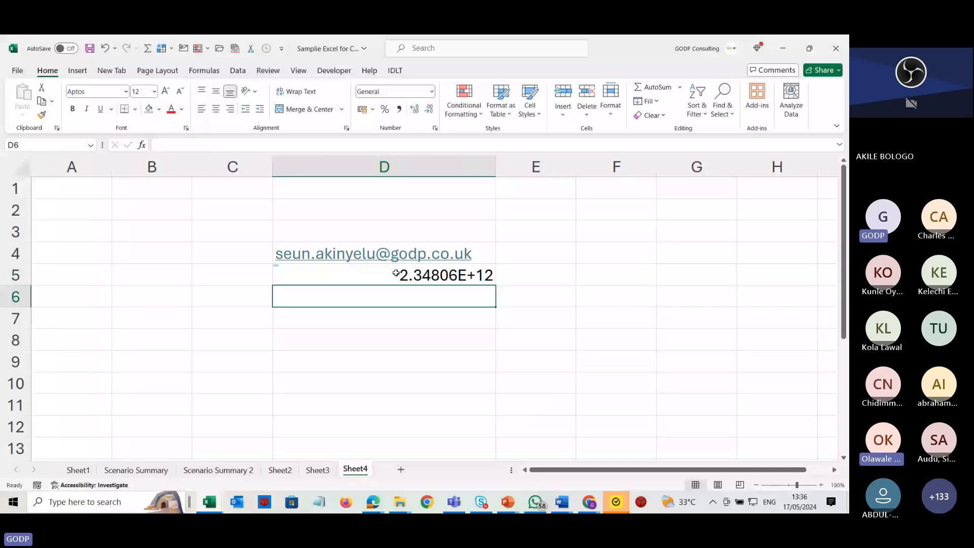
Format cell D5 as Text and re-confirm its contents so the full number shows.
{"action": "left_click", "coordinate": [396, 273]}
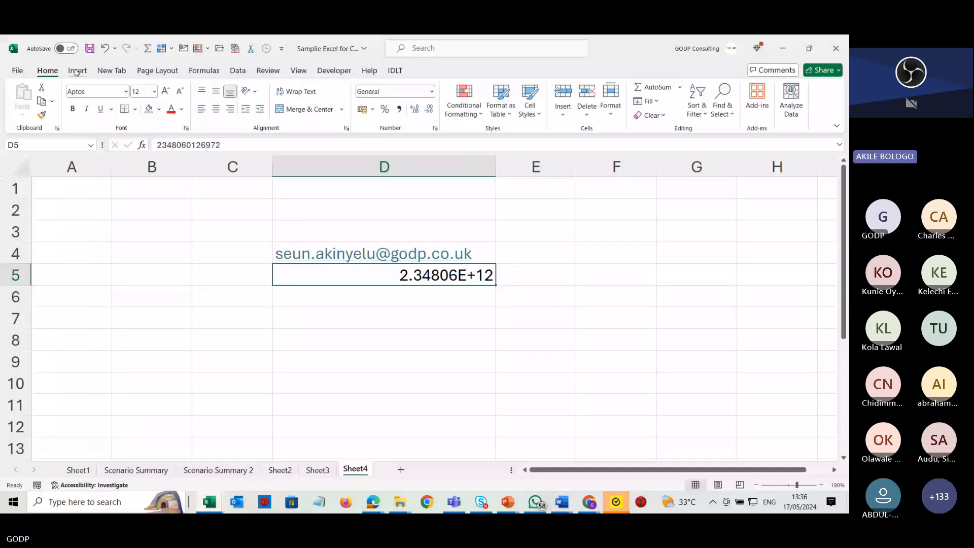
{"action": "left_click", "coordinate": [431, 91]}
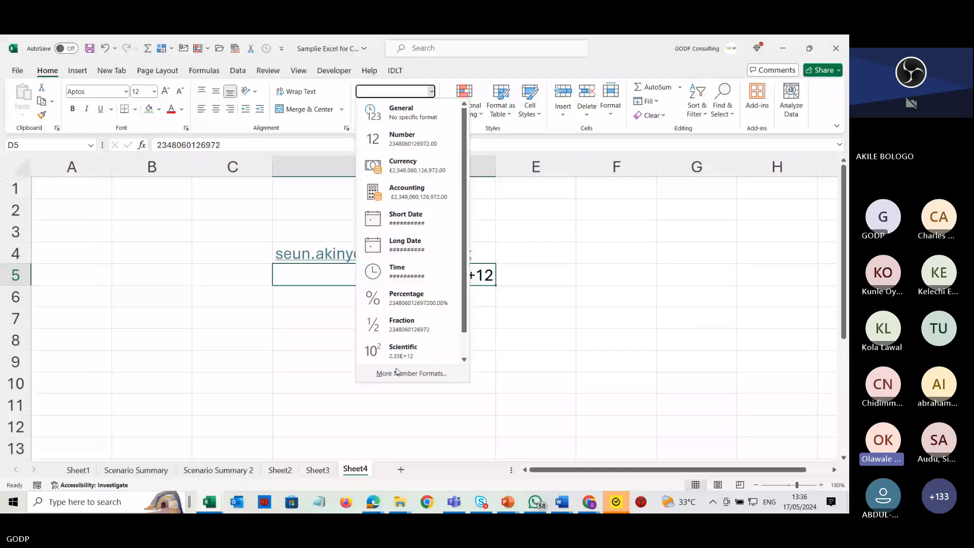
{"action": "left_click", "coordinate": [390, 353]}
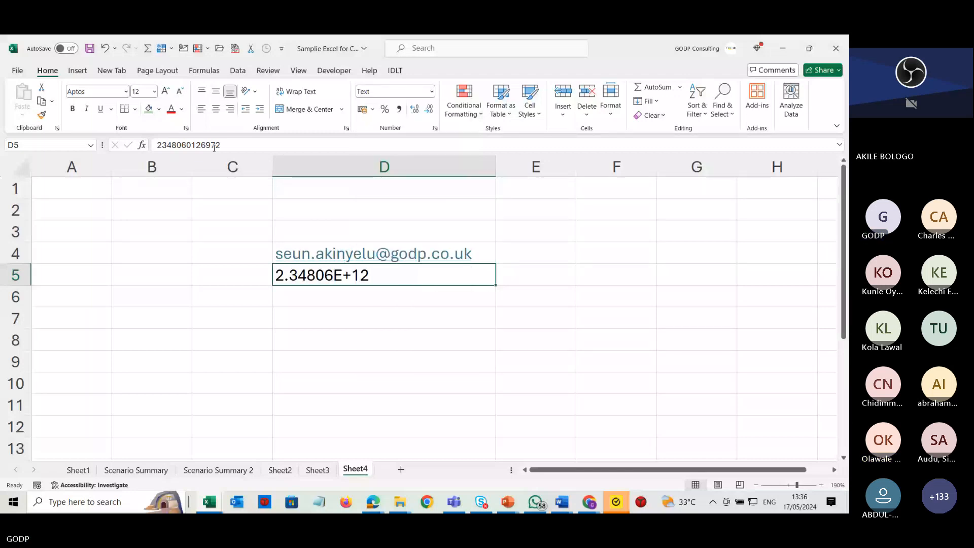
{"action": "left_click", "coordinate": [213, 146]}
{"action": "key", "text": "Return"}
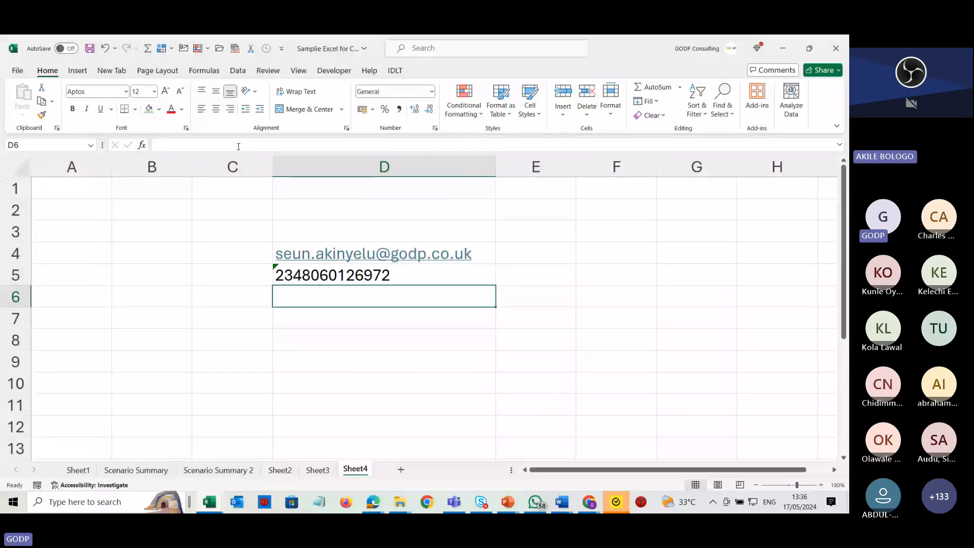
Switch to Outlook, start a new email, and copy the second phone number from the signature, then return to Excel.
{"action": "left_click", "coordinate": [241, 504]}
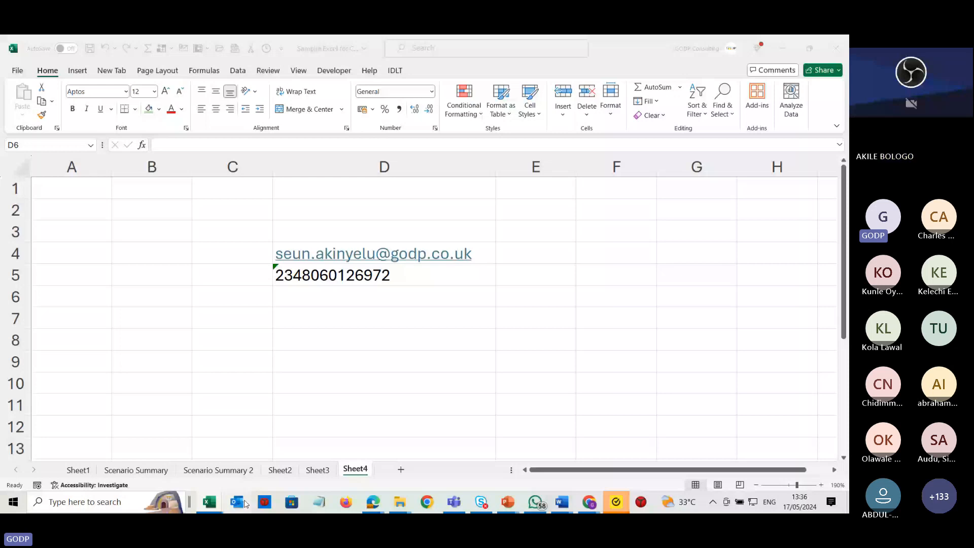
{"action": "left_click", "coordinate": [245, 503]}
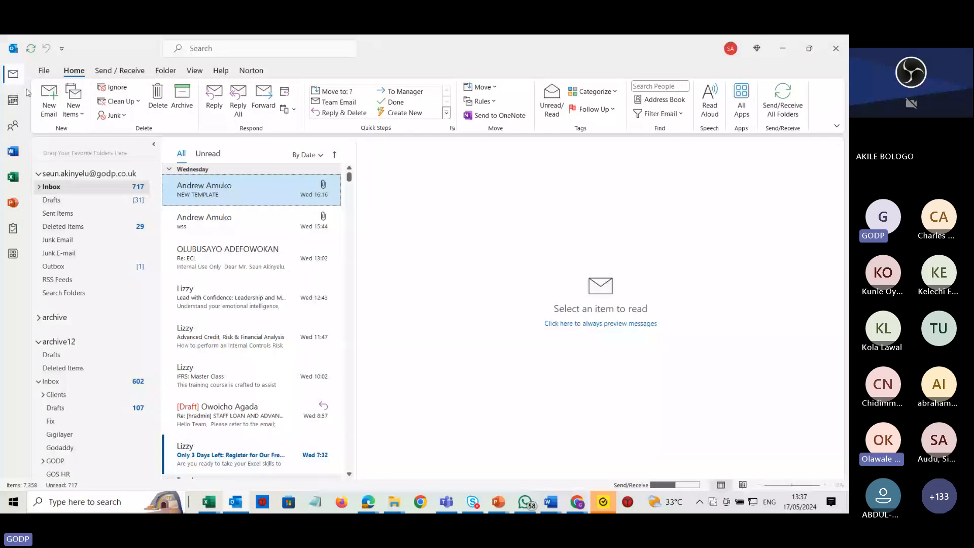
{"action": "left_click", "coordinate": [49, 99]}
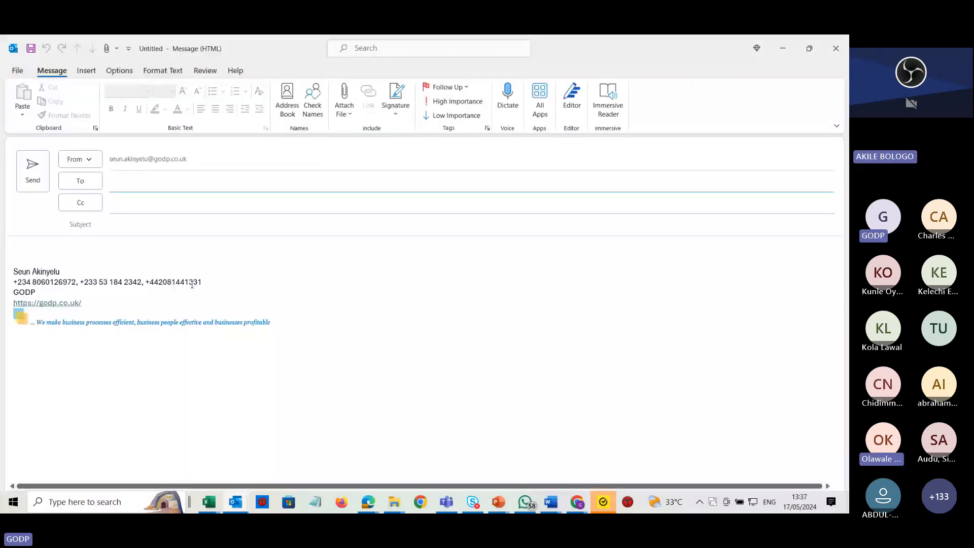
{"action": "left_click_drag", "start_coordinate": [142, 282], "coordinate": [81, 281]}
{"action": "key", "text": "ctrl+c"}
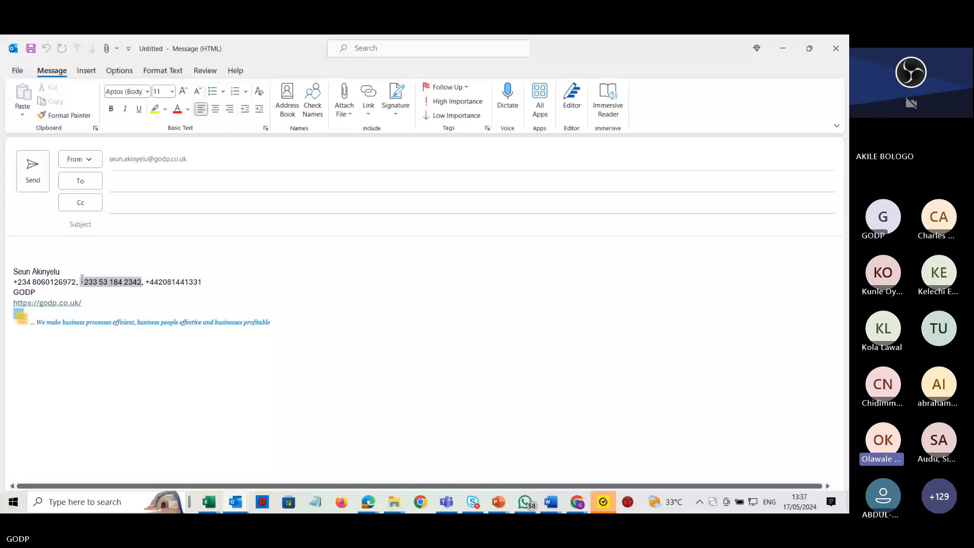
{"action": "key", "text": "Escape"}
{"action": "key", "text": "alt+Tab"}
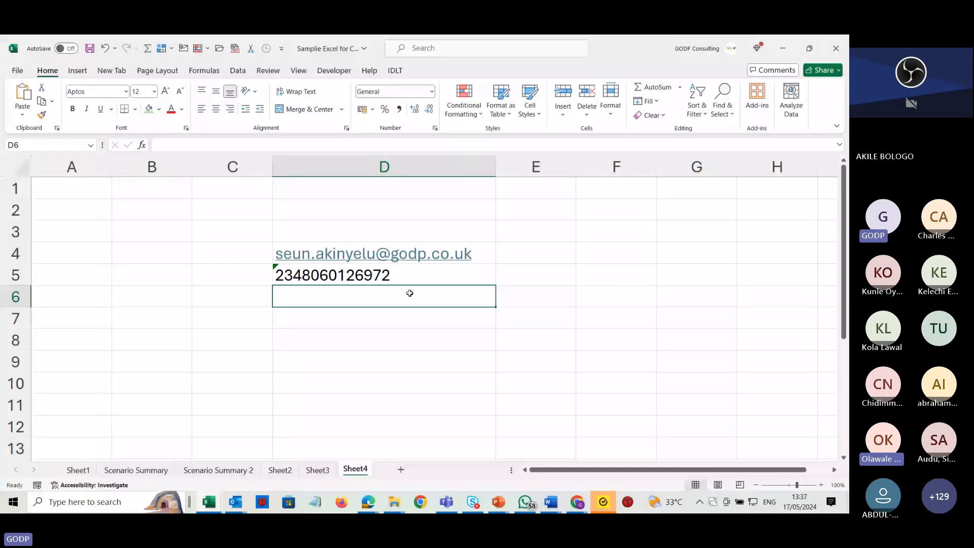
Paste the copied phone number into cell D6, entering it with a leading apostrophe so it is kept as text.
{"action": "left_click", "coordinate": [174, 146]}
{"action": "key", "text": "ctrl+v"}
{"action": "key", "text": "Return"}
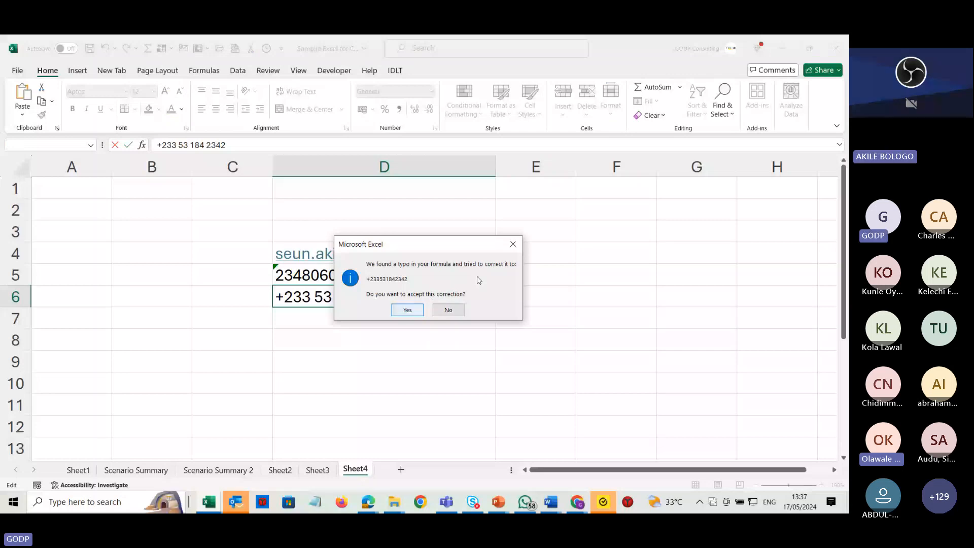
{"action": "left_click", "coordinate": [513, 244]}
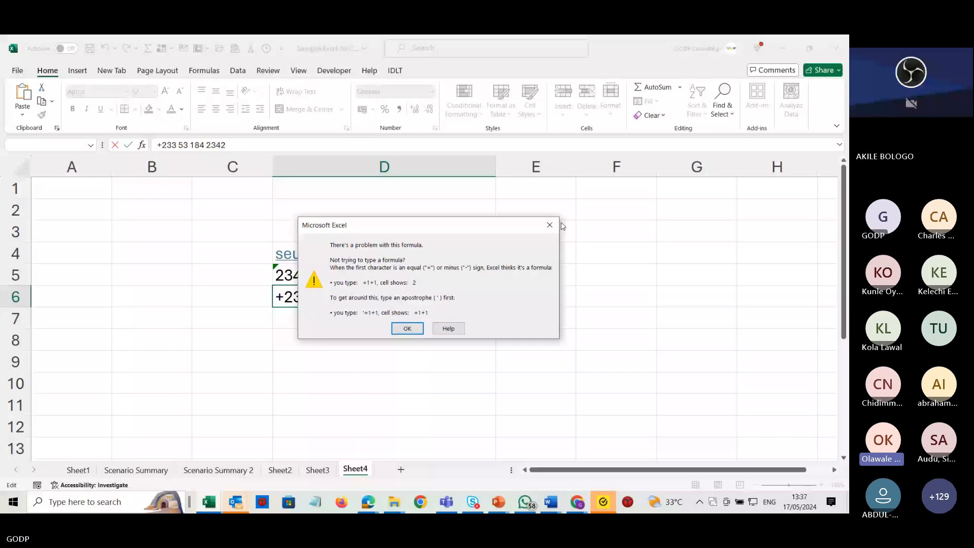
{"action": "left_click", "coordinate": [550, 225]}
{"action": "left_click", "coordinate": [156, 145]}
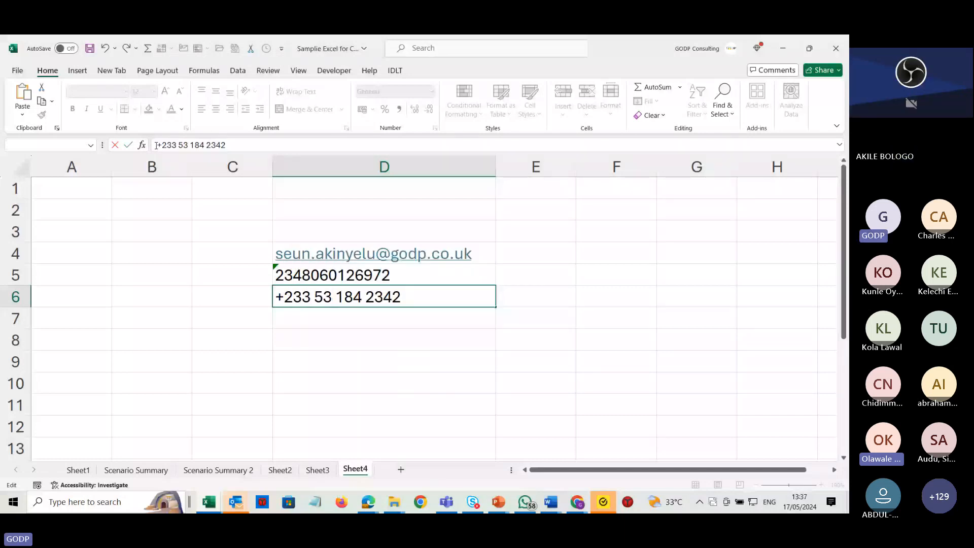
{"action": "key", "text": "Escape"}
{"action": "key", "text": "Up"}
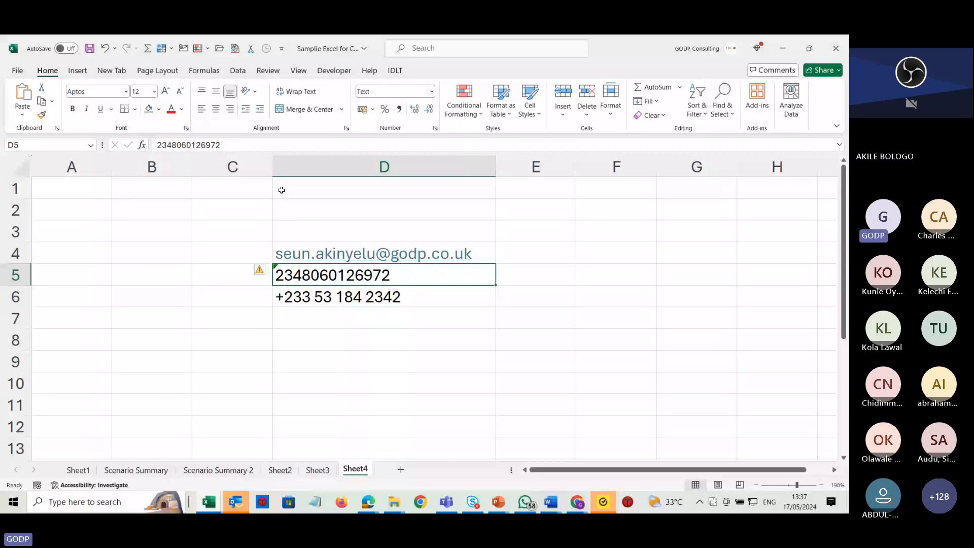
{"action": "left_click", "coordinate": [158, 145]}
{"action": "type", "text": "'"}
{"action": "key", "text": "Return"}
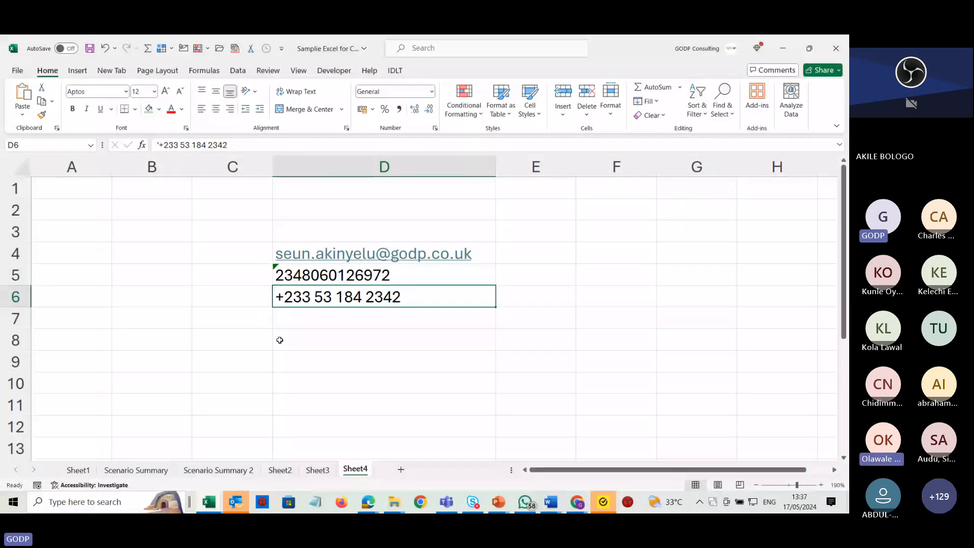
Enter the company's info e-mail address in cell D7.
{"action": "left_click", "coordinate": [350, 322]}
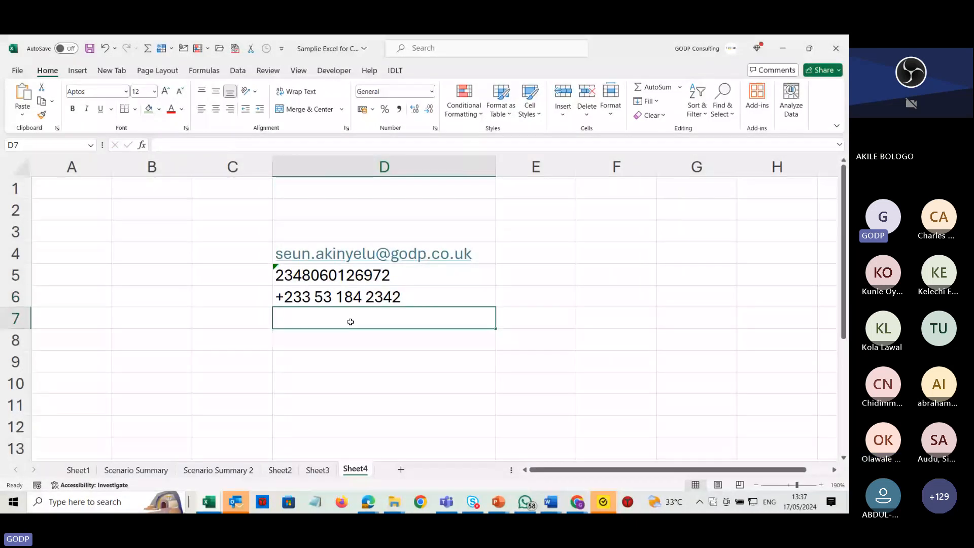
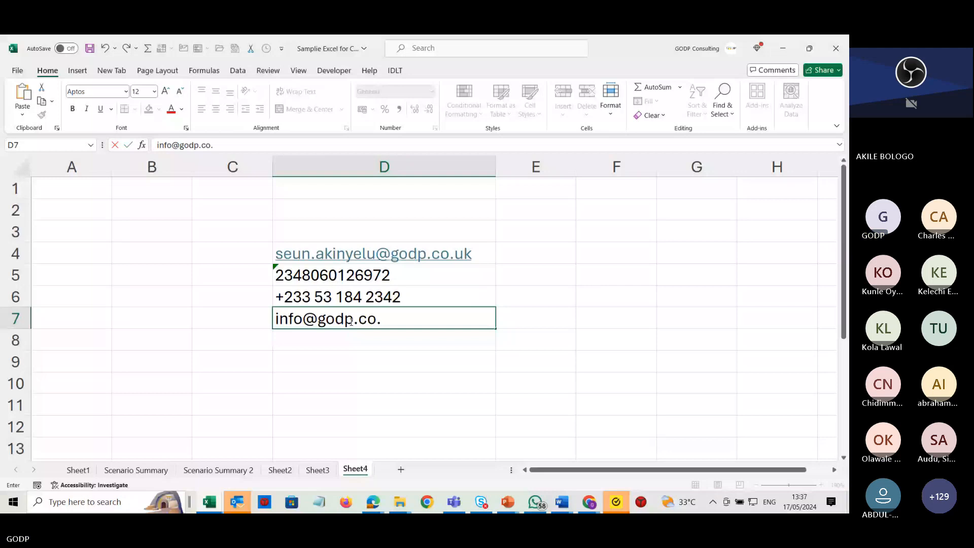
{"action": "key", "text": "Return"}
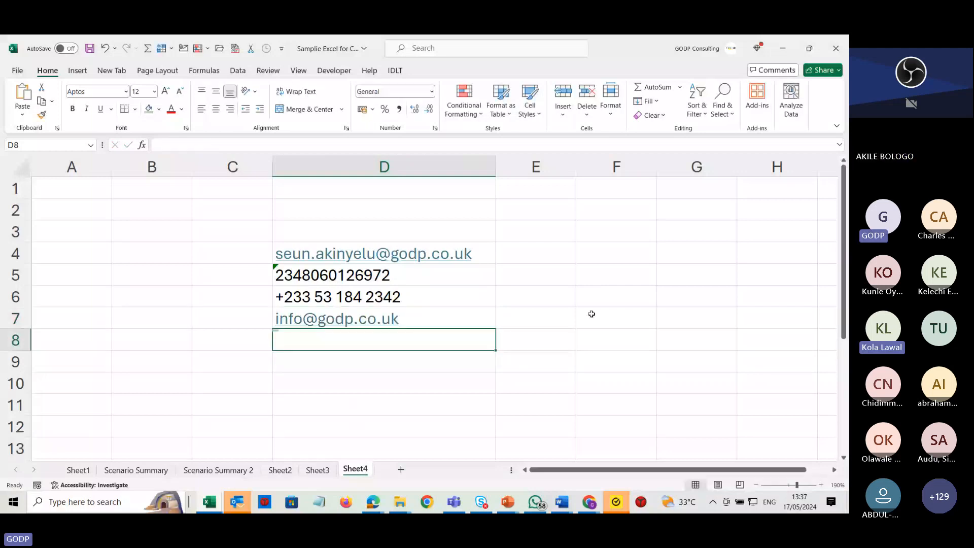
{"action": "left_click", "coordinate": [571, 316]}
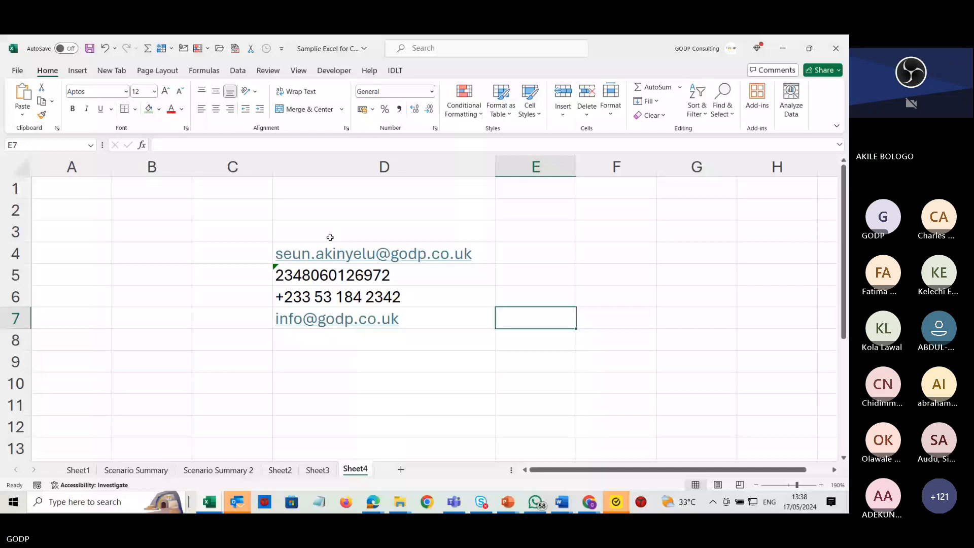
{"action": "left_click", "coordinate": [250, 253]}
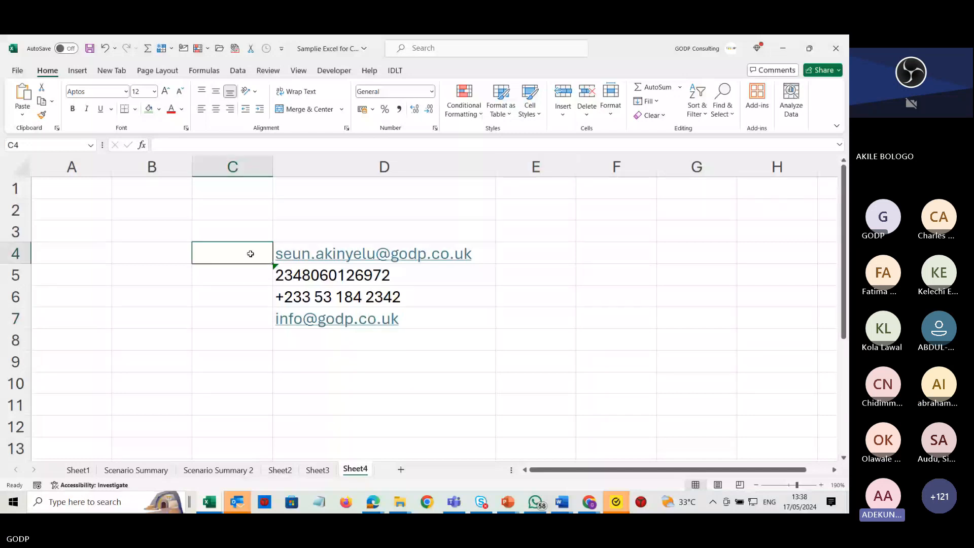